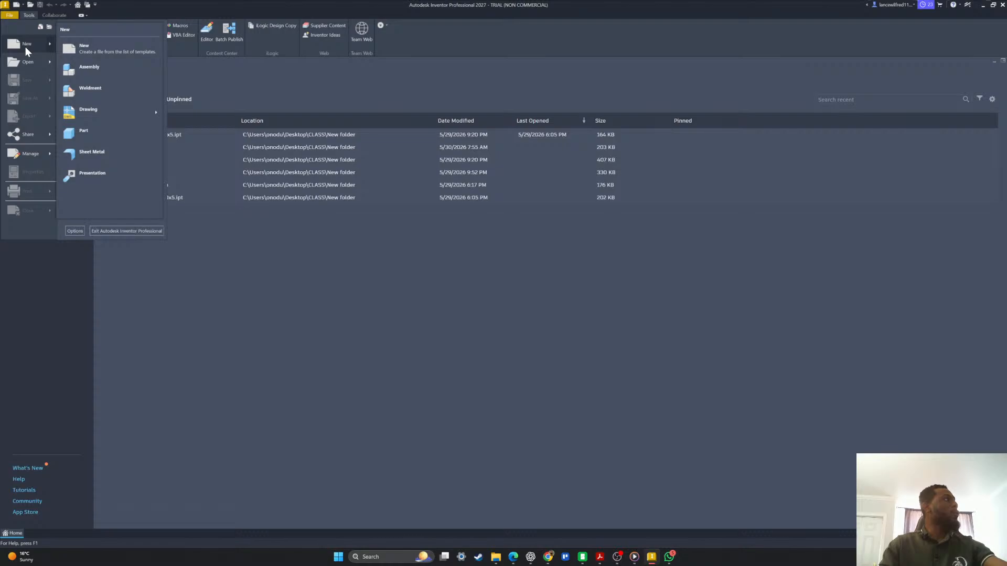
# Create a new part from the Standard.ipt template and start a 2D sketch on the horizontal origin plane.
pyautogui.click(25, 46)
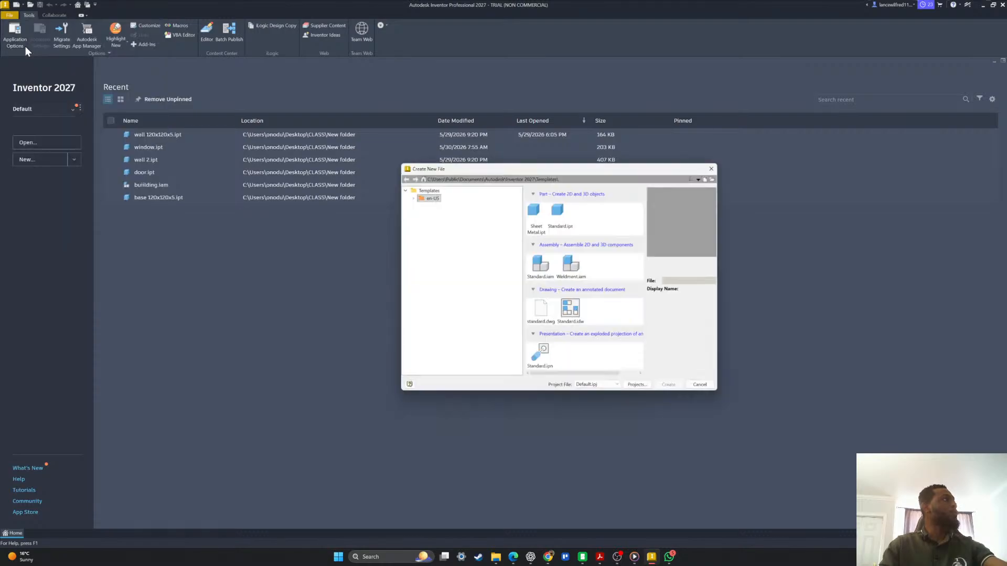
pyautogui.doubleClick(559, 222)
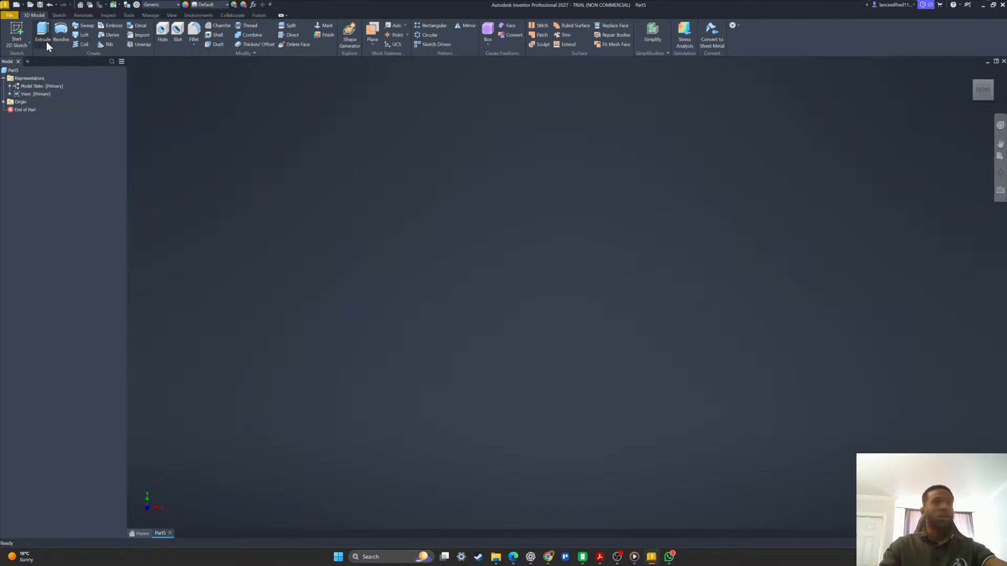
pyautogui.click(18, 29)
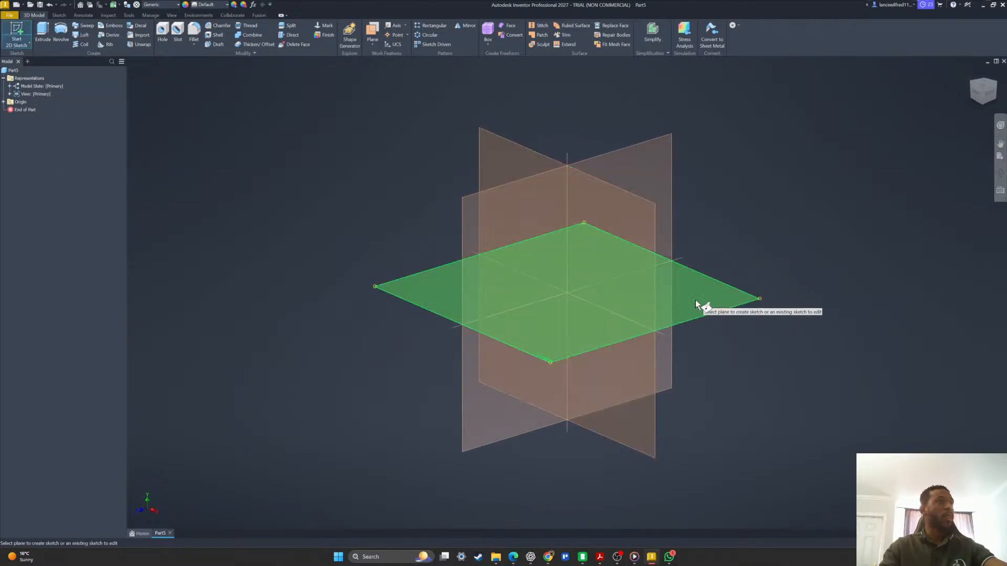
pyautogui.click(696, 304)
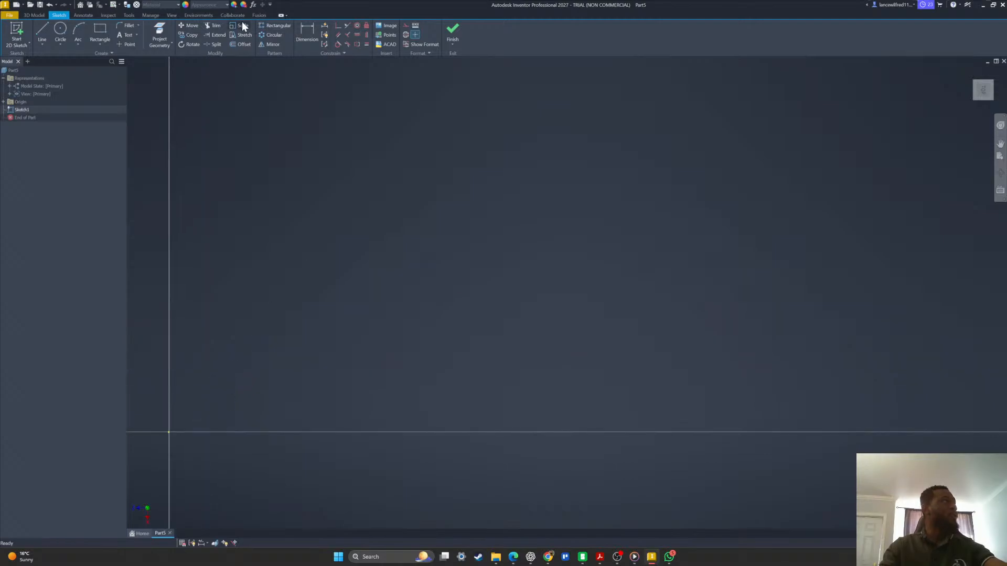
# Set the part document's length unit to millimeter.
pyautogui.click(101, 32)
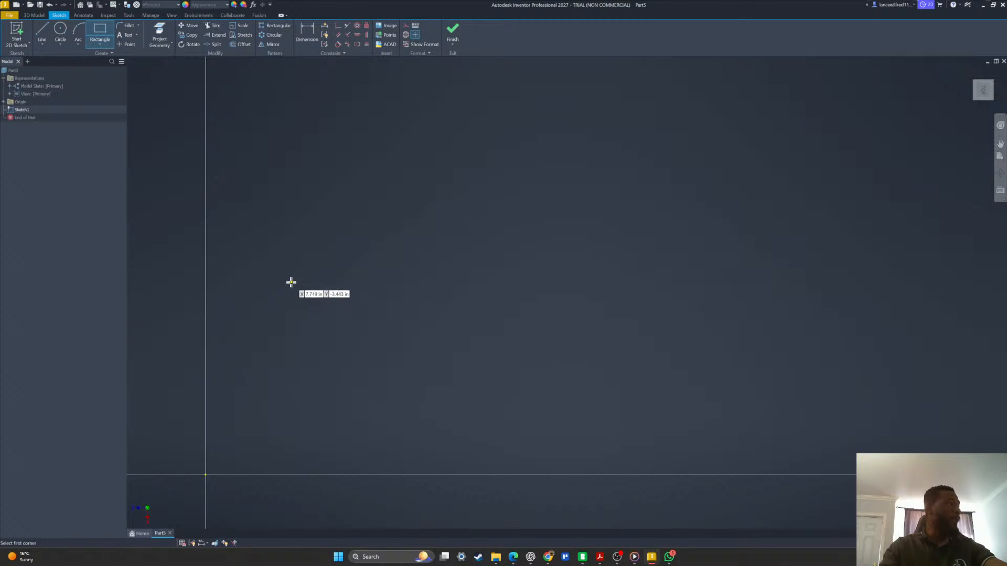
pyautogui.press('Escape')
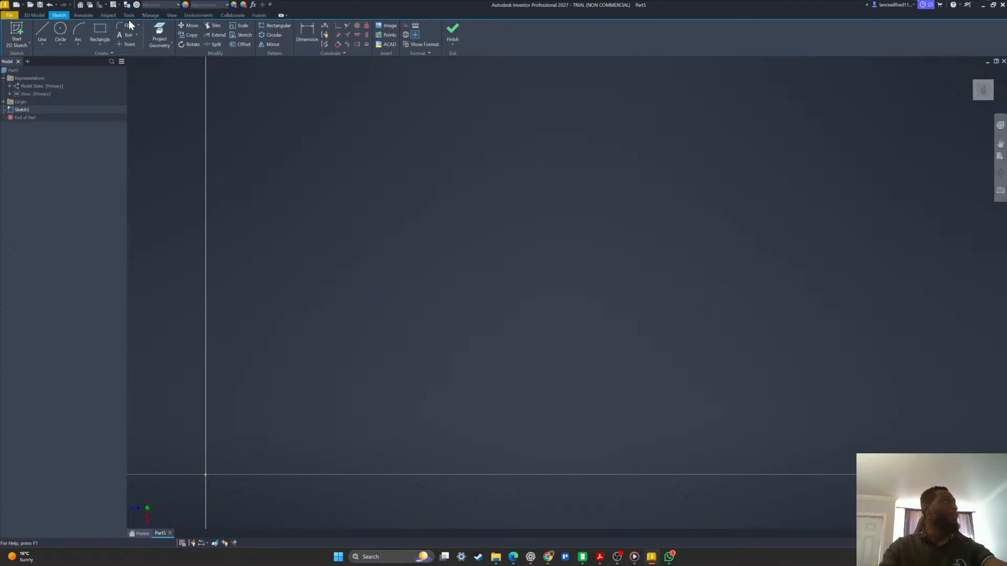
pyautogui.click(128, 15)
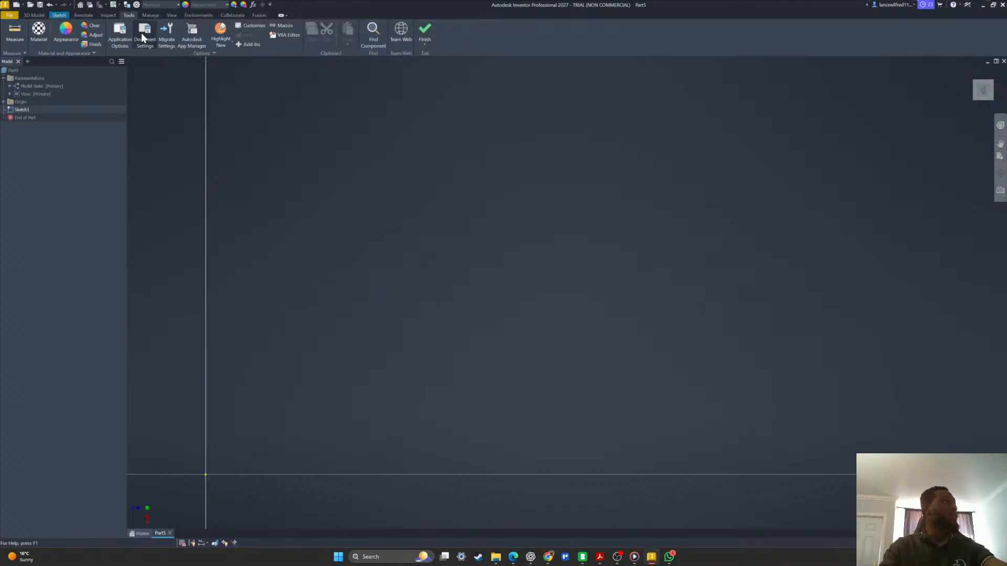
pyautogui.click(141, 36)
pyautogui.click(431, 171)
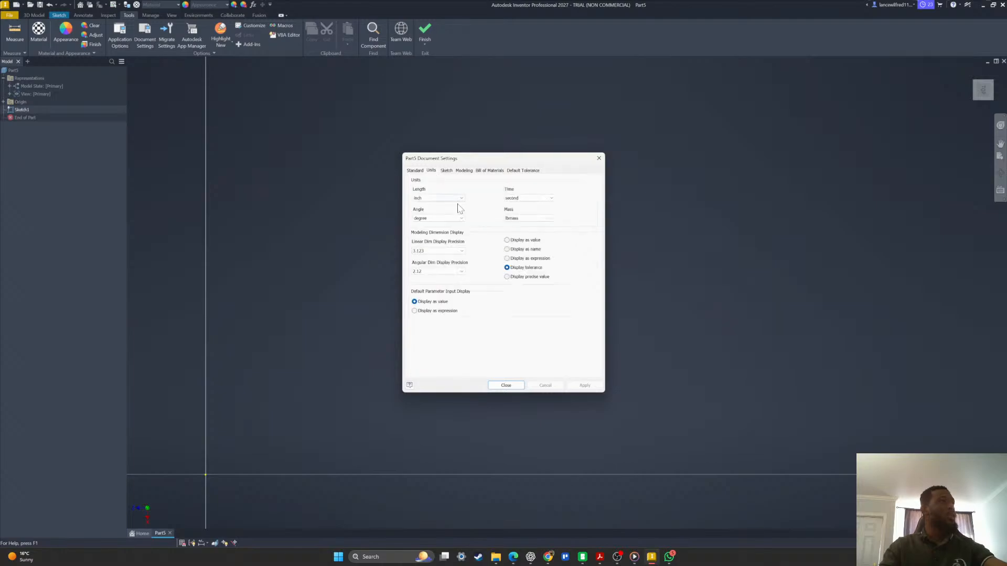
pyautogui.click(458, 199)
pyautogui.click(435, 220)
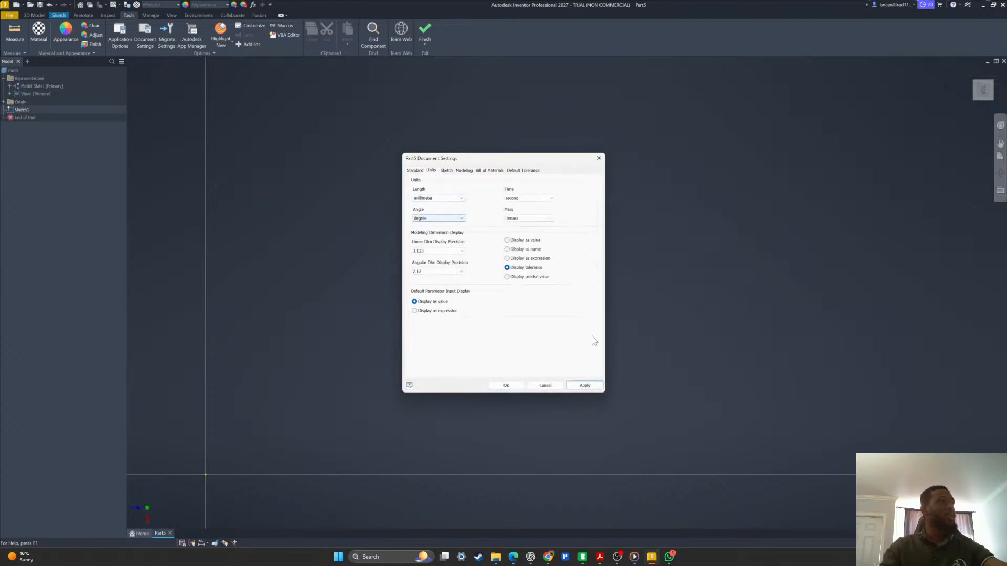
pyautogui.click(506, 386)
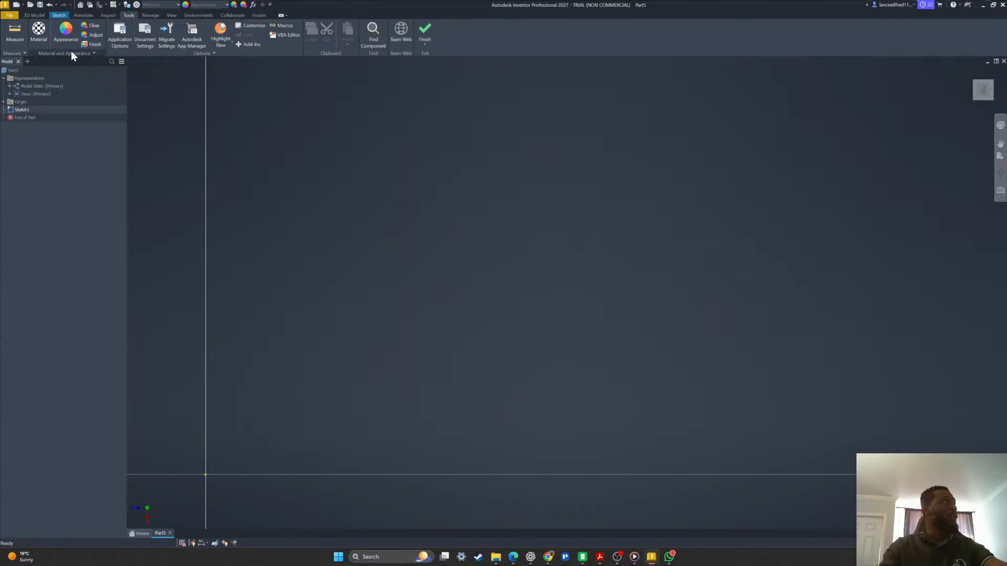
# Draw a rectangle 180 mm by 150 mm in the sketch, clear of the origin.
pyautogui.click(34, 14)
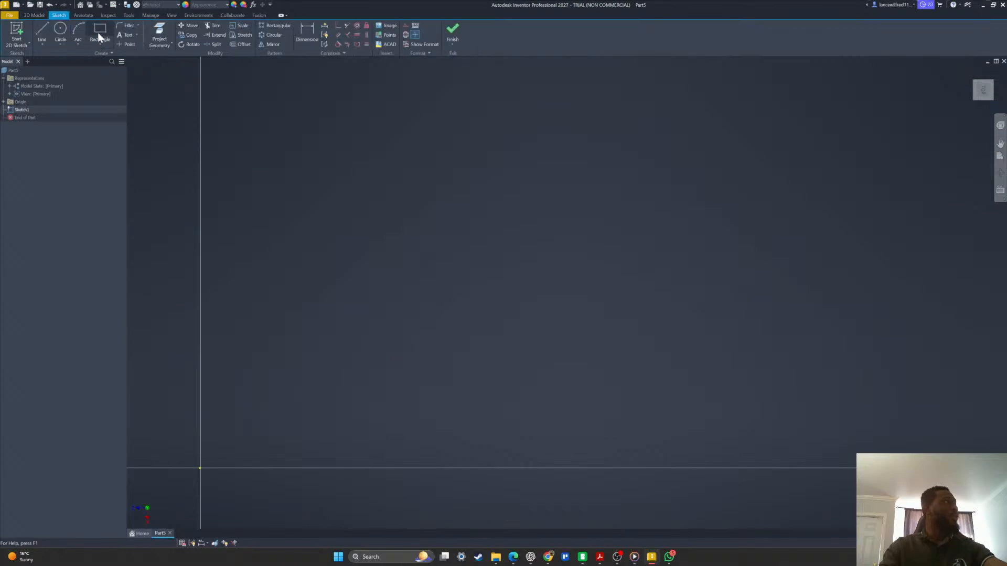
pyautogui.click(98, 32)
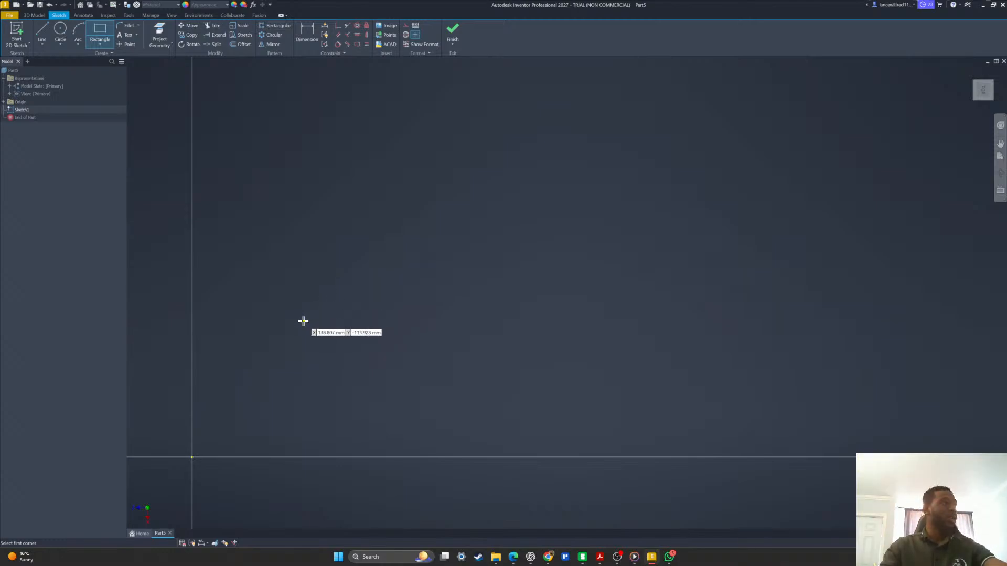
pyautogui.click(343, 259)
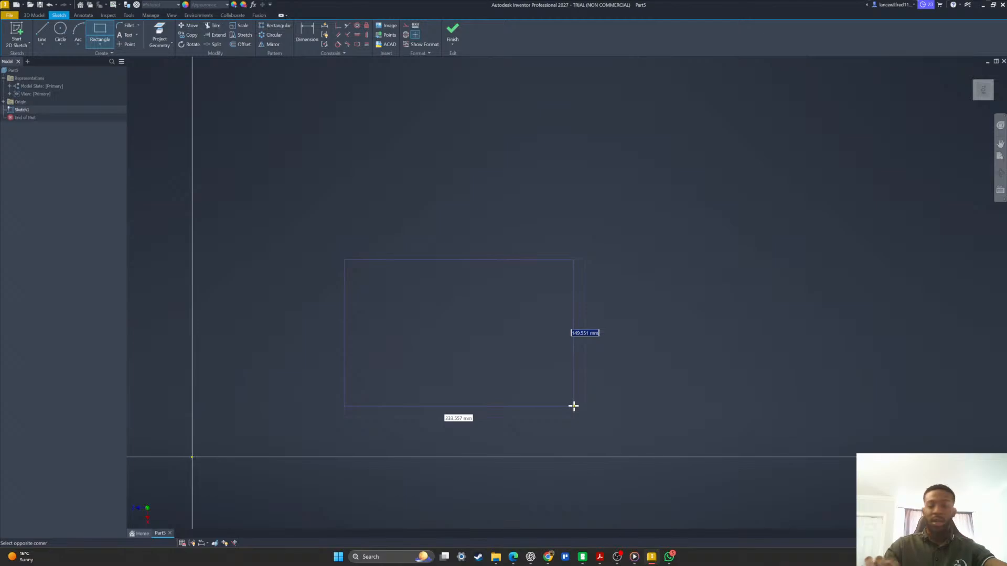
pyautogui.write('18')
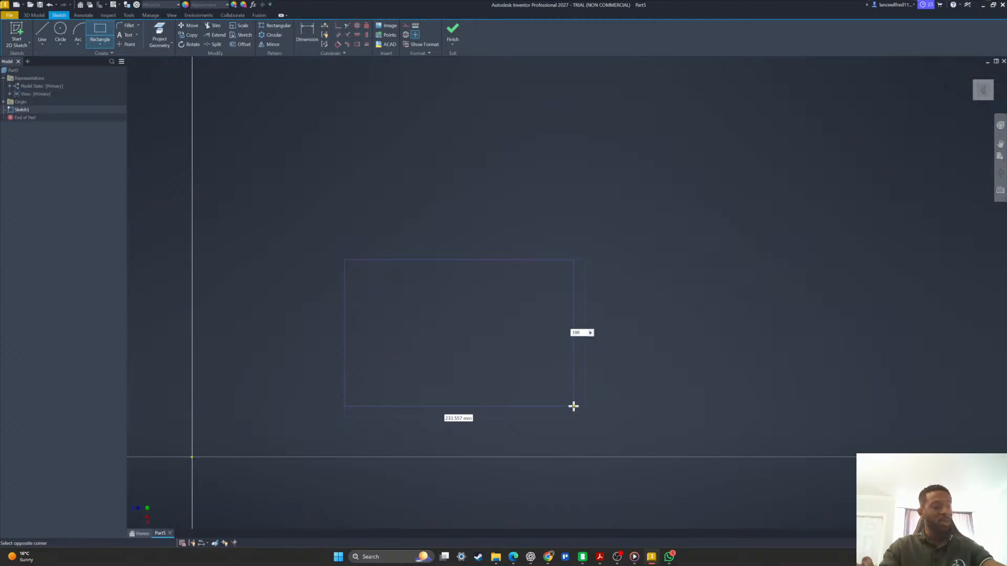
pyautogui.write('0')
pyautogui.press('Tab')
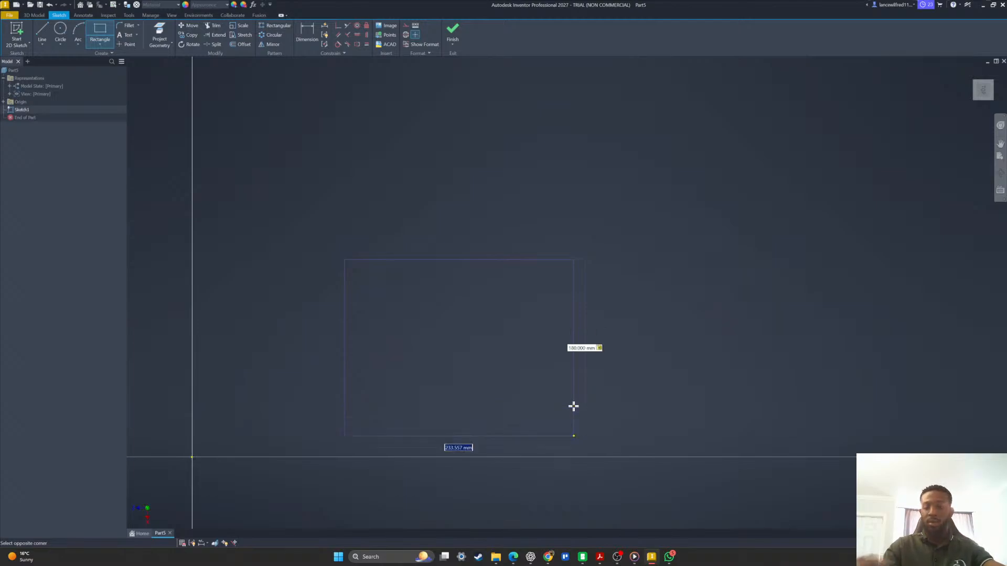
pyautogui.scroll(-3, 598, 372)
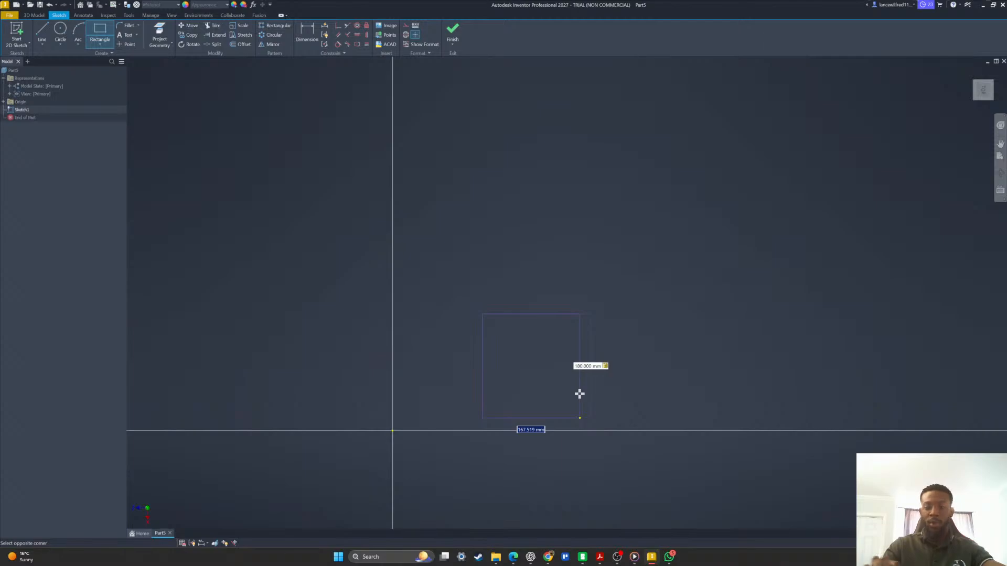
pyautogui.write('150')
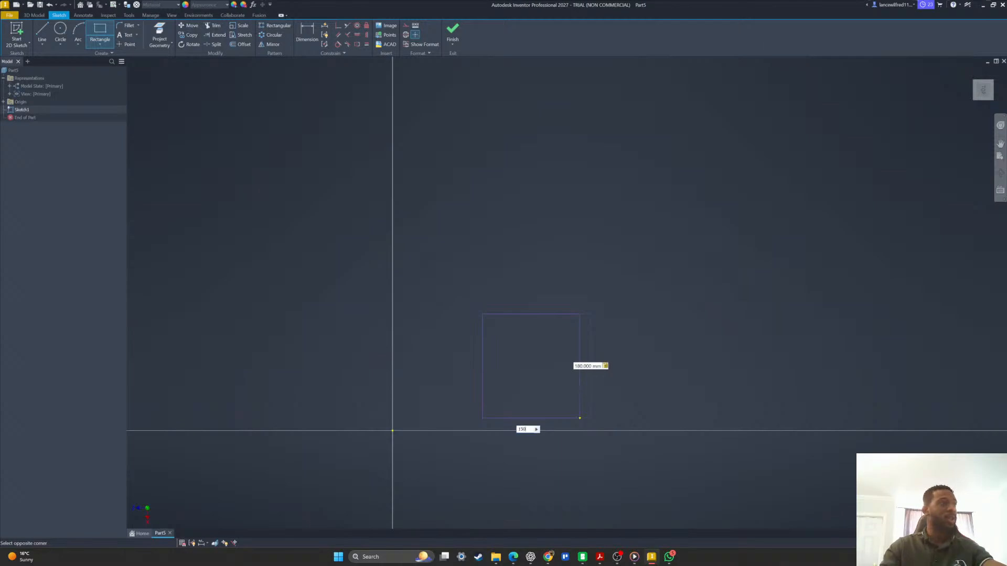
pyautogui.scroll(-3, 562, 420)
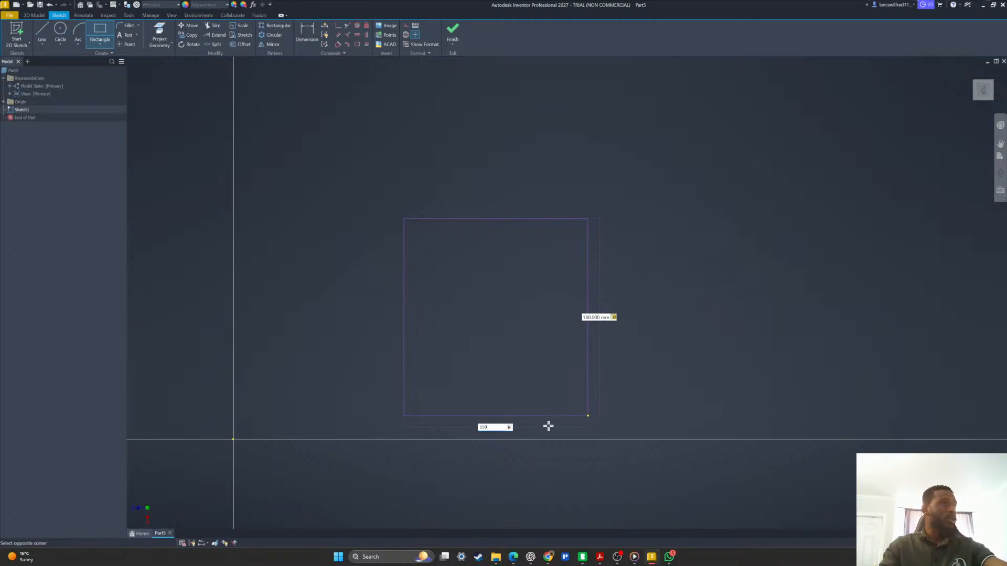
pyautogui.press('Return')
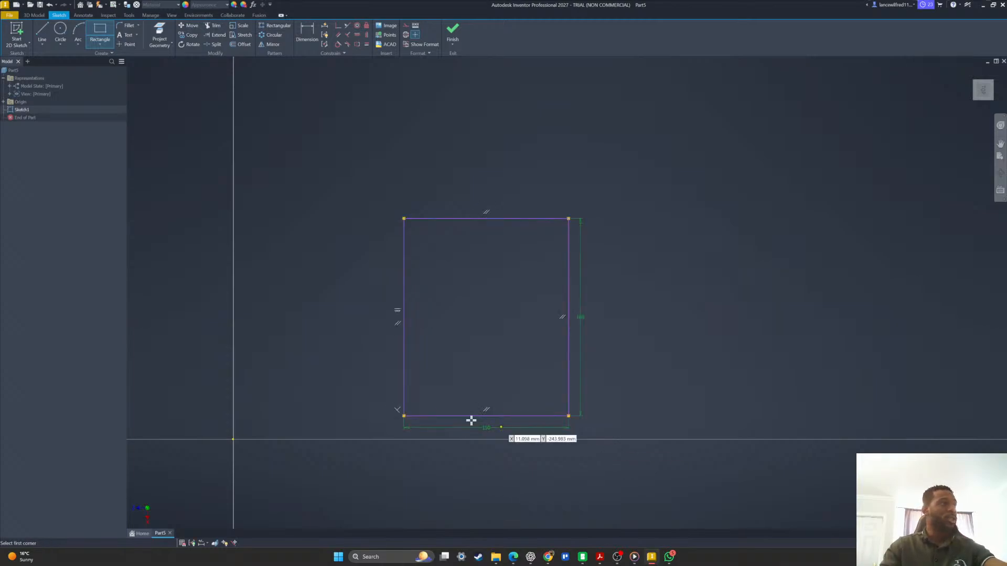
pyautogui.moveTo(572, 382); pyautogui.dragTo(596, 362, button='middle')
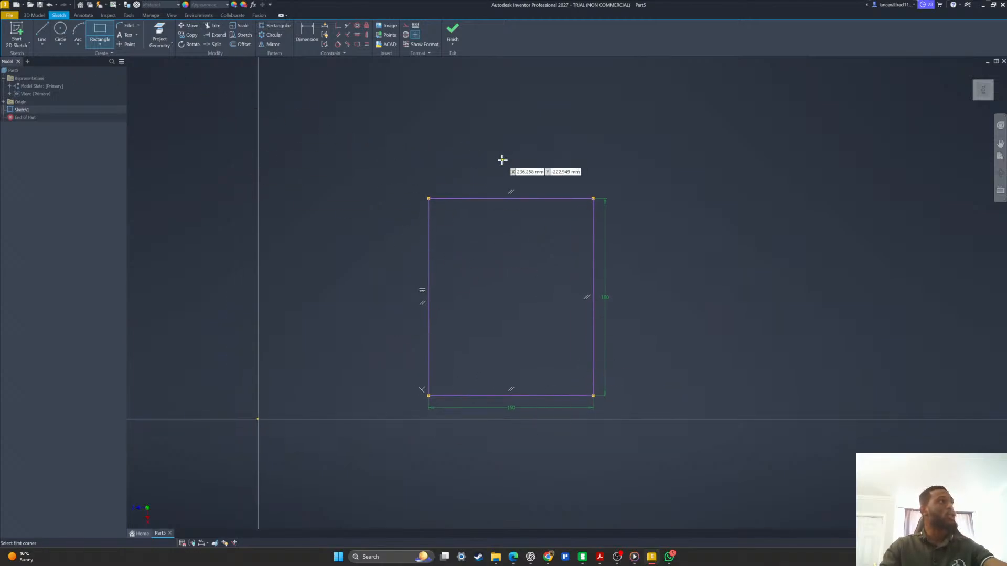
# Offset the 180 by 150 mm rectangle inward by 4 mm to form the outer wall thickness.
pyautogui.click(242, 44)
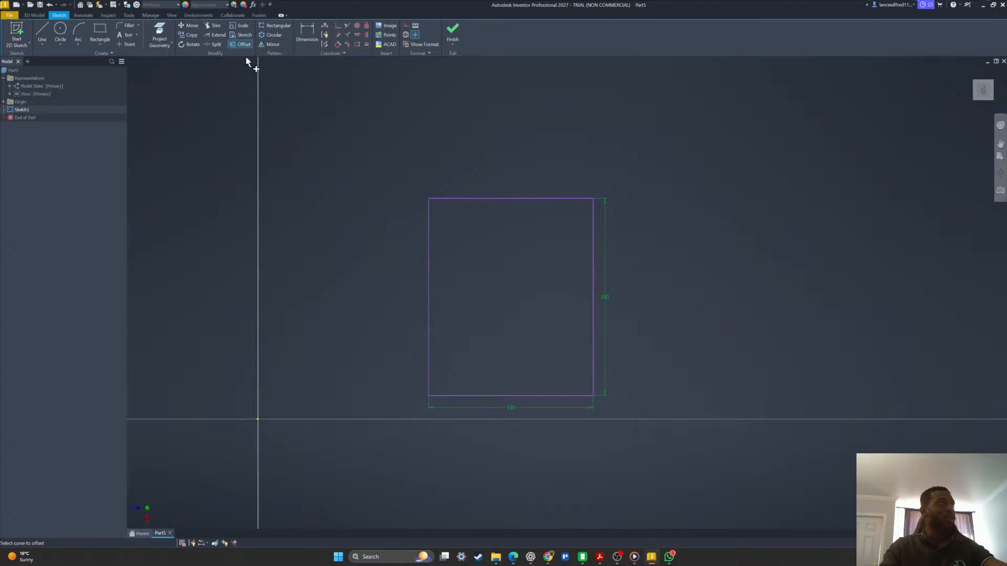
pyautogui.click(243, 45)
pyautogui.click(448, 200)
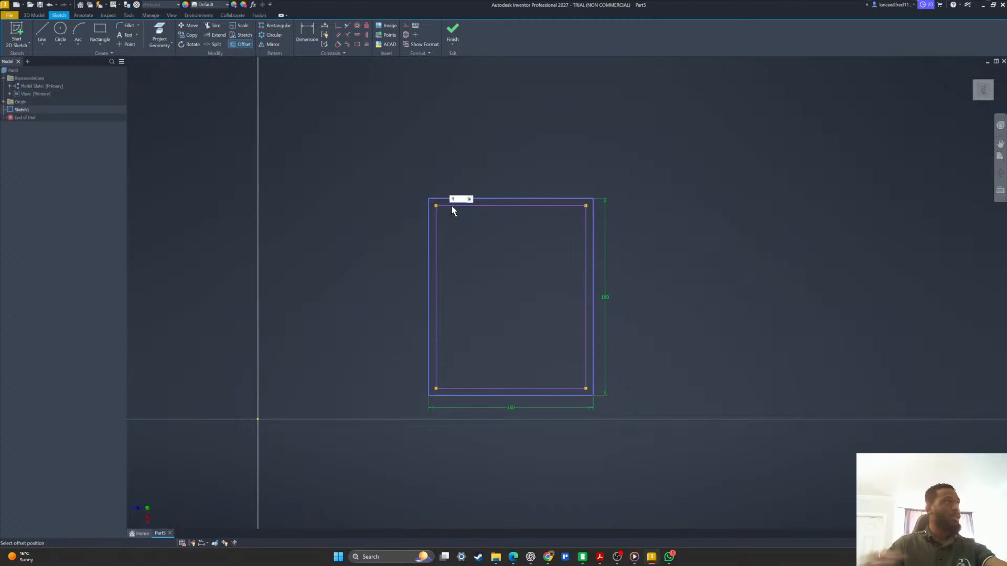
pyautogui.press('Return')
pyautogui.scroll(6, 533, 202)
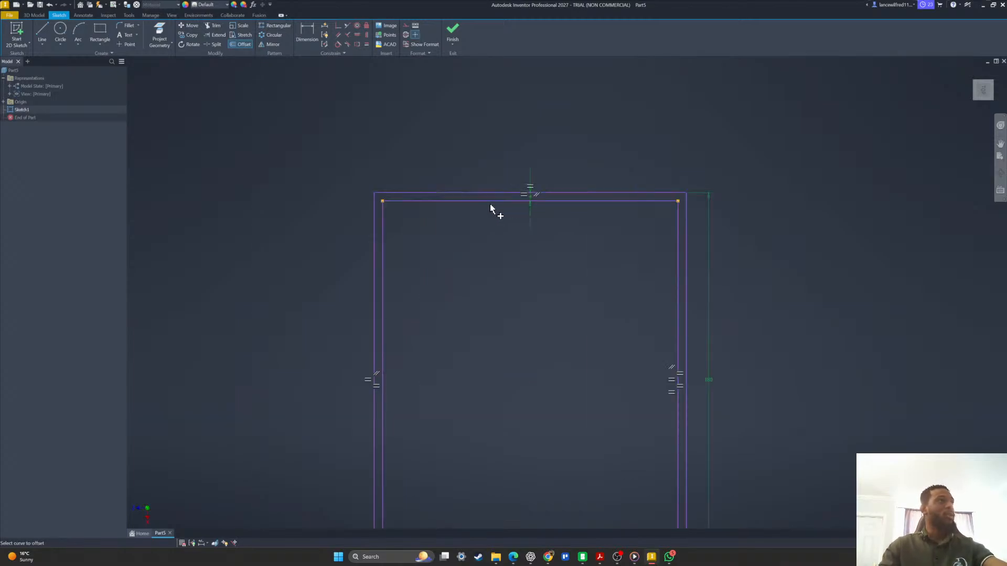
pyautogui.scroll(-5, 420, 169)
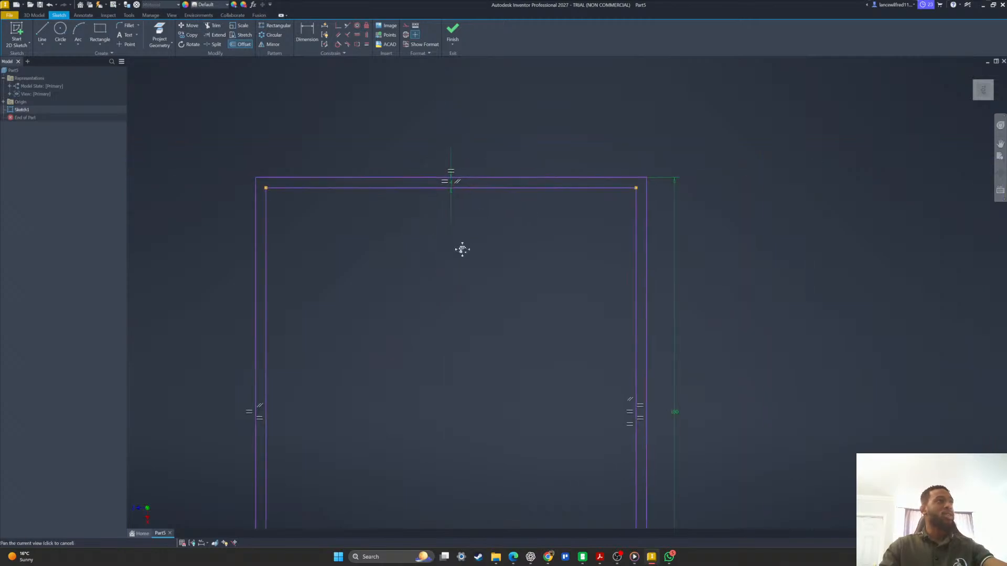
pyautogui.moveTo(461, 247)
pyautogui.mouseDown(button='middle')
pyautogui.moveTo(527, 231)
pyautogui.moveTo(508, 216)
pyautogui.mouseUp(button='middle')
pyautogui.scroll(-3, 527, 231)
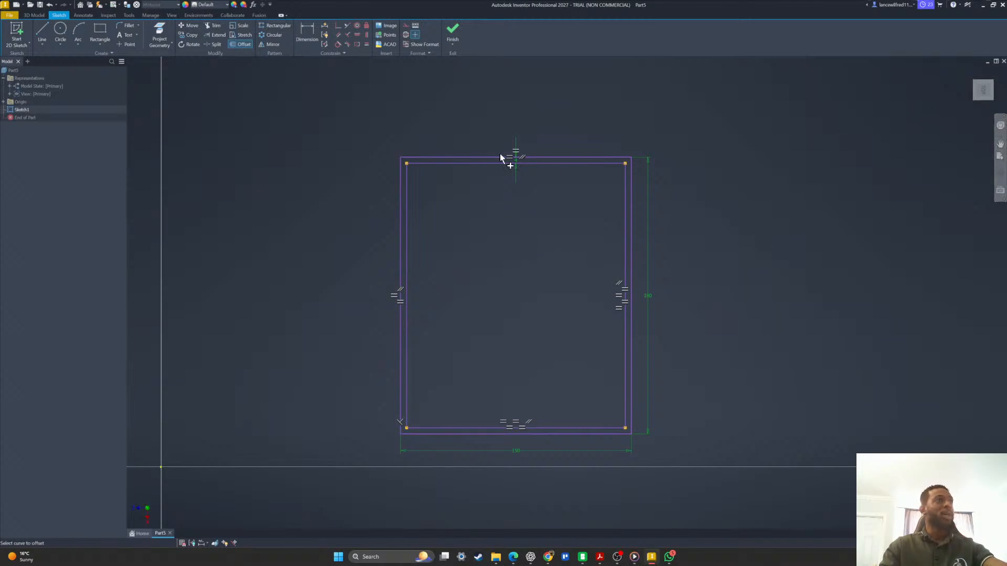
# Draw a rectangle 60 mm wide and 70 mm high from the outer rectangle's upper-left corner, with the 180 mm side horizontal.
pyautogui.click(983, 87)
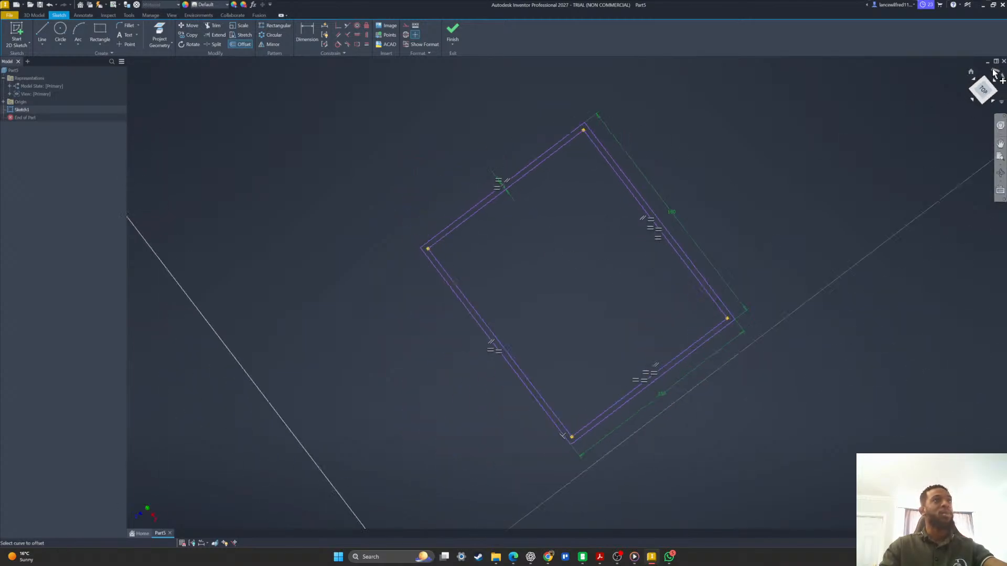
pyautogui.moveTo(598, 169); pyautogui.dragTo(556, 204)
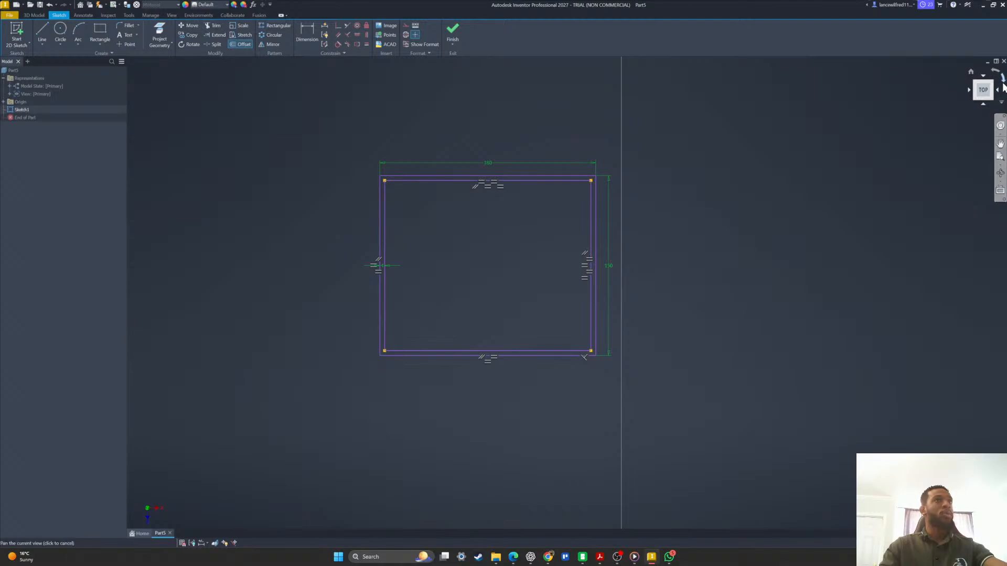
pyautogui.click(997, 76)
pyautogui.click(997, 76)
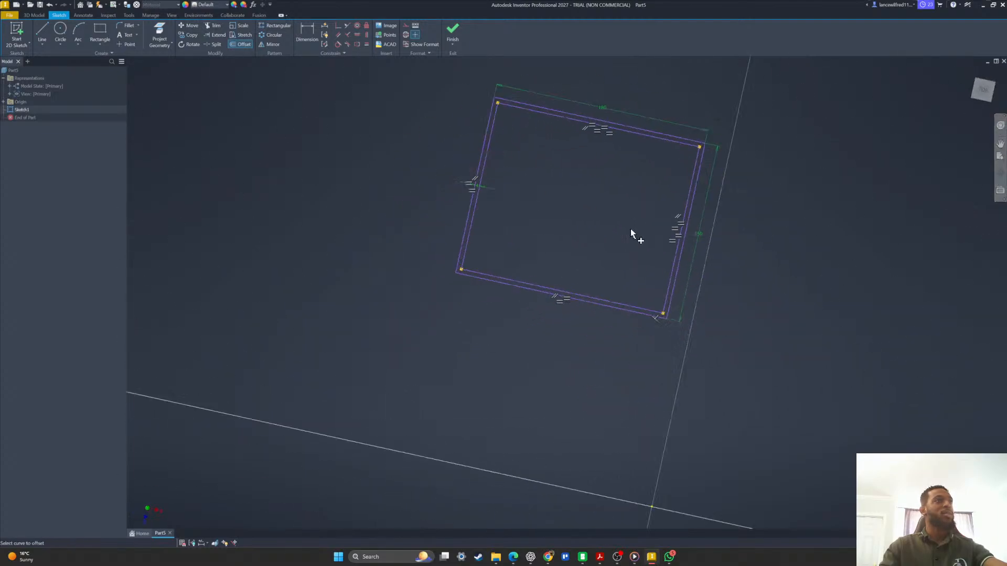
pyautogui.scroll(3, 550, 162)
pyautogui.scroll(-4, 565, 162)
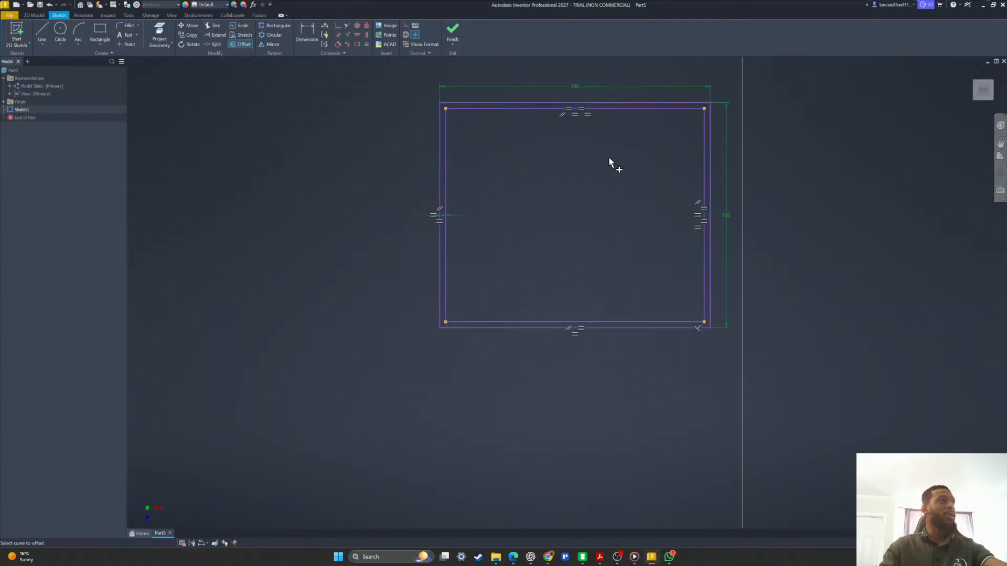
pyautogui.moveTo(612, 164); pyautogui.dragTo(528, 203, button='middle')
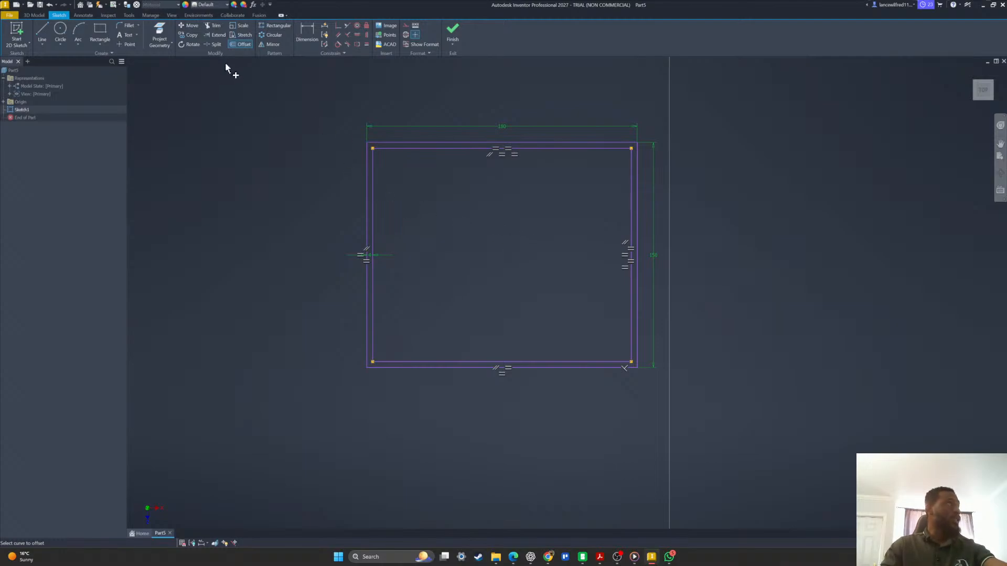
pyautogui.click(99, 33)
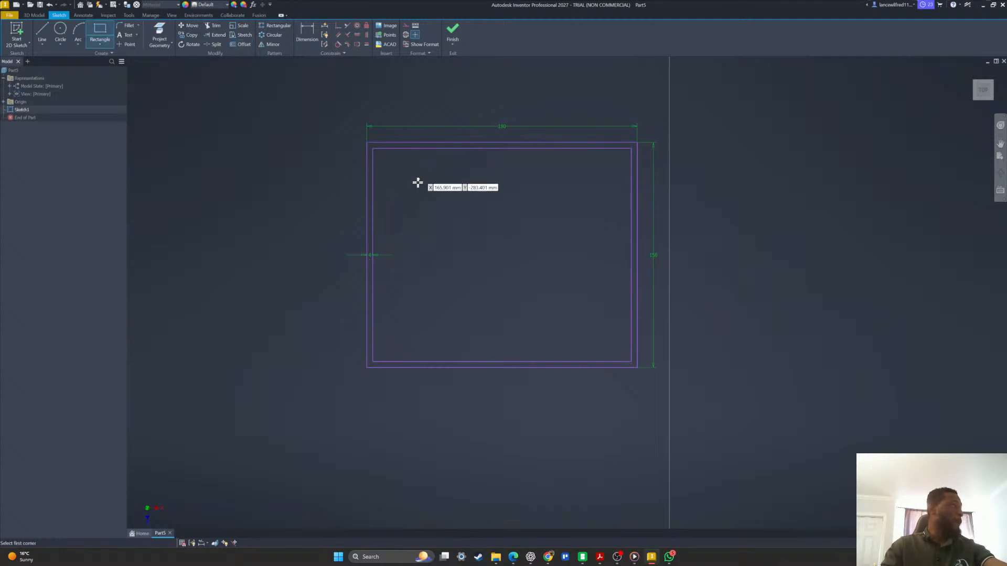
pyautogui.click(367, 143)
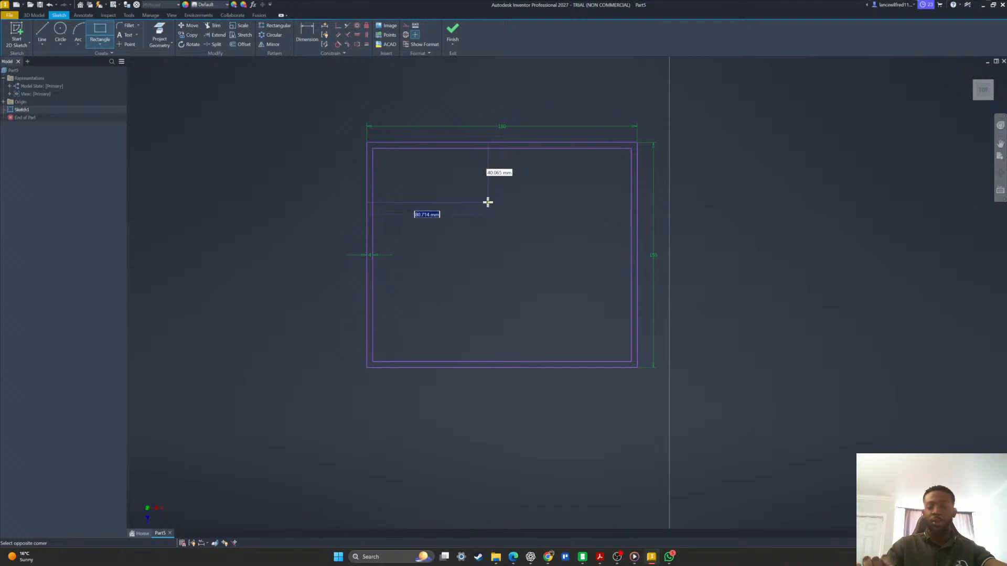
pyautogui.press('Tab')
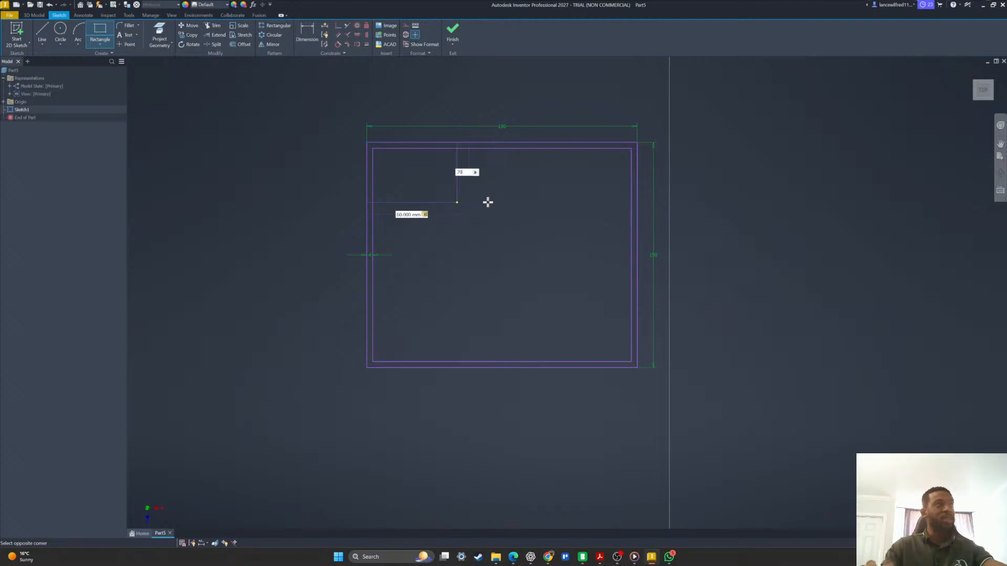
pyautogui.write('70')
pyautogui.press('Return')
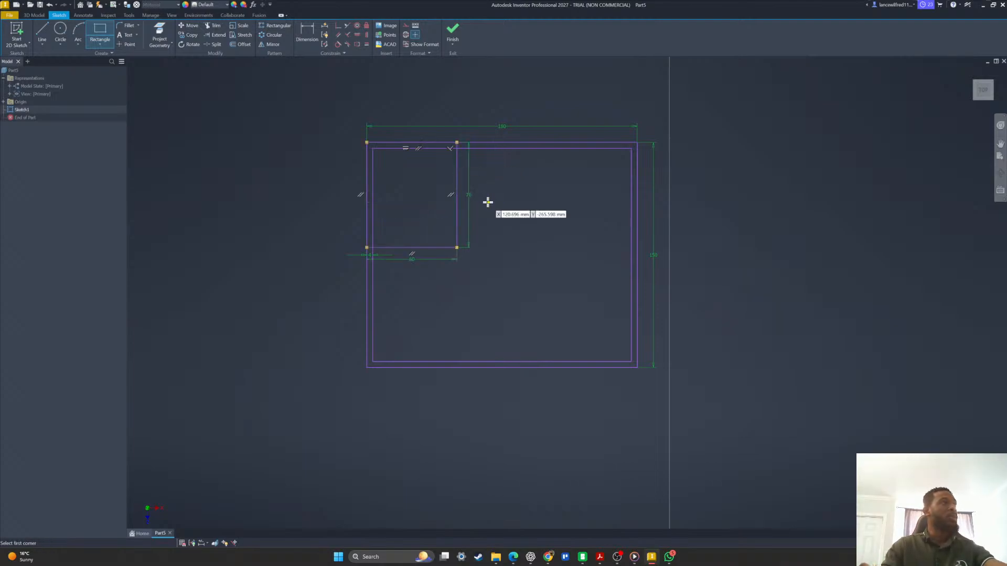
# Offset the 60 by 70 mm room rectangle inward by 4 mm to form its wall thickness.
pyautogui.click(240, 44)
pyautogui.click(427, 247)
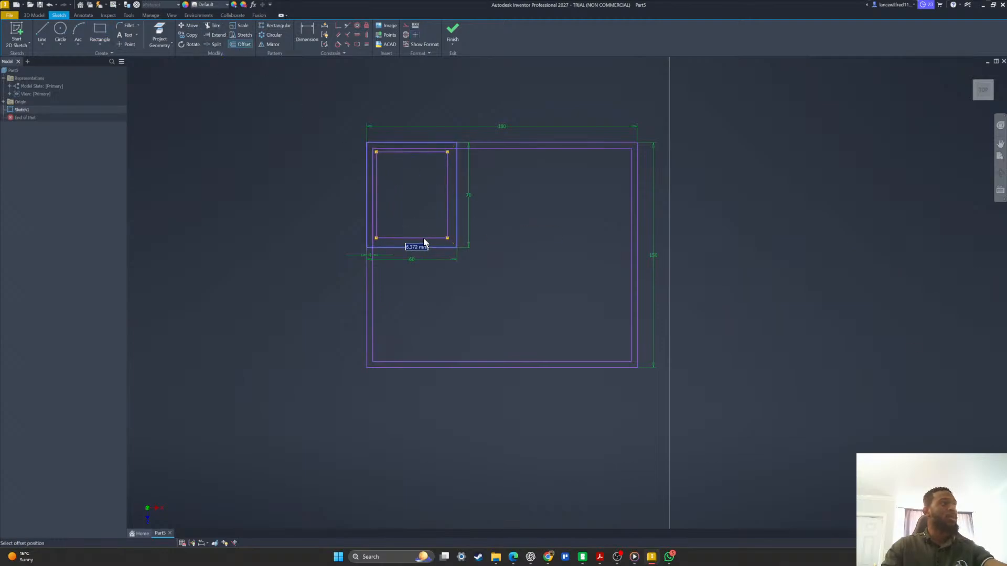
pyautogui.write('4')
pyautogui.press('Return')
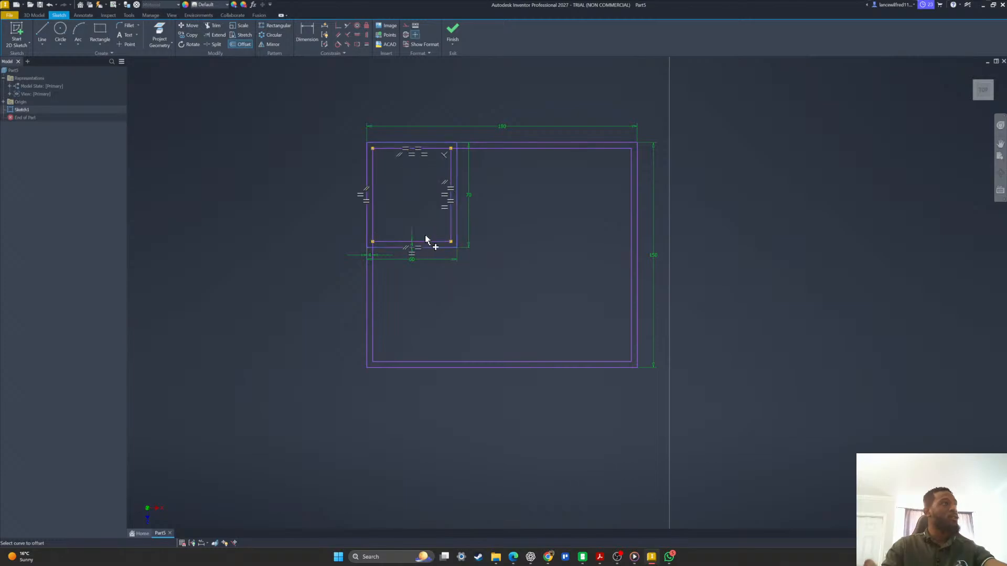
pyautogui.scroll(5, 420, 246)
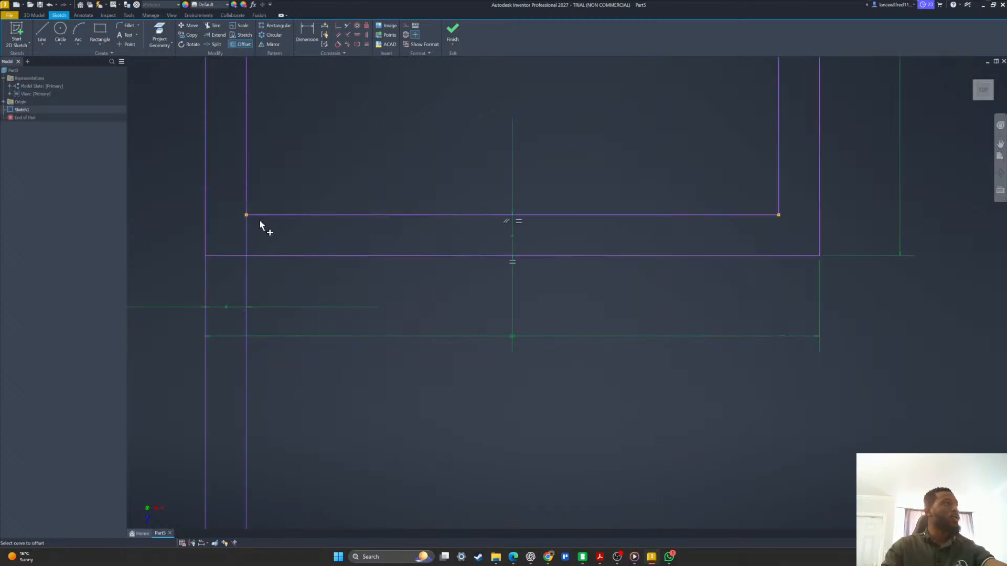
pyautogui.scroll(-5, 257, 224)
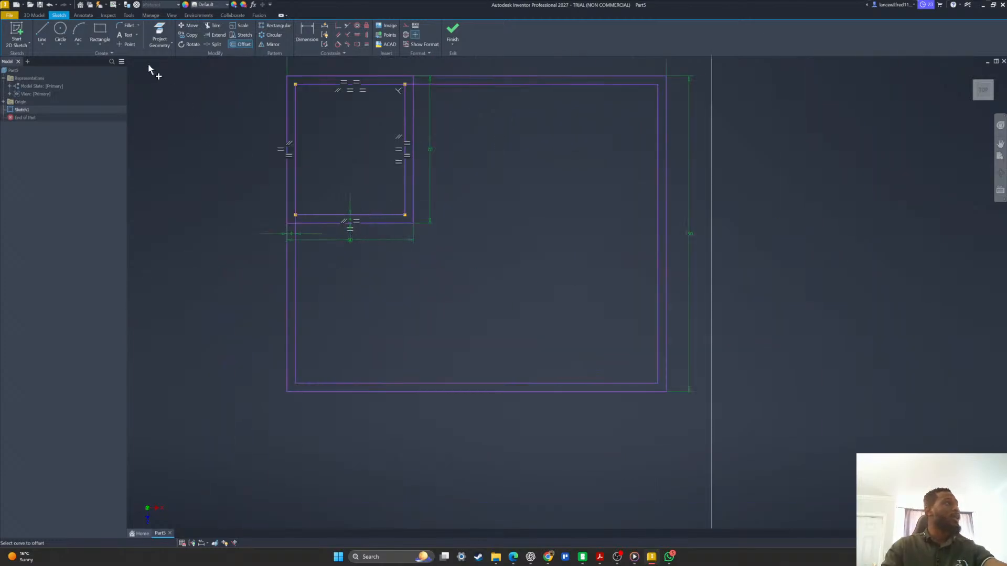
# Draw a 40 mm by 40 mm rectangle extending down and right from the 60 by 70 mm room's lower-left outer corner.
pyautogui.click(105, 35)
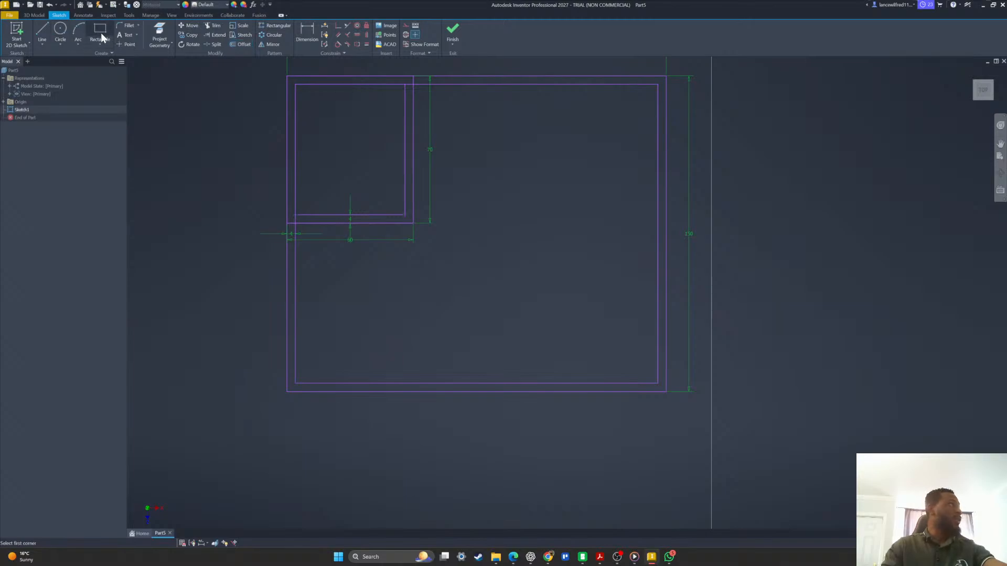
pyautogui.click(295, 225)
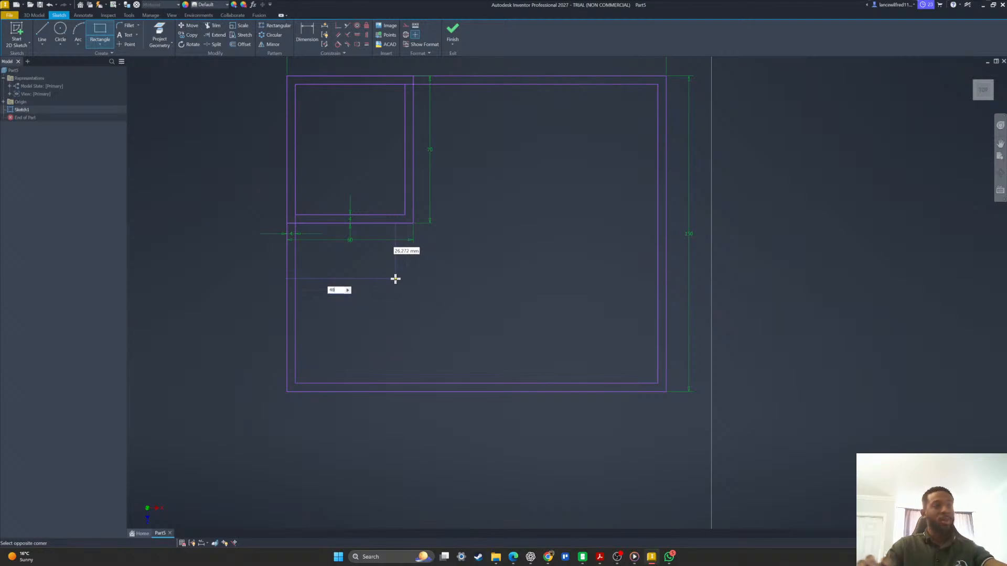
pyautogui.press('Tab')
pyautogui.write('40')
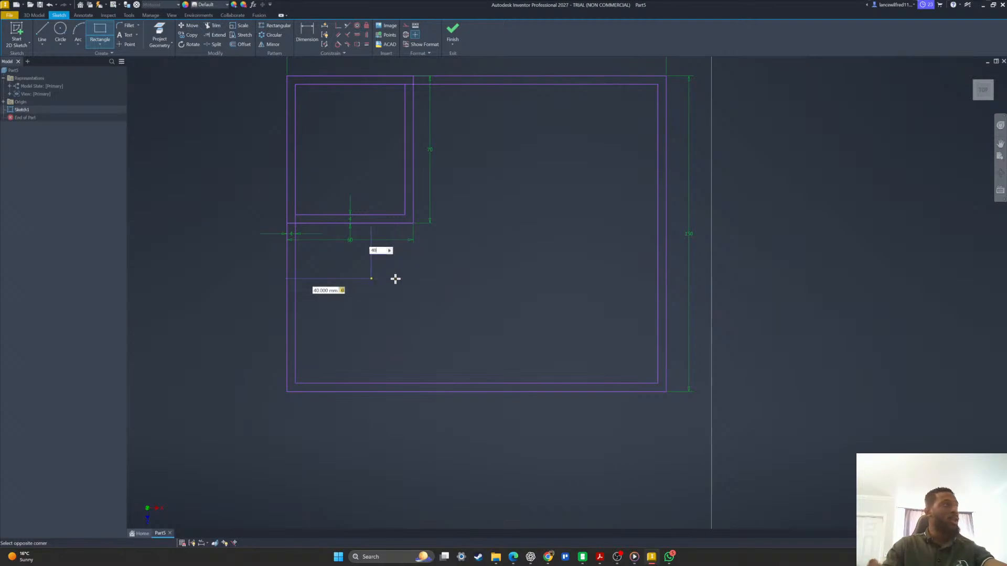
pyautogui.press('Return')
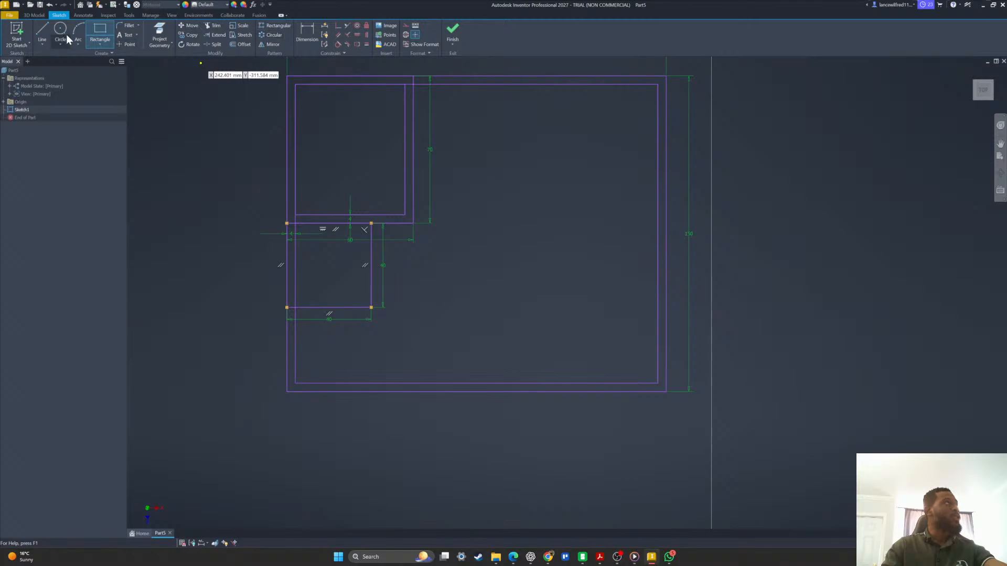
# Offset the 40 mm square outward by 4 mm to form its wall thickness.
pyautogui.click(103, 37)
pyautogui.click(103, 32)
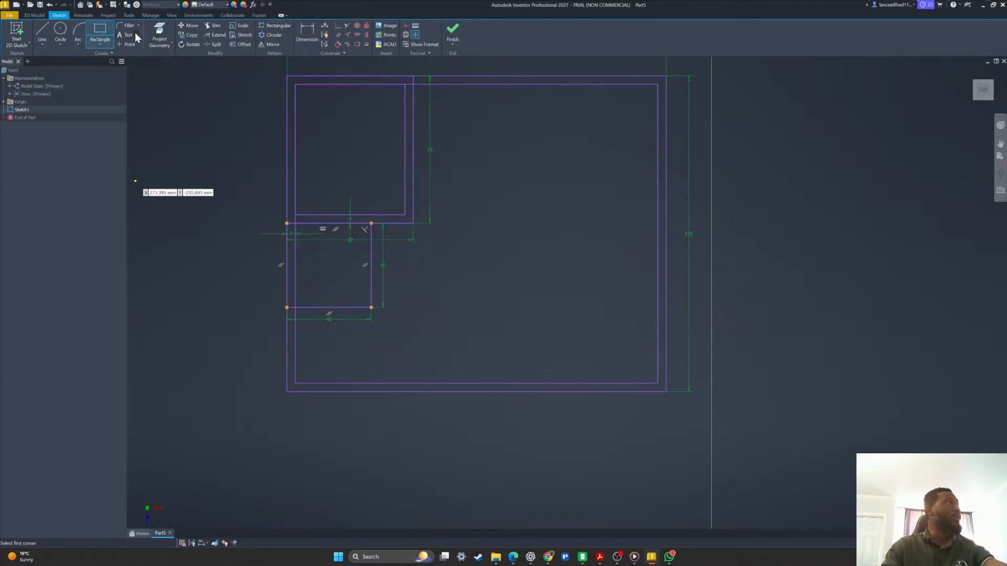
pyautogui.click(242, 45)
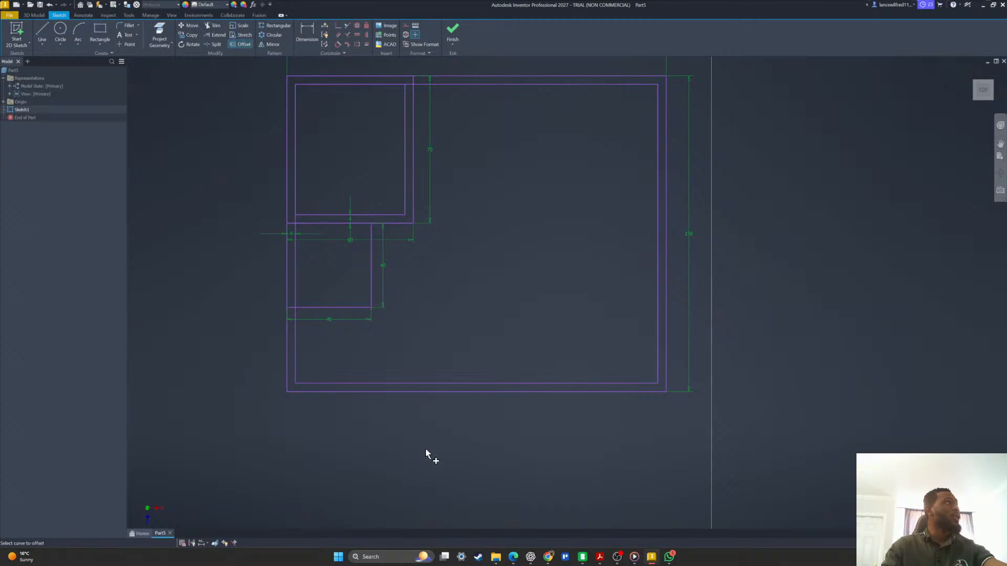
pyautogui.click(351, 307)
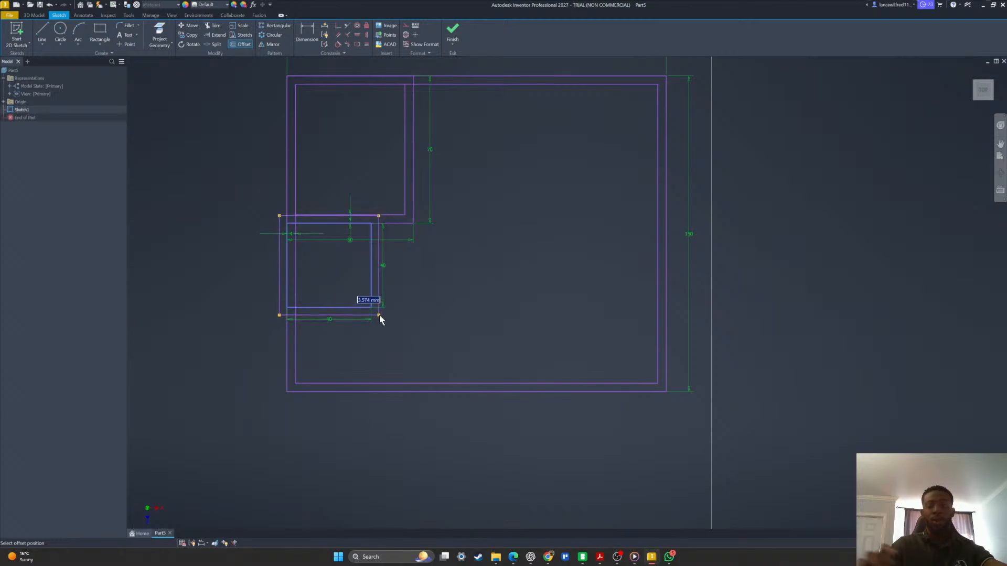
pyautogui.write('4')
pyautogui.press('Return')
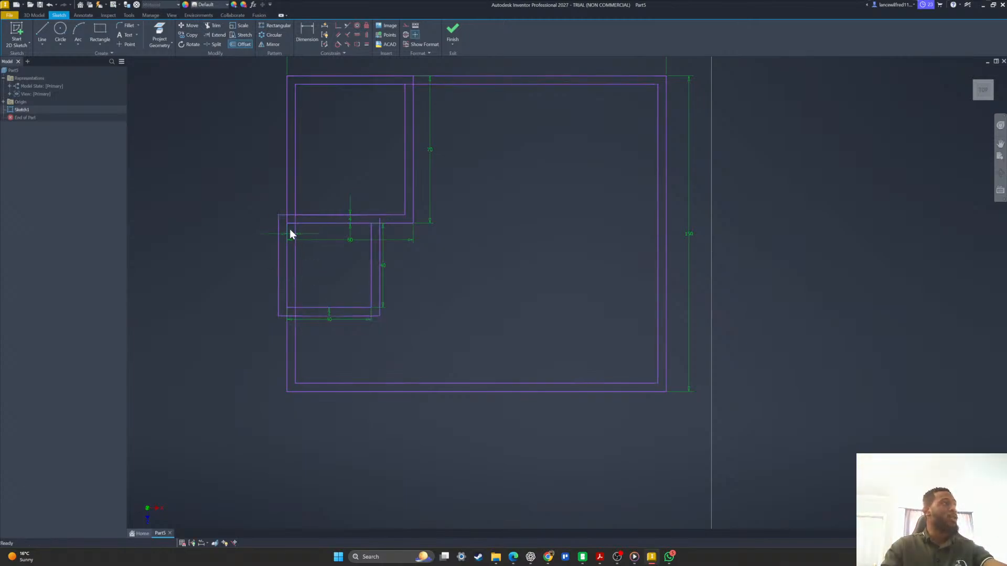
pyautogui.press('Escape')
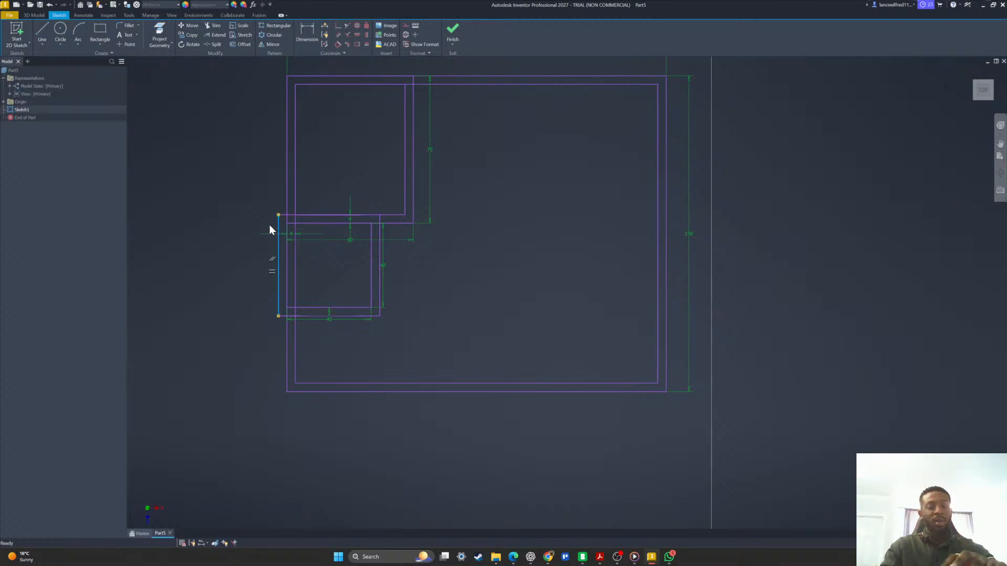
# Delete the left vertical line of the 40 mm square's offset, which lies outside the outer wall.
pyautogui.scroll(5, 284, 279)
pyautogui.moveTo(345, 363); pyautogui.dragTo(365, 368, button='middle')
pyautogui.press('Delete')
pyautogui.scroll(-2, 331, 297)
pyautogui.moveTo(333, 296); pyautogui.dragTo(281, 415, button='middle')
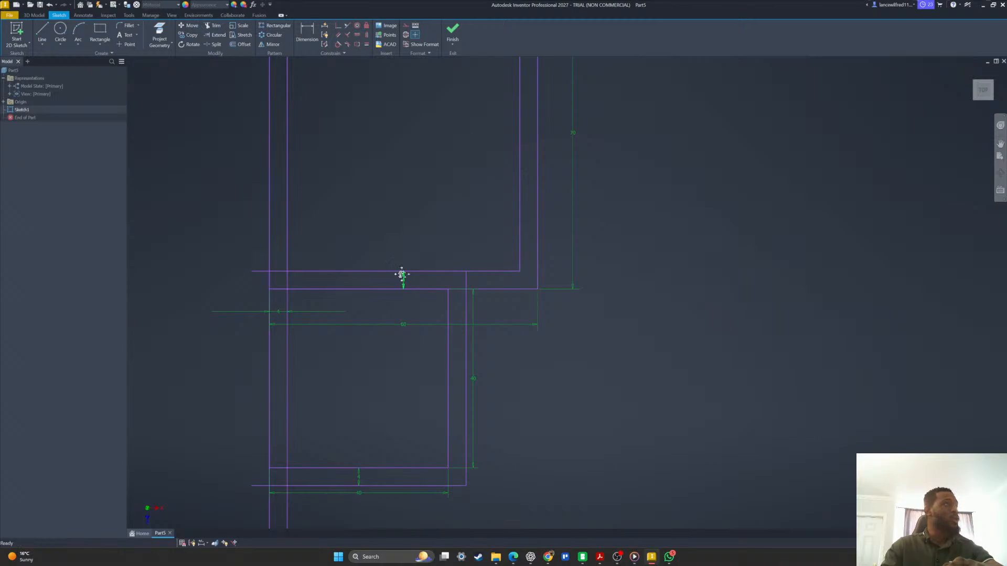
# Split the 40 mm square's right offset line at the larger room's lower outer edge and delete the piece inside that room's wall.
pyautogui.moveTo(401, 275); pyautogui.dragTo(431, 227, button='middle')
pyautogui.scroll(2, 429, 223)
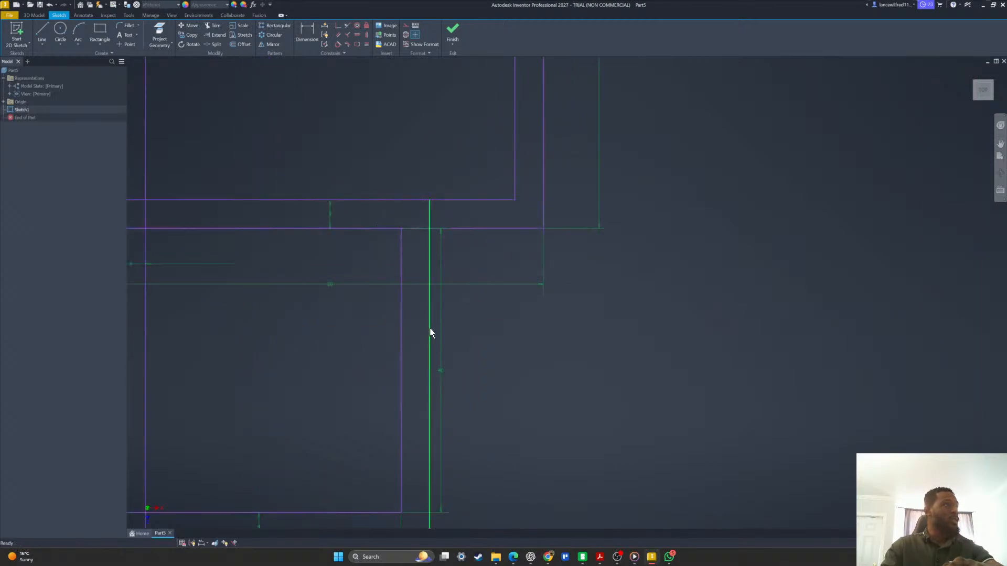
pyautogui.click(430, 213)
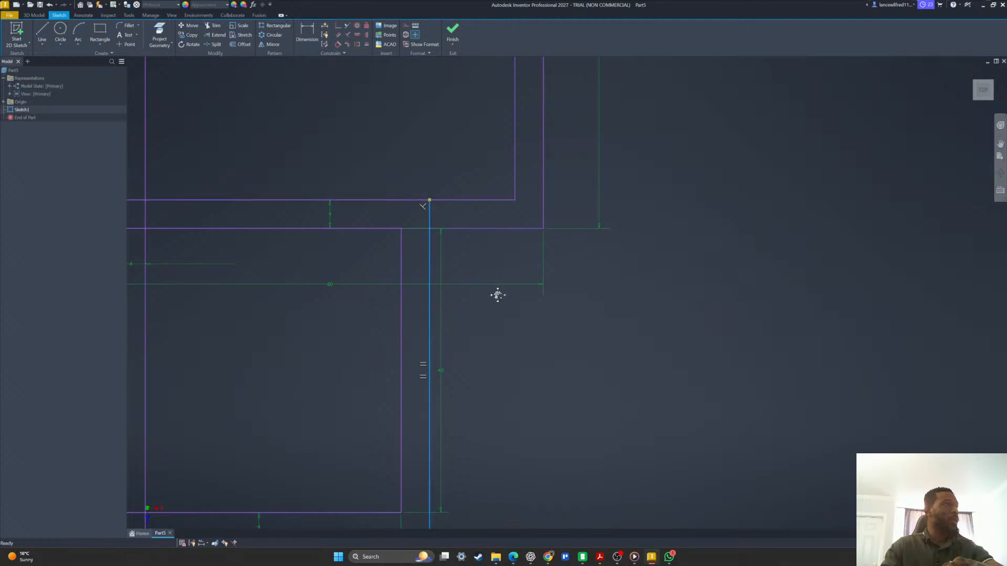
pyautogui.scroll(-3, 472, 299)
pyautogui.scroll(4, 453, 313)
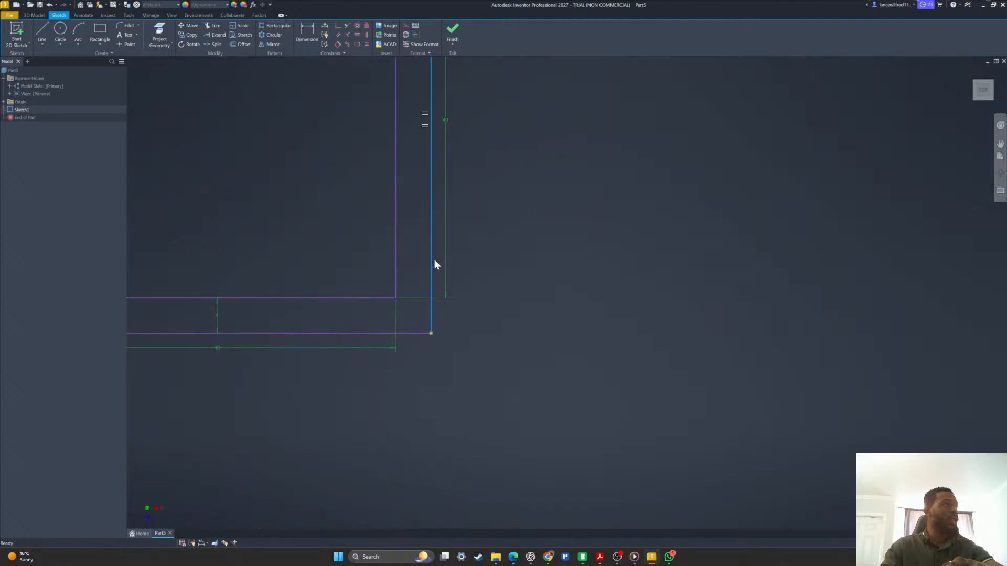
pyautogui.scroll(-3, 435, 260)
pyautogui.moveTo(438, 258); pyautogui.dragTo(400, 414, button='middle')
pyautogui.scroll(3, 375, 267)
pyautogui.moveTo(401, 204); pyautogui.dragTo(377, 350, button='middle')
pyautogui.scroll(4, 377, 346)
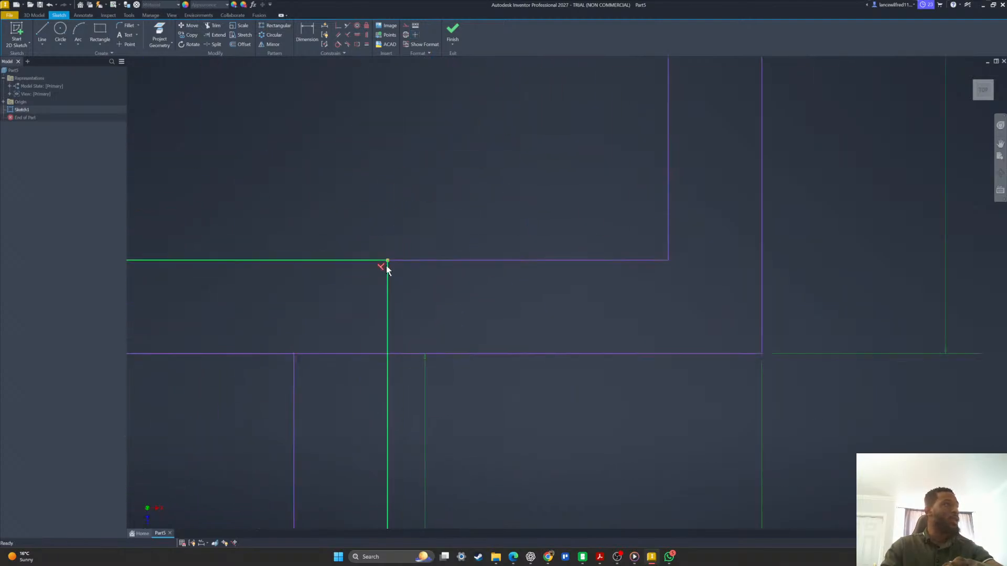
pyautogui.moveTo(411, 321); pyautogui.dragTo(442, 299, button='middle')
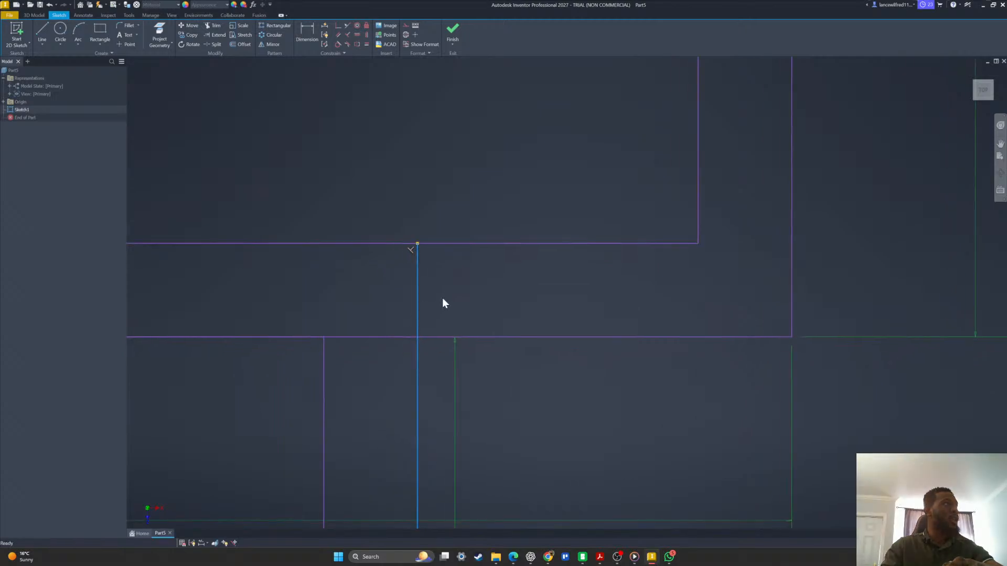
pyautogui.click(213, 45)
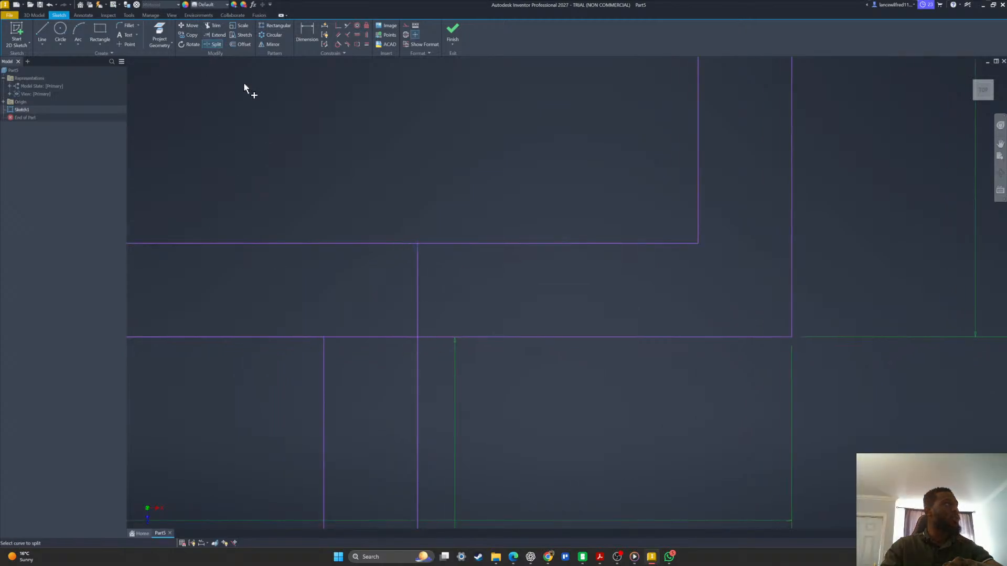
pyautogui.click(417, 243)
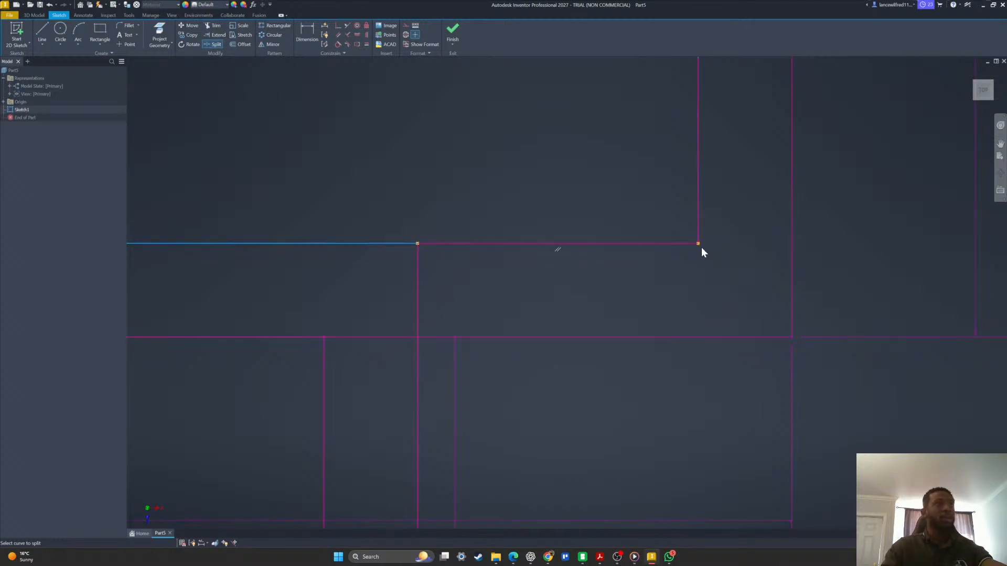
pyautogui.click(418, 338)
pyautogui.press('Escape')
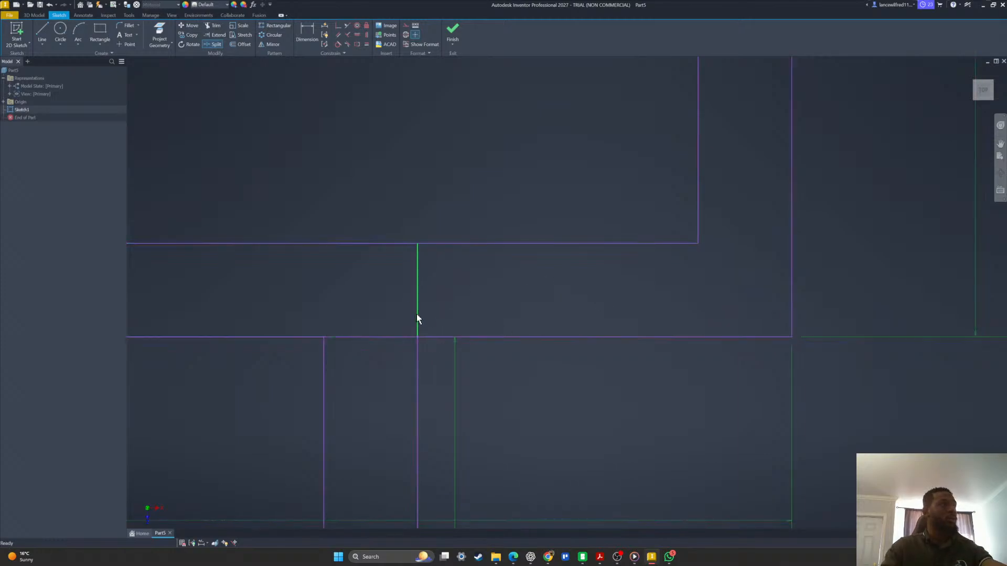
pyautogui.click(418, 315)
pyautogui.press('Delete')
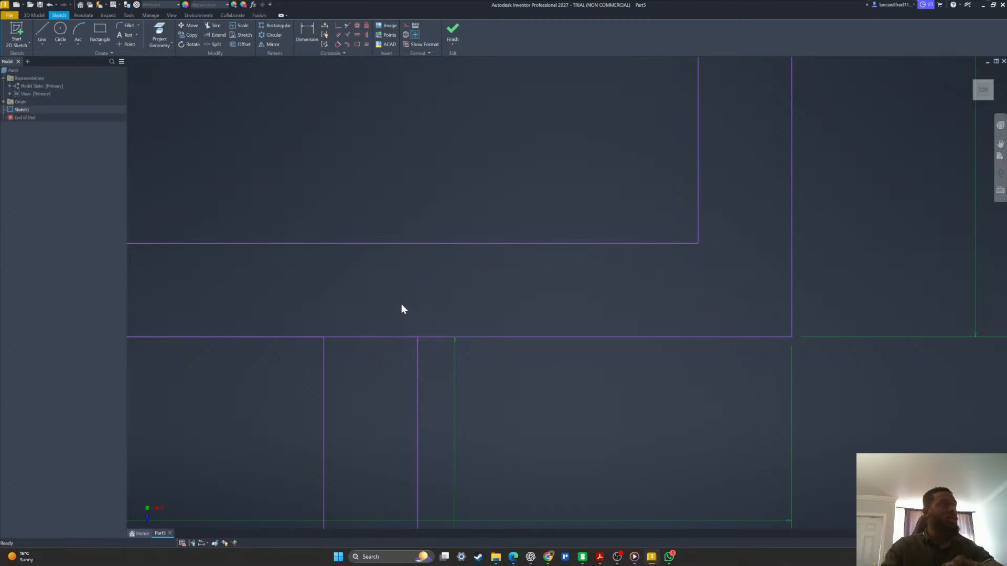
# Split the 40 mm square's lower offset line at the outer wall's left edge and delete the stub projecting outside.
pyautogui.scroll(-5, 364, 273)
pyautogui.moveTo(444, 329); pyautogui.dragTo(600, 215, button='middle')
pyautogui.scroll(-5, 600, 216)
pyautogui.scroll(3, 512, 324)
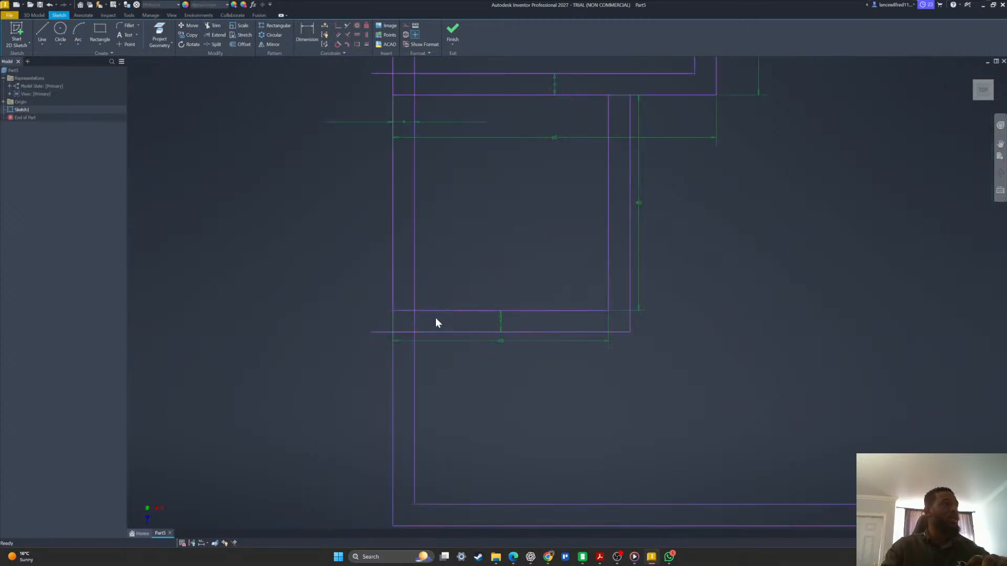
pyautogui.click(211, 44)
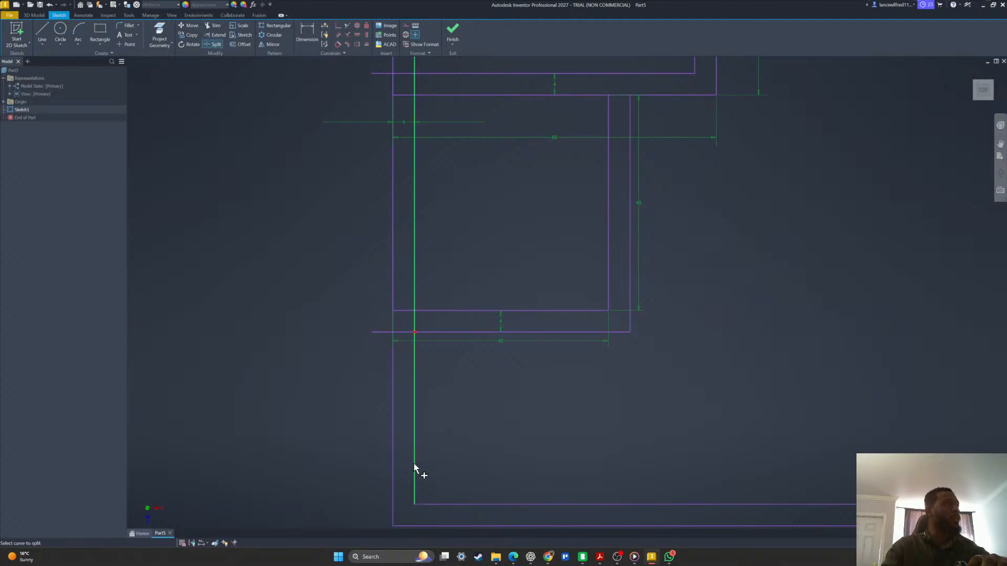
pyautogui.scroll(3, 395, 338)
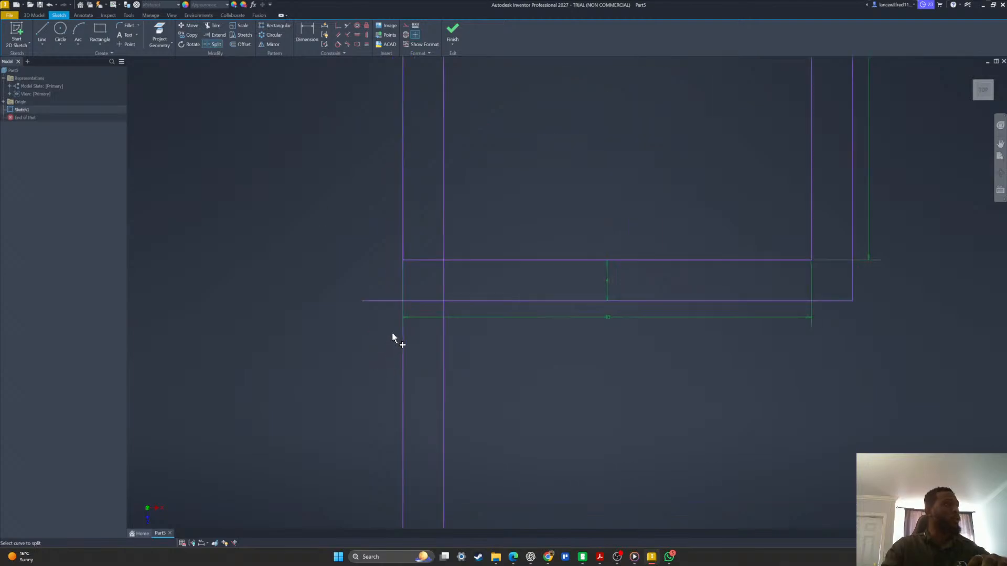
pyautogui.click(384, 303)
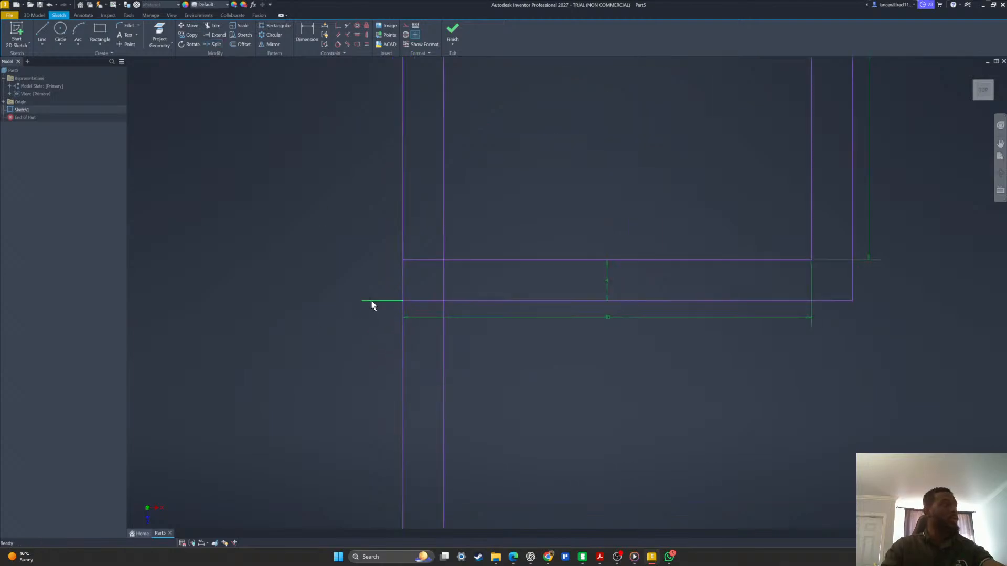
pyautogui.scroll(-5, 529, 316)
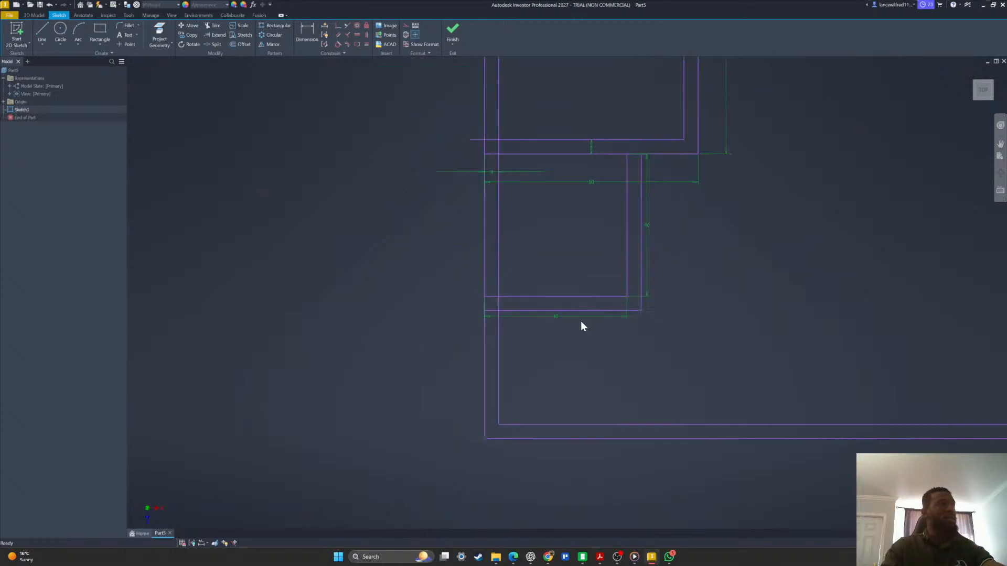
pyautogui.moveTo(652, 334); pyautogui.dragTo(623, 375, button='middle')
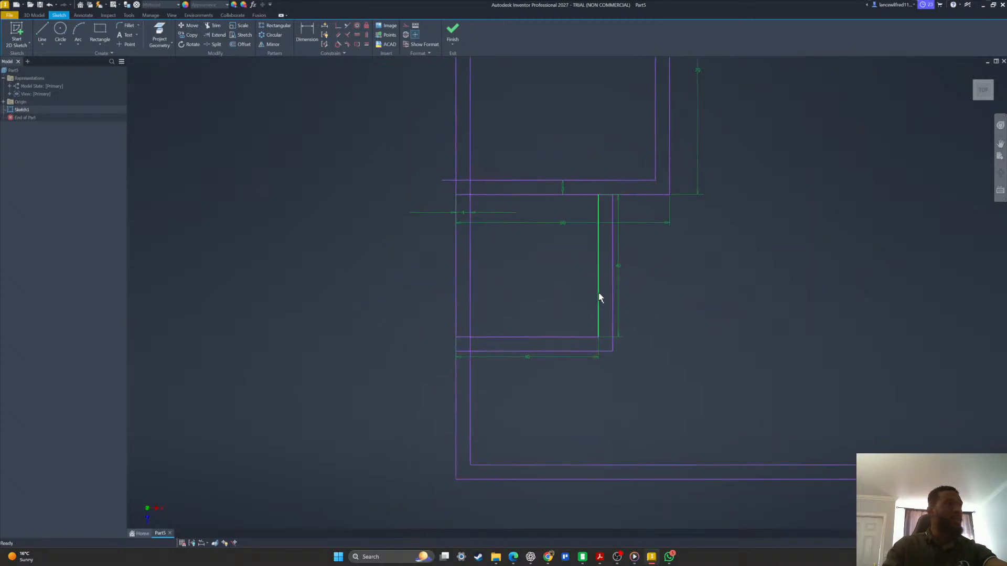
pyautogui.click(103, 28)
pyautogui.moveTo(631, 285); pyautogui.dragTo(371, 185, button='middle')
pyautogui.moveTo(236, 263); pyautogui.dragTo(392, 279, button='middle')
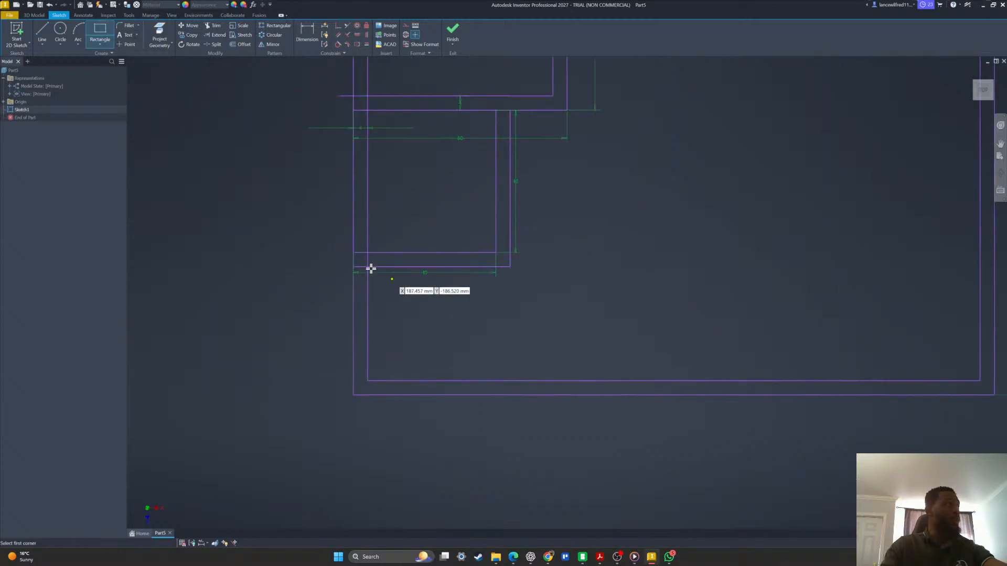
pyautogui.scroll(3, 350, 263)
pyautogui.click(355, 272)
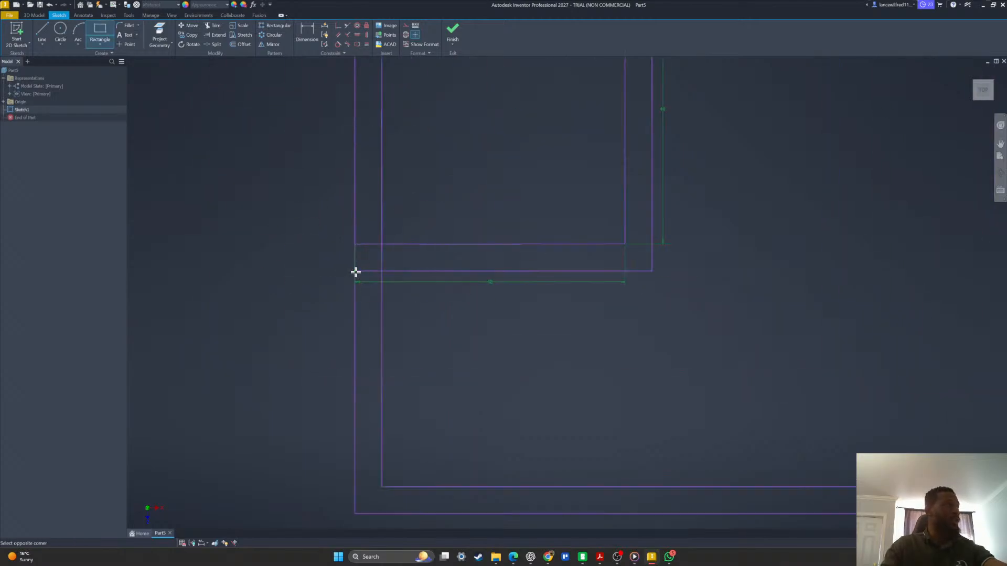
pyautogui.scroll(-5, 357, 272)
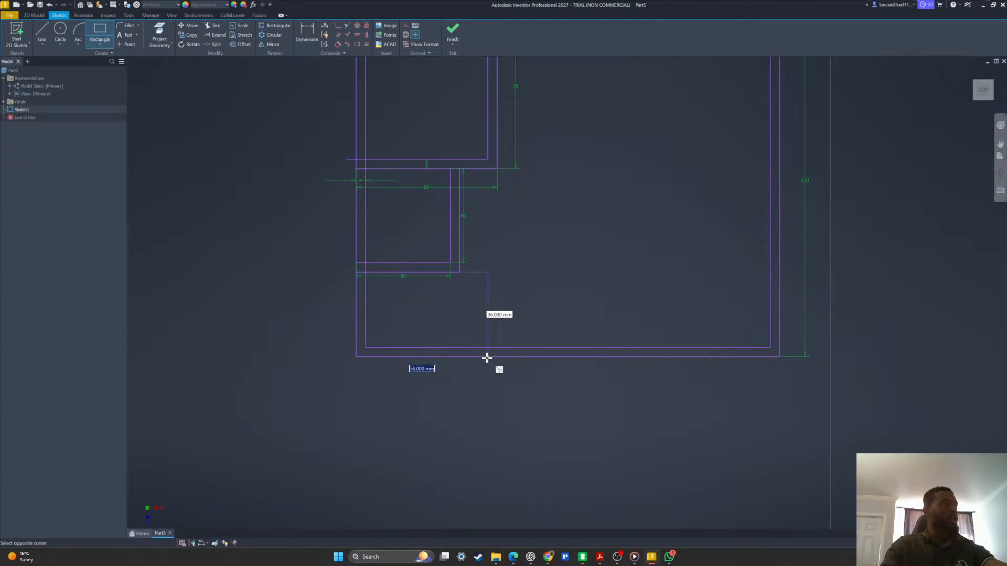
pyautogui.press('Escape')
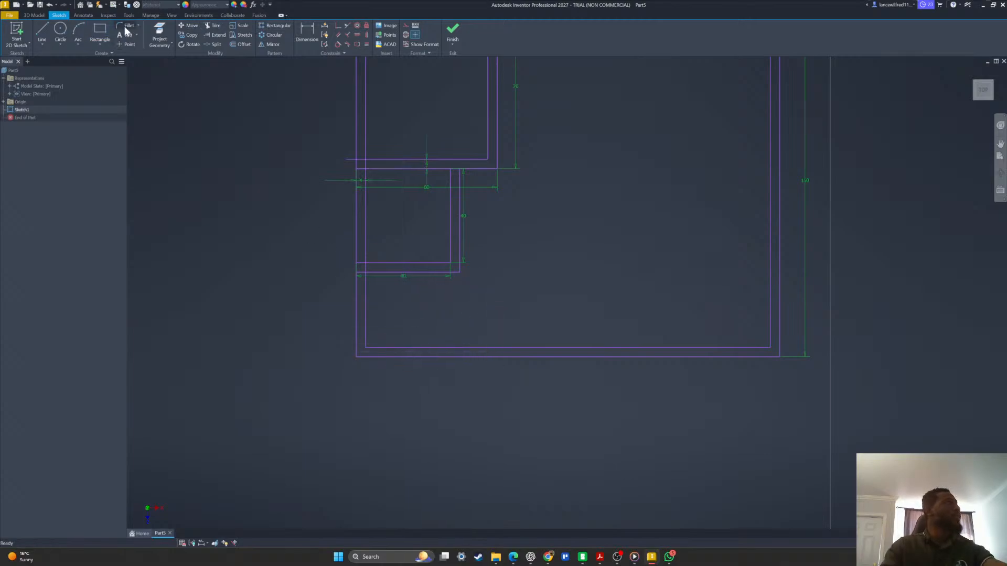
# Draw a 110 by 40 mm rectangle in the outline's lower-left corner, starting on the outer wall below the 40 mm square room.
pyautogui.click(105, 33)
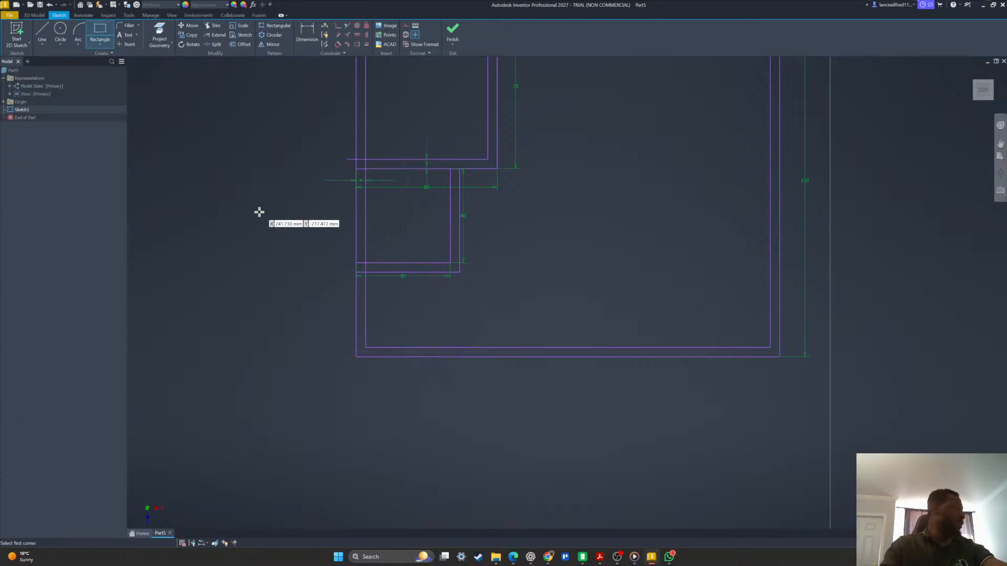
pyautogui.click(355, 262)
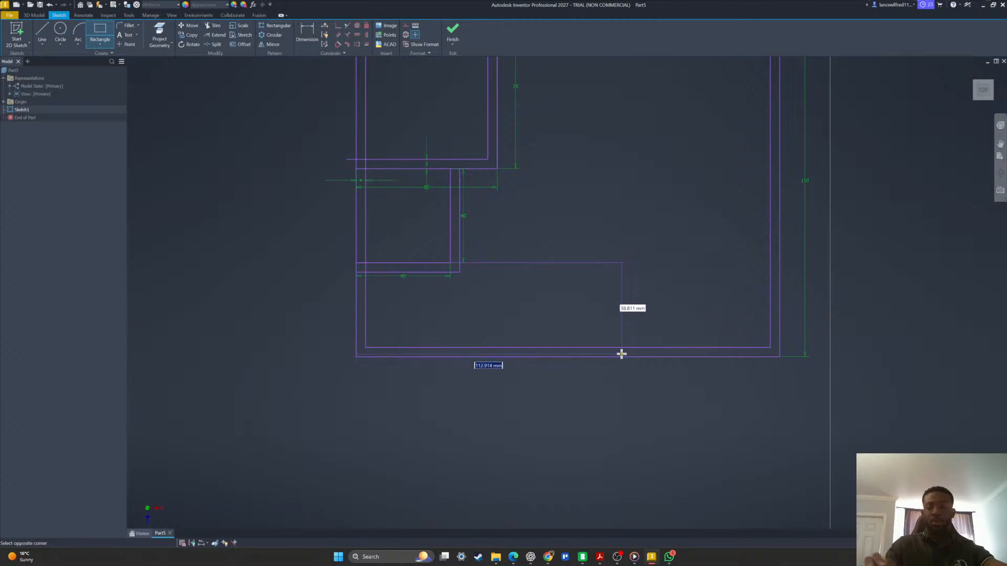
pyautogui.write('110')
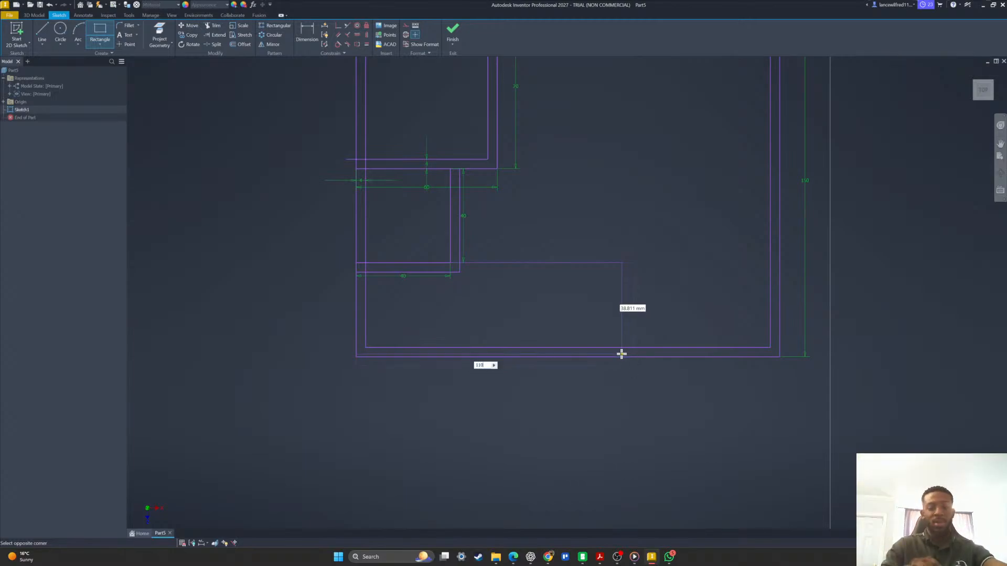
pyautogui.press('Tab')
pyautogui.write('40')
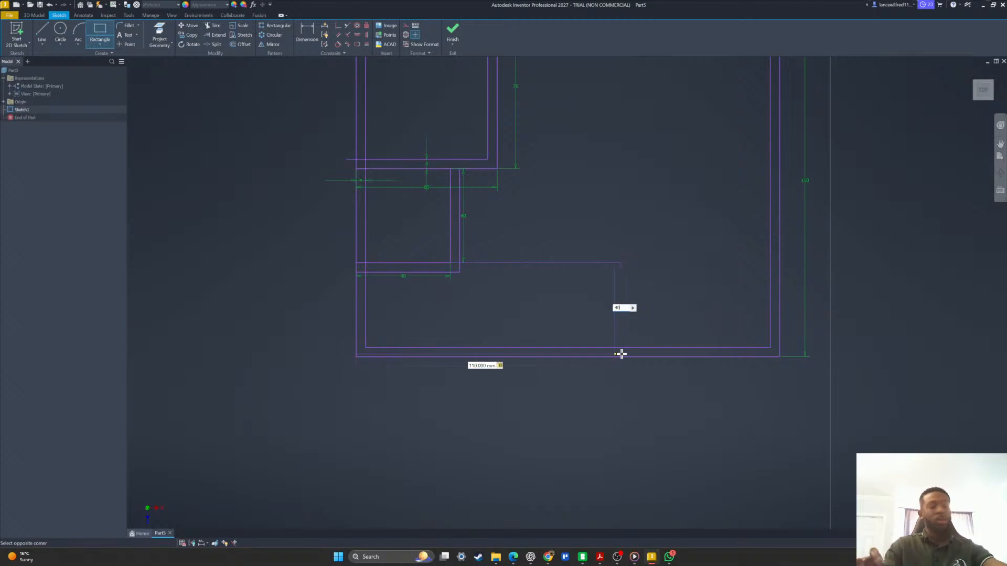
pyautogui.press('Return')
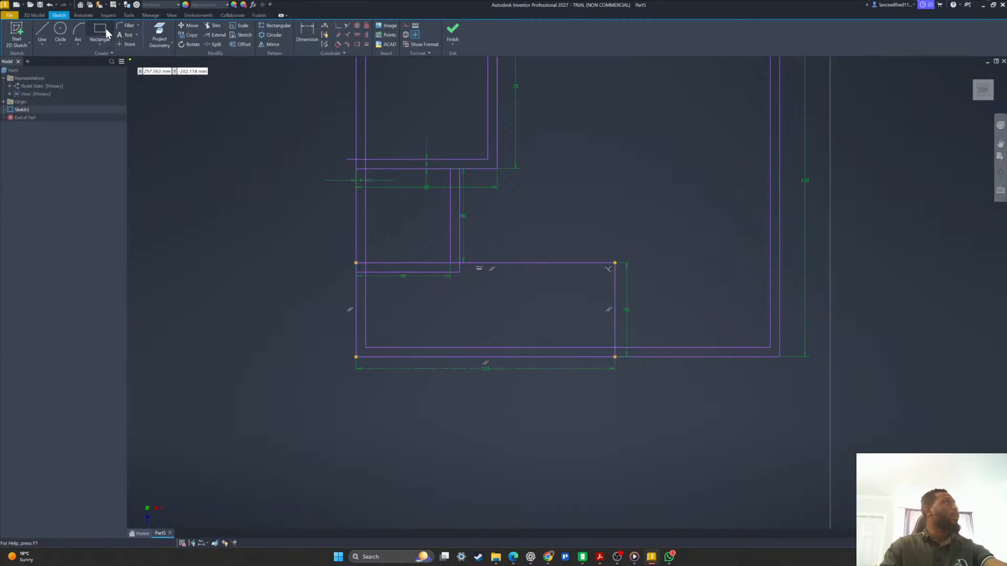
# Offset the 110 by 40 mm rectangle inward by 4 mm to form its wall thickness.
pyautogui.click(242, 45)
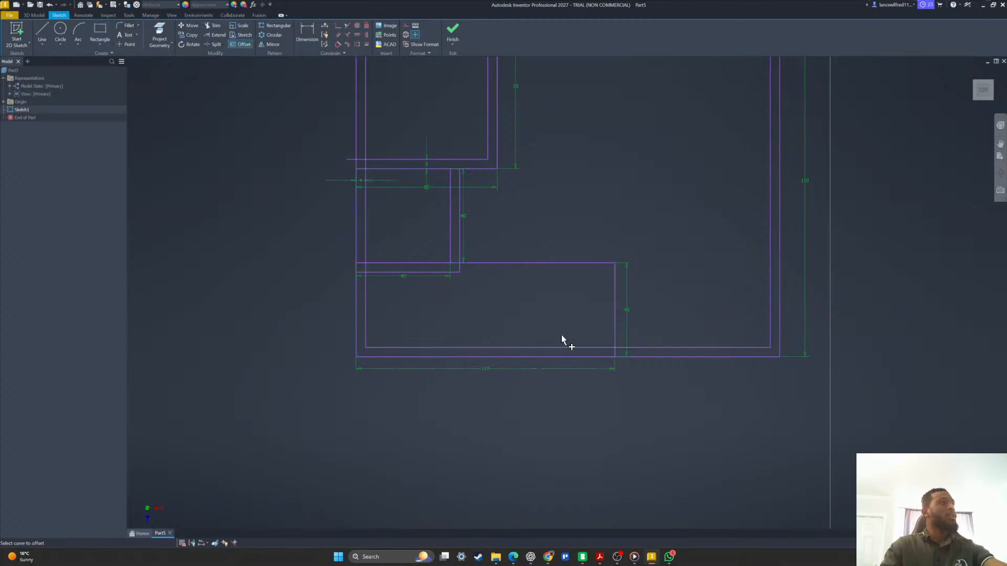
pyautogui.click(615, 306)
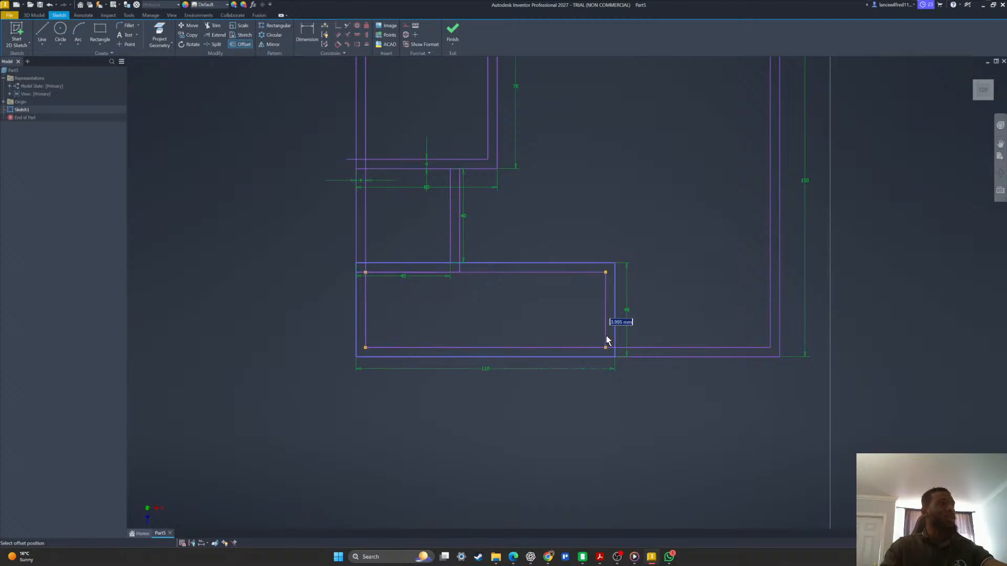
pyautogui.write('4')
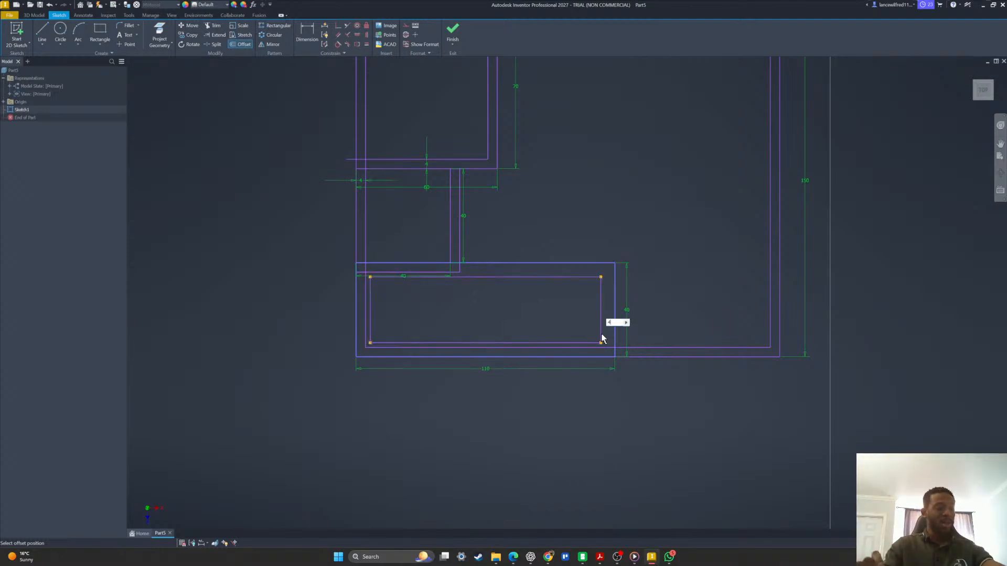
pyautogui.press('Return')
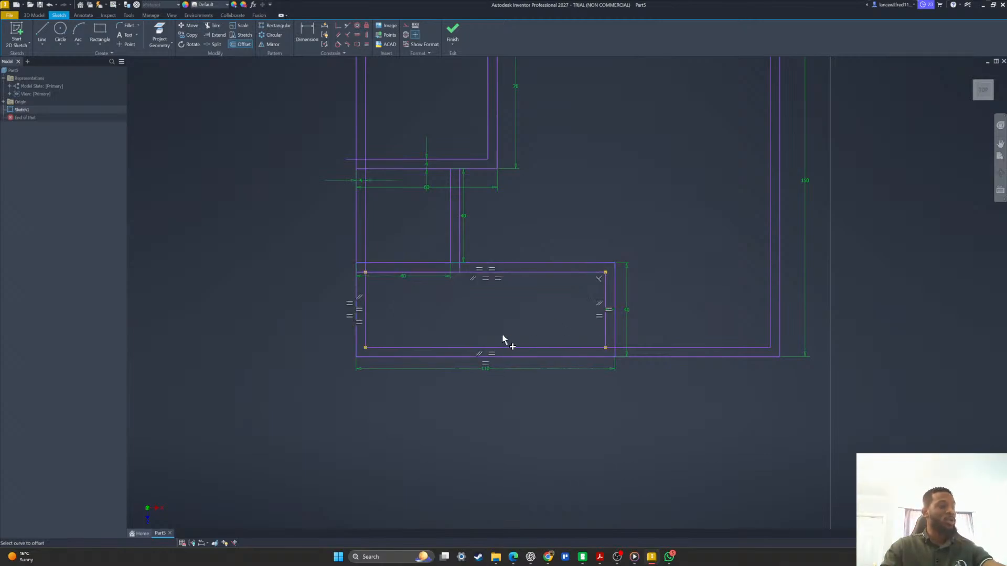
pyautogui.press('Escape')
# Draw a 20 mm wide rectangle in the lower wall of the 110 mm room and extend its lower edge to the wall's outer line.
pyautogui.moveTo(577, 338); pyautogui.dragTo(442, 313, button='middle')
pyautogui.moveTo(525, 282); pyautogui.dragTo(488, 344, button='middle')
pyautogui.scroll(1, 488, 346)
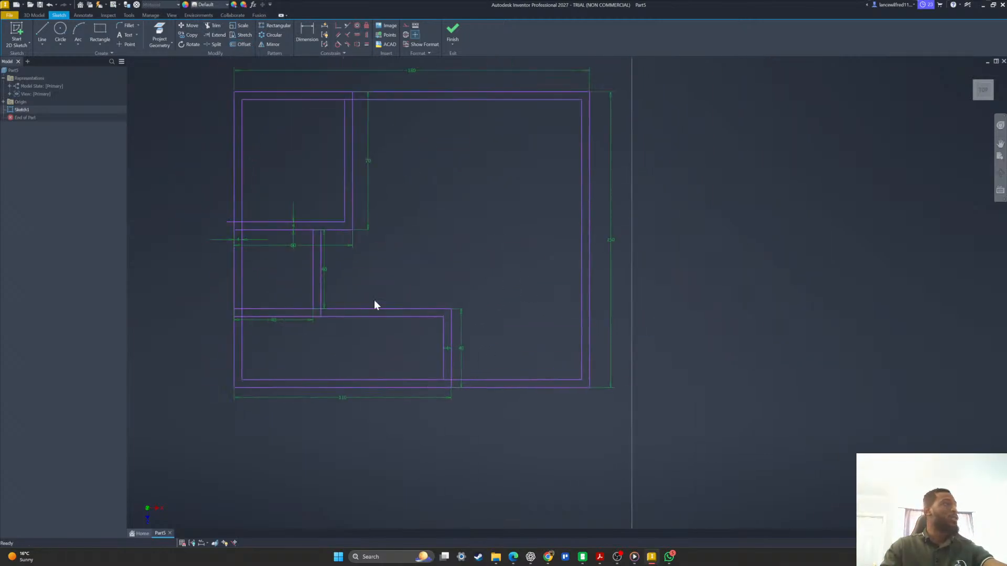
pyautogui.moveTo(451, 200); pyautogui.dragTo(465, 232, button='middle')
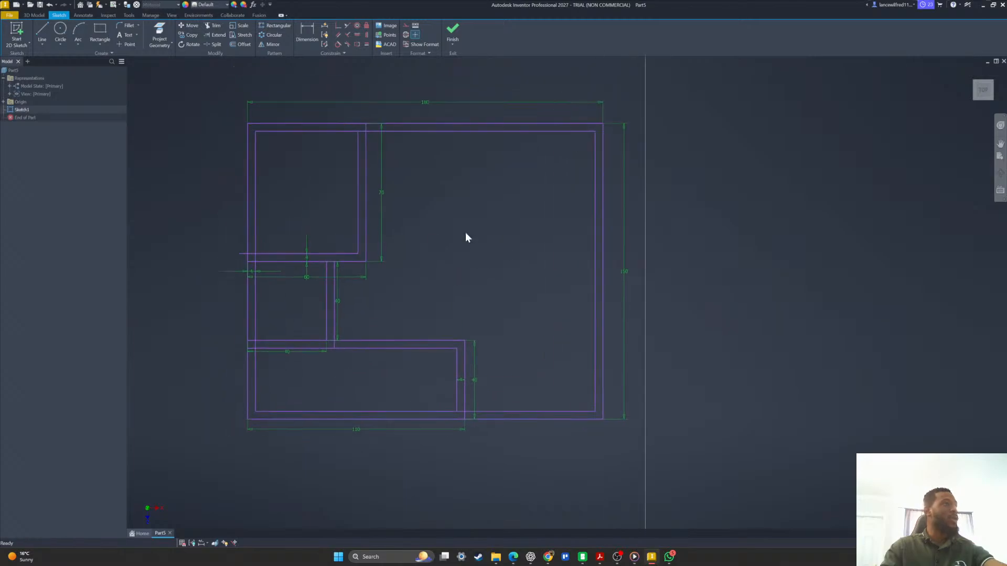
pyautogui.moveTo(361, 232)
pyautogui.mouseDown(button='middle')
pyautogui.moveTo(475, 285)
pyautogui.moveTo(440, 272)
pyautogui.moveTo(435, 250)
pyautogui.mouseUp(button='middle')
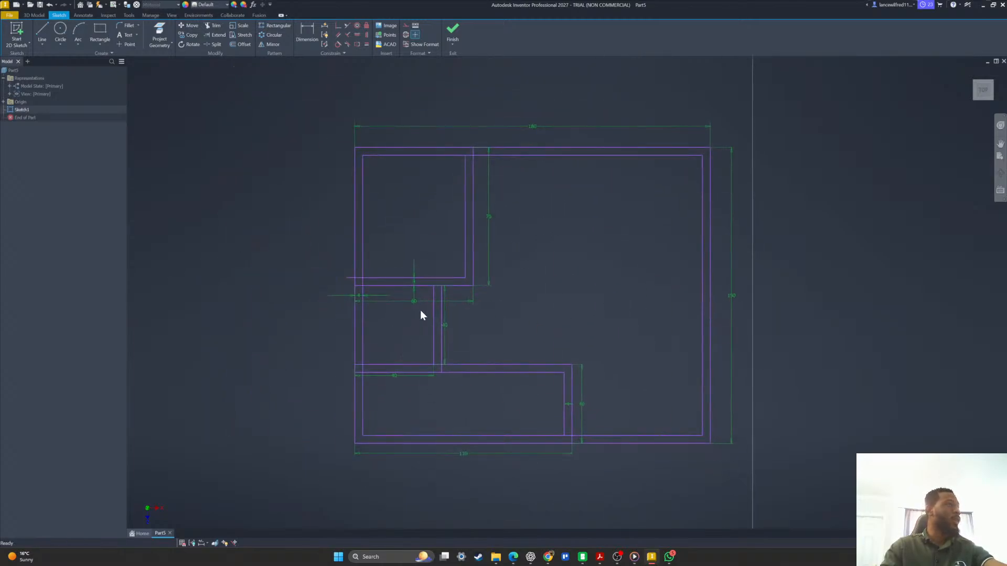
pyautogui.moveTo(462, 422); pyautogui.dragTo(451, 360, button='middle')
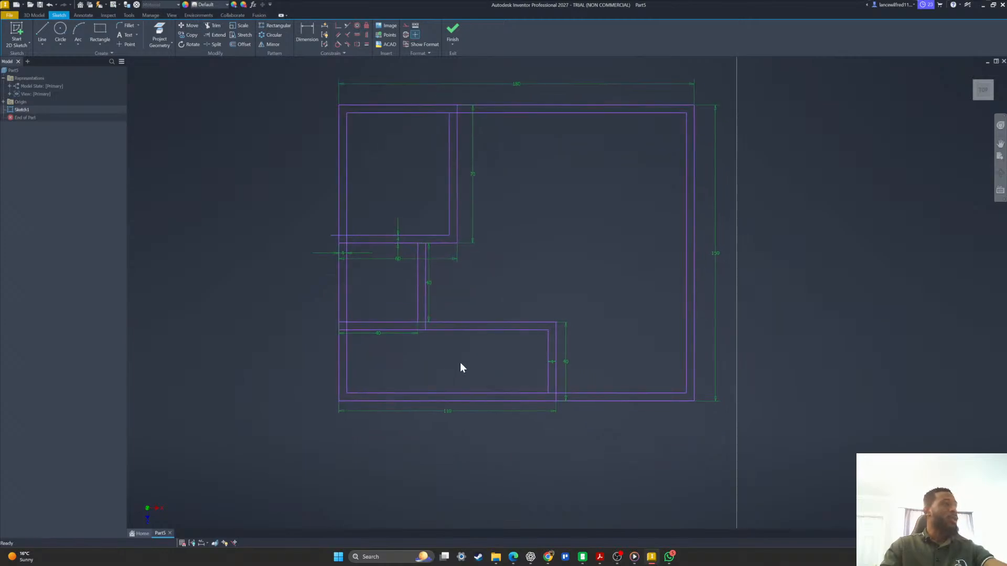
pyautogui.click(106, 45)
pyautogui.moveTo(451, 352); pyautogui.dragTo(393, 317, button='middle')
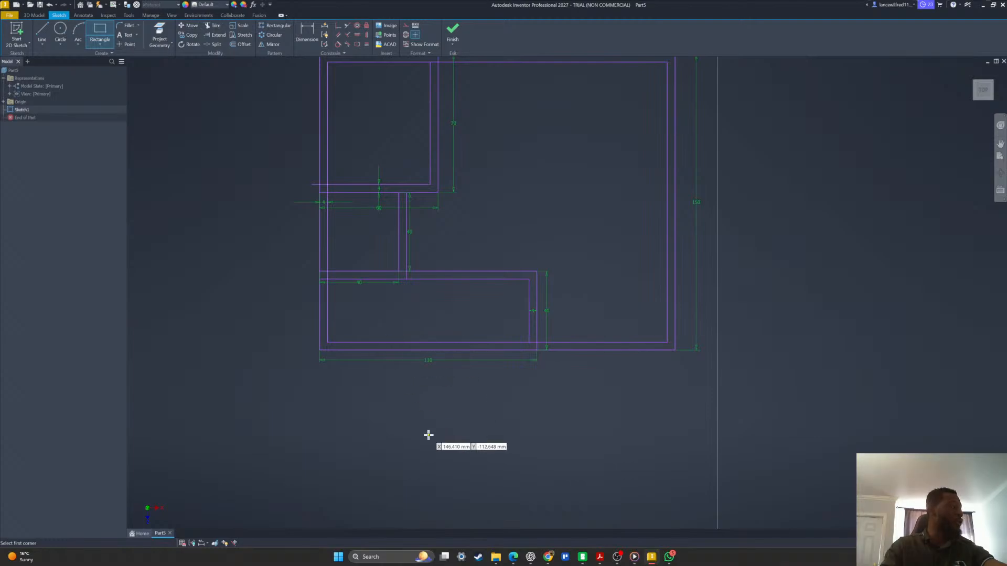
pyautogui.click(388, 343)
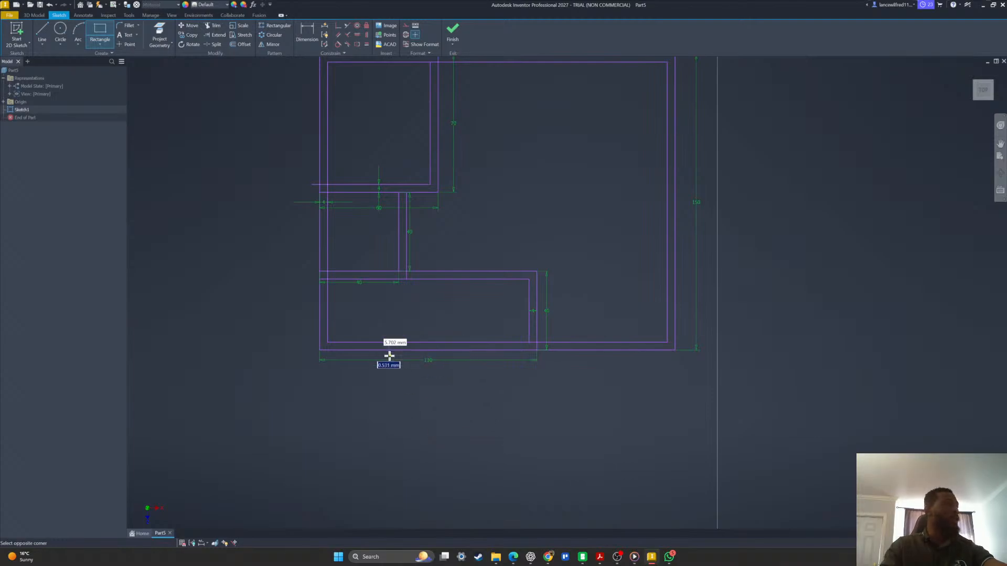
pyautogui.scroll(3, 421, 350)
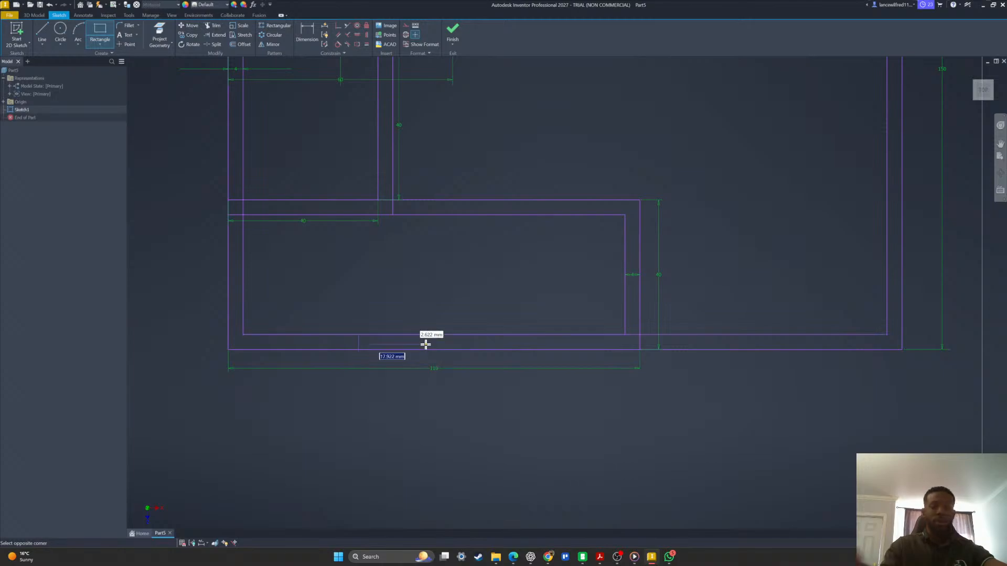
pyautogui.write('20')
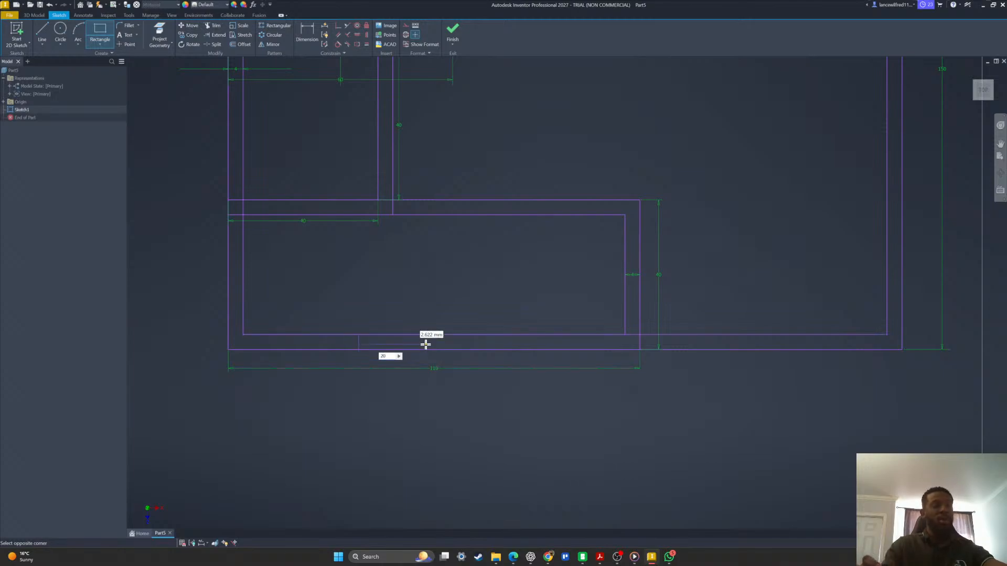
pyautogui.click(425, 343)
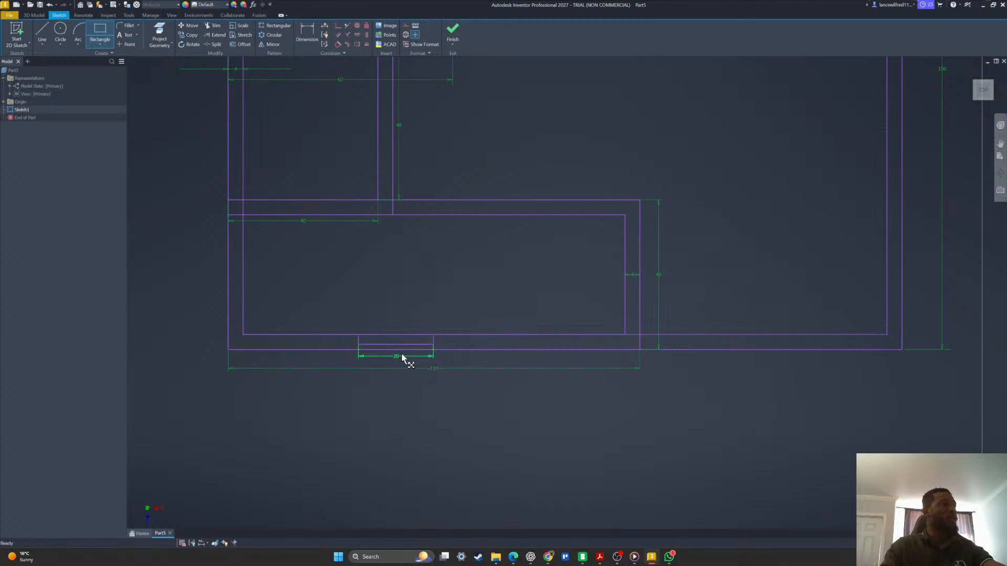
pyautogui.press('Escape')
pyautogui.moveTo(404, 345); pyautogui.dragTo(415, 361)
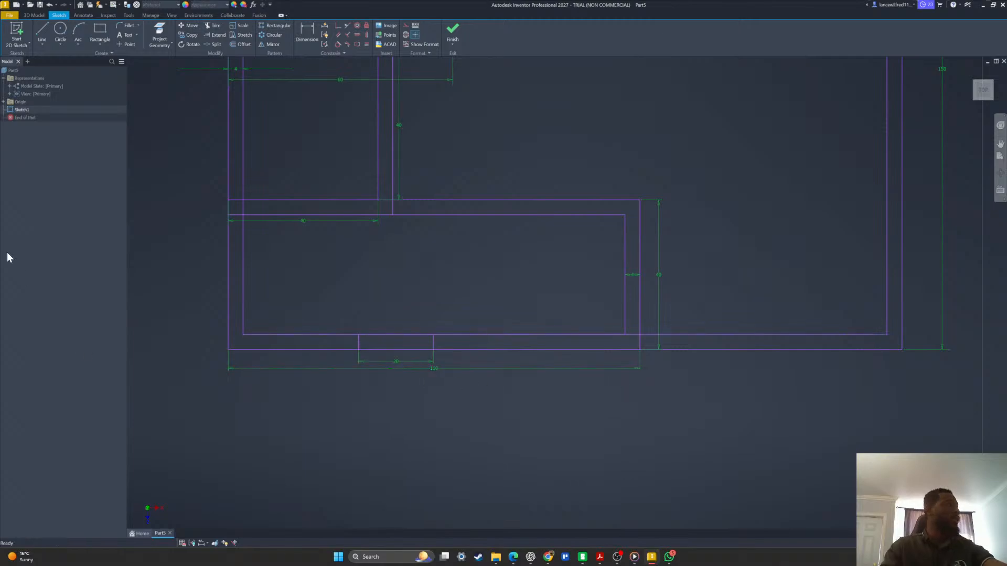
# Draw a 20 by 4 mm rectangle inside the lower outer wall, between the 110 mm room and the outline's right wall.
pyautogui.moveTo(899, 365); pyautogui.dragTo(758, 370, button='middle')
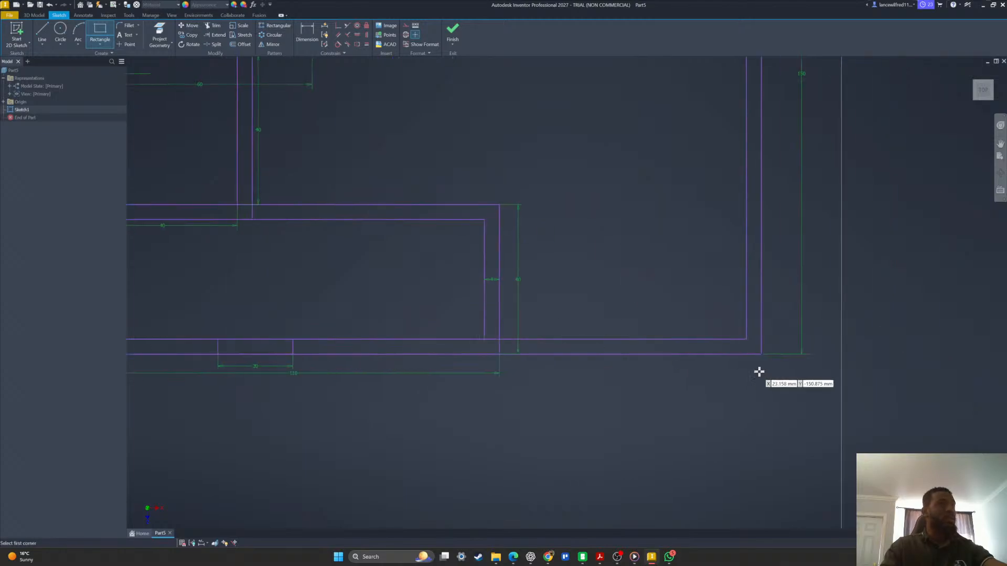
pyautogui.click(592, 339)
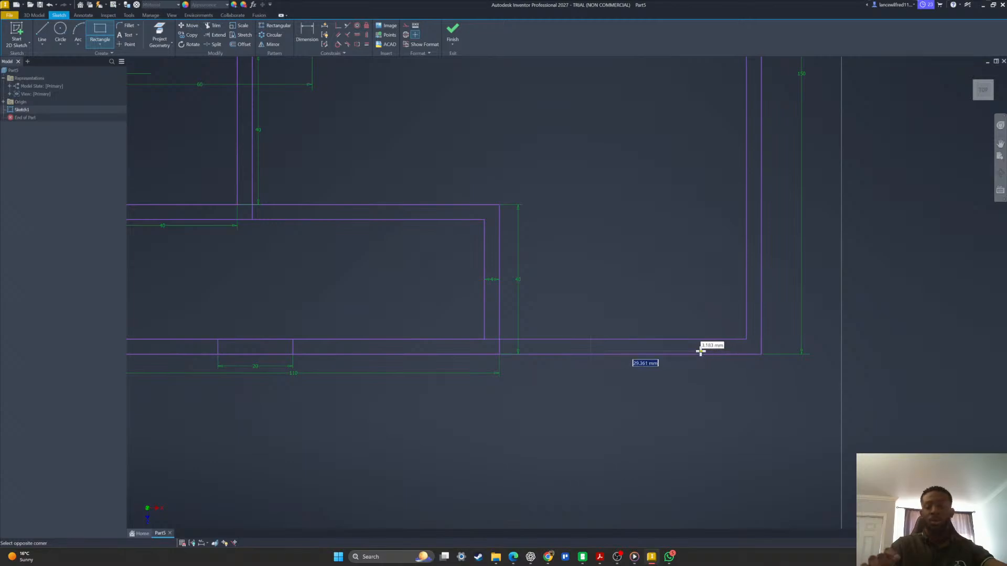
pyautogui.write('20')
pyautogui.press('Tab')
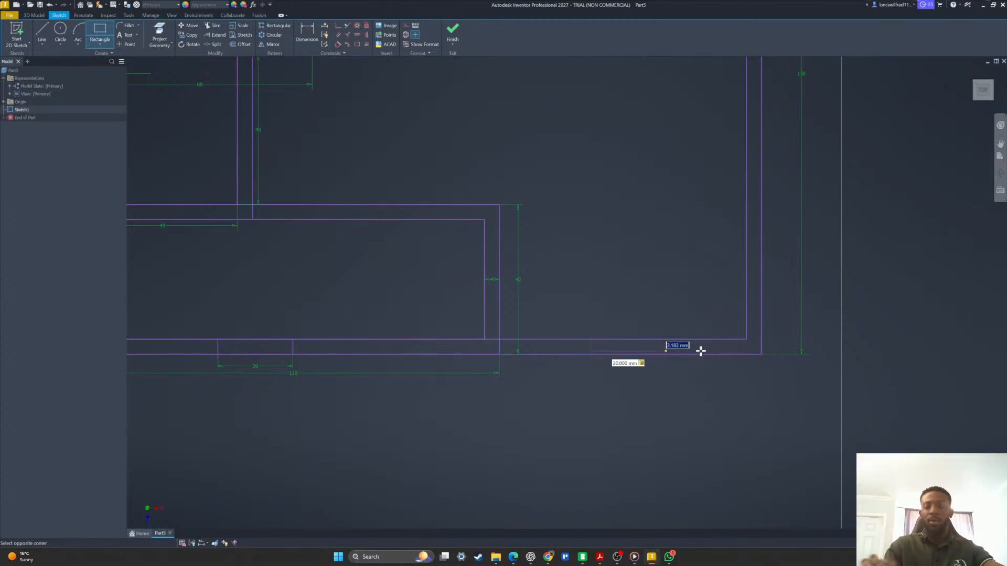
pyautogui.write('4')
pyautogui.press('Return')
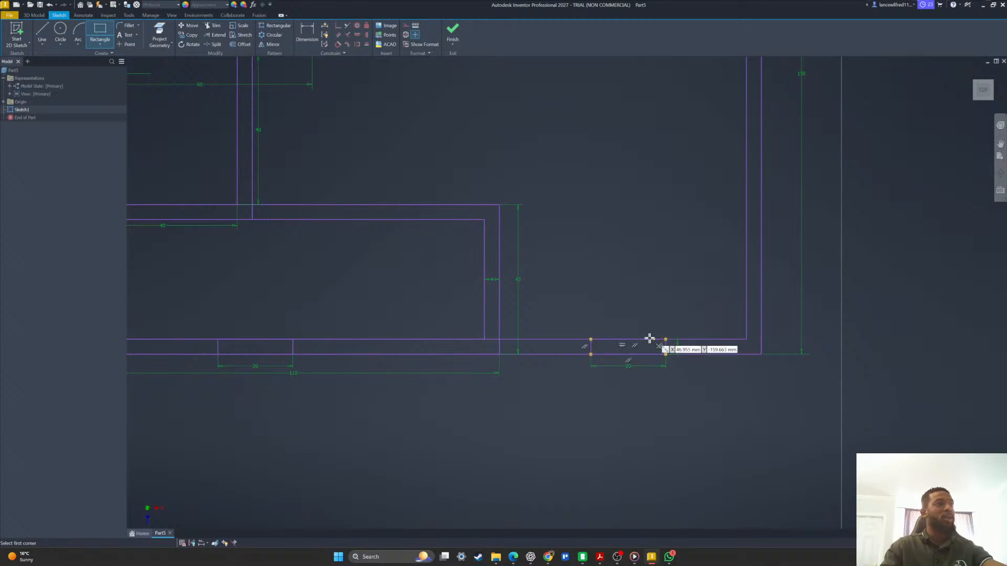
# Try to draw a rectangle 12 mm wide and 4 mm high from the inner line of the 40 mm square room's right wall.
pyautogui.scroll(-4, 627, 351)
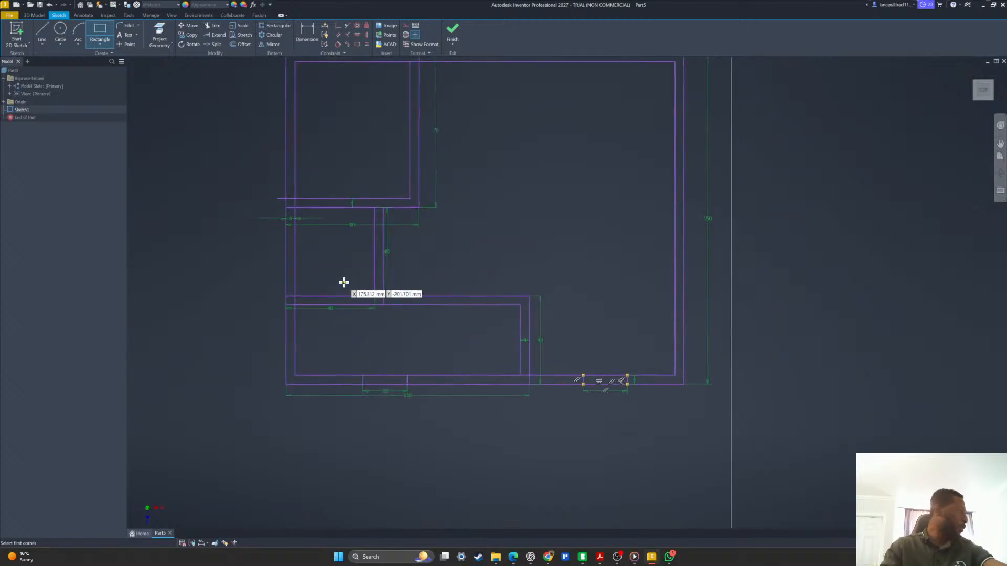
pyautogui.scroll(-3, 409, 278)
pyautogui.moveTo(365, 247); pyautogui.dragTo(441, 315, button='middle')
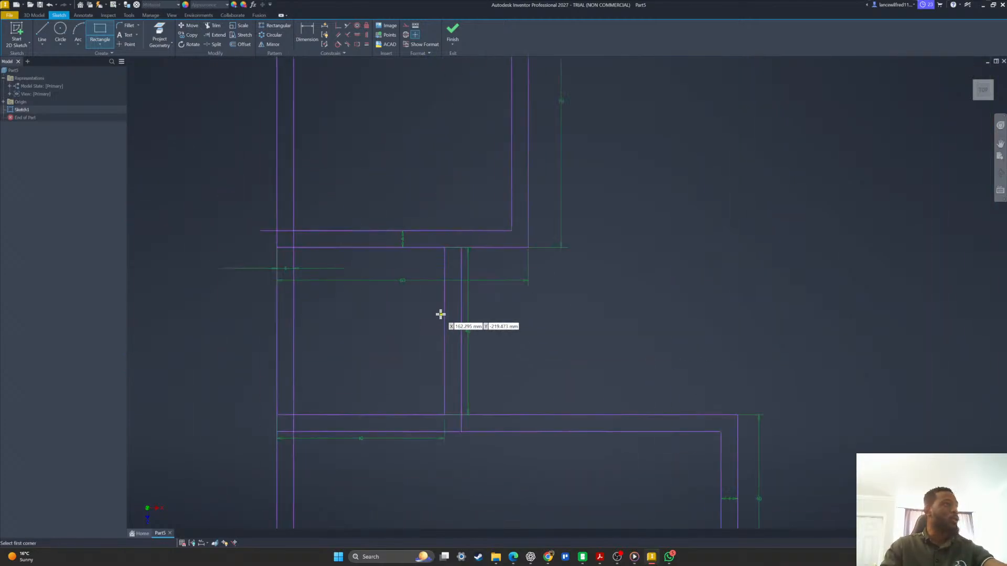
pyautogui.click(444, 303)
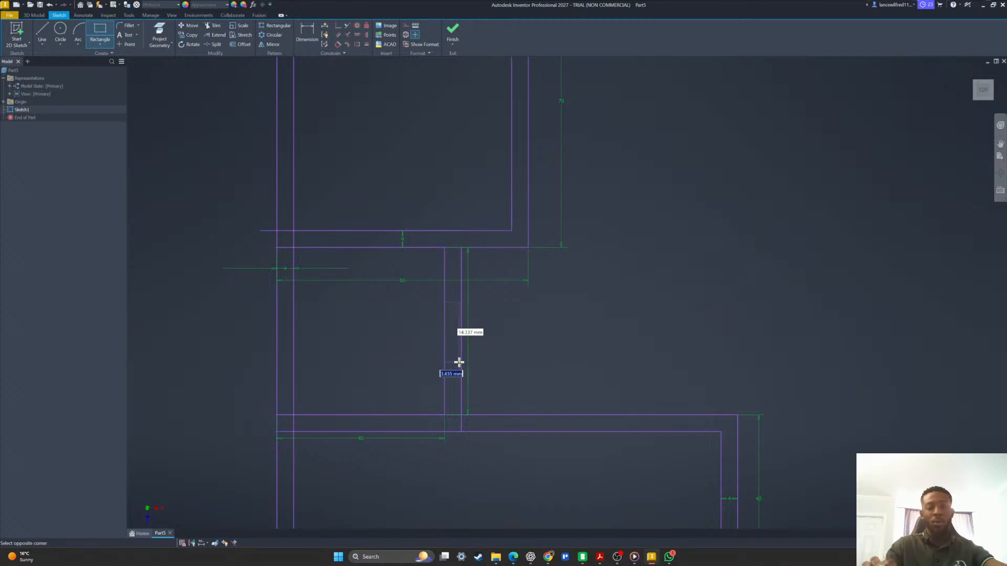
pyautogui.write('12')
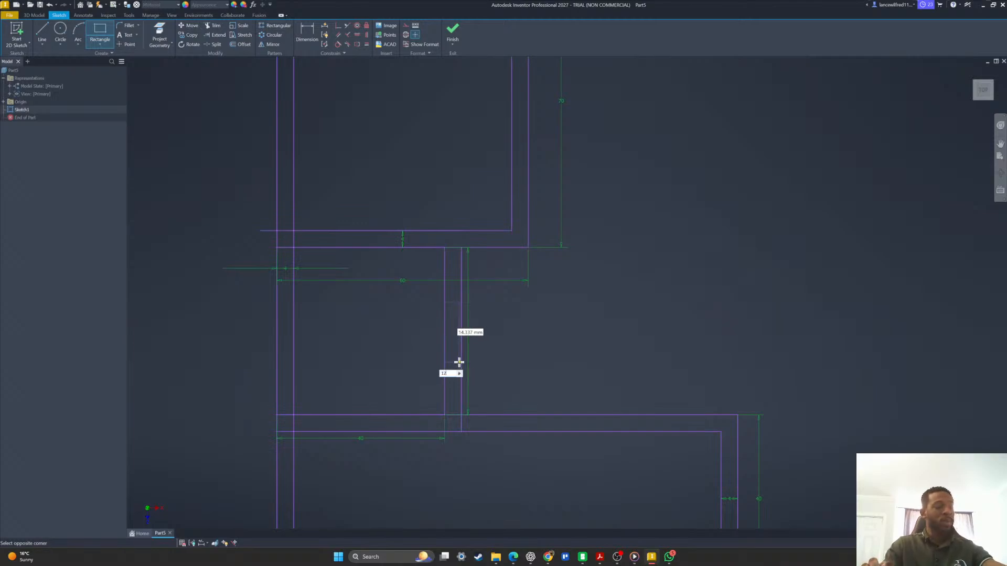
pyautogui.press('Tab')
pyautogui.write('4')
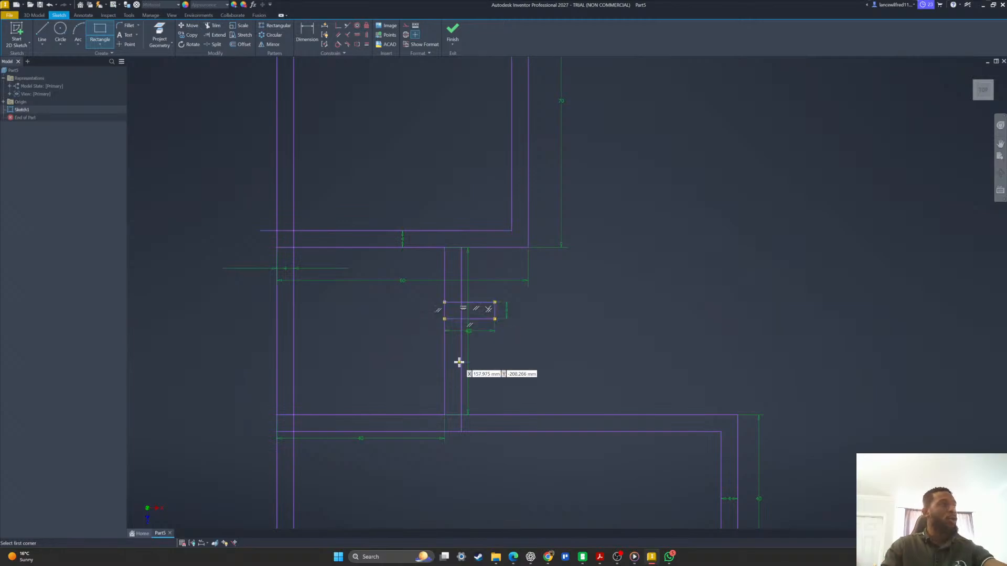
pyautogui.press('Return')
pyautogui.press('Escape')
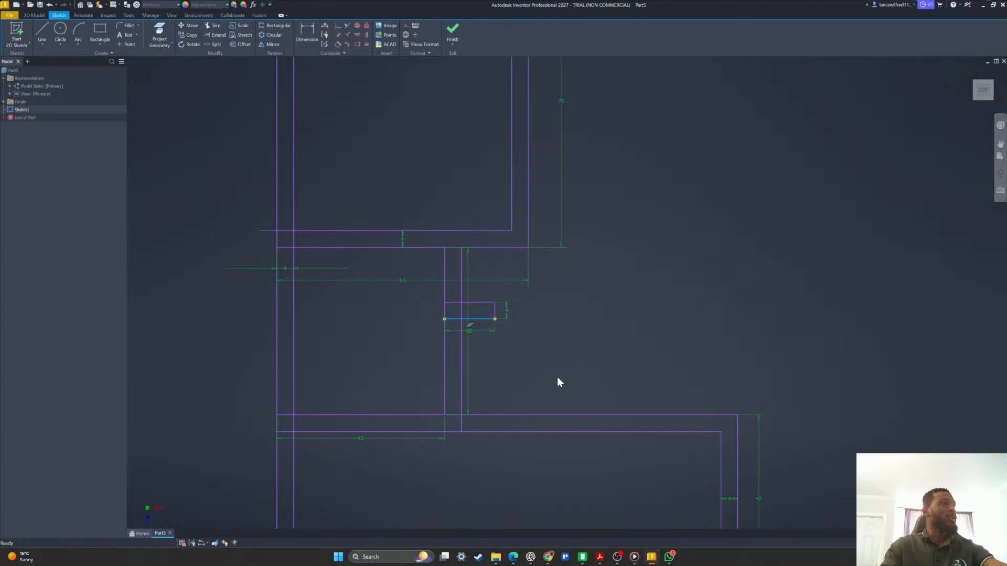
# Draw a rectangle 4 mm wide and 12 mm high within the 40 mm square room's right wall, and move its height dimension clear of the wall.
pyautogui.scroll(2, 486, 314)
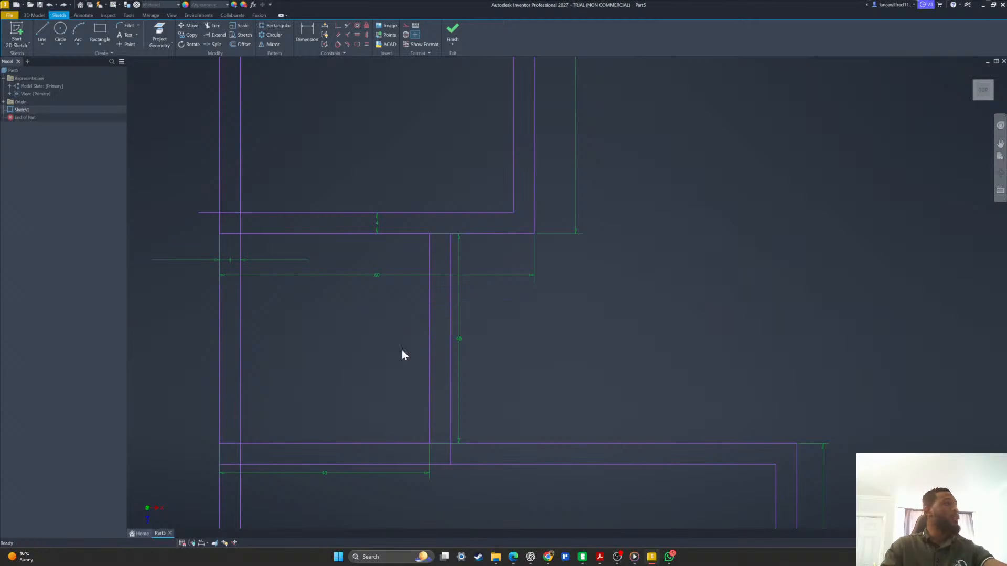
pyautogui.press('r')
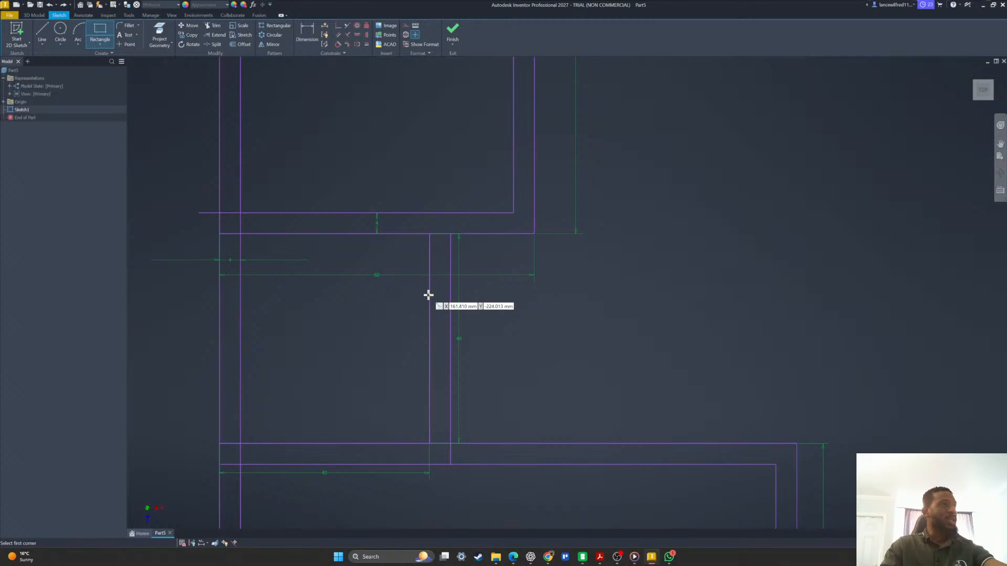
pyautogui.click(436, 295)
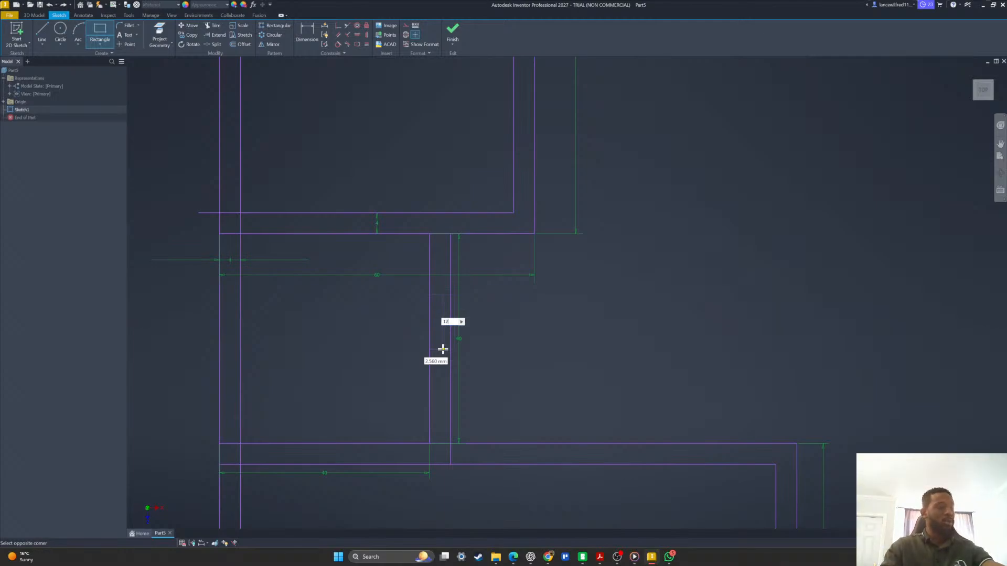
pyautogui.press('Tab')
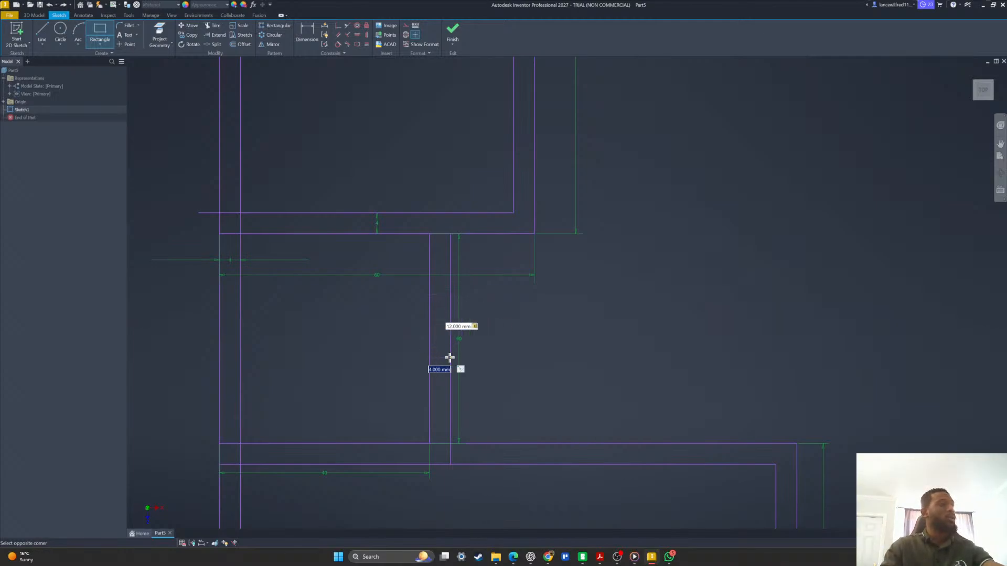
pyautogui.press('Return')
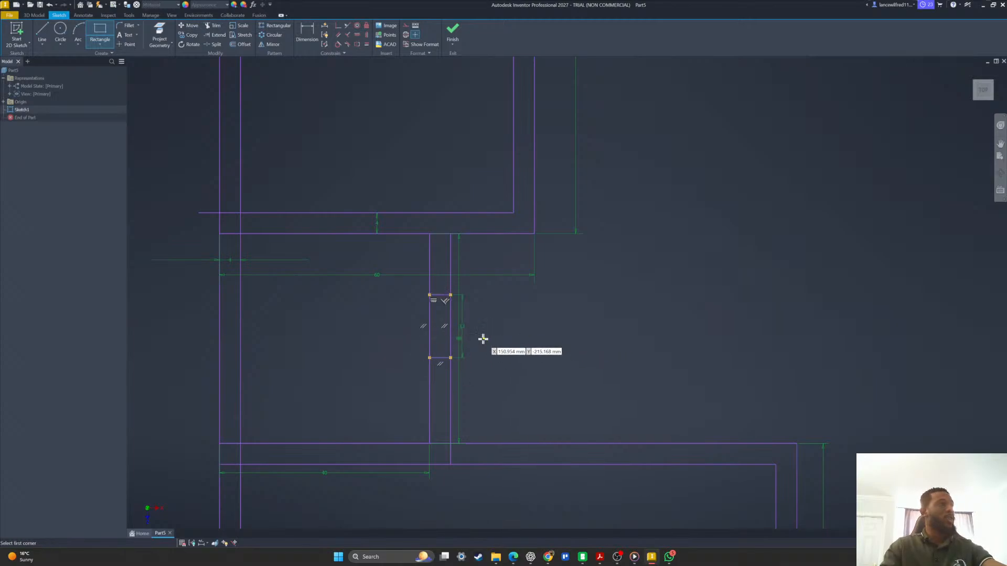
pyautogui.press('Escape')
pyautogui.moveTo(464, 335); pyautogui.dragTo(495, 334)
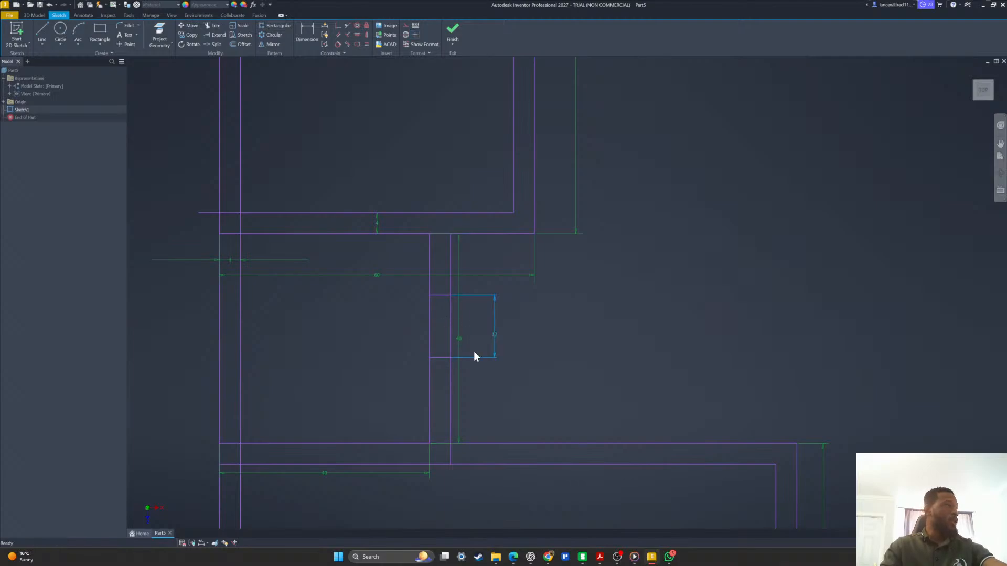
# Draw a rectangle 4 mm wide and 10 mm high inside the left outer wall of the 40 mm square room.
pyautogui.moveTo(395, 339); pyautogui.dragTo(454, 349, button='middle')
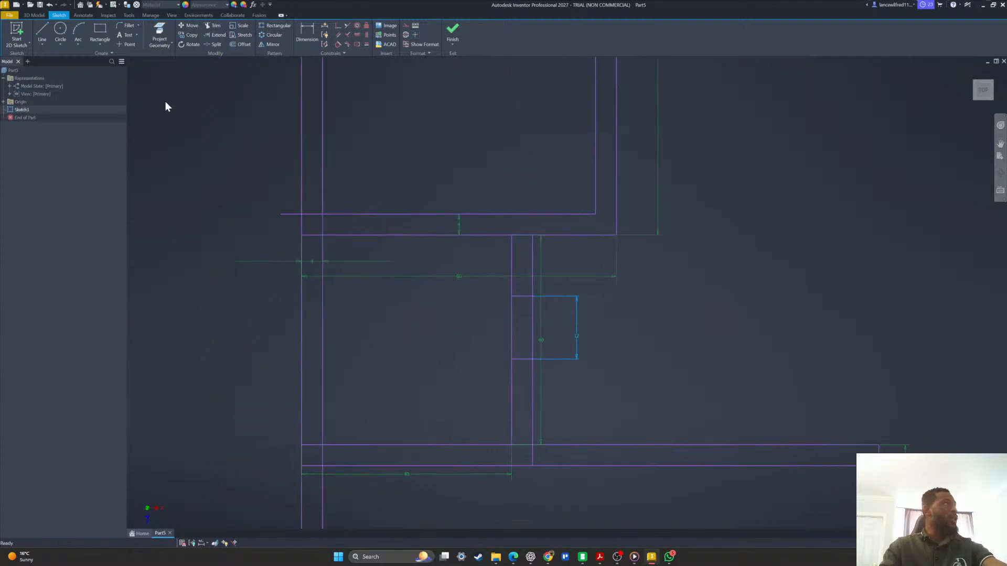
pyautogui.click(97, 34)
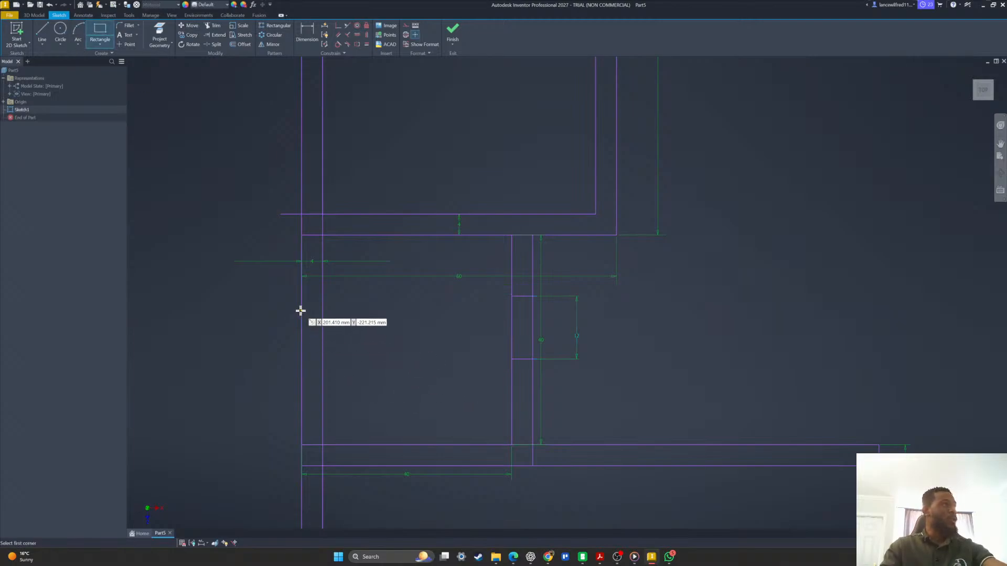
pyautogui.click(301, 311)
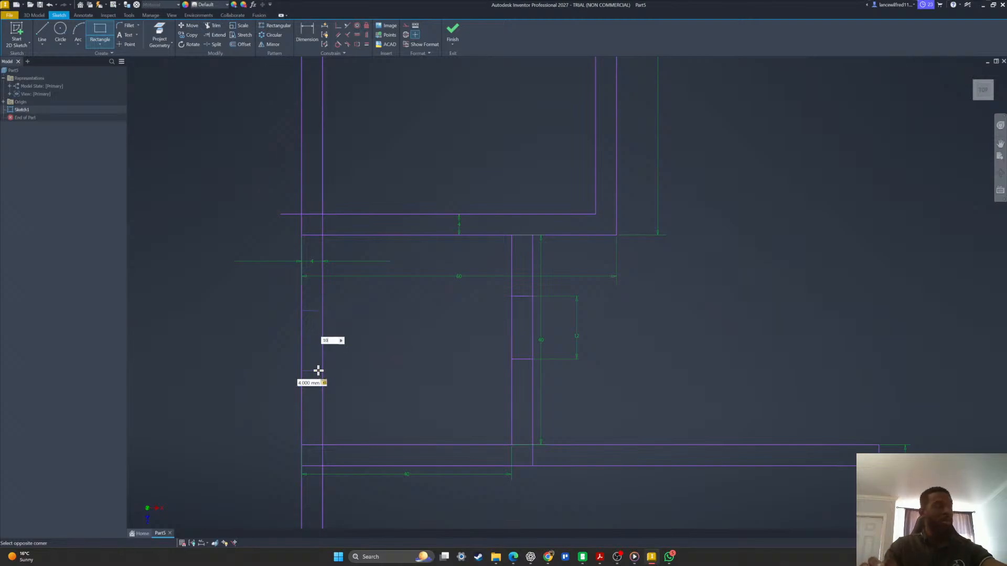
pyautogui.press('Tab')
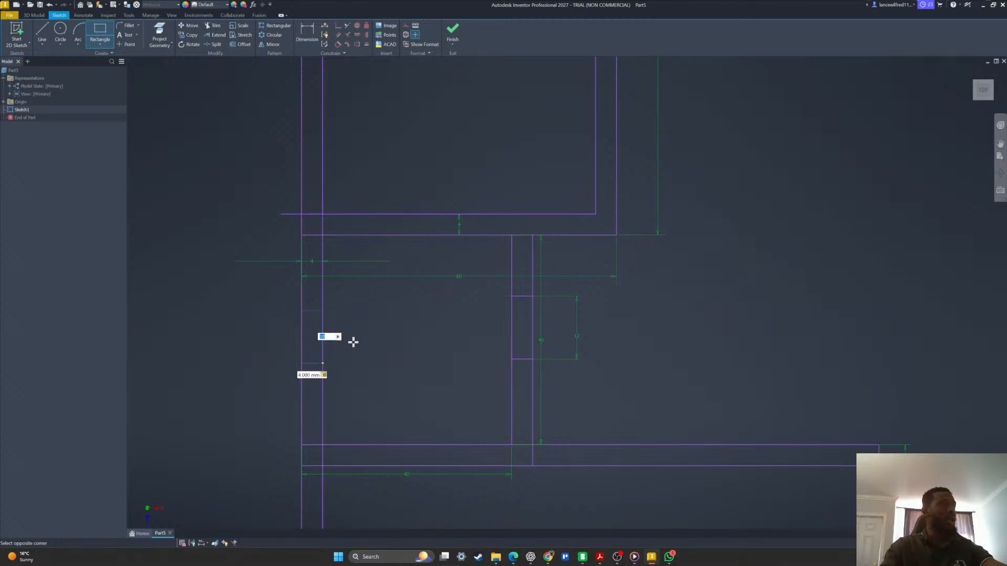
pyautogui.press('Return')
pyautogui.scroll(-3, 367, 351)
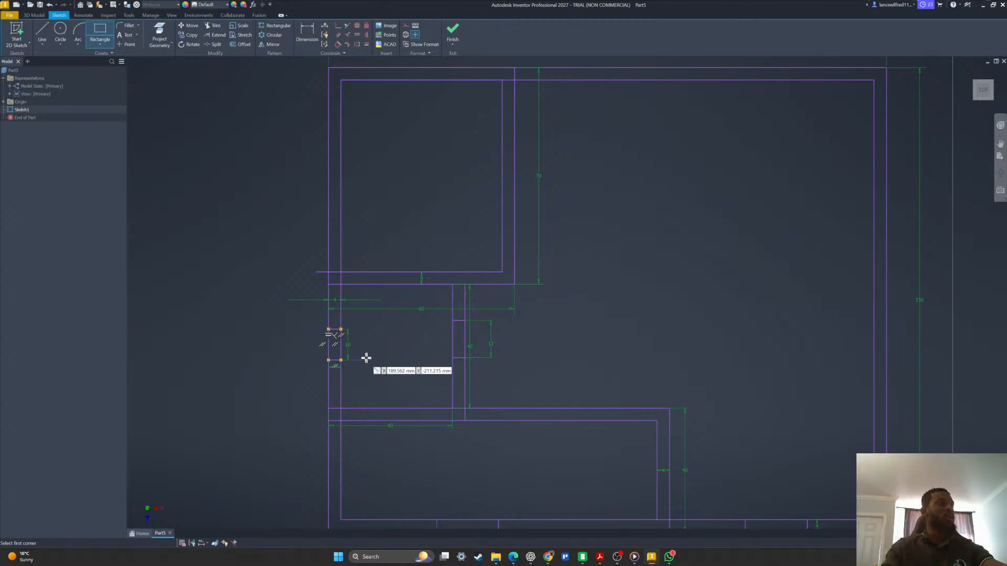
# Draw a rectangle 25 mm wide and 4 mm high inside the upper outer wall of the 60 by 70 mm room.
pyautogui.scroll(3, 361, 353)
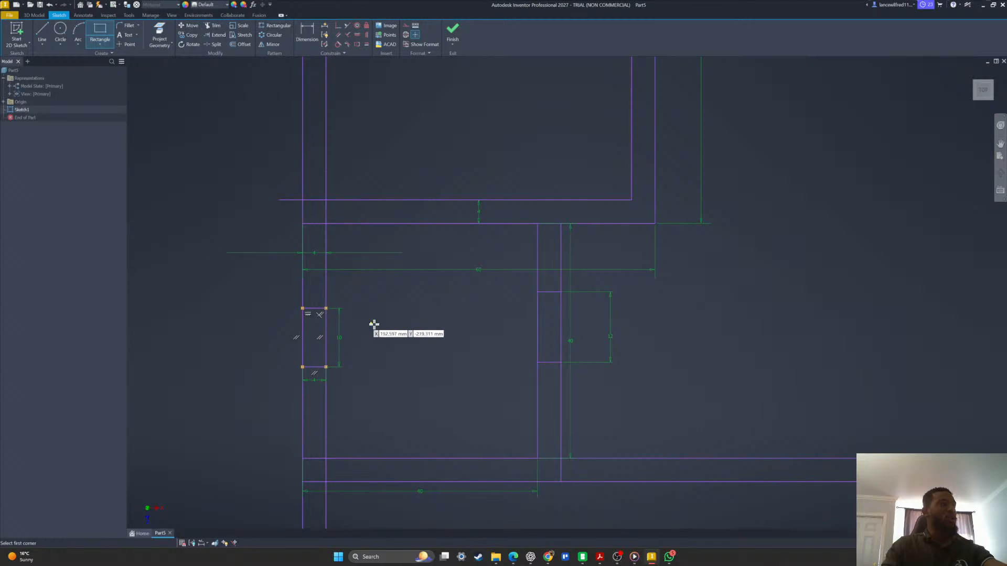
pyautogui.scroll(-2, 377, 333)
pyautogui.scroll(2, 349, 315)
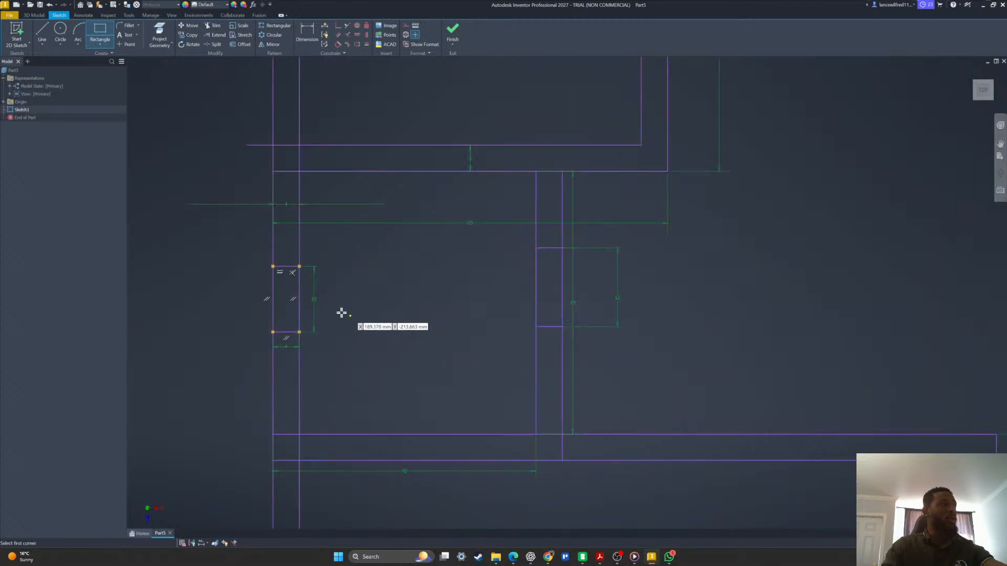
pyautogui.scroll(-2, 344, 315)
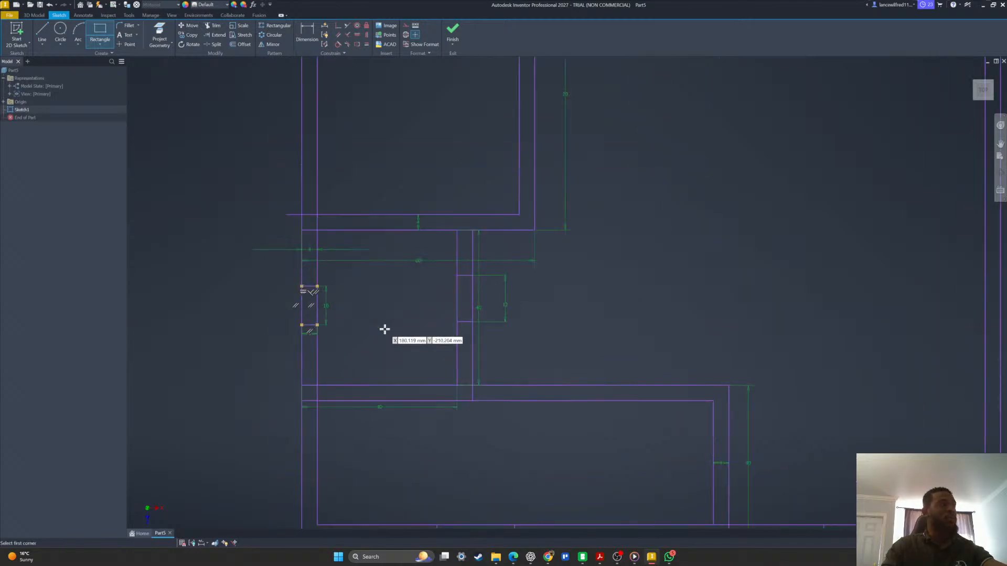
pyautogui.moveTo(364, 344); pyautogui.dragTo(326, 297, button='middle')
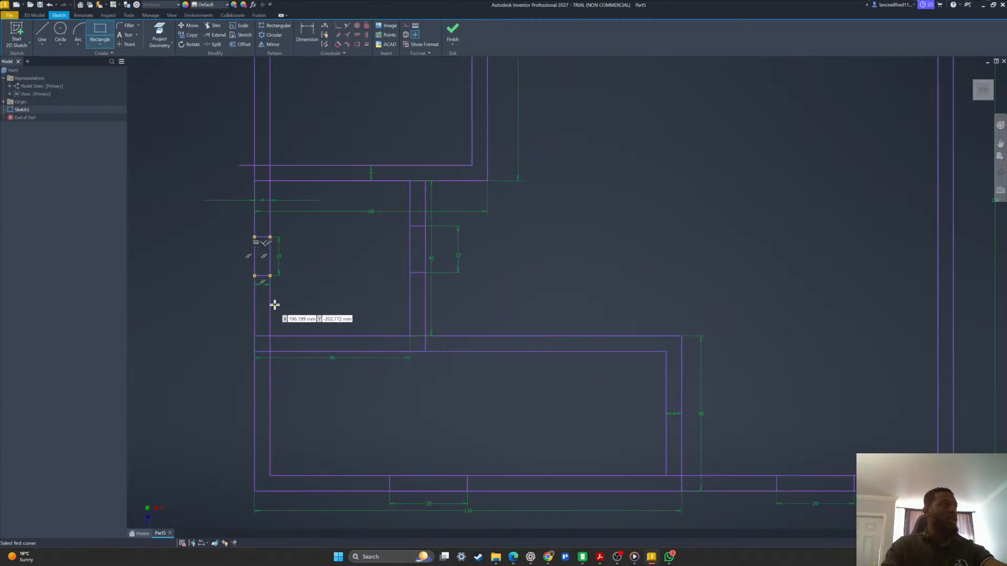
pyautogui.scroll(-1, 382, 302)
pyautogui.moveTo(374, 101); pyautogui.dragTo(384, 361, button='middle')
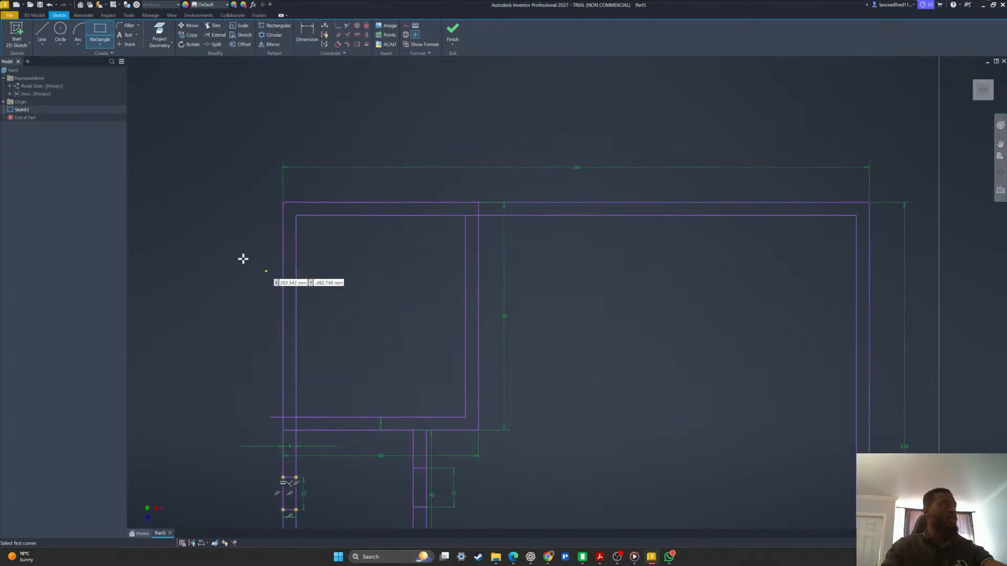
pyautogui.click(108, 27)
pyautogui.scroll(2, 344, 204)
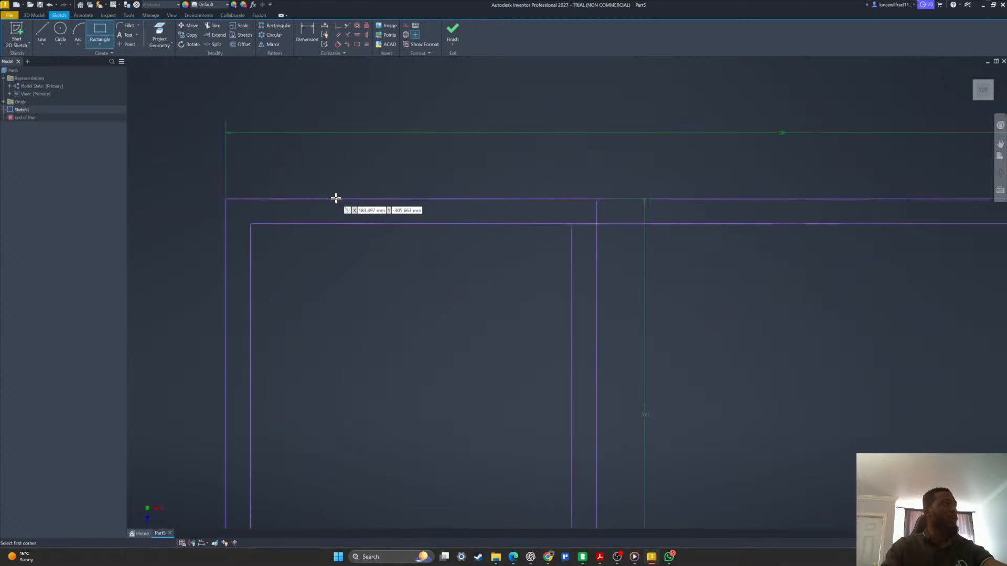
pyautogui.click(336, 198)
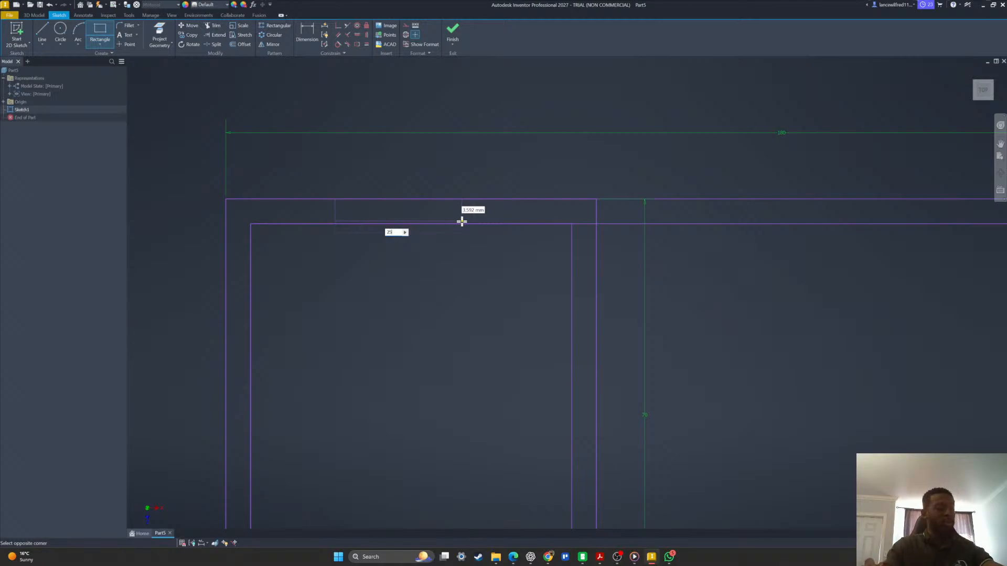
pyautogui.press('Tab')
pyautogui.write('4')
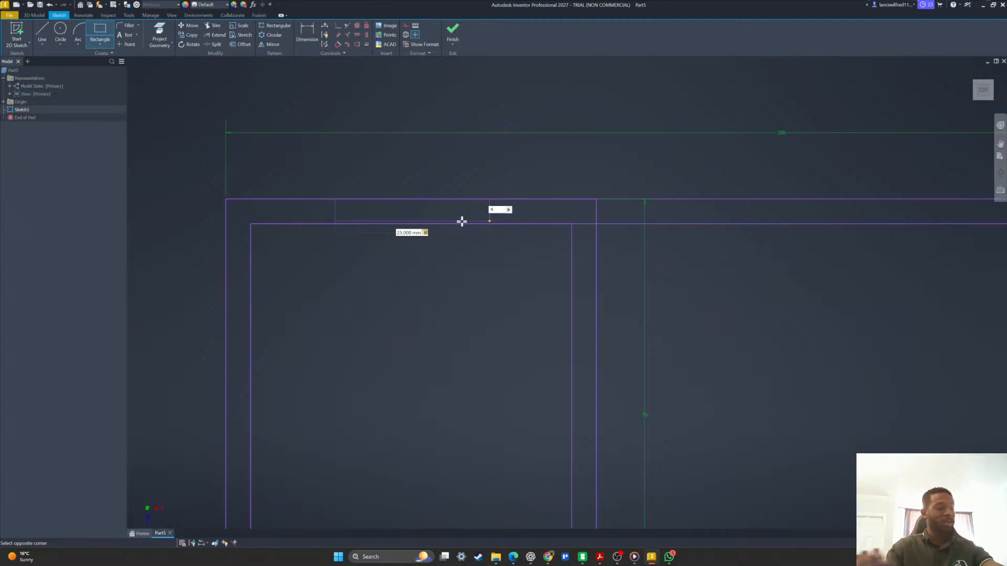
pyautogui.press('Return')
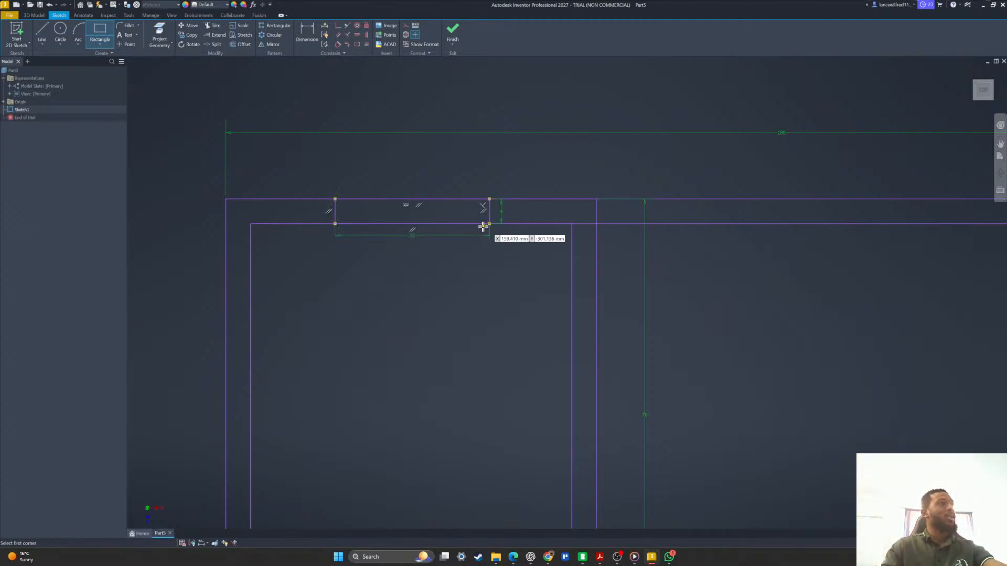
# Try to draw a 4 mm wide rectangle from the inner line of the 60 by 70 mm room's right wall.
pyautogui.scroll(-2, 415, 260)
pyautogui.moveTo(520, 308); pyautogui.dragTo(489, 290, button='middle')
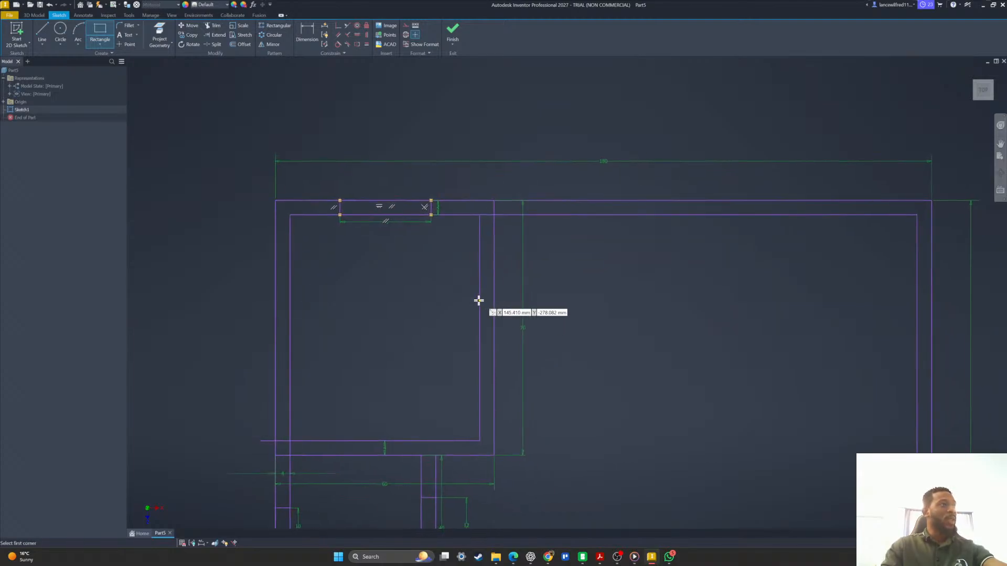
pyautogui.click(479, 302)
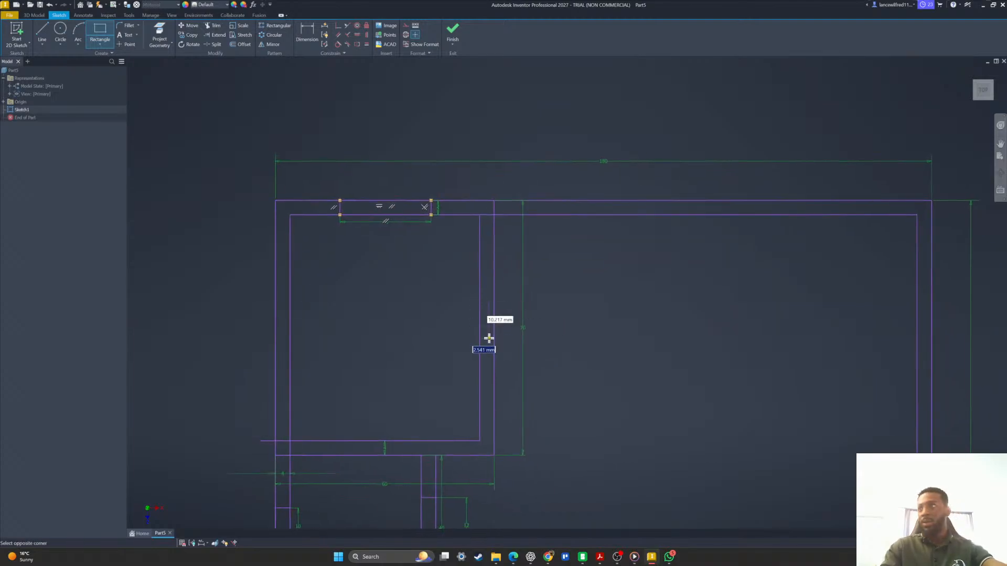
pyautogui.write('4')
pyautogui.press('Tab')
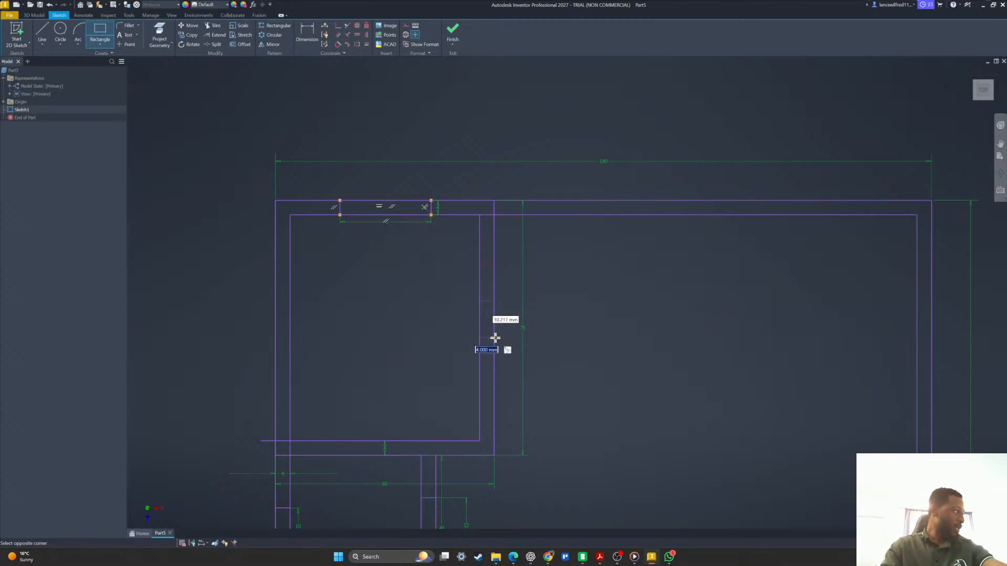
pyautogui.write('4')
pyautogui.press('Tab')
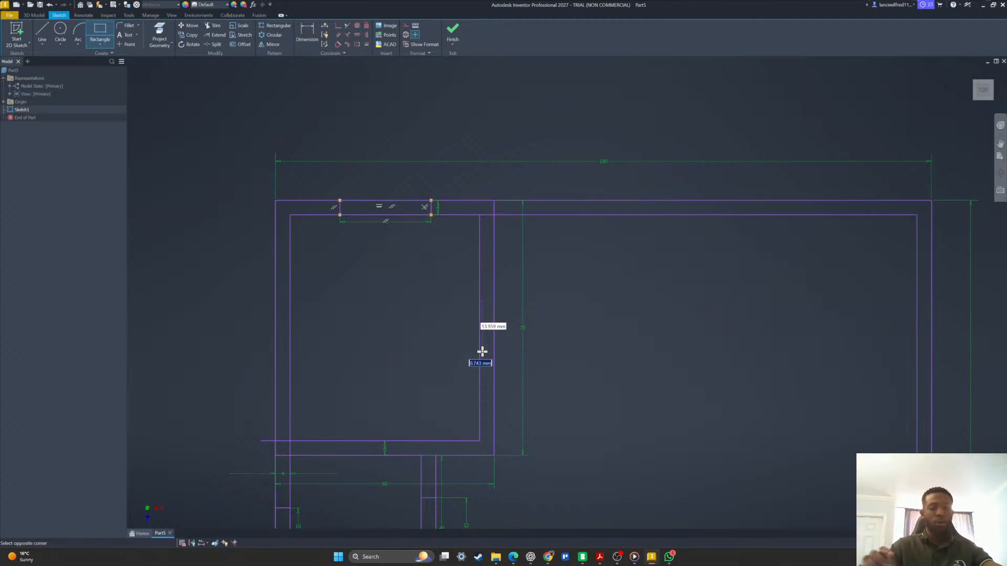
pyautogui.write('4')
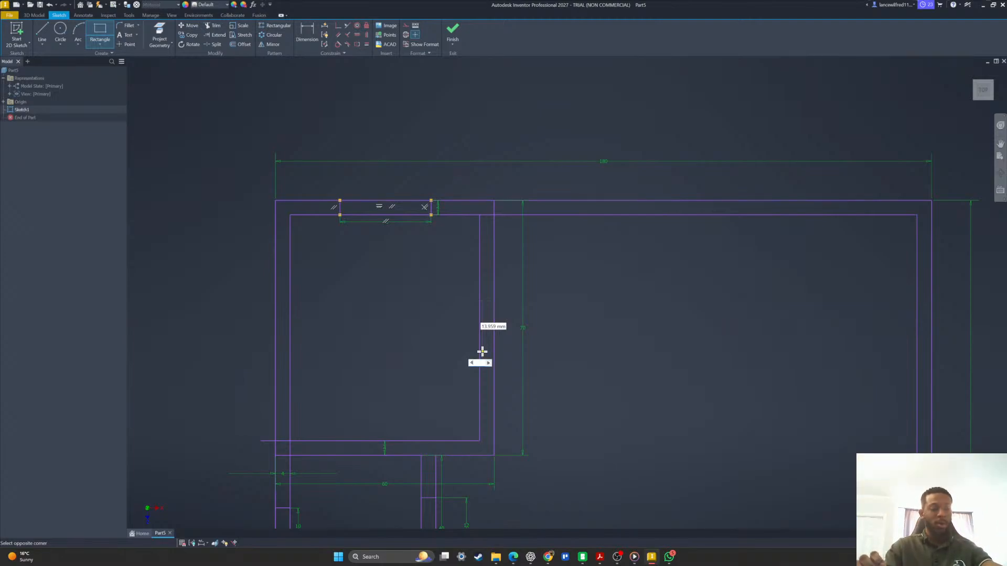
pyautogui.press('Tab')
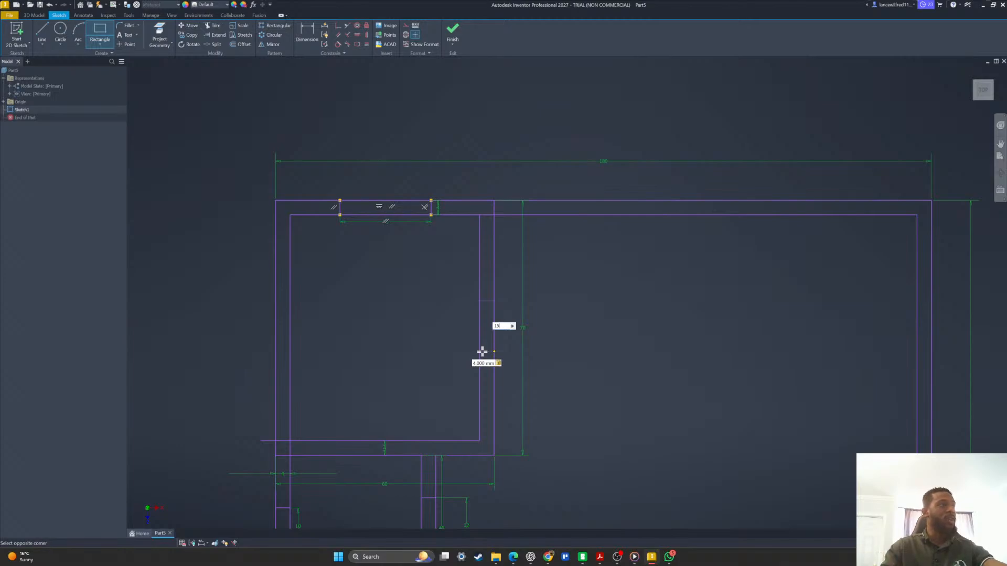
pyautogui.press('Return')
pyautogui.scroll(1, 481, 325)
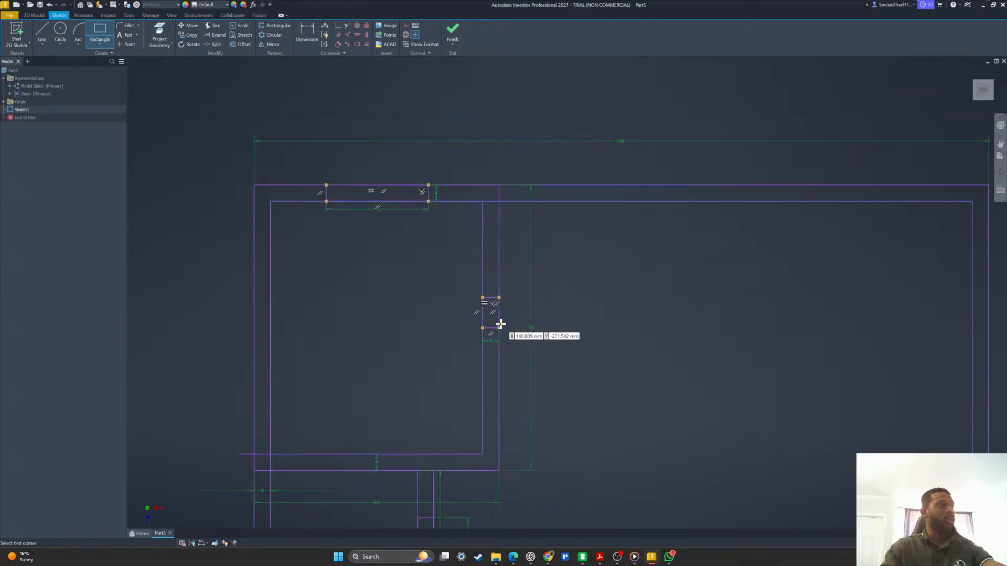
pyautogui.scroll(3, 490, 322)
pyautogui.press('Escape')
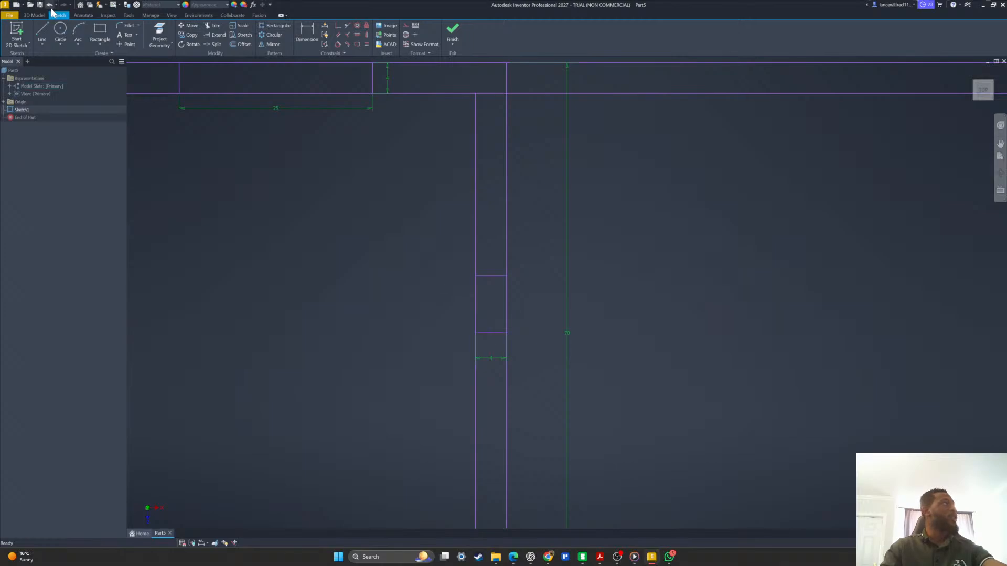
# Draw a rectangle 4 mm wide and 15 mm high within the right wall of the 60 by 70 mm room.
pyautogui.click(99, 33)
pyautogui.click(474, 306)
pyautogui.scroll(-3, 487, 335)
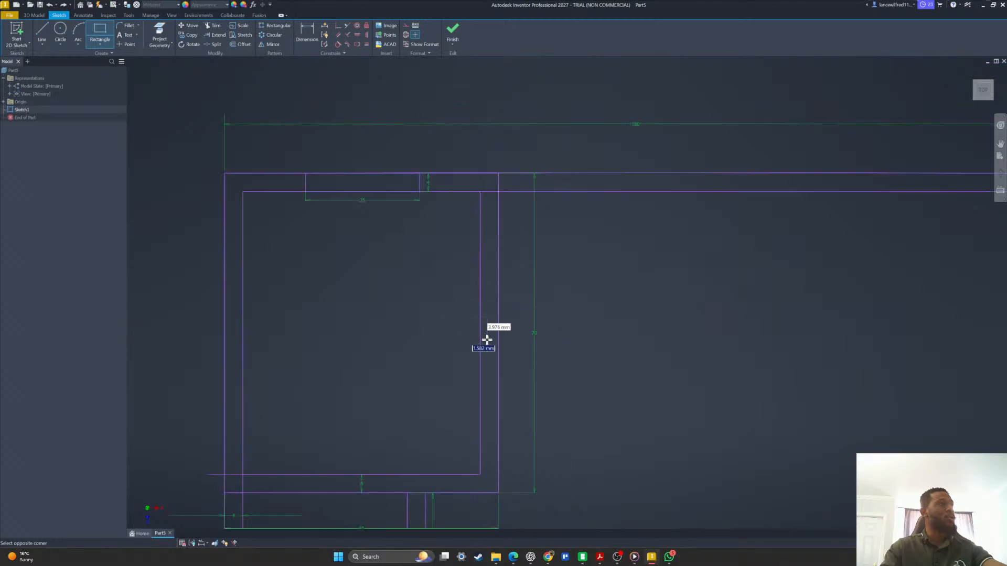
pyautogui.write('4')
pyautogui.press('Tab')
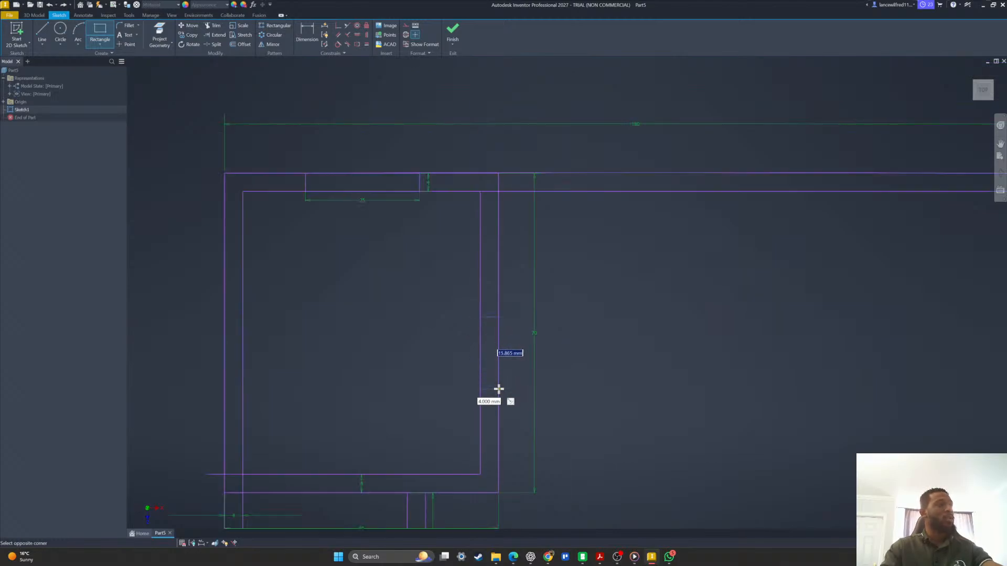
pyautogui.write('15')
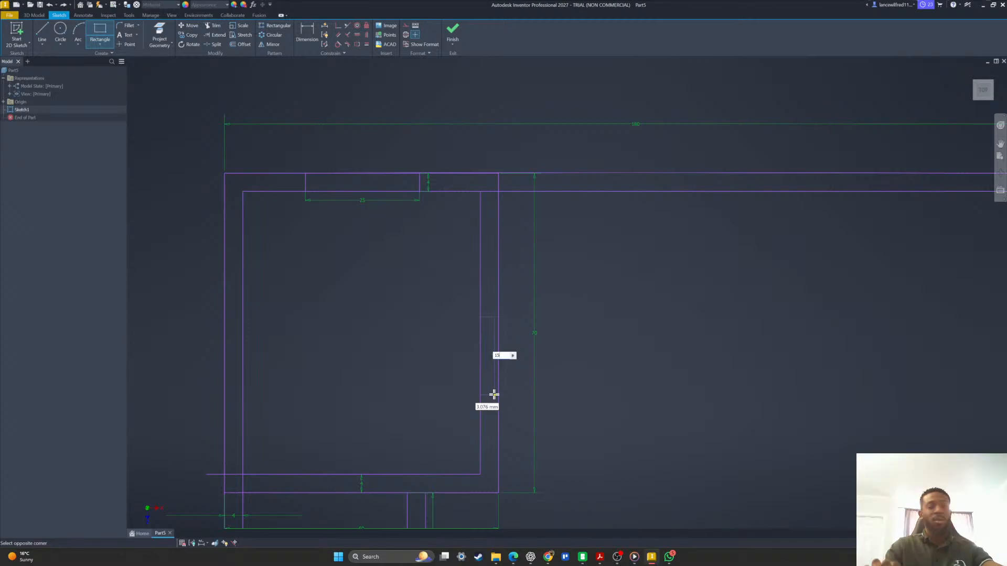
pyautogui.press('Tab')
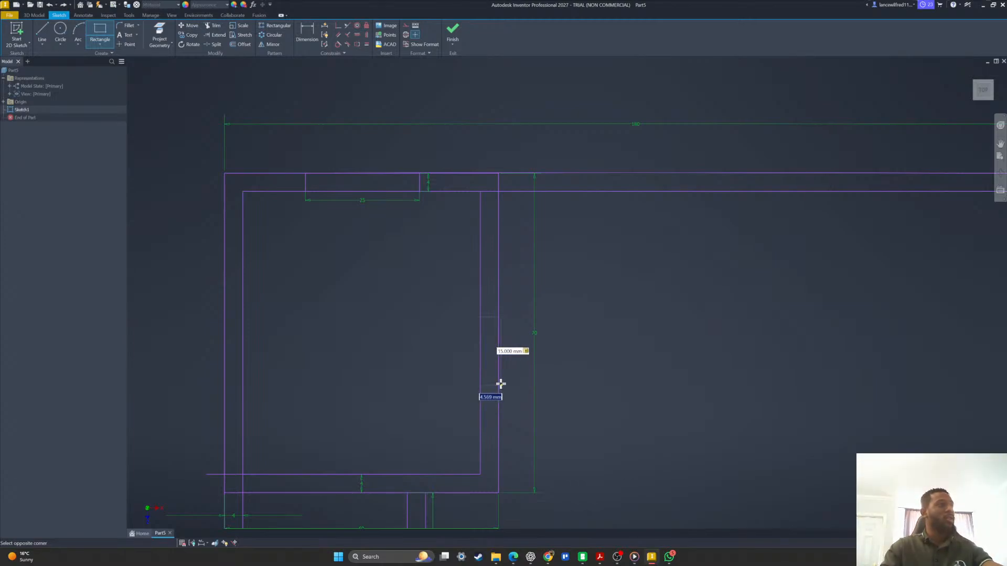
pyautogui.press('Return')
pyautogui.scroll(-2, 493, 382)
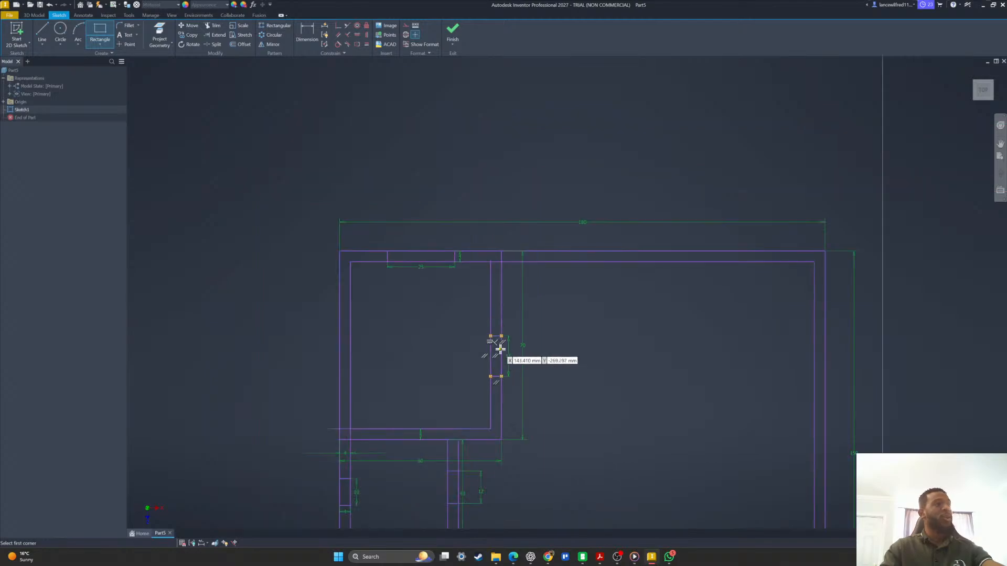
# Draw a 30 by 4 mm rectangle inside the upper outer wall, between the 60 by 70 mm room and the outline's right wall.
pyautogui.moveTo(571, 360); pyautogui.dragTo(463, 328, button='middle')
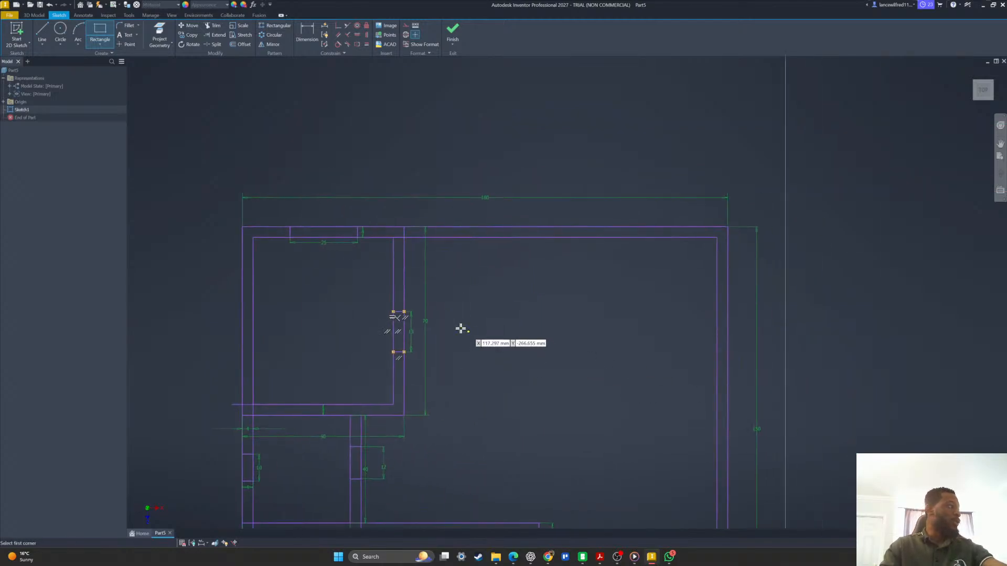
pyautogui.moveTo(596, 274); pyautogui.dragTo(461, 209, button='middle')
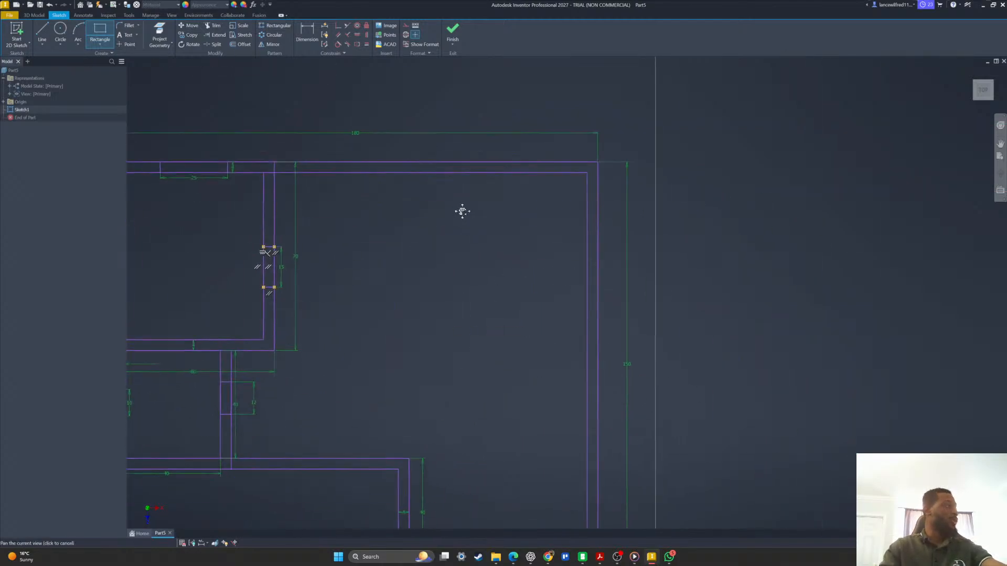
pyautogui.click(409, 162)
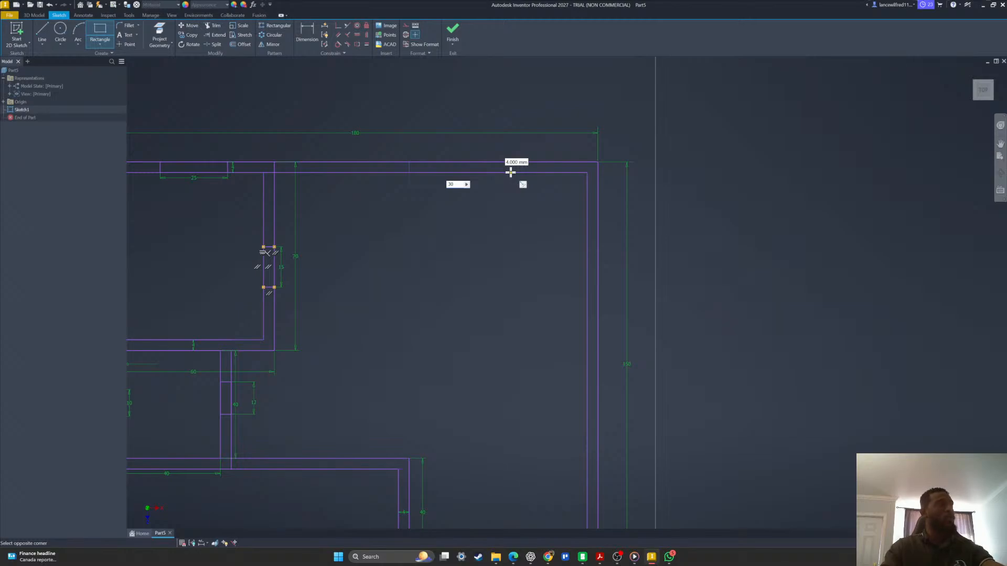
pyautogui.press('Tab')
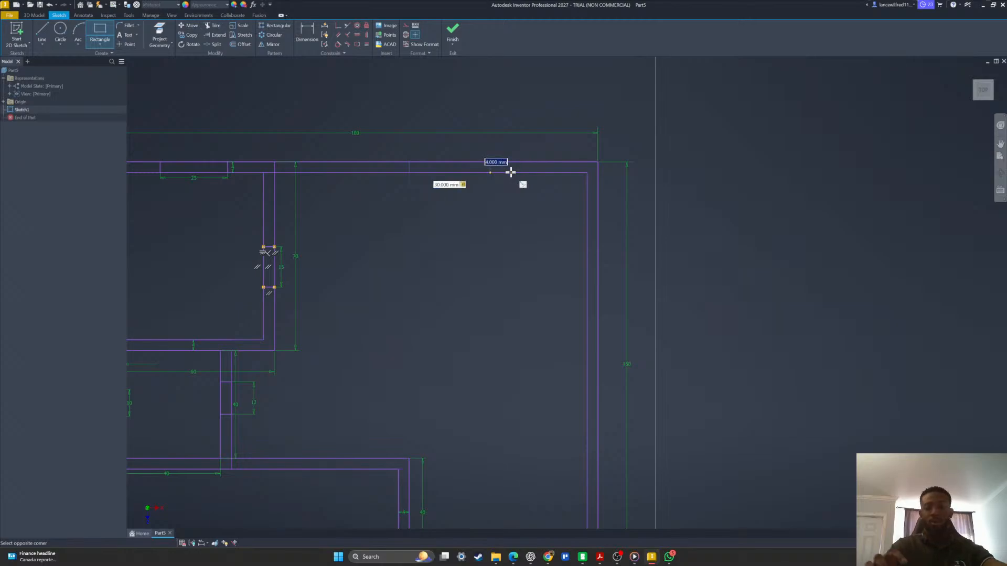
pyautogui.press('Return')
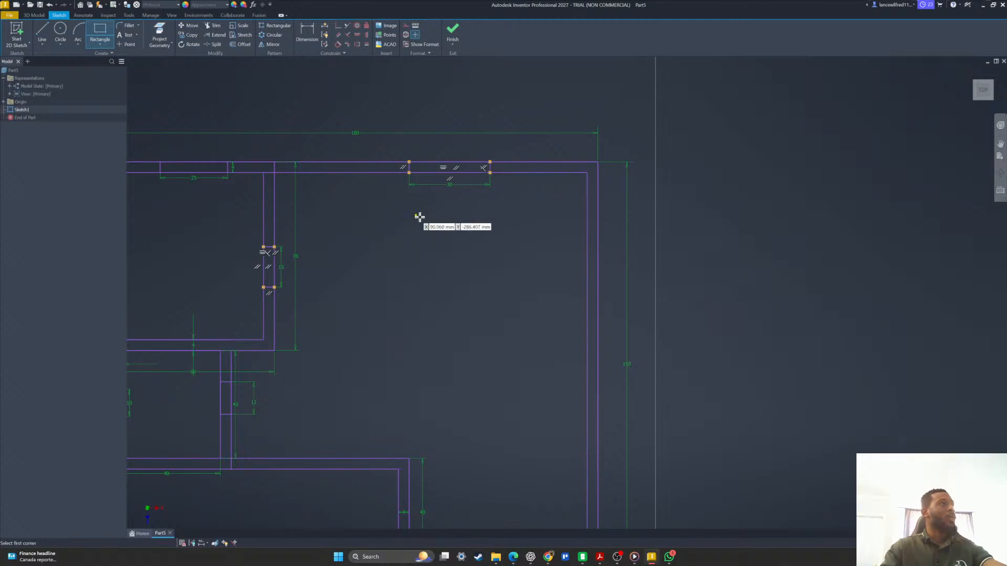
pyautogui.scroll(-3, 420, 217)
pyautogui.moveTo(461, 332)
pyautogui.mouseDown(button='middle')
pyautogui.moveTo(531, 303)
pyautogui.moveTo(528, 325)
pyautogui.moveTo(370, 279)
pyautogui.moveTo(505, 313)
pyautogui.mouseUp(button='middle')
pyautogui.moveTo(511, 454); pyautogui.dragTo(524, 435, button='middle')
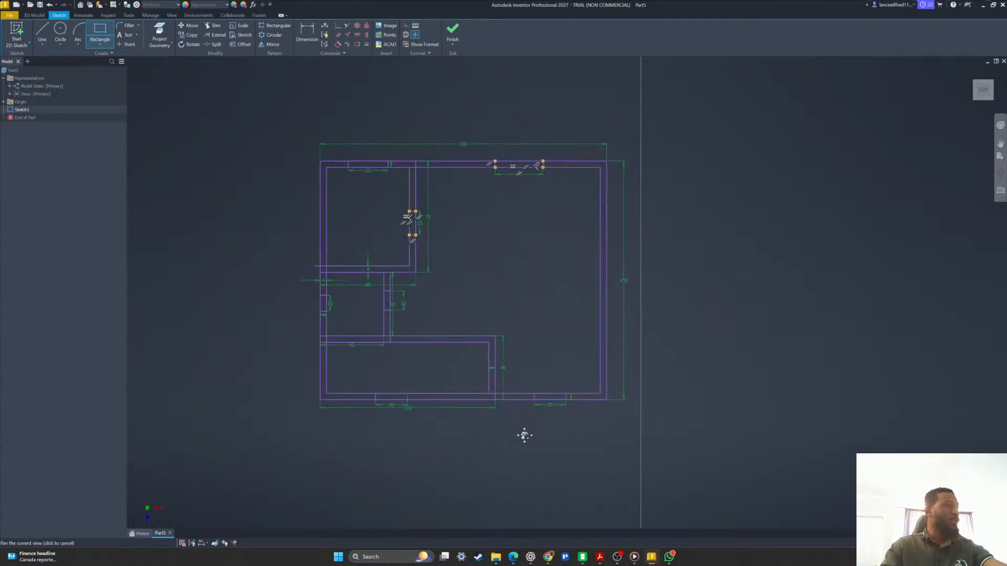
pyautogui.scroll(5, 535, 406)
pyautogui.scroll(-4, 555, 383)
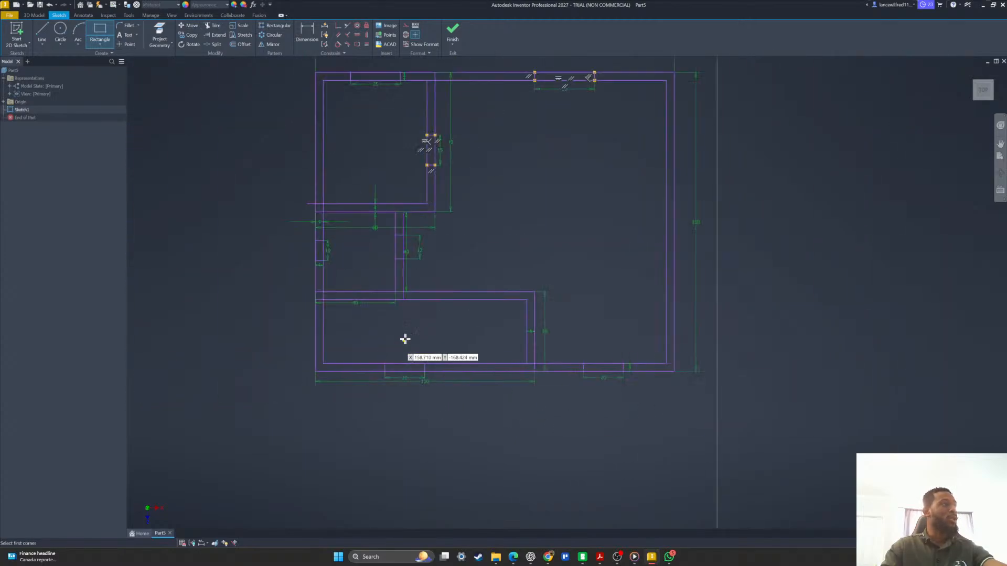
pyautogui.scroll(4, 402, 340)
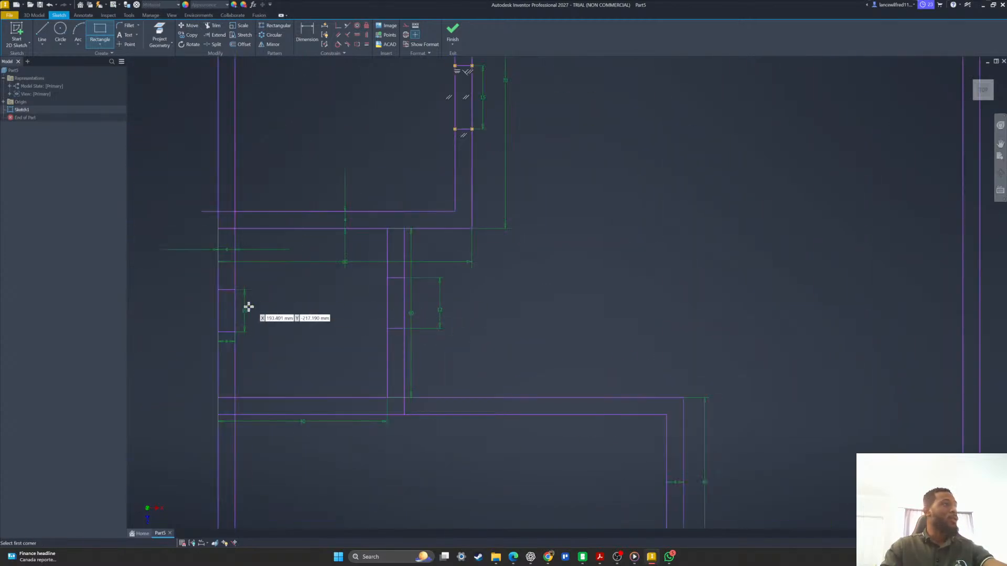
# Start an Extrude of the floor plan, selecting all wall and opening regions around the 60 by 70 mm room.
pyautogui.moveTo(223, 314)
pyautogui.mouseDown(button='middle')
pyautogui.moveTo(290, 402)
pyautogui.moveTo(264, 445)
pyautogui.mouseUp(button='middle')
pyautogui.scroll(-3, 288, 409)
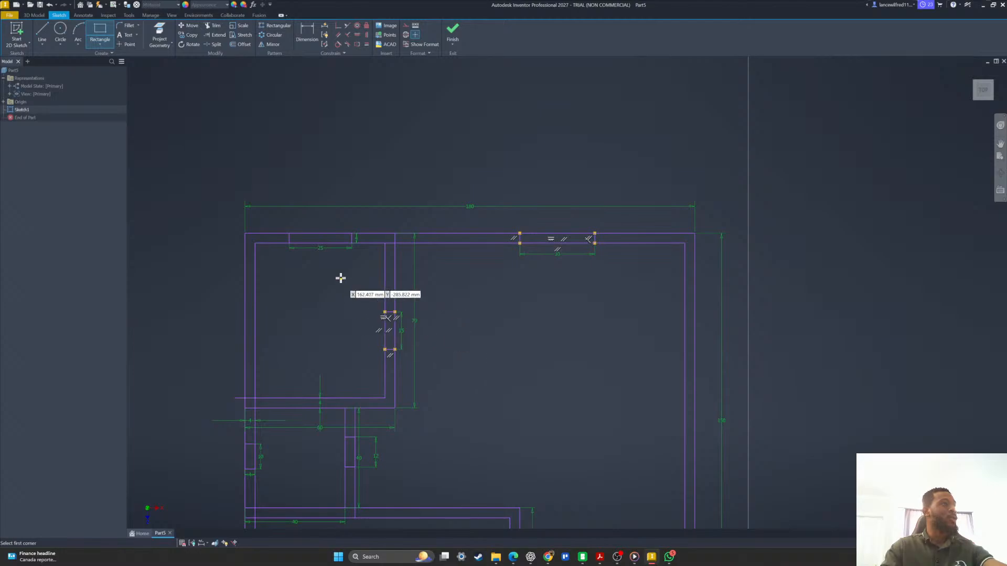
pyautogui.moveTo(539, 431)
pyautogui.mouseDown(button='middle')
pyautogui.moveTo(543, 317)
pyautogui.moveTo(555, 322)
pyautogui.mouseUp(button='middle')
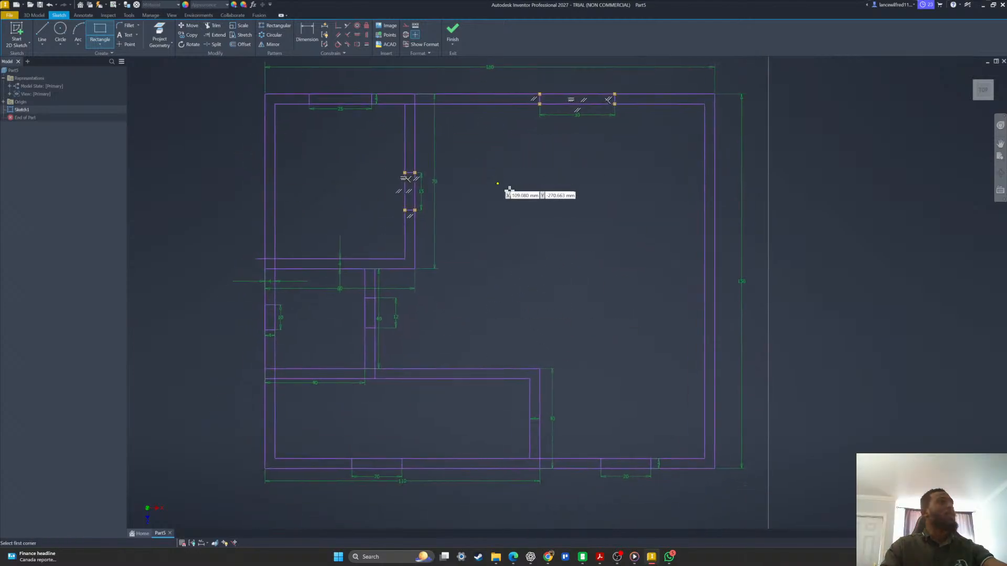
pyautogui.keyDown('shift'); pyautogui.moveTo(597, 233); pyautogui.dragTo(596, 236, button='middle'); pyautogui.keyUp('shift')
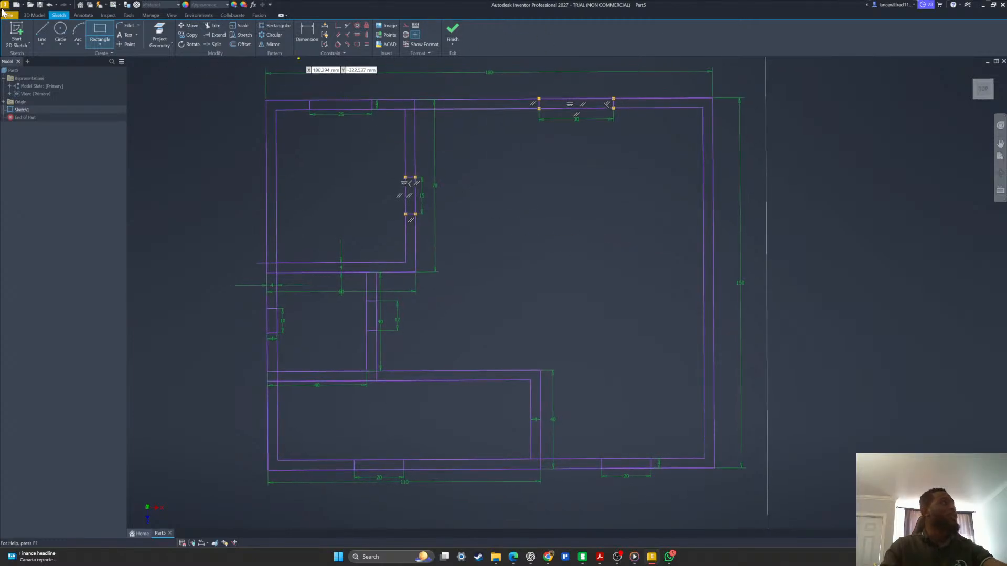
pyautogui.click(41, 17)
pyautogui.moveTo(560, 304)
pyautogui.keyDown('shift'); pyautogui.mouseDown(button='middle')
pyautogui.moveTo(577, 291)
pyautogui.moveTo(330, 249)
pyautogui.moveTo(463, 225)
pyautogui.moveTo(548, 229)
pyautogui.moveTo(602, 195)
pyautogui.moveTo(411, 194)
pyautogui.mouseUp(button='middle'); pyautogui.keyUp('shift')
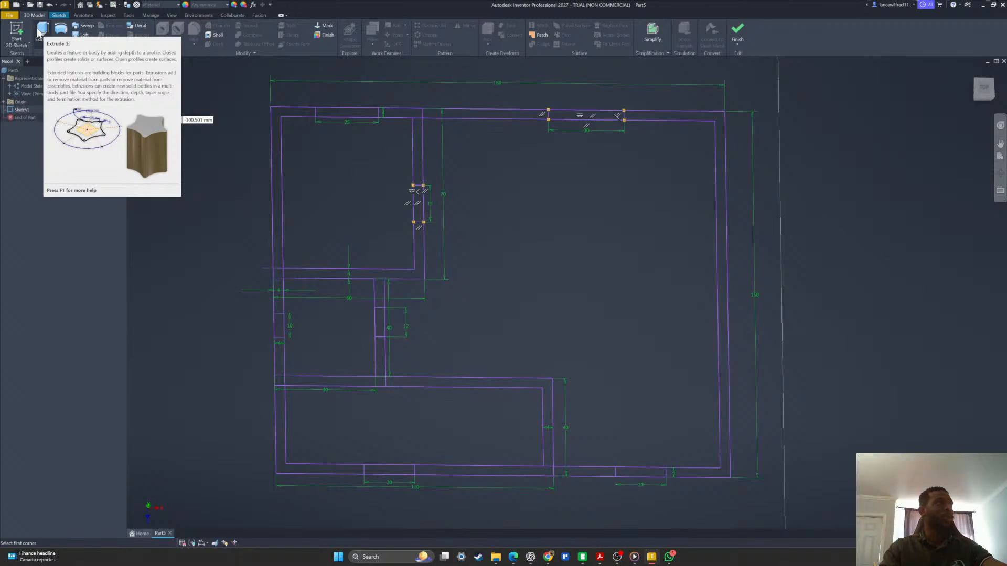
pyautogui.click(41, 30)
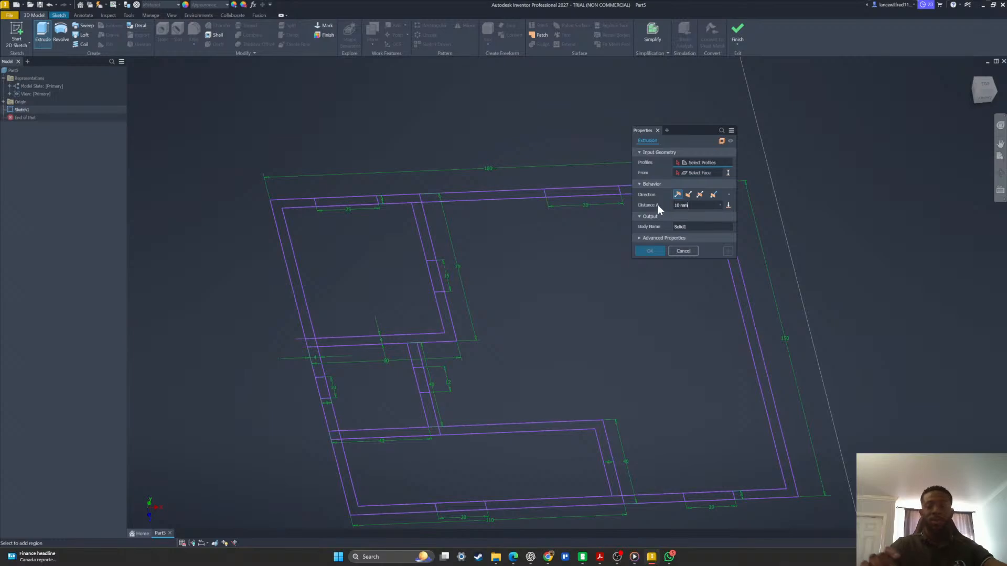
pyautogui.scroll(3, 360, 175)
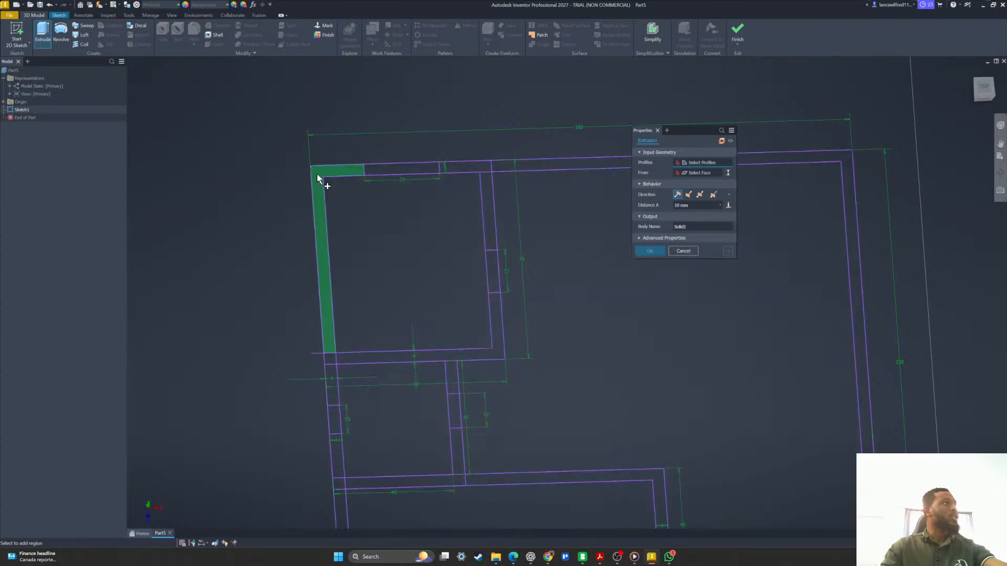
pyautogui.click(319, 175)
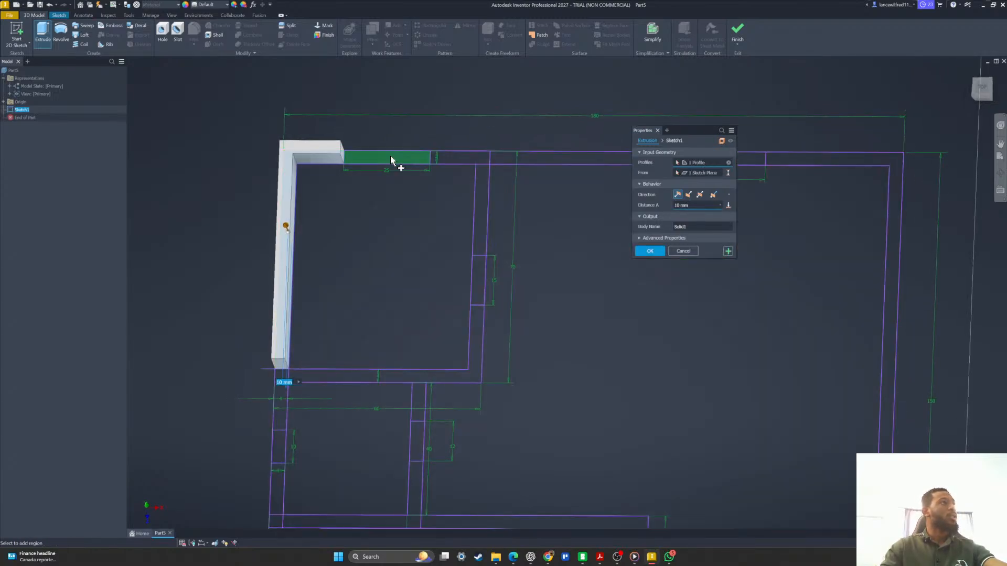
pyautogui.click(391, 159)
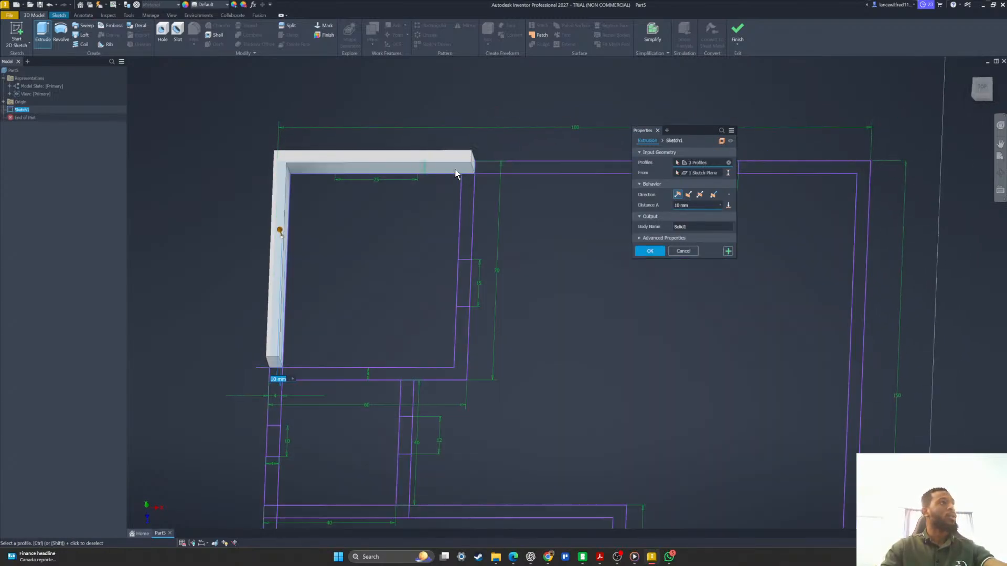
pyautogui.click(462, 287)
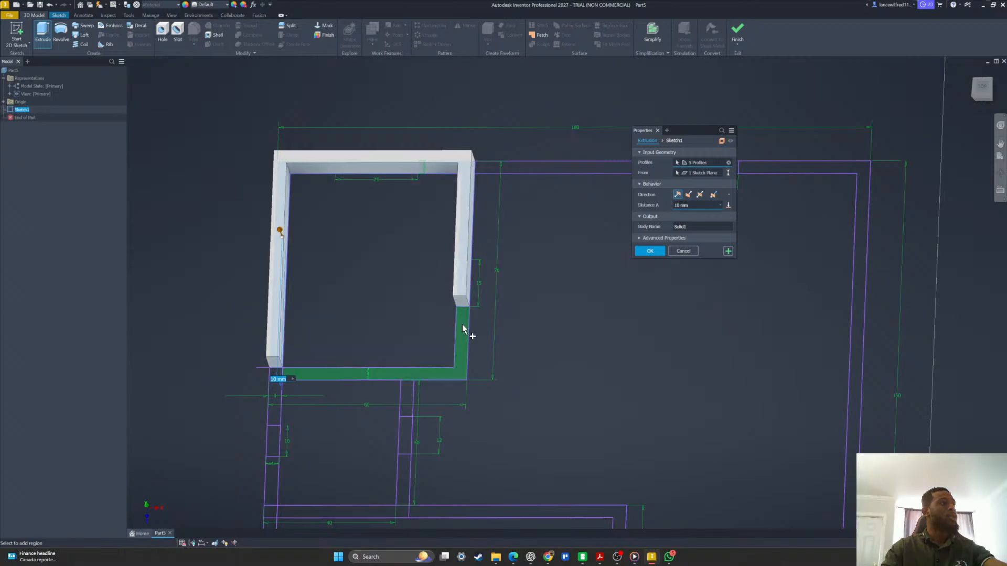
pyautogui.click(462, 324)
pyautogui.click(269, 378)
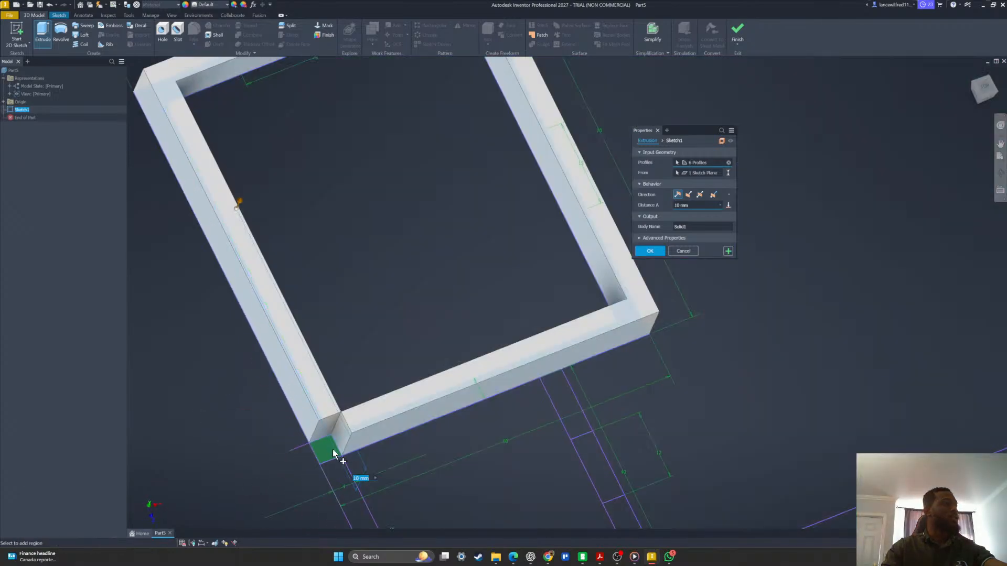
# Add the remaining left outer wall regions and the inner walls of the two other rooms to the extrusion, including their openings.
pyautogui.click(335, 466)
pyautogui.click(337, 469)
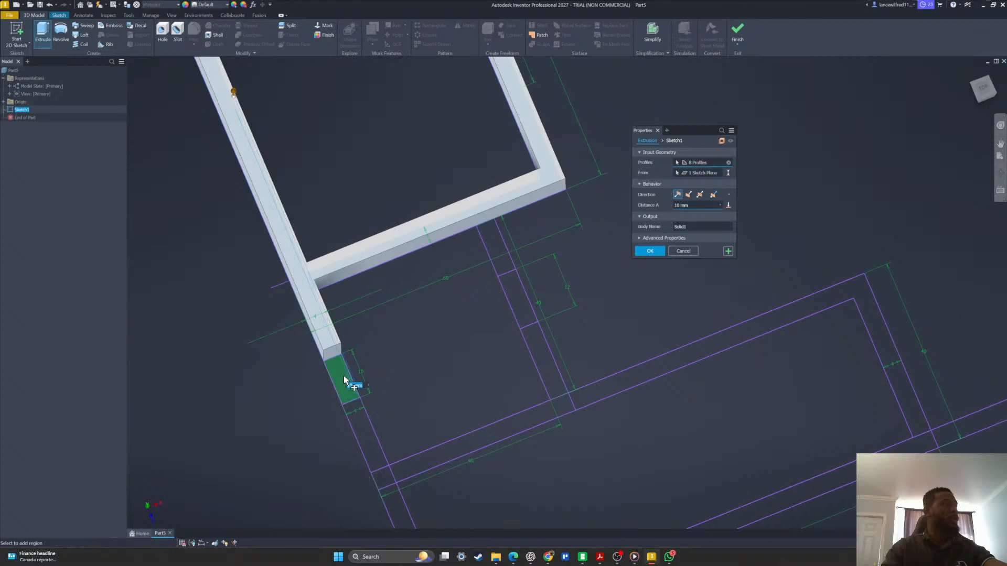
pyautogui.click(363, 434)
pyautogui.click(376, 404)
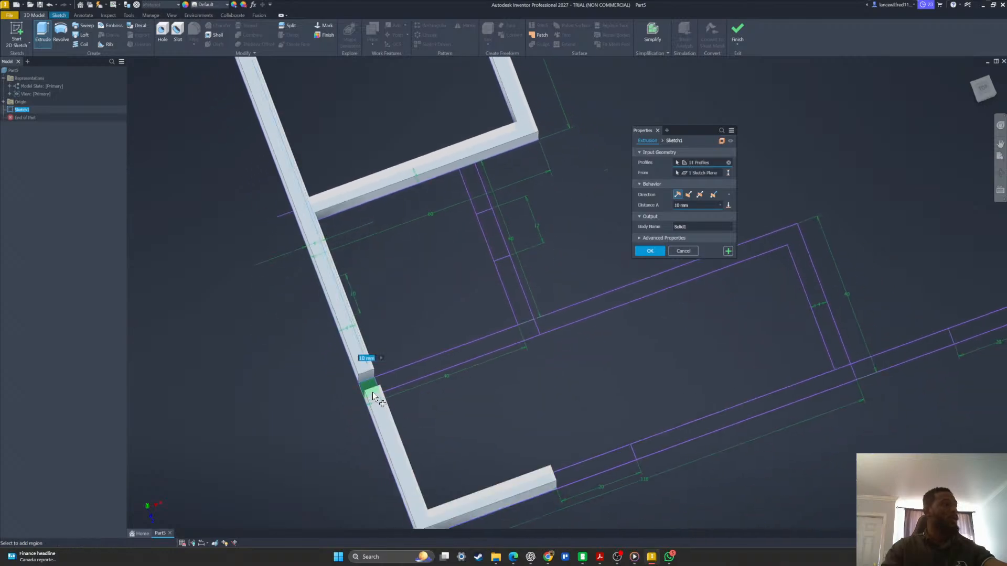
pyautogui.click(420, 312)
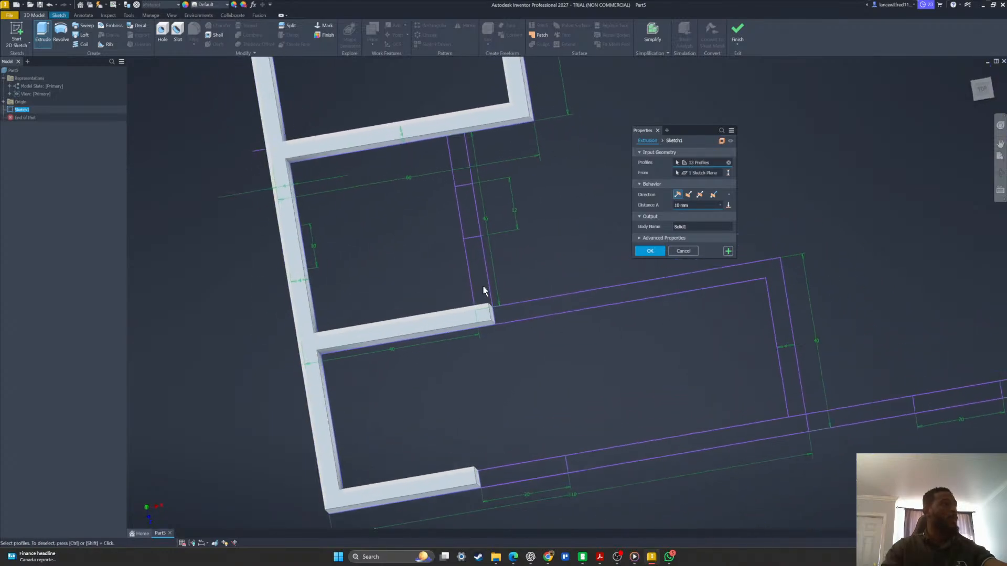
pyautogui.click(491, 315)
pyautogui.click(471, 229)
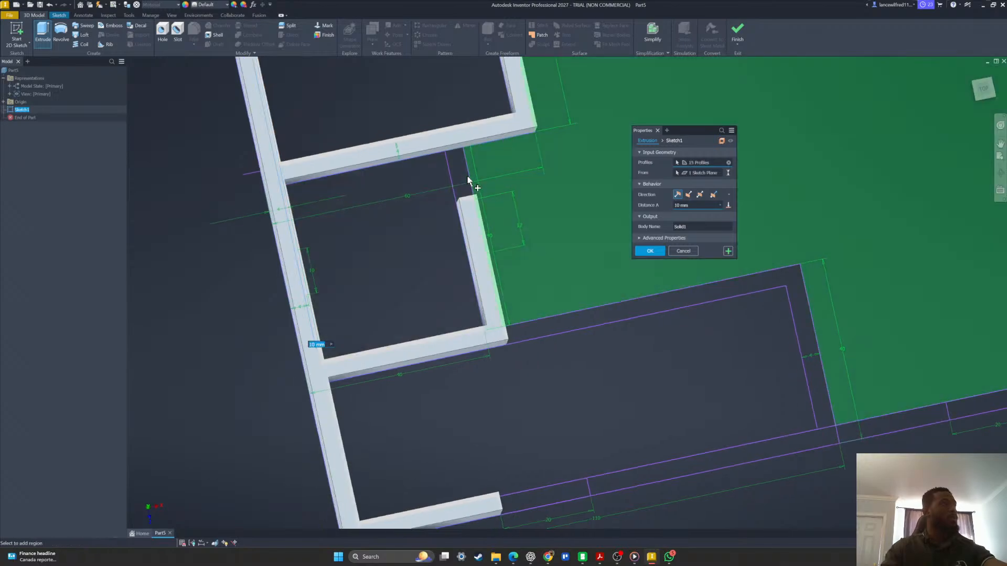
pyautogui.click(466, 177)
pyautogui.click(561, 315)
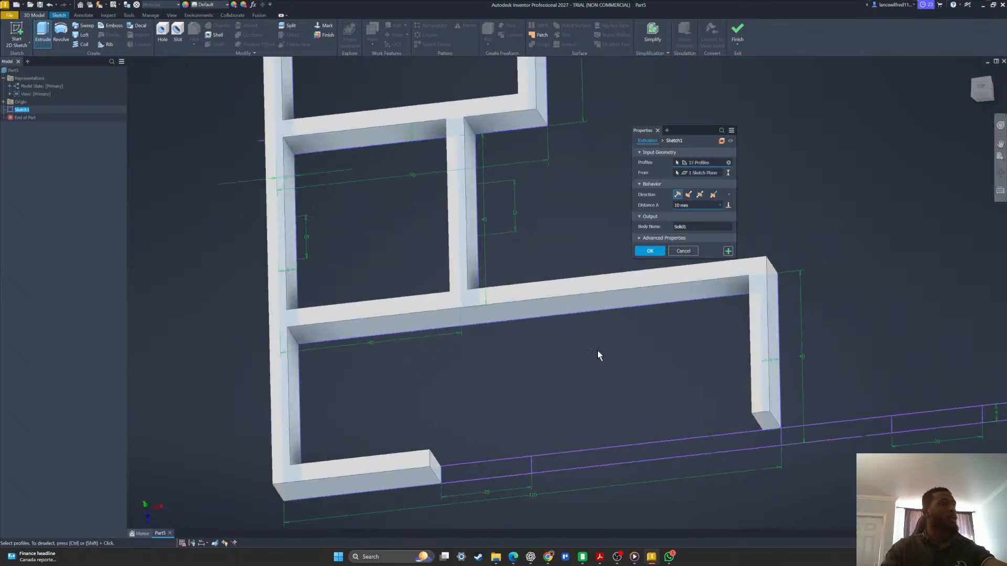
# Add the remaining regions of the lower, right and upper outer walls, including their openings, to the extrusion.
pyautogui.click(483, 444)
pyautogui.click(427, 434)
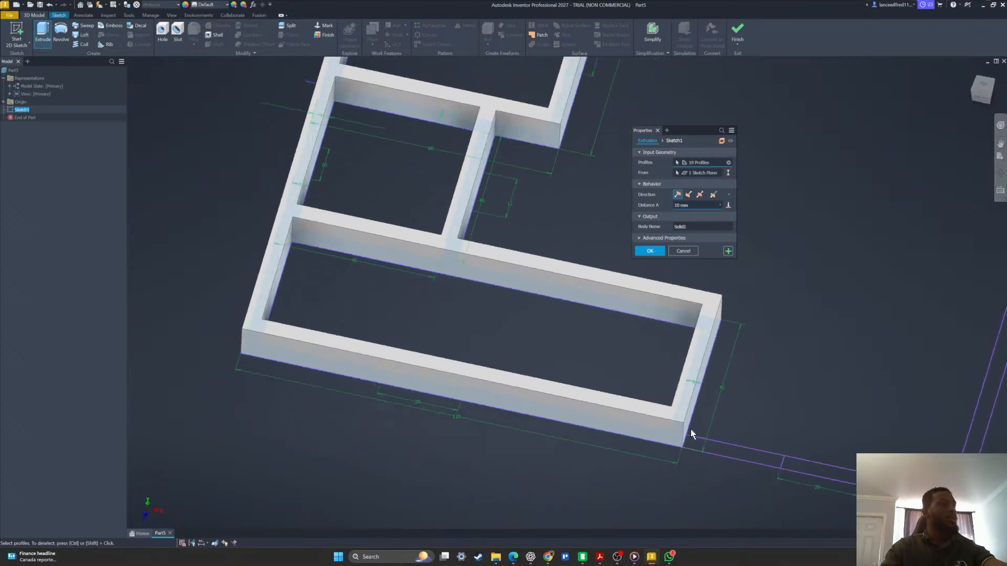
pyautogui.click(700, 460)
pyautogui.scroll(-3, 700, 460)
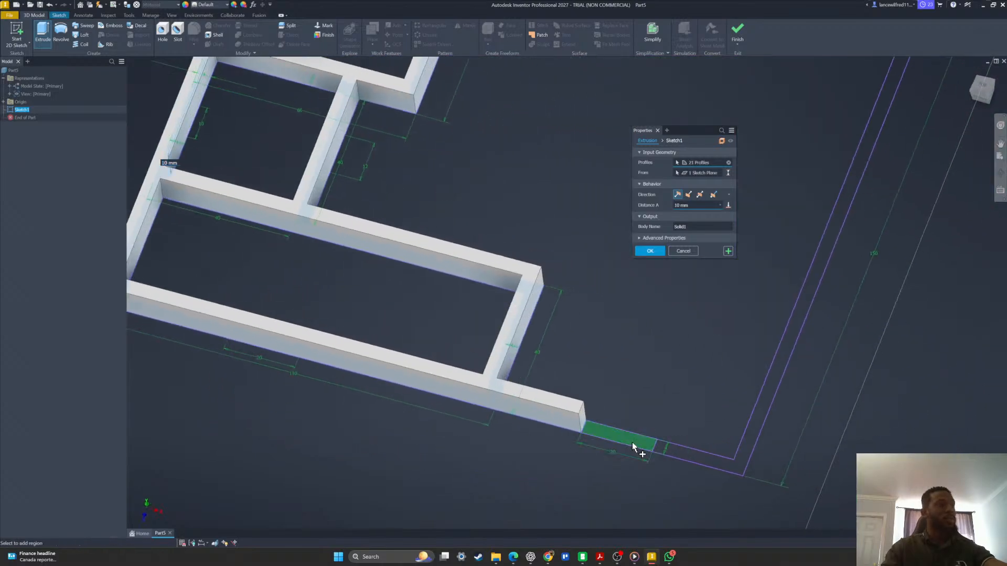
pyautogui.click(636, 446)
pyautogui.click(677, 452)
pyautogui.scroll(5, 671, 436)
pyautogui.scroll(-5, 592, 394)
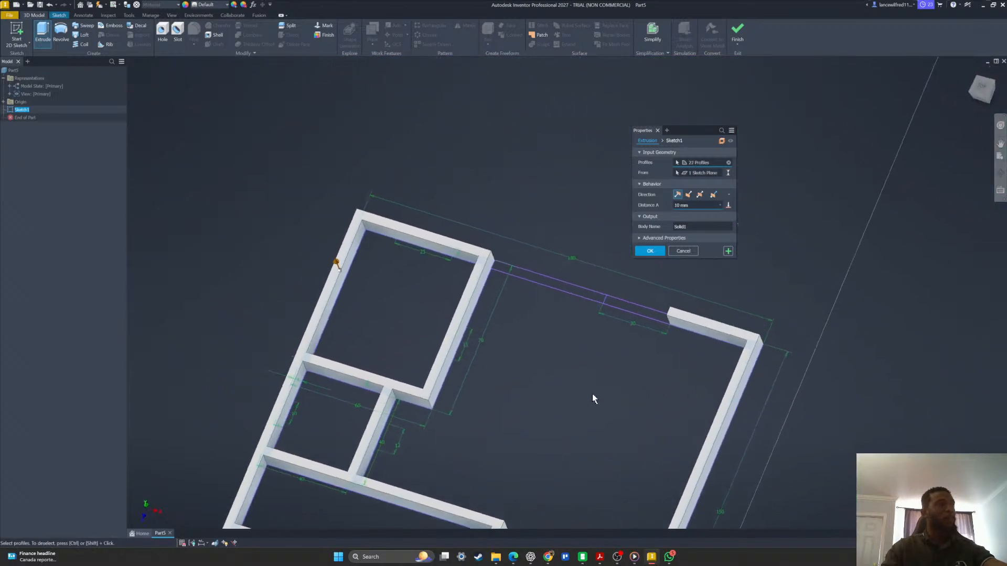
pyautogui.click(640, 297)
pyautogui.click(579, 284)
pyautogui.scroll(5, 577, 299)
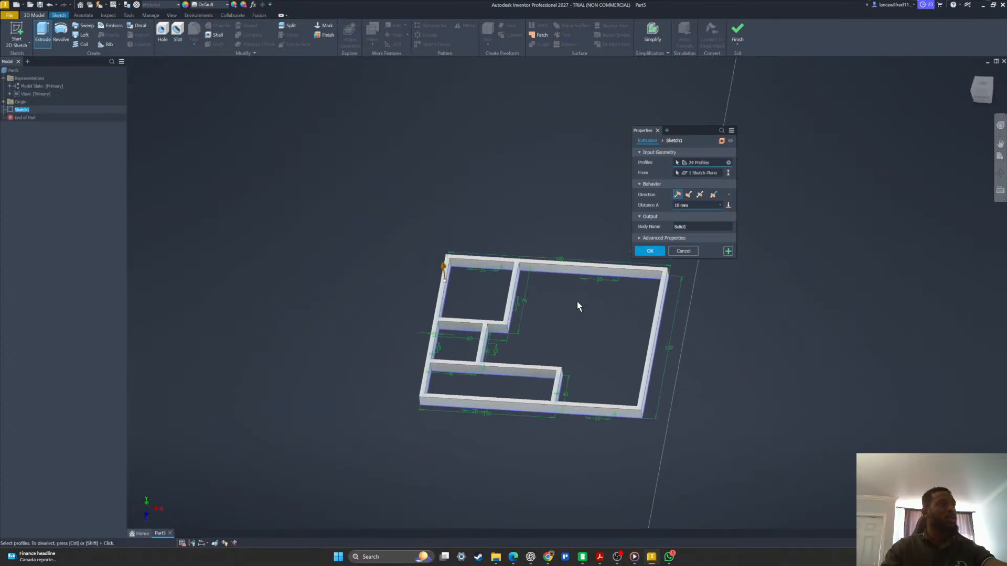
# Set the extrusion distance to 50 mm and create the walls.
pyautogui.scroll(-3, 646, 284)
pyautogui.keyDown('shift'); pyautogui.moveTo(646, 284); pyautogui.dragTo(708, 196, button='middle'); pyautogui.keyUp('shift')
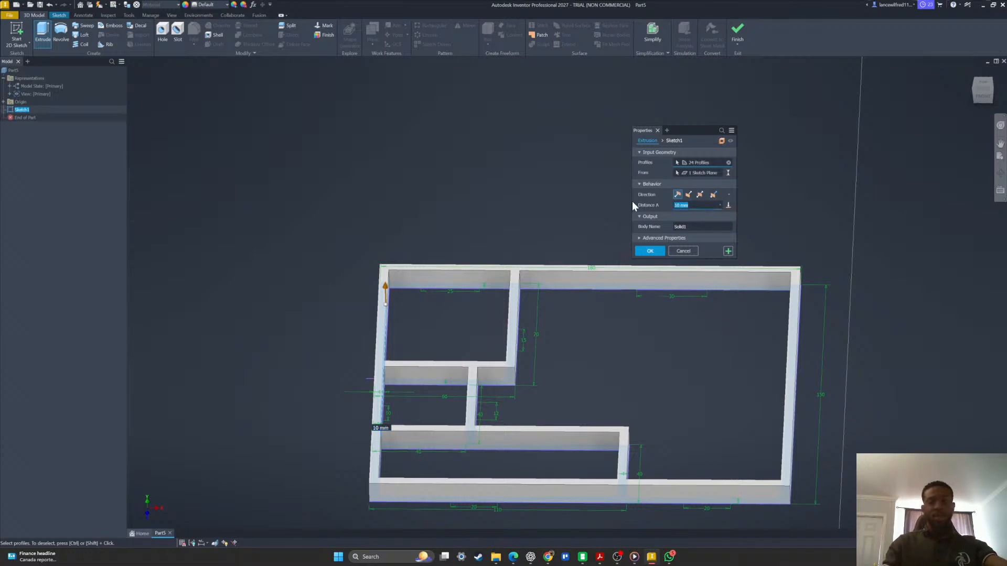
pyautogui.write('50')
pyautogui.moveTo(631, 200)
pyautogui.keyDown('shift'); pyautogui.mouseDown(button='middle')
pyautogui.moveTo(560, 260)
pyautogui.moveTo(487, 357)
pyautogui.moveTo(401, 391)
pyautogui.moveTo(562, 313)
pyautogui.moveTo(489, 332)
pyautogui.moveTo(490, 319)
pyautogui.moveTo(648, 277)
pyautogui.moveTo(564, 293)
pyautogui.moveTo(507, 373)
pyautogui.moveTo(559, 348)
pyautogui.moveTo(602, 348)
pyautogui.moveTo(565, 304)
pyautogui.moveTo(510, 332)
pyautogui.moveTo(462, 278)
pyautogui.mouseUp(button='middle'); pyautogui.keyUp('shift')
pyautogui.click(650, 251)
# Make the floor plan sketch under the extrusion visible again on the underside of the walls.
pyautogui.click(4, 118)
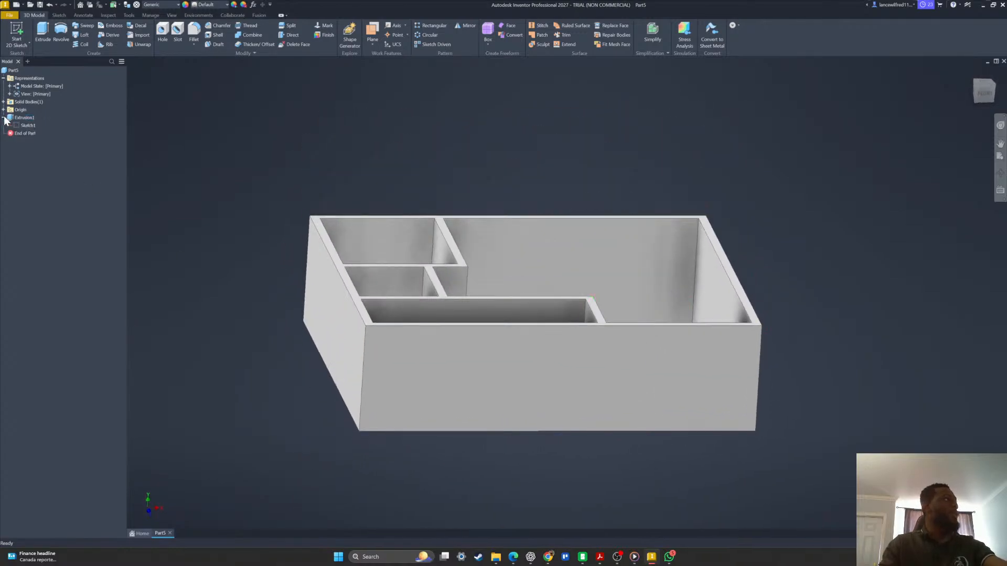
pyautogui.rightClick(30, 126)
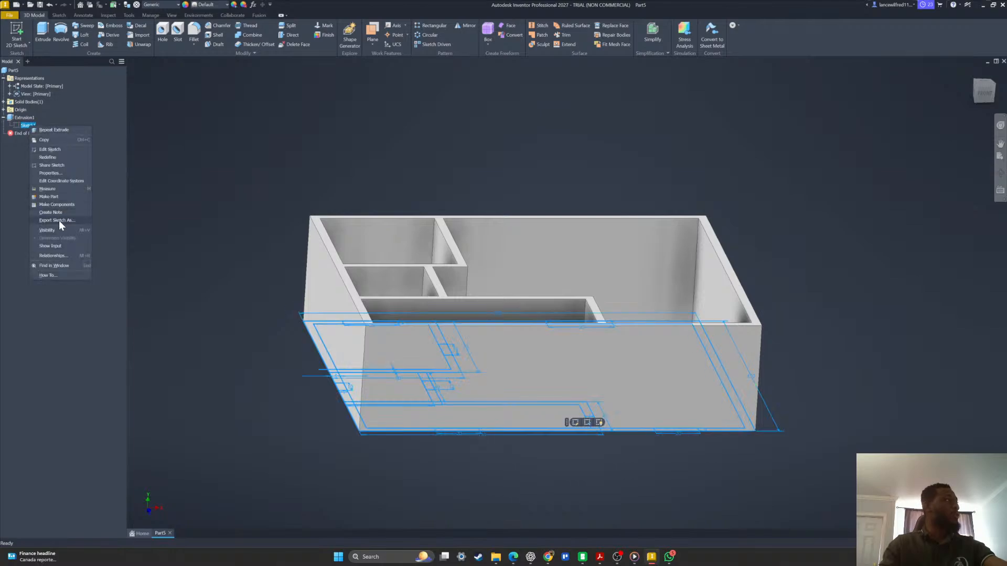
pyautogui.click(47, 230)
pyautogui.moveTo(399, 251)
pyautogui.keyDown('shift'); pyautogui.mouseDown(button='middle')
pyautogui.moveTo(498, 245)
pyautogui.moveTo(545, 260)
pyautogui.moveTo(353, 225)
pyautogui.moveTo(442, 117)
pyautogui.moveTo(495, 164)
pyautogui.moveTo(593, 152)
pyautogui.mouseUp(button='middle'); pyautogui.keyUp('shift')
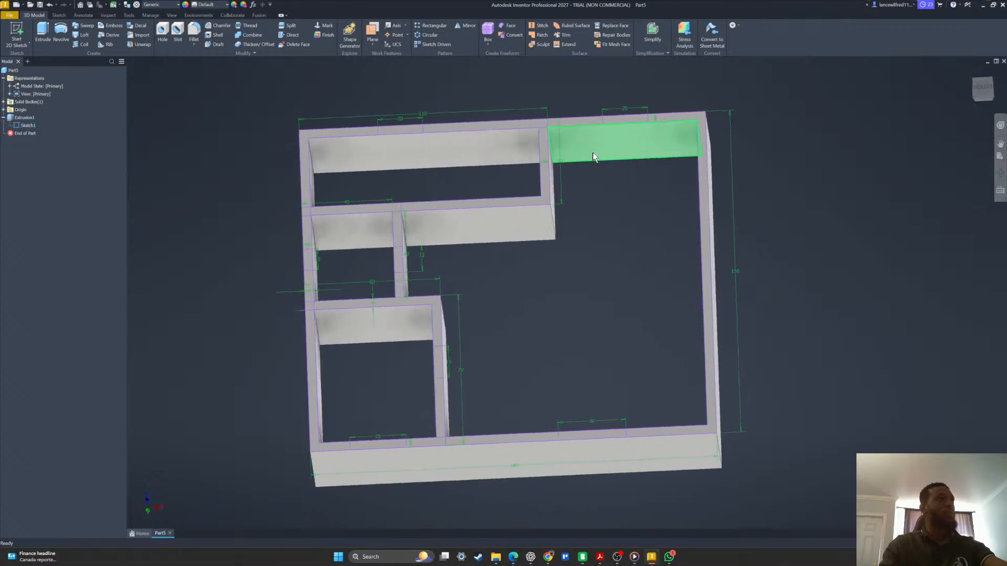
pyautogui.keyDown('shift'); pyautogui.moveTo(571, 208); pyautogui.dragTo(516, 260, button='middle'); pyautogui.keyUp('shift')
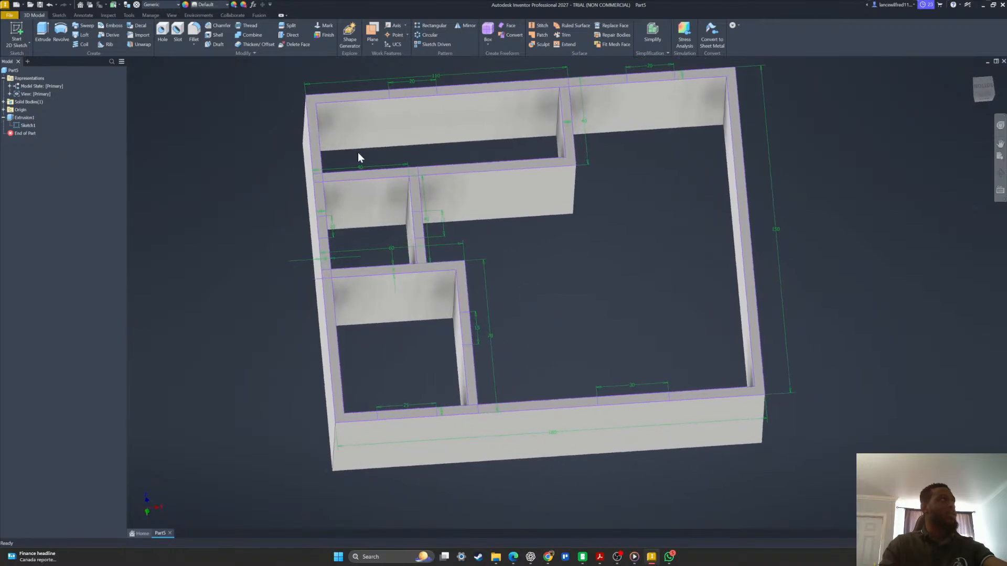
# Create a new sketch on the underside face of the extruded walls.
pyautogui.click(16, 32)
pyautogui.scroll(5, 319, 209)
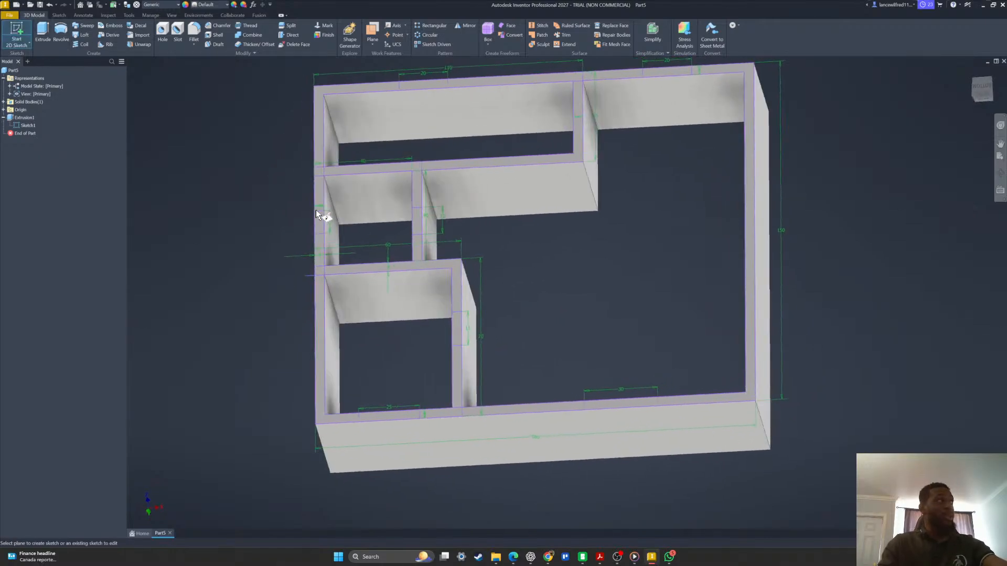
pyautogui.keyDown('shift'); pyautogui.moveTo(319, 210); pyautogui.dragTo(319, 181, button='middle'); pyautogui.keyUp('shift')
pyautogui.click(318, 180)
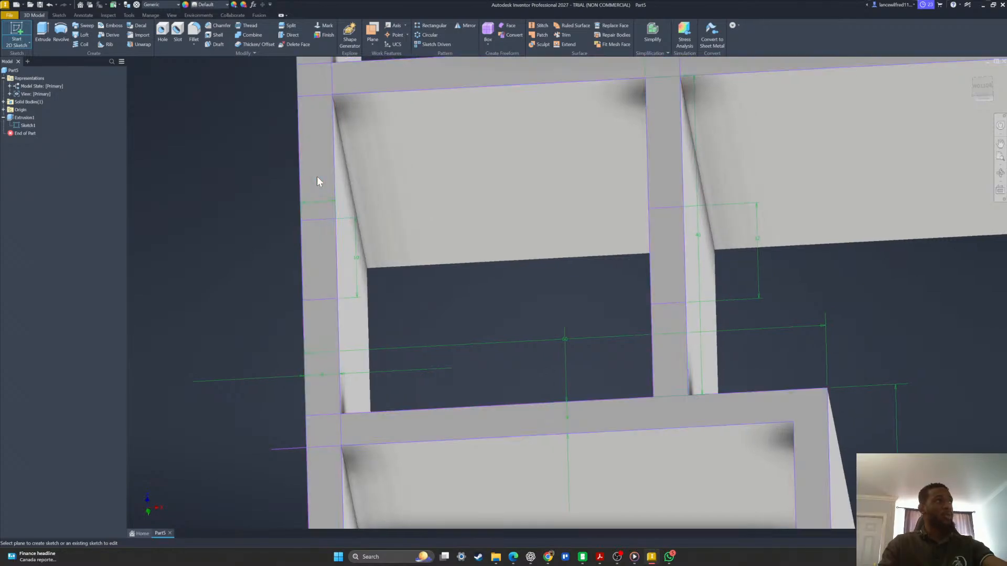
pyautogui.scroll(12, 357, 350)
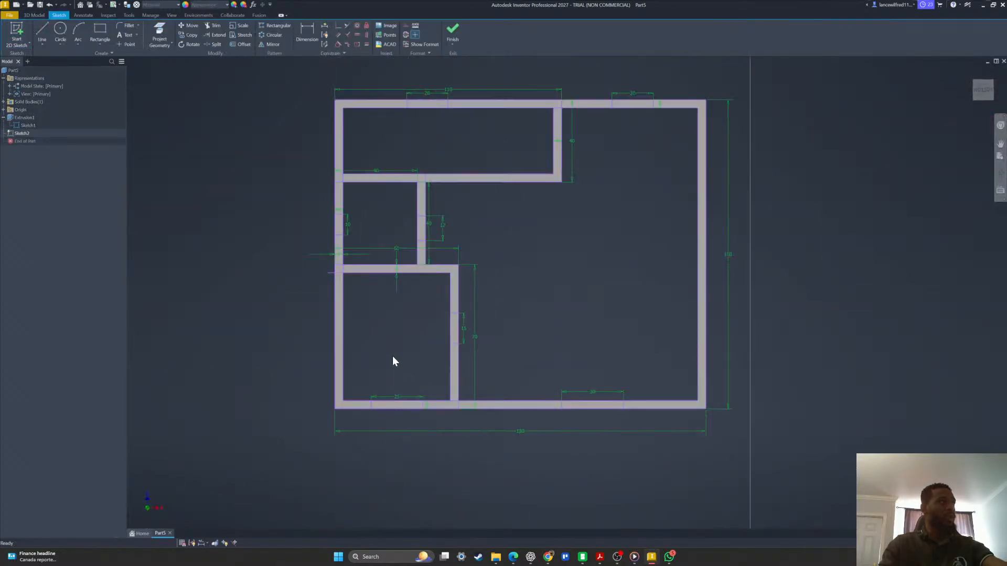
pyautogui.moveTo(372, 338)
pyautogui.mouseDown(button='middle')
pyautogui.moveTo(498, 388)
pyautogui.moveTo(499, 327)
pyautogui.moveTo(443, 310)
pyautogui.mouseUp(button='middle')
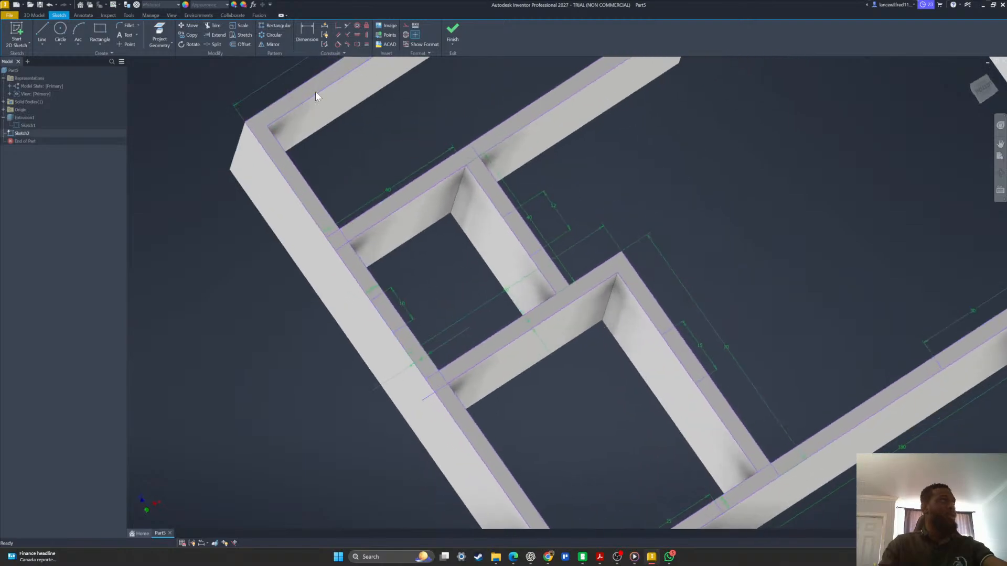
# Project the end lines of the 10 mm opening and the two 20 mm outer wall openings into the new sketch.
pyautogui.click(156, 28)
pyautogui.keyDown('shift'); pyautogui.moveTo(366, 307); pyautogui.dragTo(435, 381, button='middle'); pyautogui.keyUp('shift')
pyautogui.click(397, 389)
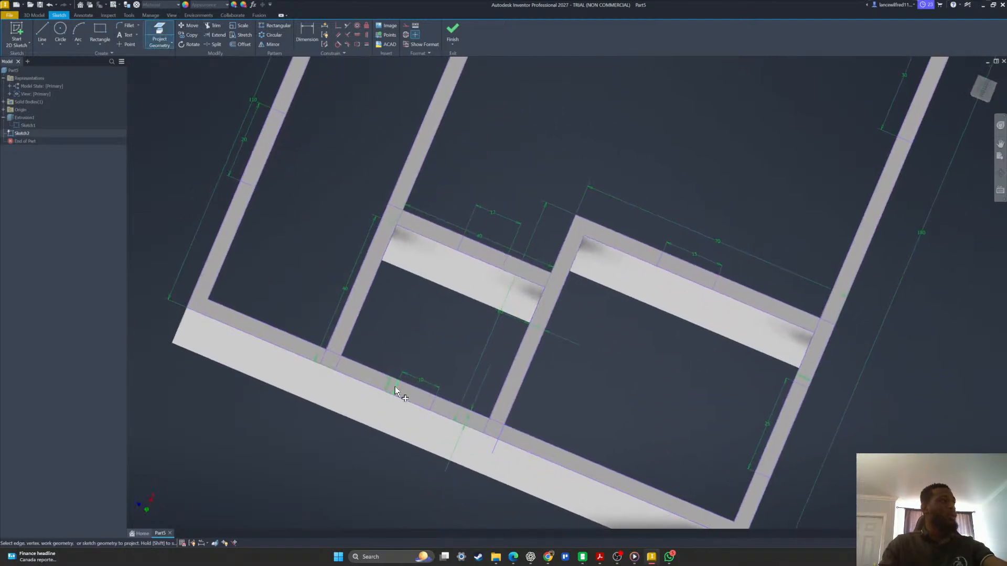
pyautogui.keyDown('shift'); pyautogui.moveTo(434, 406); pyautogui.dragTo(285, 303, button='middle'); pyautogui.keyUp('shift')
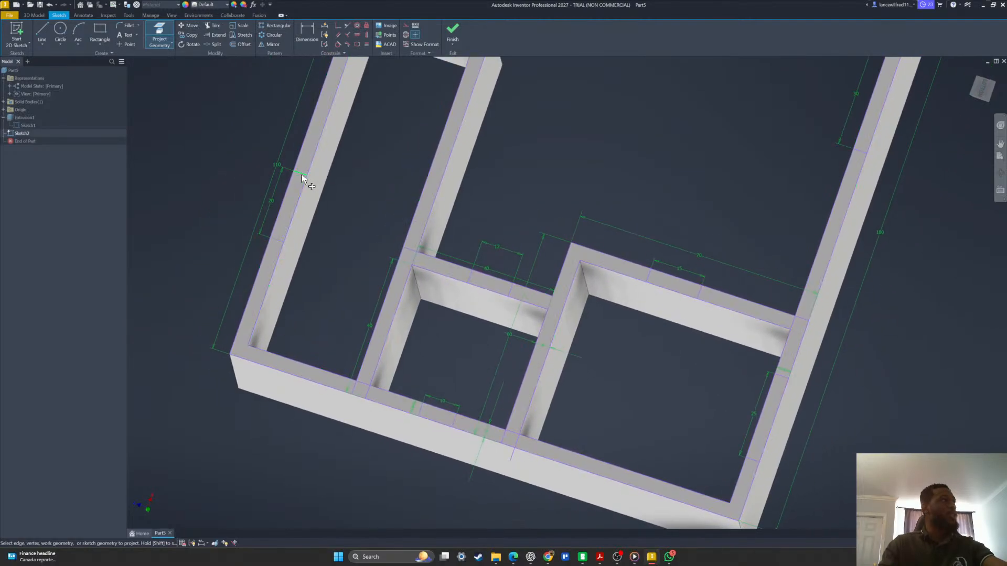
pyautogui.moveTo(303, 176); pyautogui.dragTo(324, 417, button='middle')
pyautogui.keyDown('shift'); pyautogui.moveTo(377, 258); pyautogui.dragTo(433, 214, button='middle'); pyautogui.keyUp('shift')
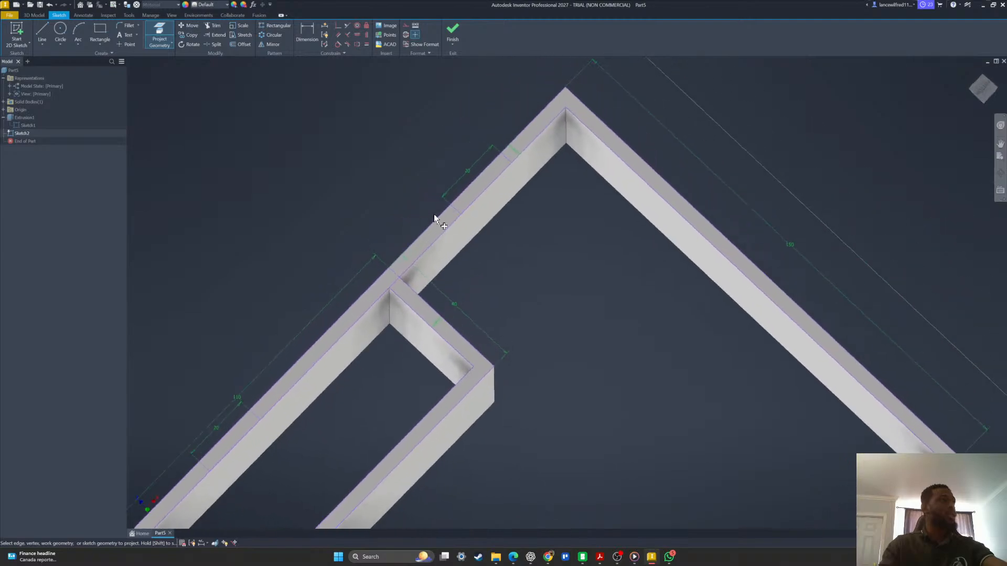
pyautogui.keyDown('shift'); pyautogui.moveTo(506, 156); pyautogui.dragTo(618, 465, button='middle'); pyautogui.keyUp('shift')
# Project the end lines of the 30 mm and 25 mm outer wall openings into the new sketch.
pyautogui.click(579, 421)
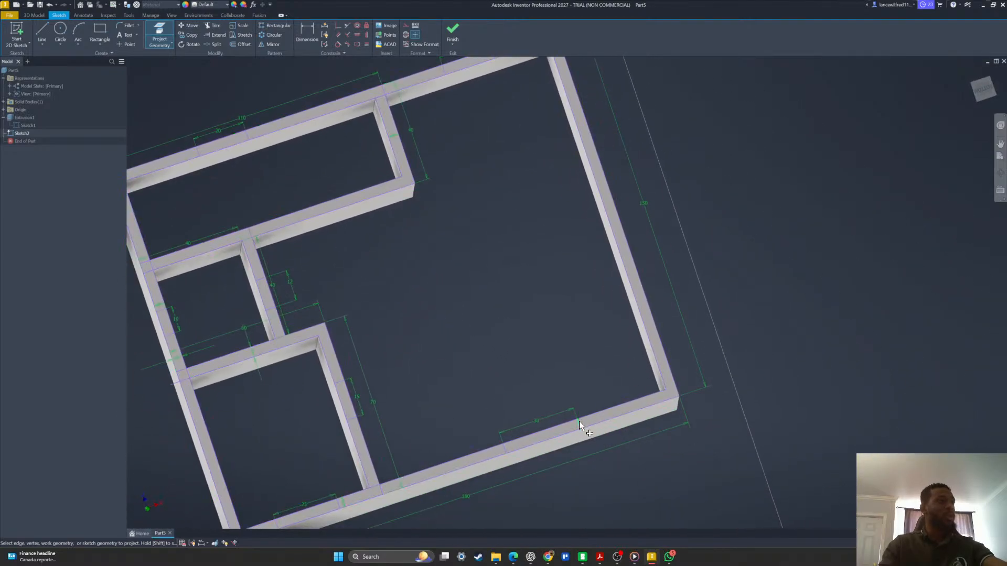
pyautogui.moveTo(505, 448)
pyautogui.keyDown('shift'); pyautogui.mouseDown(button='middle')
pyautogui.moveTo(455, 426)
pyautogui.moveTo(348, 465)
pyautogui.mouseUp(button='middle'); pyautogui.keyUp('shift')
pyautogui.moveTo(348, 465); pyautogui.dragTo(447, 404, button='middle')
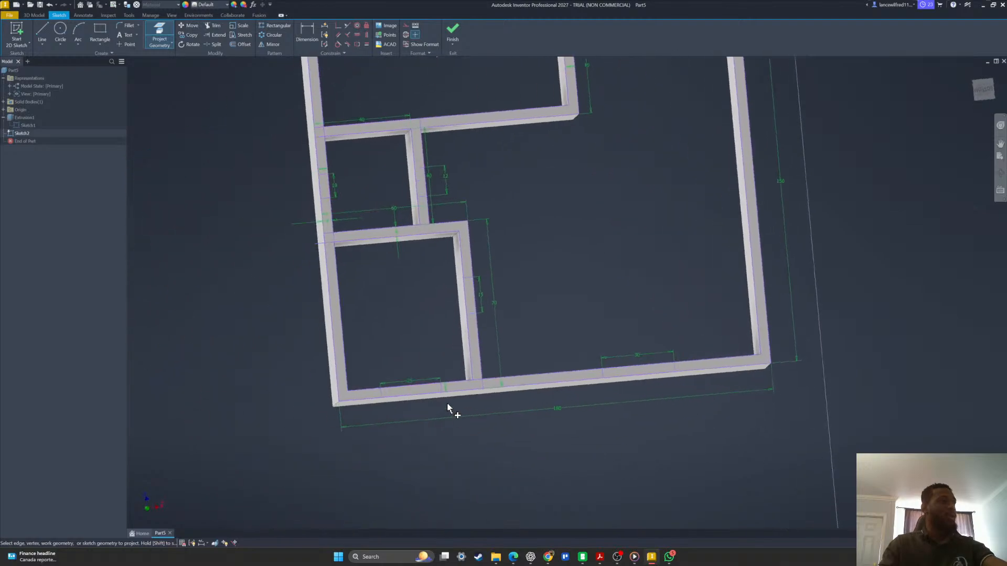
pyautogui.scroll(-4, 443, 400)
pyautogui.scroll(1, 368, 382)
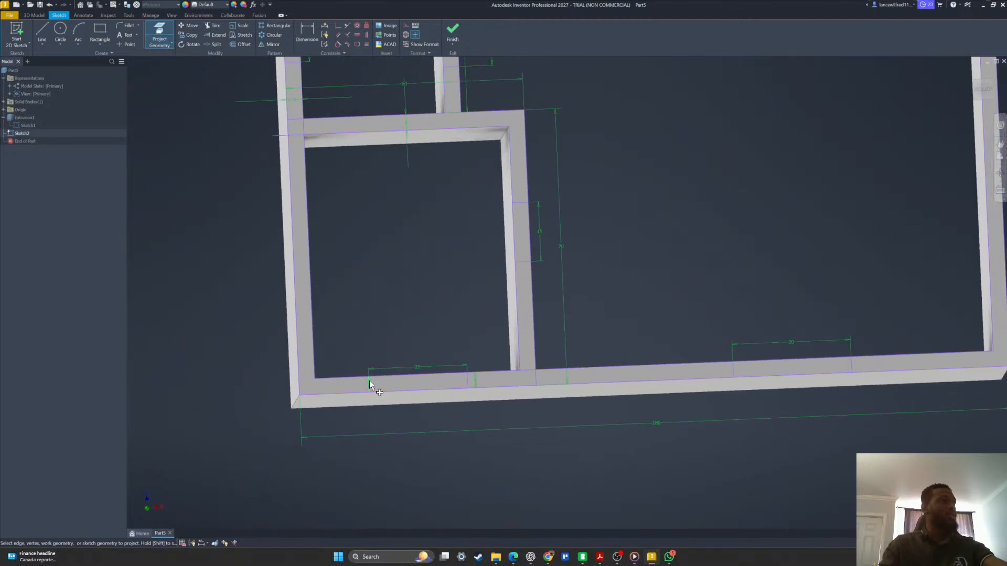
pyautogui.keyDown('shift'); pyautogui.moveTo(332, 356); pyautogui.dragTo(386, 309, button='middle'); pyautogui.keyUp('shift')
pyautogui.keyDown('shift'); pyautogui.moveTo(377, 272); pyautogui.dragTo(125, 51, button='middle'); pyautogui.keyUp('shift')
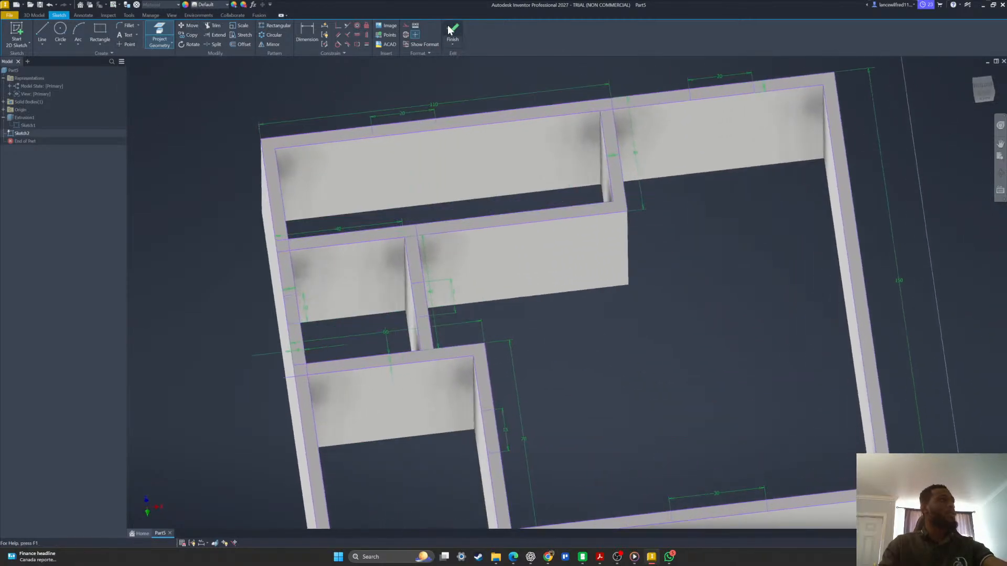
# Finish the projection sketch and create a new sketch on the outer face of the wall containing the 30 mm opening.
pyautogui.click(450, 32)
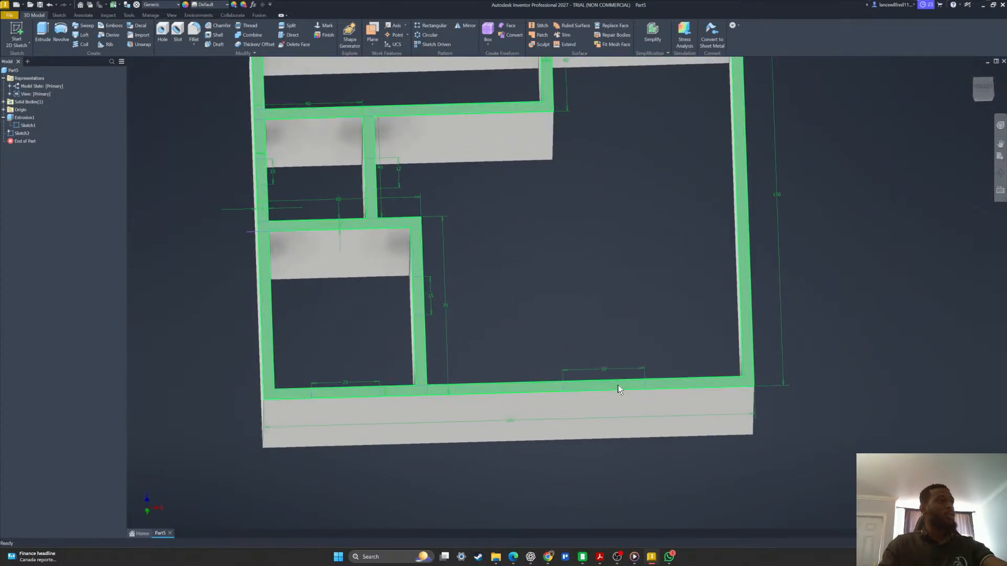
pyautogui.scroll(-3, 584, 364)
pyautogui.scroll(3, 584, 364)
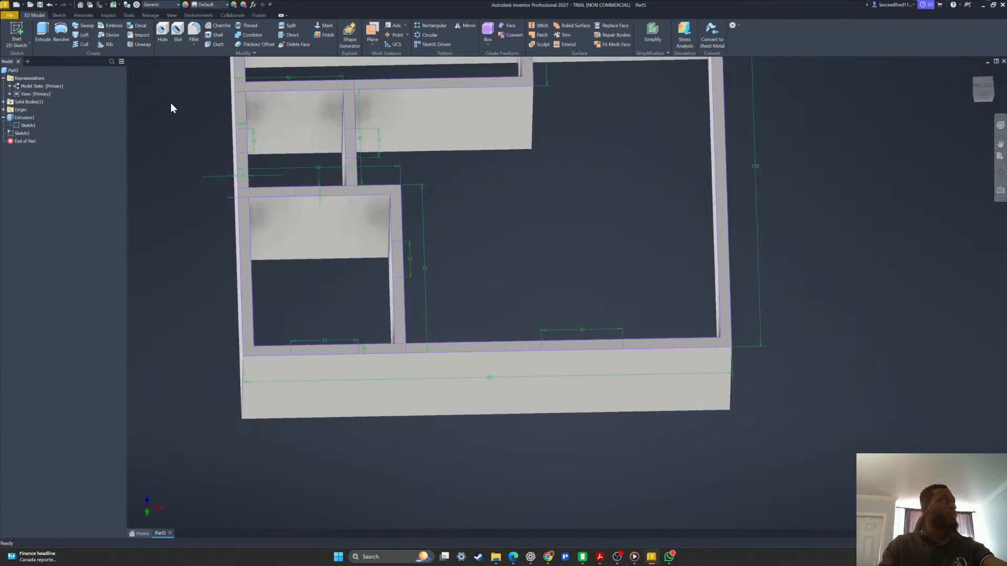
pyautogui.click(16, 33)
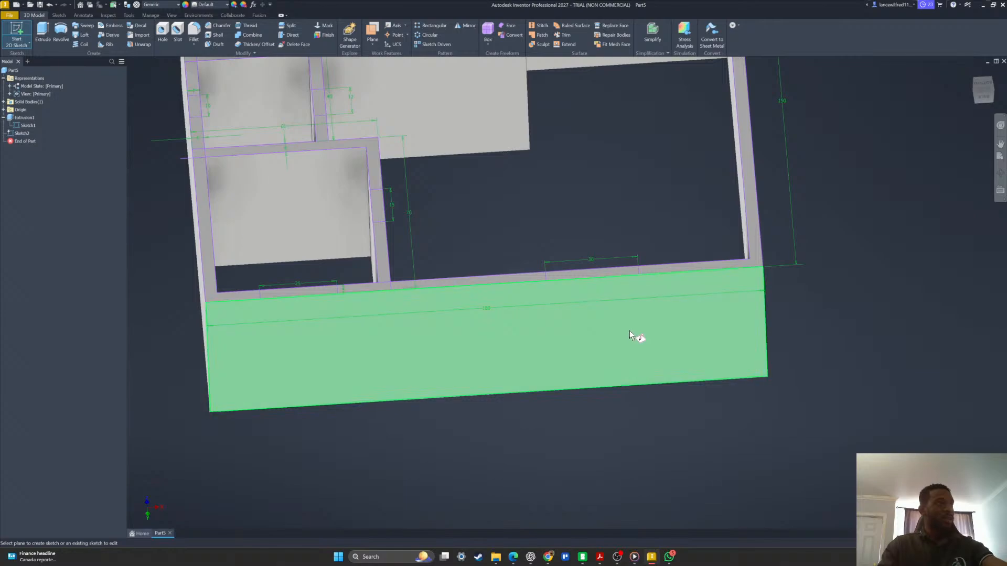
pyautogui.click(626, 336)
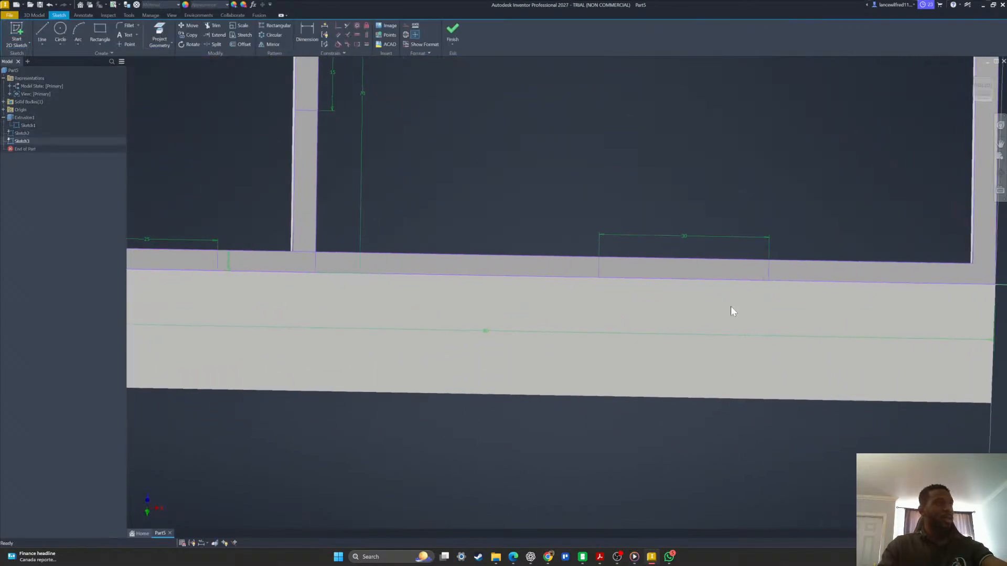
# Place two sketch points on the wall face in line with the ends of the 30 mm opening, about 5 mm from the wall's edge.
pyautogui.click(158, 40)
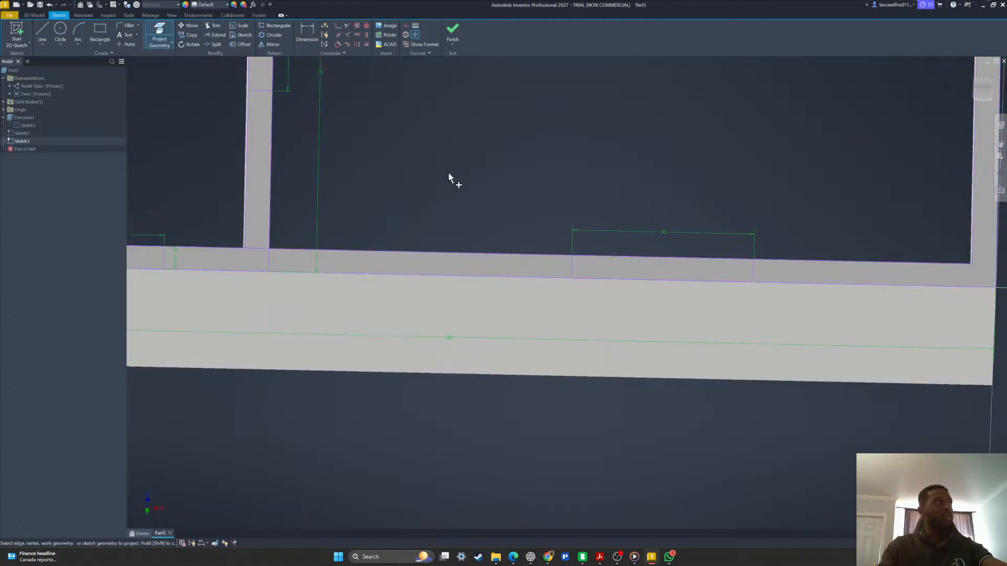
pyautogui.click(130, 44)
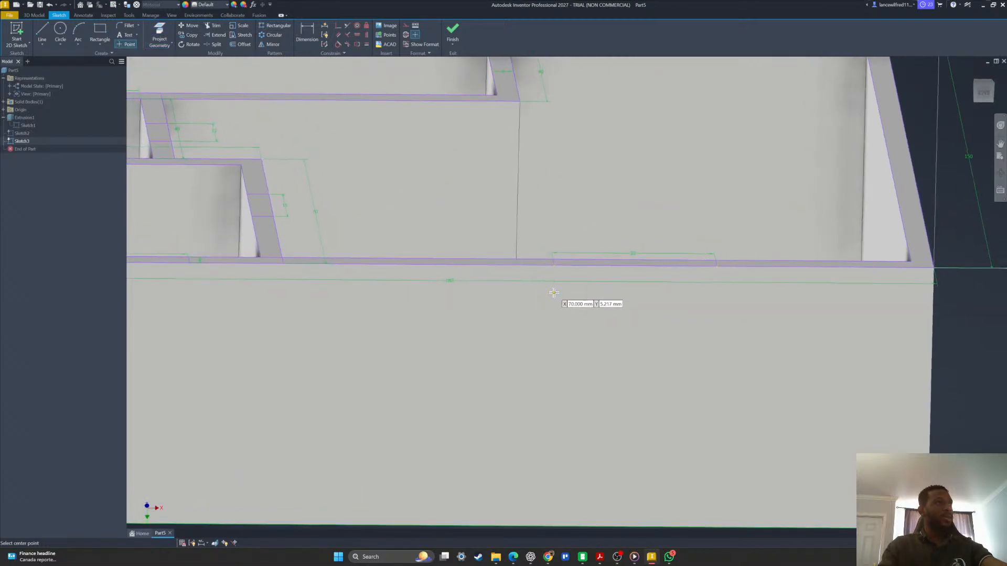
pyautogui.keyDown('shift'); pyautogui.moveTo(554, 292); pyautogui.dragTo(692, 298, button='middle'); pyautogui.keyUp('shift')
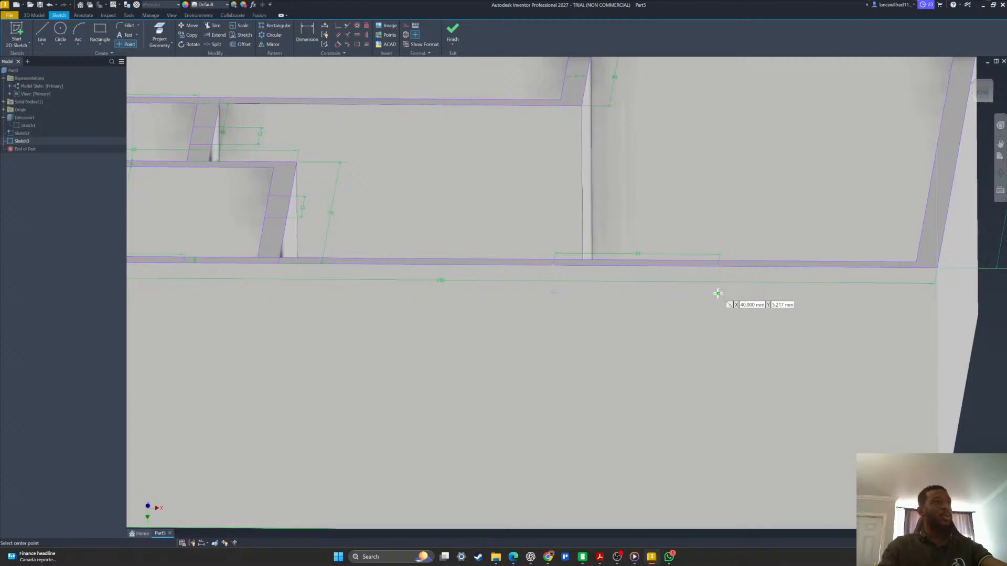
pyautogui.moveTo(718, 293)
pyautogui.keyDown('shift'); pyautogui.mouseDown(button='middle')
pyautogui.moveTo(600, 262)
pyautogui.moveTo(321, 88)
pyautogui.moveTo(131, 49)
pyautogui.mouseUp(button='middle'); pyautogui.keyUp('shift')
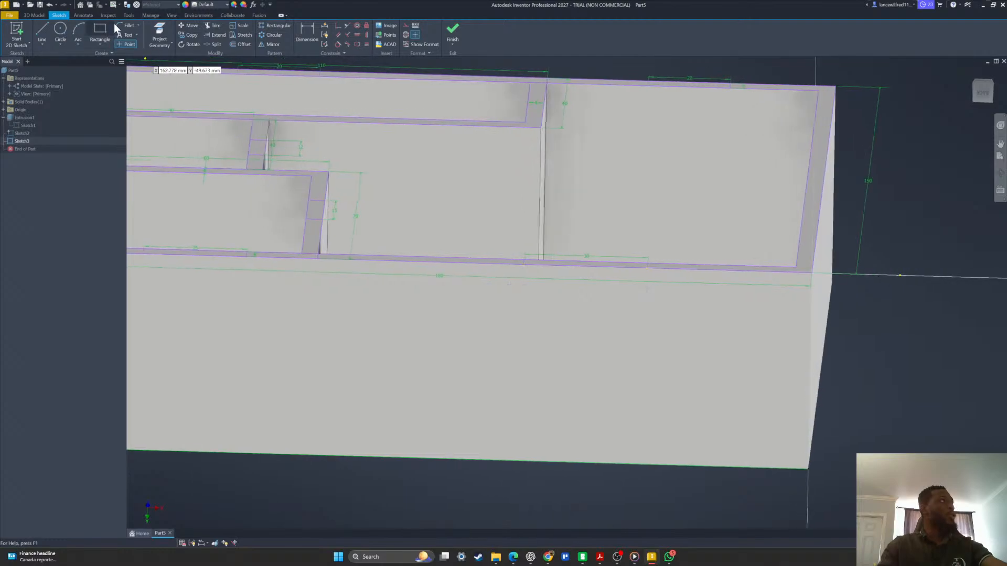
# Draw a rectangle 25 mm wide and 40 mm high on the wall face, starting from a point aligned with the 30 mm opening.
pyautogui.click(100, 32)
pyautogui.keyDown('shift'); pyautogui.moveTo(562, 325); pyautogui.dragTo(541, 322, button='middle'); pyautogui.keyUp('shift')
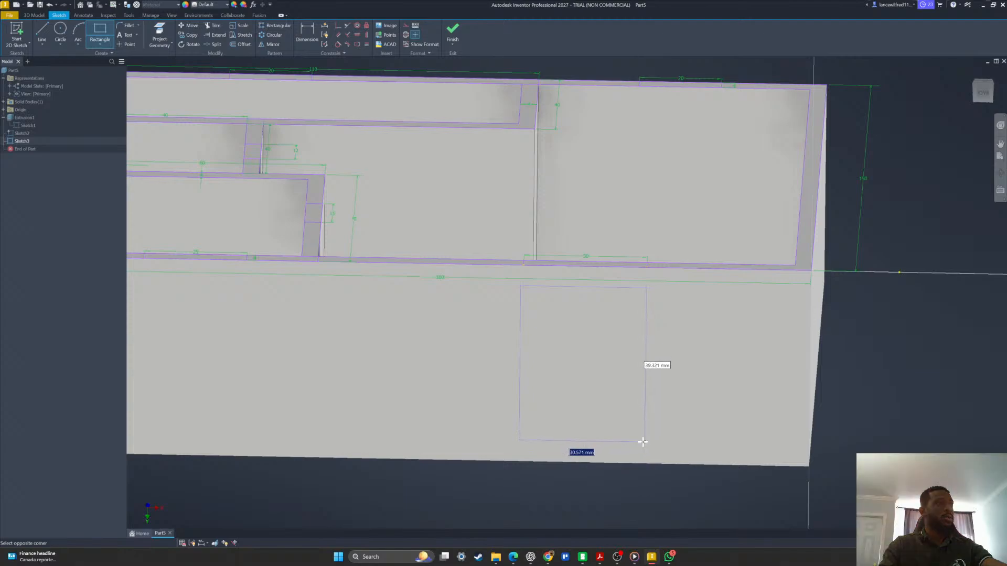
pyautogui.keyDown('shift'); pyautogui.moveTo(642, 442); pyautogui.dragTo(631, 432, button='middle'); pyautogui.keyUp('shift')
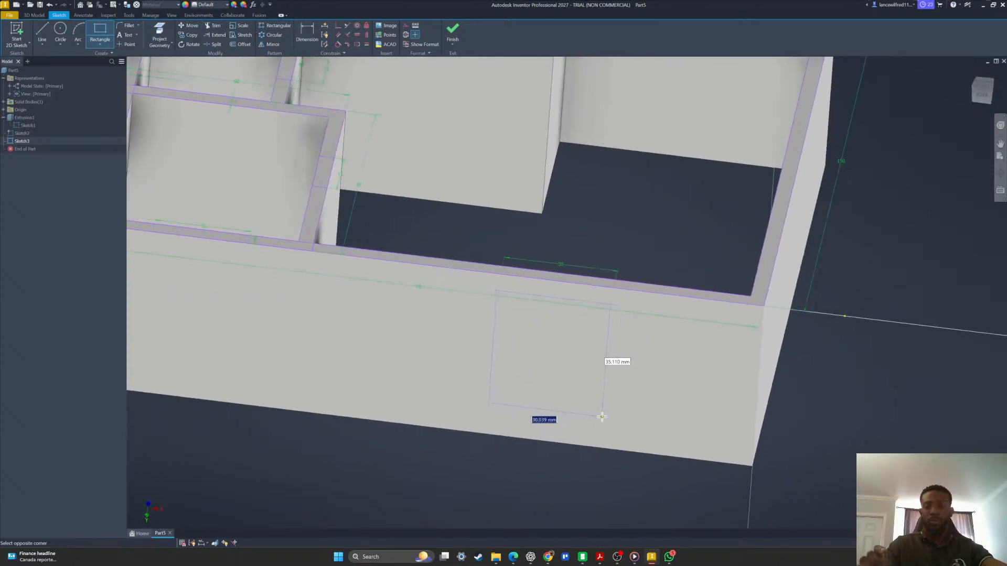
pyautogui.write('25')
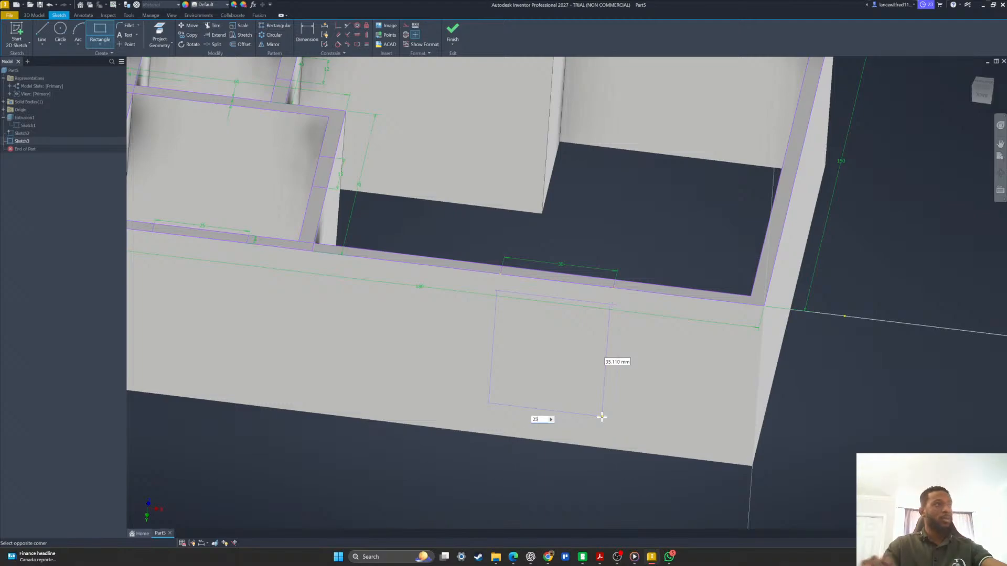
pyautogui.keyDown('shift'); pyautogui.moveTo(601, 417); pyautogui.dragTo(599, 413, button='middle'); pyautogui.keyUp('shift')
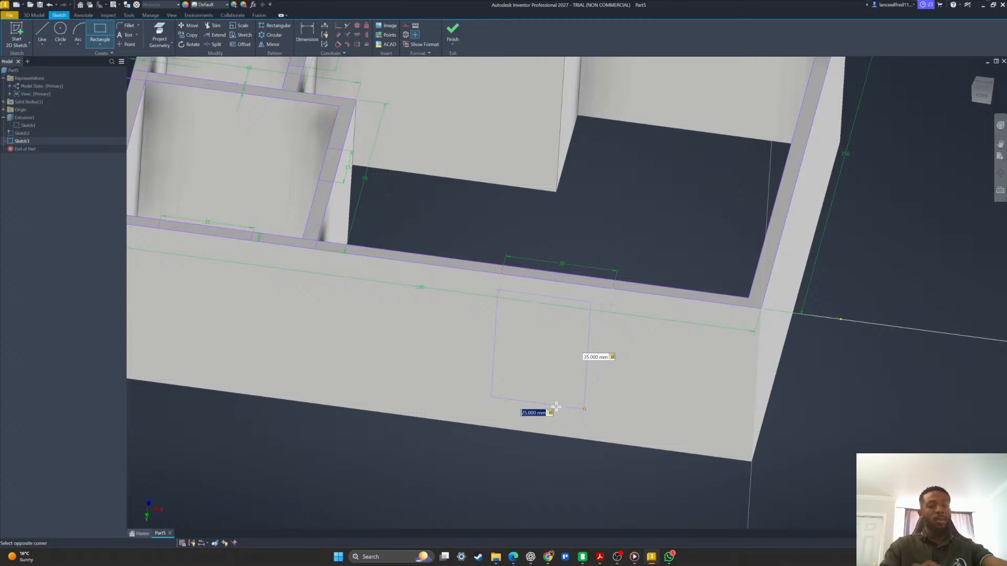
pyautogui.keyDown('shift'); pyautogui.moveTo(556, 407); pyautogui.dragTo(572, 394, button='middle'); pyautogui.keyUp('shift')
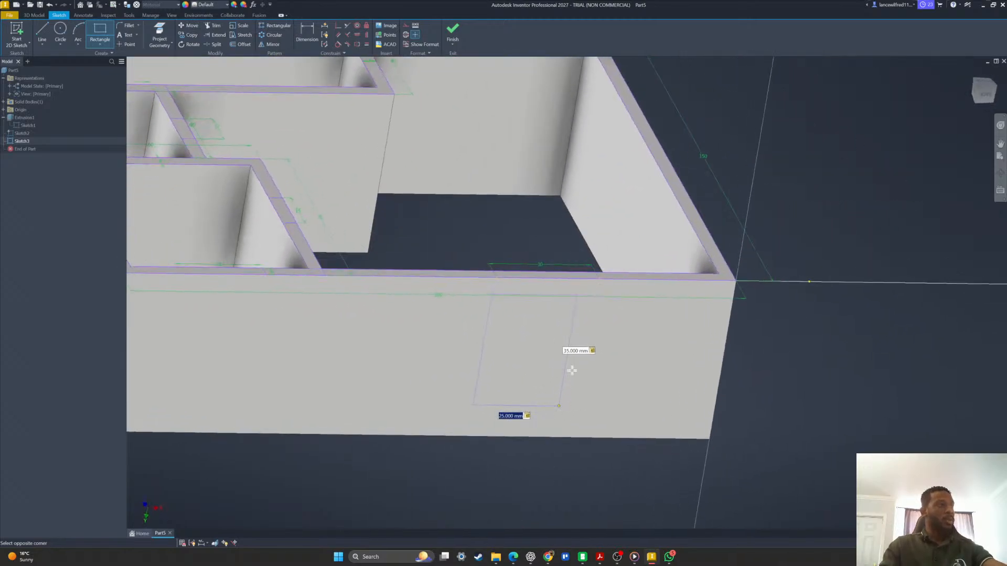
pyautogui.keyDown('shift'); pyautogui.moveTo(543, 408); pyautogui.dragTo(588, 345, button='middle'); pyautogui.keyUp('shift')
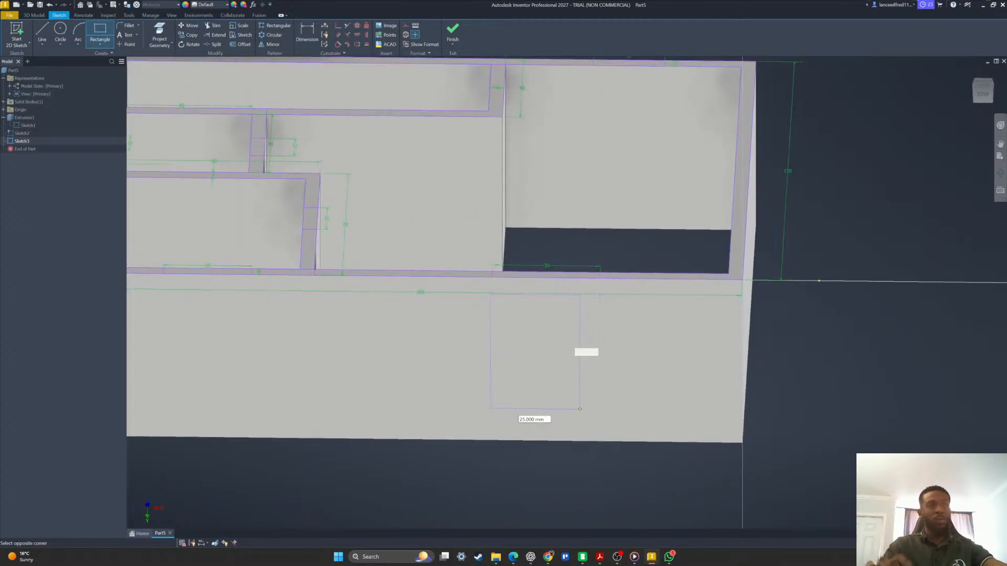
pyautogui.write('40')
pyautogui.keyDown('shift'); pyautogui.moveTo(570, 303); pyautogui.dragTo(546, 357, button='middle'); pyautogui.keyUp('shift')
pyautogui.scroll(-3, 590, 349)
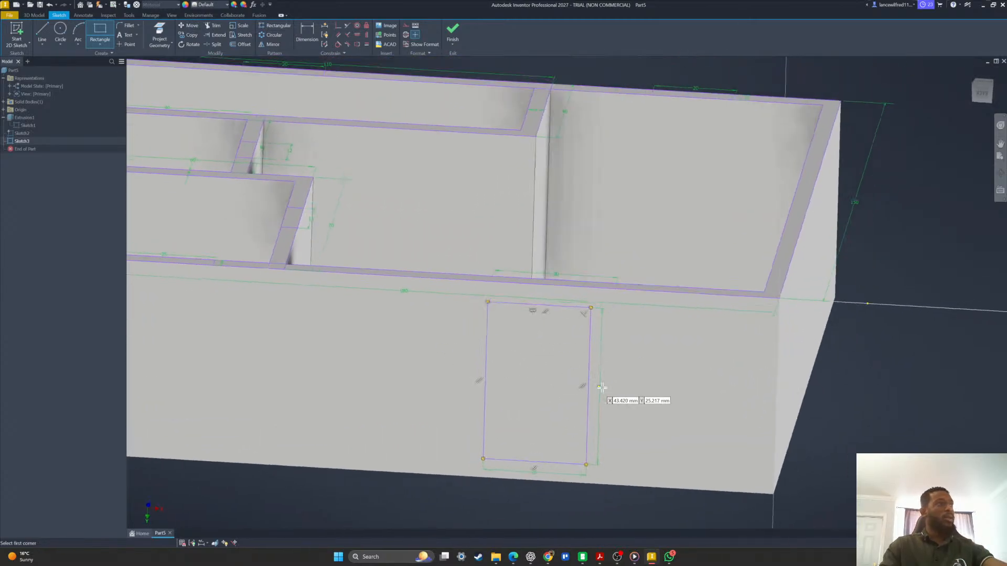
# Extrude the 25 by 40 mm rectangle 50 mm into the wall as a cut.
pyautogui.keyDown('shift'); pyautogui.moveTo(612, 400); pyautogui.dragTo(488, 322, button='middle'); pyautogui.keyUp('shift')
pyautogui.scroll(2, 580, 370)
pyautogui.scroll(-3, 581, 369)
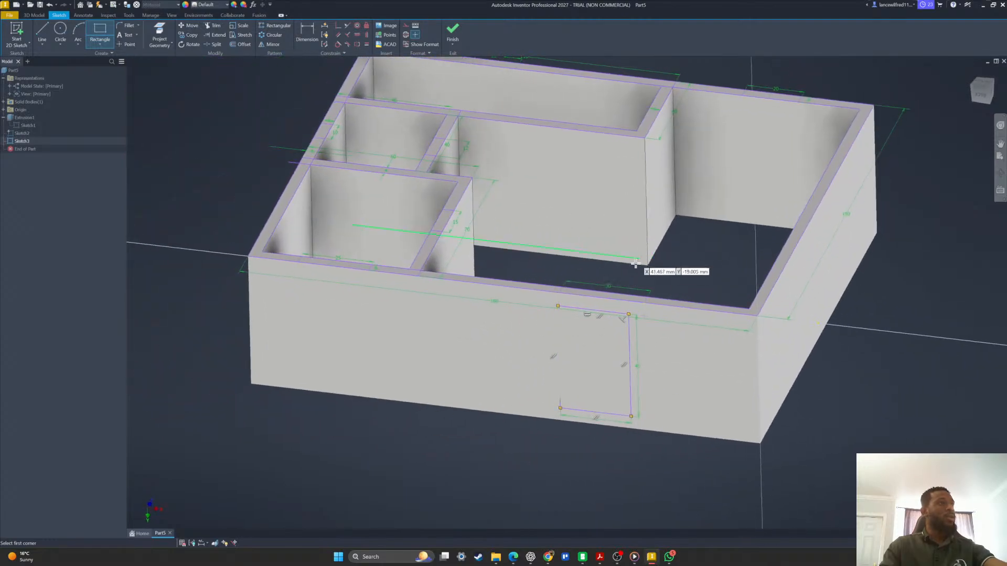
pyautogui.keyDown('shift'); pyautogui.moveTo(652, 270); pyautogui.dragTo(647, 292, button='middle'); pyautogui.keyUp('shift')
pyautogui.scroll(3, 616, 276)
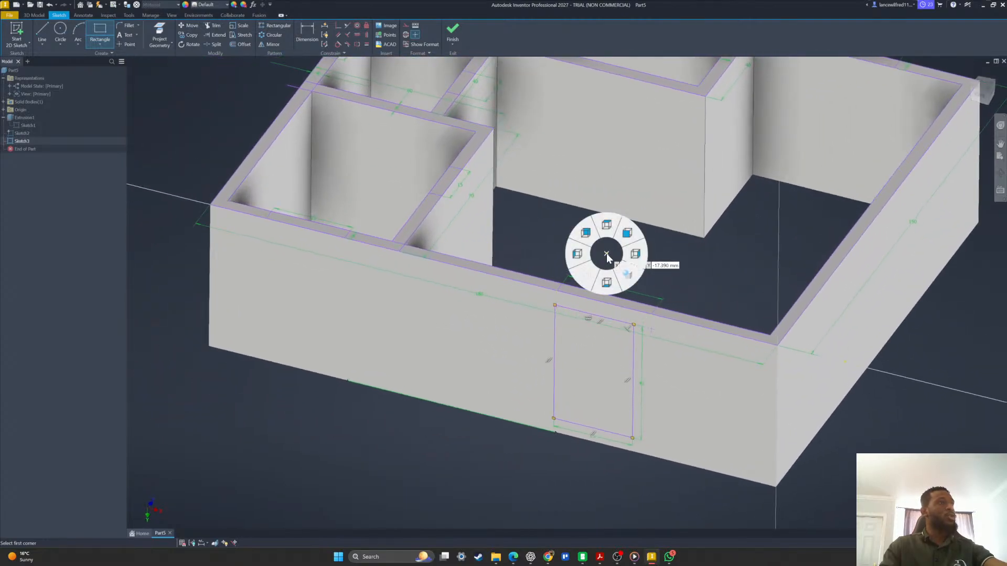
pyautogui.click(22, 16)
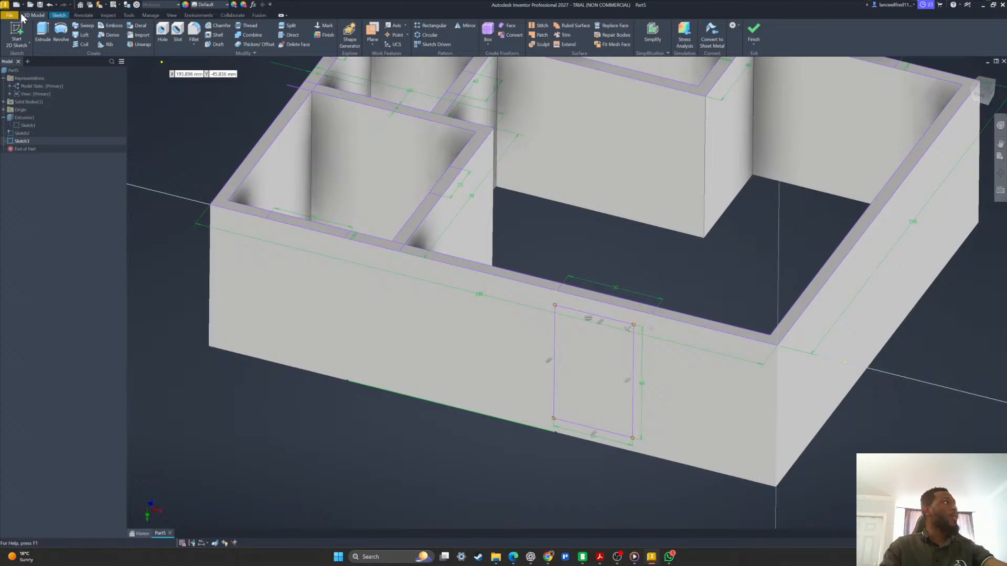
pyautogui.click(43, 30)
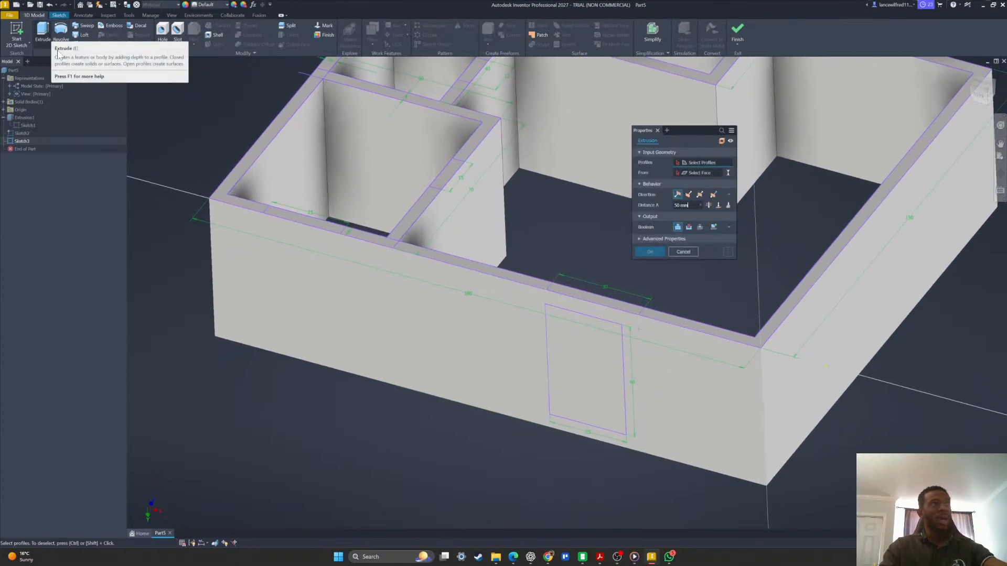
pyautogui.moveTo(471, 329)
pyautogui.keyDown('shift'); pyautogui.mouseDown(button='middle')
pyautogui.moveTo(473, 286)
pyautogui.moveTo(482, 324)
pyautogui.mouseUp(button='middle'); pyautogui.keyUp('shift')
pyautogui.keyDown('shift'); pyautogui.moveTo(581, 378); pyautogui.dragTo(601, 323, button='middle'); pyautogui.keyUp('shift')
pyautogui.click(569, 339)
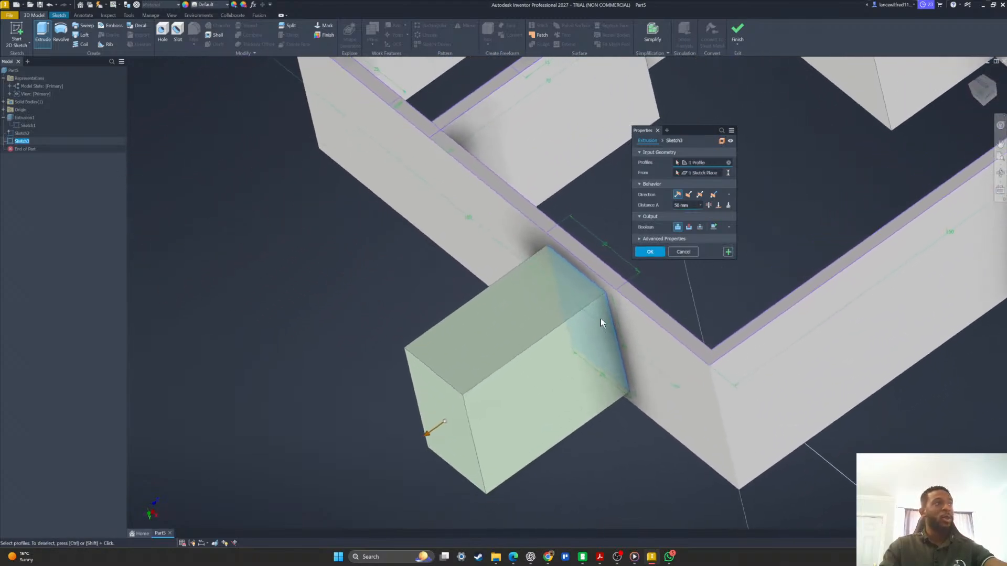
pyautogui.keyDown('shift'); pyautogui.moveTo(508, 370); pyautogui.dragTo(517, 369, button='middle'); pyautogui.keyUp('shift')
pyautogui.keyDown('shift'); pyautogui.moveTo(586, 292); pyautogui.dragTo(587, 313, button='middle'); pyautogui.keyUp('shift')
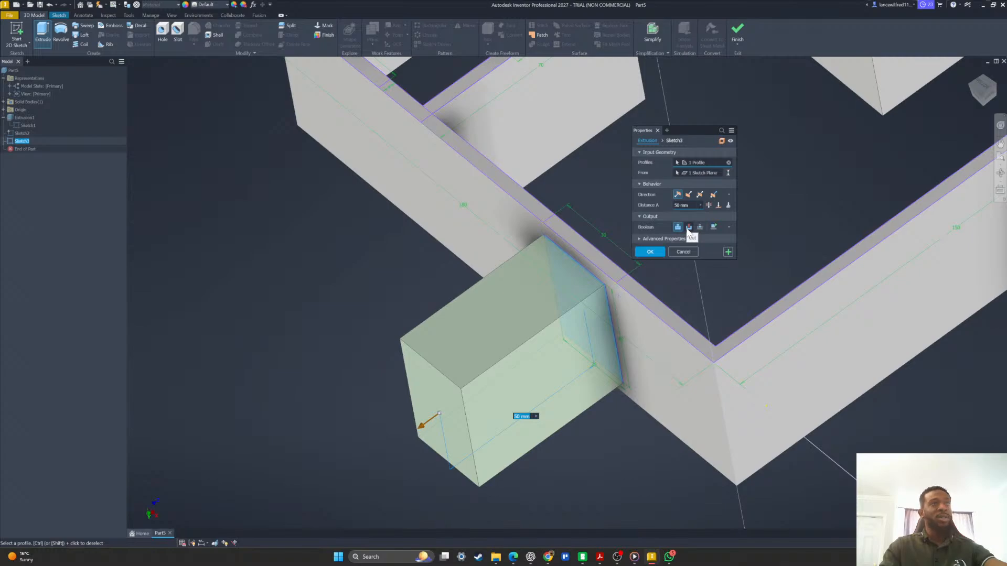
pyautogui.click(689, 227)
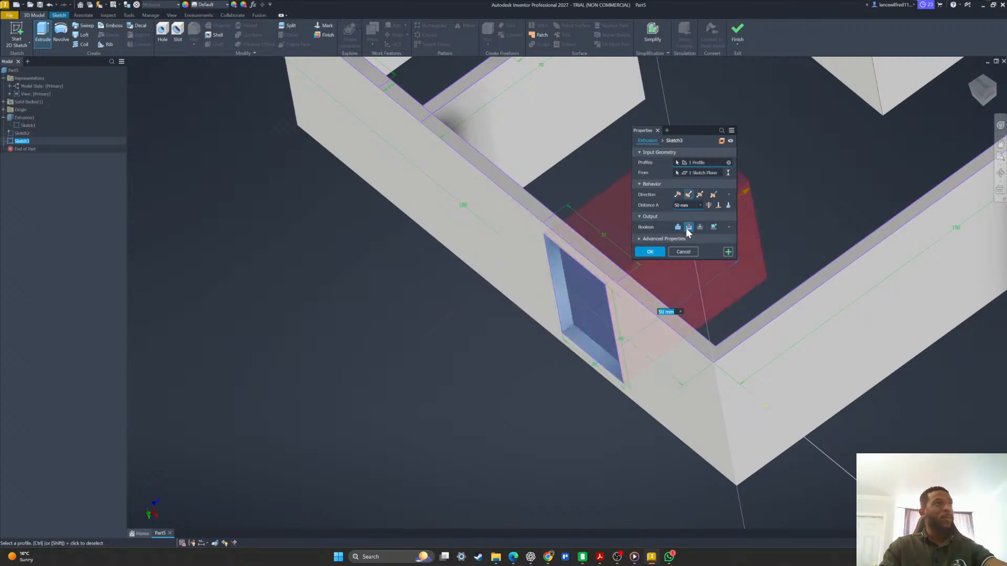
pyautogui.keyDown('shift'); pyautogui.moveTo(688, 231); pyautogui.dragTo(354, 439, button='middle'); pyautogui.keyUp('shift')
# Create a new sketch on the outer face of the wall containing the 10 mm opening.
pyautogui.scroll(-3, 649, 256)
pyautogui.scroll(3, 360, 423)
pyautogui.scroll(-2, 403, 425)
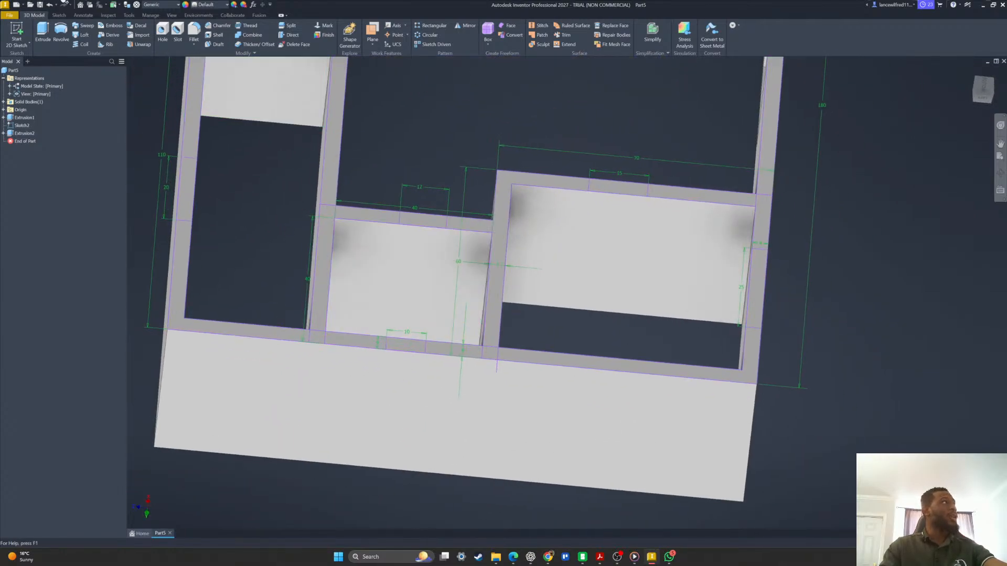
pyautogui.click(463, 437)
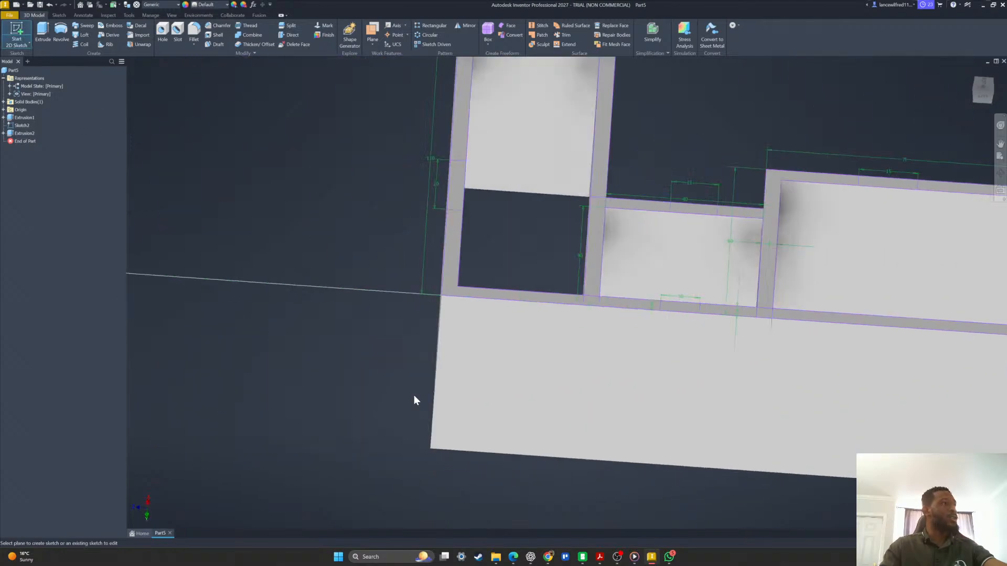
pyautogui.keyDown('shift'); pyautogui.moveTo(386, 462); pyautogui.dragTo(416, 257, button='middle'); pyautogui.keyUp('shift')
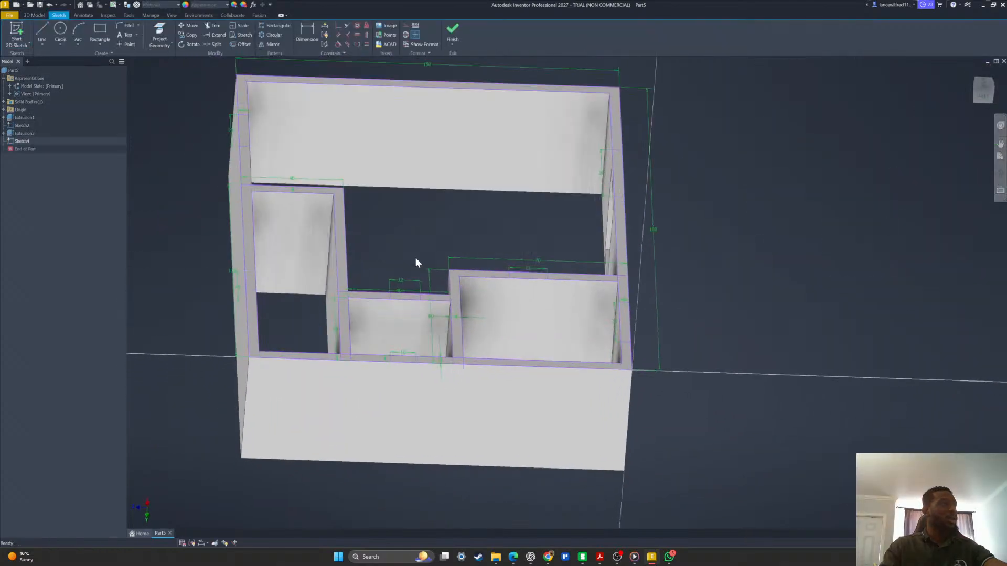
# Place two sketch points on the wall face in line with the ends of the 10 mm opening.
pyautogui.scroll(3, 414, 257)
pyautogui.scroll(3, 485, 338)
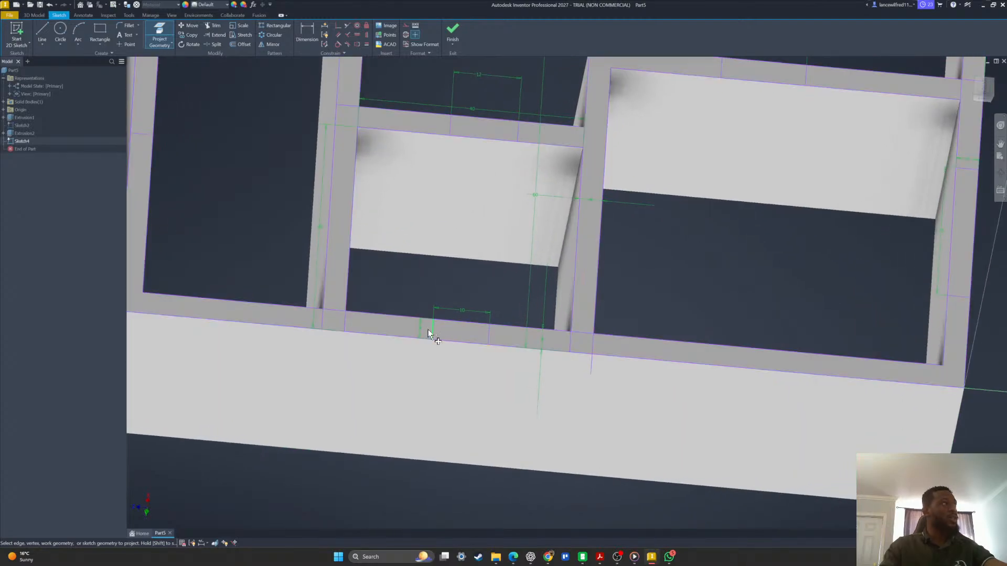
pyautogui.keyDown('shift'); pyautogui.moveTo(429, 334); pyautogui.dragTo(421, 326, button='middle'); pyautogui.keyUp('shift')
pyautogui.click(126, 44)
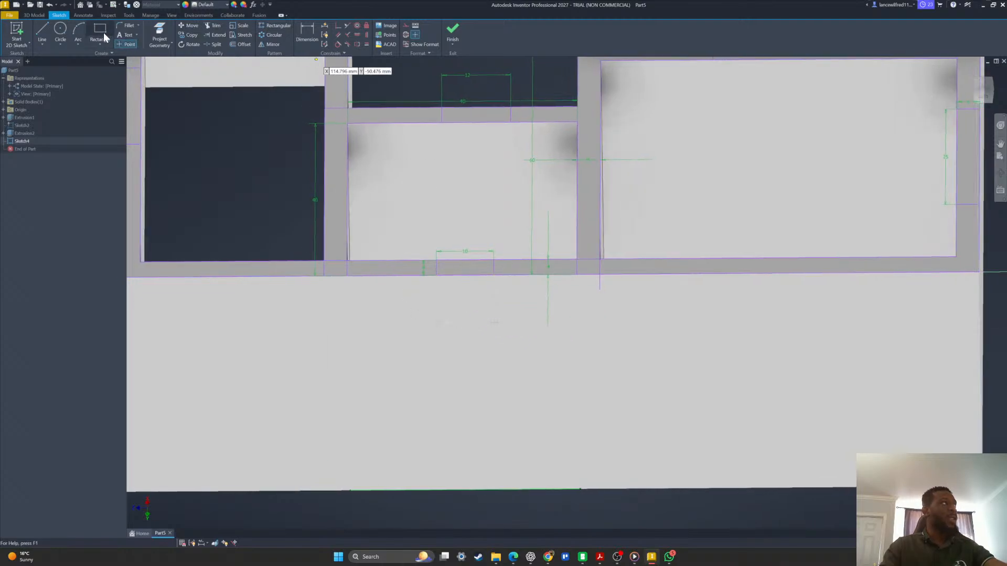
# Draw a 10 by 10 mm rectangle on the wall face, starting from the point aligned with the 10 mm opening.
pyautogui.moveTo(449, 340)
pyautogui.keyDown('shift'); pyautogui.mouseDown(button='middle')
pyautogui.moveTo(465, 256)
pyautogui.moveTo(447, 357)
pyautogui.moveTo(426, 322)
pyautogui.moveTo(493, 337)
pyautogui.mouseUp(button='middle'); pyautogui.keyUp('shift')
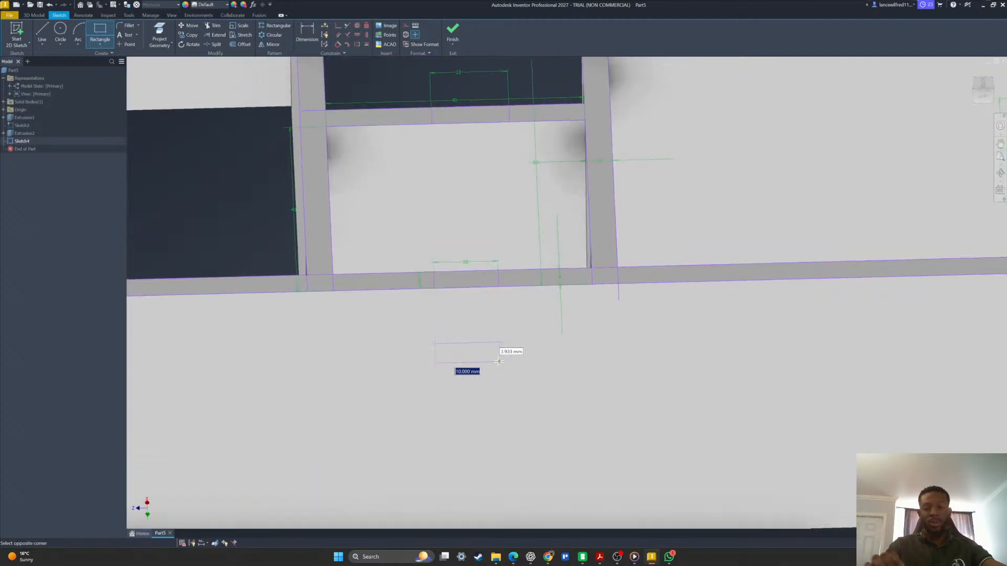
pyautogui.press('Tab')
pyautogui.write('1')
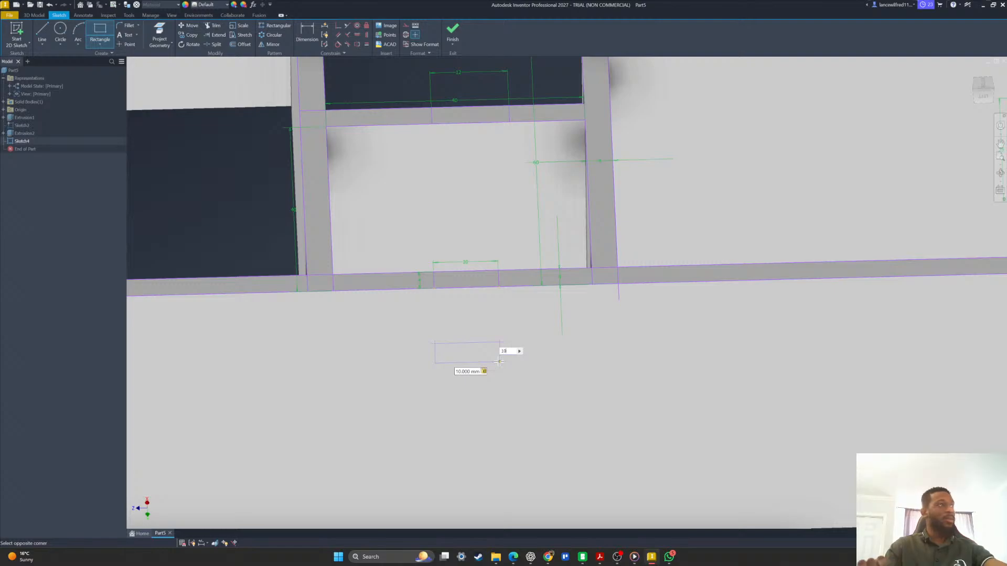
pyautogui.press('Return')
pyautogui.keyDown('shift'); pyautogui.moveTo(498, 361); pyautogui.dragTo(489, 422, button='middle'); pyautogui.keyUp('shift')
pyautogui.scroll(-4, 405, 377)
pyautogui.keyDown('shift'); pyautogui.moveTo(489, 422); pyautogui.dragTo(591, 428); pyautogui.keyUp('shift')
pyautogui.scroll(2, 591, 428)
pyautogui.keyDown('shift'); pyautogui.moveTo(591, 428); pyautogui.dragTo(471, 310, button='middle'); pyautogui.keyUp('shift')
pyautogui.keyDown('shift'); pyautogui.moveTo(409, 257); pyautogui.dragTo(417, 264, button='middle'); pyautogui.keyUp('shift')
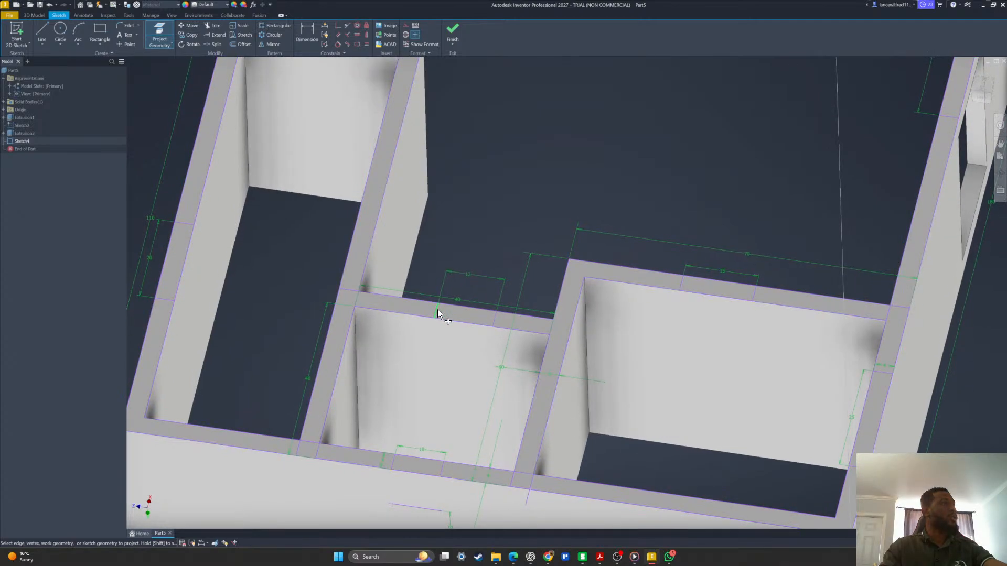
pyautogui.keyDown('shift'); pyautogui.moveTo(426, 303); pyautogui.dragTo(435, 344, button='middle'); pyautogui.keyUp('shift')
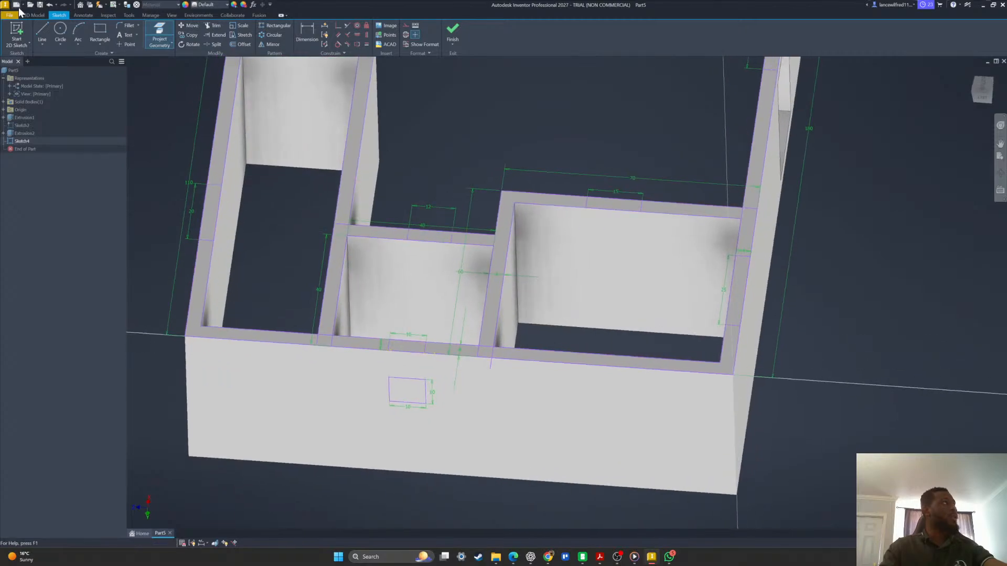
# Extrude the 10 by 10 mm rectangle 4 mm into the outer wall as a cut.
pyautogui.click(35, 15)
pyautogui.click(48, 30)
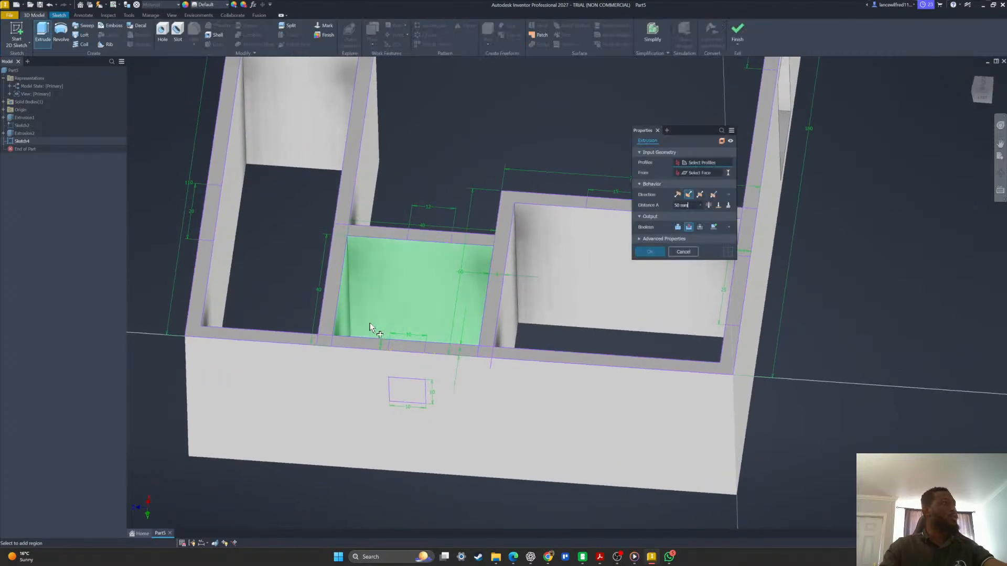
pyautogui.click(410, 397)
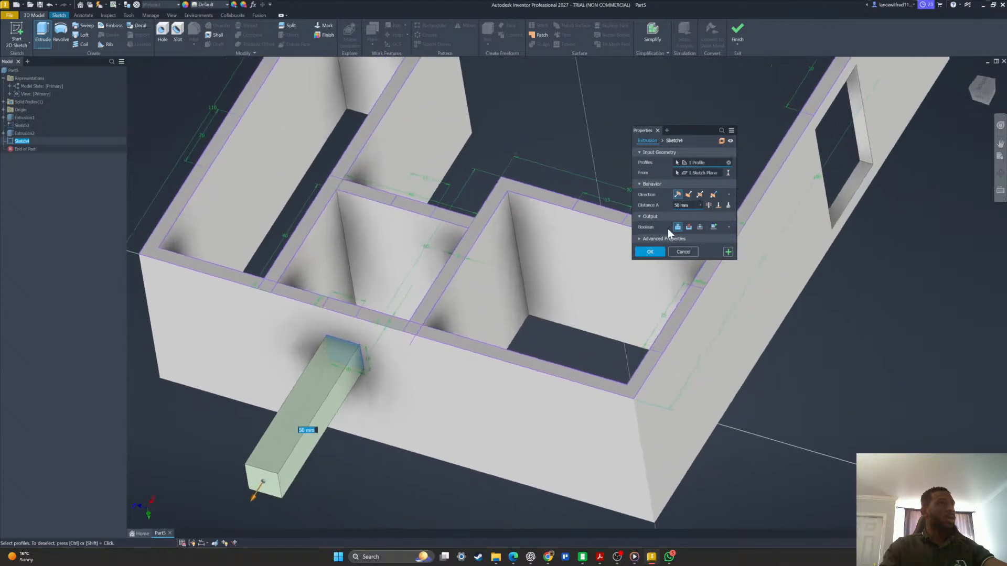
pyautogui.click(689, 227)
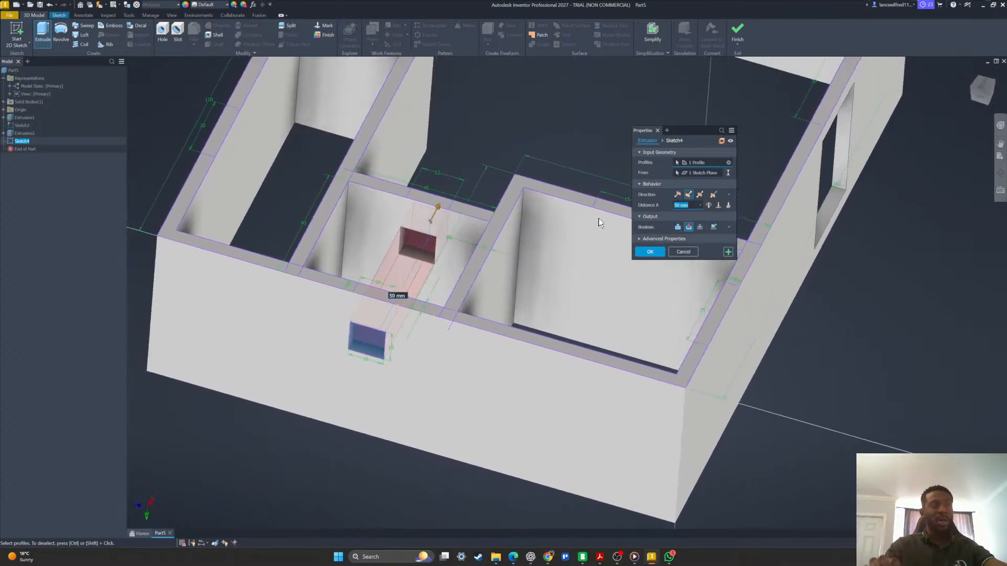
pyautogui.scroll(5, 421, 245)
pyautogui.scroll(-2, 482, 207)
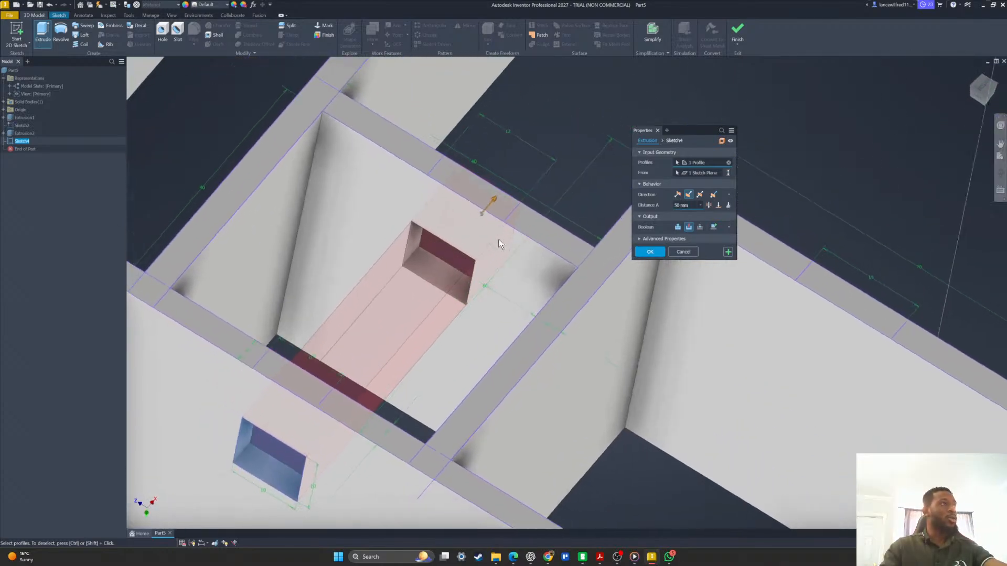
pyautogui.keyDown('shift'); pyautogui.moveTo(616, 220); pyautogui.dragTo(651, 252, button='middle'); pyautogui.keyUp('shift')
pyautogui.click(643, 251)
# Create a new sketch on the room-side face of the wall containing the 12 mm opening.
pyautogui.keyDown('shift'); pyautogui.moveTo(503, 273); pyautogui.dragTo(443, 240, button='middle'); pyautogui.keyUp('shift')
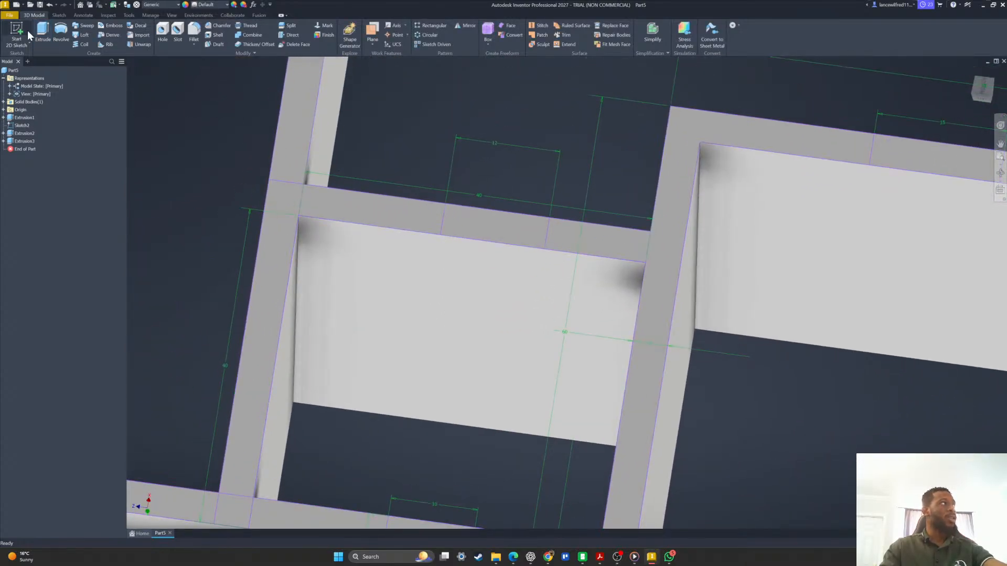
pyautogui.click(434, 319)
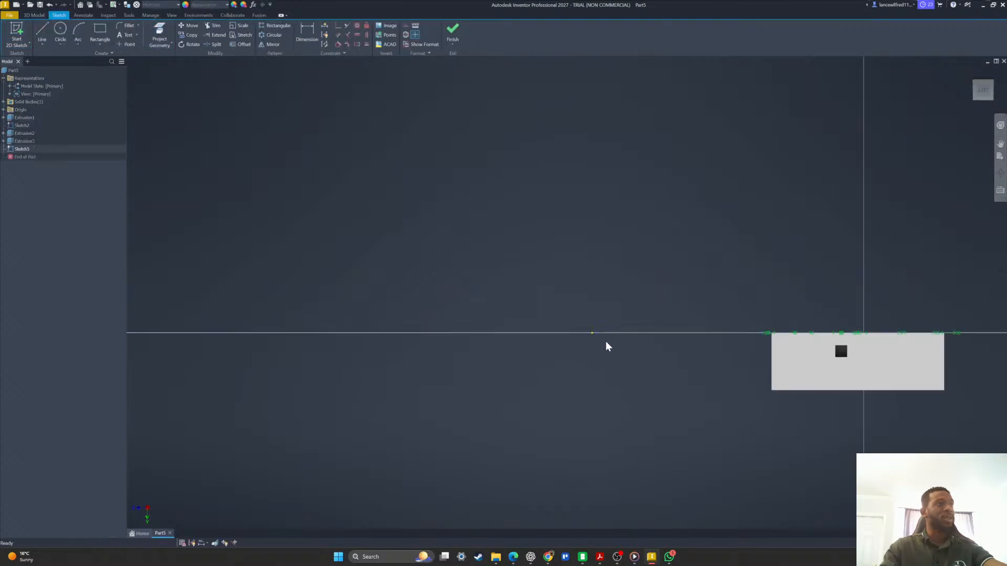
pyautogui.keyDown('shift'); pyautogui.moveTo(775, 495); pyautogui.dragTo(540, 370, button='middle'); pyautogui.keyUp('shift')
pyautogui.scroll(4, 684, 400)
# Place two sketch points on the wall face in line with the ends of the 12 mm opening.
pyautogui.click(159, 30)
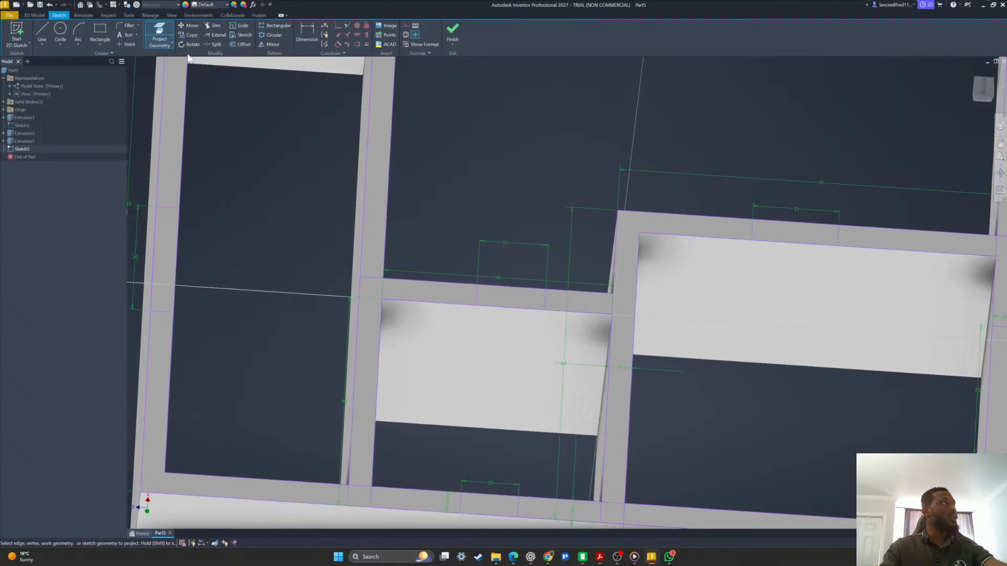
pyautogui.click(126, 44)
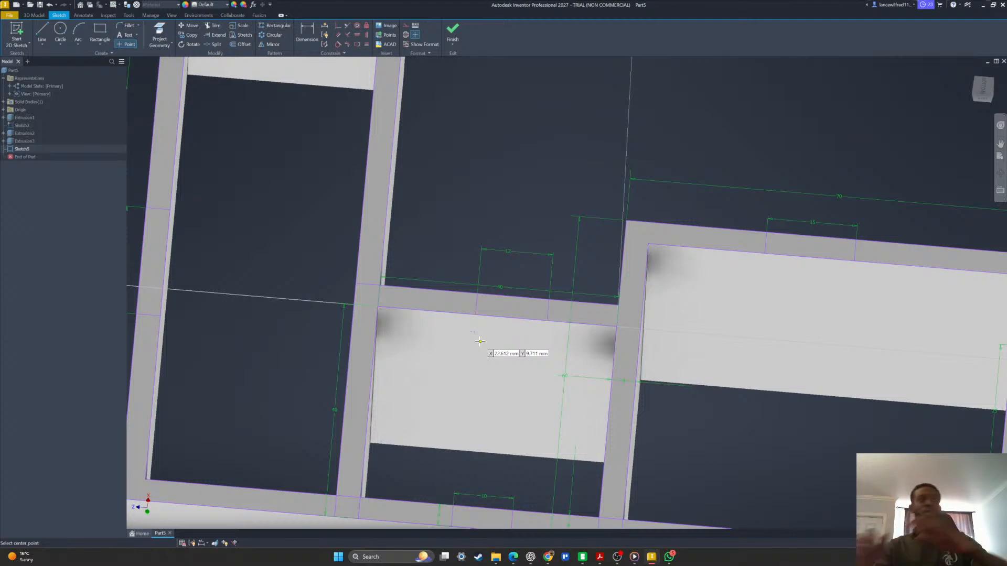
pyautogui.moveTo(483, 362)
pyautogui.keyDown('shift'); pyautogui.mouseDown(button='middle')
pyautogui.moveTo(544, 336)
pyautogui.moveTo(572, 339)
pyautogui.moveTo(535, 374)
pyautogui.moveTo(493, 340)
pyautogui.moveTo(621, 302)
pyautogui.moveTo(462, 261)
pyautogui.moveTo(634, 404)
pyautogui.mouseUp(button='middle'); pyautogui.keyUp('shift')
pyautogui.scroll(-3, 622, 301)
pyautogui.moveTo(670, 313)
pyautogui.keyDown('shift'); pyautogui.mouseDown(button='middle')
pyautogui.moveTo(648, 385)
pyautogui.moveTo(537, 371)
pyautogui.moveTo(580, 393)
pyautogui.moveTo(538, 385)
pyautogui.moveTo(516, 347)
pyautogui.moveTo(530, 338)
pyautogui.moveTo(498, 340)
pyautogui.moveTo(519, 307)
pyautogui.moveTo(510, 296)
pyautogui.mouseUp(button='middle'); pyautogui.keyUp('shift')
pyautogui.scroll(2, 557, 382)
pyautogui.click(551, 387)
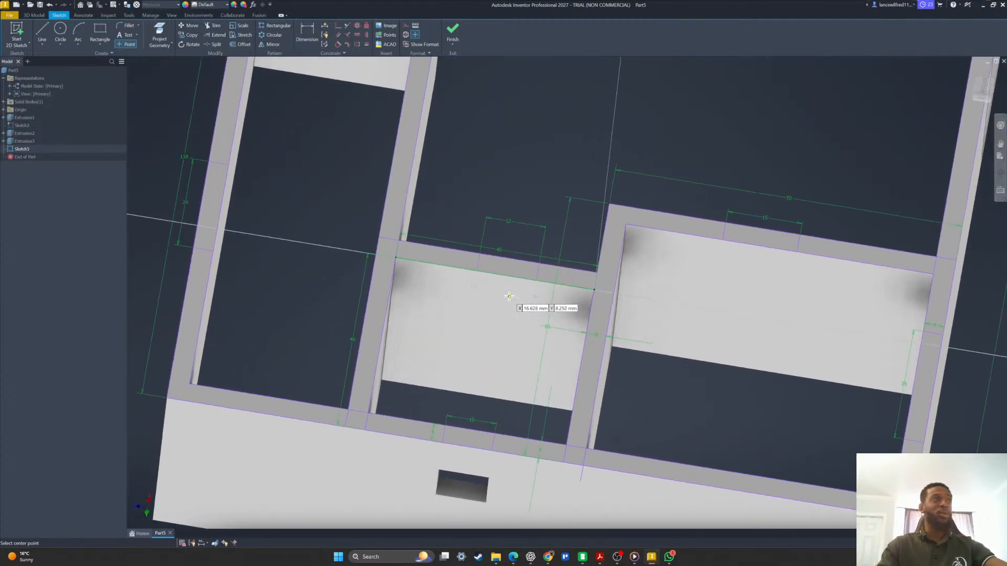
# Draw a 12 by 40 mm rectangle on the wall face, starting from a point aligned with the 12 mm opening.
pyautogui.keyDown('shift'); pyautogui.moveTo(436, 272); pyautogui.dragTo(157, 59, button='middle'); pyautogui.keyUp('shift')
pyautogui.click(101, 30)
pyautogui.keyDown('shift'); pyautogui.moveTo(504, 283); pyautogui.dragTo(555, 280, button='middle'); pyautogui.keyUp('shift')
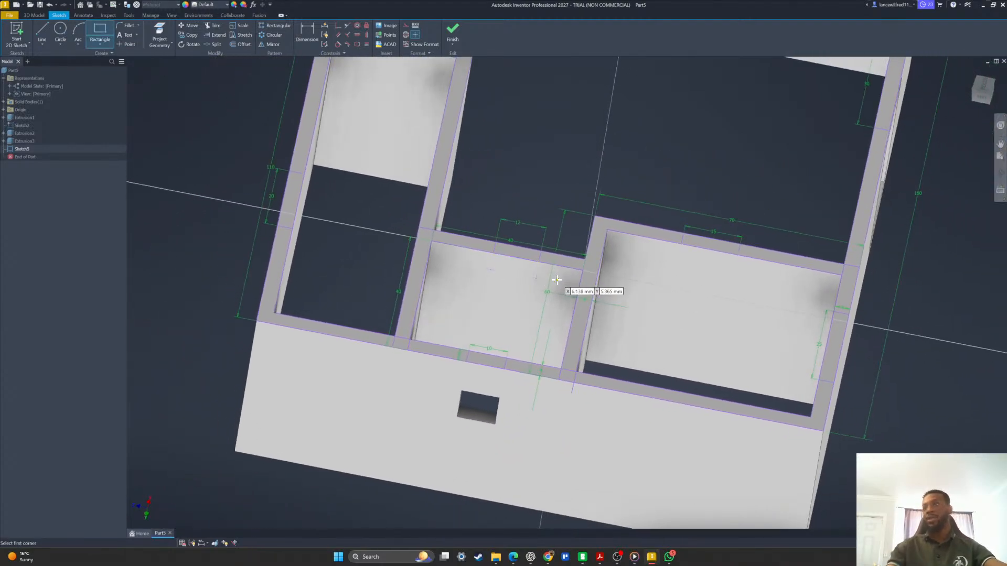
pyautogui.moveTo(556, 280)
pyautogui.keyDown('shift'); pyautogui.mouseDown(button='middle')
pyautogui.moveTo(498, 263)
pyautogui.moveTo(522, 287)
pyautogui.moveTo(496, 274)
pyautogui.moveTo(526, 258)
pyautogui.moveTo(542, 276)
pyautogui.moveTo(553, 251)
pyautogui.moveTo(488, 288)
pyautogui.moveTo(510, 284)
pyautogui.moveTo(513, 317)
pyautogui.moveTo(478, 352)
pyautogui.moveTo(462, 320)
pyautogui.moveTo(445, 318)
pyautogui.mouseUp(button='middle'); pyautogui.keyUp('shift')
pyautogui.scroll(-4, 458, 314)
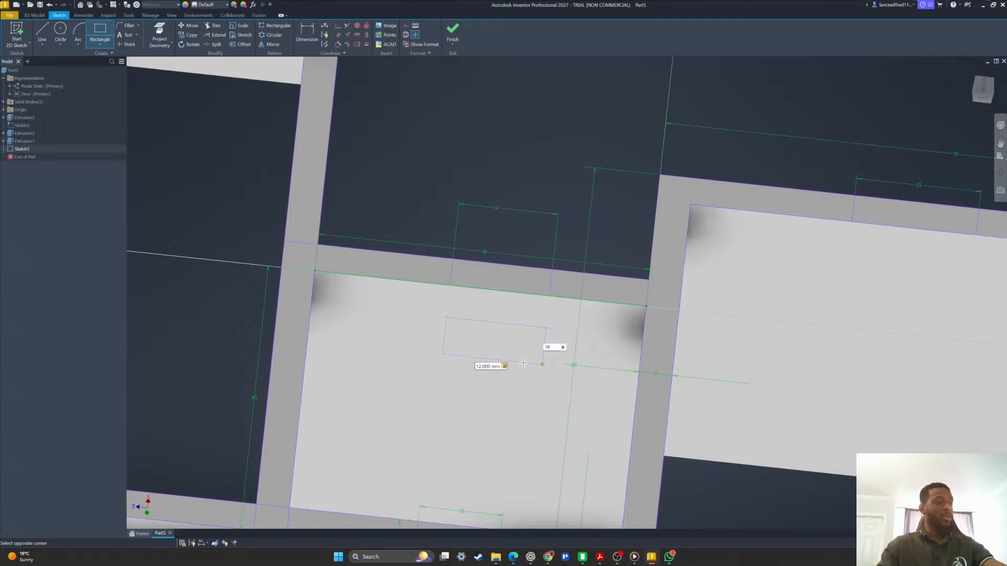
pyautogui.keyDown('shift'); pyautogui.moveTo(520, 363); pyautogui.dragTo(646, 463, button='middle'); pyautogui.keyUp('shift')
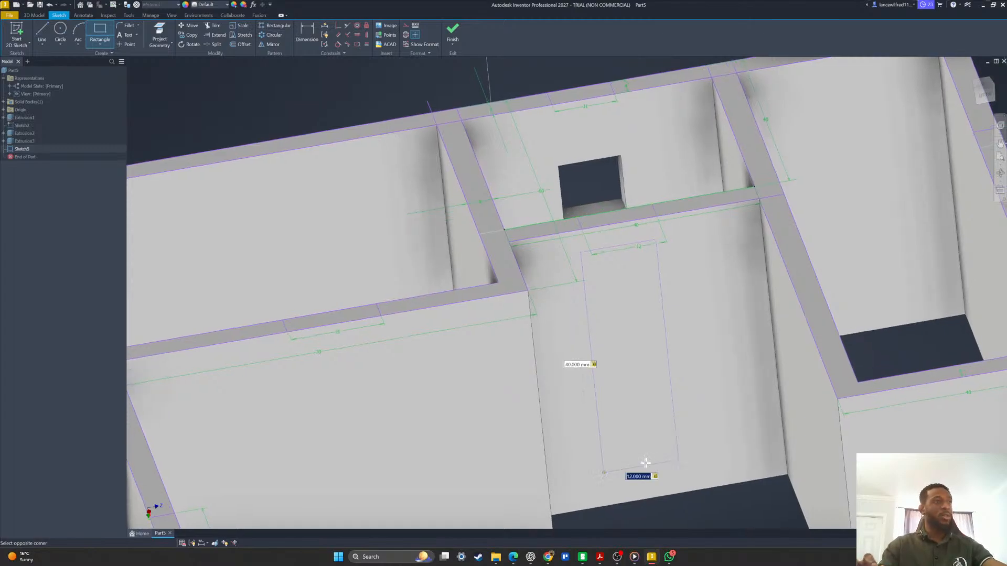
pyautogui.keyDown('shift'); pyautogui.moveTo(646, 464); pyautogui.dragTo(530, 324, button='middle'); pyautogui.keyUp('shift')
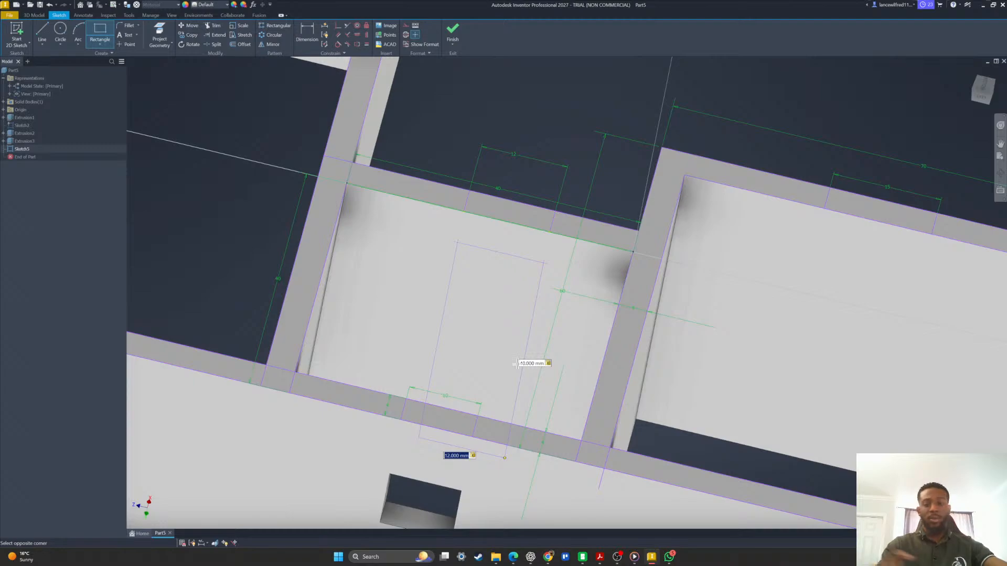
pyautogui.press('Return')
pyautogui.moveTo(449, 328)
pyautogui.keyDown('shift'); pyautogui.mouseDown(button='middle')
pyautogui.moveTo(703, 303)
pyautogui.moveTo(992, 346)
pyautogui.mouseUp(button='middle'); pyautogui.keyUp('shift')
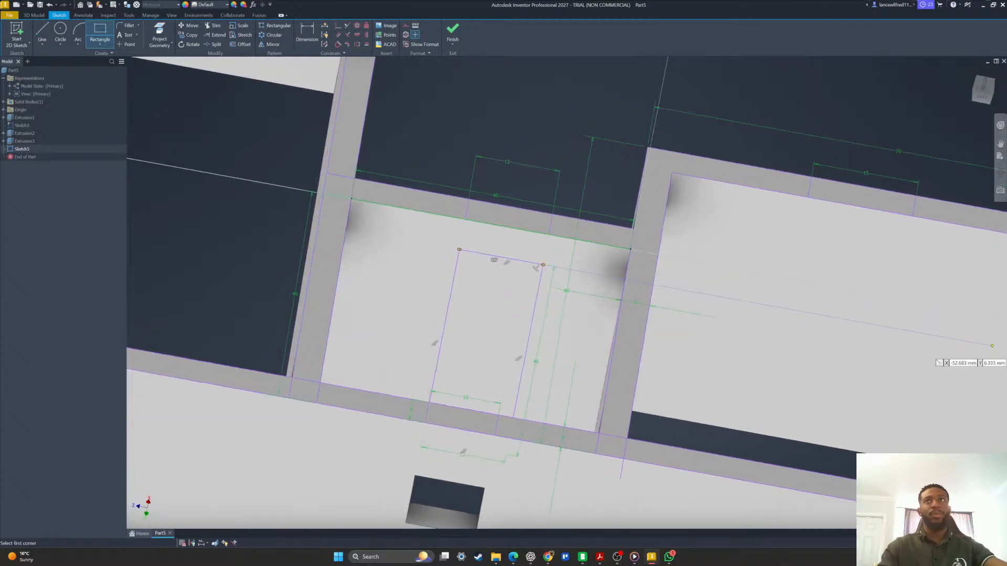
pyautogui.moveTo(561, 511)
pyautogui.keyDown('shift'); pyautogui.mouseDown(button='middle')
pyautogui.moveTo(454, 376)
pyautogui.moveTo(565, 387)
pyautogui.moveTo(465, 335)
pyautogui.moveTo(561, 447)
pyautogui.moveTo(527, 194)
pyautogui.mouseUp(button='middle'); pyautogui.keyUp('shift')
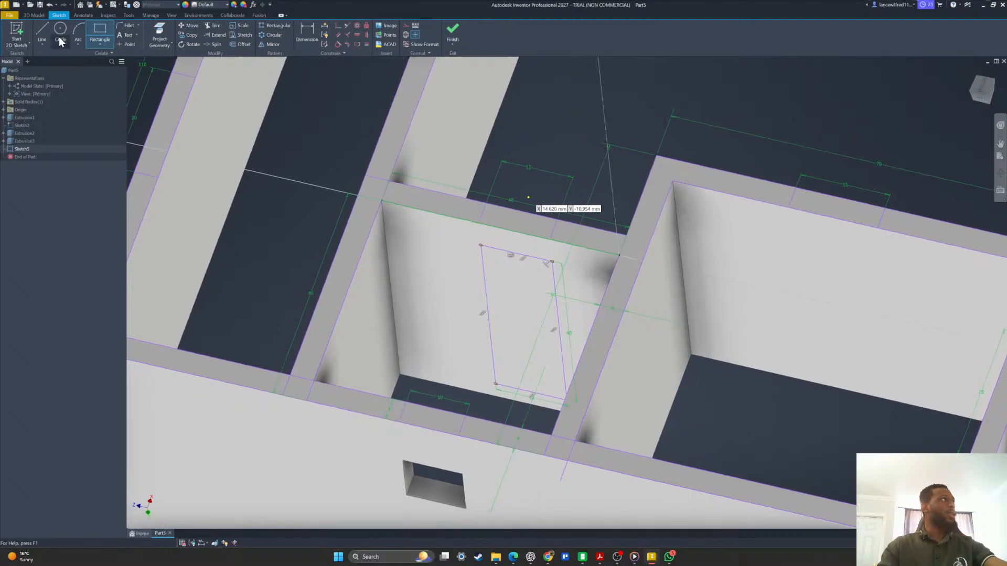
# Extrude the 12 by 40 mm rectangle 4 mm into the wall as a cut.
pyautogui.click(34, 15)
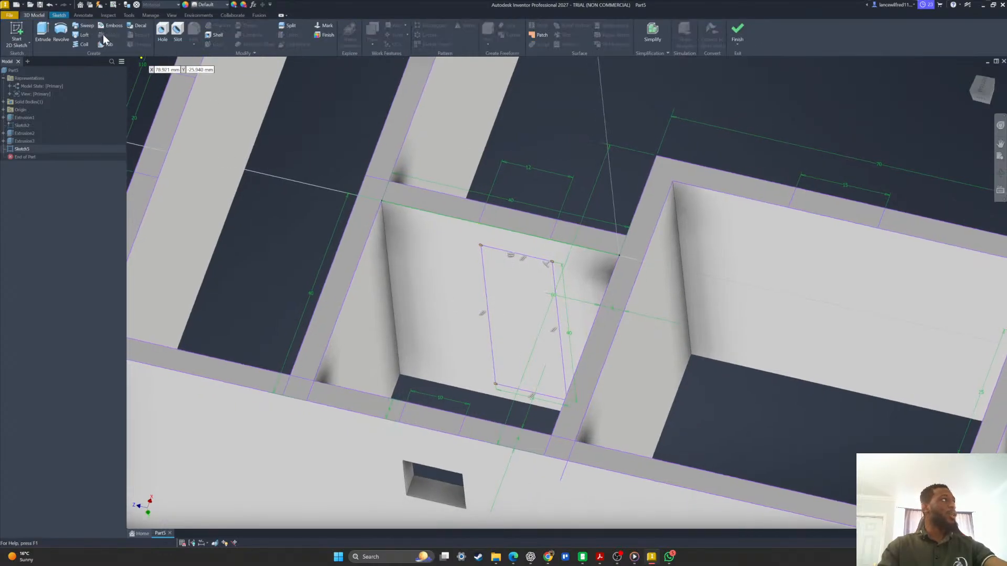
pyautogui.click(50, 28)
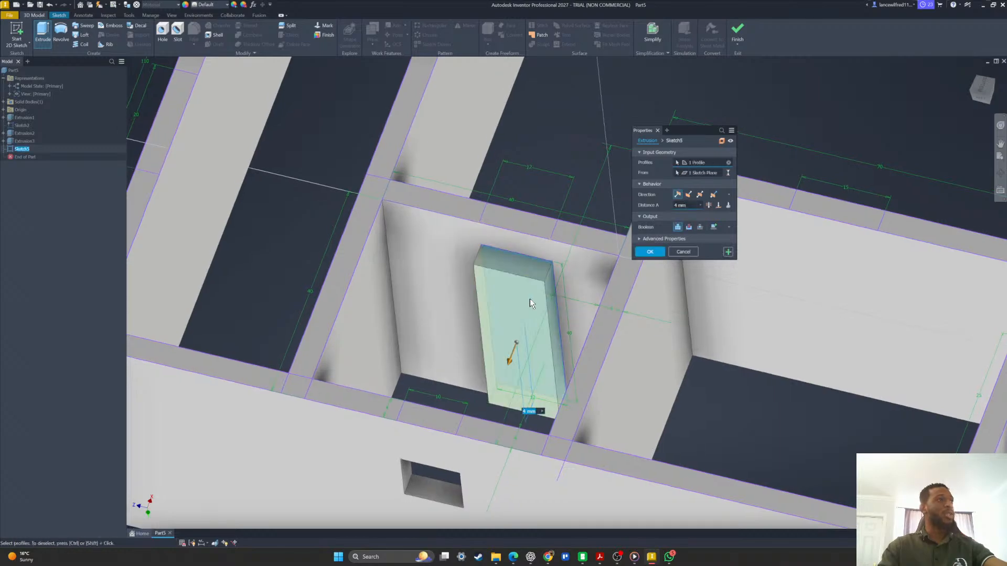
pyautogui.moveTo(607, 273)
pyautogui.keyDown('shift'); pyautogui.mouseDown(button='middle')
pyautogui.moveTo(625, 266)
pyautogui.moveTo(581, 265)
pyautogui.moveTo(599, 280)
pyautogui.moveTo(613, 273)
pyautogui.mouseUp(button='middle'); pyautogui.keyUp('shift')
pyautogui.click(689, 228)
pyautogui.click(649, 251)
# Create a new sketch on the room-side face of the wall containing the 15 mm opening.
pyautogui.keyDown('shift'); pyautogui.moveTo(472, 273); pyautogui.dragTo(627, 248, button='middle'); pyautogui.keyUp('shift')
pyautogui.click(19, 31)
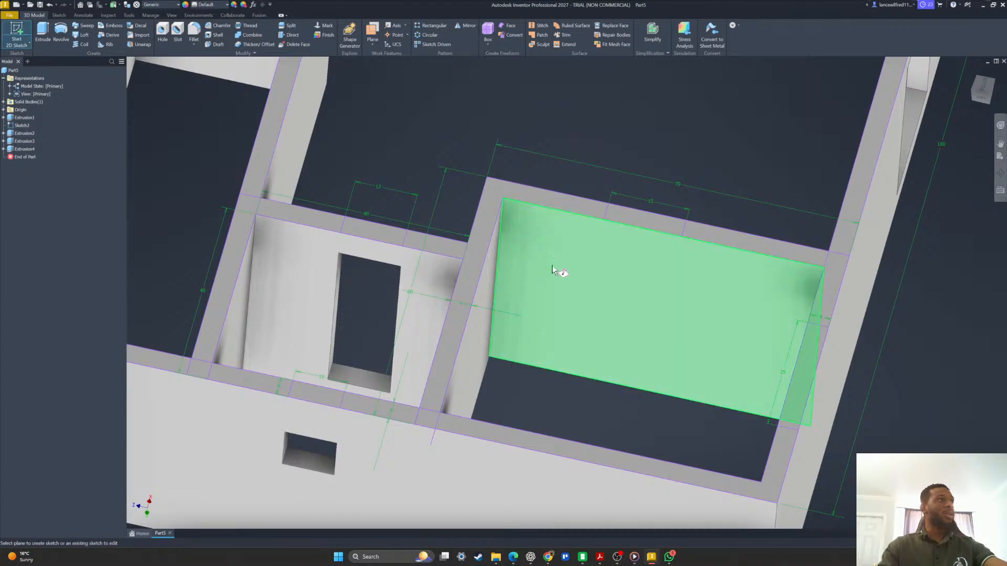
pyautogui.click(557, 271)
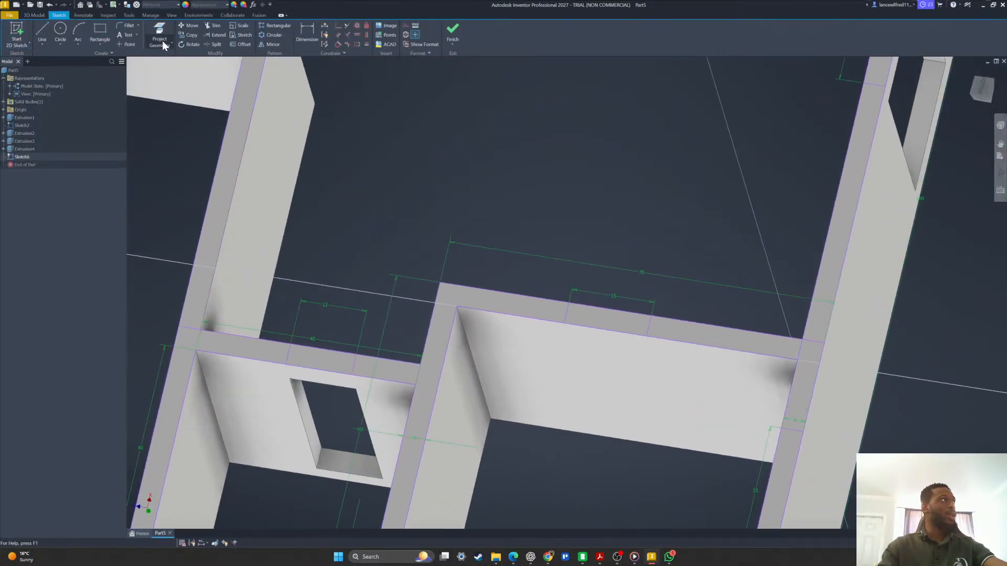
pyautogui.click(160, 42)
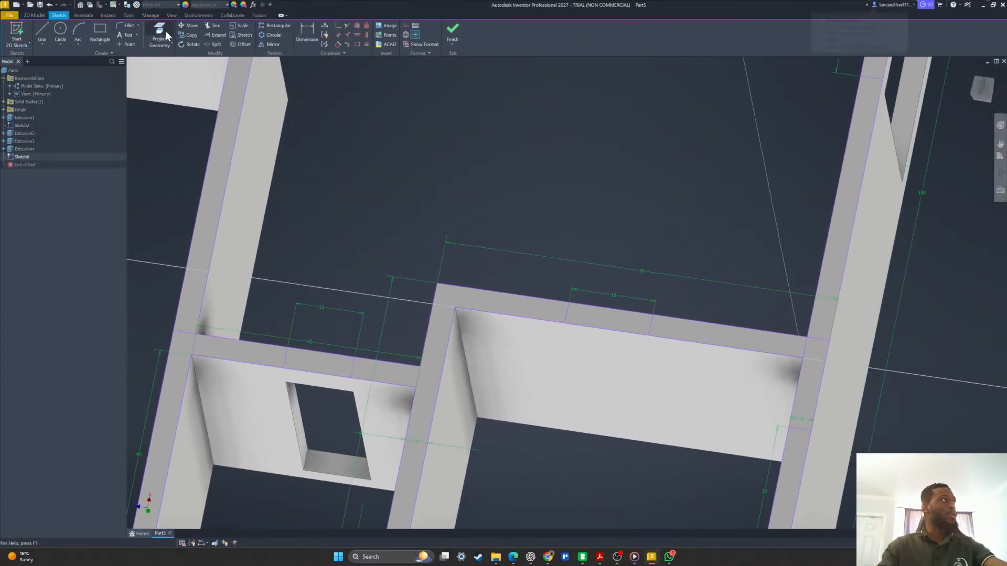
pyautogui.click(649, 326)
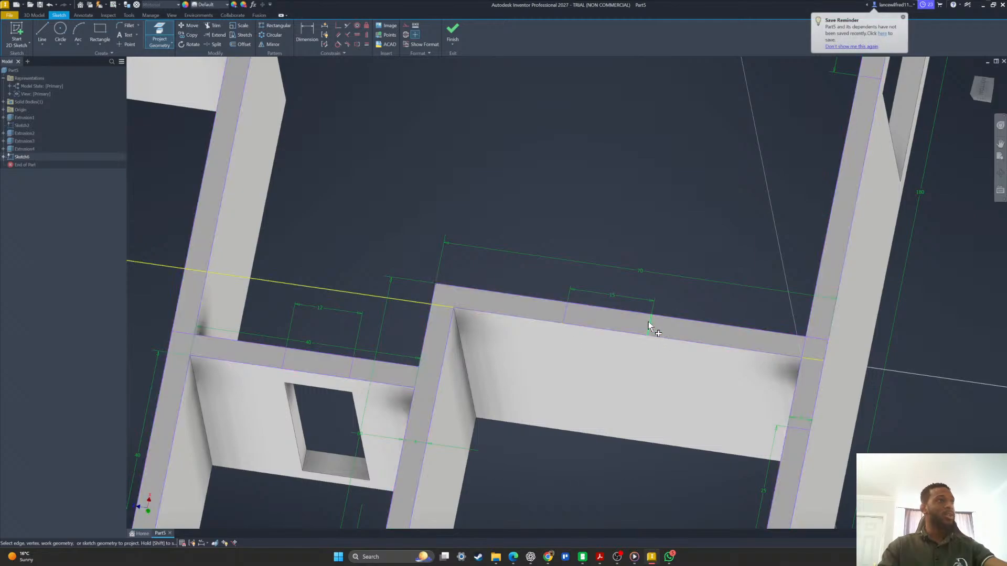
pyautogui.click(49, 5)
pyautogui.click(159, 35)
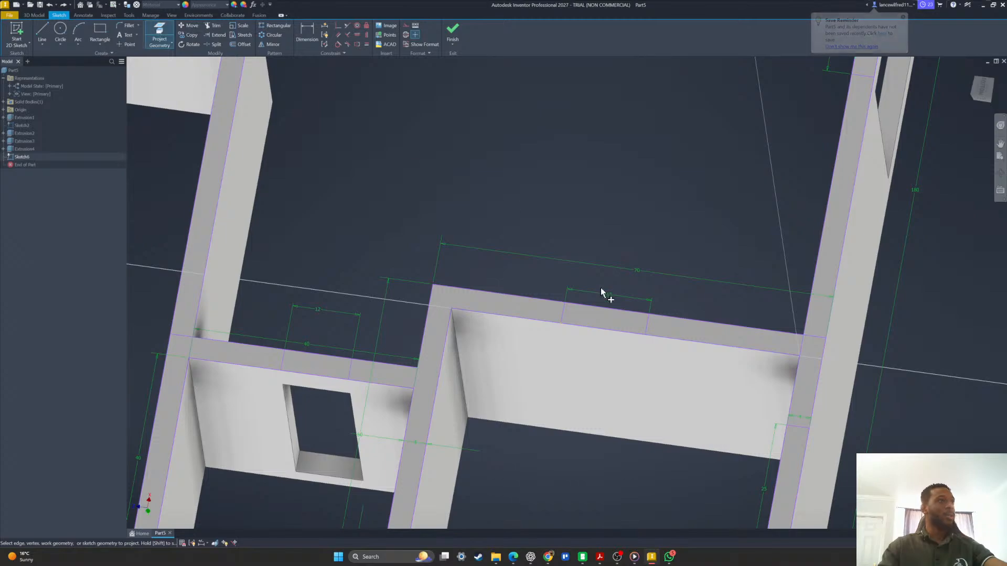
pyautogui.click(636, 326)
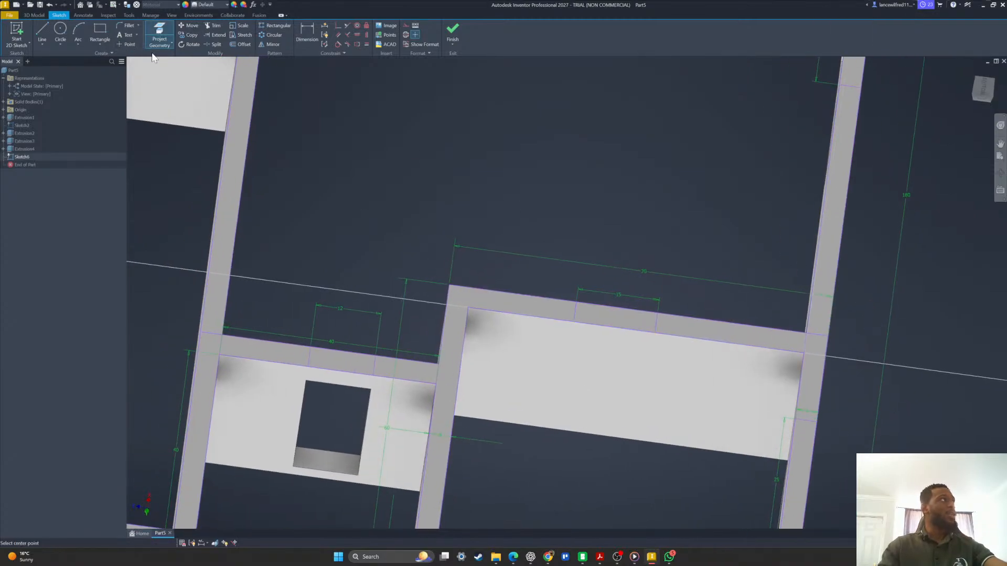
# Place two sketch points in line with the 15 mm opening's ends and draw a 15 by 40 mm rectangle from one of them.
pyautogui.click(127, 44)
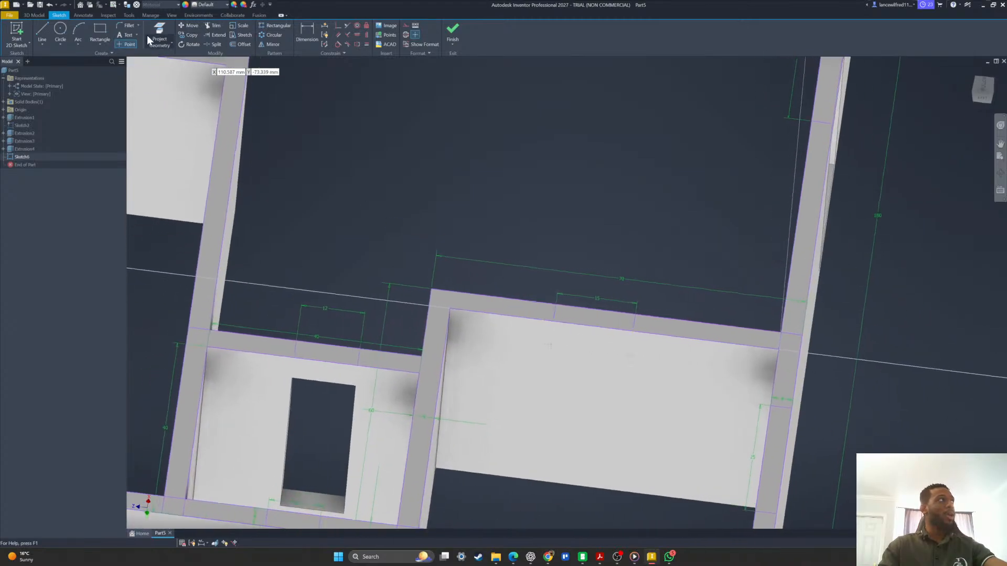
pyautogui.press('r')
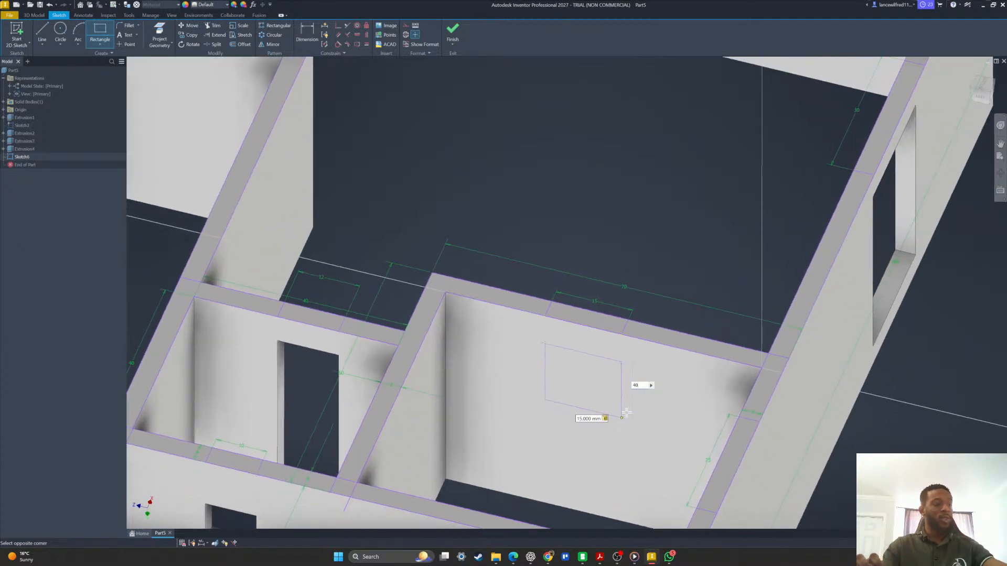
pyautogui.press('Tab')
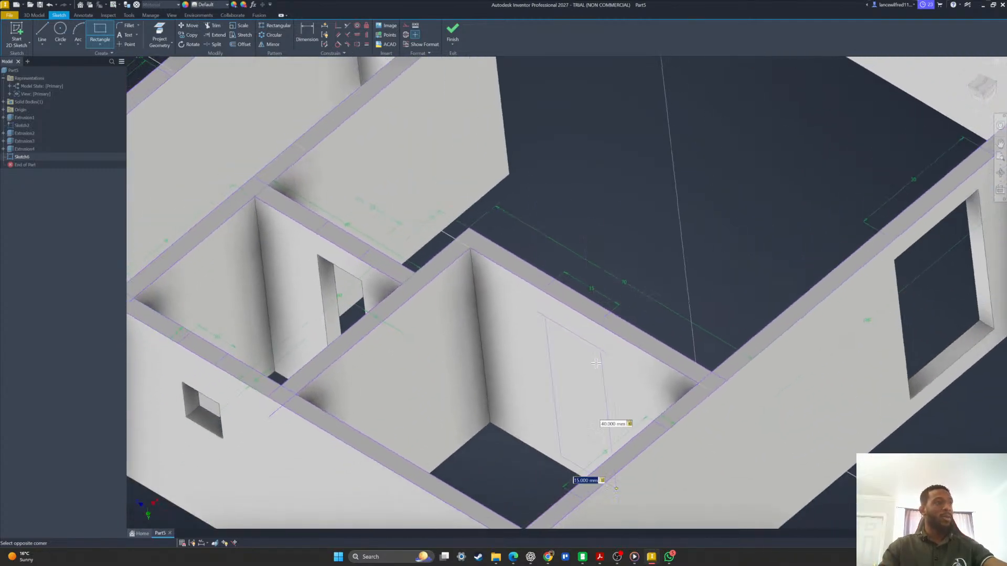
pyautogui.press('Return')
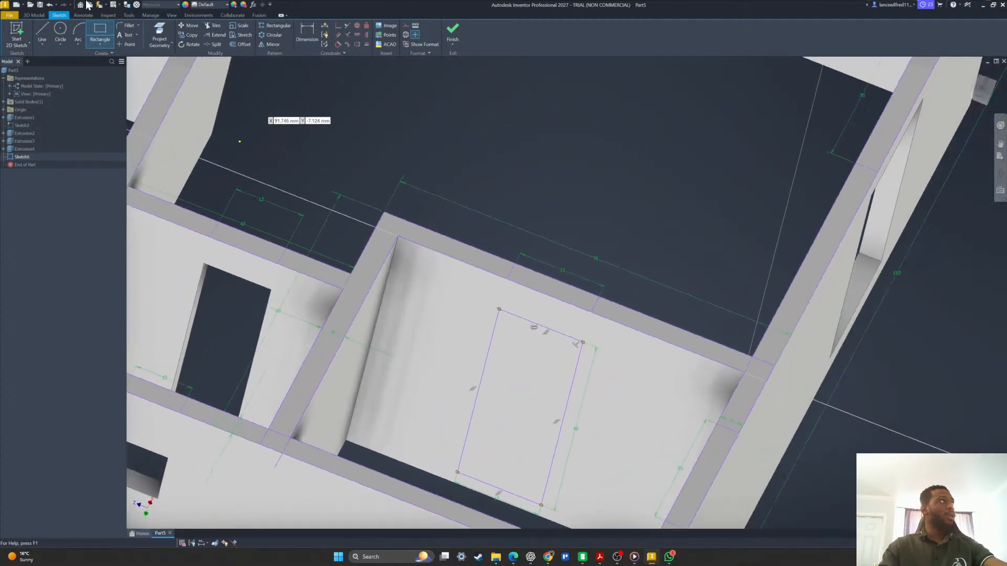
# Extrude the 15 by 40 mm rectangle 4 mm into the wall as a cut.
pyautogui.click(39, 16)
pyautogui.click(42, 33)
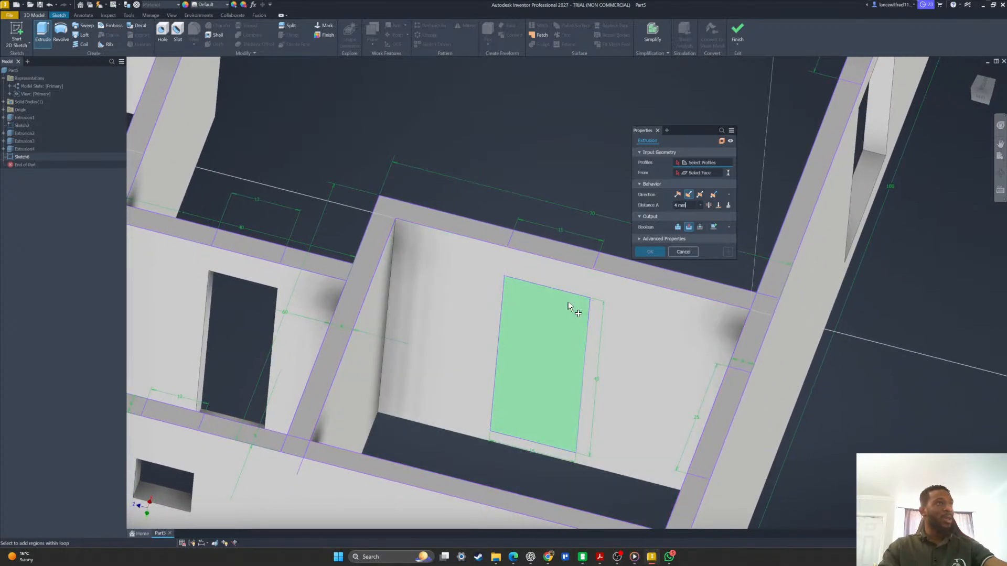
pyautogui.click(548, 328)
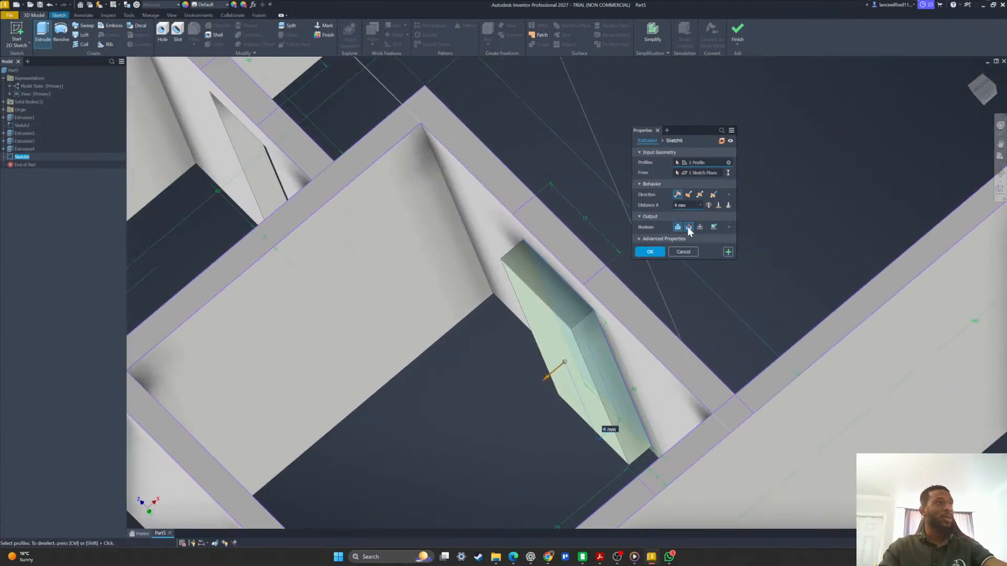
pyautogui.click(688, 226)
pyautogui.moveTo(576, 299)
pyautogui.keyDown('shift'); pyautogui.mouseDown(button='middle')
pyautogui.moveTo(592, 285)
pyautogui.moveTo(577, 323)
pyautogui.moveTo(568, 290)
pyautogui.moveTo(536, 336)
pyautogui.moveTo(455, 326)
pyautogui.moveTo(474, 307)
pyautogui.moveTo(493, 320)
pyautogui.mouseUp(button='middle'); pyautogui.keyUp('shift')
pyautogui.click(658, 253)
# Create a new sketch on the outer face of the long exterior wall that contains two marked openings.
pyautogui.scroll(4, 547, 294)
pyautogui.scroll(2, 536, 335)
pyautogui.scroll(-2, 536, 336)
pyautogui.keyDown('shift'); pyautogui.moveTo(533, 384); pyautogui.dragTo(409, 325, button='middle'); pyautogui.keyUp('shift')
pyautogui.scroll(-1, 399, 309)
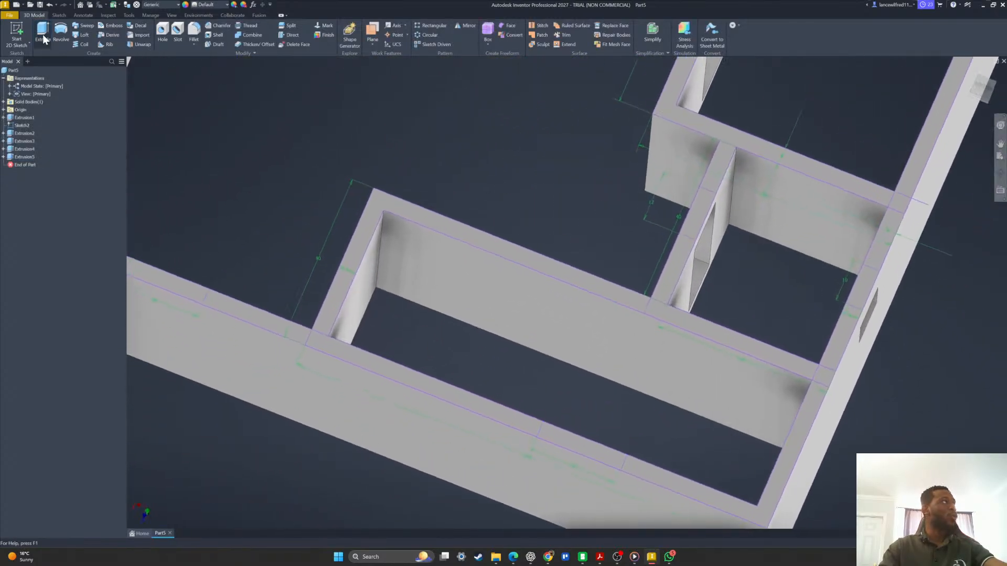
pyautogui.keyDown('shift'); pyautogui.moveTo(335, 252); pyautogui.dragTo(315, 210, button='middle'); pyautogui.keyUp('shift')
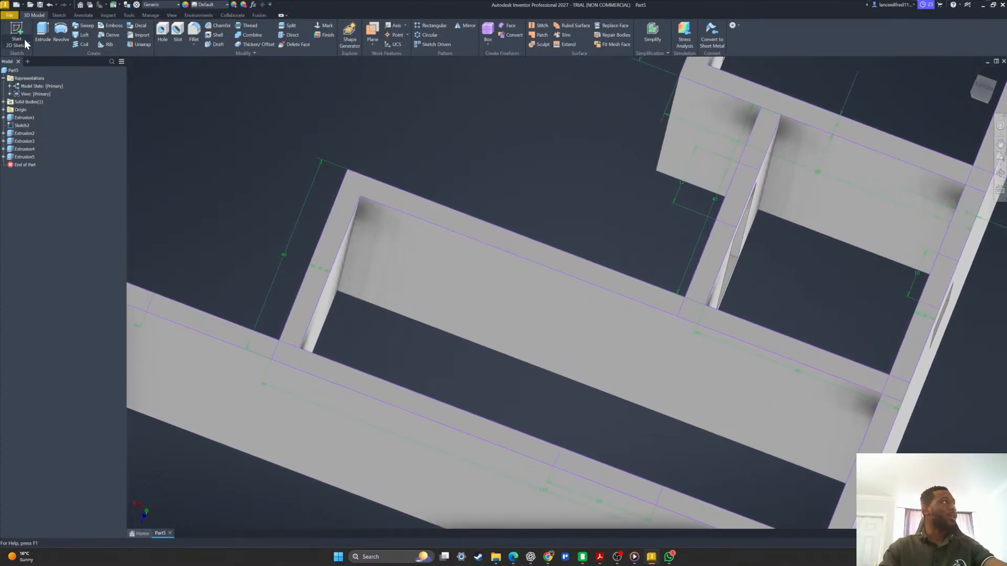
pyautogui.click(22, 38)
pyautogui.moveTo(315, 273)
pyautogui.keyDown('shift'); pyautogui.mouseDown(button='middle')
pyautogui.moveTo(344, 302)
pyautogui.moveTo(629, 445)
pyautogui.mouseUp(button='middle'); pyautogui.keyUp('shift')
pyautogui.click(630, 445)
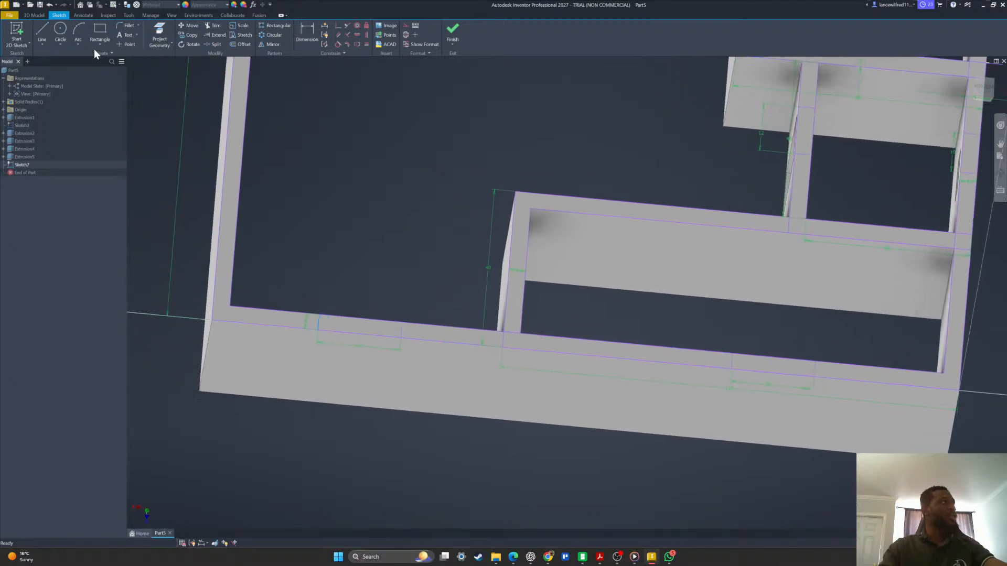
pyautogui.click(122, 45)
pyautogui.keyDown('shift'); pyautogui.moveTo(325, 346); pyautogui.dragTo(268, 324, button='middle'); pyautogui.keyUp('shift')
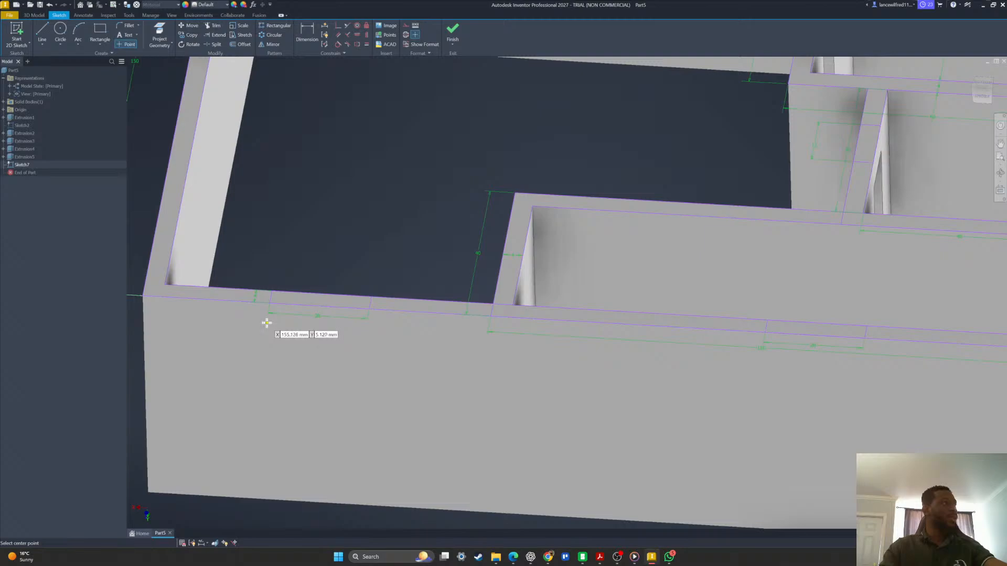
pyautogui.keyDown('shift'); pyautogui.moveTo(364, 328); pyautogui.dragTo(718, 346, button='middle'); pyautogui.keyUp('shift')
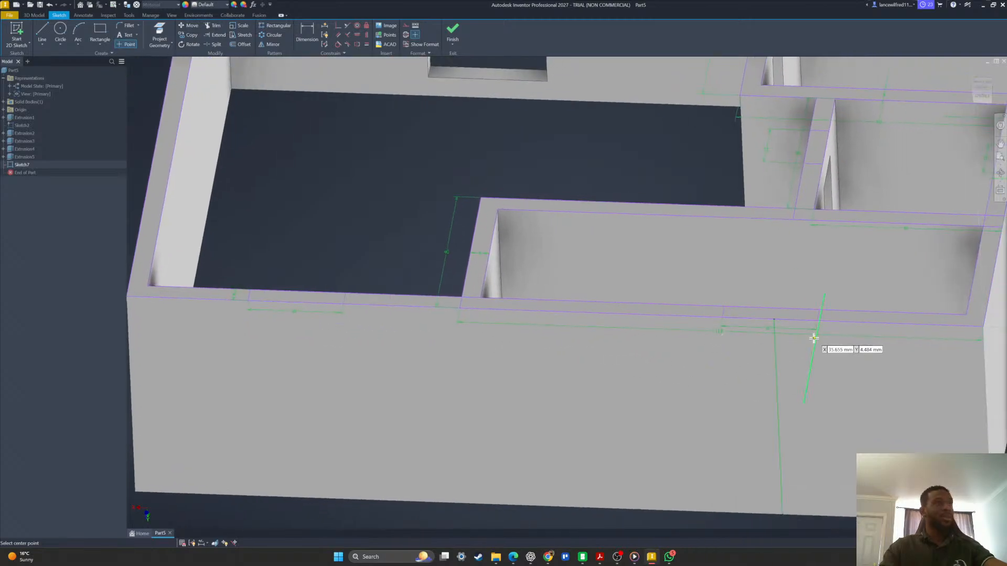
pyautogui.keyDown('shift'); pyautogui.moveTo(810, 340); pyautogui.dragTo(815, 337, button='middle'); pyautogui.keyUp('shift')
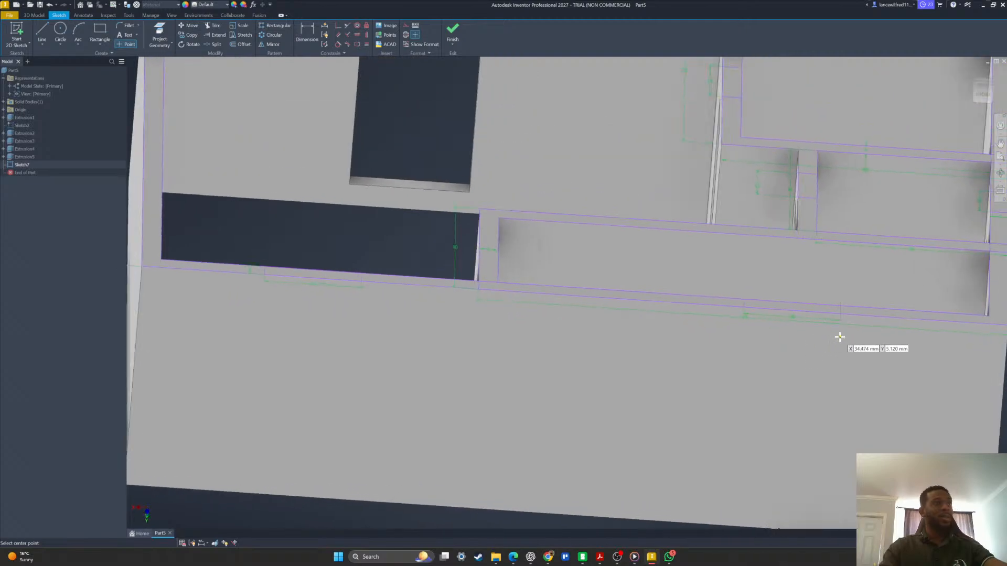
pyautogui.keyDown('shift'); pyautogui.moveTo(504, 223); pyautogui.dragTo(335, 203, button='middle'); pyautogui.keyUp('shift')
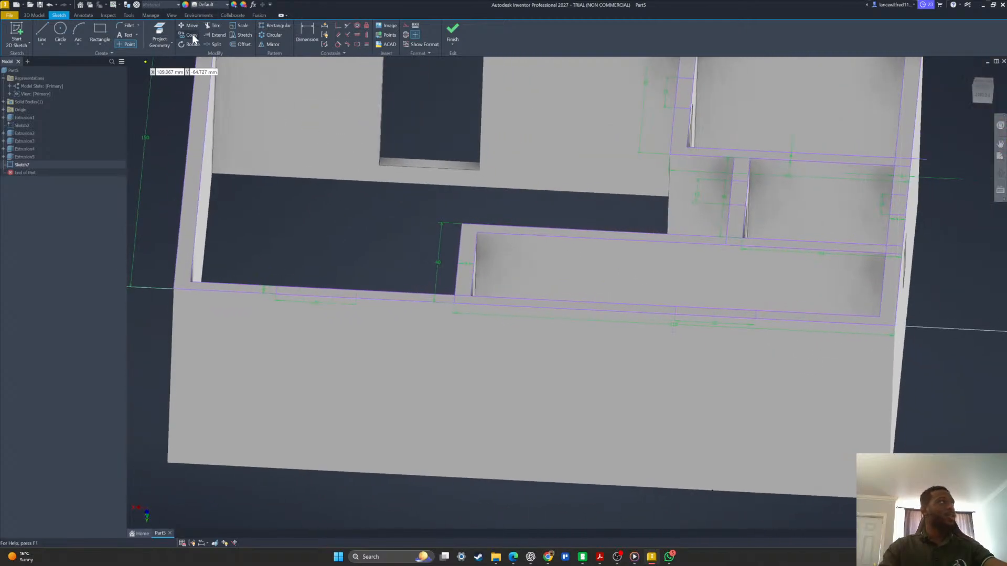
# Draw a 20 by 30 mm rectangle on the exterior wall's outer face, beneath the marked opening nearest the large room's corner.
pyautogui.click(101, 31)
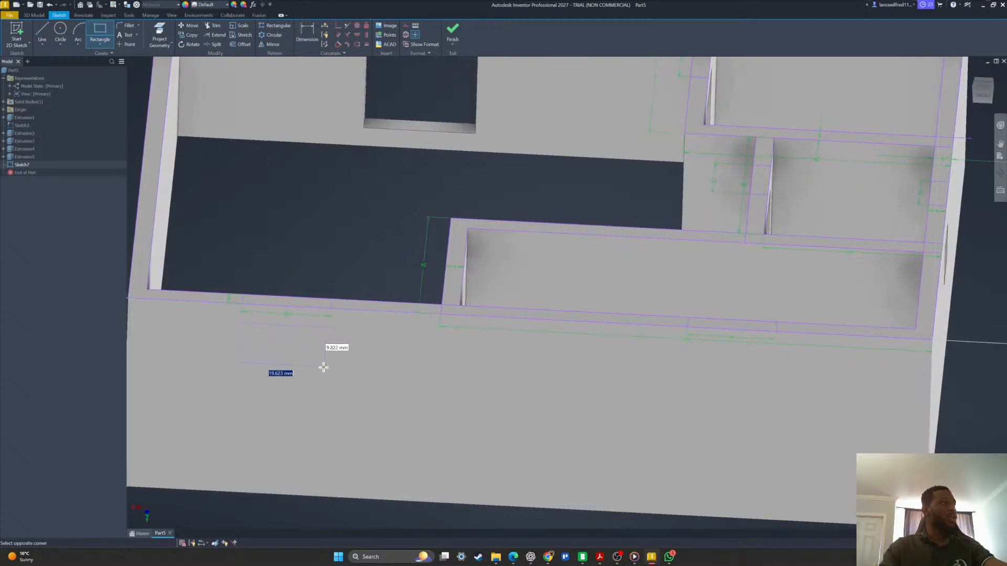
pyautogui.write('20')
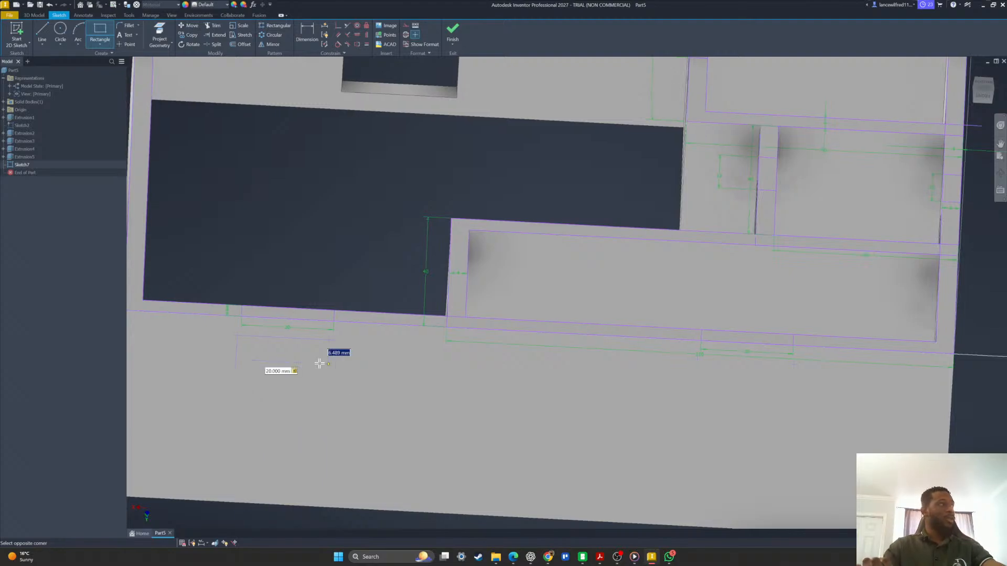
pyautogui.press('Tab')
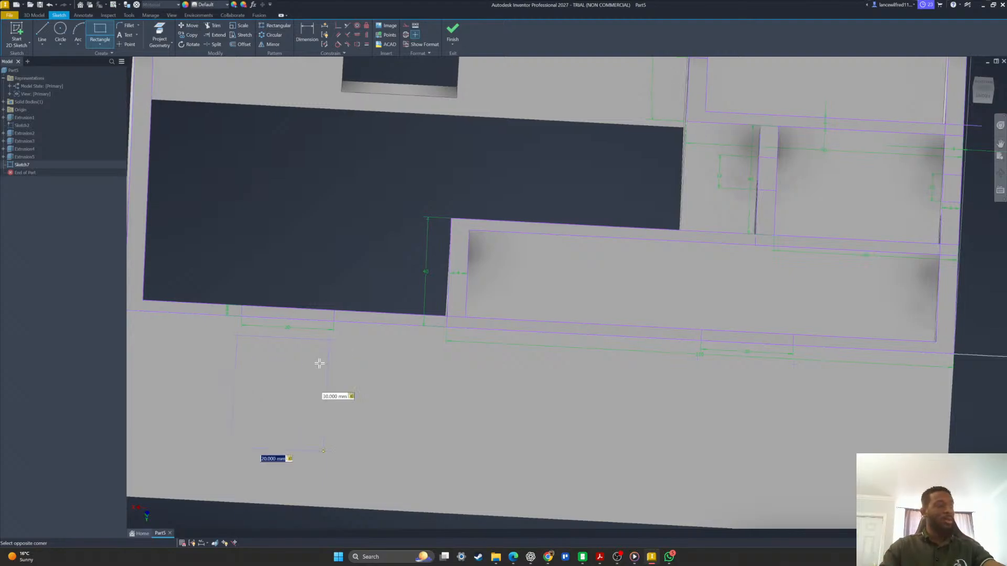
pyautogui.keyDown('shift'); pyautogui.moveTo(295, 405); pyautogui.dragTo(322, 406, button='middle'); pyautogui.keyUp('shift')
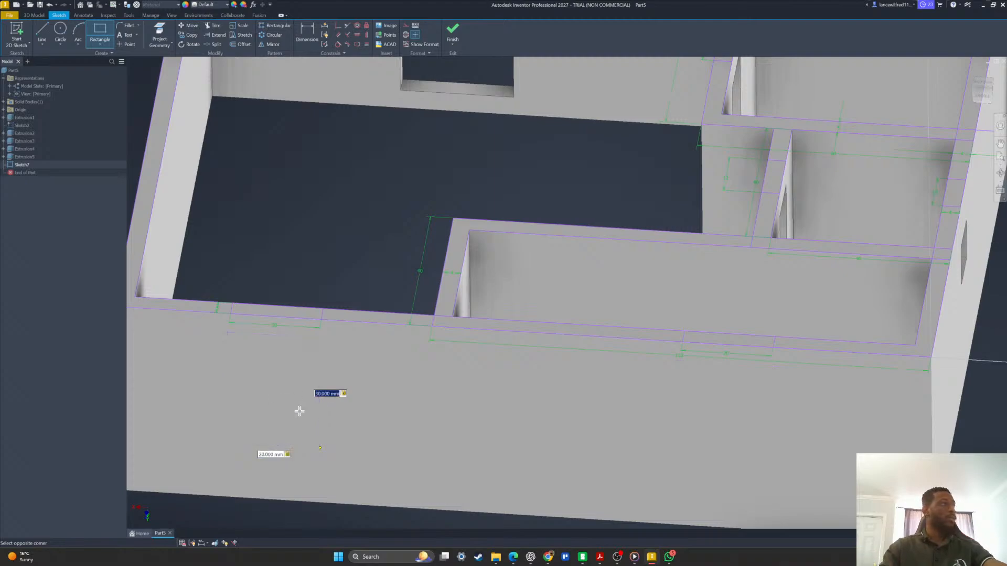
pyautogui.press('Return')
pyautogui.keyDown('shift'); pyautogui.moveTo(299, 411); pyautogui.dragTo(315, 270, button='middle'); pyautogui.keyUp('shift')
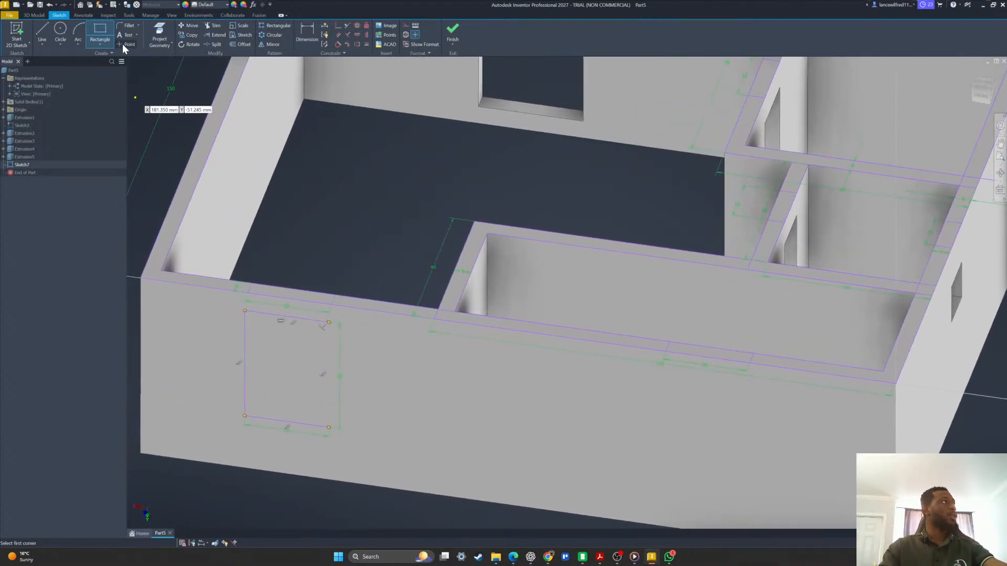
# Extrude the 20 by 30 mm rectangle 4 mm into the exterior wall as a cut.
pyautogui.click(159, 36)
pyautogui.click(34, 15)
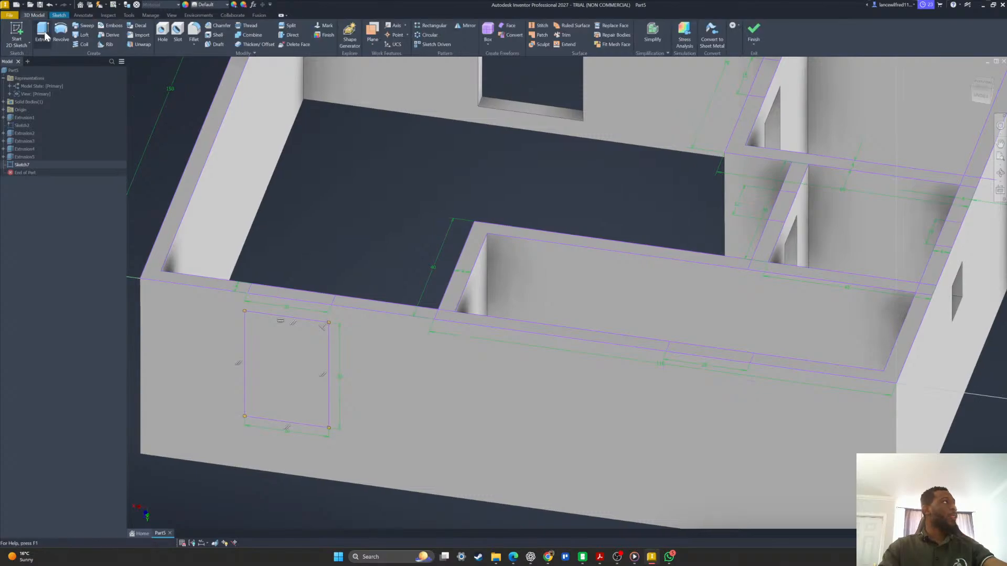
pyautogui.press('e')
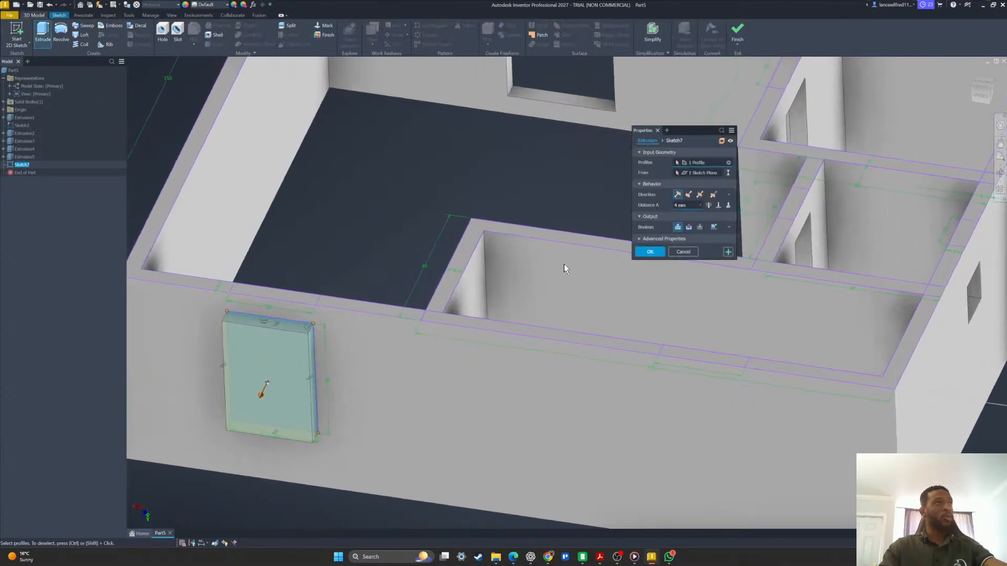
pyautogui.scroll(-2, 564, 264)
pyautogui.click(649, 253)
pyautogui.keyDown('shift'); pyautogui.moveTo(640, 268); pyautogui.dragTo(641, 347, button='middle'); pyautogui.keyUp('shift')
# Reopen the window cut's sketch and draw a 20 by 25 mm rectangle beneath the wall's other marked opening.
pyautogui.click(4, 165)
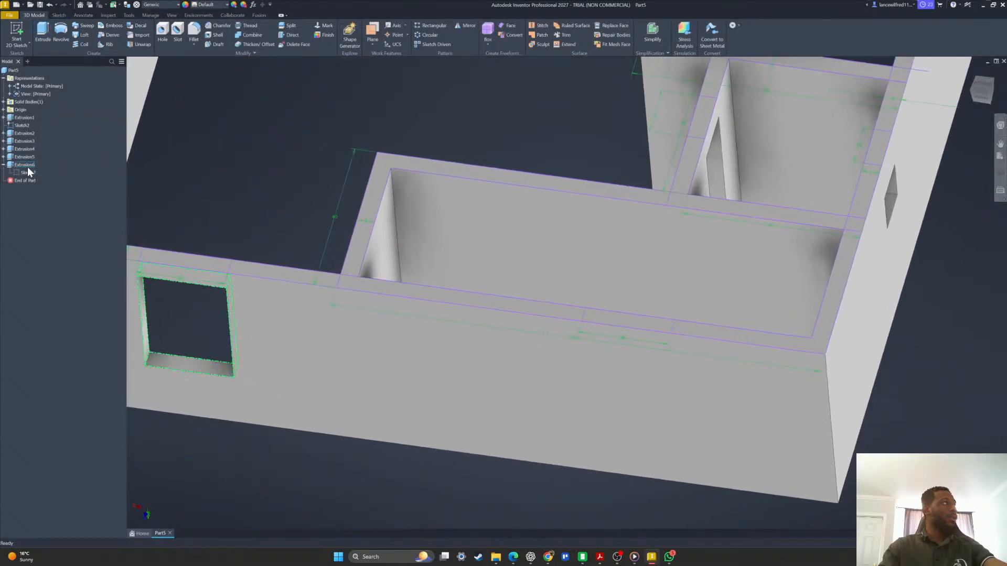
pyautogui.doubleClick(25, 172)
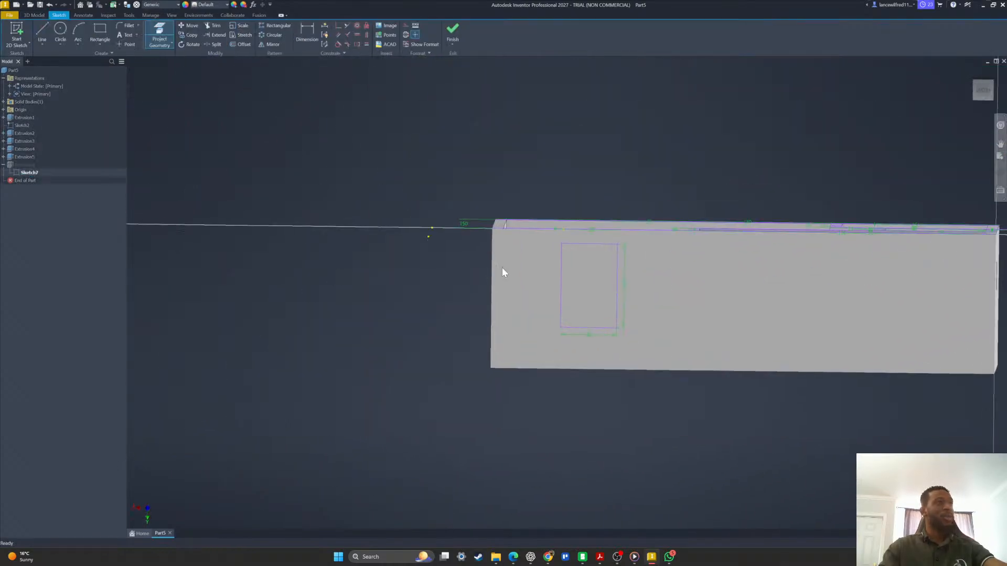
pyautogui.moveTo(504, 270)
pyautogui.keyDown('shift'); pyautogui.mouseDown(button='middle')
pyautogui.moveTo(808, 257)
pyautogui.moveTo(694, 282)
pyautogui.moveTo(312, 153)
pyautogui.moveTo(565, 299)
pyautogui.moveTo(267, 247)
pyautogui.moveTo(627, 263)
pyautogui.moveTo(767, 281)
pyautogui.moveTo(497, 313)
pyautogui.moveTo(543, 344)
pyautogui.moveTo(609, 340)
pyautogui.moveTo(732, 294)
pyautogui.moveTo(245, 273)
pyautogui.moveTo(182, 70)
pyautogui.moveTo(281, 58)
pyautogui.mouseUp(button='middle'); pyautogui.keyUp('shift')
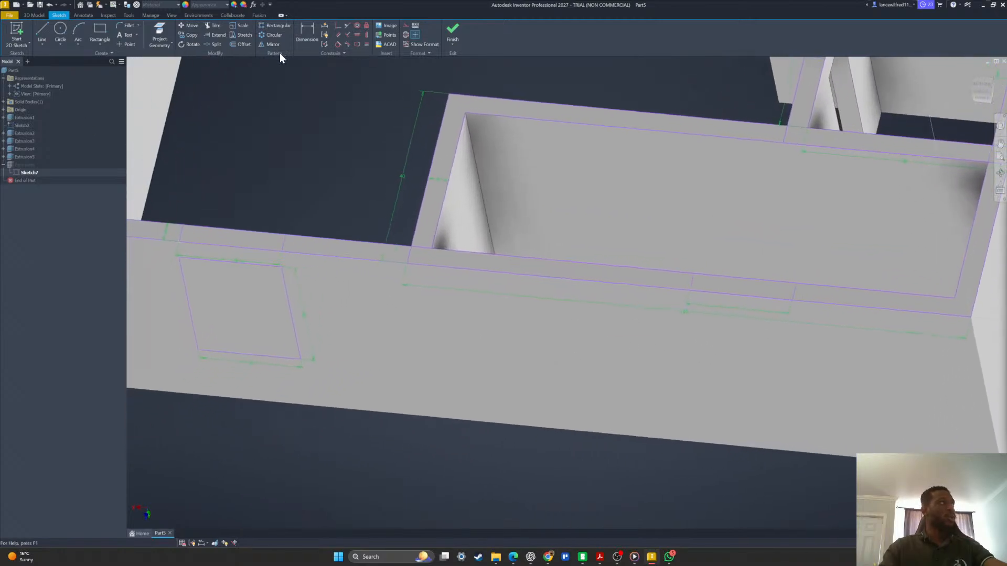
pyautogui.click(104, 33)
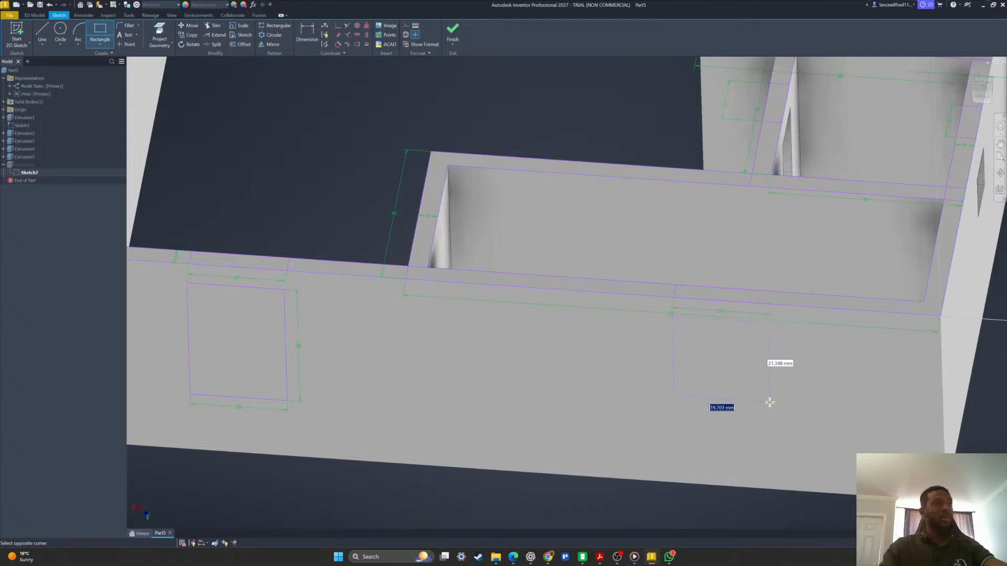
pyautogui.write('20')
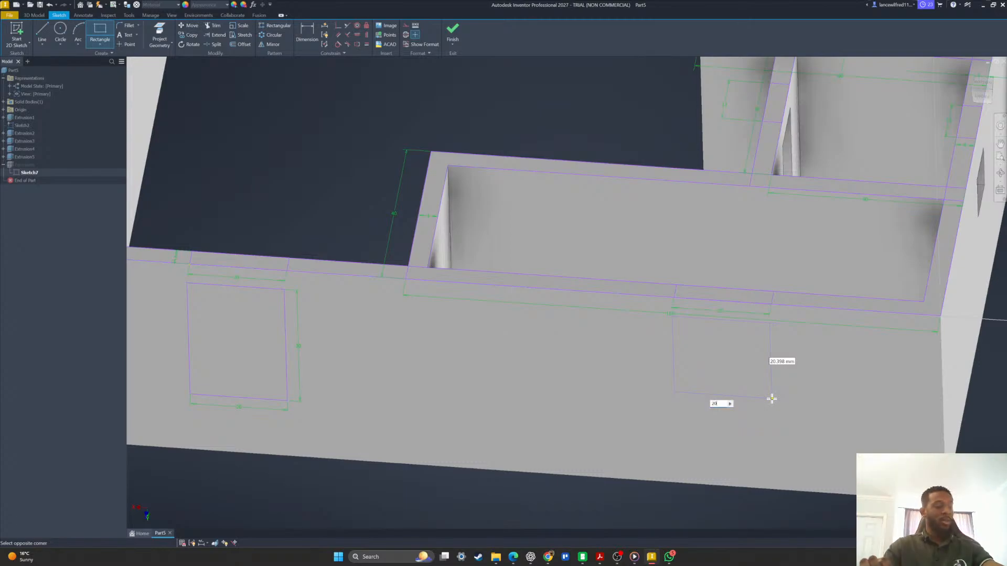
pyautogui.press('Tab')
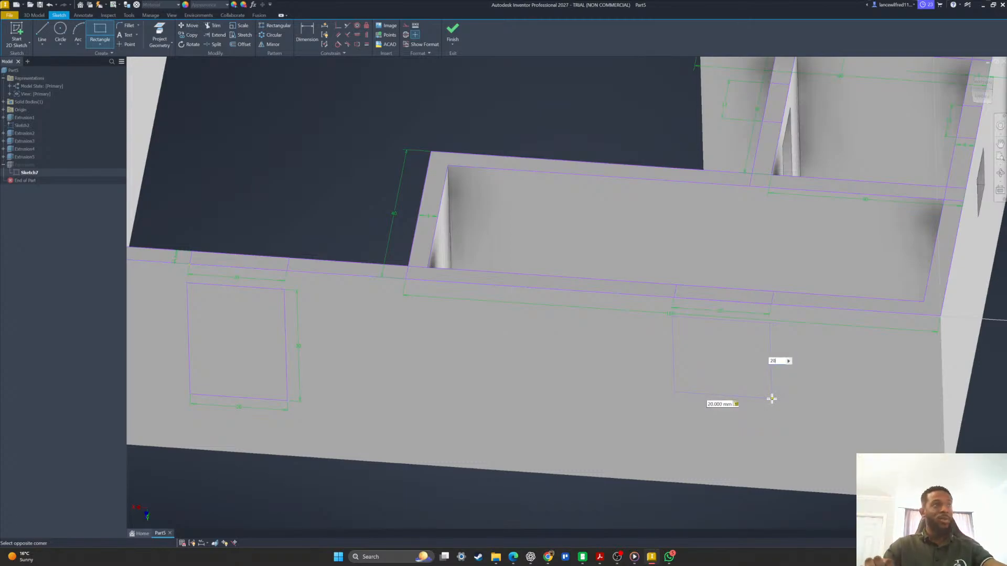
pyautogui.write('20')
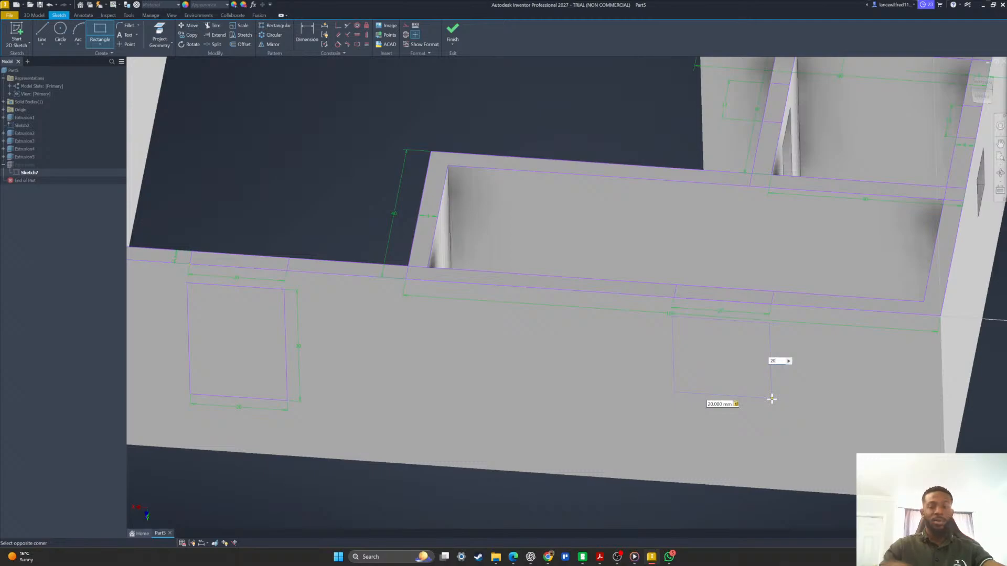
pyautogui.press('BackSpace')
pyautogui.write('5')
pyautogui.press('Tab')
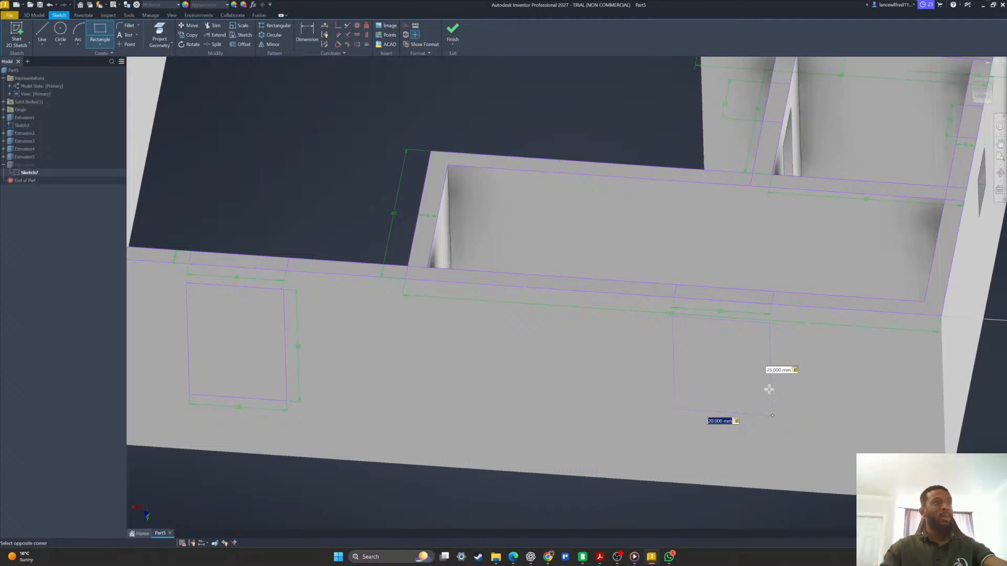
pyautogui.click(769, 389)
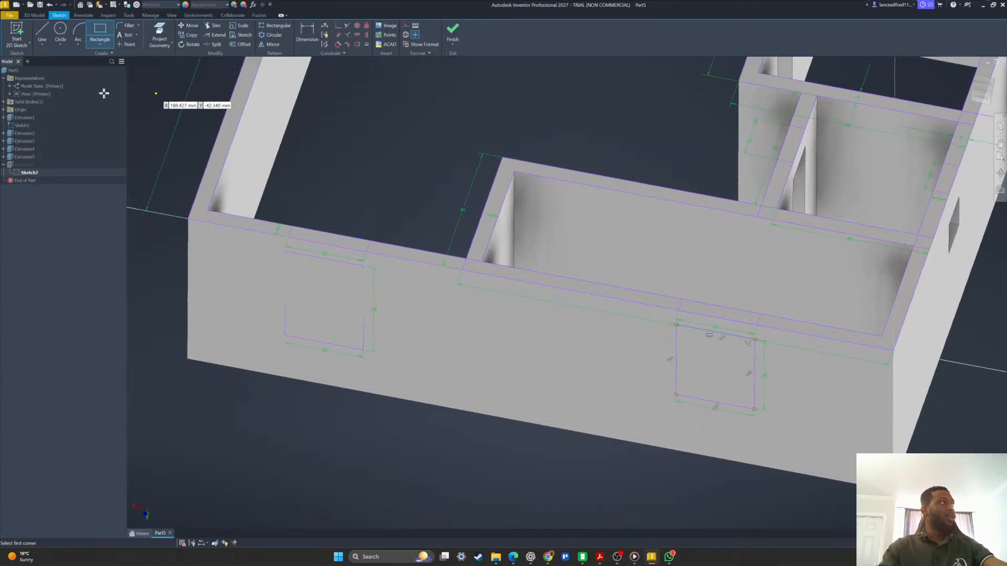
# Finish the sketch and add the 20 by 25 mm rectangle to the existing window cut's profiles.
pyautogui.click(449, 32)
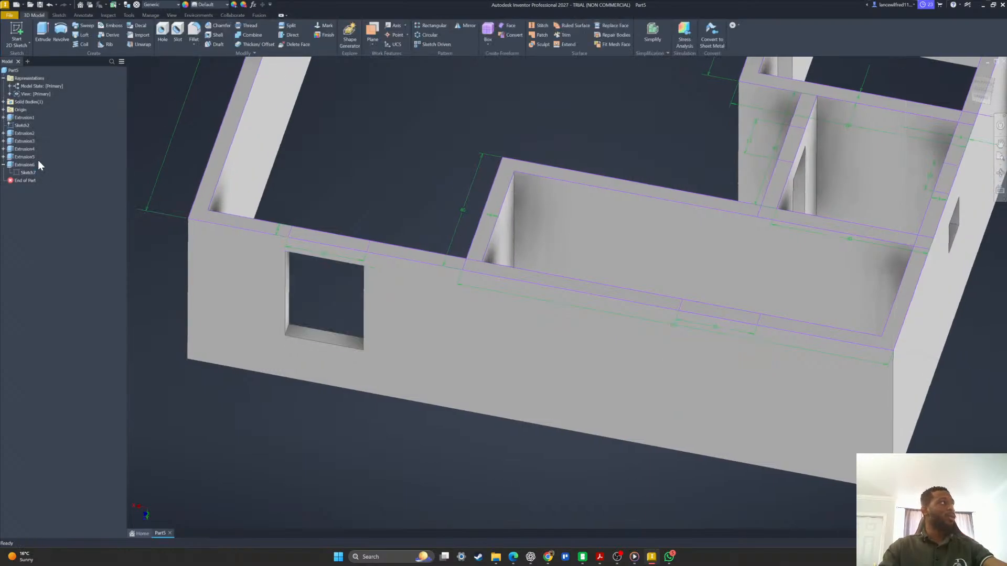
pyautogui.doubleClick(39, 166)
pyautogui.click(713, 358)
pyautogui.keyDown('shift'); pyautogui.moveTo(713, 358); pyautogui.dragTo(646, 254, button='middle'); pyautogui.keyUp('shift')
pyautogui.click(650, 251)
pyautogui.scroll(-5, 638, 267)
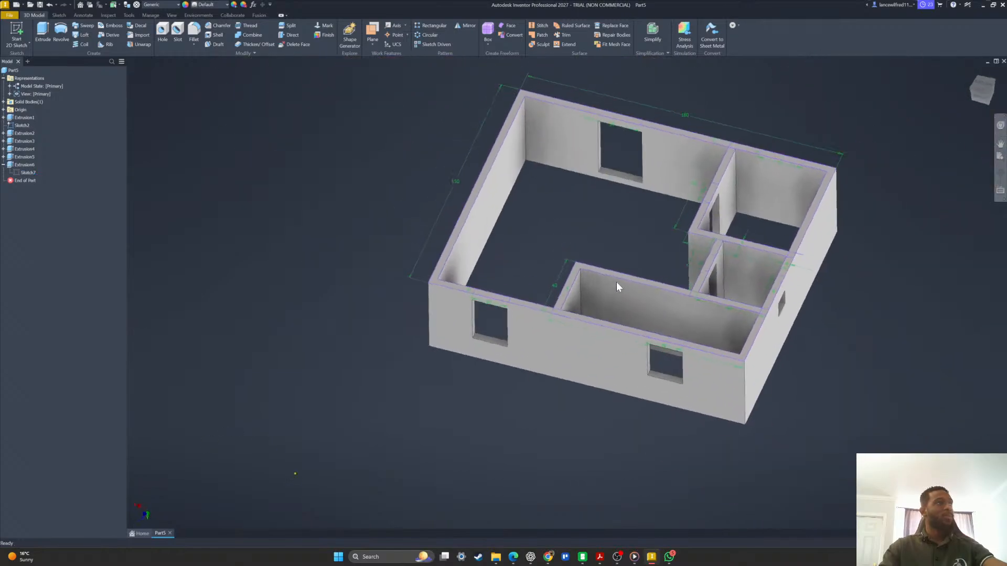
pyautogui.keyDown('shift'); pyautogui.moveTo(616, 284); pyautogui.dragTo(554, 330, button='middle'); pyautogui.keyUp('shift')
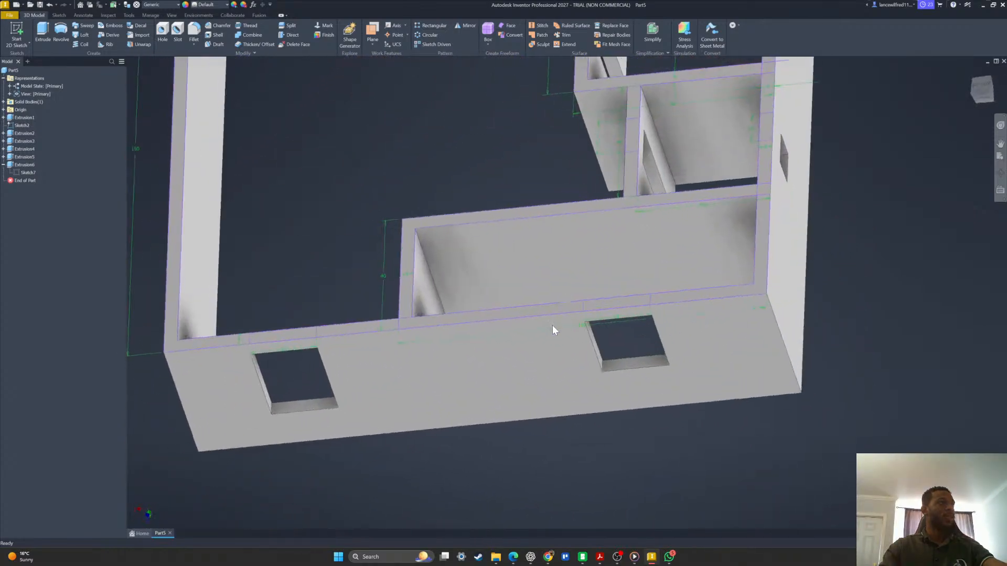
pyautogui.scroll(-3, 553, 324)
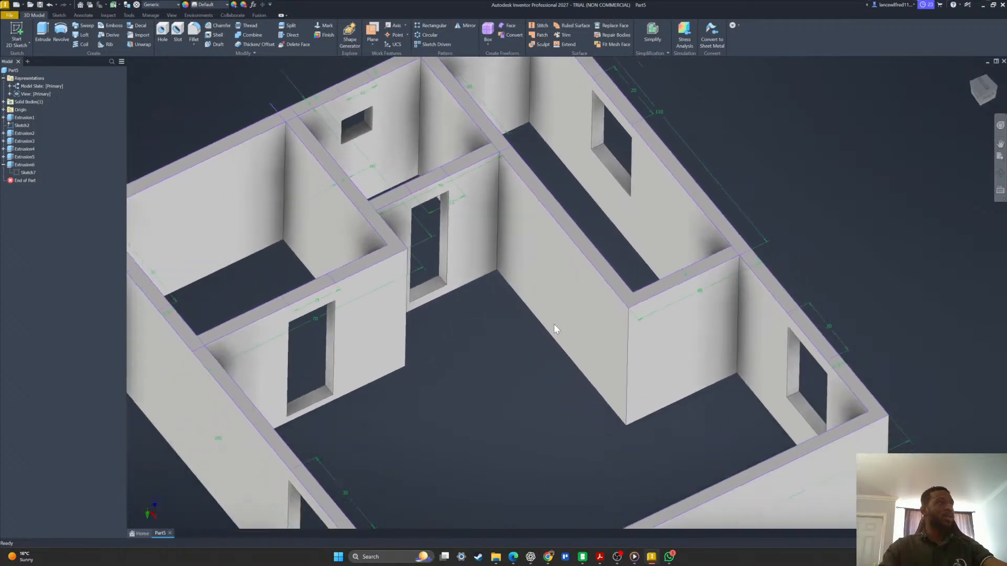
pyautogui.keyDown('shift'); pyautogui.moveTo(553, 324); pyautogui.dragTo(666, 502, button='middle'); pyautogui.keyUp('shift')
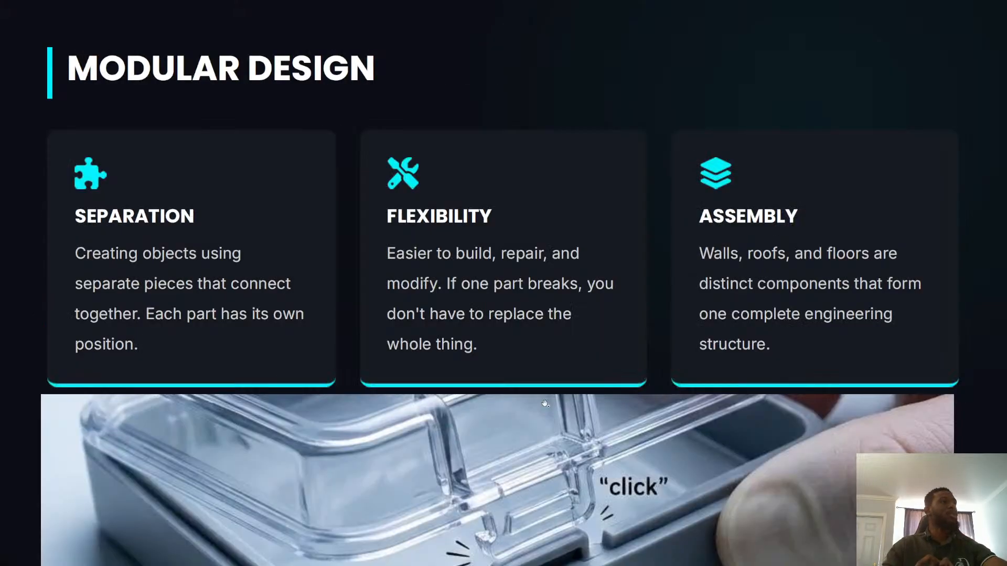
pyautogui.scroll(-1, 545, 404)
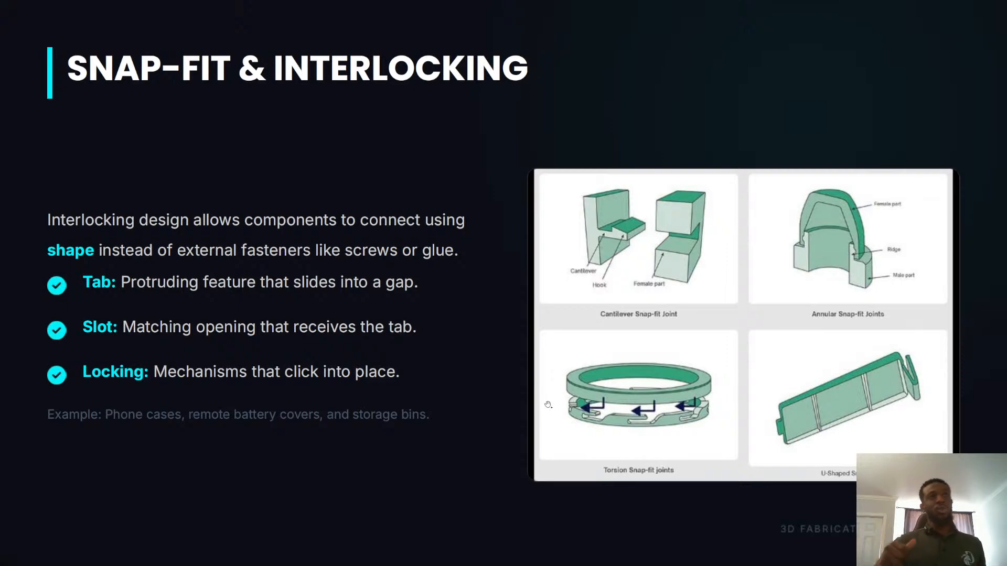
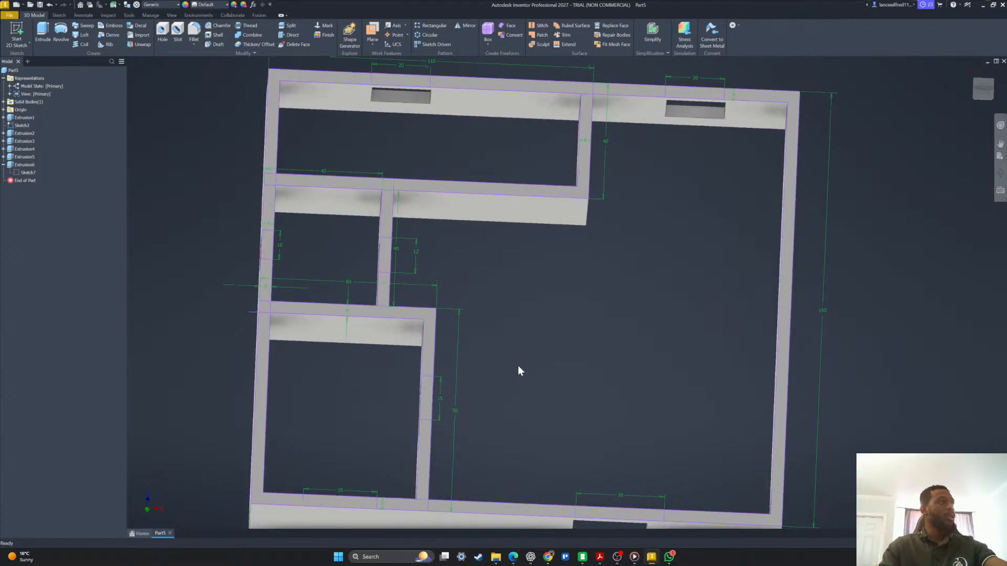
# Create a new sketch on the top face of the walls.
pyautogui.click(27, 25)
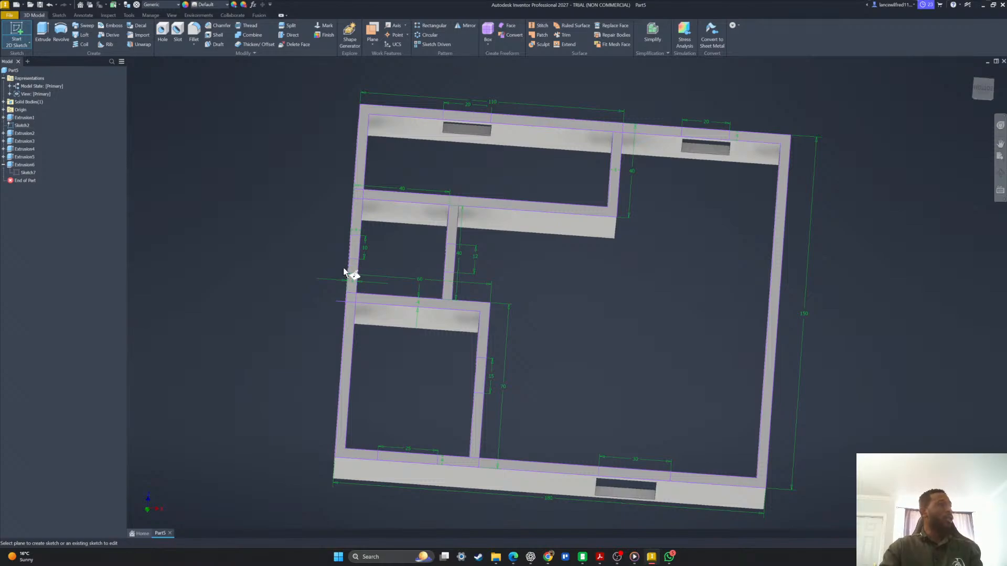
pyautogui.click(386, 301)
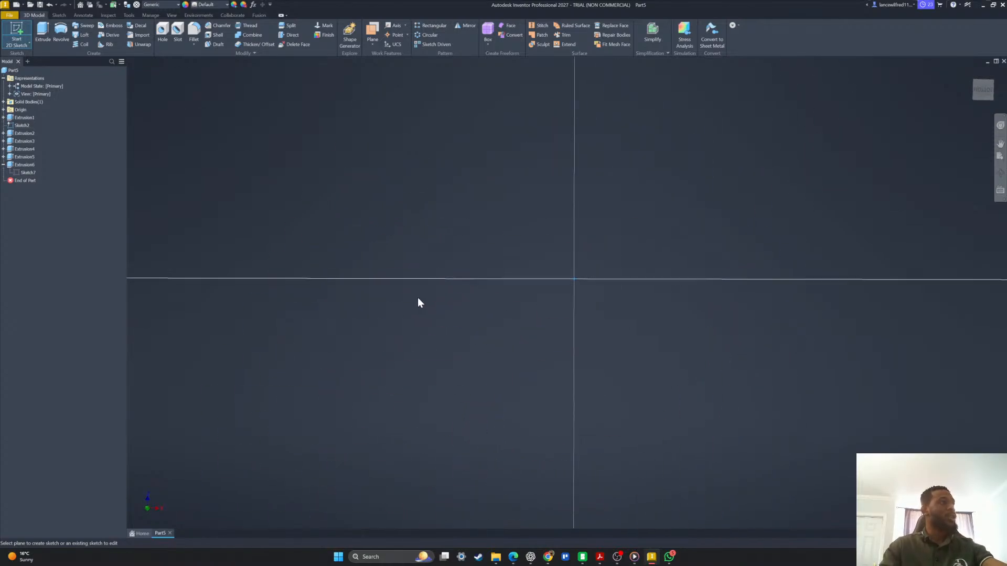
pyautogui.scroll(8, 440, 341)
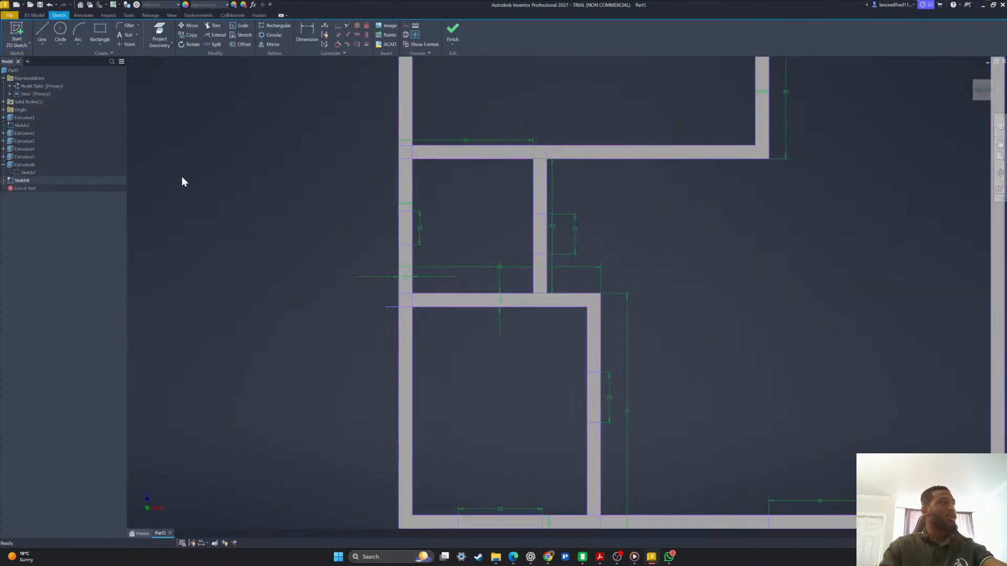
# Draw a 2.3 mm diameter circle on the lower exterior wall's top face, between the interior wall junction and the 30 mm opening.
pyautogui.click(59, 31)
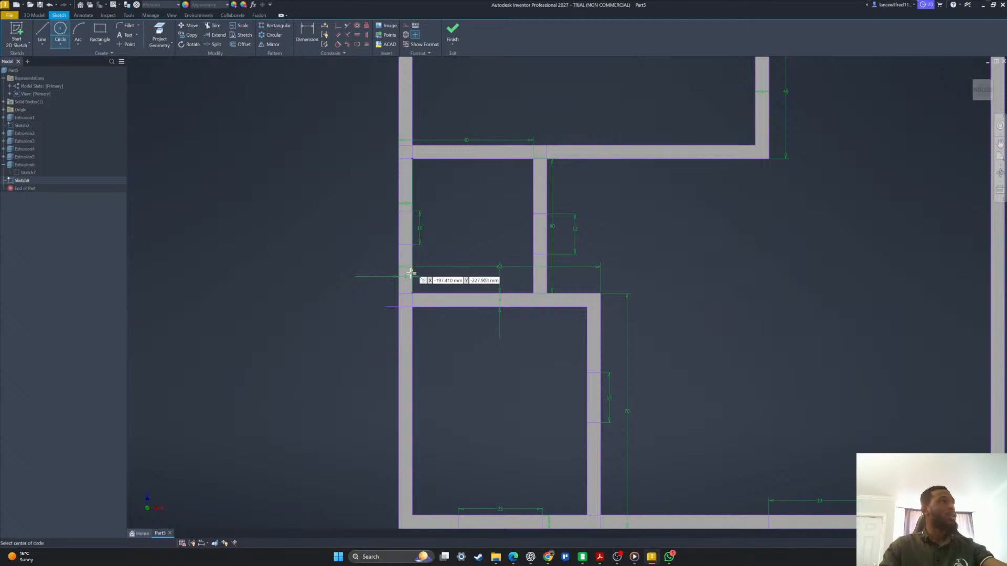
pyautogui.moveTo(390, 304)
pyautogui.mouseDown(button='middle')
pyautogui.moveTo(341, 374)
pyautogui.moveTo(392, 271)
pyautogui.mouseUp(button='middle')
pyautogui.scroll(3, 366, 394)
pyautogui.scroll(-3, 377, 354)
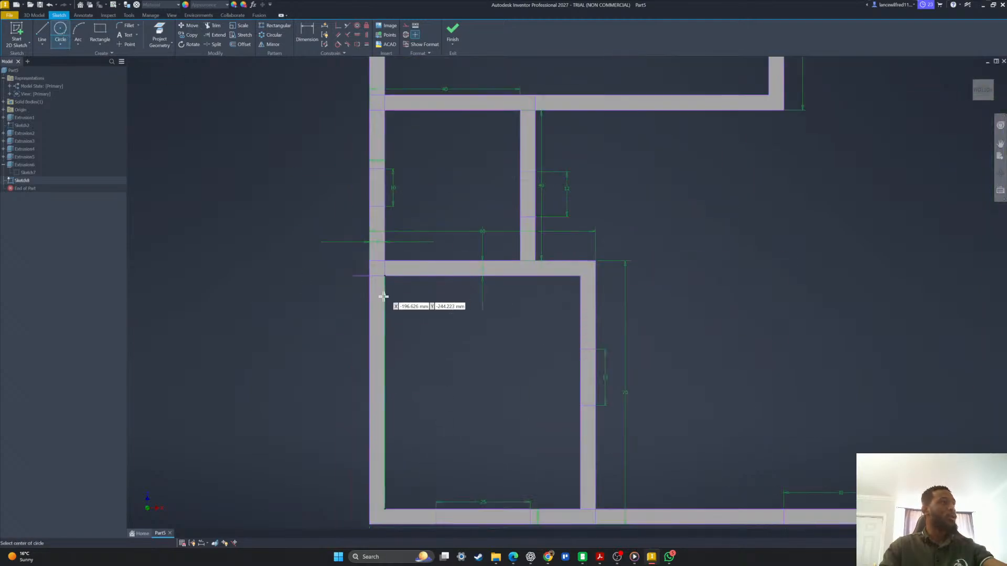
pyautogui.scroll(-3, 383, 304)
pyautogui.scroll(4, 472, 393)
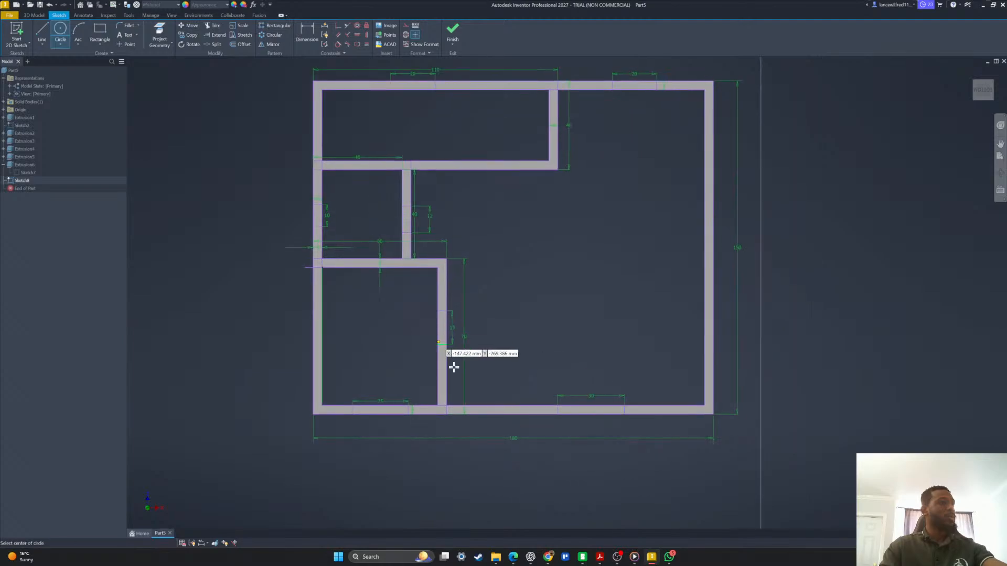
pyautogui.click(502, 396)
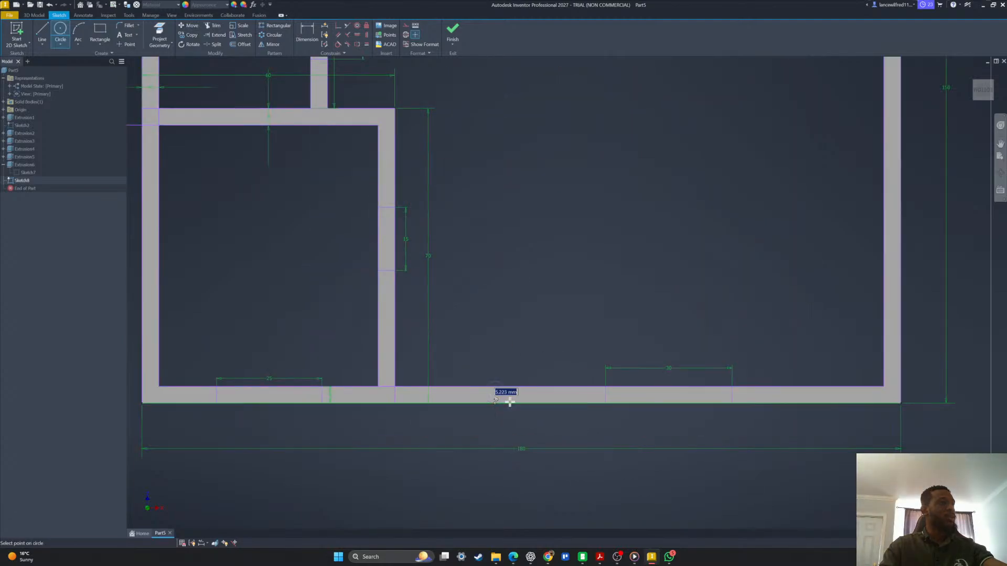
pyautogui.scroll(4, 505, 398)
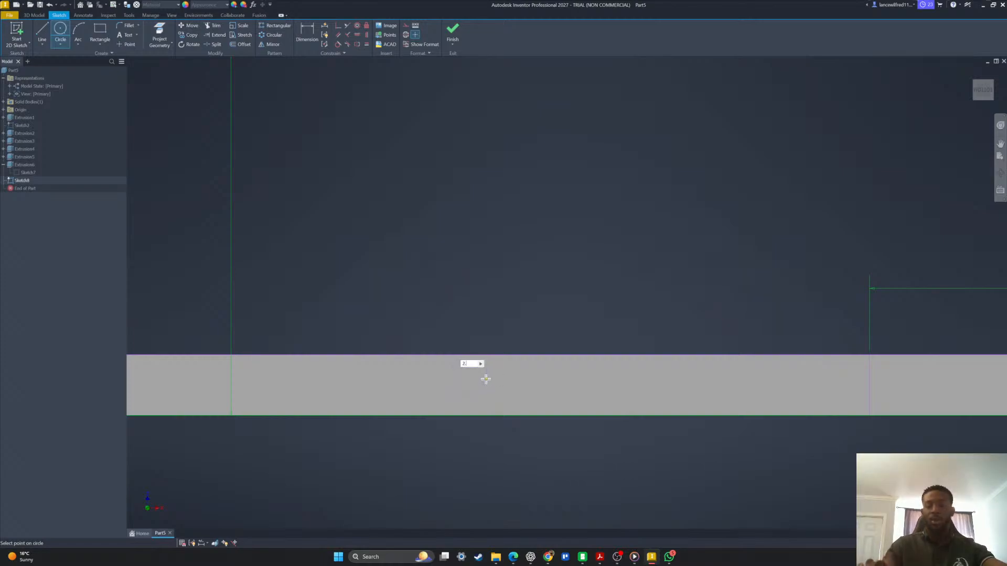
pyautogui.write('2.3')
pyautogui.press('Return')
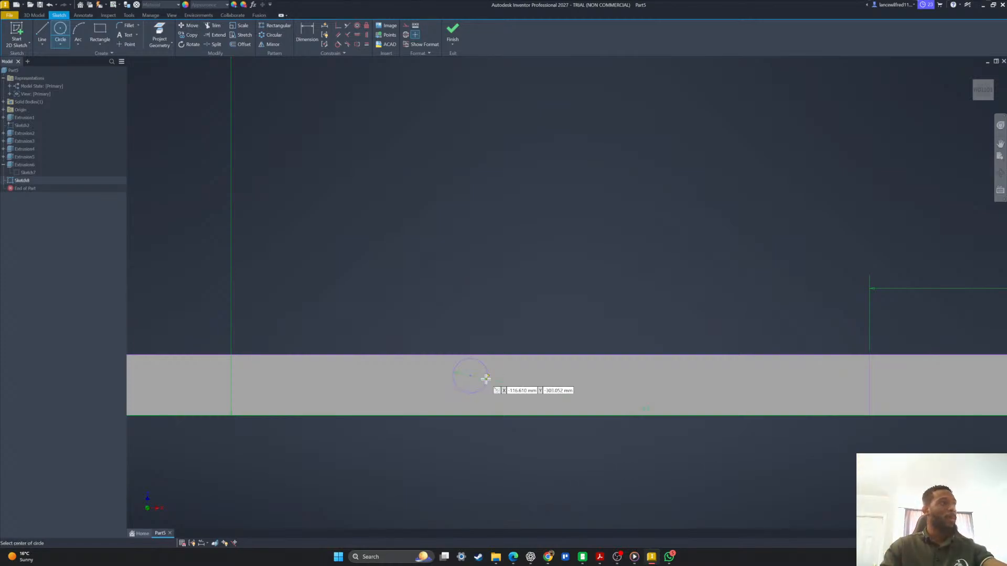
# Dimension the circle's centre 2 mm from the lower exterior wall's outer edge.
pyautogui.click(309, 32)
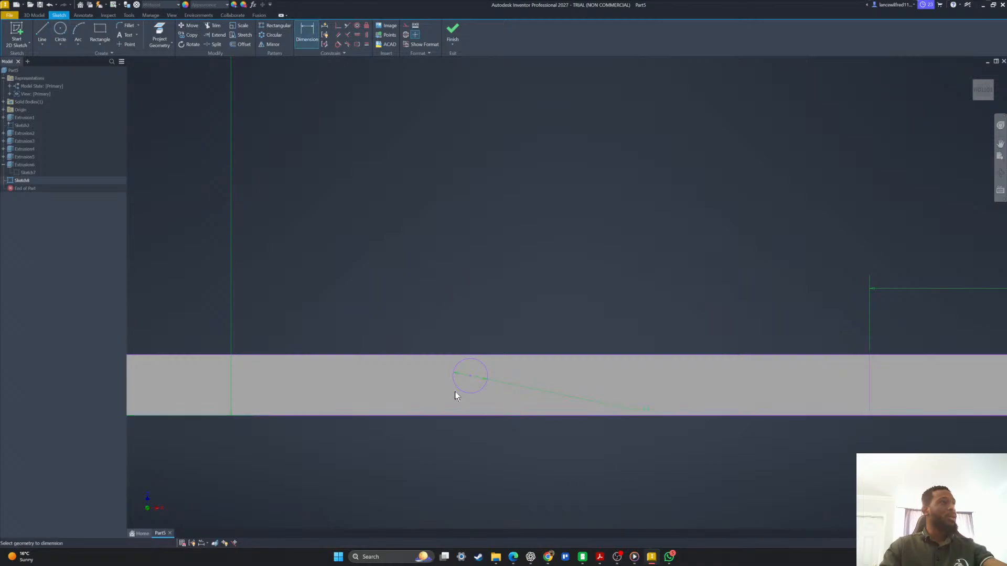
pyautogui.click(468, 415)
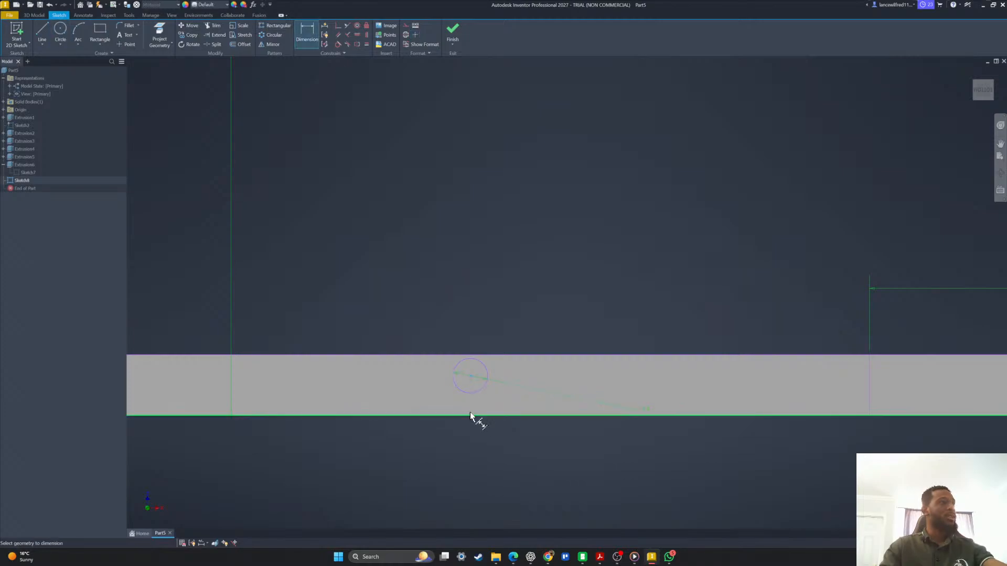
pyautogui.click(505, 407)
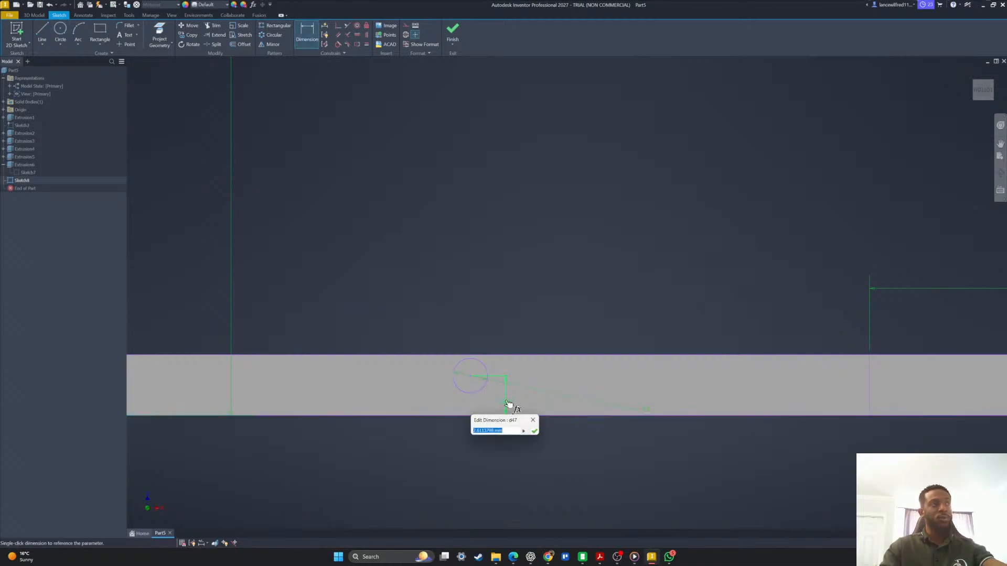
pyautogui.press('Return')
pyautogui.scroll(3, 492, 397)
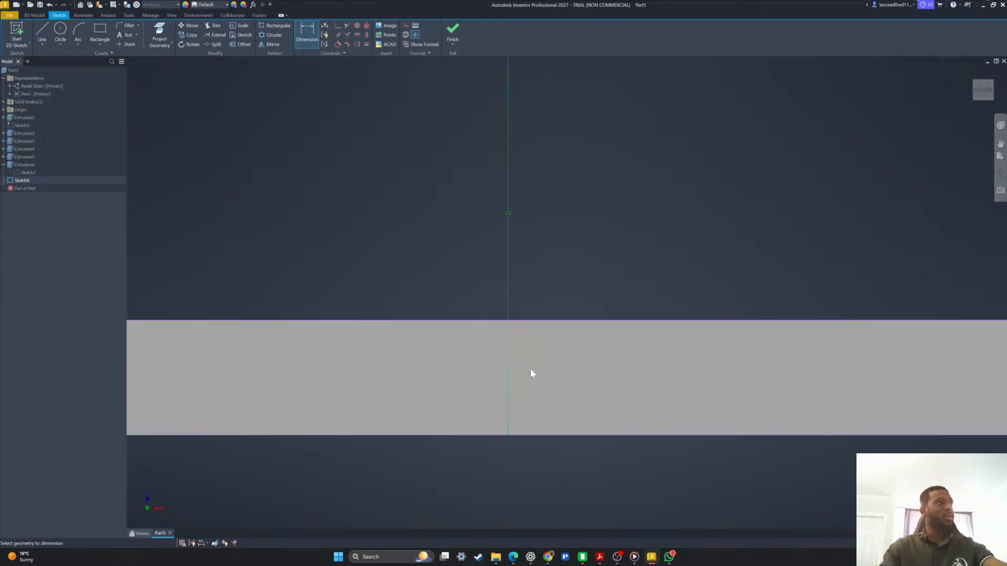
pyautogui.click(508, 212)
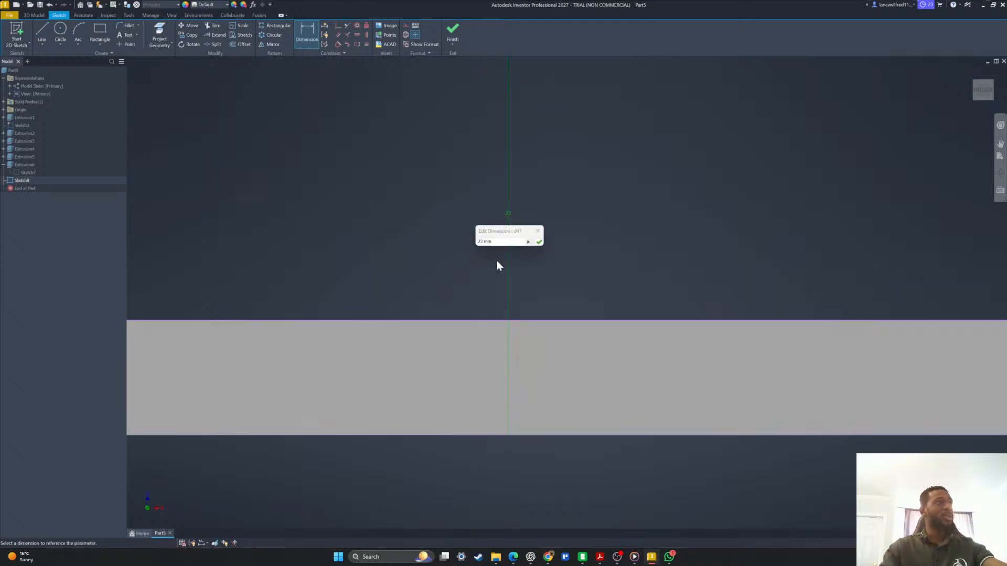
pyautogui.write('2')
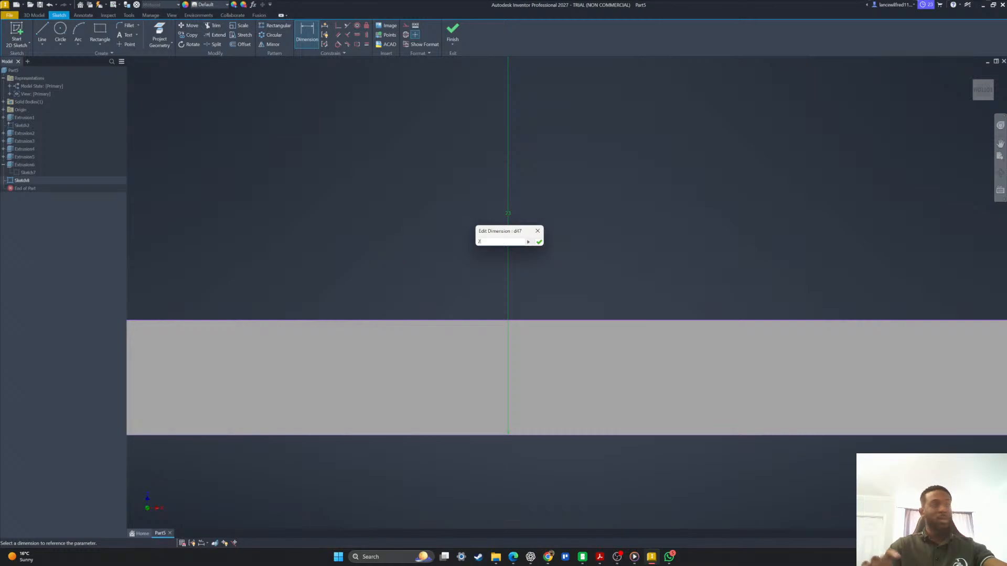
pyautogui.press('Return')
# Dimension the circle's centre from the lower exterior wall's far right end, using d0/2 for the distance.
pyautogui.scroll(-5, 398, 296)
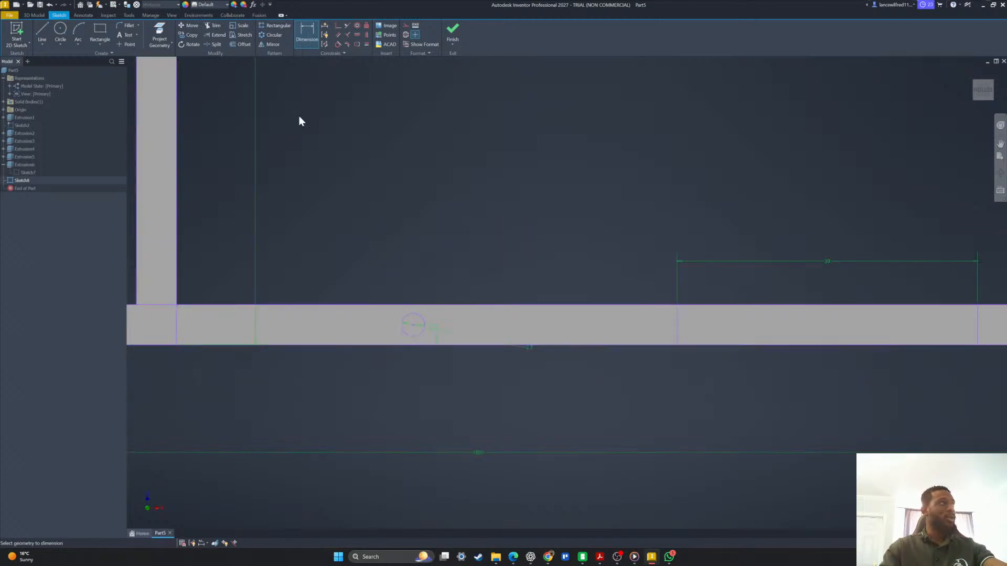
pyautogui.scroll(-4, 414, 328)
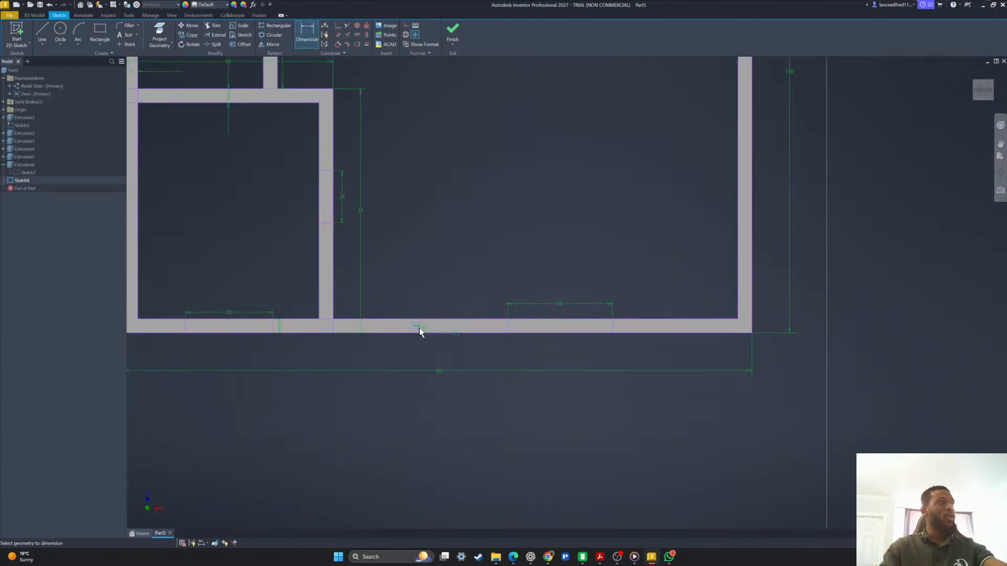
pyautogui.scroll(8, 612, 331)
pyautogui.click(628, 327)
pyautogui.scroll(-5, 628, 328)
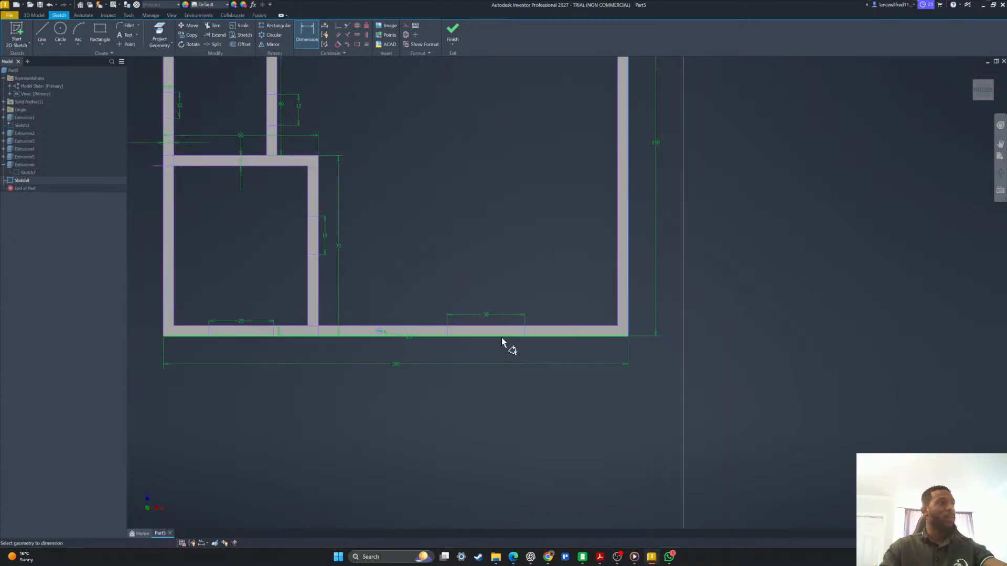
pyautogui.scroll(6, 440, 339)
pyautogui.scroll(-3, 439, 371)
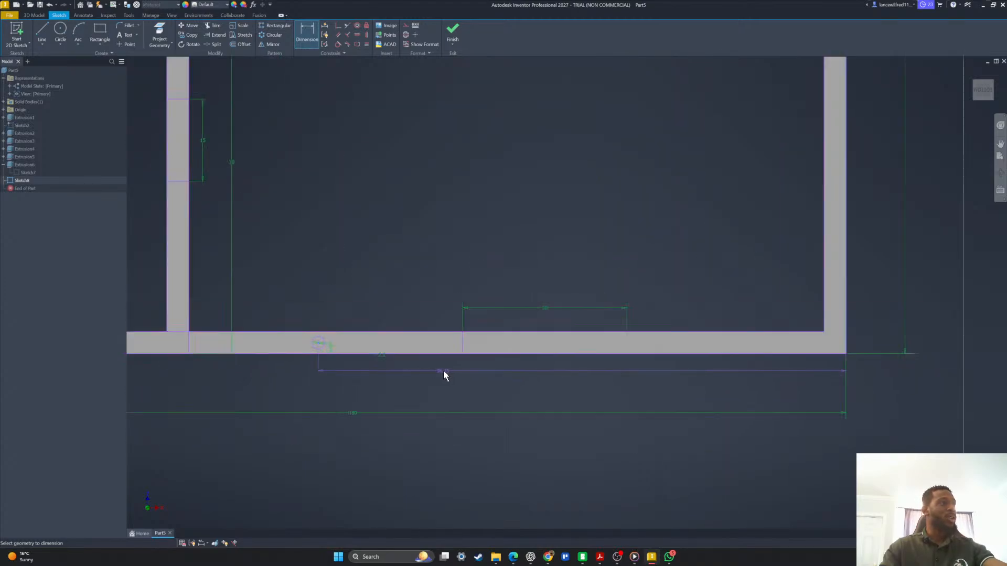
pyautogui.moveTo(443, 373); pyautogui.dragTo(575, 360, button='middle')
pyautogui.scroll(-3, 571, 381)
pyautogui.scroll(3, 556, 383)
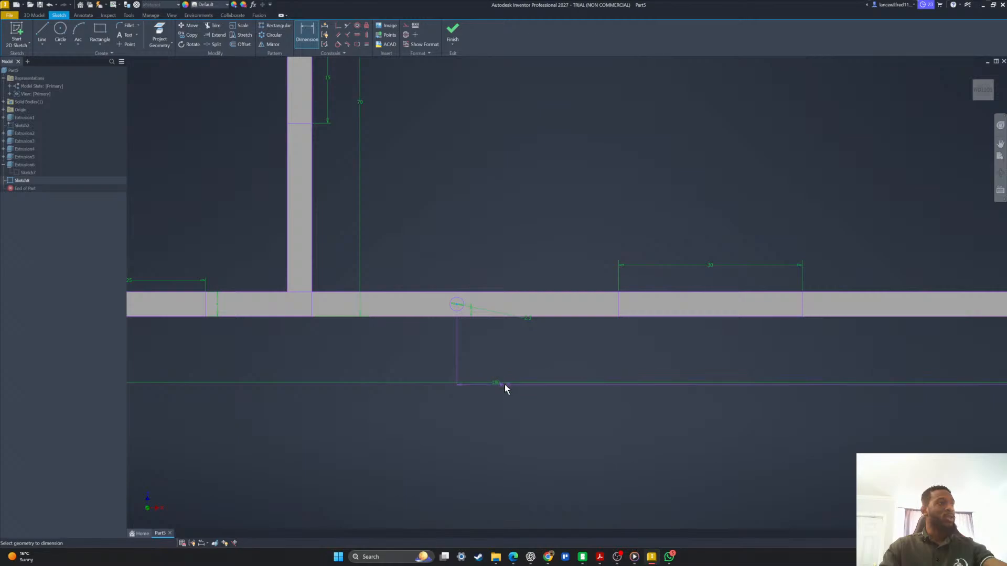
pyautogui.click(560, 353)
pyautogui.write('d0/2')
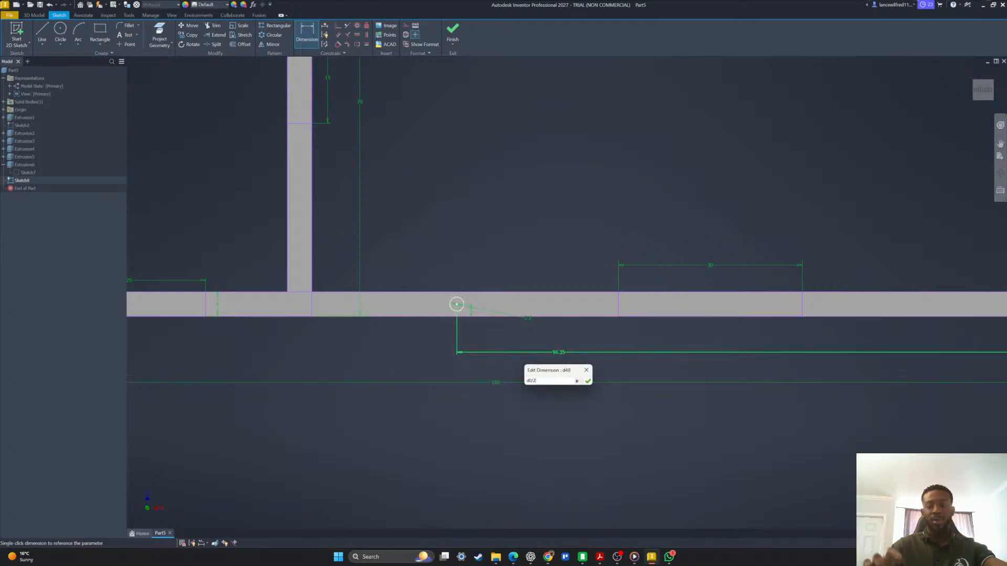
pyautogui.press('Return')
pyautogui.scroll(-2, 561, 357)
pyautogui.scroll(-4, 497, 327)
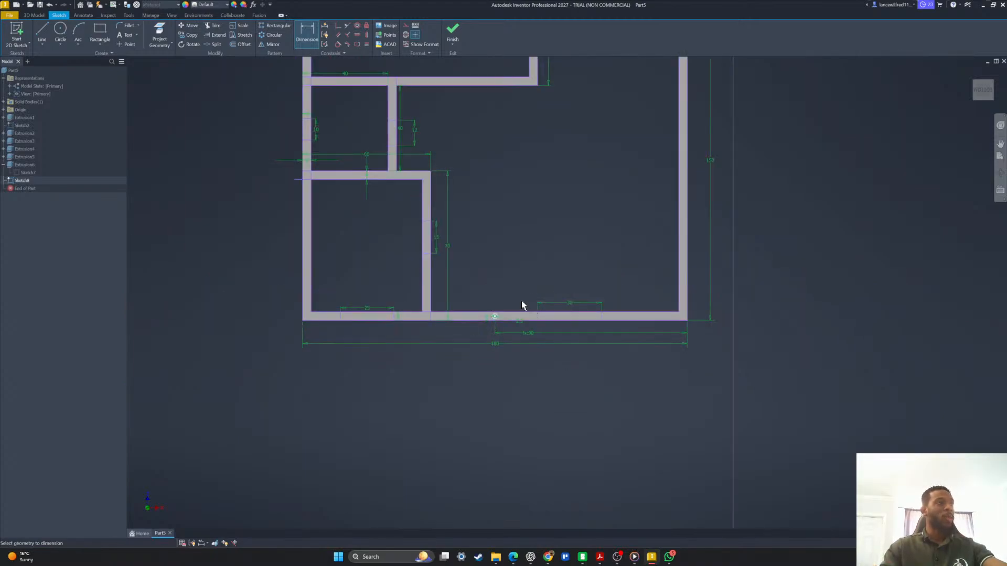
pyautogui.scroll(8, 450, 400)
pyautogui.scroll(3, 418, 391)
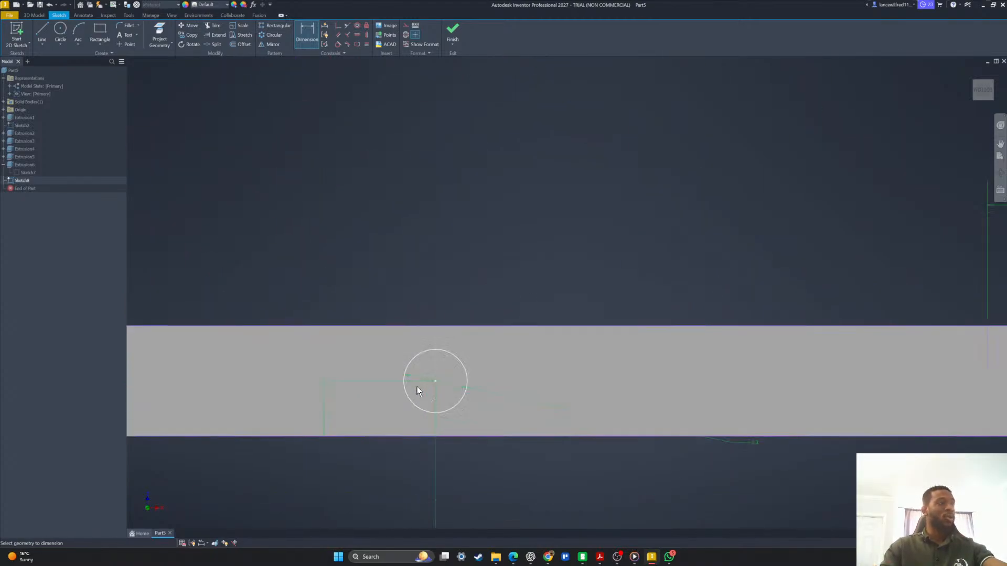
pyautogui.scroll(-6, 419, 389)
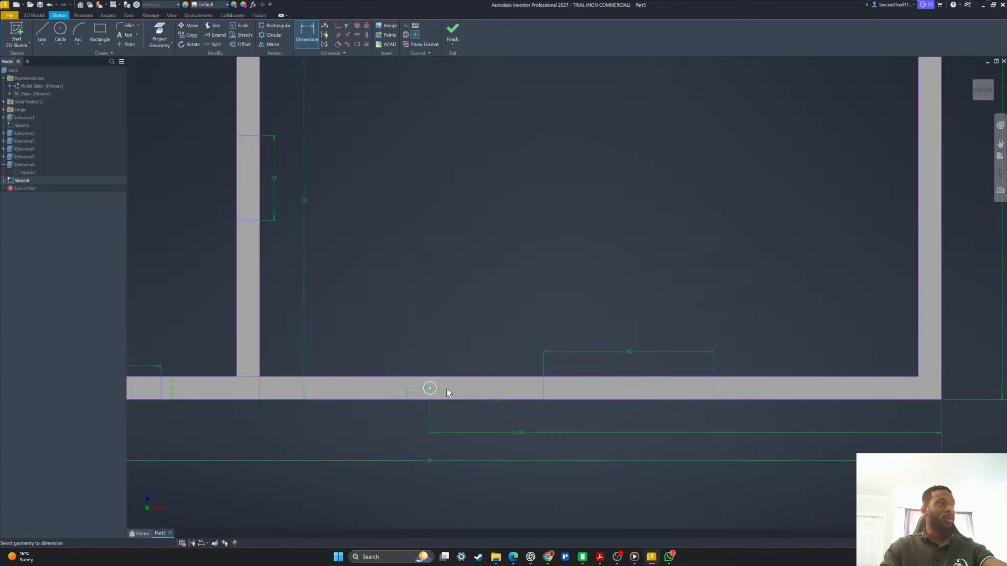
# Draw a second circle on the right-hand exterior wall's top face, near the middle of its length.
pyautogui.click(61, 31)
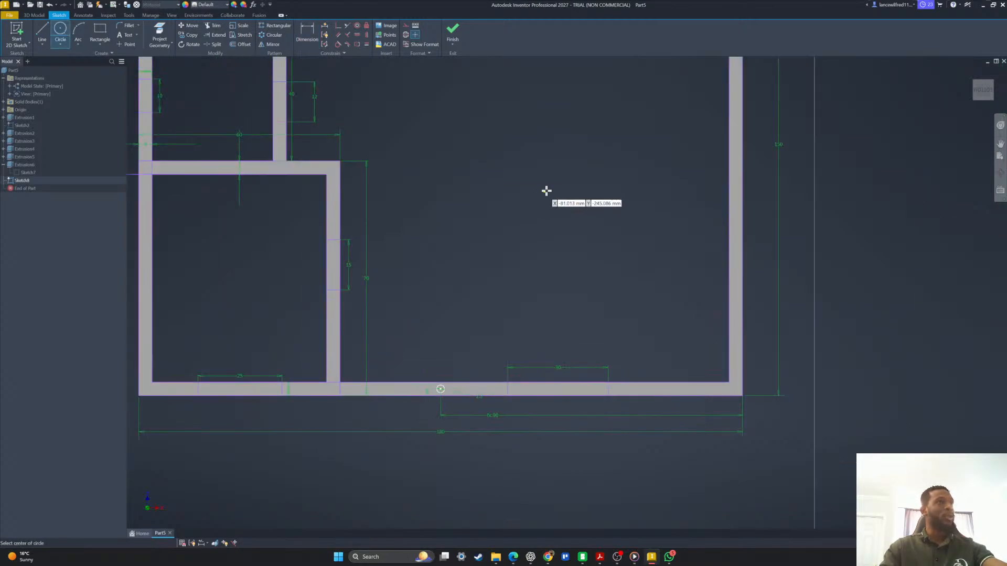
pyautogui.scroll(3, 459, 274)
pyautogui.scroll(-4, 501, 278)
pyautogui.scroll(6, 519, 275)
pyautogui.scroll(2, 519, 278)
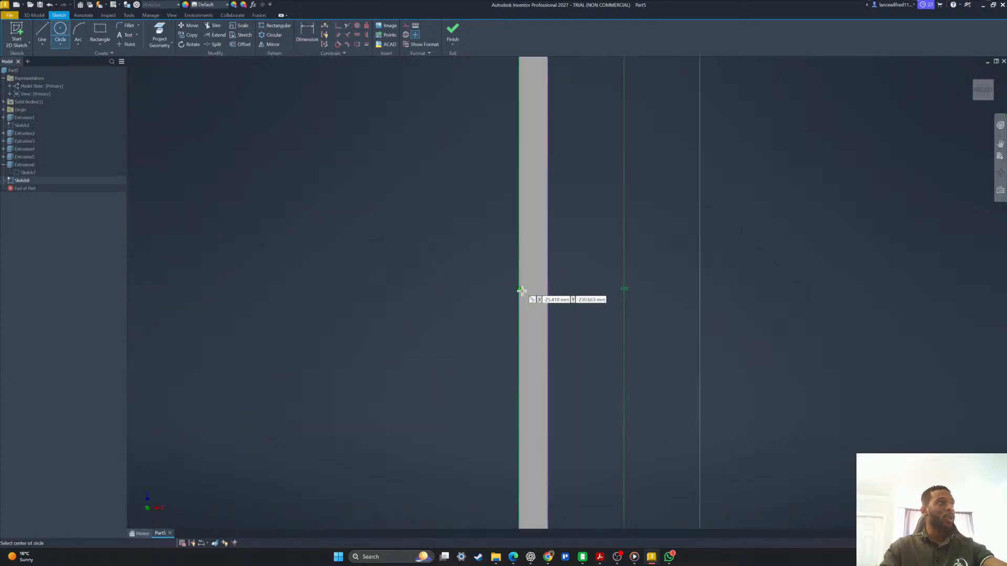
pyautogui.click(524, 289)
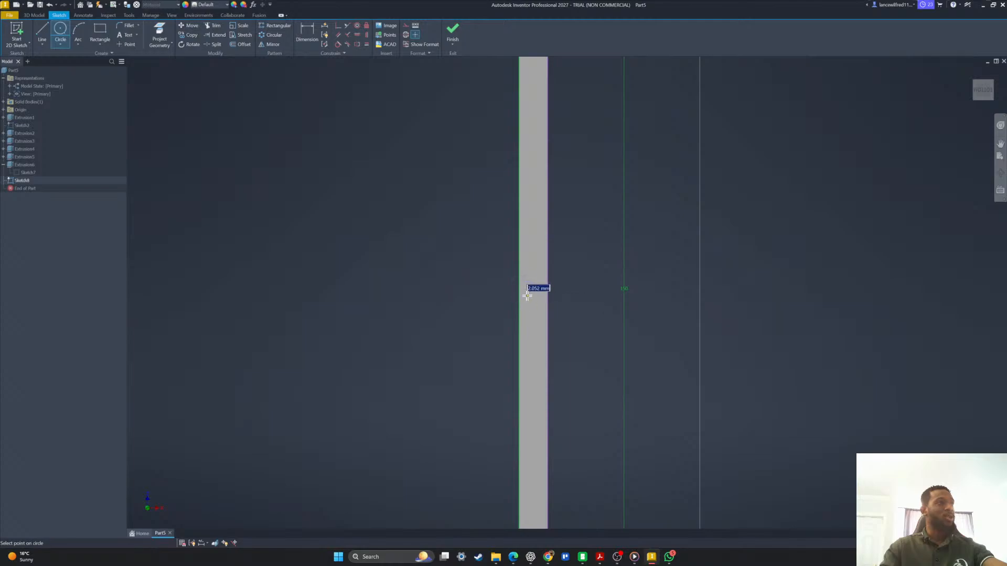
pyautogui.scroll(2, 527, 295)
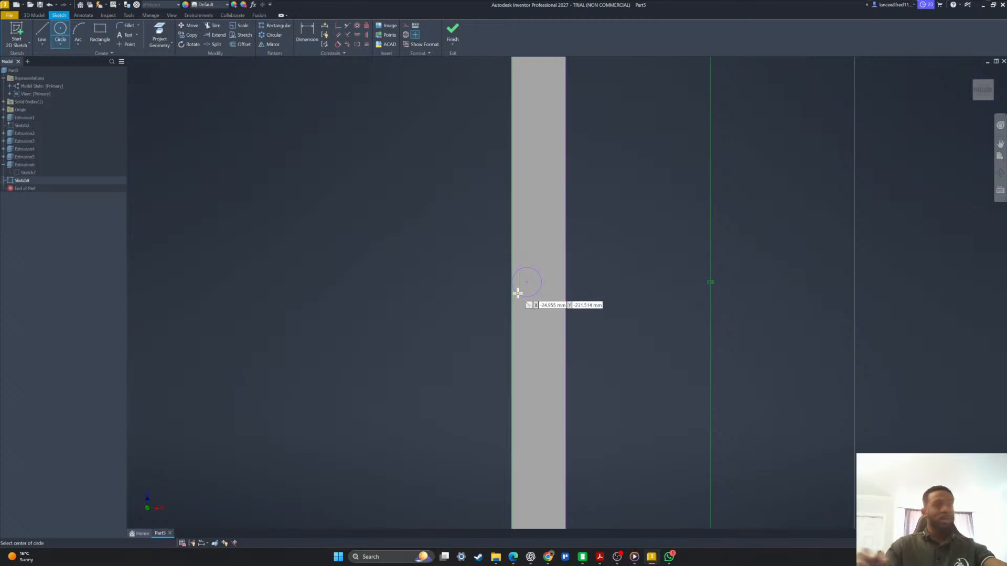
pyautogui.press('Escape')
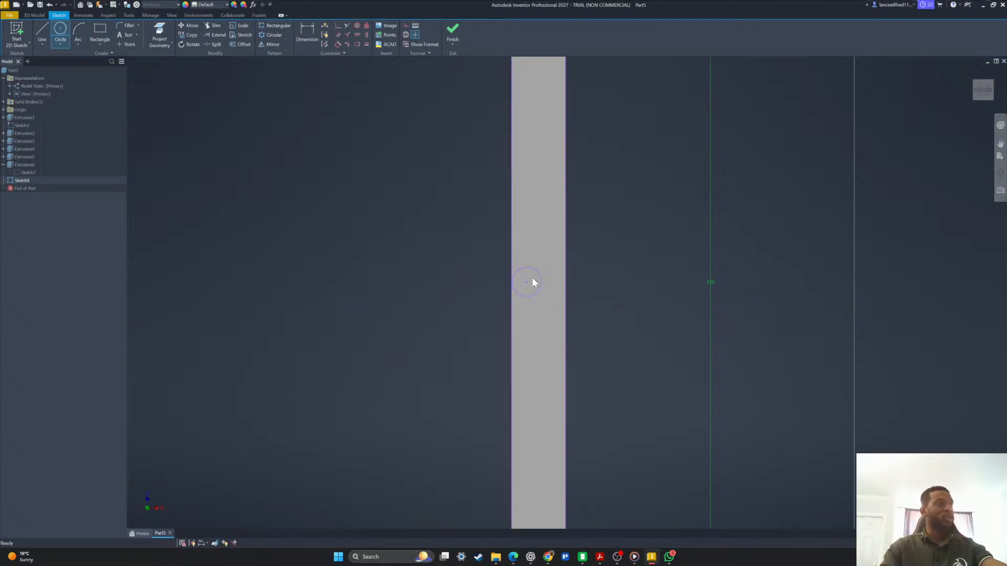
pyautogui.press('c')
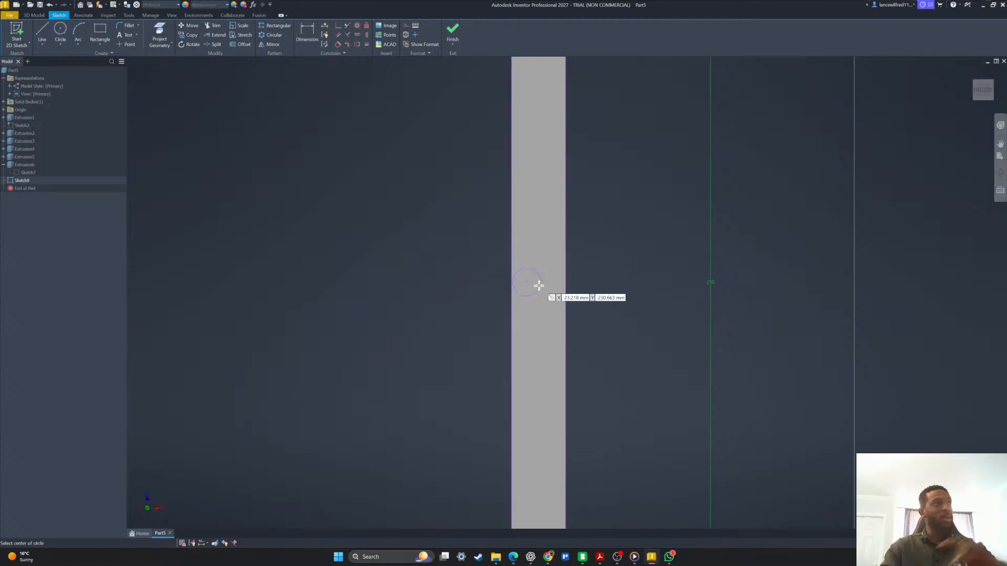
pyautogui.press('Escape')
# Set the second circle's diameter to 2.3 mm.
pyautogui.click(540, 286)
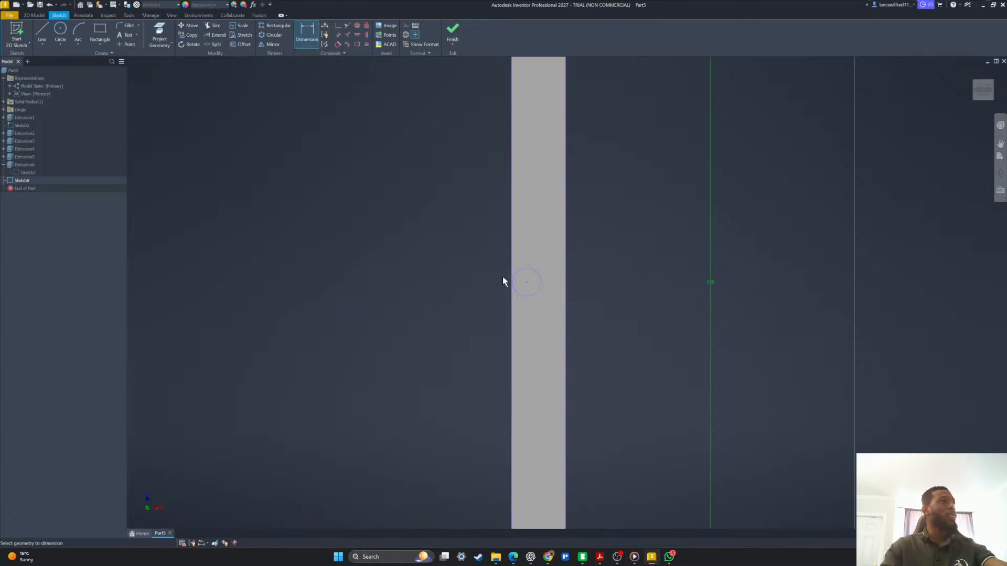
pyautogui.click(580, 301)
pyautogui.write('2.3')
pyautogui.press('Return')
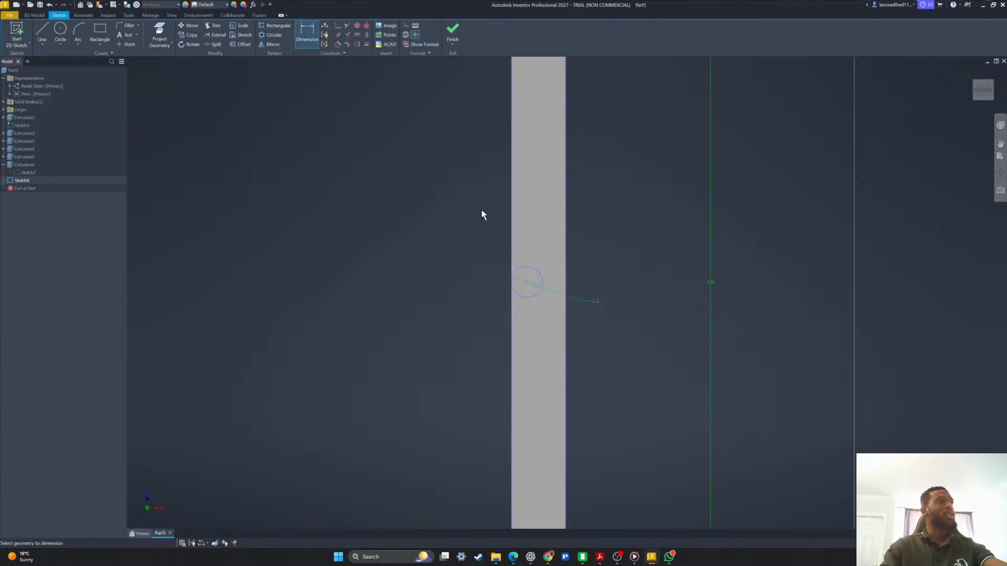
# Dimension the second circle's centre 2 mm from the right-hand wall's inner edge.
pyautogui.scroll(3, 524, 277)
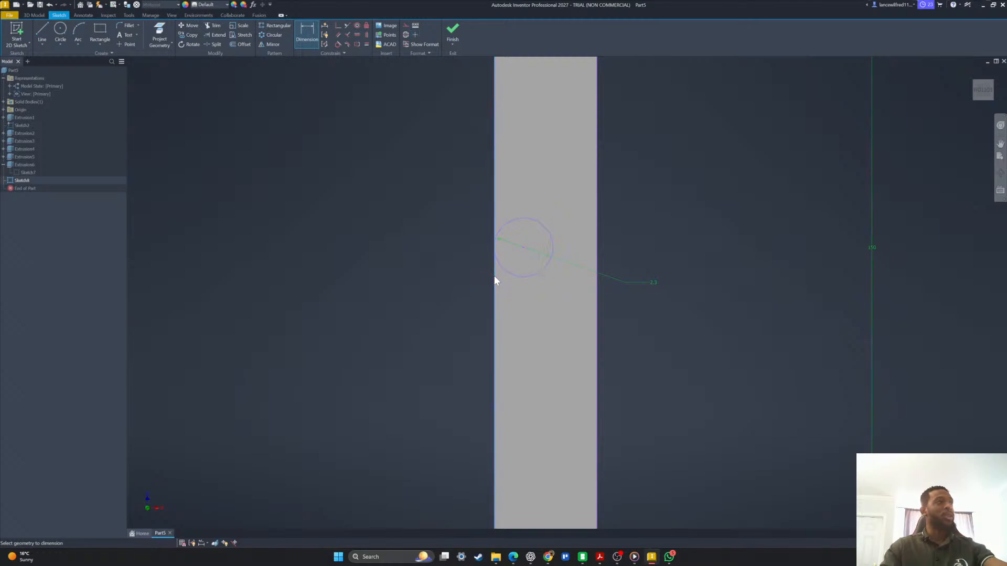
pyautogui.click(506, 195)
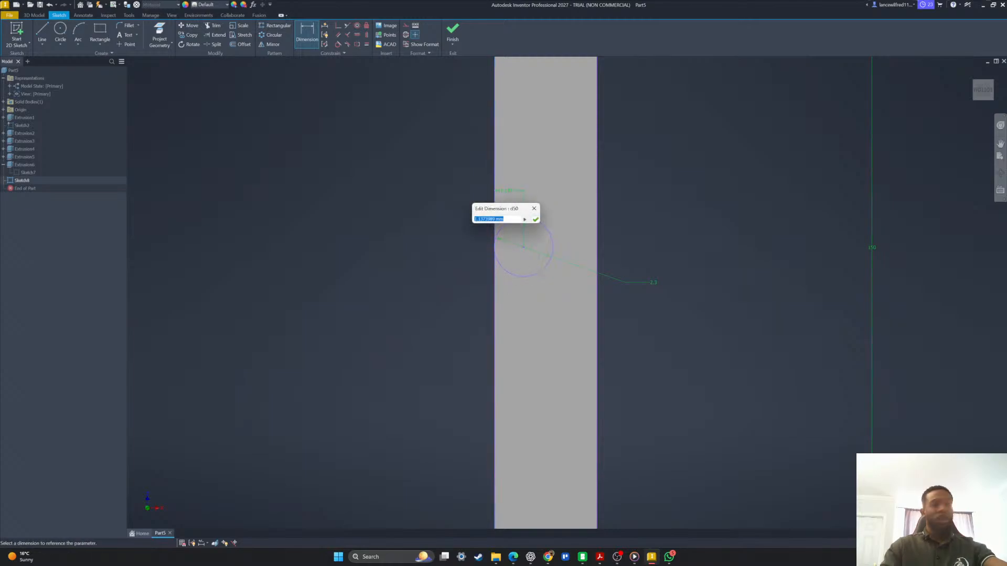
pyautogui.write('2')
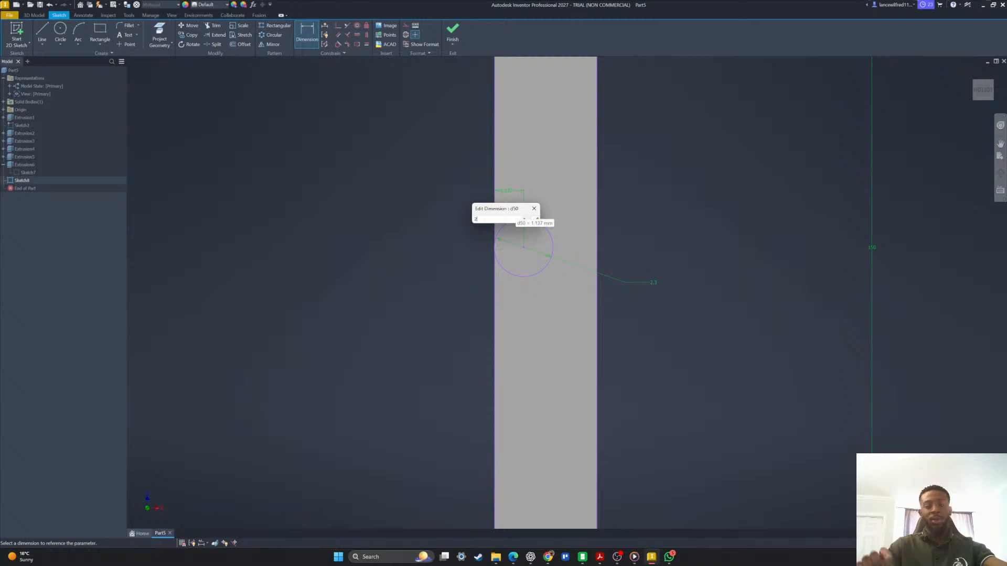
pyautogui.press('Return')
pyautogui.scroll(3, 556, 234)
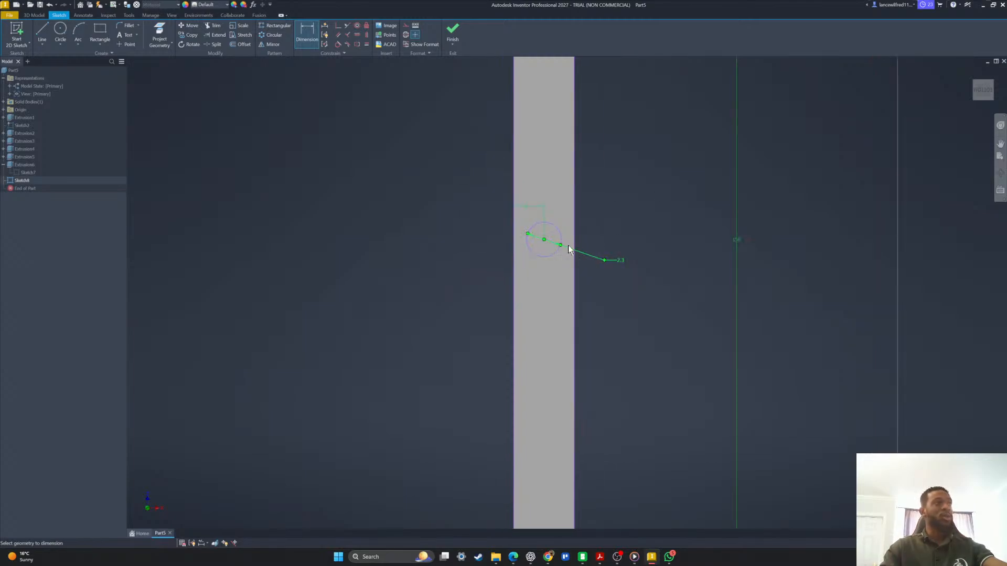
# Dimension the right-hand wall circle's centre from the upper exterior wall's outer edge, using half of the 150 mm overall wall dimension.
pyautogui.scroll(2, 569, 250)
pyautogui.scroll(-5, 557, 243)
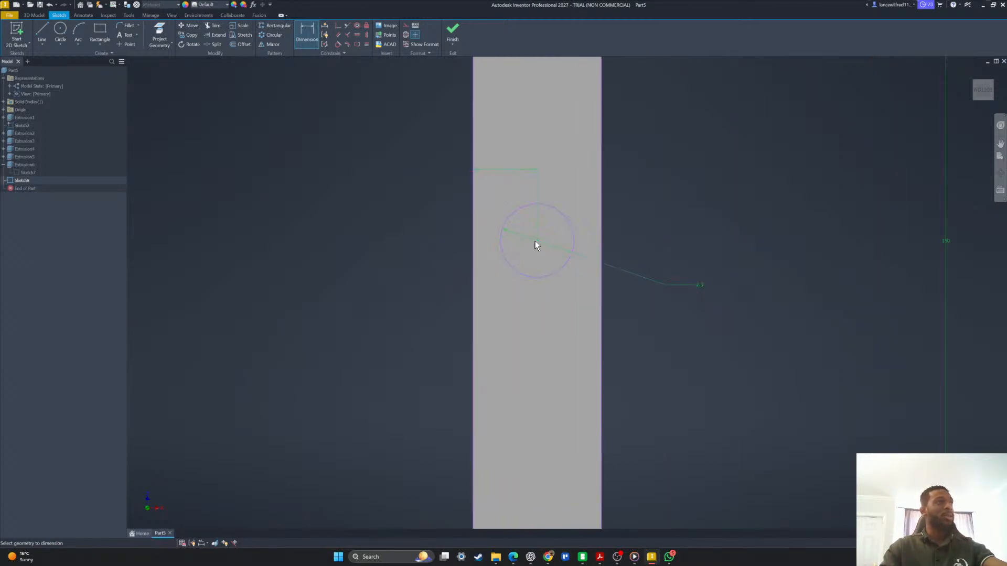
pyautogui.scroll(5, 535, 242)
pyautogui.scroll(5, 562, 204)
pyautogui.moveTo(558, 208); pyautogui.dragTo(418, 508, button='middle')
pyautogui.scroll(-3, 415, 507)
pyautogui.scroll(2, 430, 434)
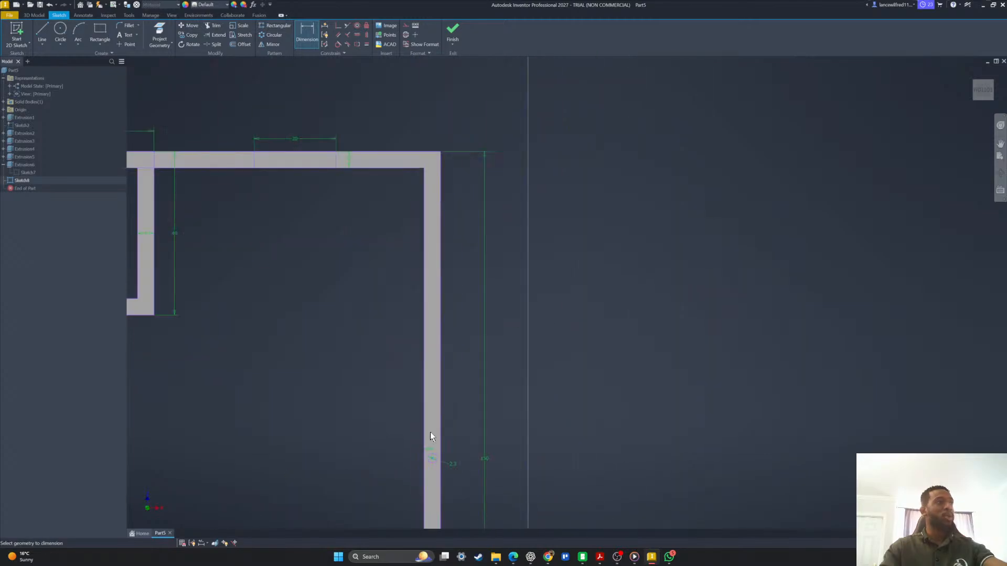
pyautogui.click(438, 151)
pyautogui.scroll(5, 436, 167)
pyautogui.scroll(-6, 462, 231)
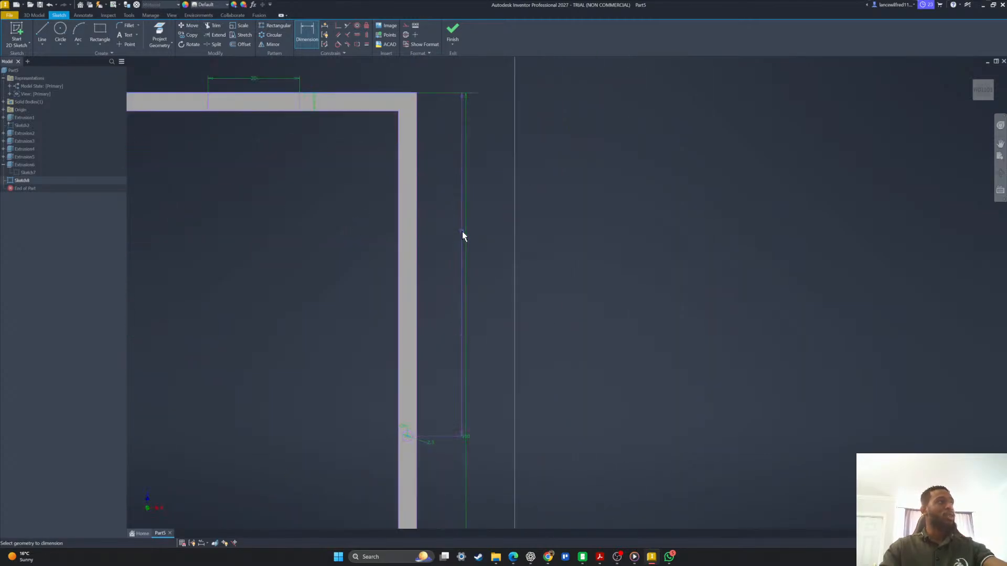
pyautogui.moveTo(439, 273); pyautogui.dragTo(472, 245, button='middle')
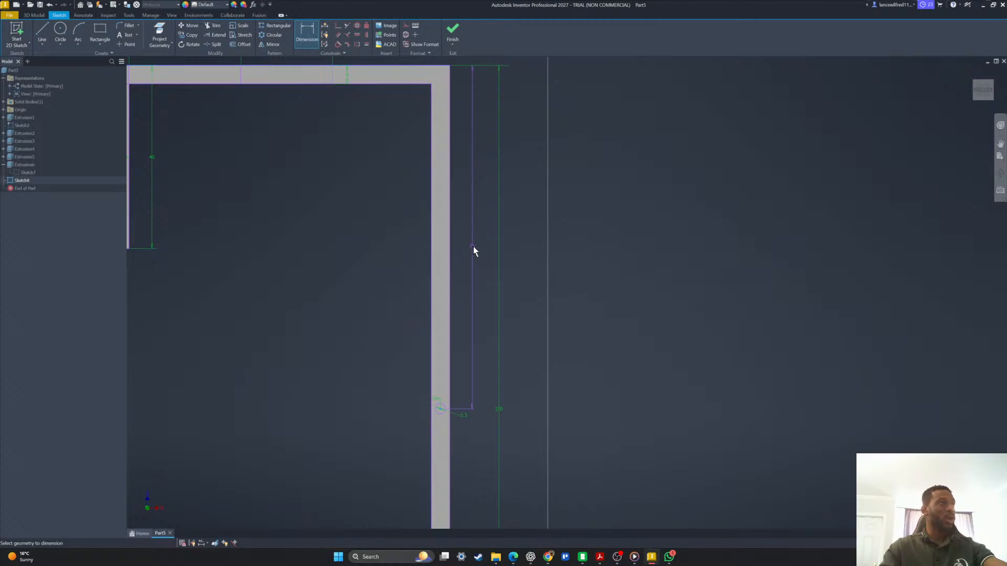
pyautogui.click(474, 250)
pyautogui.click(503, 398)
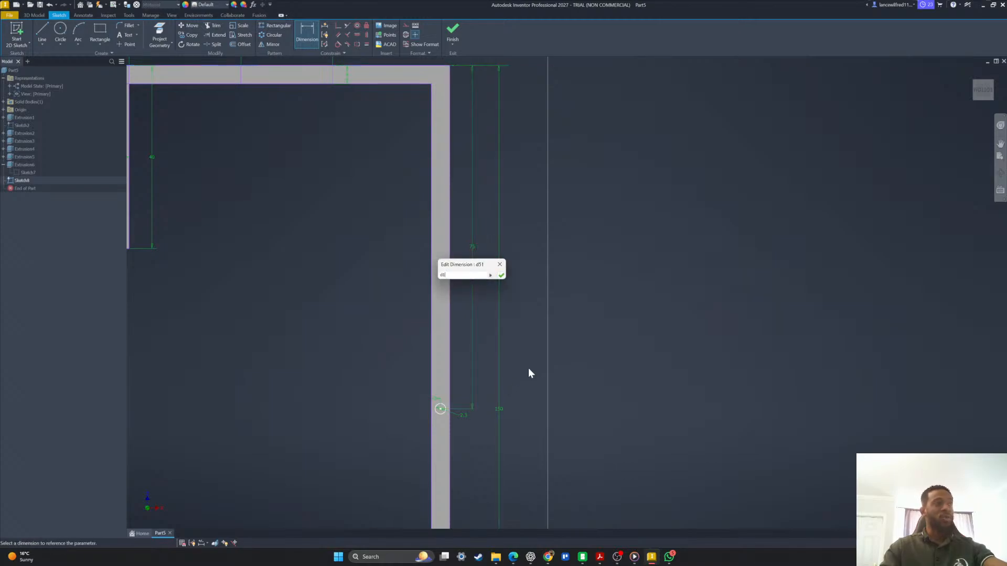
pyautogui.press('Return')
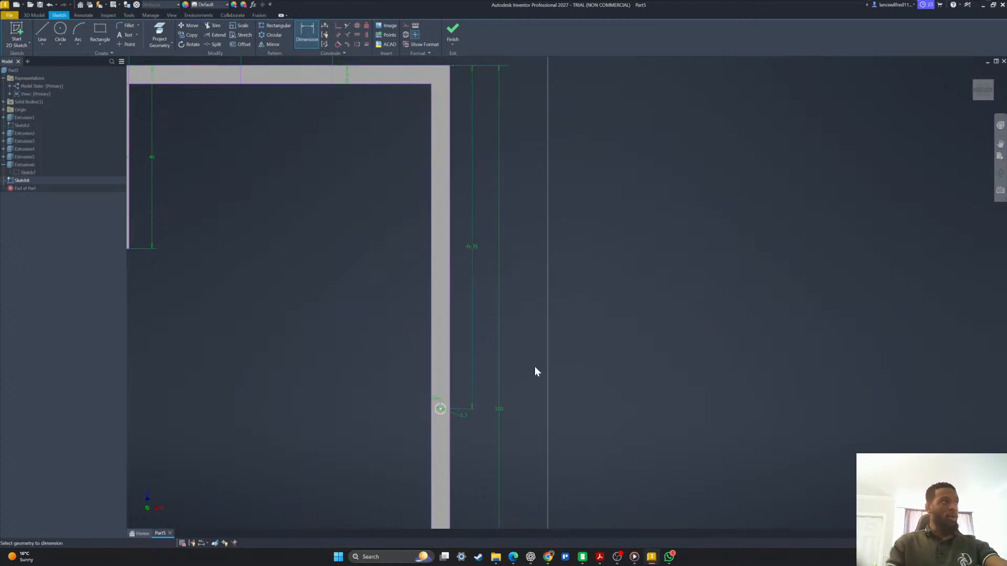
# Draw a third circle, 2.3 mm in diameter, on the left-hand exterior wall's top face just below the interior wall junction.
pyautogui.scroll(3, 478, 379)
pyautogui.scroll(5, 478, 379)
pyautogui.scroll(-6, 427, 395)
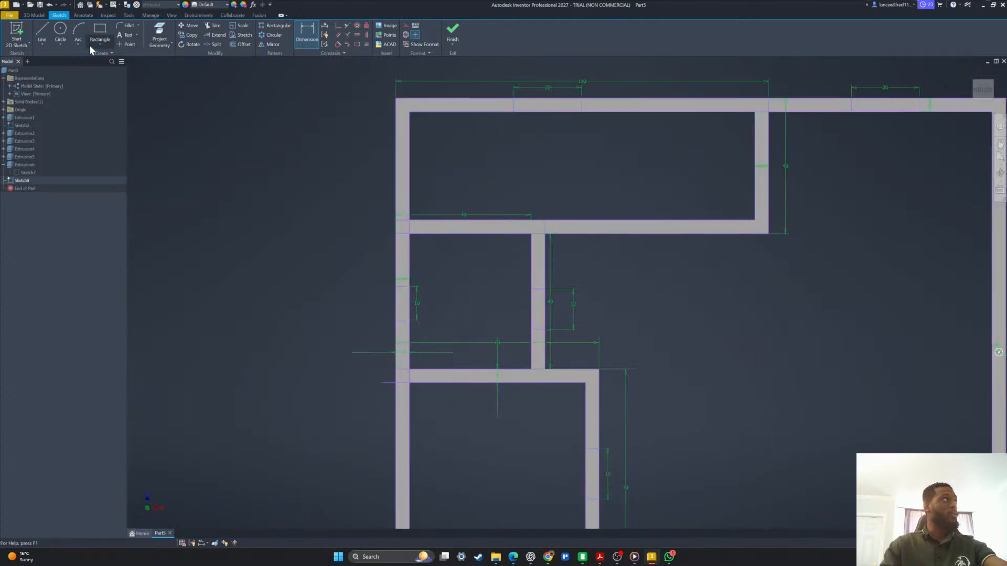
pyautogui.click(65, 35)
pyautogui.scroll(-2, 382, 391)
pyautogui.scroll(-2, 414, 375)
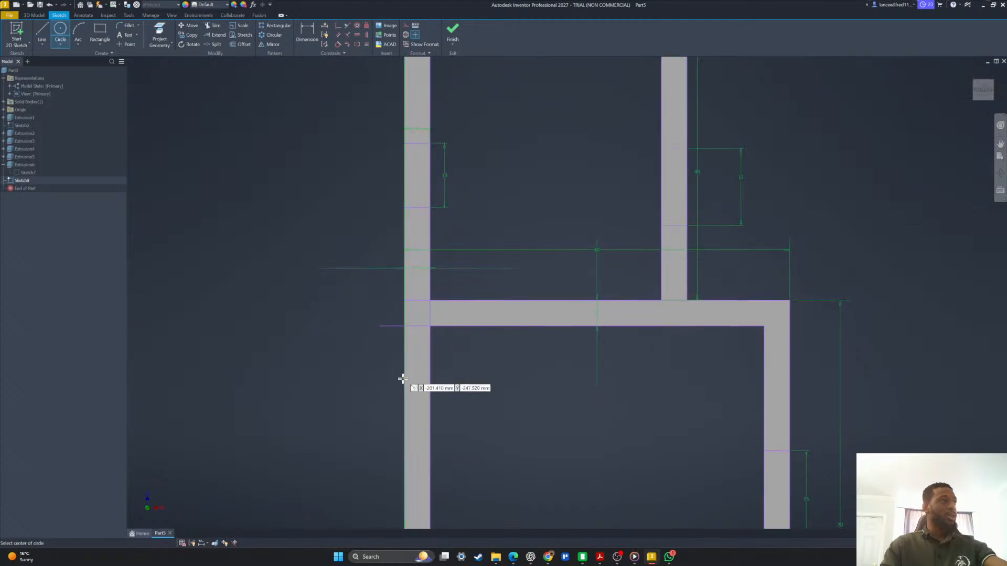
pyautogui.click(414, 367)
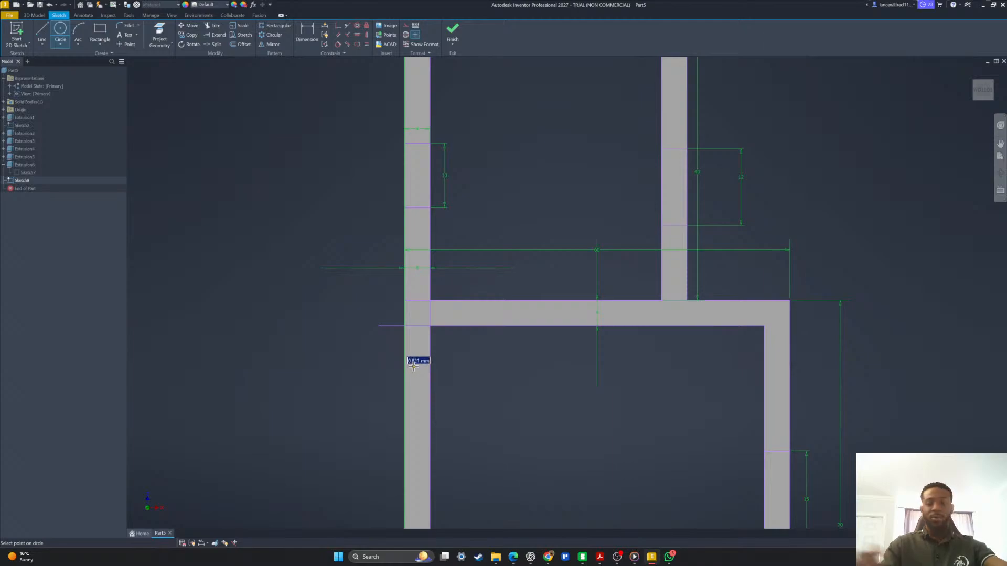
pyautogui.write('2.3')
pyautogui.press('Return')
pyautogui.scroll(-2, 396, 373)
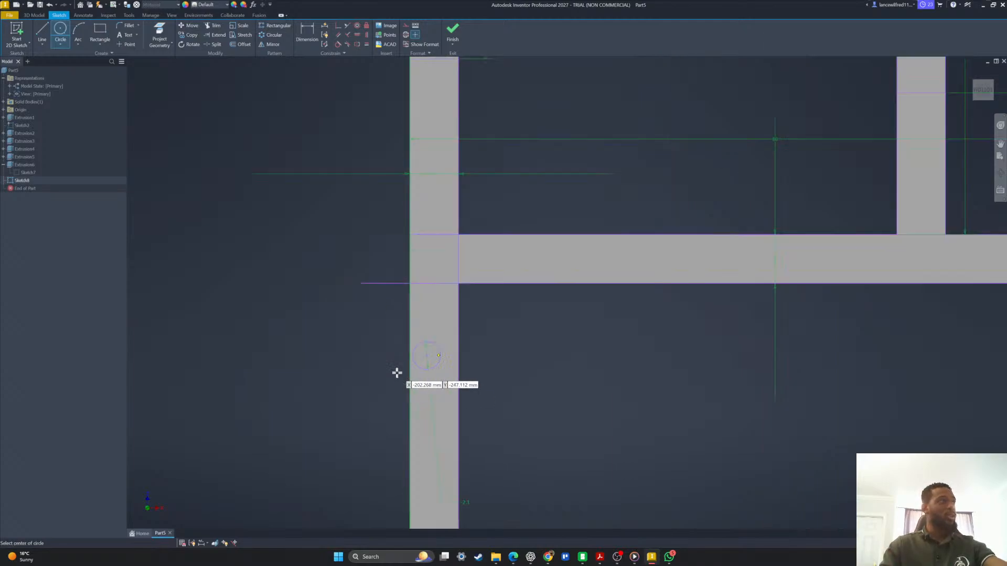
# Dimension the third circle's centre 2 mm from the left-hand exterior wall's outer edge.
pyautogui.scroll(-2, 448, 386)
pyautogui.click(305, 33)
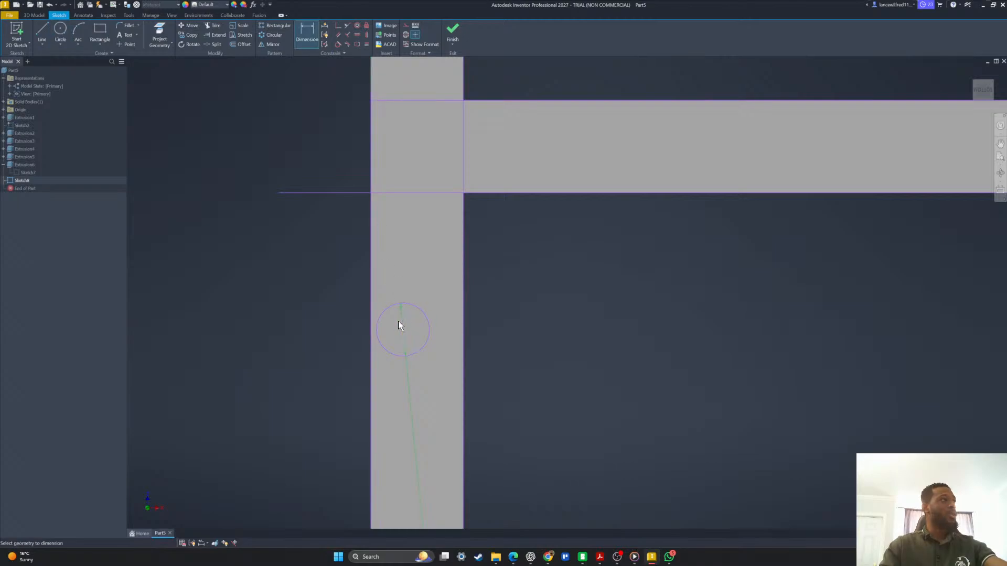
pyautogui.click(370, 346)
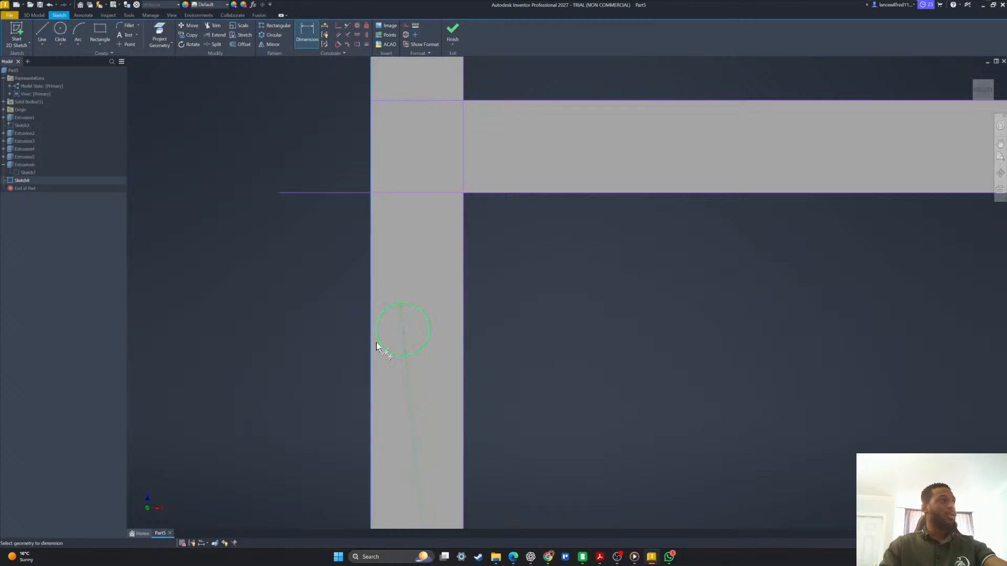
pyautogui.click(379, 345)
pyautogui.scroll(2, 377, 343)
pyautogui.scroll(-3, 376, 334)
pyautogui.click(405, 308)
pyautogui.write('.26')
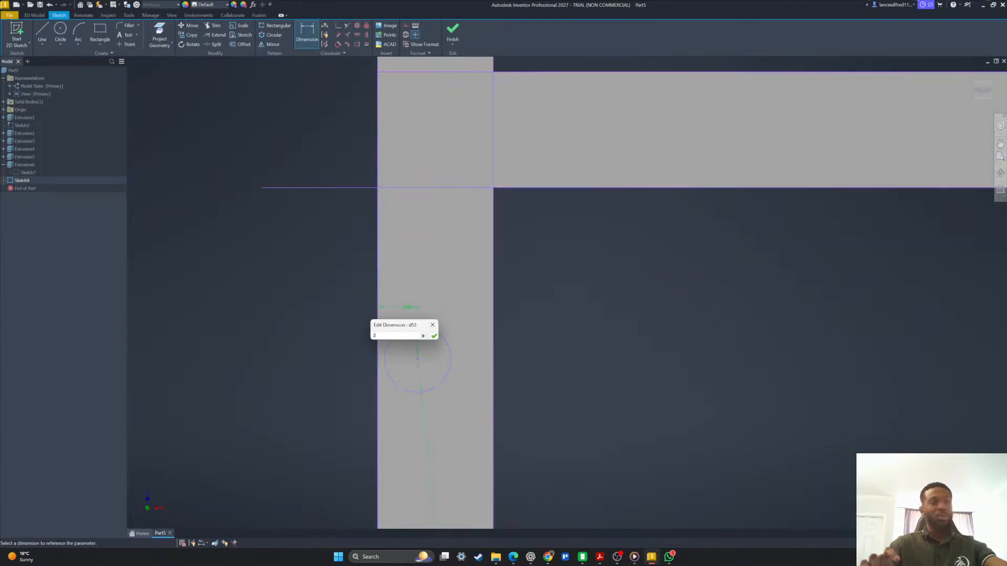
pyautogui.press('Return')
# Dimension the third circle's centre from the lower wall's outer edge, linking the distance to the right-hand circle's 75 mm dimension.
pyautogui.scroll(2, 461, 349)
pyautogui.scroll(-3, 460, 361)
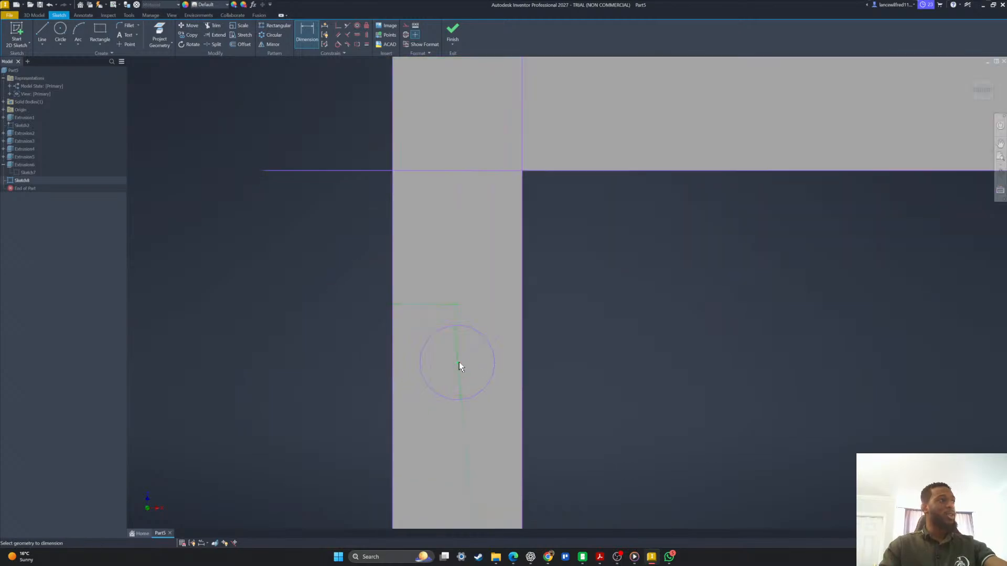
pyautogui.scroll(3, 461, 383)
pyautogui.scroll(-4, 422, 411)
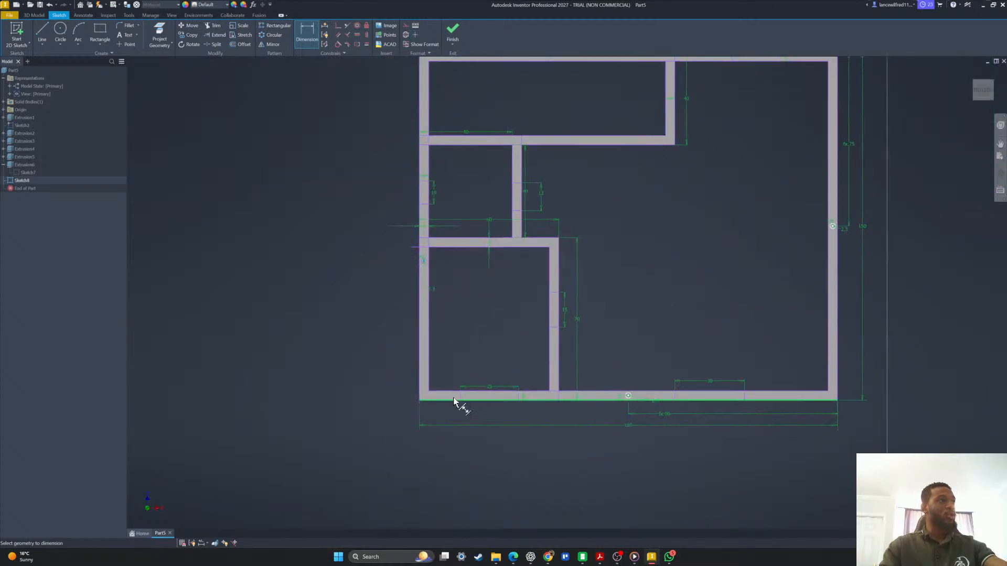
pyautogui.click(426, 402)
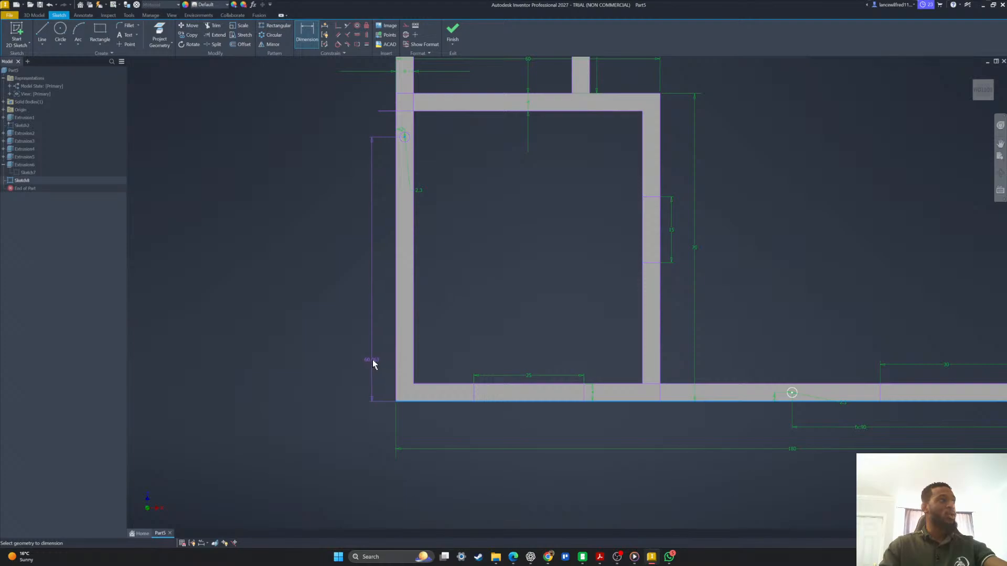
pyautogui.click(373, 362)
pyautogui.scroll(3, 415, 251)
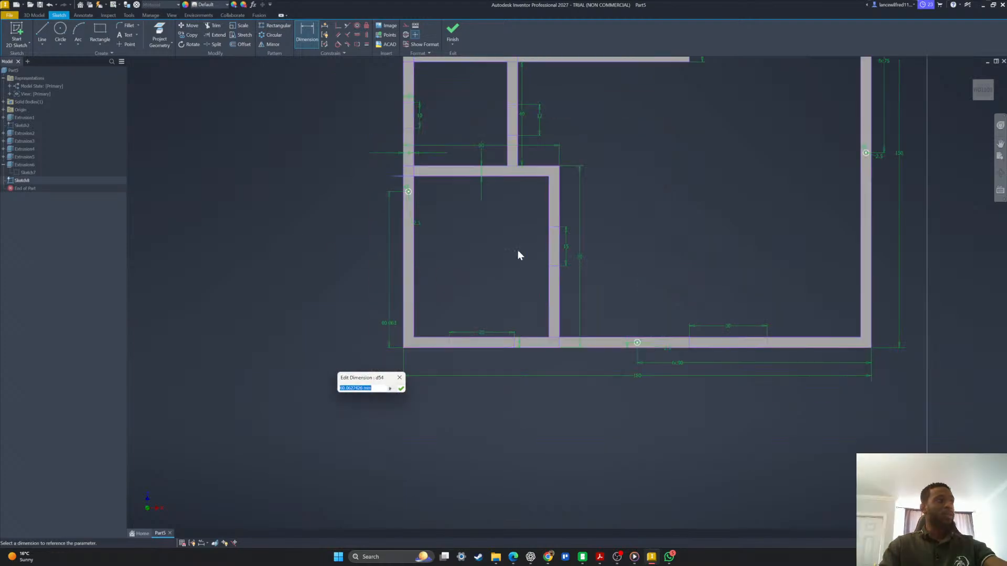
pyautogui.moveTo(888, 71); pyautogui.dragTo(855, 171, button='middle')
pyautogui.click(855, 171)
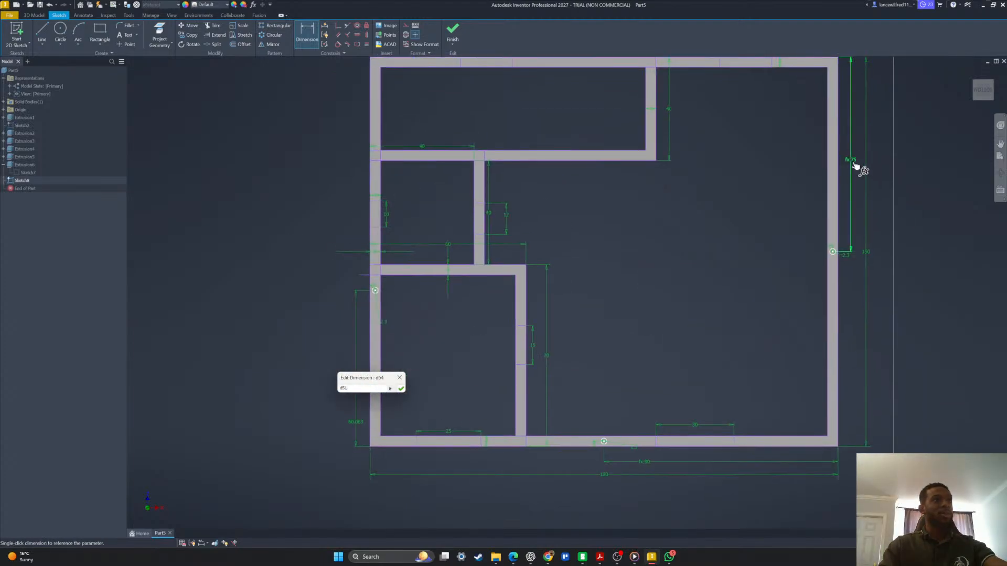
pyautogui.press('Return')
# Inspect the placement of the three circles along the exterior walls and the surrounding floor plan dimensions.
pyautogui.scroll(2, 488, 294)
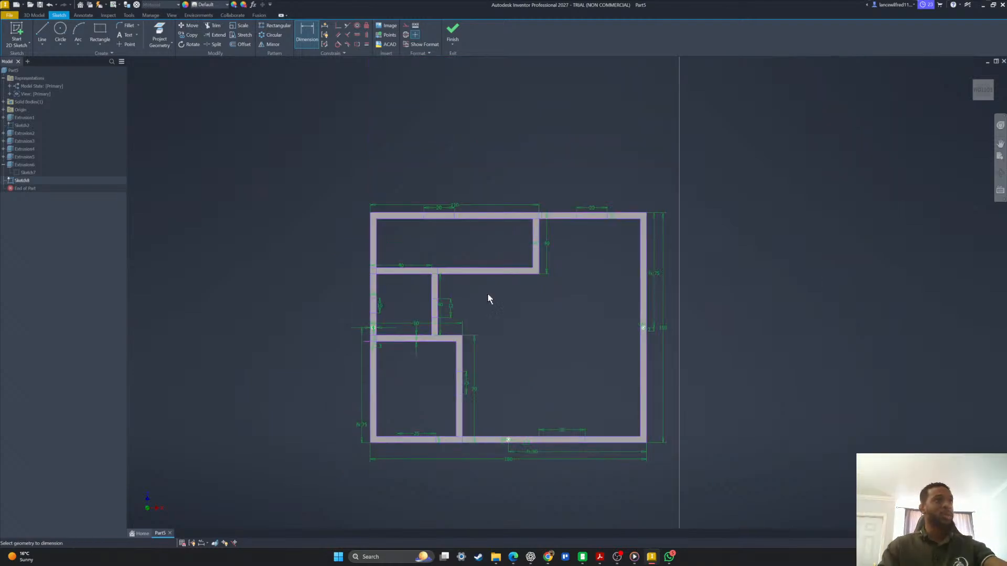
pyautogui.scroll(-2, 488, 344)
pyautogui.scroll(-5, 230, 278)
pyautogui.scroll(5, 240, 258)
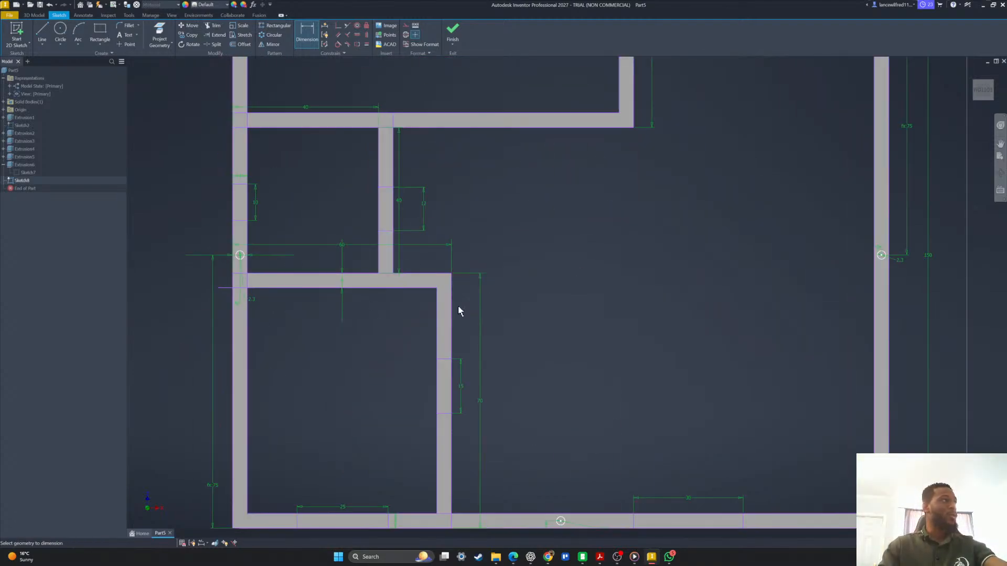
pyautogui.moveTo(623, 319); pyautogui.dragTo(261, 272, button='middle')
pyautogui.scroll(-5, 566, 224)
pyautogui.scroll(2, 403, 191)
pyautogui.scroll(5, 403, 191)
pyautogui.moveTo(401, 335); pyautogui.dragTo(690, 260, button='middle')
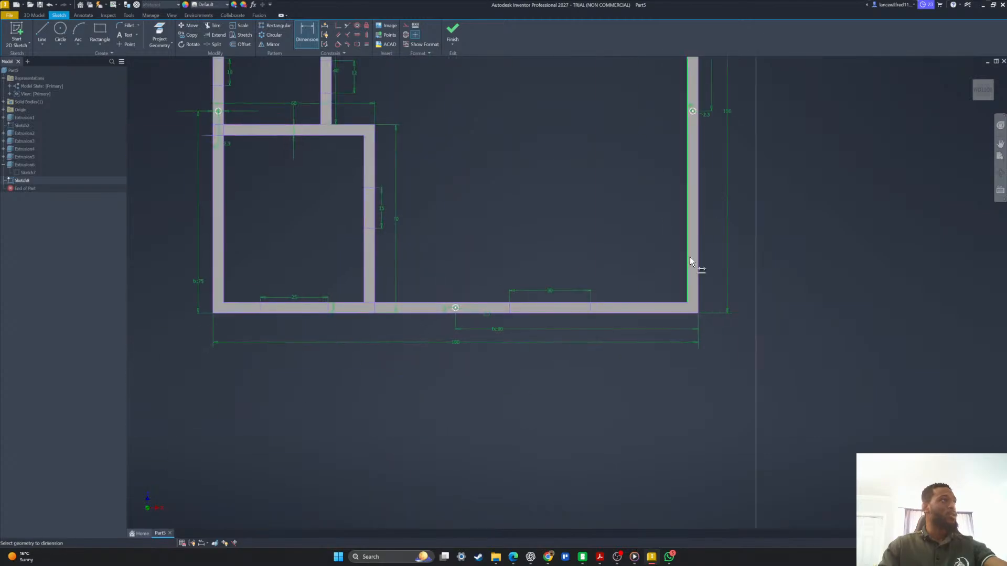
pyautogui.scroll(-4, 456, 306)
pyautogui.scroll(3, 458, 319)
pyautogui.moveTo(487, 294); pyautogui.dragTo(502, 470, button='middle')
pyautogui.scroll(5, 465, 332)
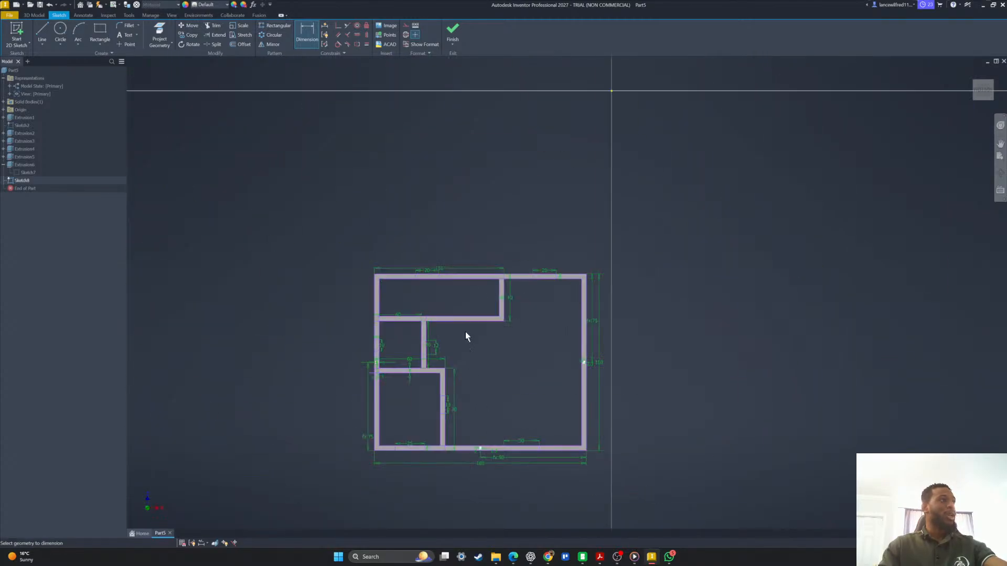
pyautogui.scroll(-2, 489, 278)
pyautogui.scroll(-2, 463, 286)
pyautogui.scroll(3, 508, 396)
pyautogui.moveTo(508, 396); pyautogui.dragTo(509, 392, button='middle')
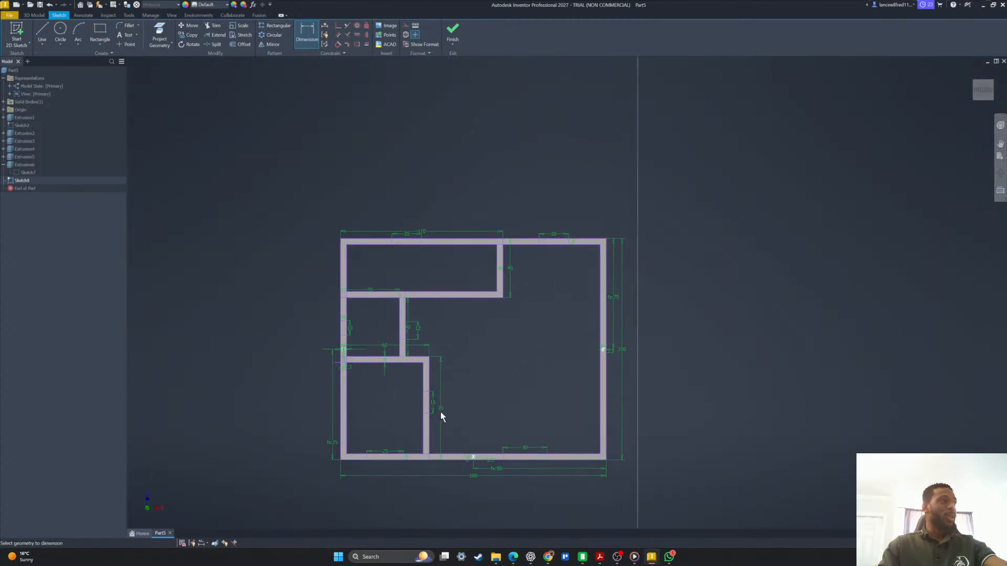
pyautogui.scroll(-3, 451, 464)
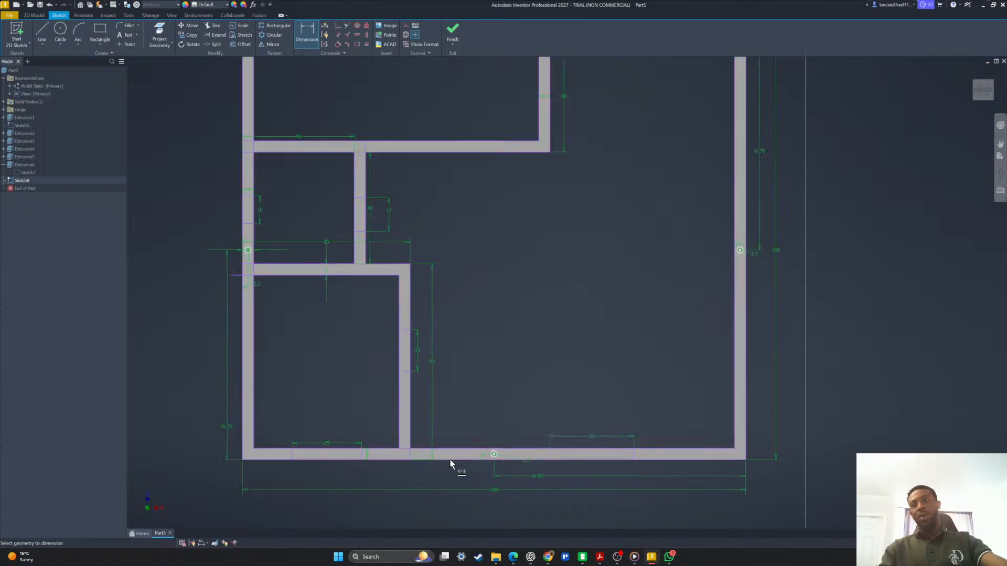
pyautogui.scroll(-2, 424, 446)
pyautogui.scroll(1, 420, 451)
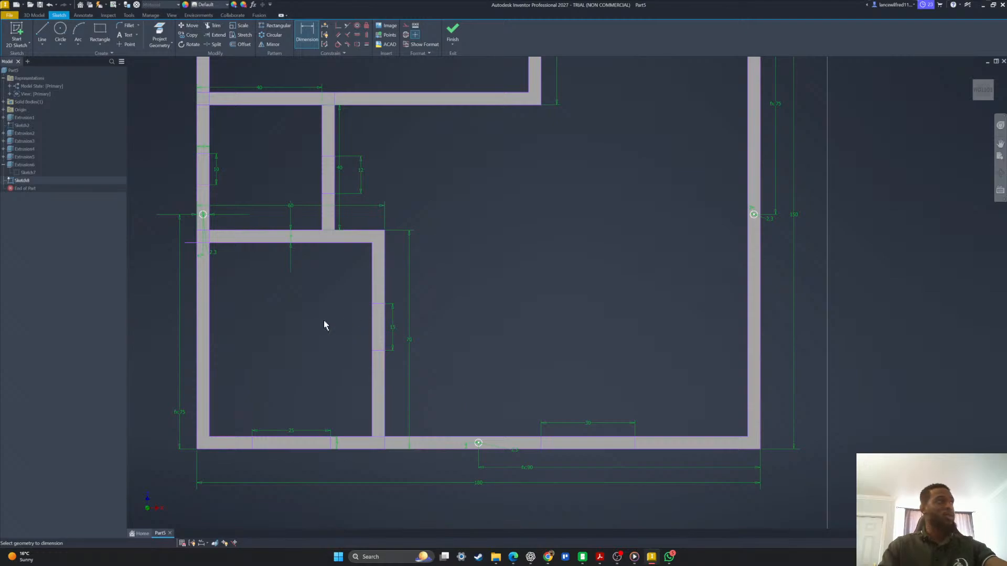
pyautogui.moveTo(339, 331)
pyautogui.mouseDown(button='middle')
pyautogui.moveTo(487, 339)
pyautogui.moveTo(379, 363)
pyautogui.mouseUp(button='middle')
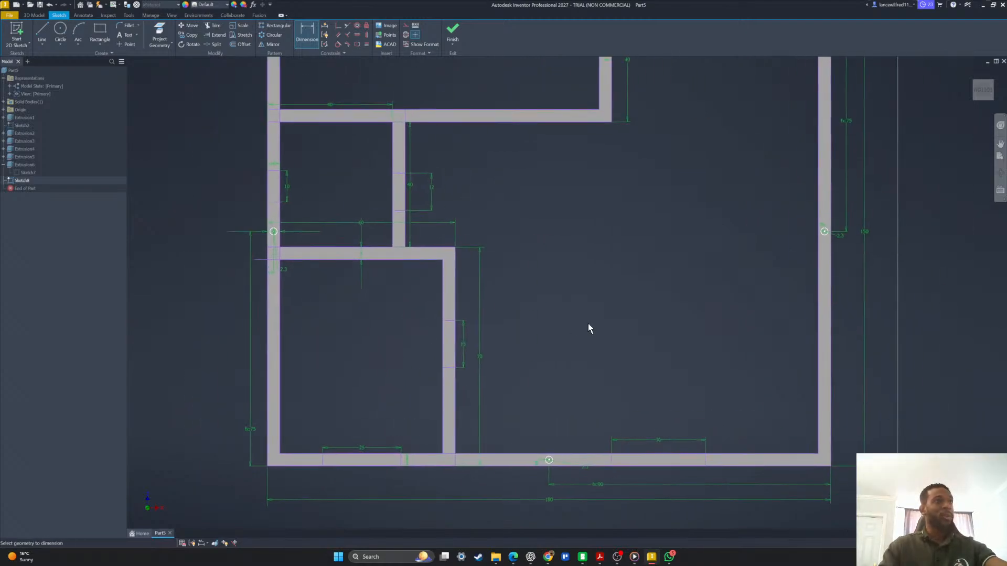
# Start an extrusion with the three 2.3 mm circles on the left, right and lower exterior walls as profiles.
pyautogui.moveTo(557, 335)
pyautogui.keyDown('shift'); pyautogui.mouseDown(button='middle')
pyautogui.moveTo(595, 355)
pyautogui.moveTo(420, 310)
pyautogui.moveTo(719, 321)
pyautogui.moveTo(674, 304)
pyautogui.moveTo(726, 314)
pyautogui.moveTo(654, 315)
pyautogui.moveTo(371, 263)
pyautogui.mouseUp(button='middle'); pyautogui.keyUp('shift')
pyautogui.click(33, 16)
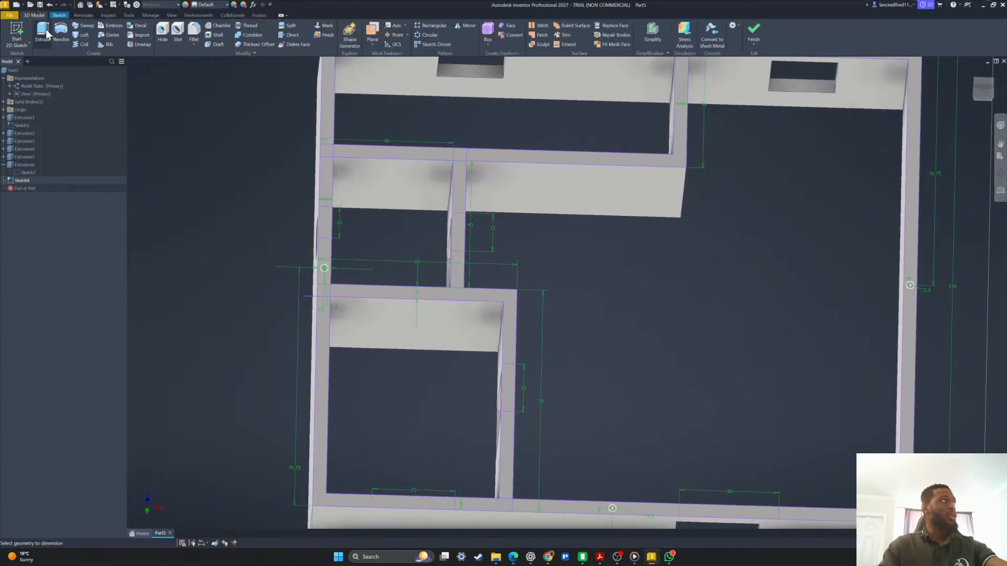
pyautogui.click(45, 30)
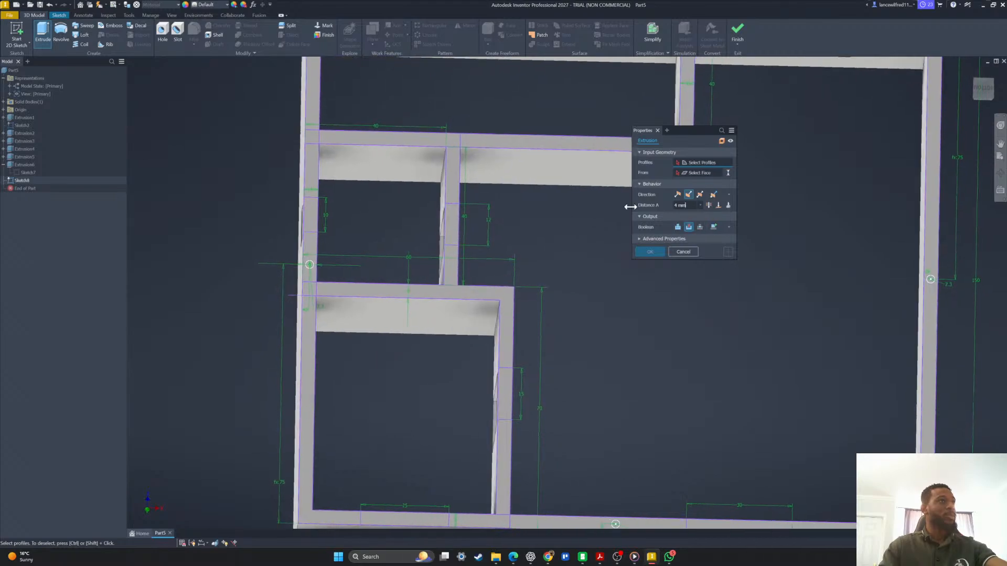
pyautogui.scroll(3, 310, 265)
pyautogui.click(318, 257)
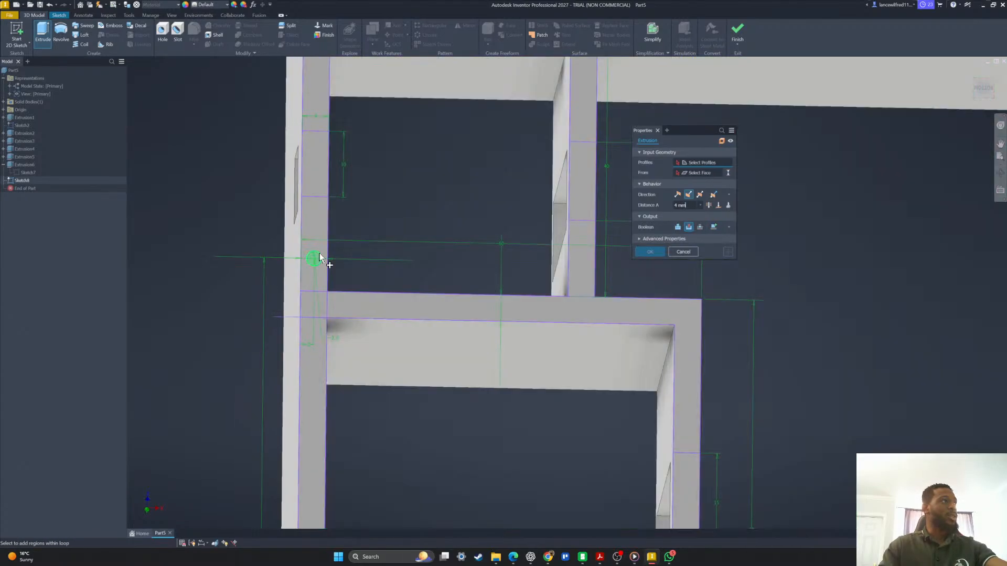
pyautogui.scroll(5, 318, 257)
pyautogui.scroll(-8, 358, 244)
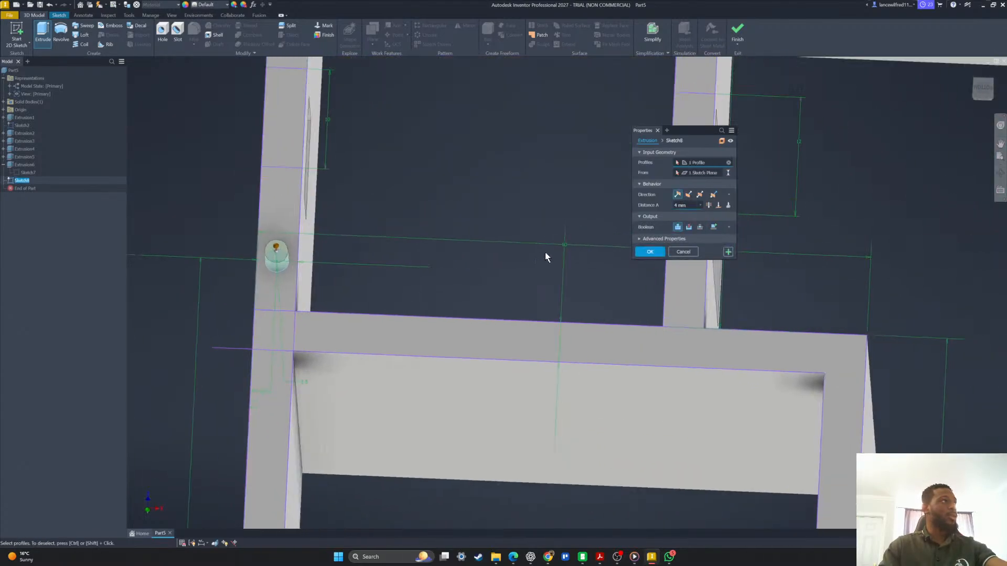
pyautogui.scroll(8, 716, 279)
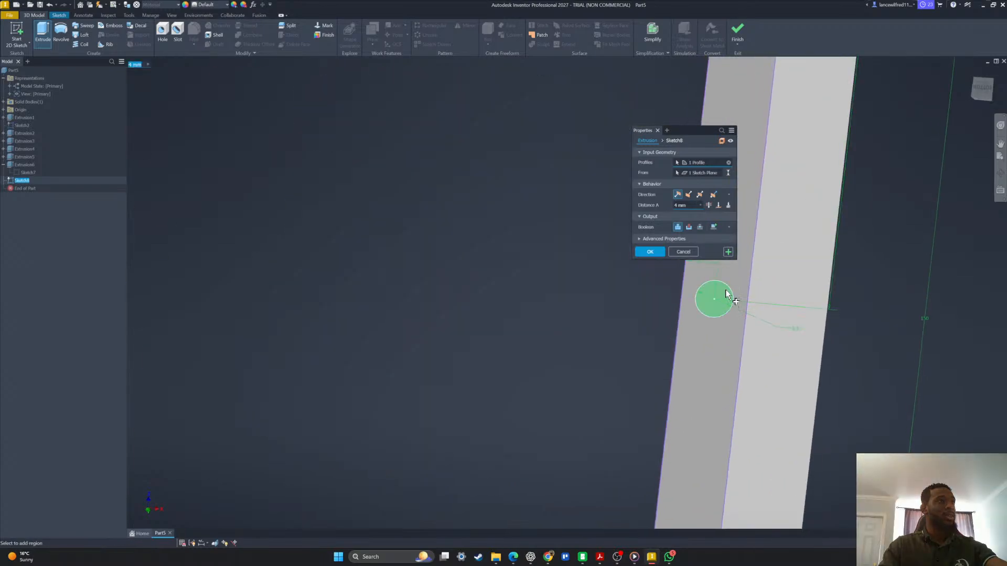
pyautogui.click(725, 294)
pyautogui.scroll(-8, 727, 292)
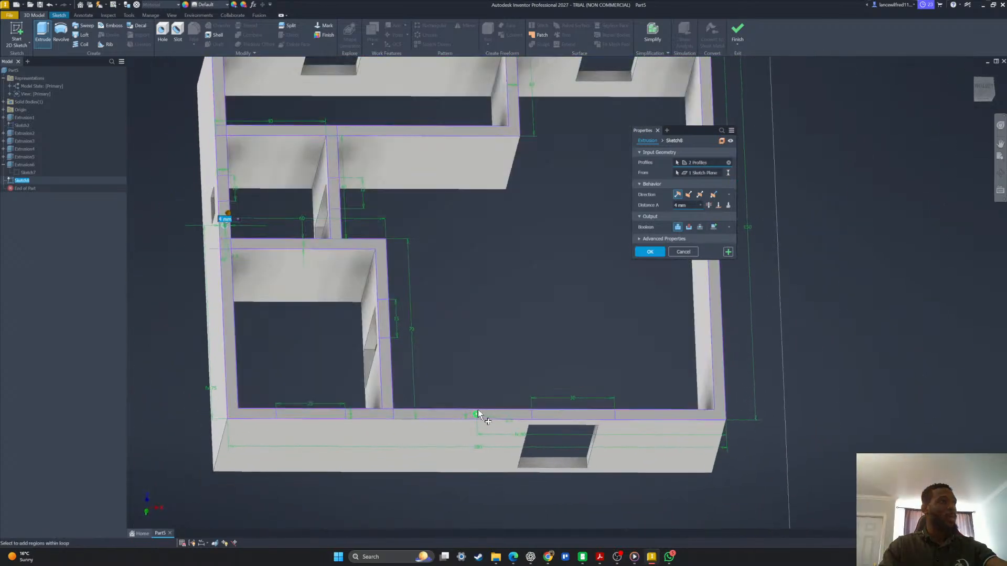
pyautogui.scroll(10, 477, 410)
pyautogui.click(473, 423)
pyautogui.scroll(-10, 472, 423)
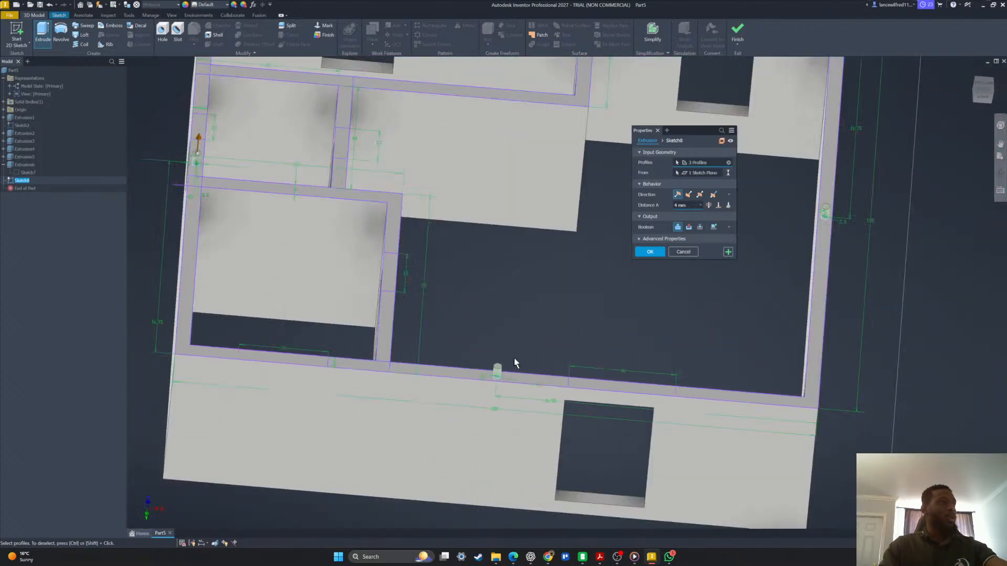
# Examine the extrusion preview of the three circles on the wall tops, closing in on the left-hand wall.
pyautogui.scroll(-4, 515, 360)
pyautogui.keyDown('shift'); pyautogui.moveTo(515, 360); pyautogui.dragTo(566, 360, button='middle'); pyautogui.keyUp('shift')
pyautogui.scroll(5, 529, 347)
pyautogui.scroll(5, 530, 346)
pyautogui.scroll(-4, 475, 343)
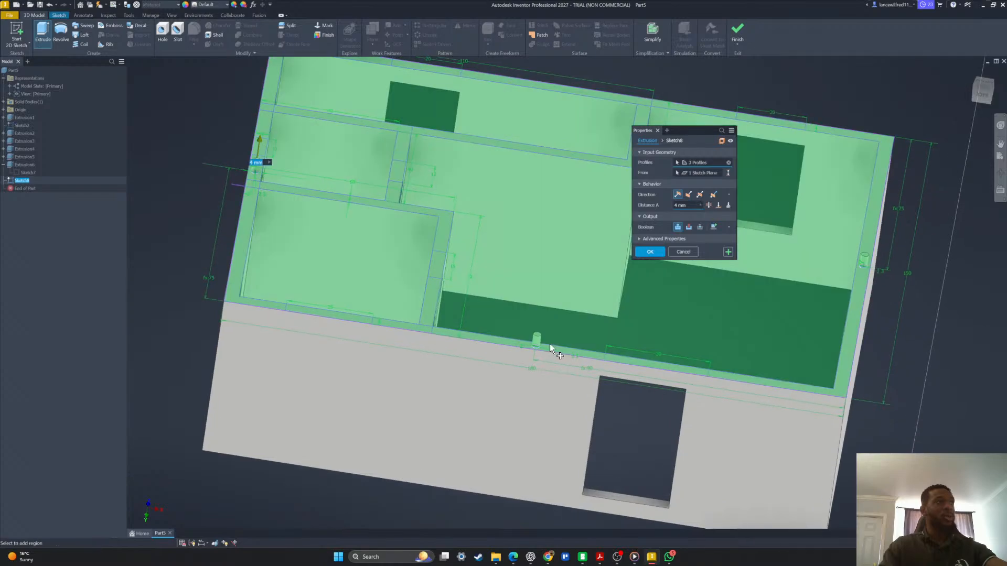
pyautogui.keyDown('shift'); pyautogui.moveTo(550, 344); pyautogui.dragTo(346, 182, button='middle'); pyautogui.keyUp('shift')
pyautogui.scroll(5, 261, 171)
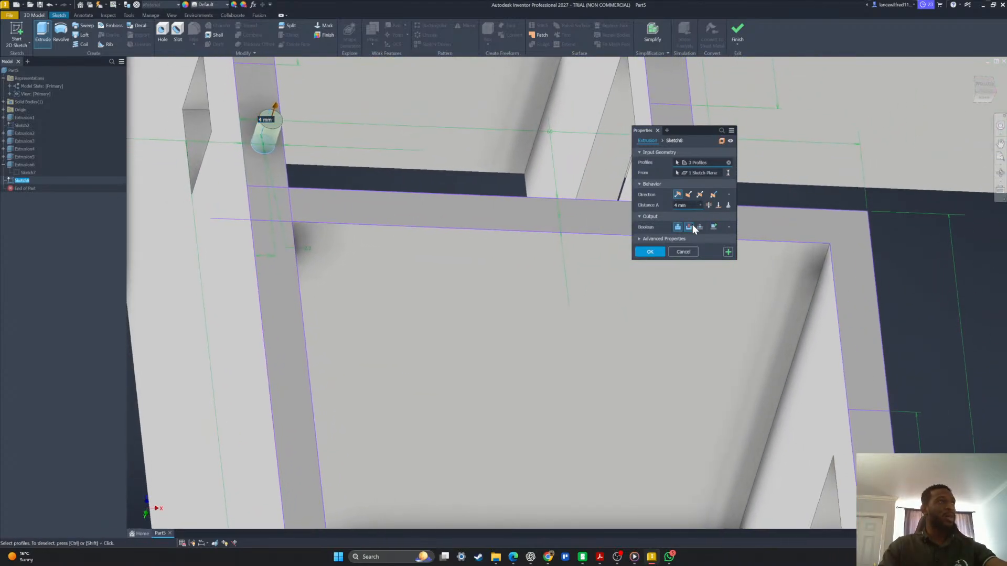
# Cut the three circle profiles 4 mm deep into the tops of the exterior walls.
pyautogui.click(691, 227)
pyautogui.keyDown('shift'); pyautogui.moveTo(325, 146); pyautogui.dragTo(328, 218, button='middle'); pyautogui.keyUp('shift')
pyautogui.scroll(-2, 328, 218)
pyautogui.click(650, 252)
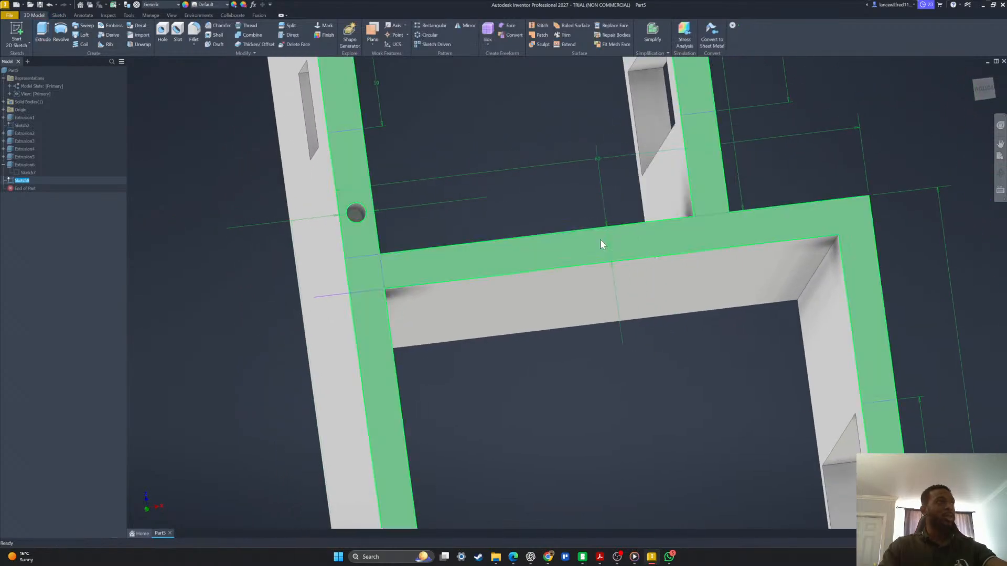
# Edit the three-hole cut extrusion and set its depth to 2 mm.
pyautogui.scroll(-5, 474, 268)
pyautogui.keyDown('shift'); pyautogui.moveTo(474, 267); pyautogui.dragTo(450, 232, button='middle'); pyautogui.keyUp('shift')
pyautogui.scroll(-3, 450, 232)
pyautogui.keyDown('shift'); pyautogui.moveTo(909, 242); pyautogui.dragTo(440, 446, button='middle'); pyautogui.keyUp('shift')
pyautogui.scroll(8, 489, 378)
pyautogui.doubleClick(25, 173)
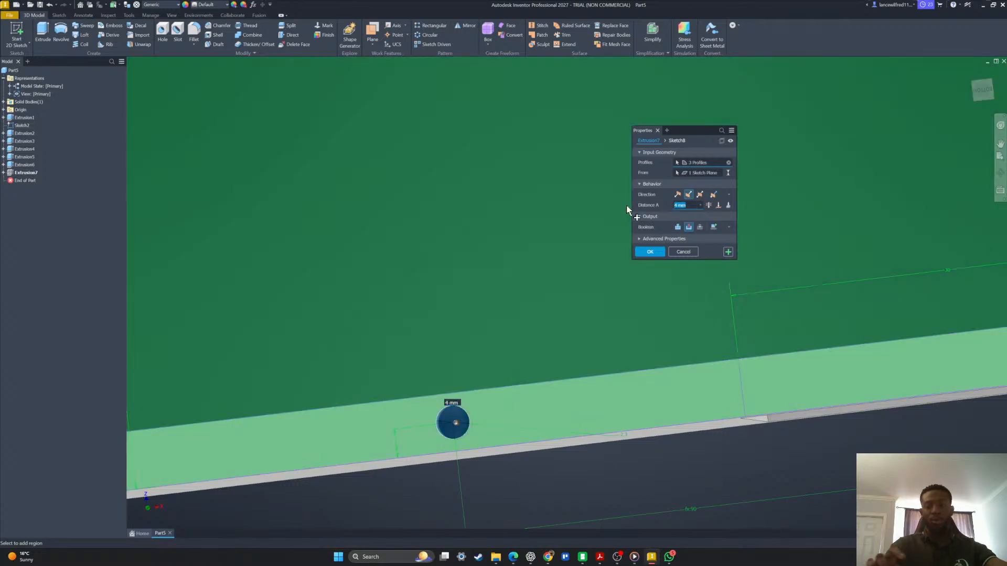
pyautogui.write('2')
pyautogui.scroll(-2, 786, 168)
pyautogui.keyDown('shift'); pyautogui.moveTo(527, 438); pyautogui.dragTo(577, 261, button='middle'); pyautogui.keyUp('shift')
pyautogui.click(649, 252)
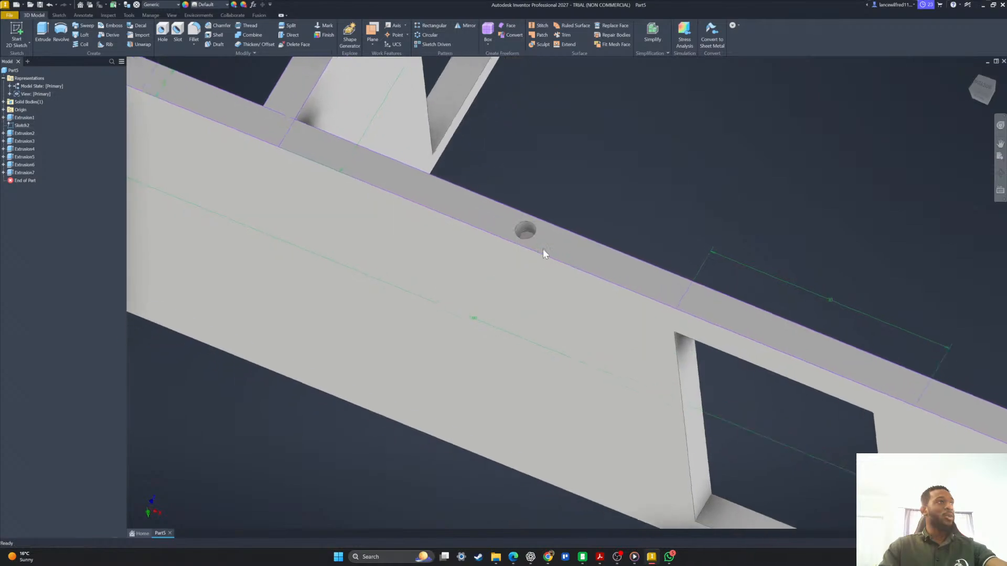
# Turn on the visibility of the sketch containing the three circles used for the wall holes.
pyautogui.scroll(3, 527, 237)
pyautogui.scroll(-6, 527, 237)
pyautogui.keyDown('shift'); pyautogui.moveTo(528, 239); pyautogui.dragTo(520, 331, button='middle'); pyautogui.keyUp('shift')
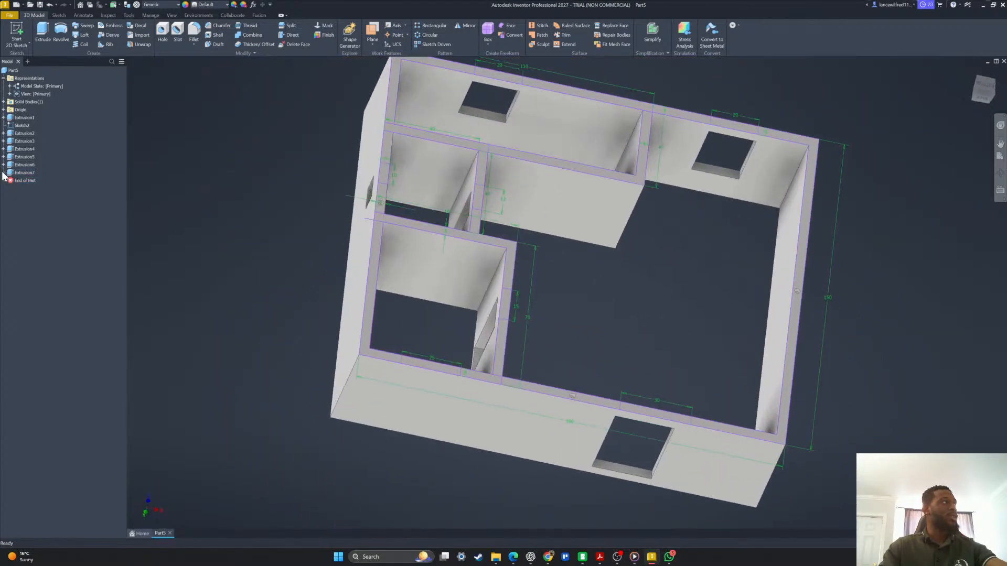
pyautogui.rightClick(27, 181)
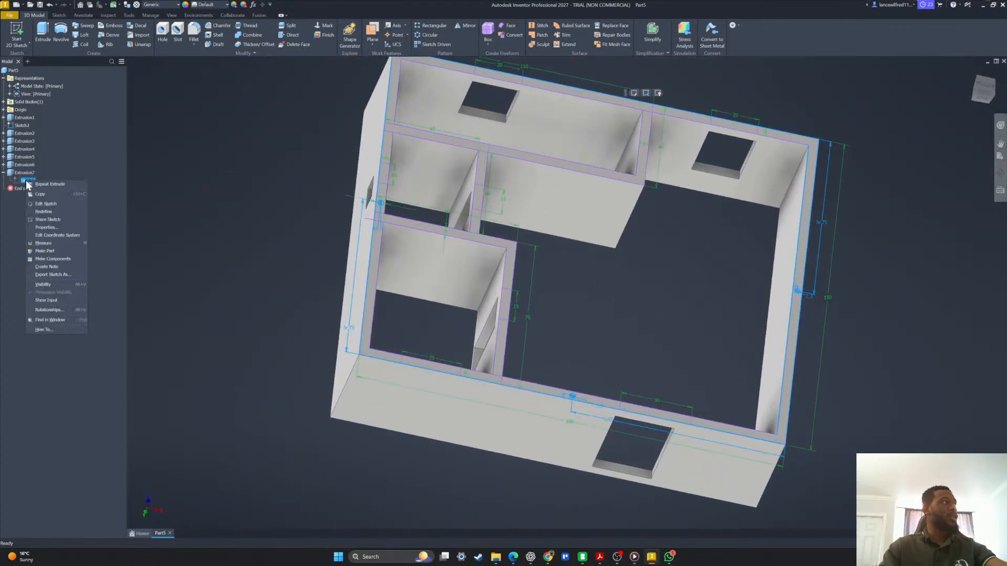
pyautogui.click(44, 285)
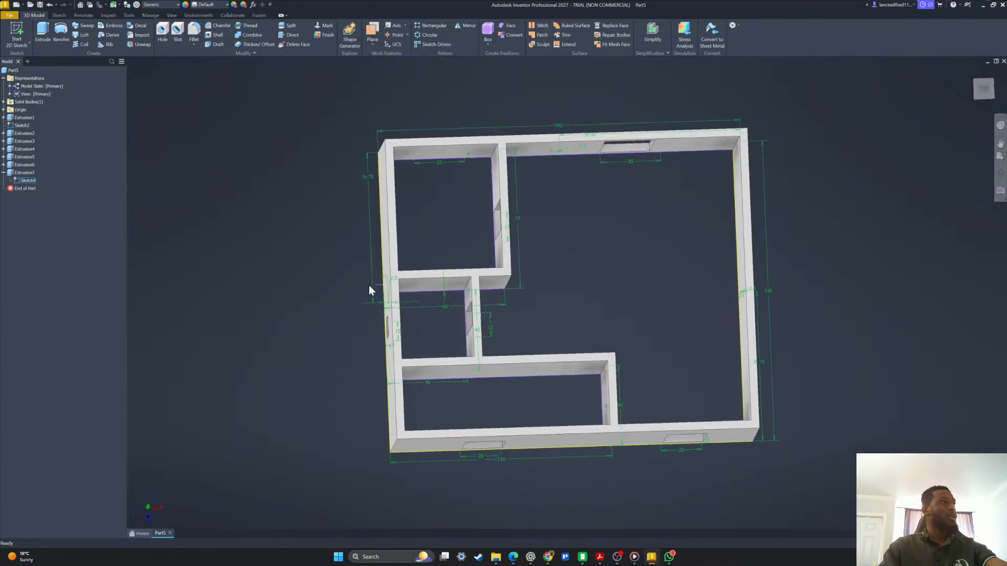
# Start a sketch on the opposite end face of the walls and project the left-hand wall's circular hole edge into it.
pyautogui.click(16, 34)
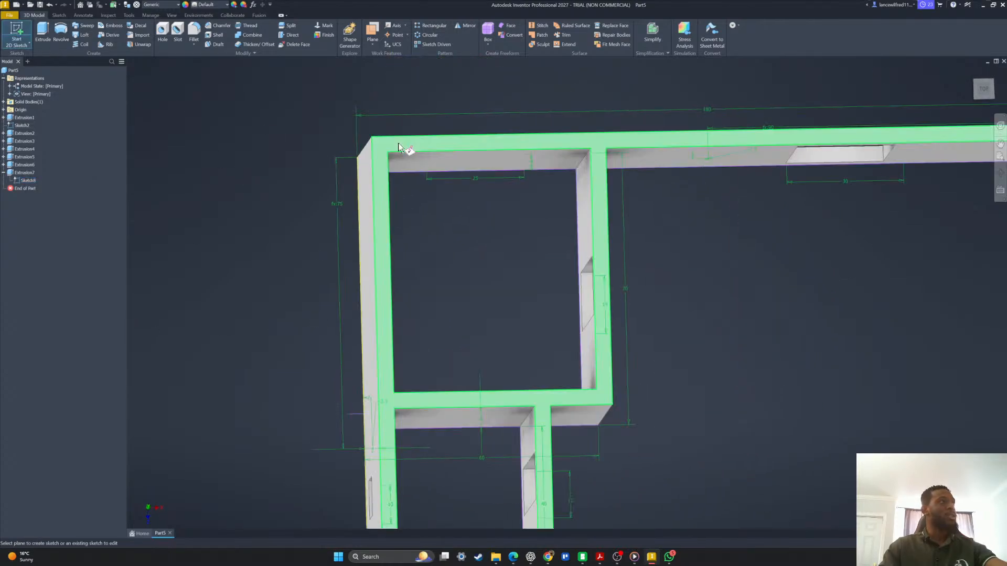
pyautogui.click(398, 142)
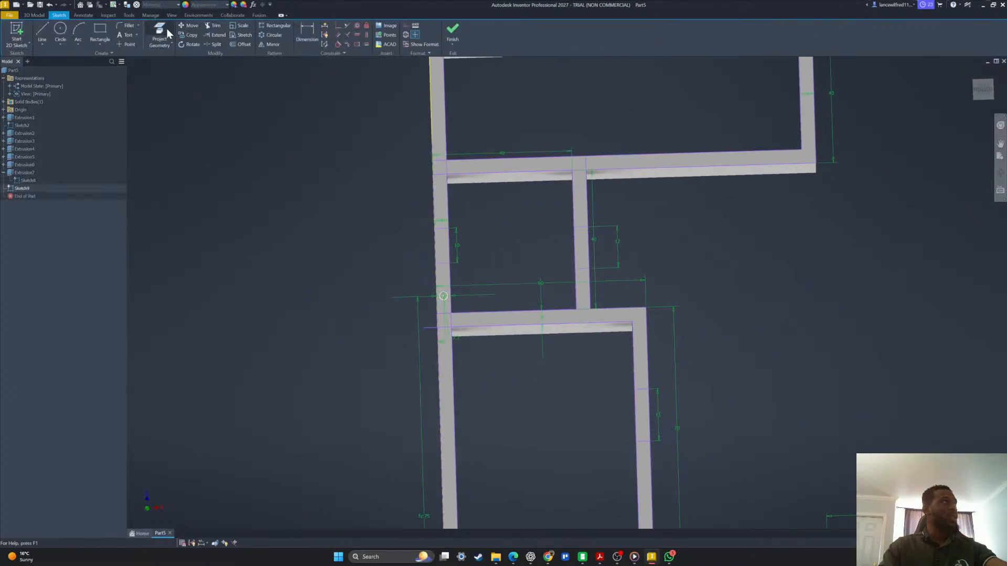
pyautogui.click(163, 31)
pyautogui.scroll(3, 448, 287)
pyautogui.scroll(3, 447, 287)
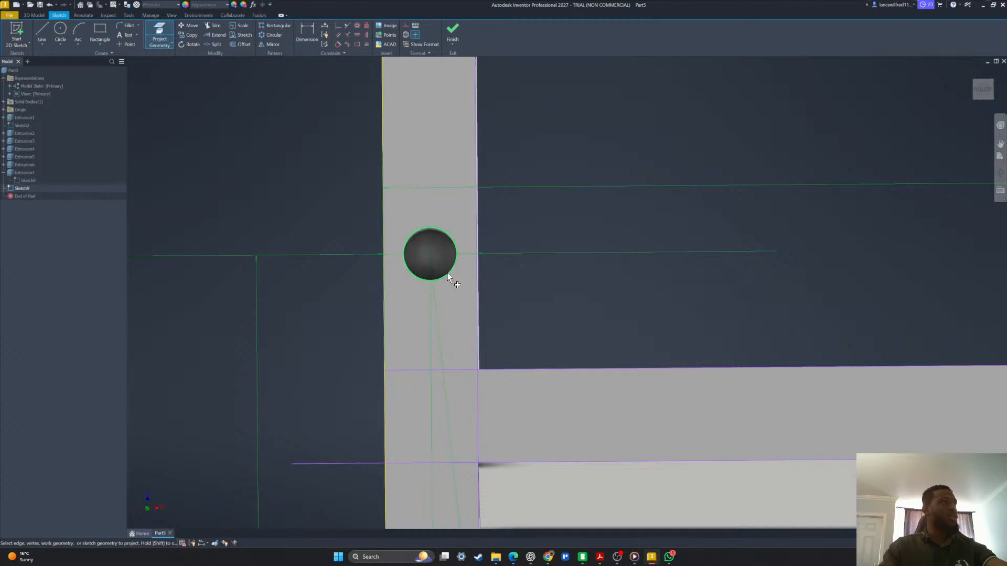
pyautogui.click(445, 273)
# Project the circular hole edges of the right-hand and lower exterior walls into the same sketch.
pyautogui.scroll(-6, 503, 295)
pyautogui.scroll(-5, 820, 299)
pyautogui.scroll(8, 708, 315)
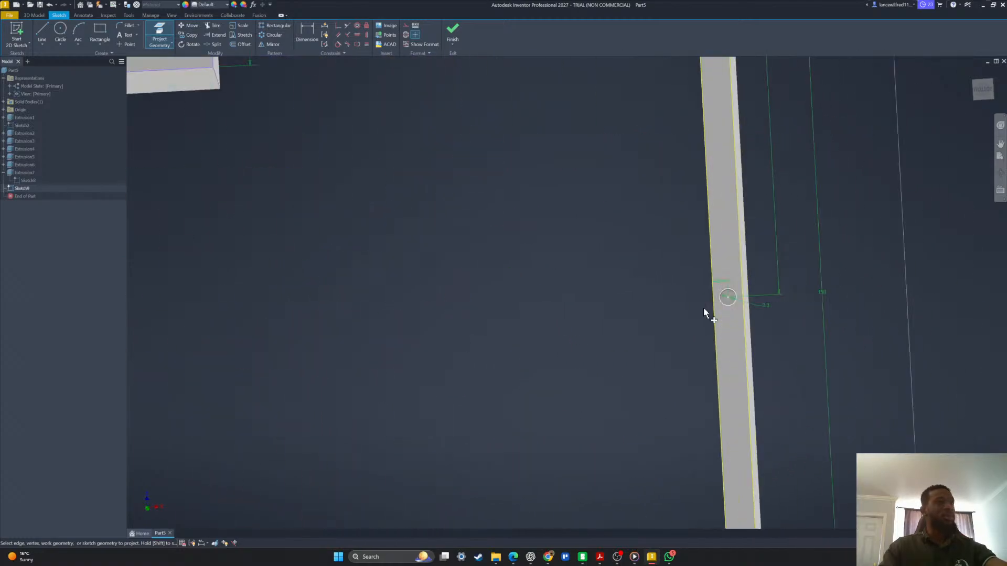
pyautogui.click(773, 299)
pyautogui.scroll(-10, 770, 307)
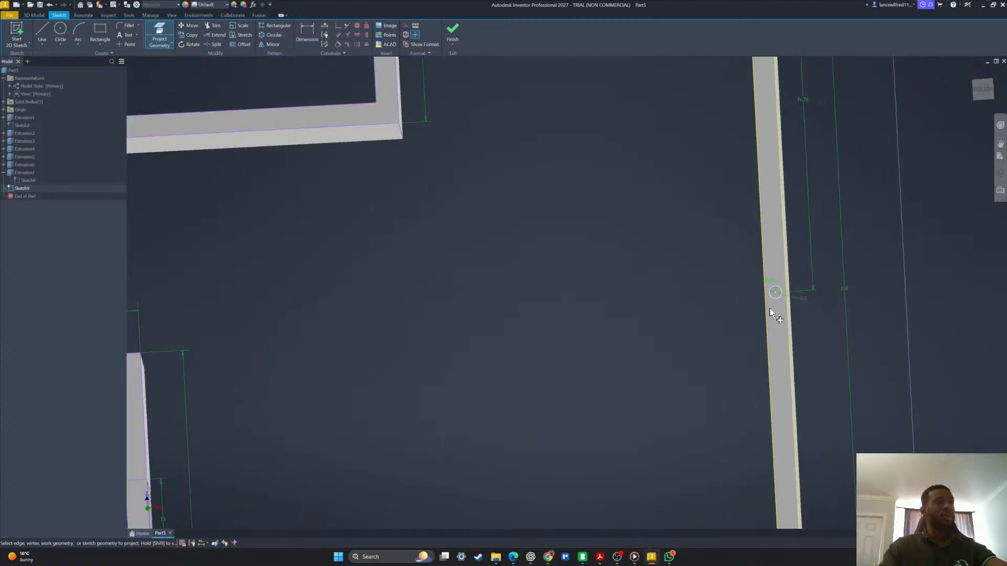
pyautogui.scroll(8, 544, 416)
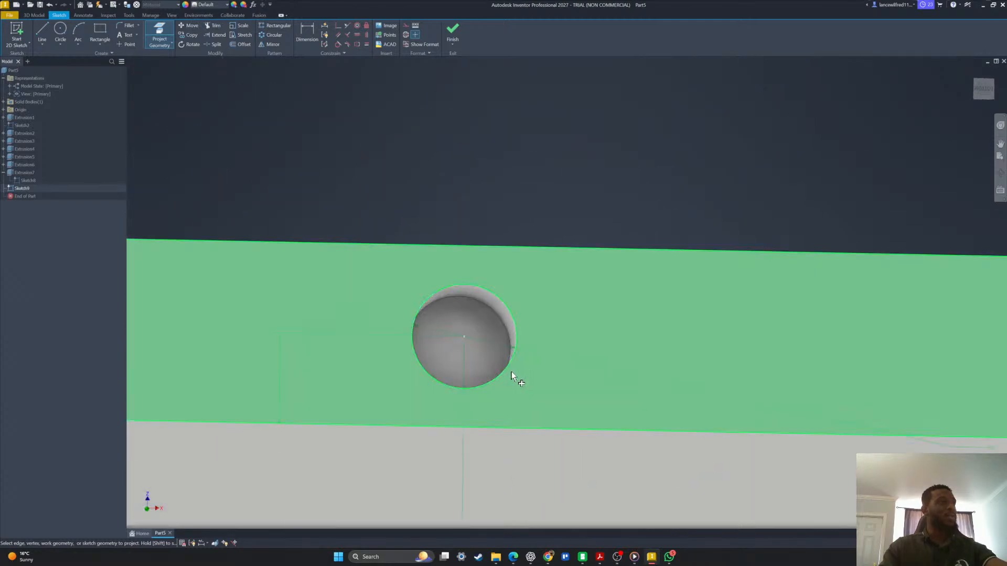
pyautogui.click(504, 370)
pyautogui.scroll(-8, 546, 388)
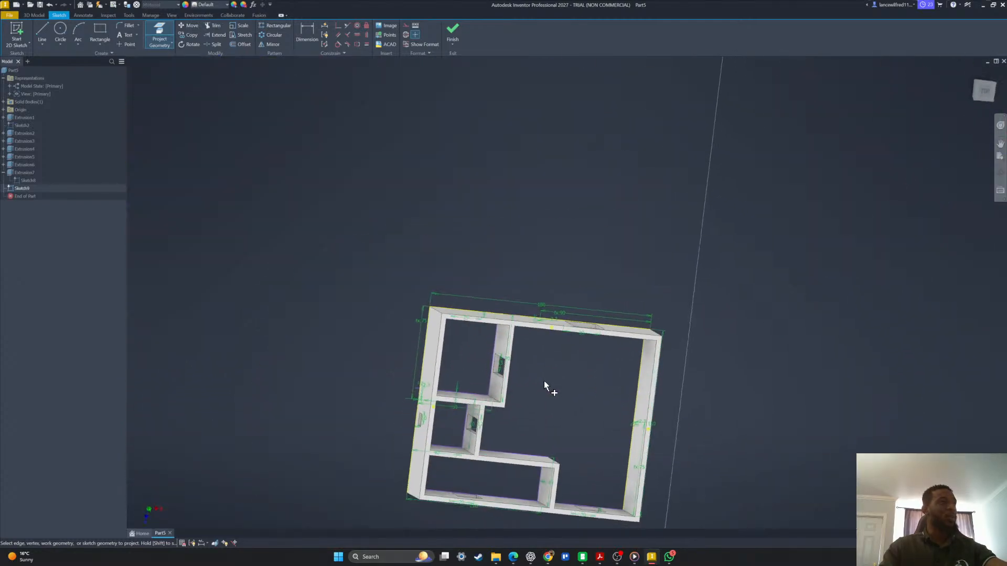
# Examine the projected circles on the opposite end face of the exterior walls.
pyautogui.scroll(8, 549, 386)
pyautogui.scroll(-8, 522, 334)
pyautogui.scroll(8, 522, 283)
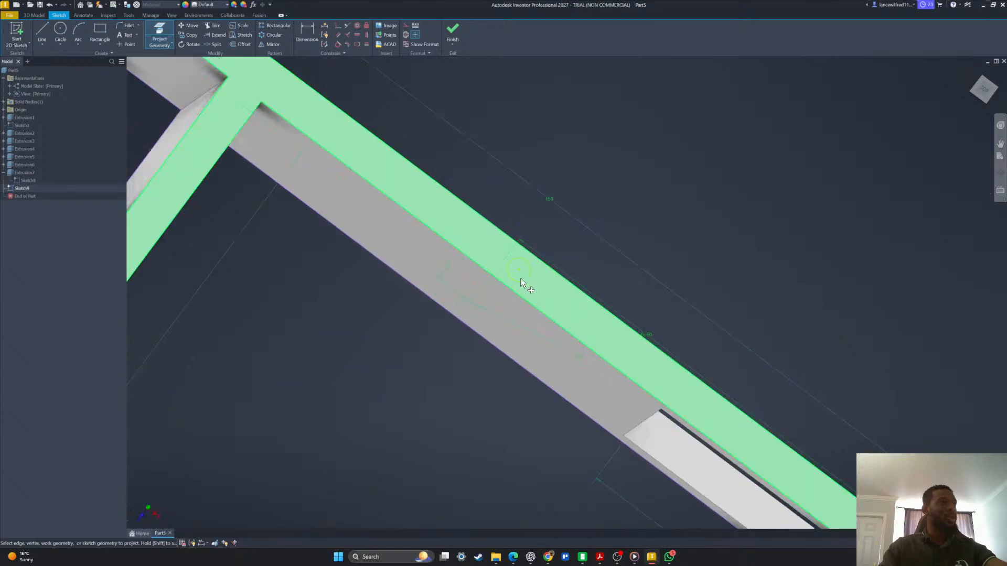
pyautogui.scroll(-4, 514, 272)
pyautogui.keyDown('shift'); pyautogui.moveTo(519, 288); pyautogui.dragTo(588, 286, button='middle'); pyautogui.keyUp('shift')
pyautogui.scroll(8, 288, 364)
pyautogui.scroll(-7, 244, 242)
pyautogui.scroll(-2, 660, 290)
pyautogui.scroll(7, 723, 262)
pyautogui.scroll(-8, 724, 267)
pyautogui.keyDown('shift'); pyautogui.moveTo(262, 139); pyautogui.dragTo(165, 62, button='middle'); pyautogui.keyUp('shift')
# Start an extrusion with the projected circle on the left-hand wall as its profile and set it to cut.
pyautogui.click(28, 30)
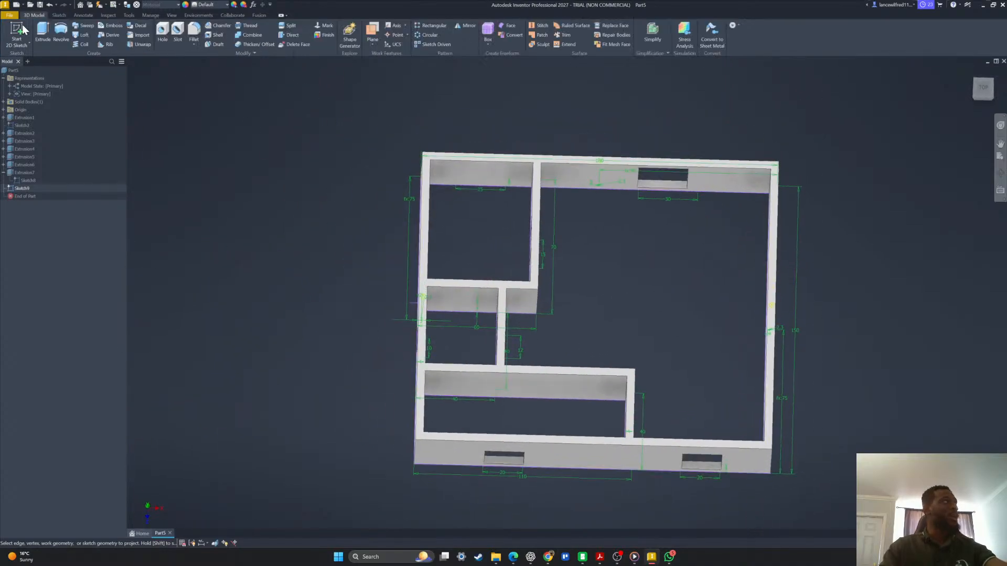
pyautogui.doubleClick(22, 188)
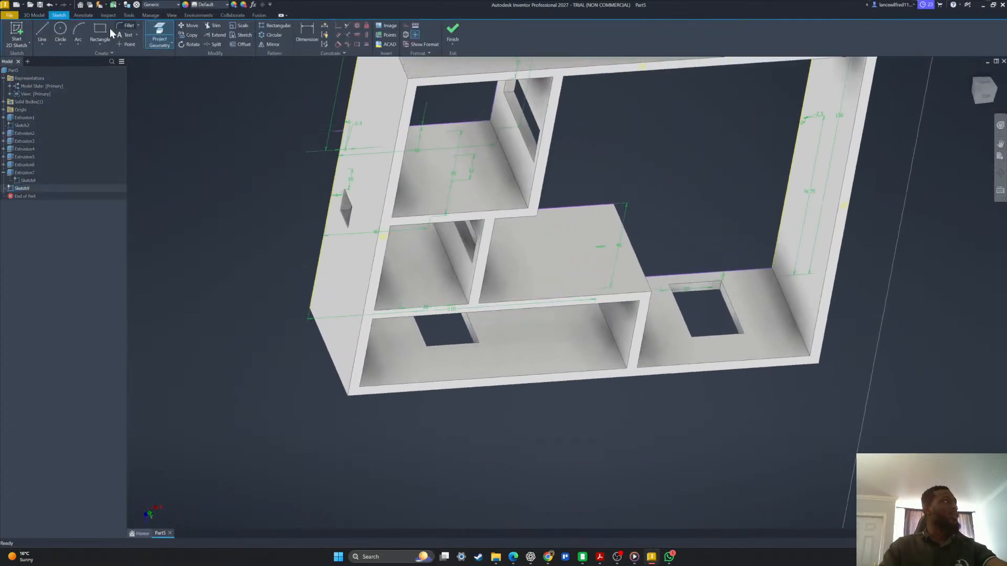
pyautogui.click(41, 14)
pyautogui.click(44, 32)
pyautogui.scroll(5, 374, 232)
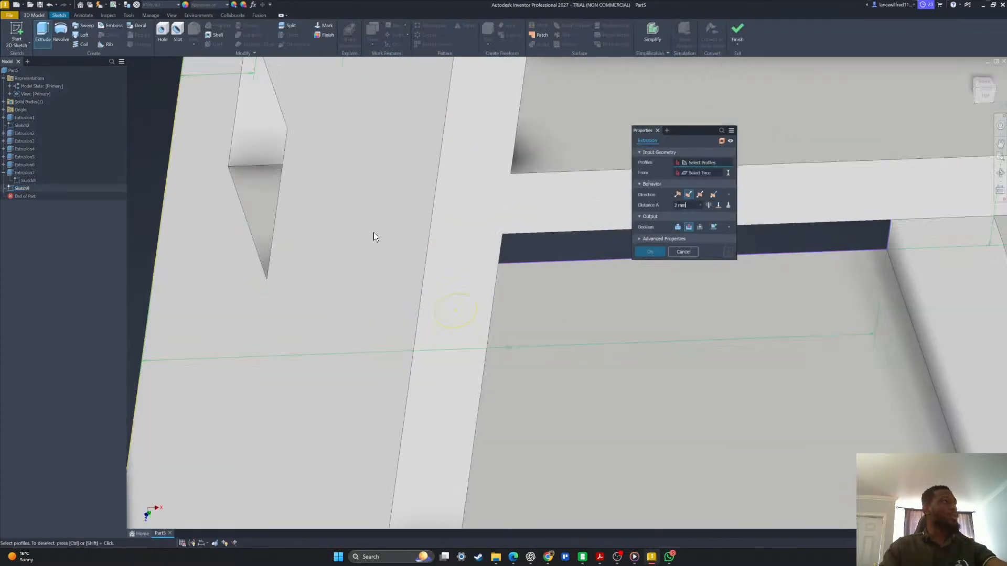
pyautogui.click(451, 307)
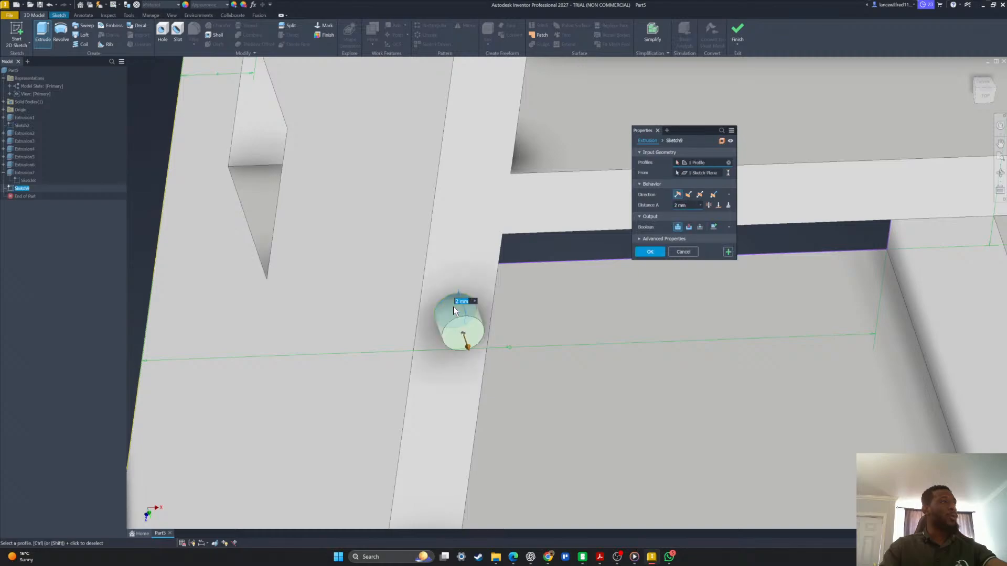
pyautogui.click(688, 226)
# Add the other two projected circles as profiles and cut all three 2 mm deep into the opposite wall face.
pyautogui.scroll(-6, 646, 265)
pyautogui.scroll(6, 597, 286)
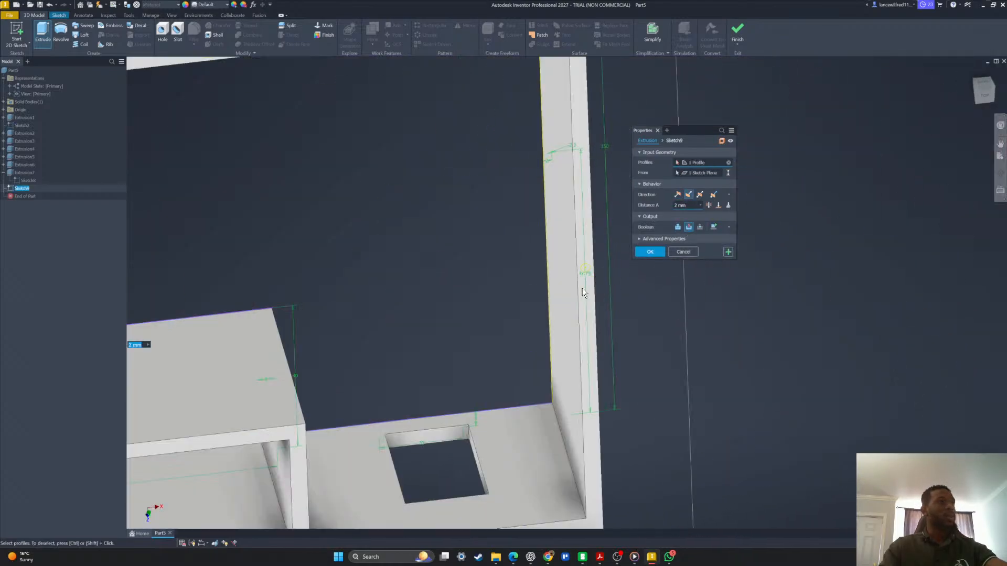
pyautogui.scroll(5, 617, 306)
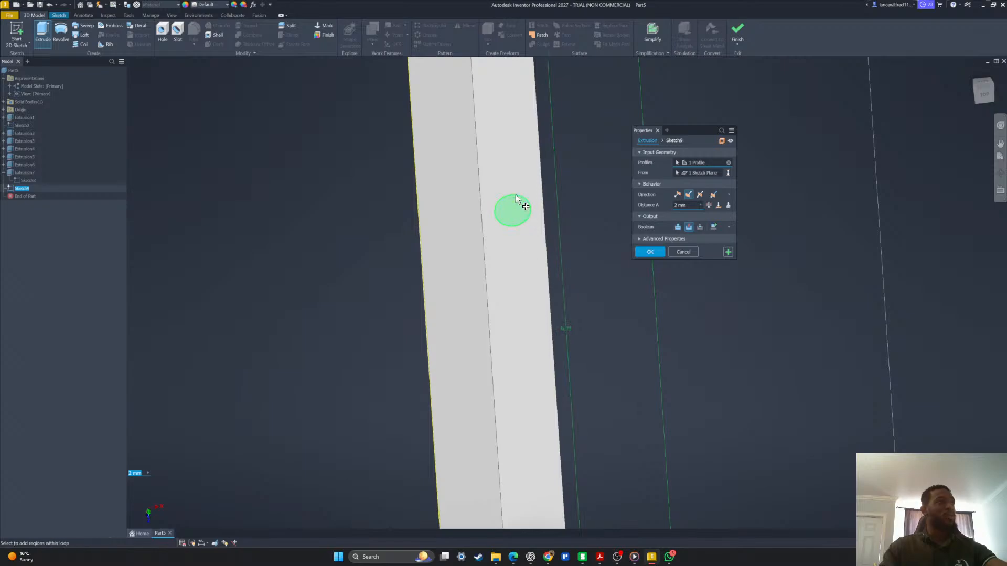
pyautogui.scroll(-6, 523, 220)
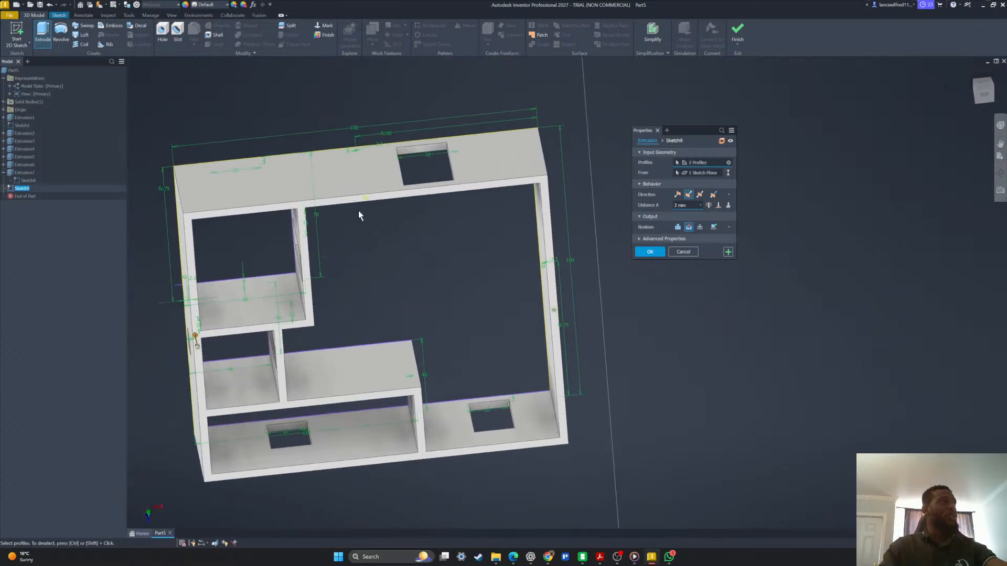
pyautogui.scroll(6, 373, 186)
pyautogui.keyDown('shift'); pyautogui.moveTo(423, 220); pyautogui.dragTo(368, 178, button='middle'); pyautogui.keyUp('shift')
pyautogui.scroll(-3, 382, 184)
pyautogui.scroll(5, 400, 252)
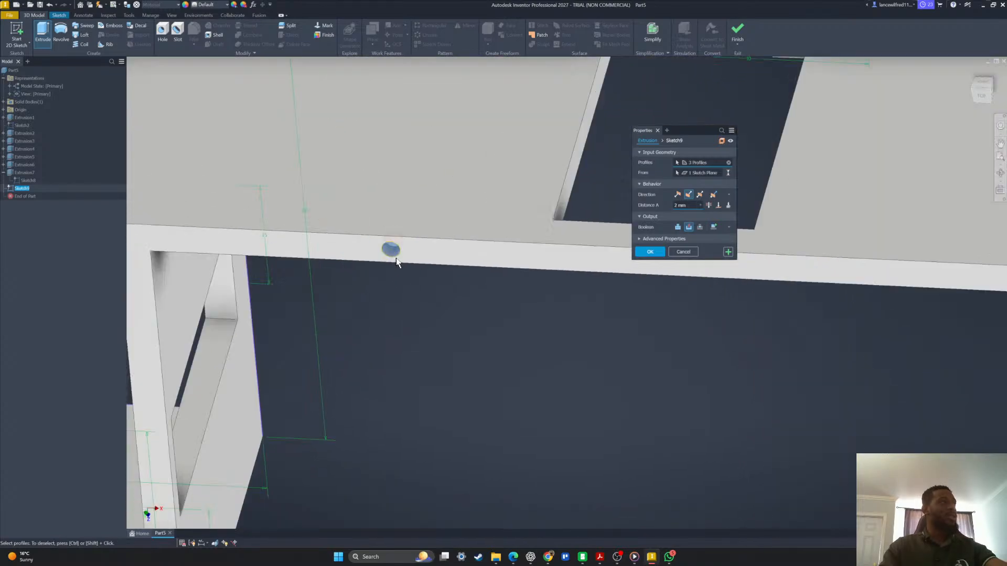
pyautogui.scroll(-6, 432, 273)
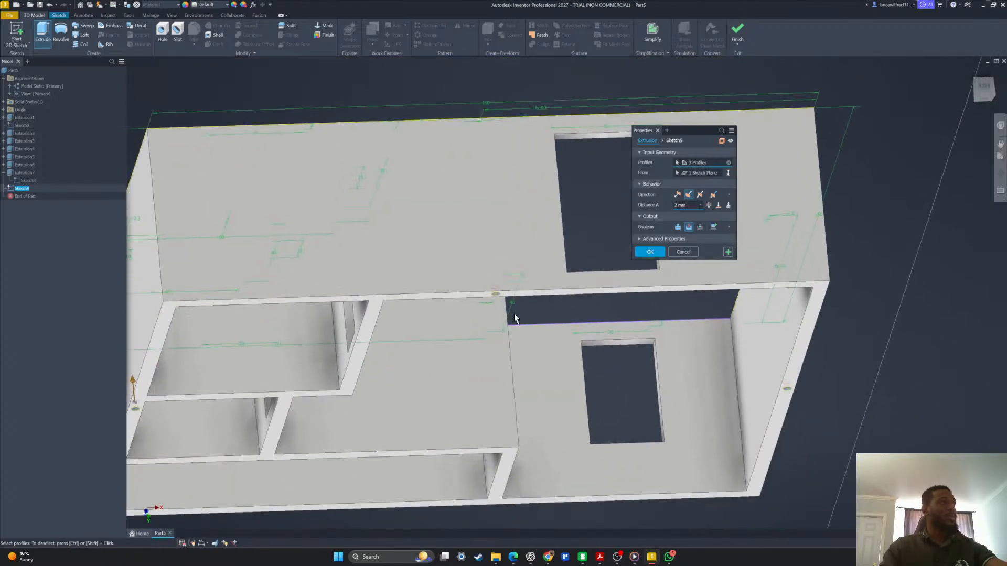
pyautogui.click(648, 253)
pyautogui.scroll(-4, 612, 301)
pyautogui.keyDown('shift'); pyautogui.moveTo(612, 301); pyautogui.dragTo(679, 466, button='middle'); pyautogui.keyUp('shift')
pyautogui.scroll(3, 555, 313)
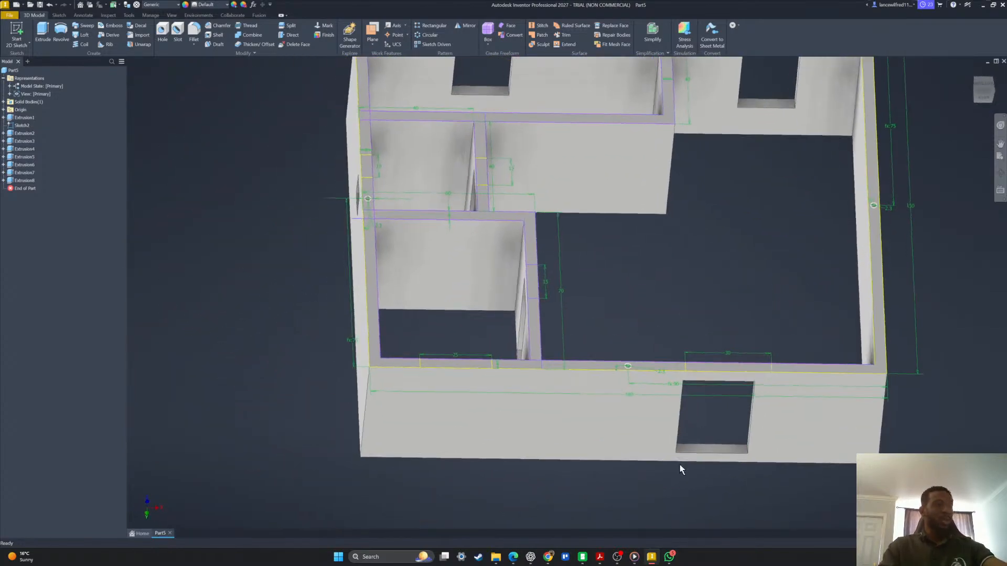
# Switch to the project presentation and go to the floor plan drawing with the door and window schedules.
pyautogui.click(602, 556)
pyautogui.scroll(-3, 603, 493)
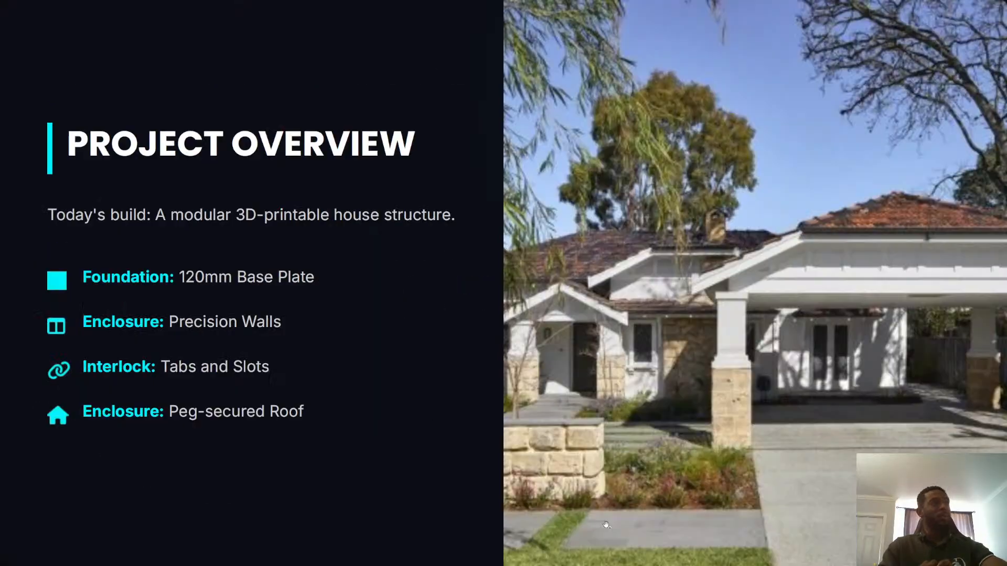
pyautogui.scroll(-1, 598, 433)
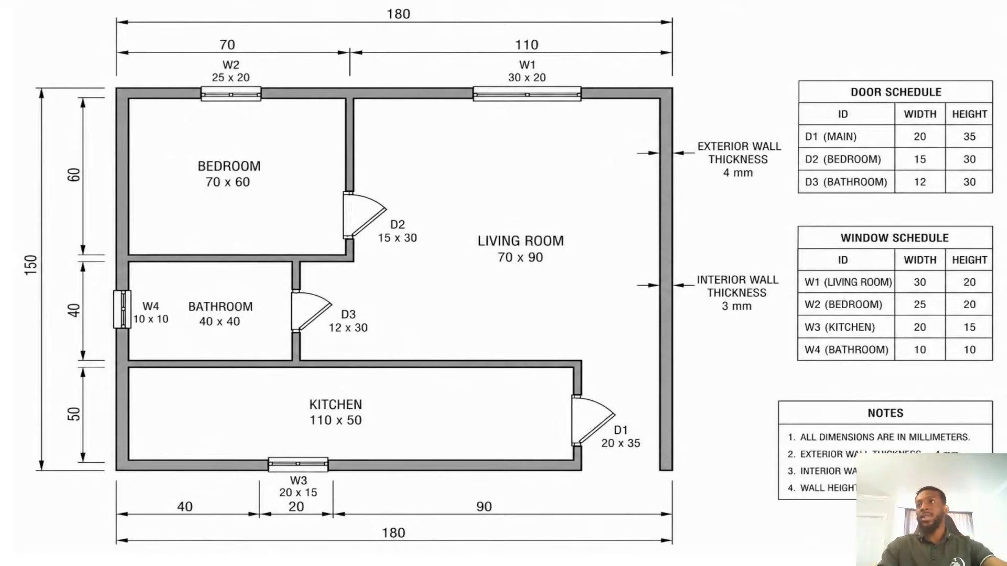
# Switch to Inventor, look over the house's wall model from several angles, and save the part as wall.ipt.
pyautogui.hotkey('alt', 'Tab')
pyautogui.keyDown('shift'); pyautogui.moveTo(791, 457); pyautogui.dragTo(623, 273, button='middle'); pyautogui.keyUp('shift')
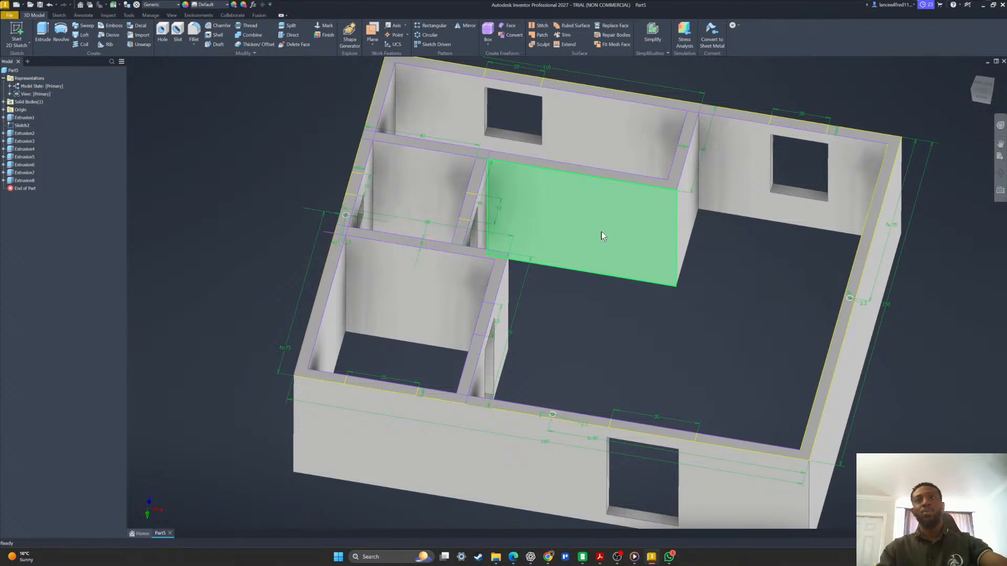
pyautogui.scroll(1, 320, 250)
pyautogui.keyDown('shift'); pyautogui.moveTo(498, 253); pyautogui.dragTo(269, 402, button='middle'); pyautogui.keyUp('shift')
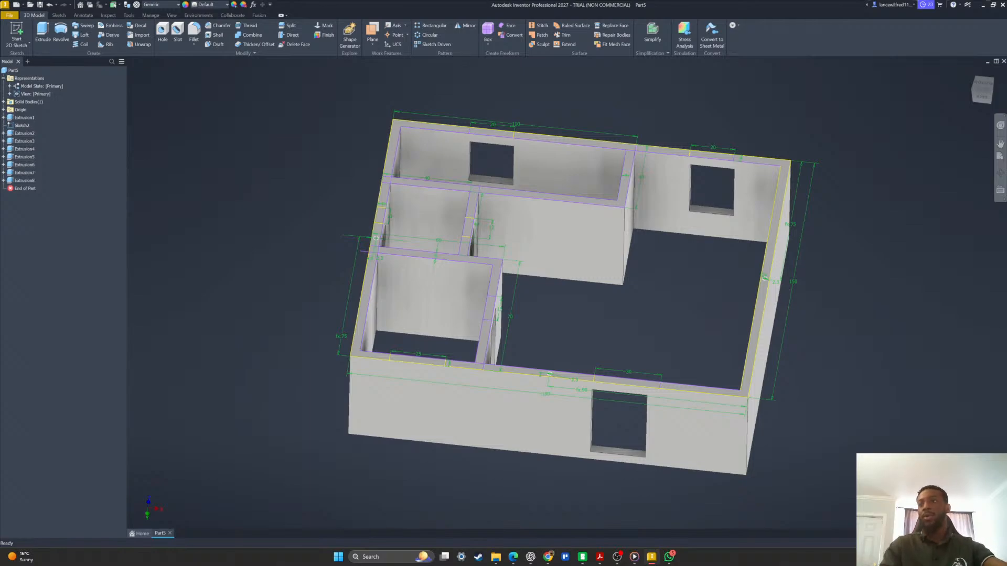
pyautogui.keyDown('shift'); pyautogui.moveTo(839, 262); pyautogui.dragTo(212, 168, button='middle'); pyautogui.keyUp('shift')
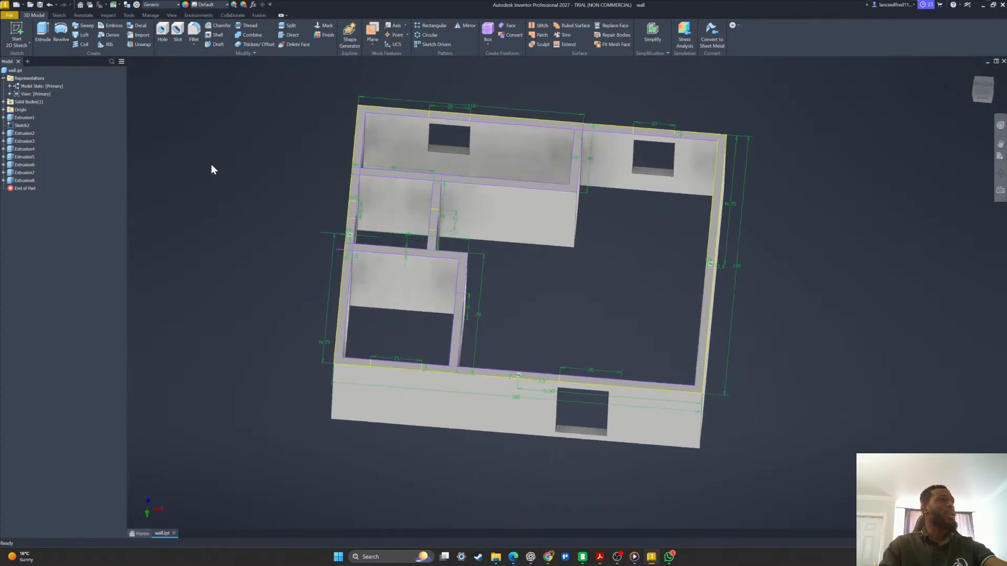
# Create a new standard part and start a sketch on the front (XY) plane.
pyautogui.click(11, 15)
pyautogui.click(30, 42)
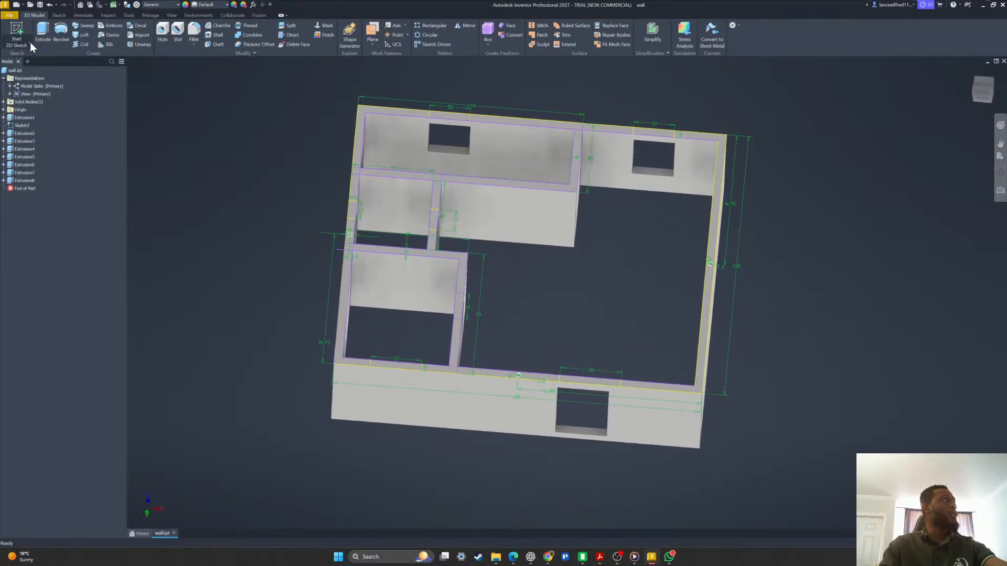
pyautogui.doubleClick(550, 221)
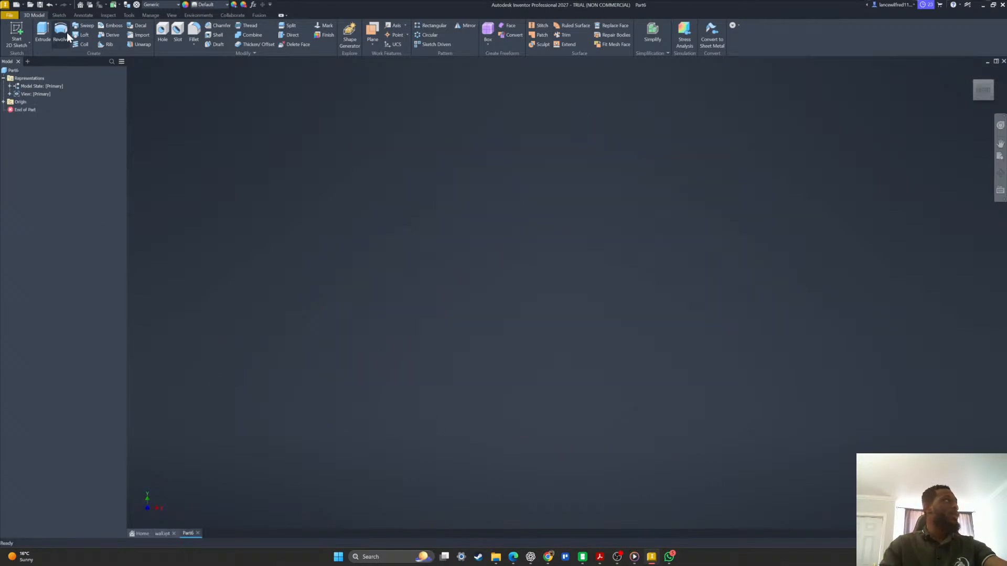
pyautogui.click(16, 33)
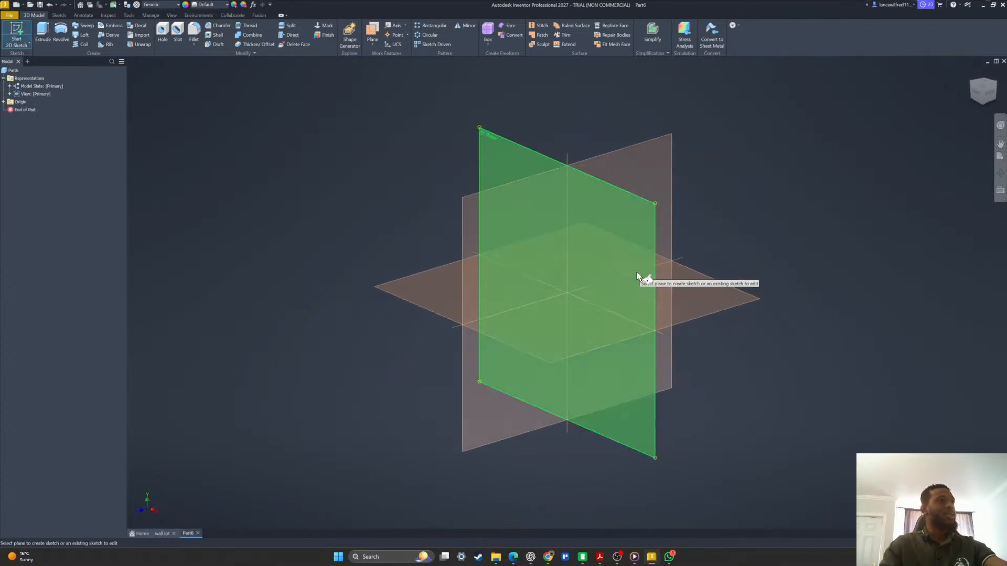
pyautogui.click(637, 274)
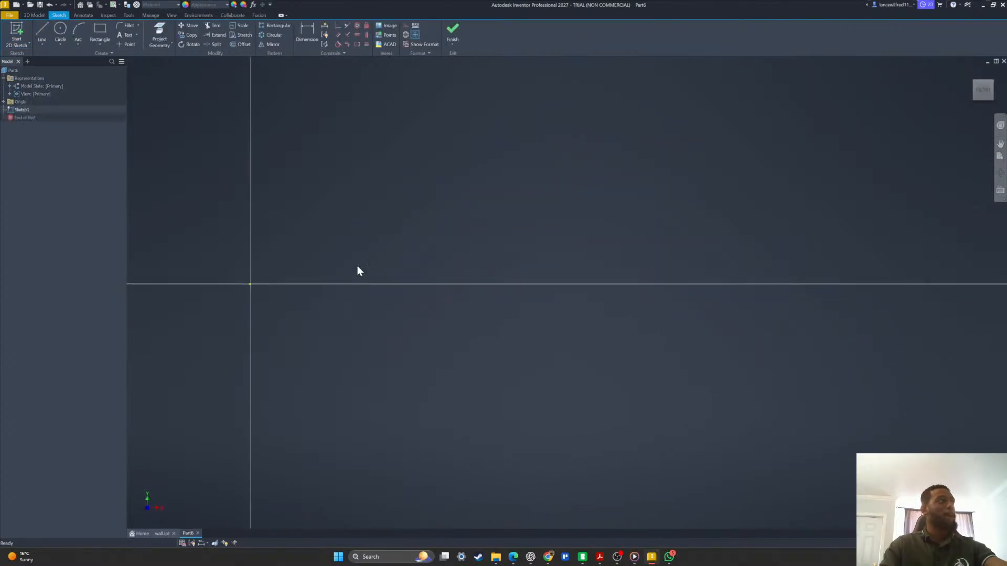
# Check the floor plan drawing and set the new part's length unit to millimeter.
pyautogui.click(100, 31)
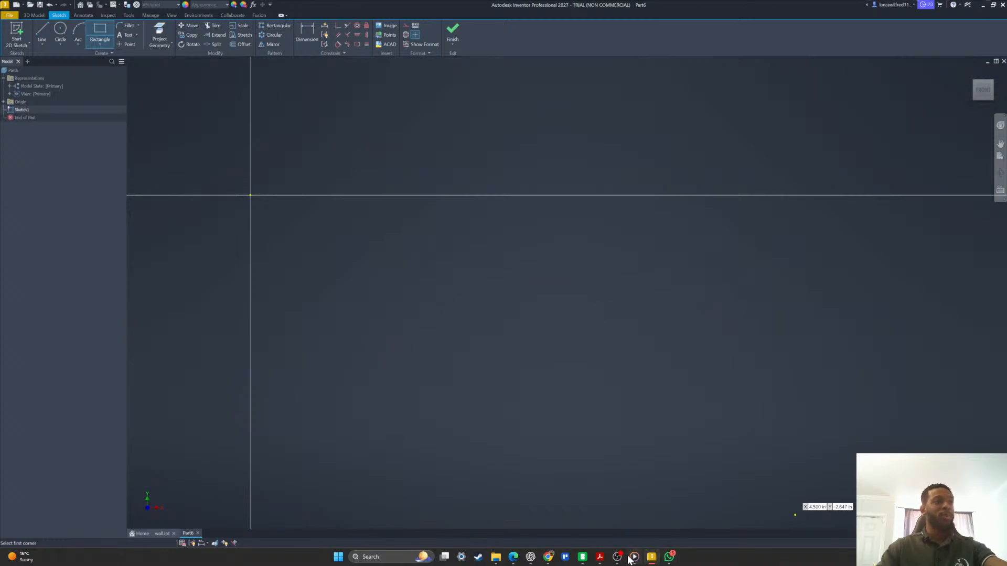
pyautogui.click(601, 557)
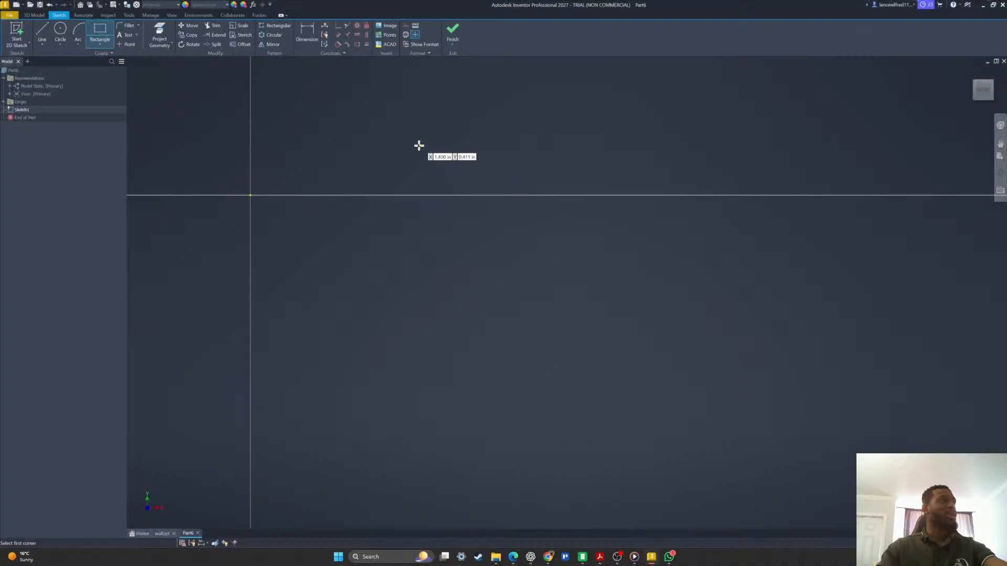
pyautogui.moveTo(480, 185); pyautogui.dragTo(407, 294, button='middle')
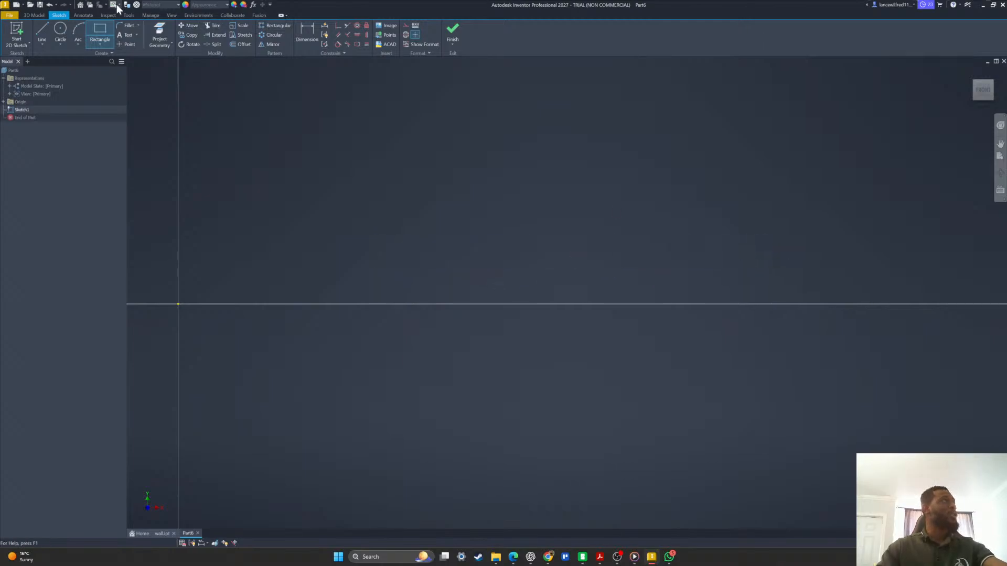
pyautogui.click(128, 15)
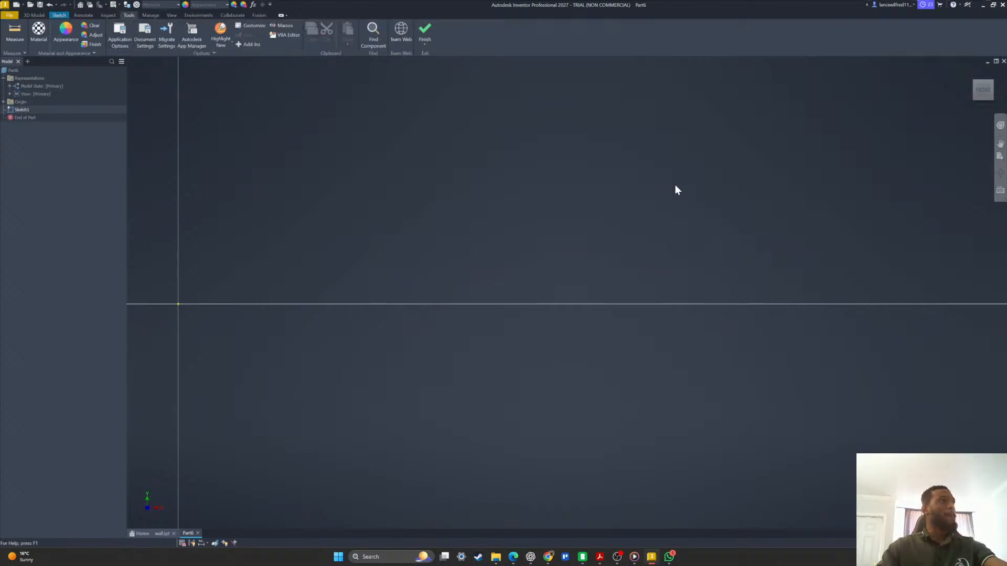
pyautogui.moveTo(593, 255); pyautogui.dragTo(460, 236)
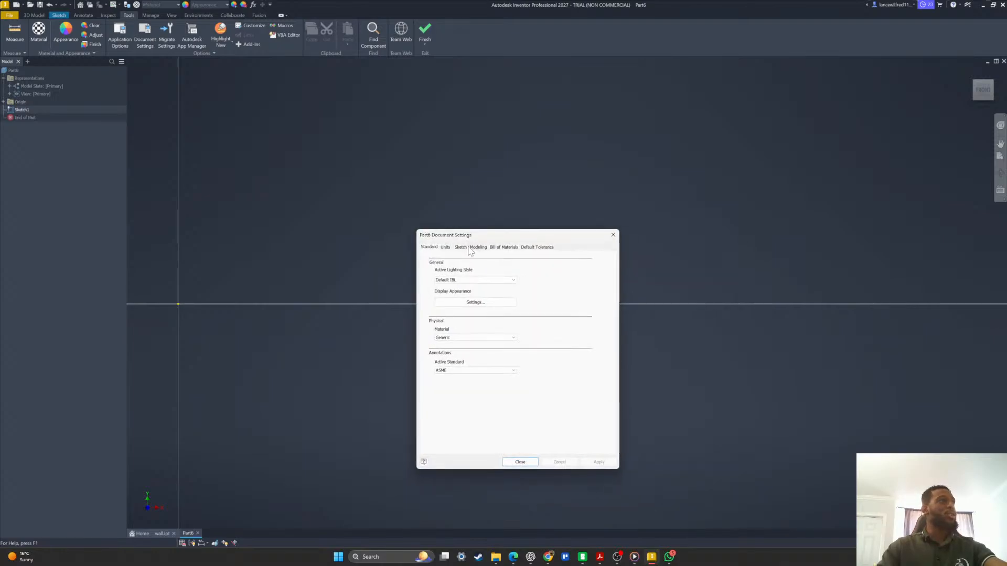
pyautogui.click(446, 247)
pyautogui.click(454, 275)
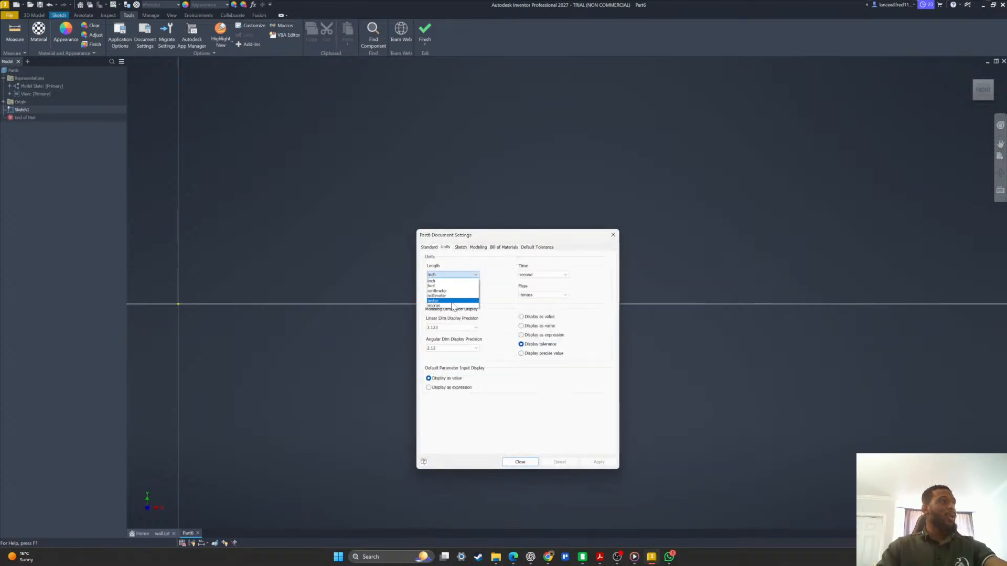
pyautogui.click(441, 295)
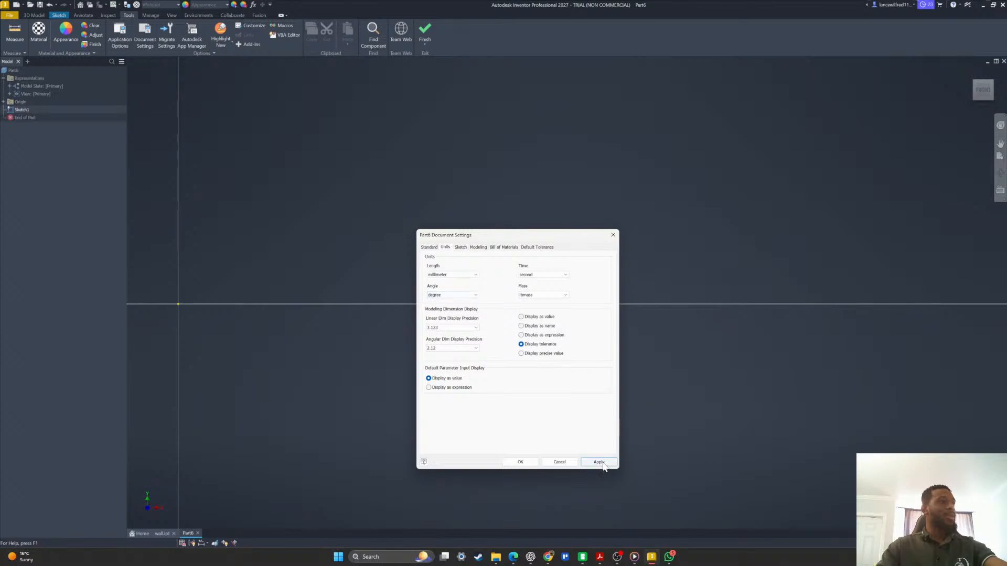
pyautogui.click(520, 462)
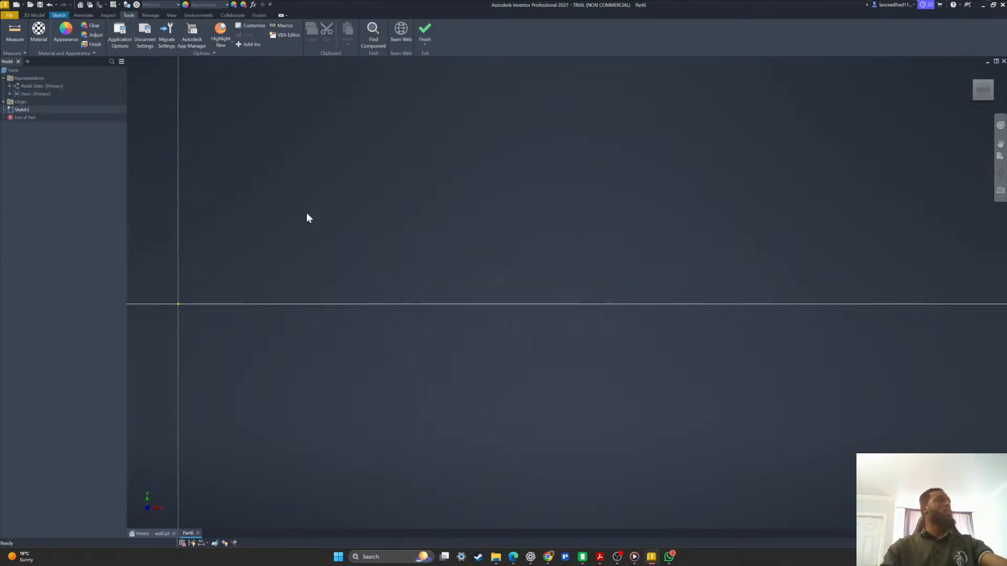
# Sketch a rectangle 180 mm wide and 10 mm high above the horizontal axis.
pyautogui.click(66, 16)
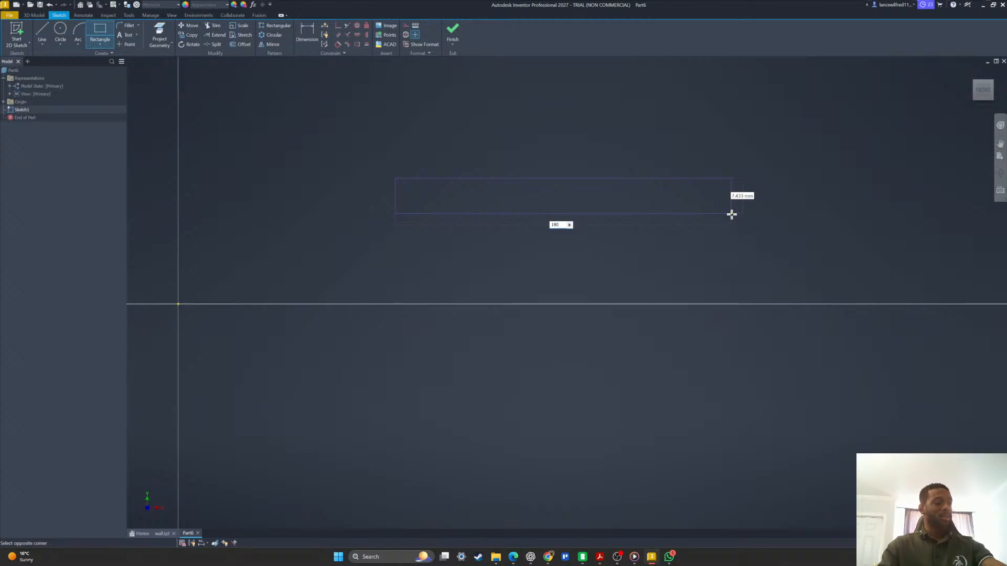
pyautogui.press('Tab')
pyautogui.scroll(-5, 815, 237)
pyautogui.moveTo(835, 243); pyautogui.dragTo(544, 322, button='middle')
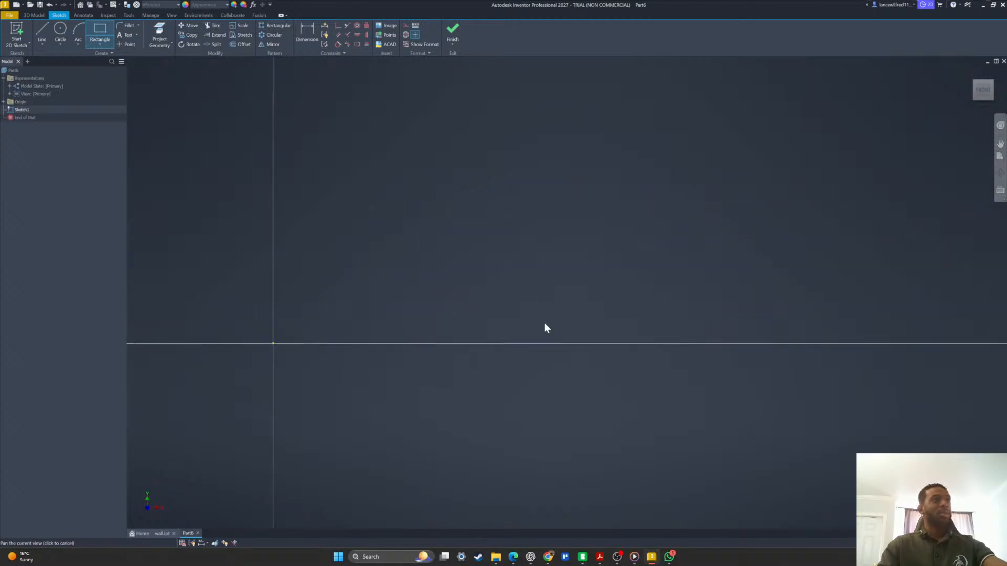
pyautogui.scroll(3, 598, 312)
pyautogui.scroll(-5, 633, 317)
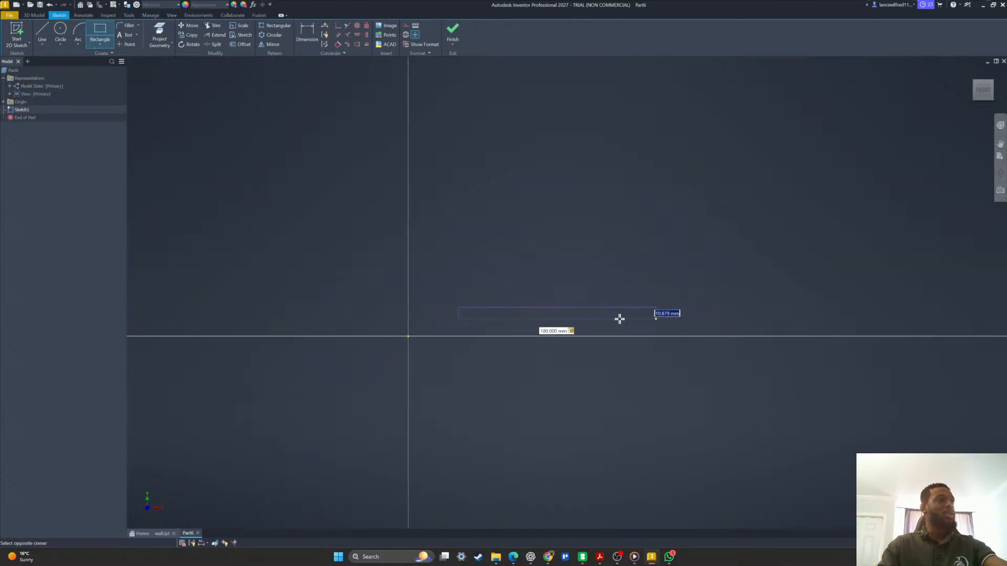
pyautogui.moveTo(619, 319); pyautogui.dragTo(633, 320, button='middle')
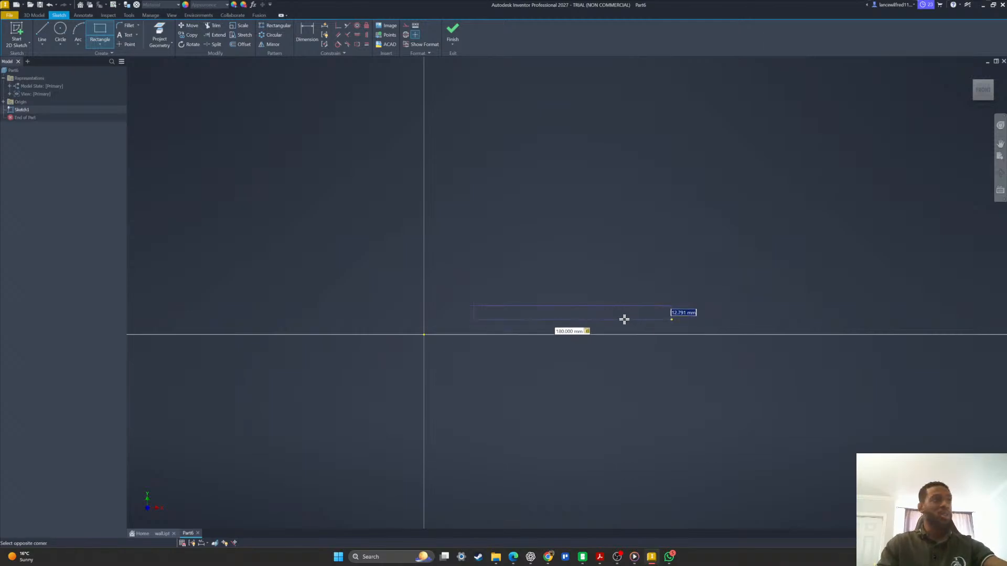
pyautogui.scroll(3, 624, 319)
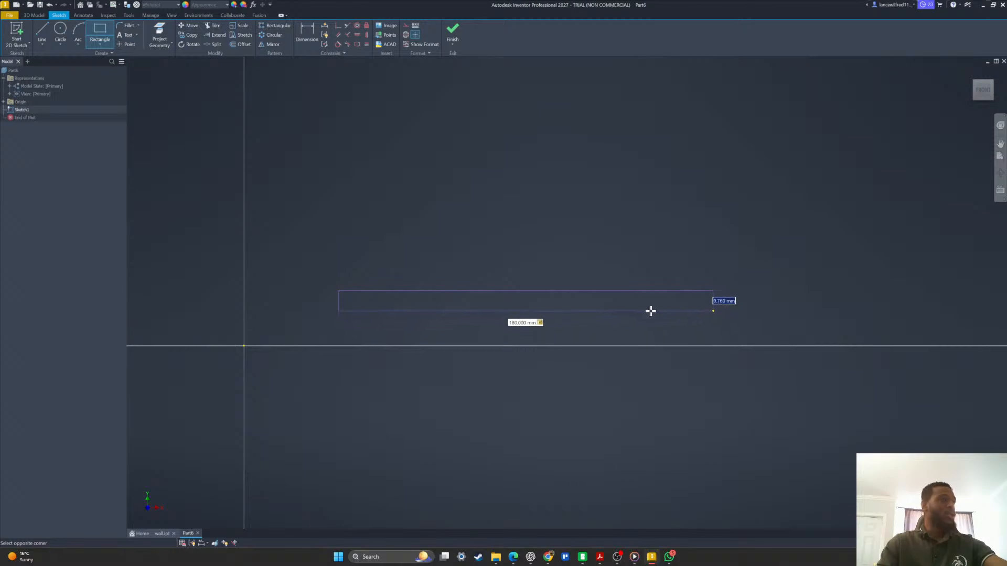
pyautogui.scroll(3, 649, 307)
pyautogui.moveTo(675, 307); pyautogui.dragTo(753, 285, button='middle')
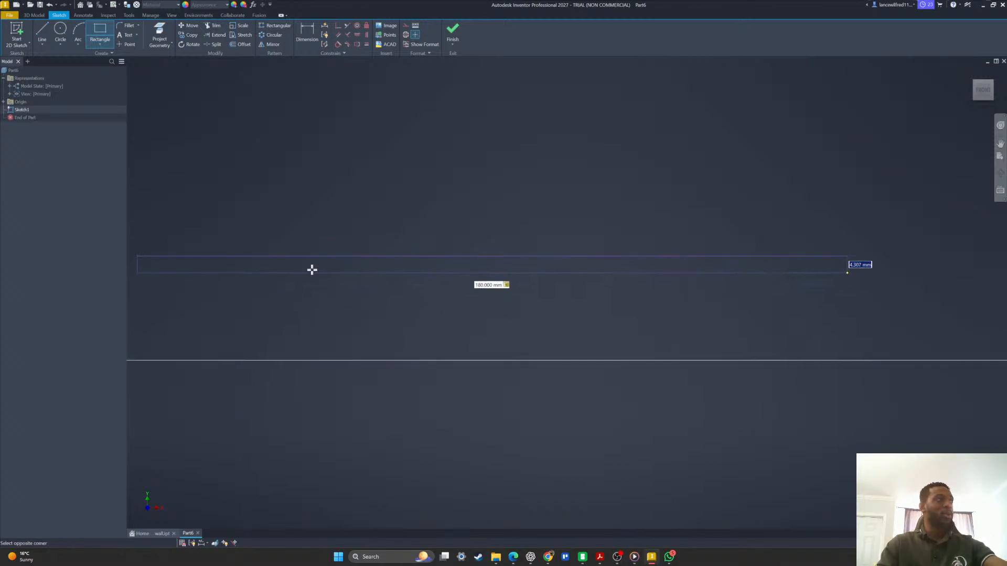
pyautogui.moveTo(310, 270); pyautogui.dragTo(403, 270, button='middle')
pyautogui.moveTo(570, 288); pyautogui.dragTo(549, 281, button='middle')
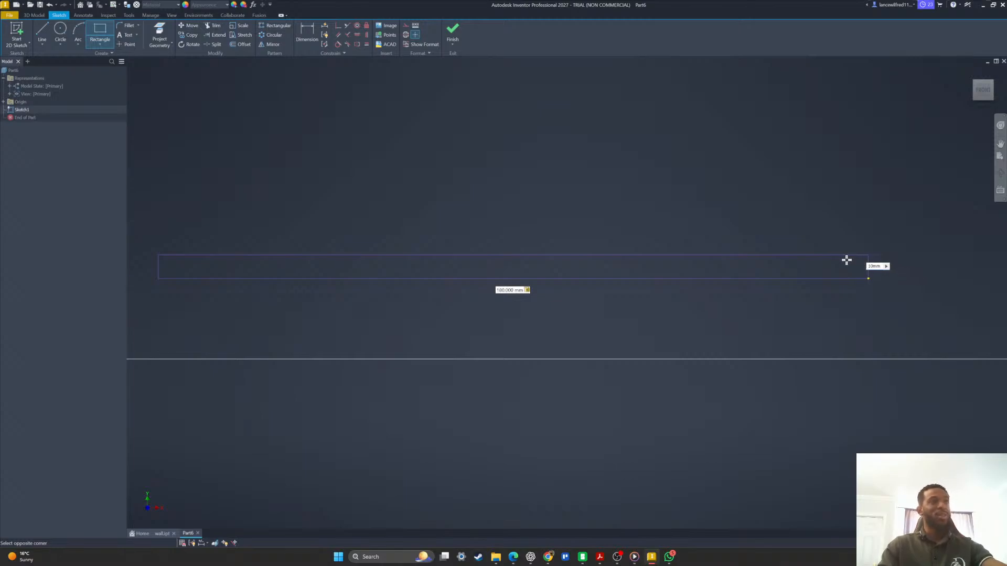
pyautogui.press('Tab')
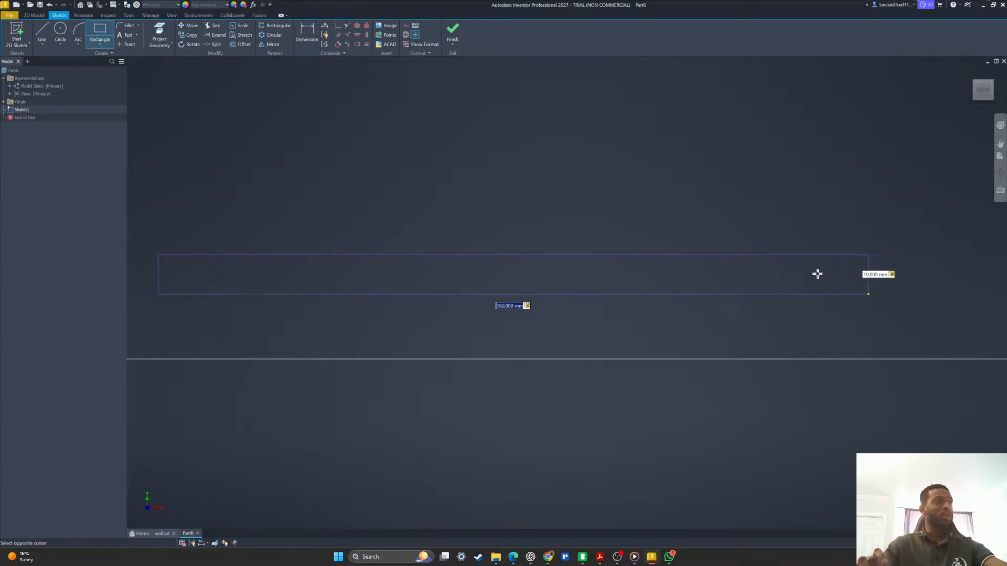
pyautogui.press('Return')
pyautogui.scroll(3, 745, 244)
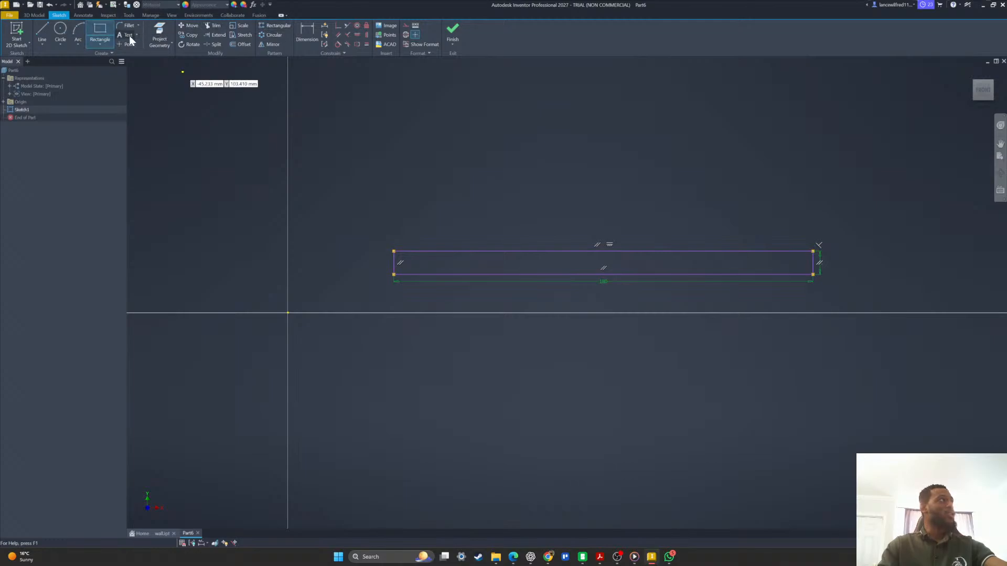
# Check the house's overall depth on the floor plan drawing and set up a 150 mm extrusion of the rectangle.
pyautogui.click(35, 15)
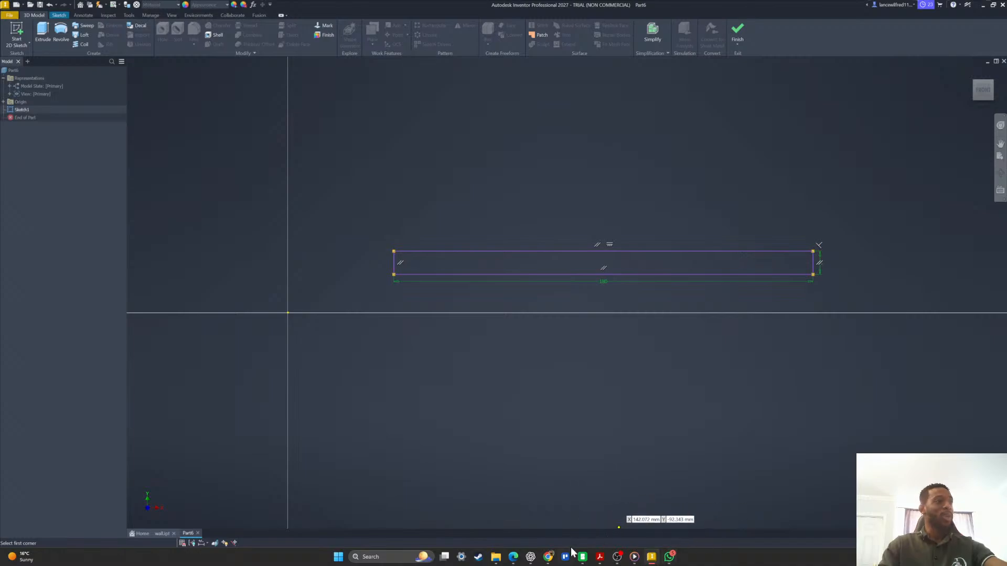
pyautogui.moveTo(604, 561)
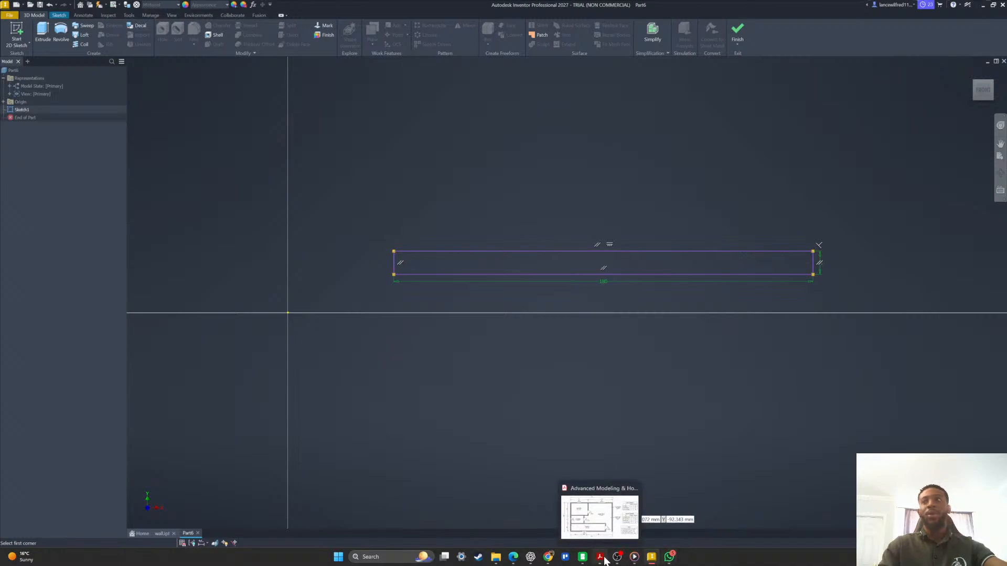
pyautogui.click(597, 513)
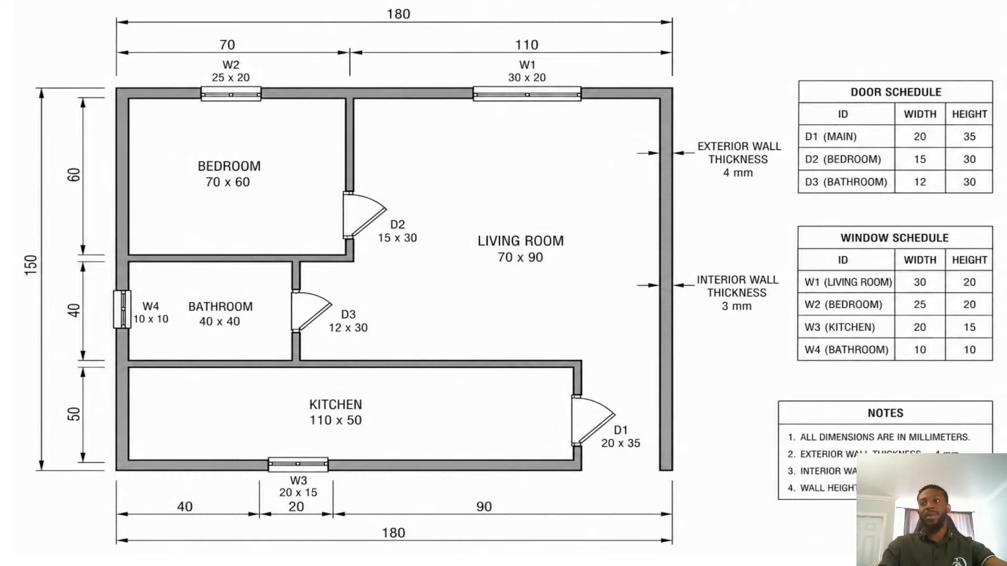
pyautogui.hotkey('alt', 'Tab')
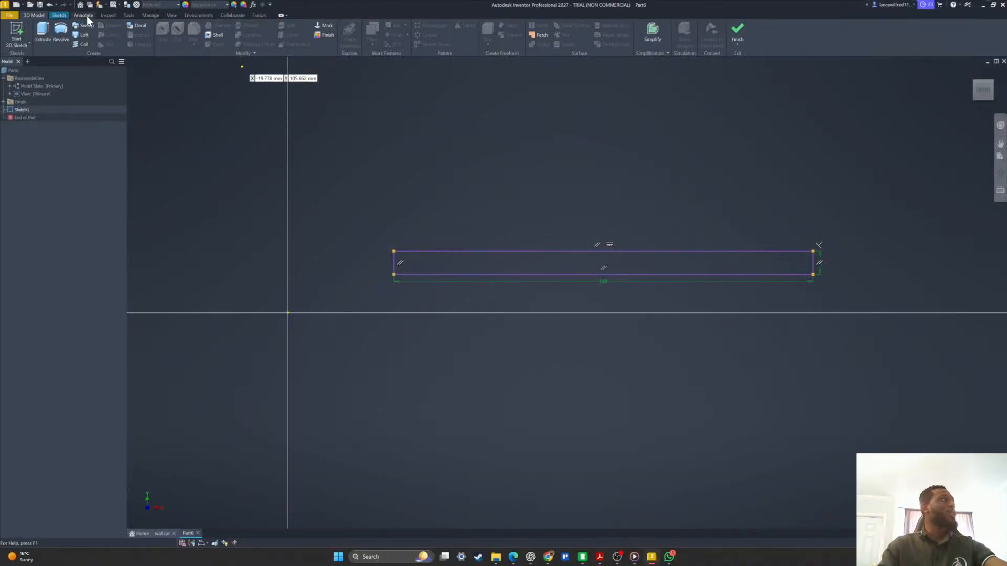
pyautogui.click(43, 32)
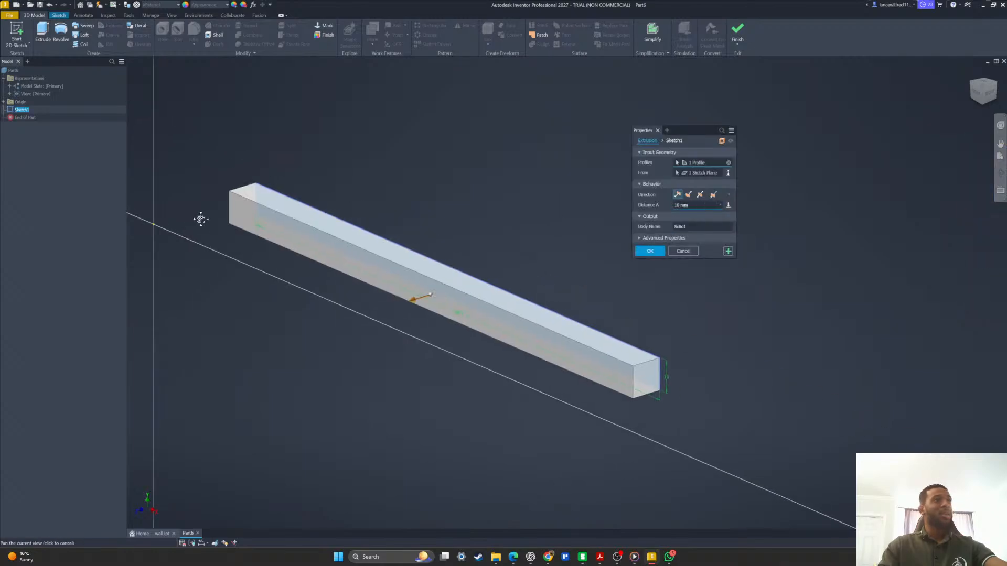
pyautogui.write('1')
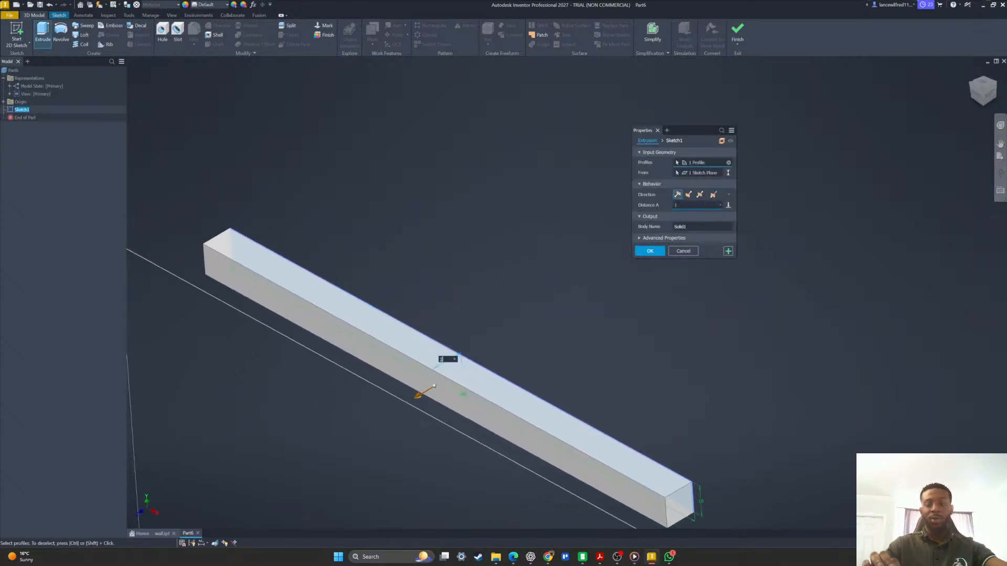
pyautogui.write('50')
pyautogui.scroll(-4, 746, 257)
pyautogui.keyDown('shift'); pyautogui.moveTo(389, 245); pyautogui.dragTo(681, 222, button='middle'); pyautogui.keyUp('shift')
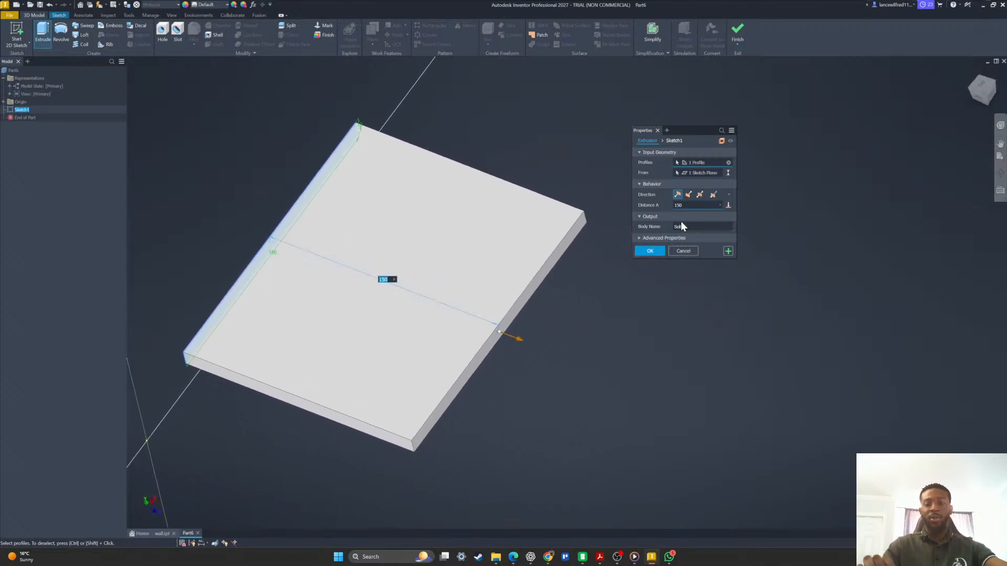
# Set the rectangle's extrusion distance to 160 mm and create the slab.
pyautogui.press('BackSpace')
pyautogui.press('BackSpace')
pyautogui.write('60')
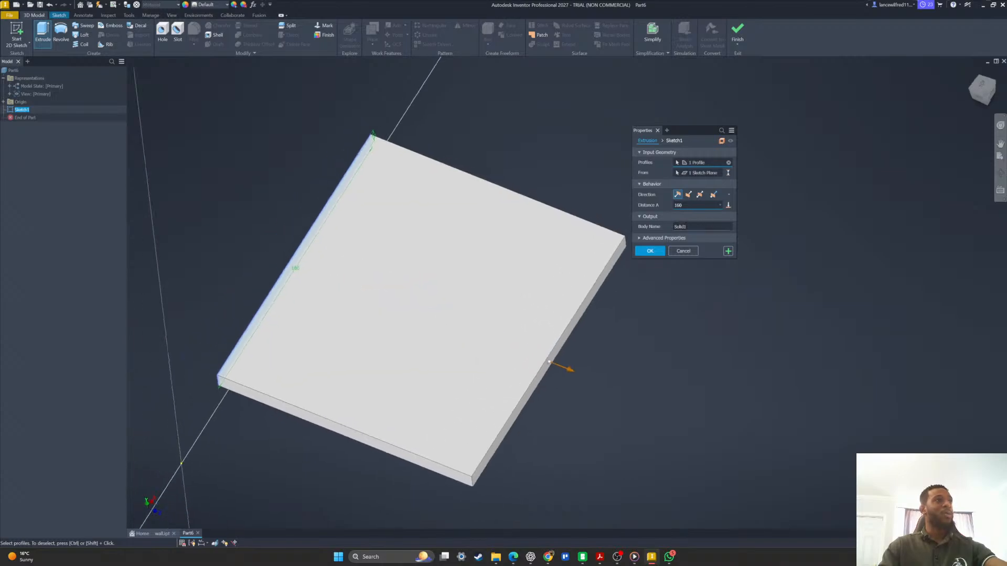
pyautogui.keyDown('shift'); pyautogui.moveTo(681, 221); pyautogui.dragTo(607, 288, button='middle'); pyautogui.keyUp('shift')
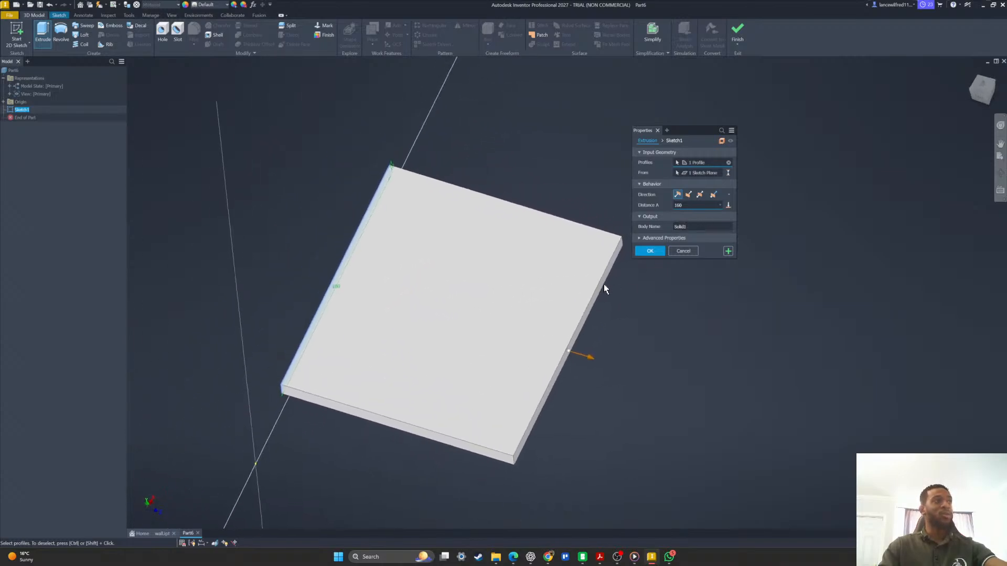
pyautogui.click(655, 250)
# Assign the Concrete material from the Inventor Material Library to the finished slab.
pyautogui.keyDown('shift'); pyautogui.moveTo(605, 249); pyautogui.dragTo(362, 278, button='middle'); pyautogui.keyUp('shift')
pyautogui.click(161, 5)
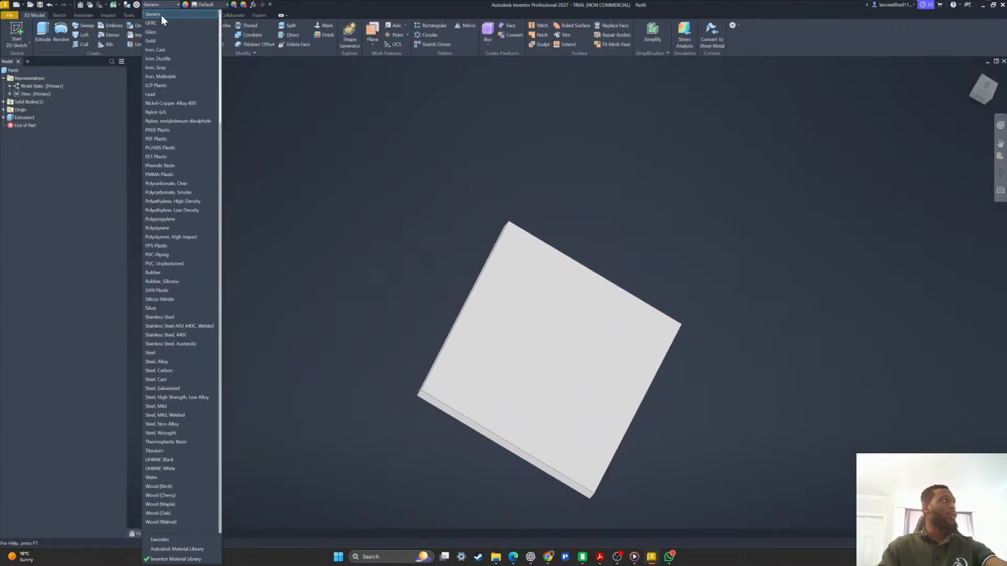
pyautogui.scroll(5, 162, 107)
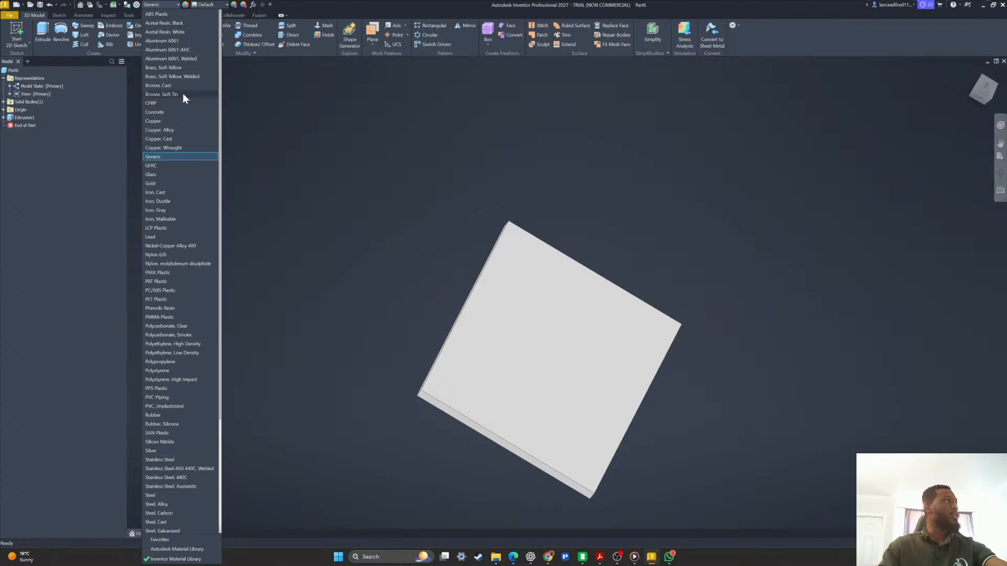
pyautogui.click(168, 110)
pyautogui.keyDown('shift'); pyautogui.moveTo(634, 184); pyautogui.dragTo(282, 223, button='middle'); pyautogui.keyUp('shift')
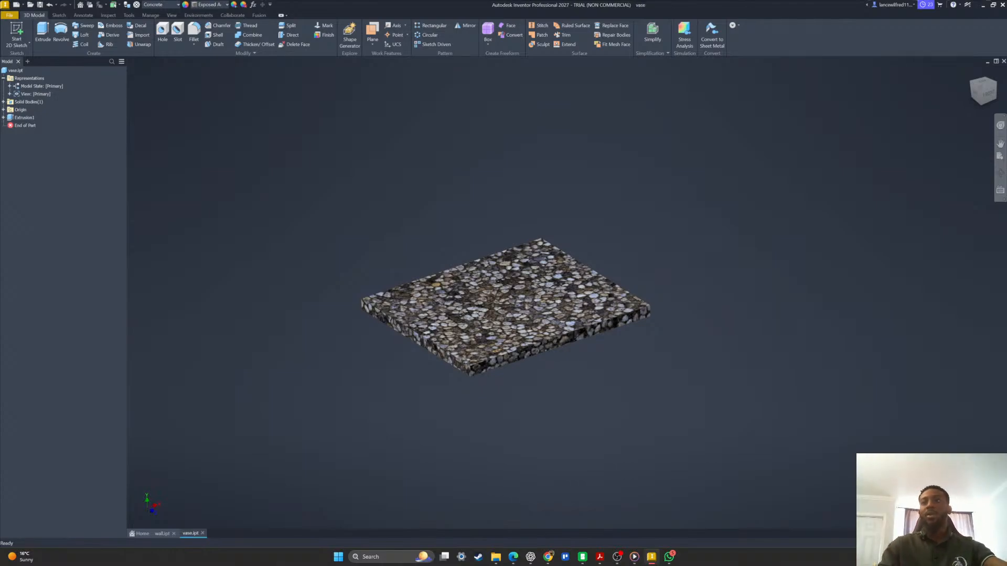
# Look back at the wall part and create a new part from the Standard.ipt template.
pyautogui.keyDown('shift'); pyautogui.moveTo(452, 441); pyautogui.dragTo(156, 535, button='middle'); pyautogui.keyUp('shift')
pyautogui.click(157, 534)
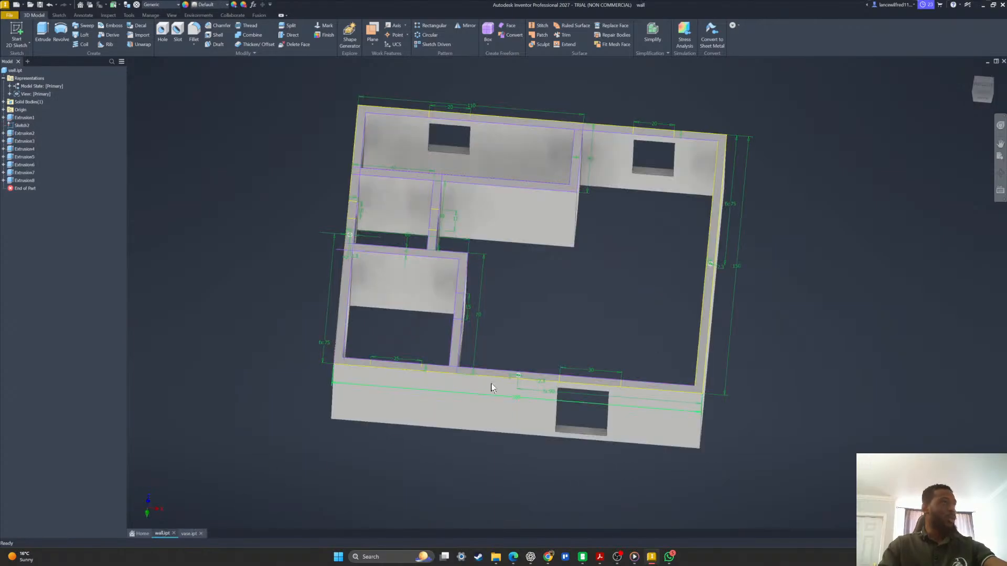
pyautogui.click(8, 15)
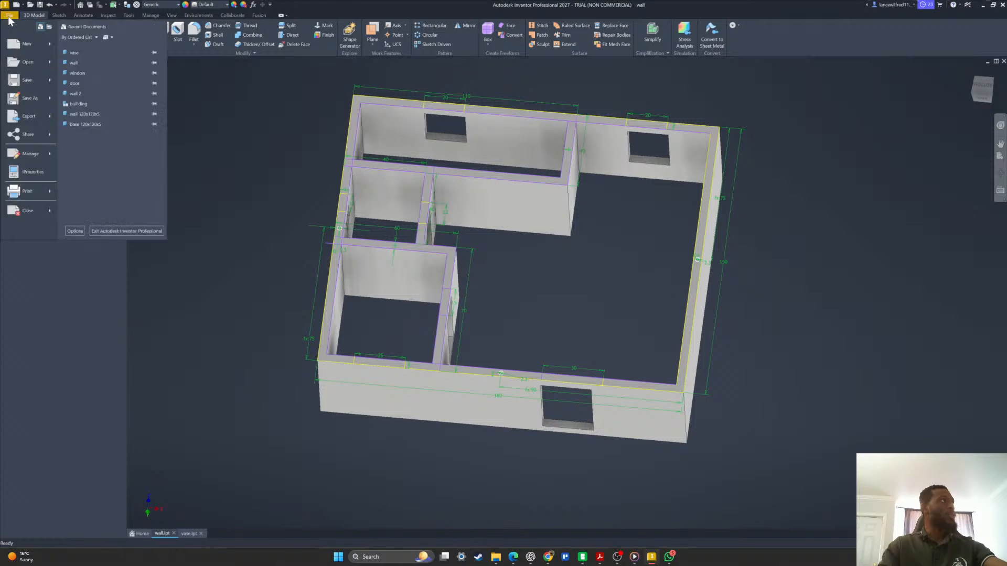
pyautogui.click(25, 51)
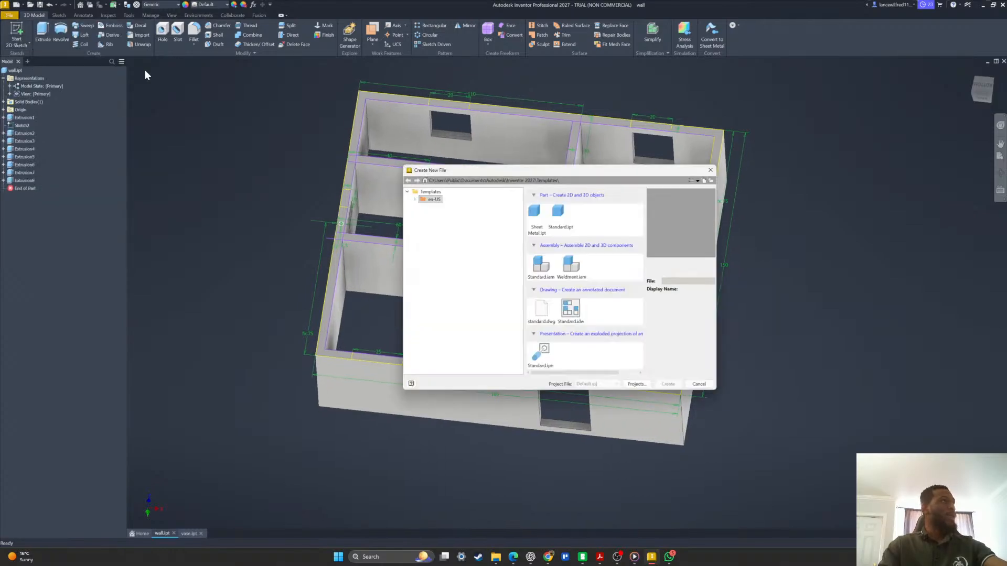
pyautogui.click(555, 219)
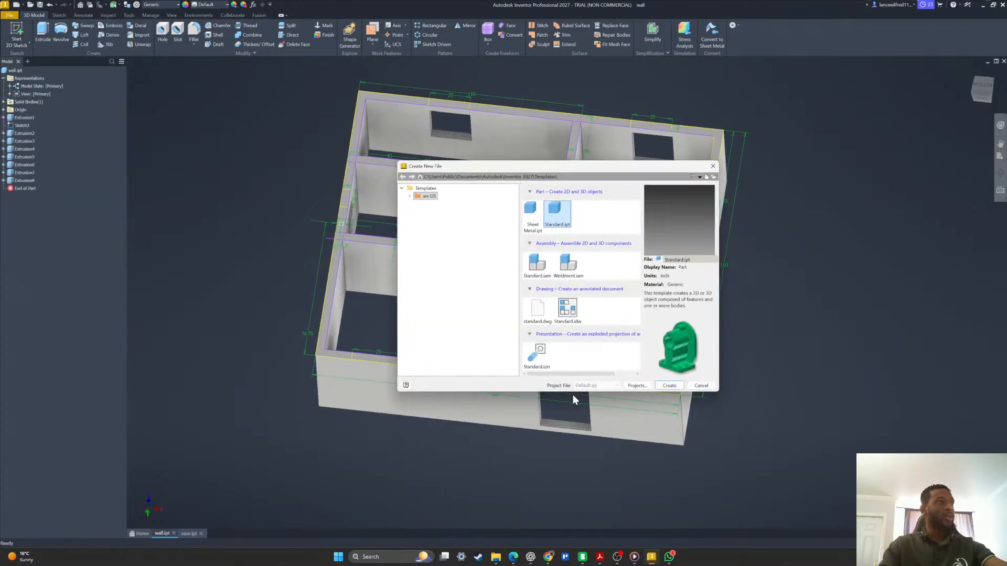
pyautogui.click(668, 386)
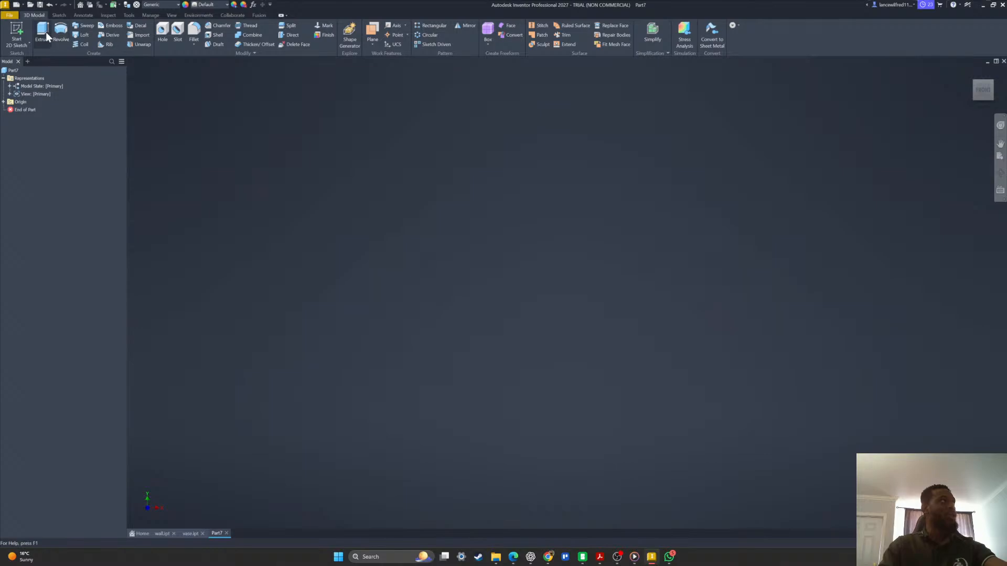
# Start a sketch on the front XY plane of the new part and leave the Line tool without drawing.
pyautogui.click(60, 15)
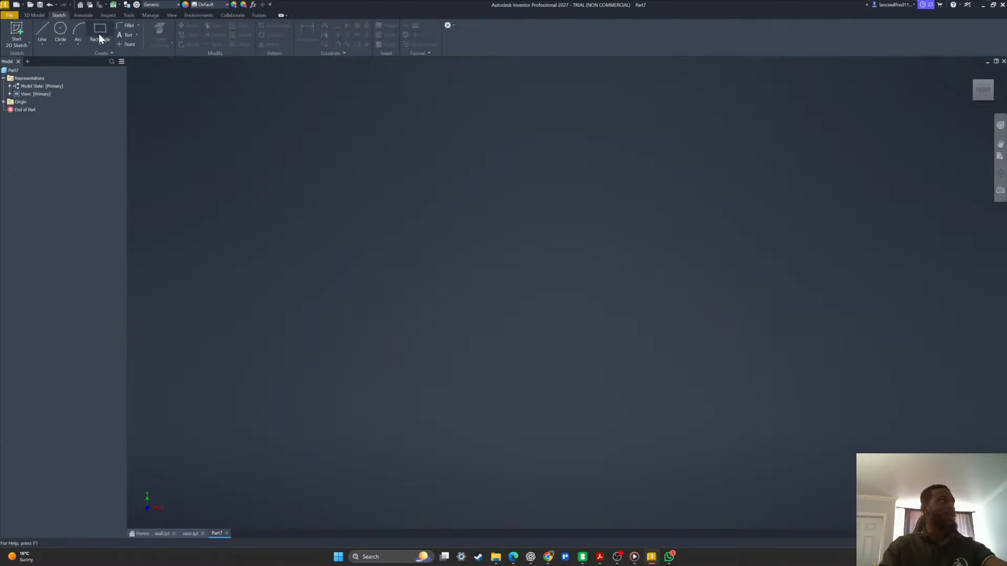
pyautogui.click(46, 28)
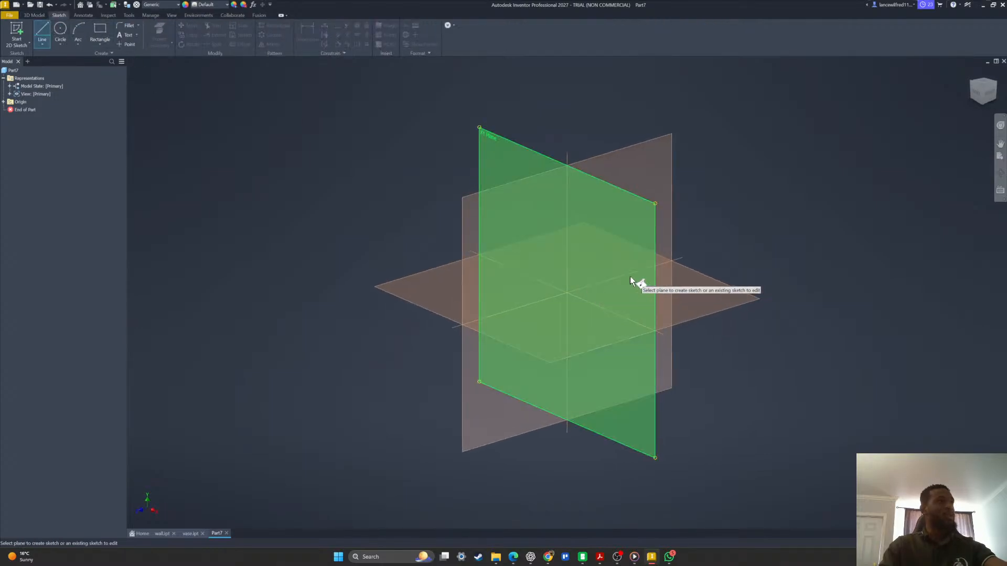
pyautogui.click(624, 275)
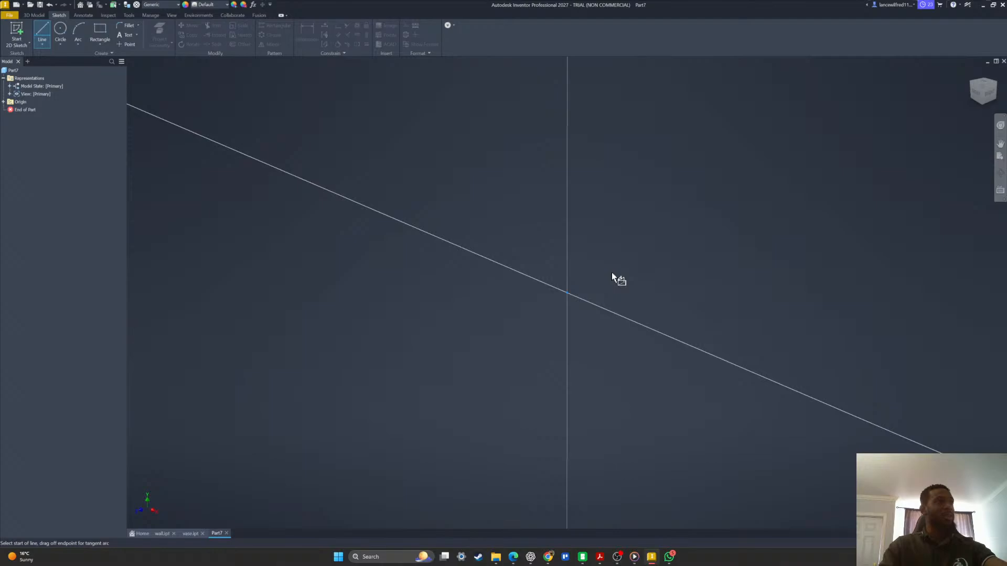
pyautogui.click(474, 294)
pyautogui.press('Escape')
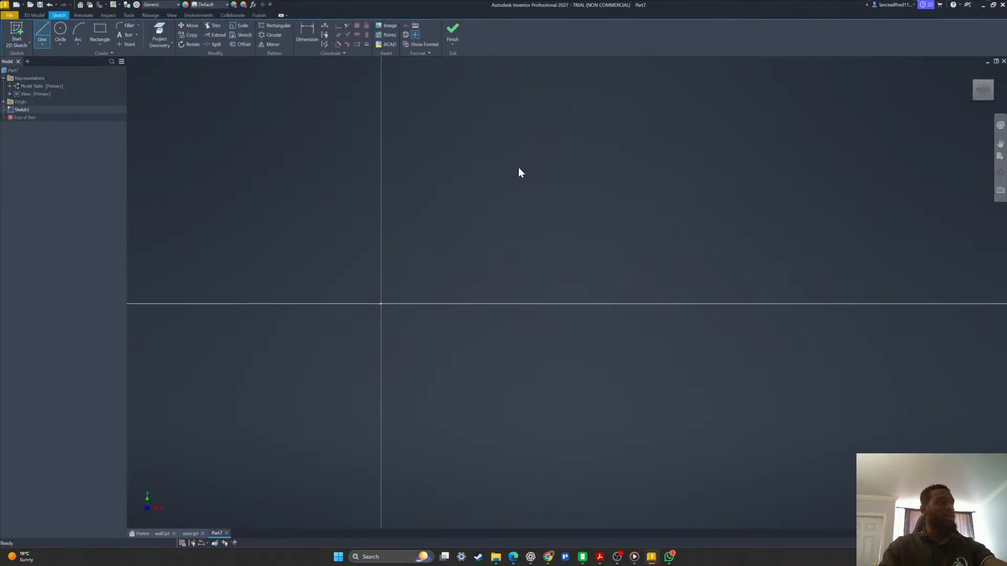
# Set the new part's length unit to millimeter in its document settings.
pyautogui.click(129, 15)
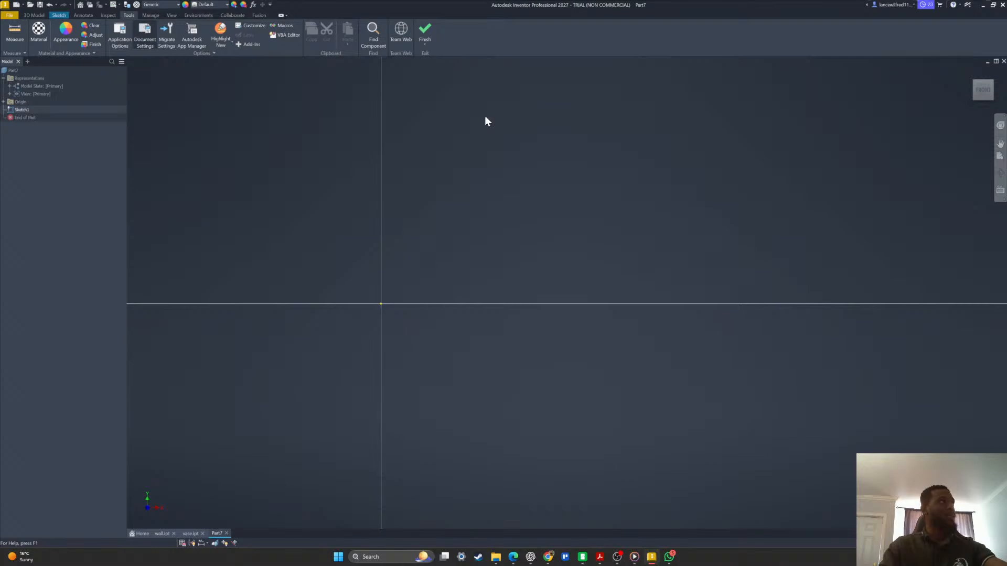
pyautogui.click(431, 170)
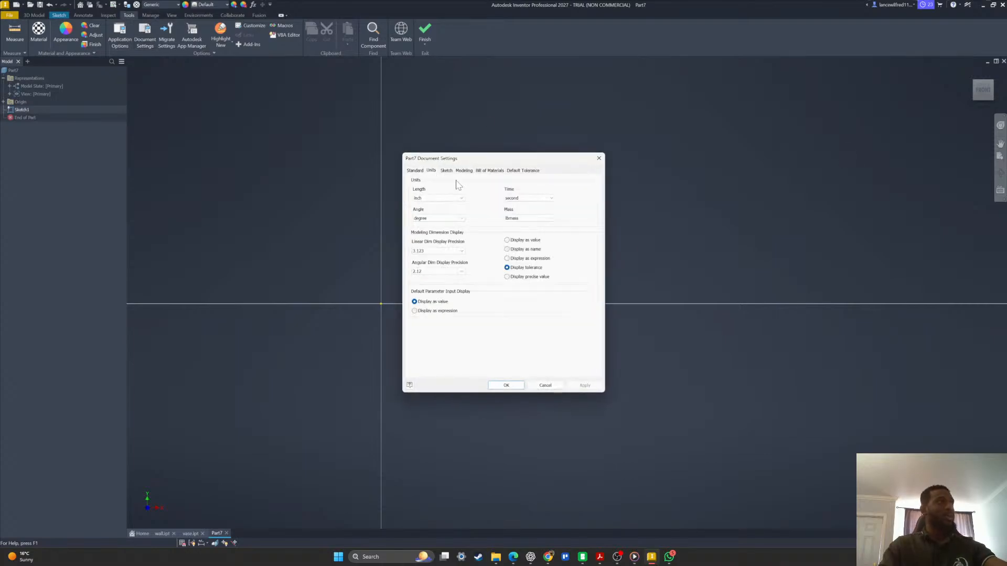
pyautogui.click(462, 199)
pyautogui.click(442, 221)
pyautogui.click(506, 386)
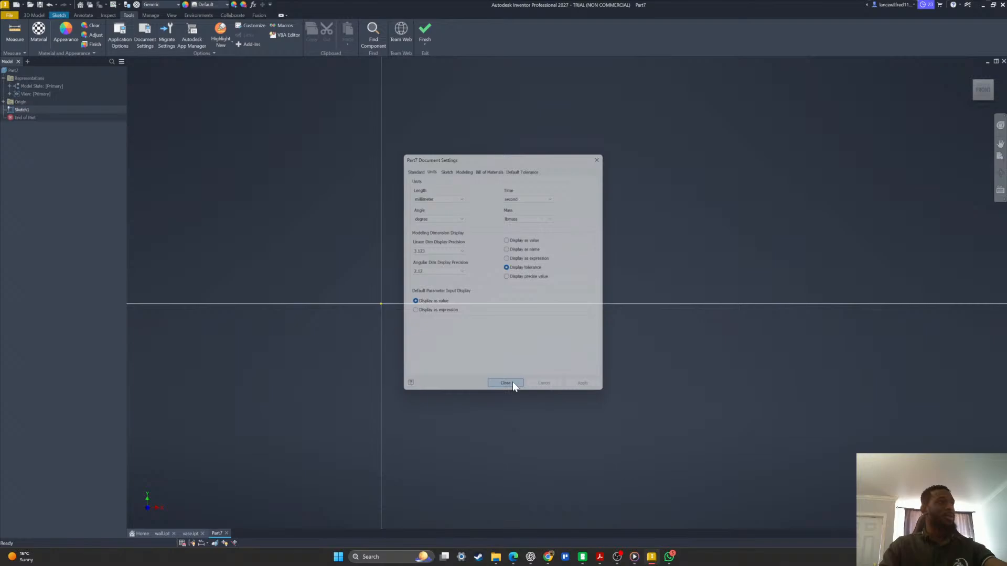
pyautogui.click(40, 15)
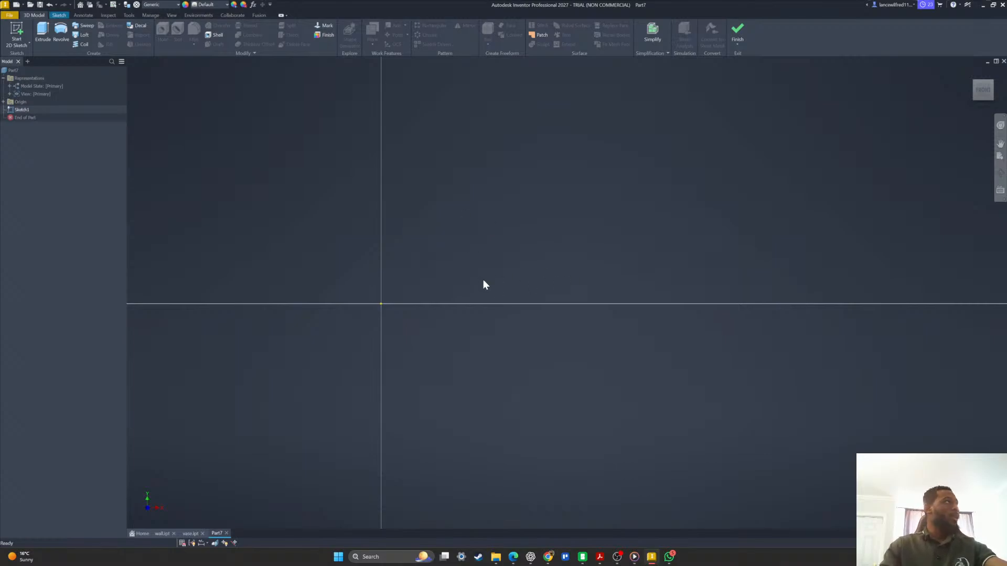
pyautogui.moveTo(451, 272); pyautogui.dragTo(391, 276, button='middle')
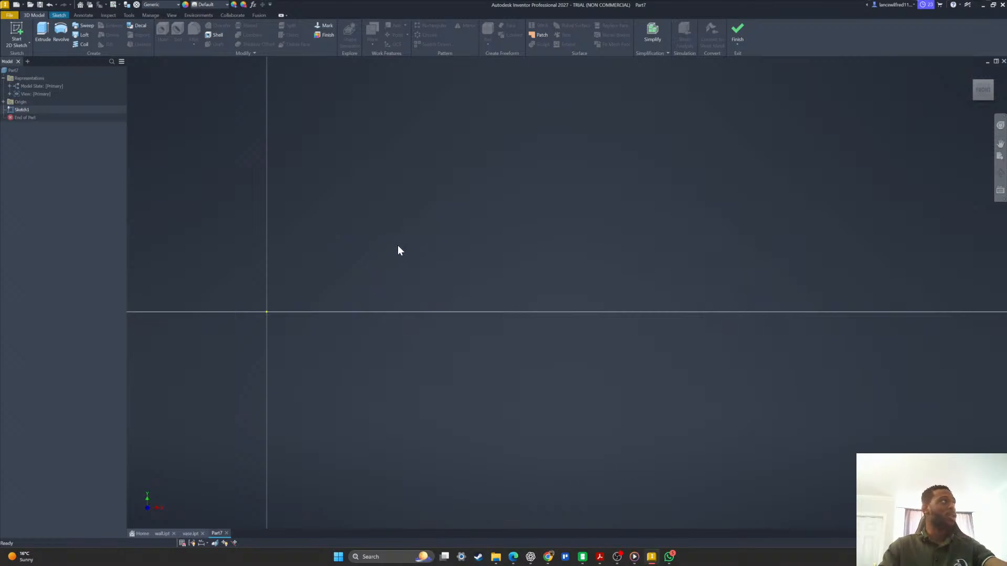
pyautogui.moveTo(434, 270); pyautogui.dragTo(365, 273, button='middle')
pyautogui.click(84, 15)
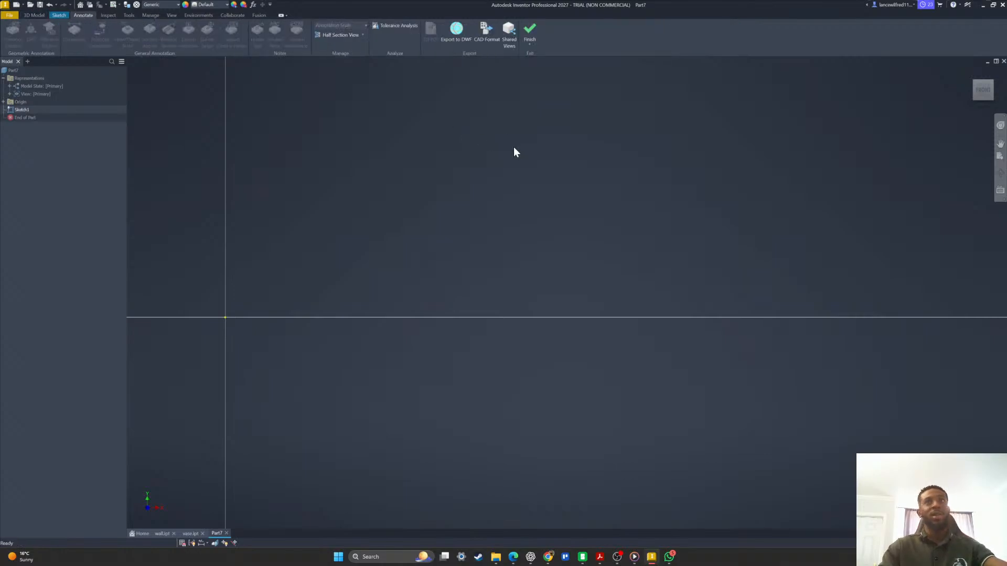
pyautogui.click(40, 16)
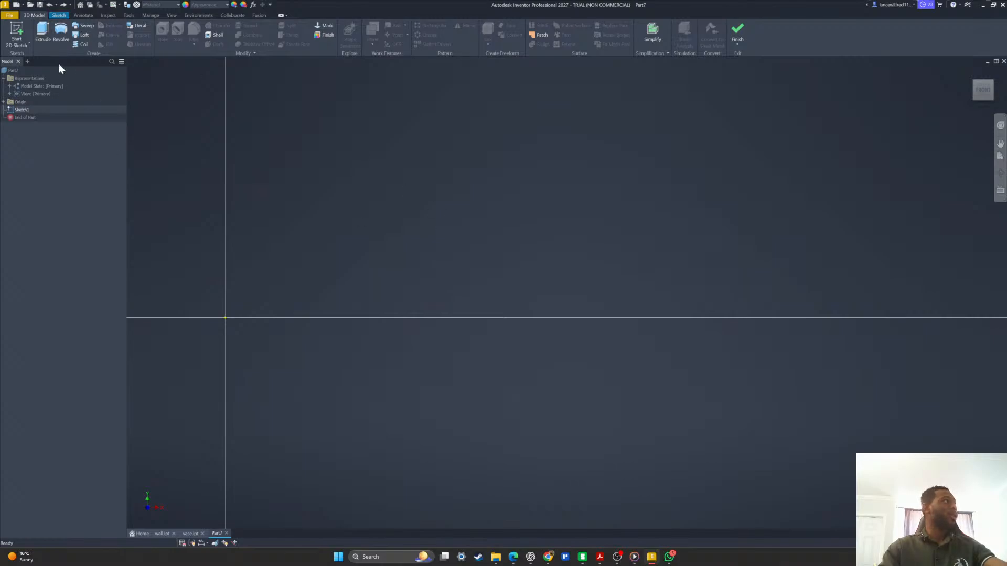
pyautogui.click(59, 15)
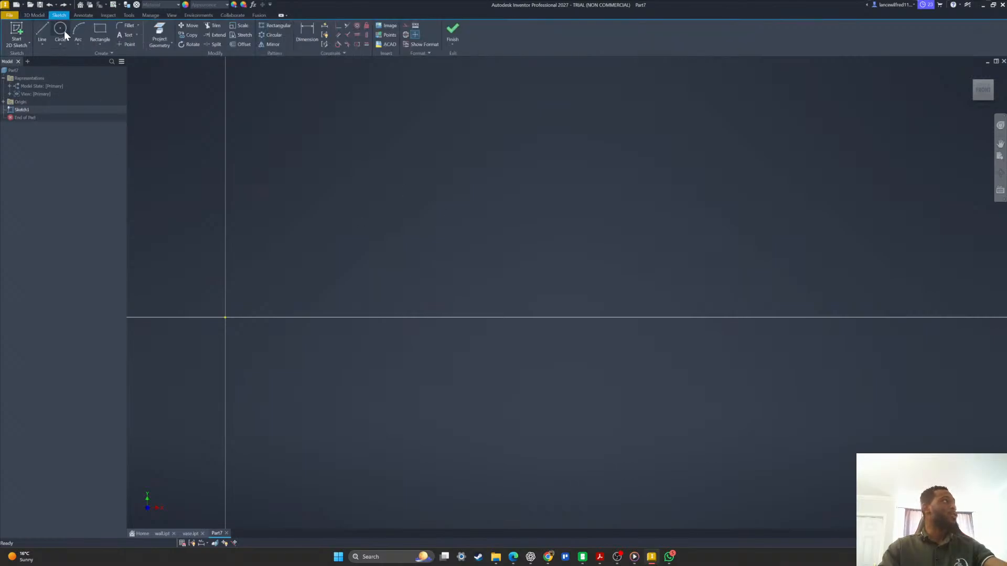
pyautogui.click(43, 31)
pyautogui.click(409, 284)
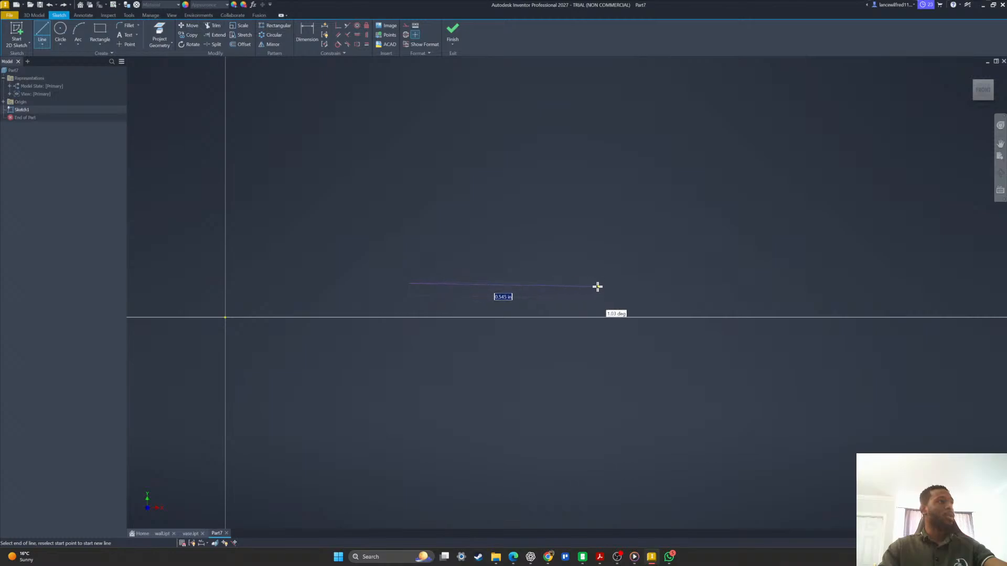
pyautogui.press('Escape')
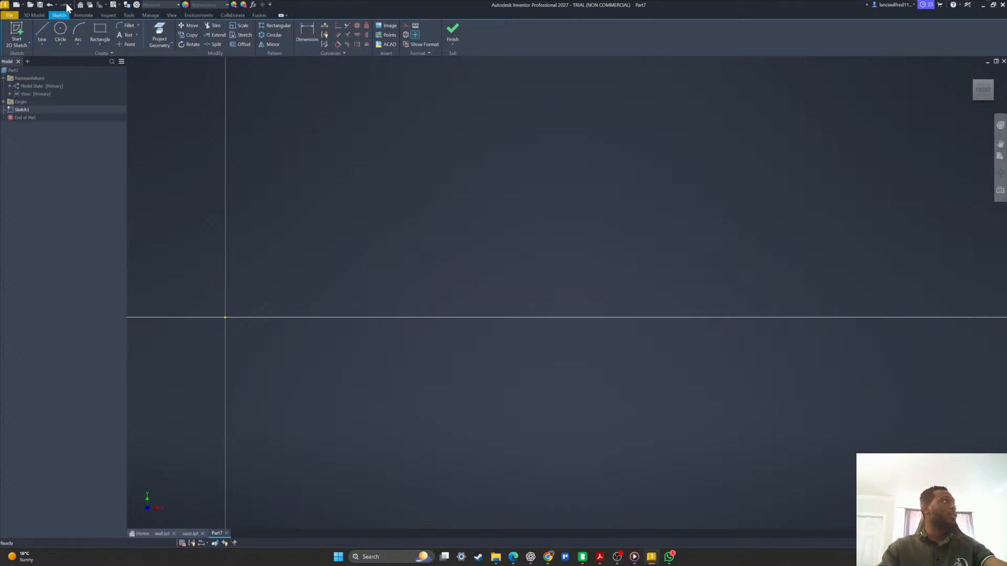
# Draw a 180 mm horizontal line just above the horizontal axis and to the right of the origin.
pyautogui.click(42, 31)
pyautogui.click(483, 290)
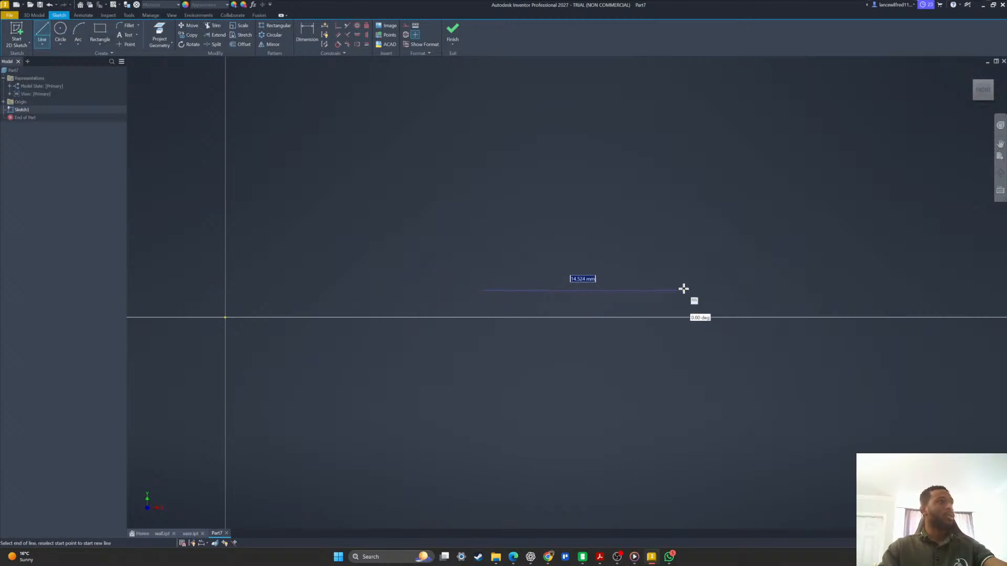
pyautogui.write('180')
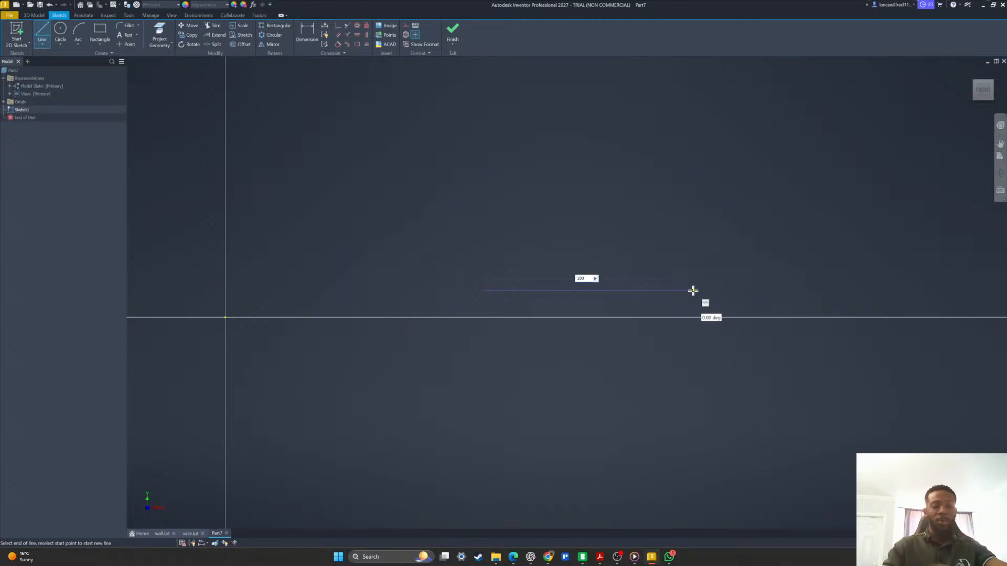
pyautogui.press('Return')
# Draw a slanted line from the base line's right endpoint up to a point above its left endpoint.
pyautogui.scroll(-5, 596, 194)
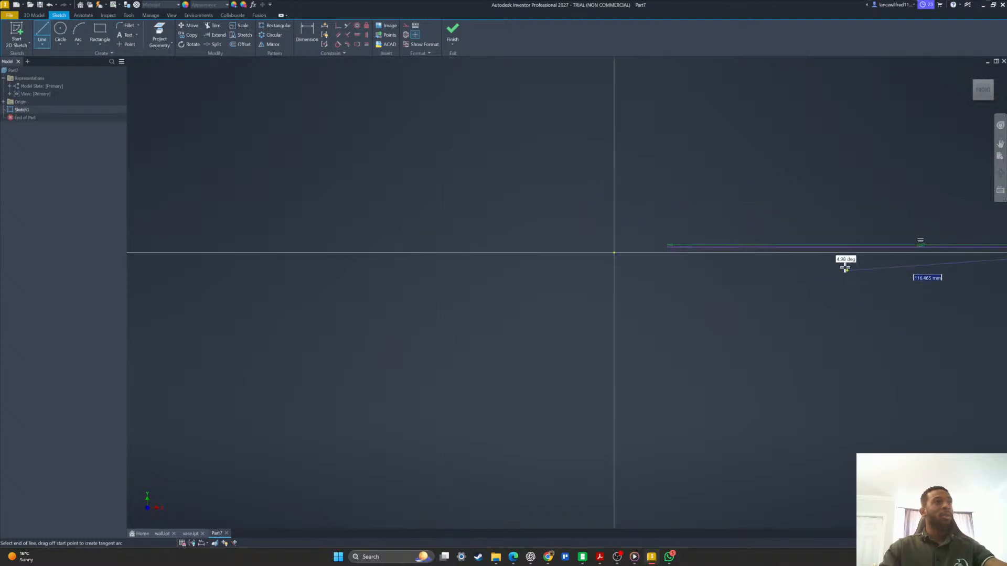
pyautogui.moveTo(845, 268); pyautogui.dragTo(490, 272, button='middle')
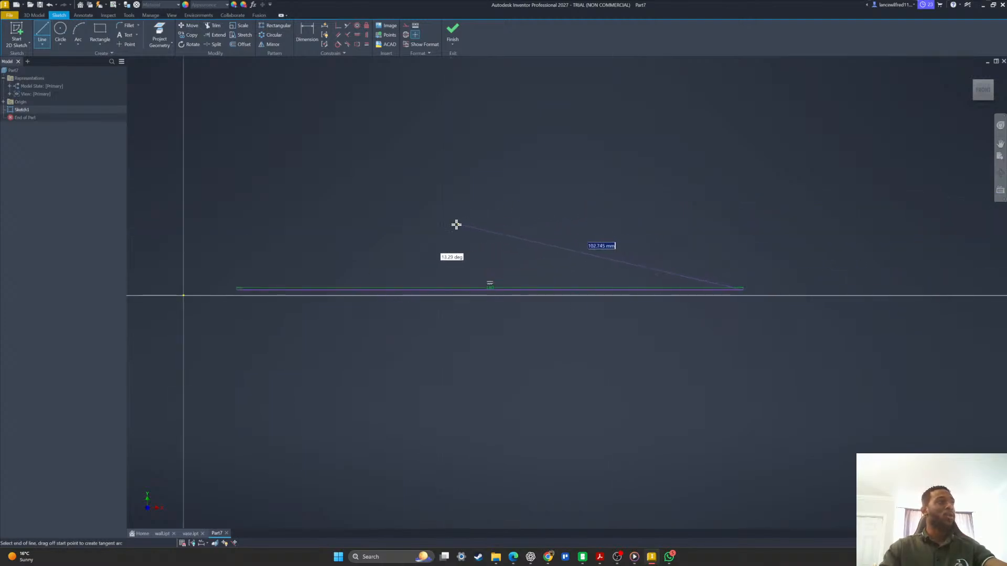
pyautogui.moveTo(384, 177); pyautogui.dragTo(575, 292, button='middle')
pyautogui.scroll(-3, 545, 263)
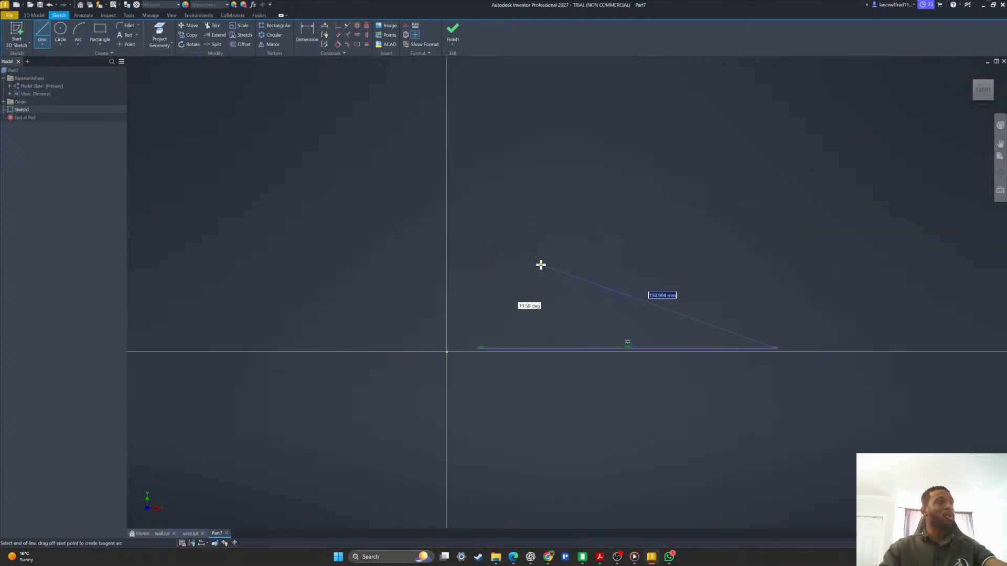
pyautogui.click(478, 247)
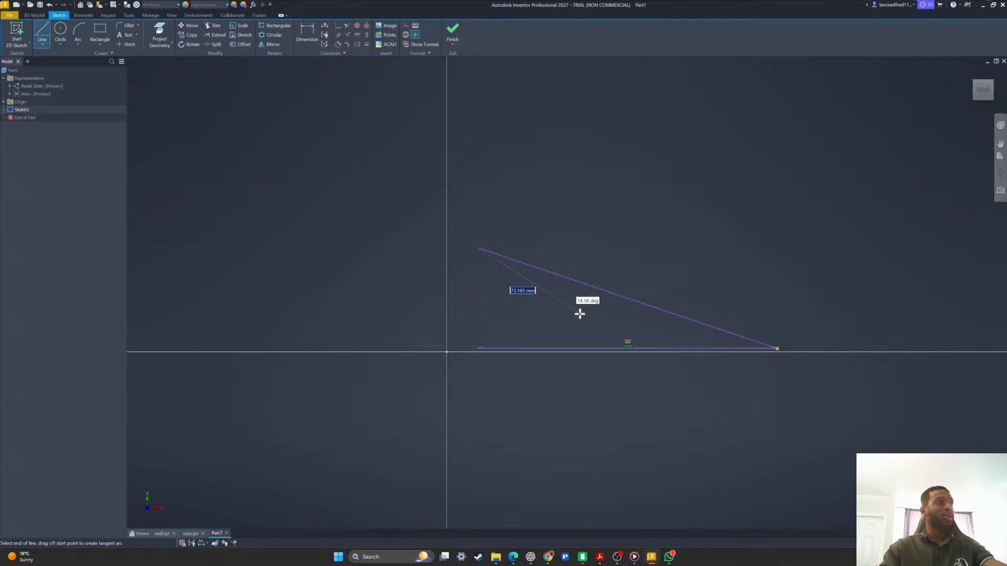
pyautogui.press('Escape')
# Draw a second slanted line from the base line's left endpoint up to the right, crossing the first slanted line.
pyautogui.scroll(5, 477, 346)
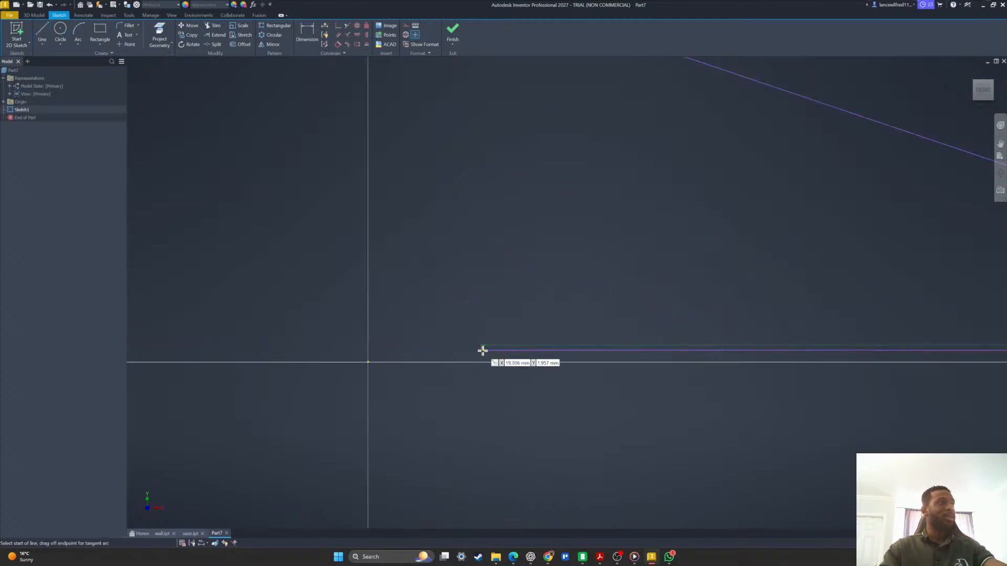
pyautogui.click(483, 350)
pyautogui.scroll(-5, 482, 349)
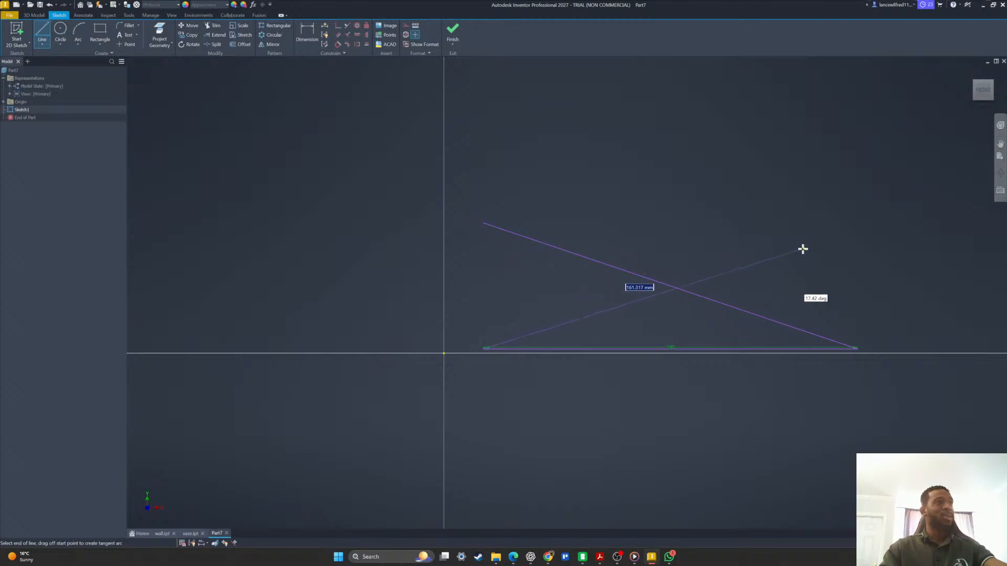
pyautogui.moveTo(664, 269); pyautogui.dragTo(482, 268, button='middle')
pyautogui.click(838, 225)
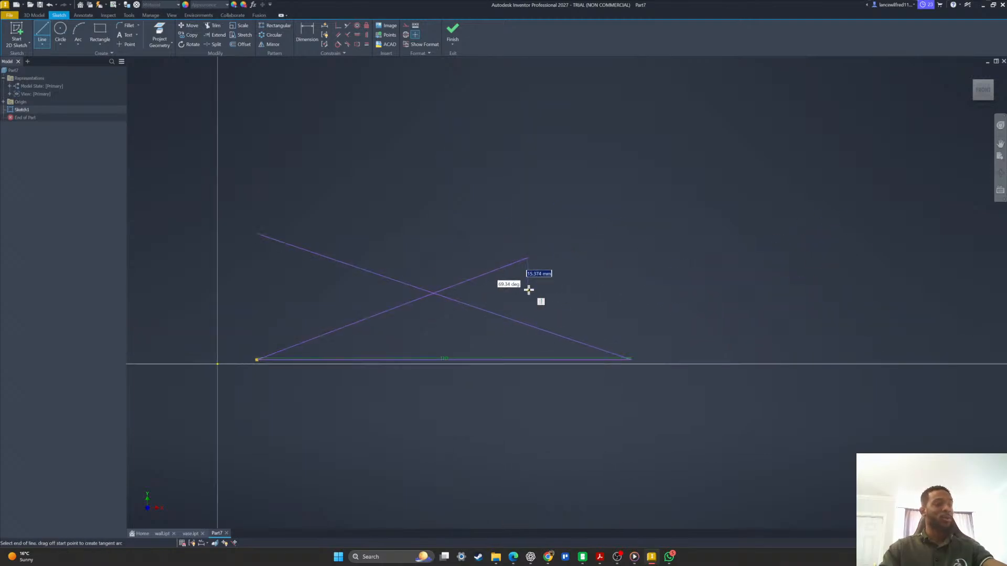
pyautogui.press('Escape')
# Dimension the angle between the base line and the slanted line at its left end as 25 degrees.
pyautogui.click(311, 34)
pyautogui.moveTo(339, 361); pyautogui.dragTo(438, 350, button='middle')
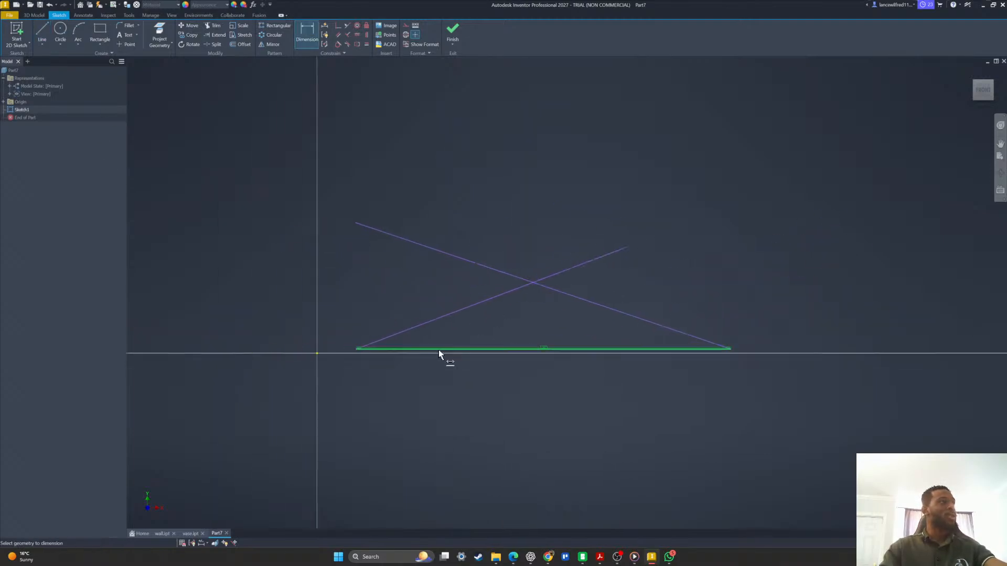
pyautogui.scroll(5, 378, 345)
pyautogui.click(341, 348)
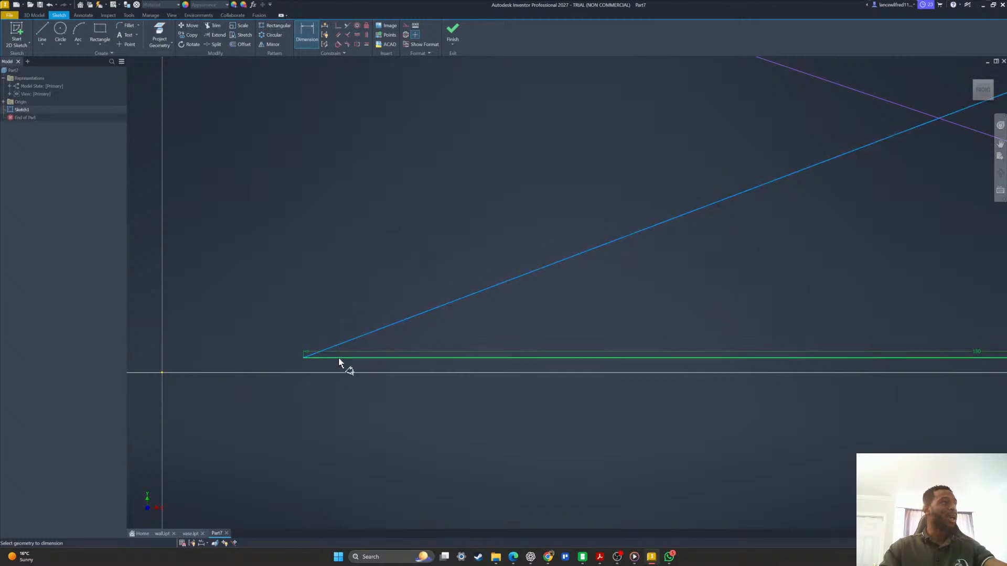
pyautogui.click(338, 357)
pyautogui.scroll(5, 338, 357)
pyautogui.click(432, 310)
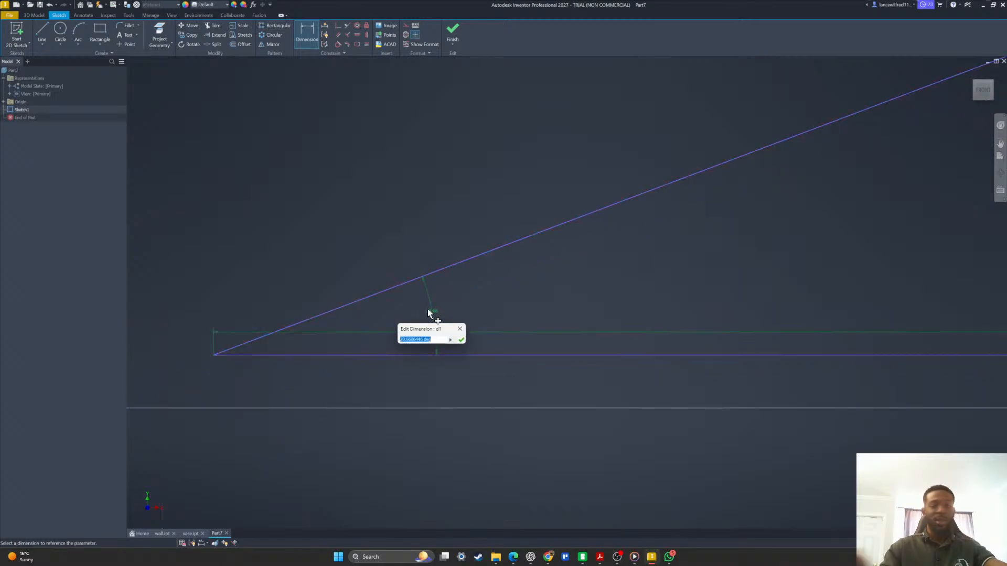
pyautogui.write('25')
pyautogui.press('Return')
pyautogui.scroll(-6, 404, 248)
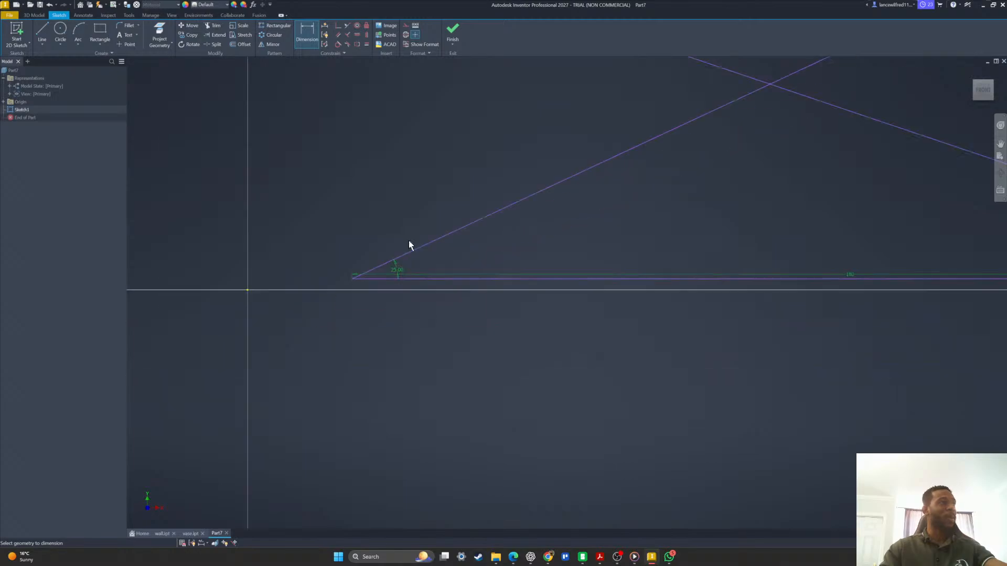
# Dimension the angle between the base line and the slanted line at its right end as 25 degrees.
pyautogui.scroll(-2, 401, 357)
pyautogui.moveTo(401, 356); pyautogui.dragTo(65, 436, button='middle')
pyautogui.scroll(5, 579, 402)
pyautogui.click(643, 337)
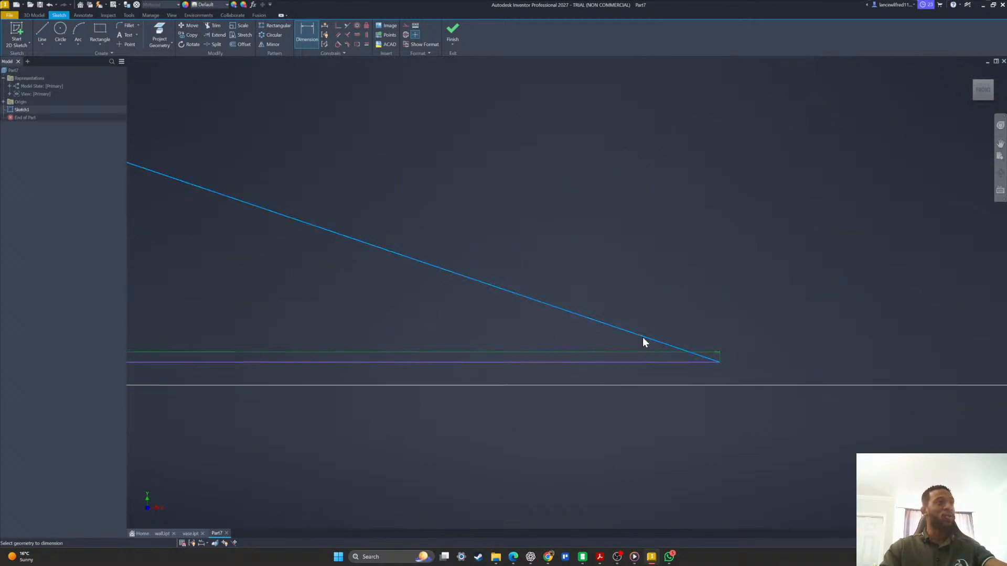
pyautogui.click(634, 362)
pyautogui.click(534, 332)
pyautogui.write('25')
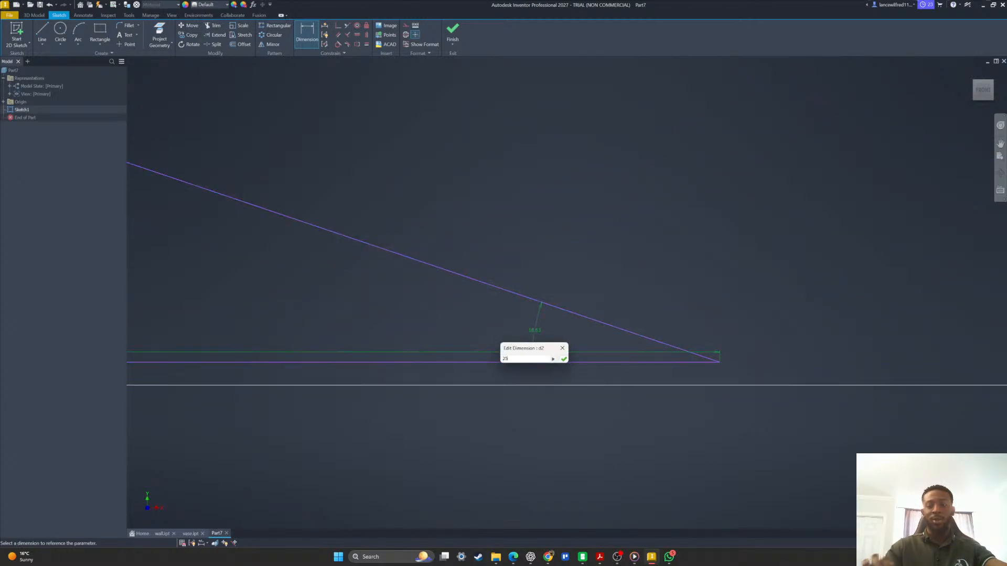
pyautogui.press('Return')
# Set the angle at the base line's left end to 20 degrees.
pyautogui.scroll(-4, 510, 339)
pyautogui.scroll(-2, 718, 461)
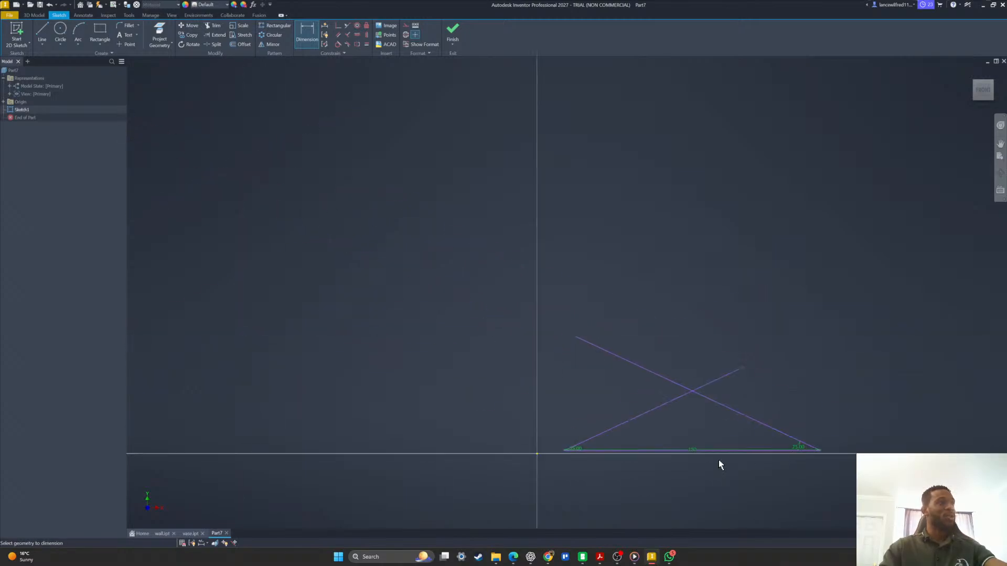
pyautogui.scroll(6, 477, 461)
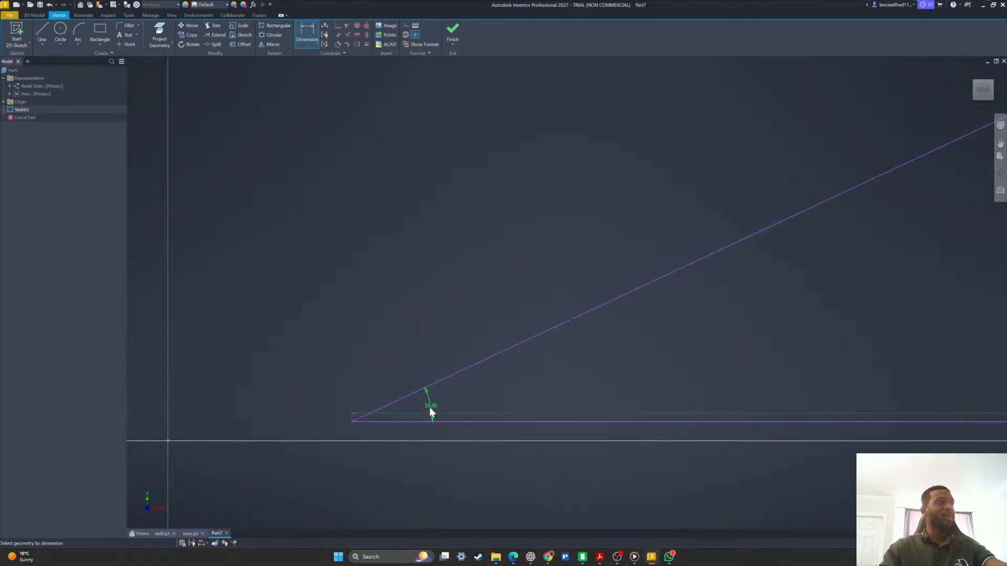
pyautogui.doubleClick(431, 412)
pyautogui.write('20')
pyautogui.press('Return')
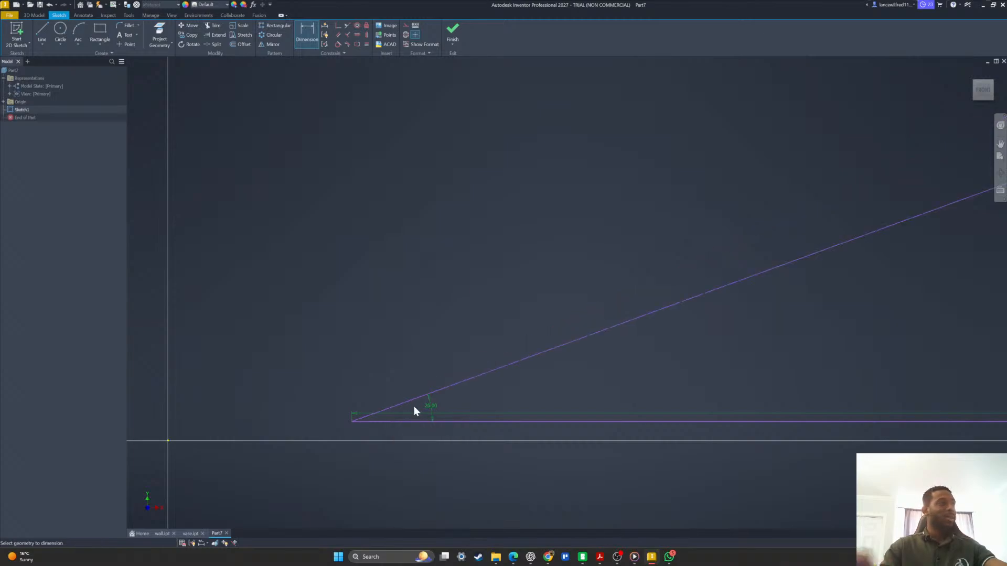
# Set the angle at the base line's right end to 20 degrees.
pyautogui.scroll(-4, 471, 433)
pyautogui.moveTo(611, 424)
pyautogui.mouseDown(button='middle')
pyautogui.moveTo(222, 407)
pyautogui.moveTo(234, 393)
pyautogui.mouseUp(button='middle')
pyautogui.scroll(-2, 594, 403)
pyautogui.scroll(3, 604, 390)
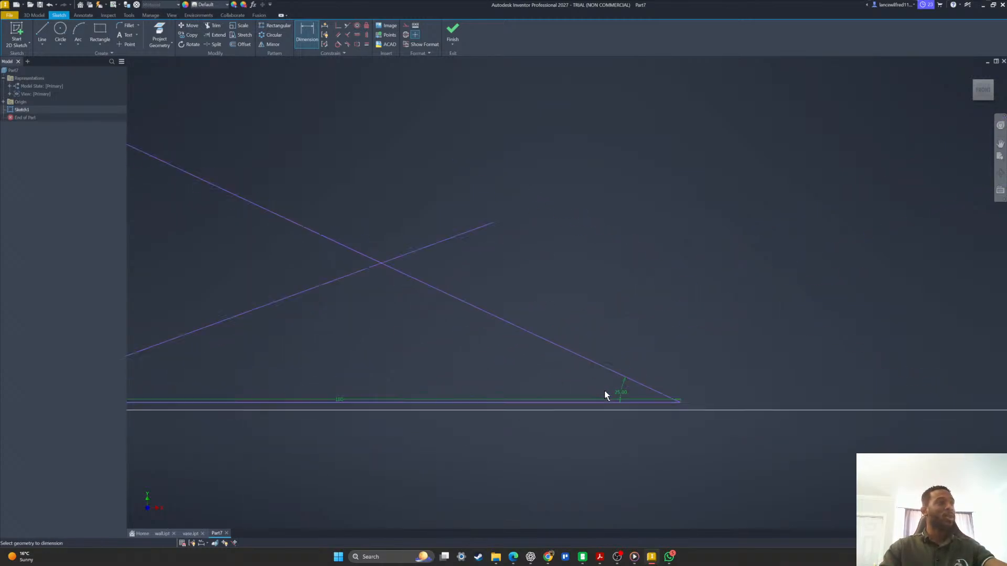
pyautogui.doubleClick(620, 394)
pyautogui.write('20')
pyautogui.press('Return')
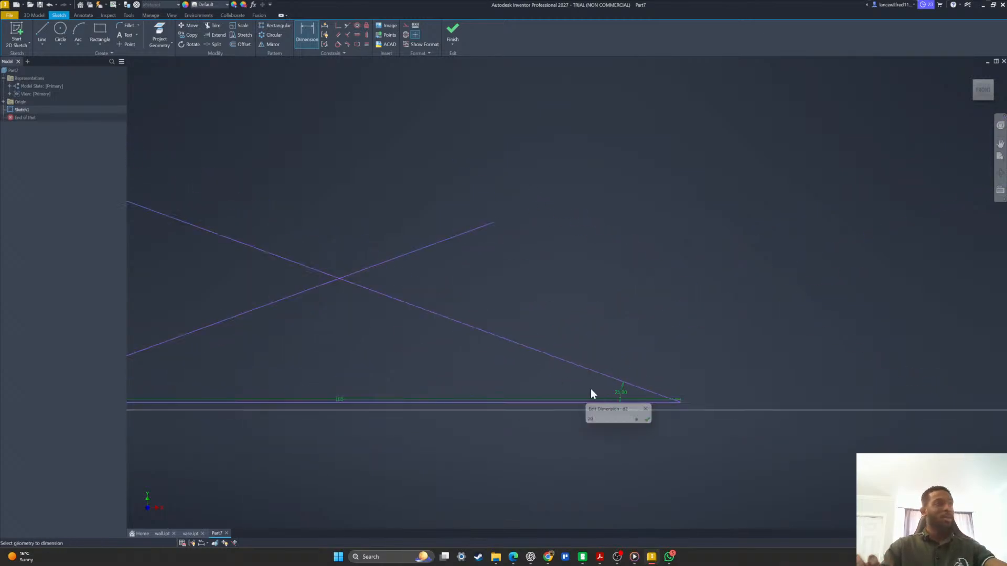
# Extrude the triangular roof profile 150 mm into a solid body.
pyautogui.scroll(-2, 652, 388)
pyautogui.scroll(-2, 652, 386)
pyautogui.scroll(3, 520, 400)
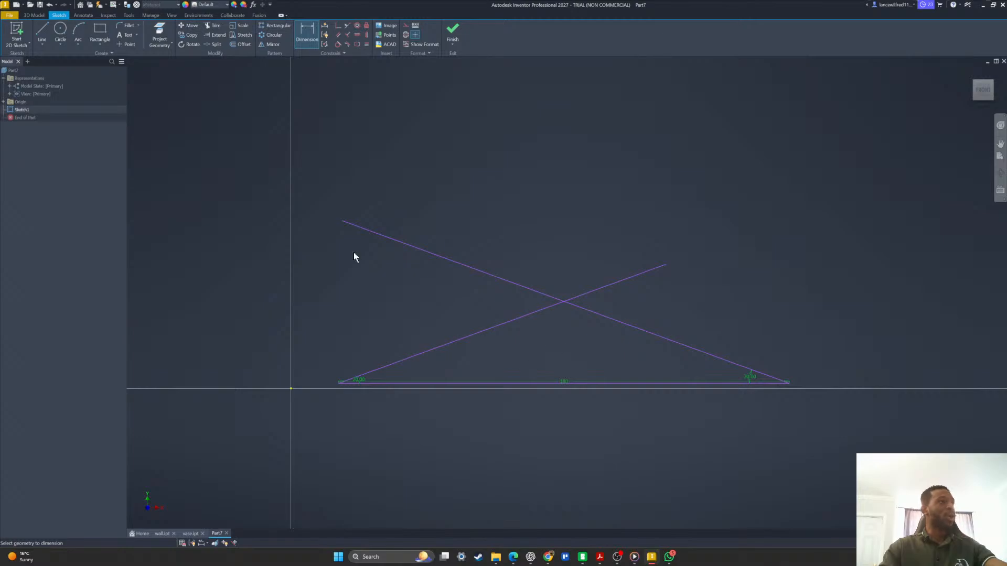
pyautogui.click(34, 15)
pyautogui.click(45, 31)
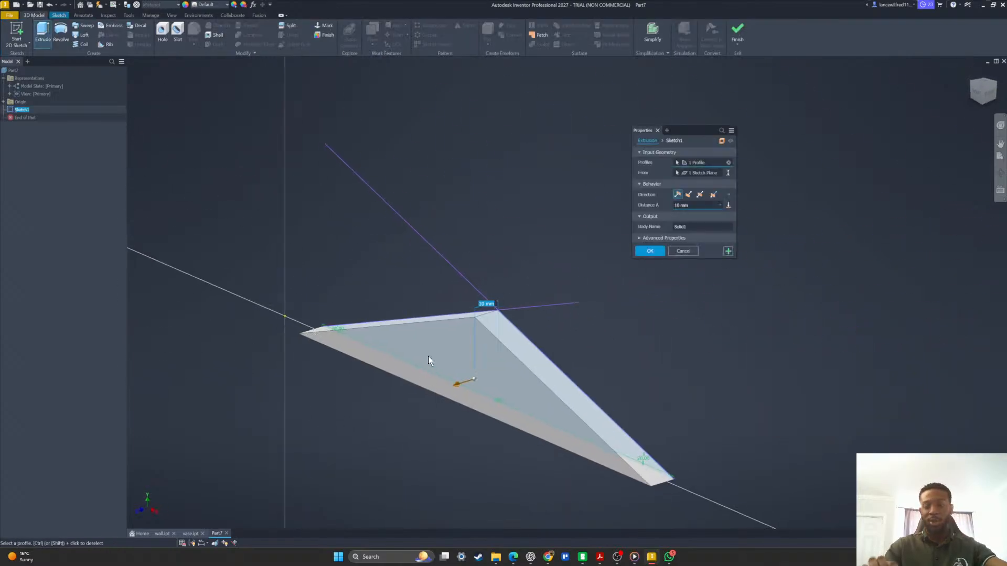
pyautogui.write('150')
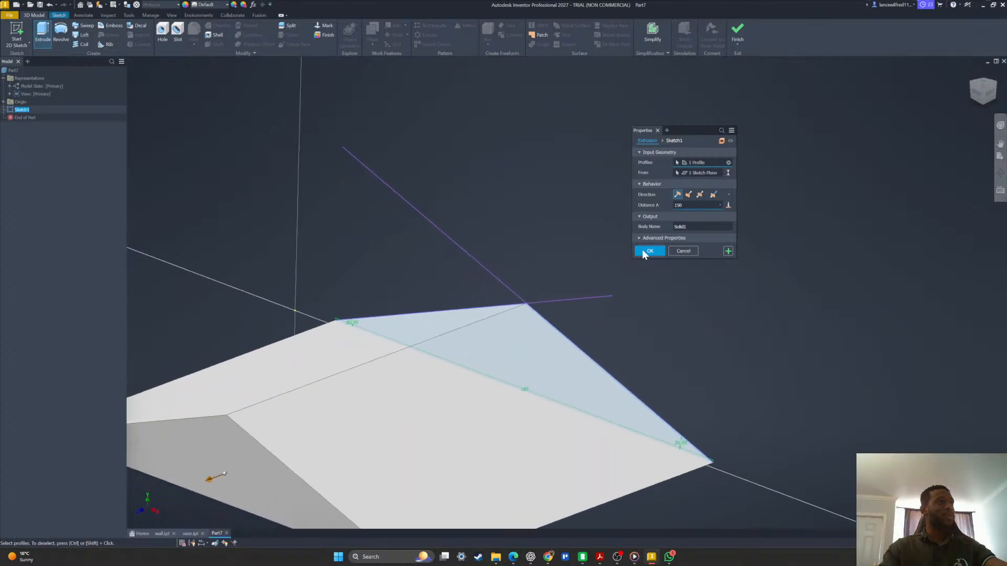
pyautogui.click(648, 251)
pyautogui.keyDown('shift'); pyautogui.moveTo(514, 420); pyautogui.dragTo(458, 390, button='middle'); pyautogui.keyUp('shift')
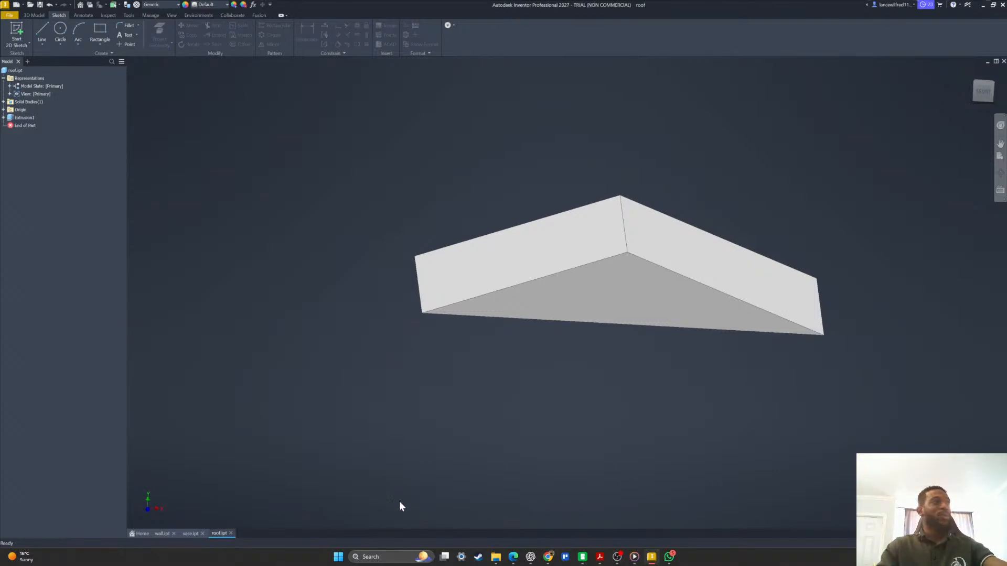
# Examine the roof, wall and concrete floor slab parts in their open documents and compare their shapes.
pyautogui.keyDown('shift'); pyautogui.moveTo(399, 502); pyautogui.dragTo(512, 232, button='middle'); pyautogui.keyUp('shift')
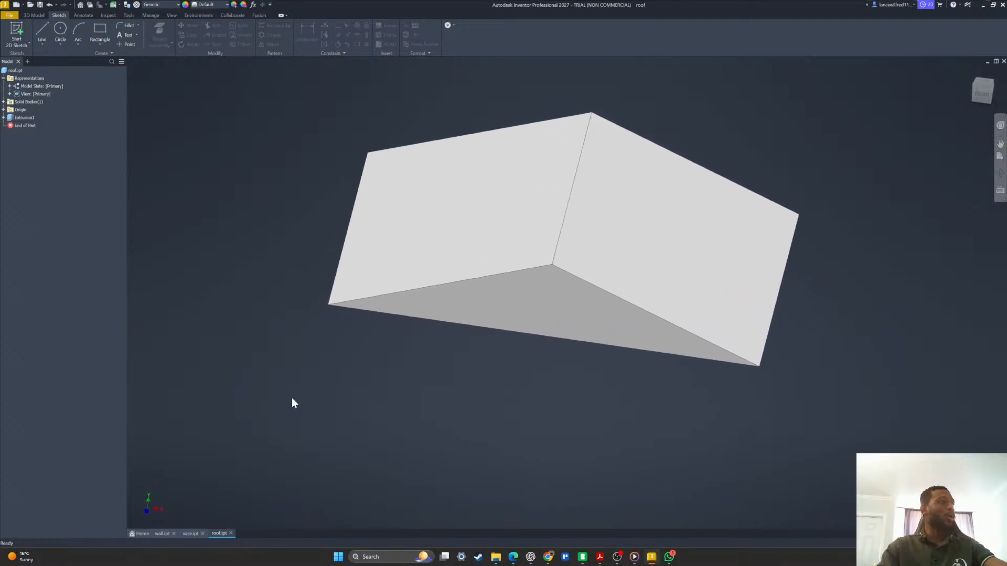
pyautogui.click(197, 533)
pyautogui.click(161, 533)
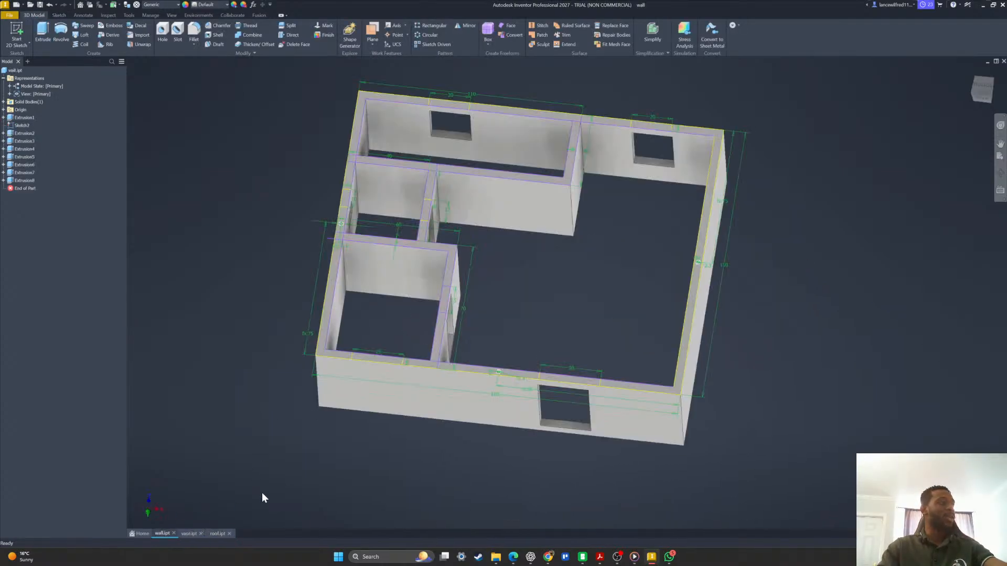
pyautogui.keyDown('shift'); pyautogui.moveTo(769, 275); pyautogui.dragTo(779, 293, button='middle'); pyautogui.keyUp('shift')
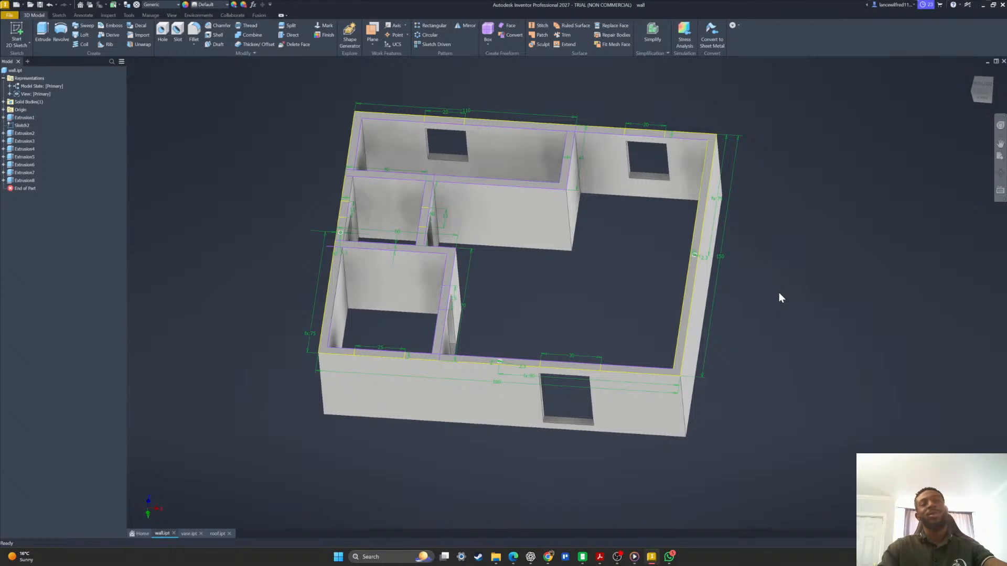
pyautogui.keyDown('shift'); pyautogui.moveTo(623, 240); pyautogui.dragTo(745, 149, button='middle'); pyautogui.keyUp('shift')
pyautogui.keyDown('shift'); pyautogui.moveTo(649, 216); pyautogui.dragTo(272, 473, button='middle'); pyautogui.keyUp('shift')
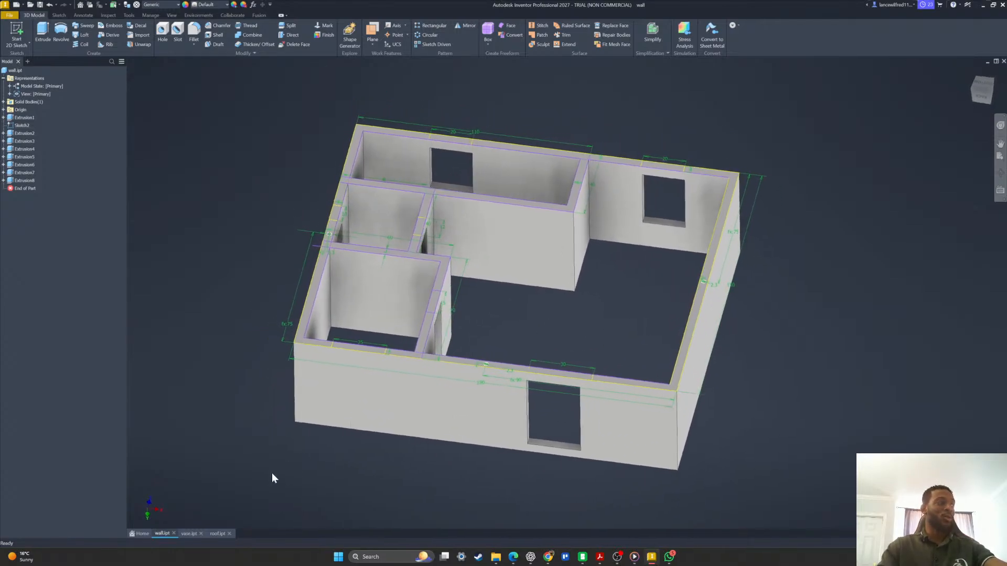
pyautogui.click(214, 534)
pyautogui.click(189, 533)
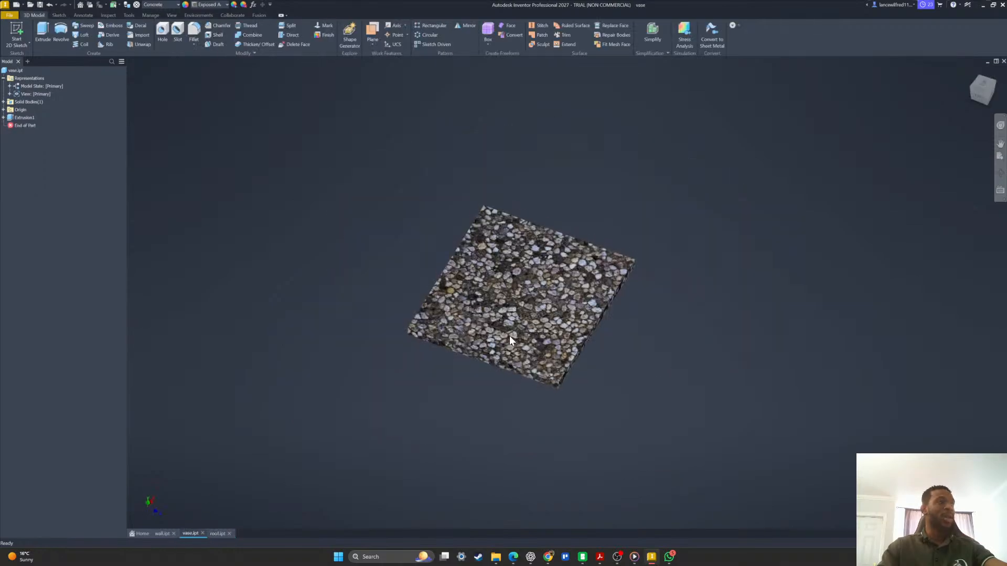
pyautogui.click(215, 534)
pyautogui.click(163, 534)
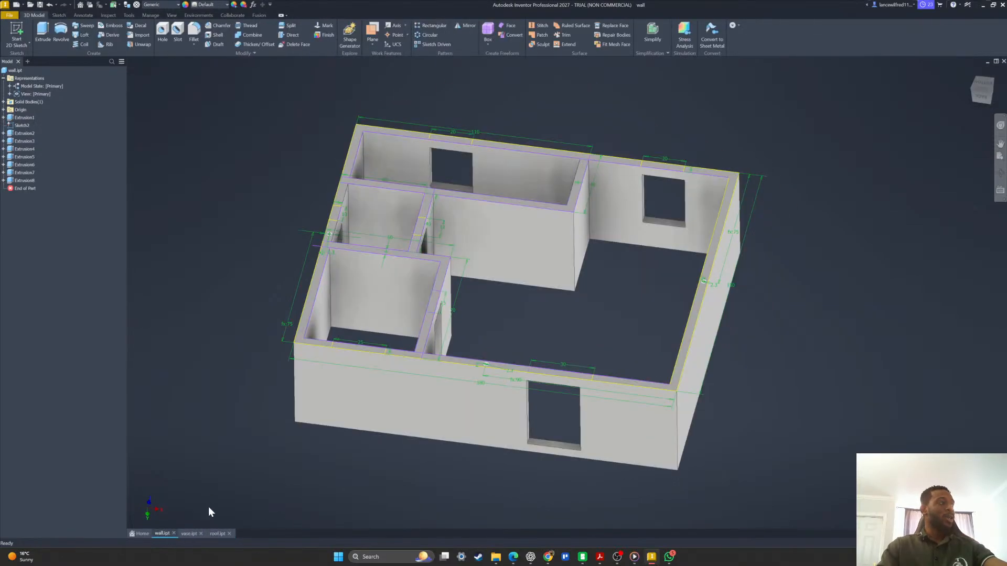
pyautogui.click(194, 533)
pyautogui.scroll(-2, 531, 338)
pyautogui.keyDown('shift'); pyautogui.moveTo(531, 338); pyautogui.dragTo(503, 333, button='middle'); pyautogui.keyUp('shift')
pyautogui.click(218, 534)
pyautogui.keyDown('shift'); pyautogui.moveTo(347, 377); pyautogui.dragTo(593, 331, button='middle'); pyautogui.keyUp('shift')
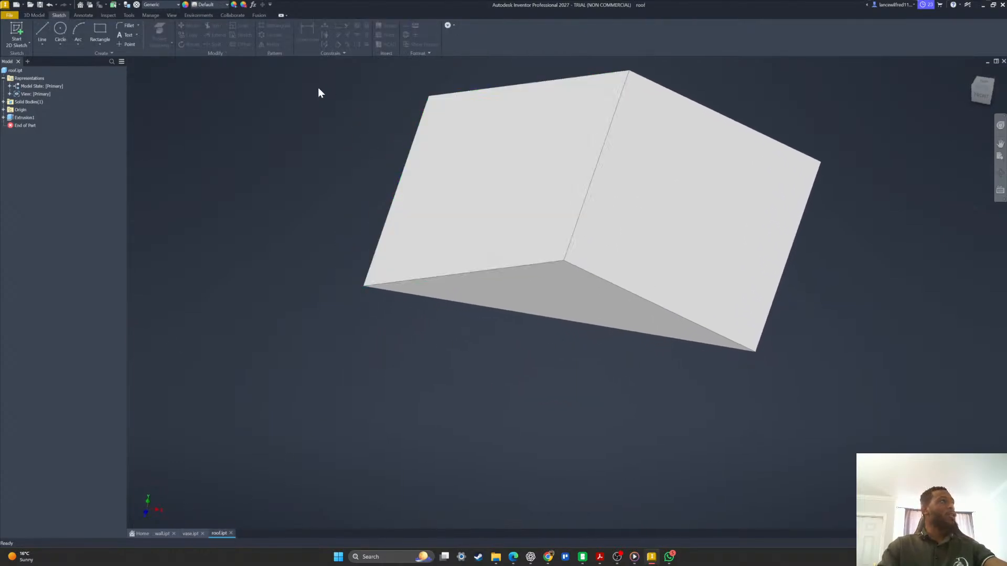
# Create a new assembly file from the Standard.iam template.
pyautogui.click(10, 15)
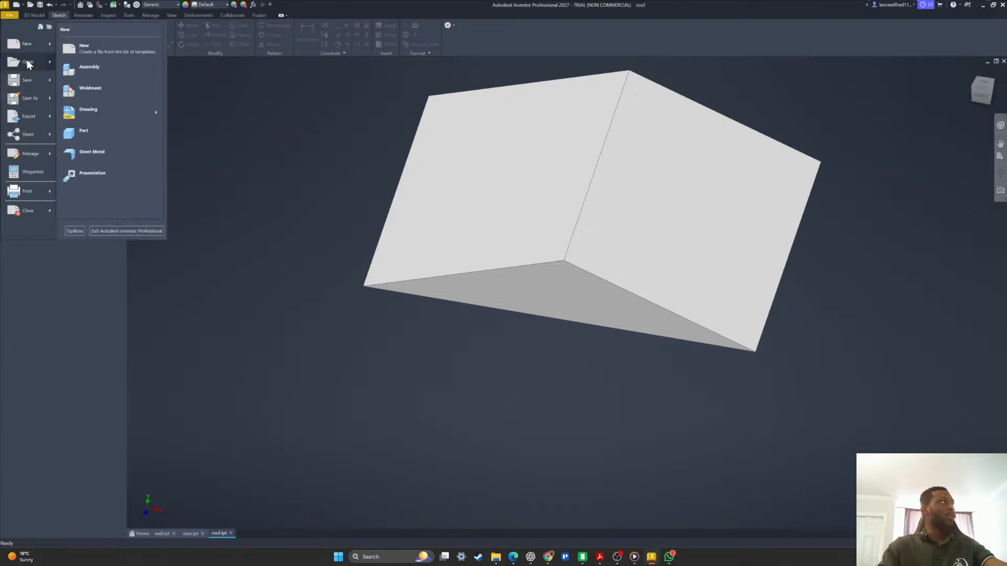
pyautogui.click(26, 45)
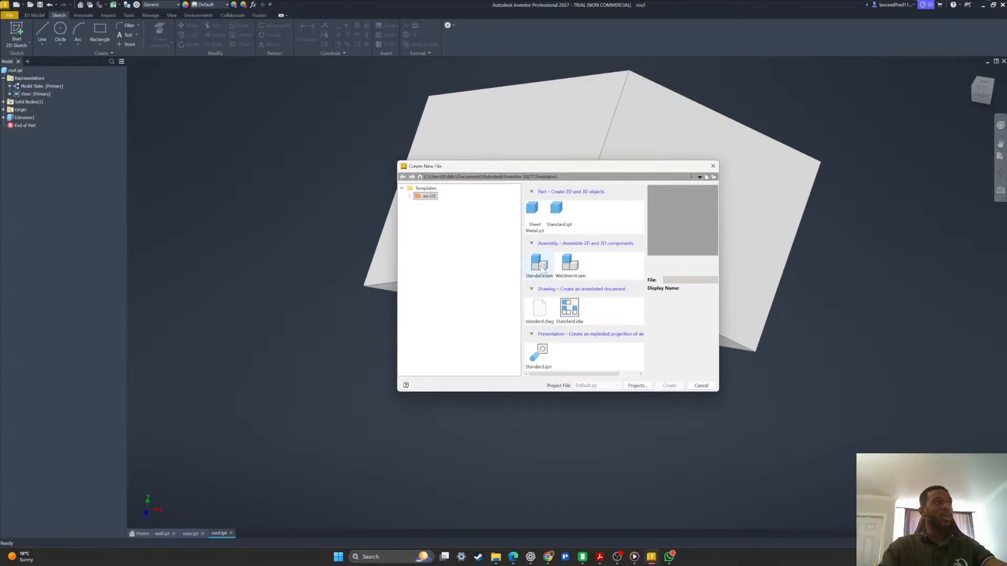
pyautogui.doubleClick(540, 267)
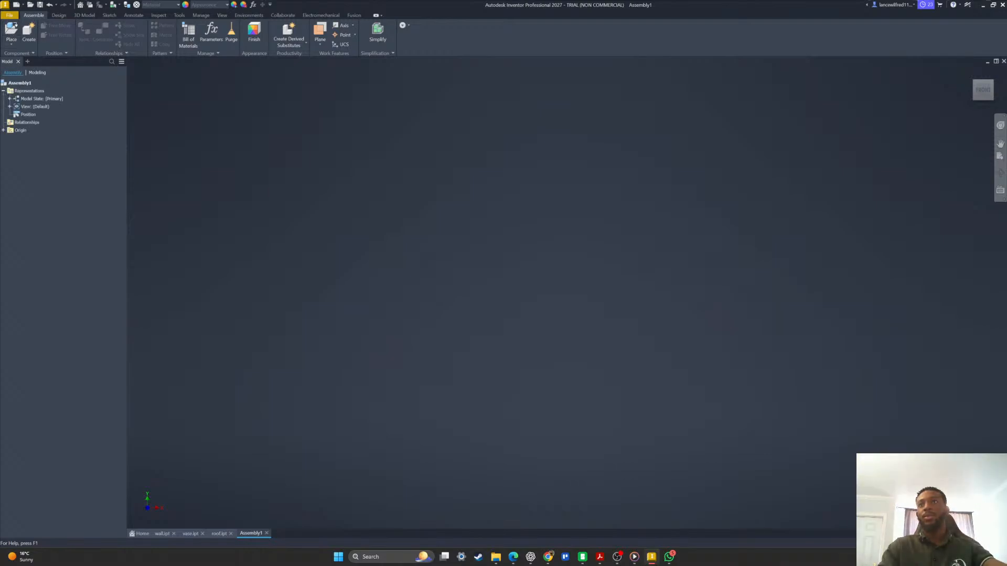
# Place the wall part grounded at the origin of the assembly, rotated about X so its sketched face points upward.
pyautogui.press('p')
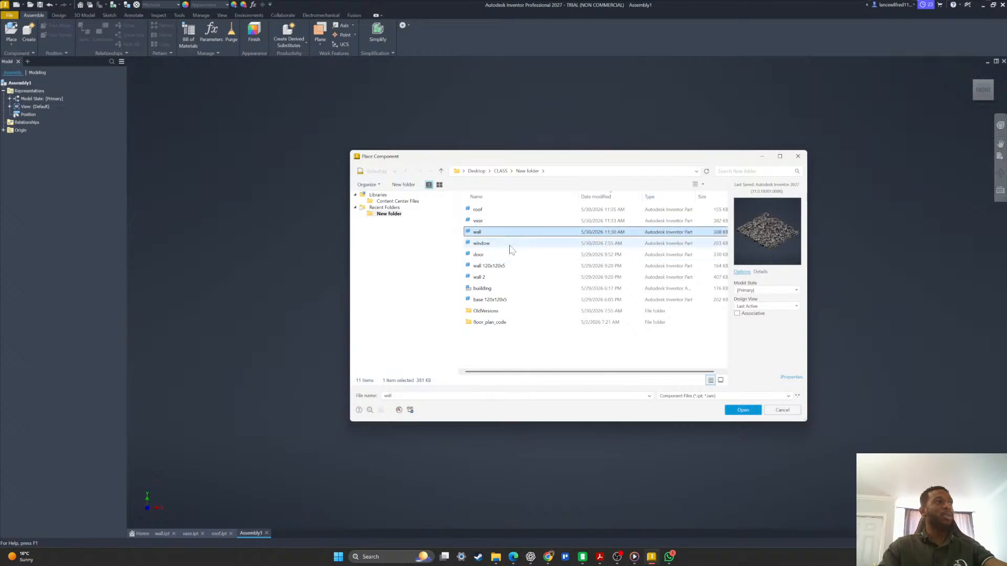
pyautogui.click(743, 410)
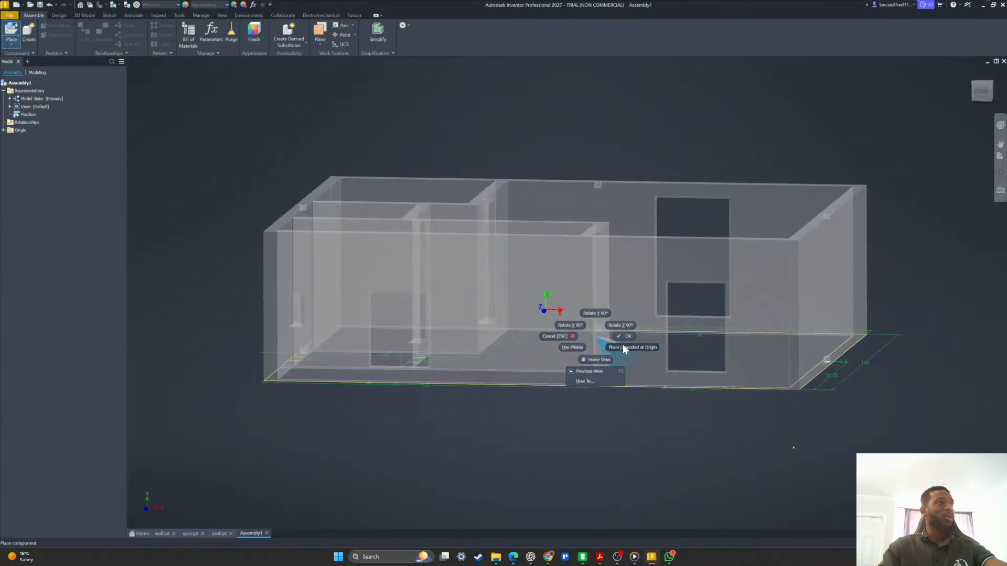
pyautogui.press('Escape')
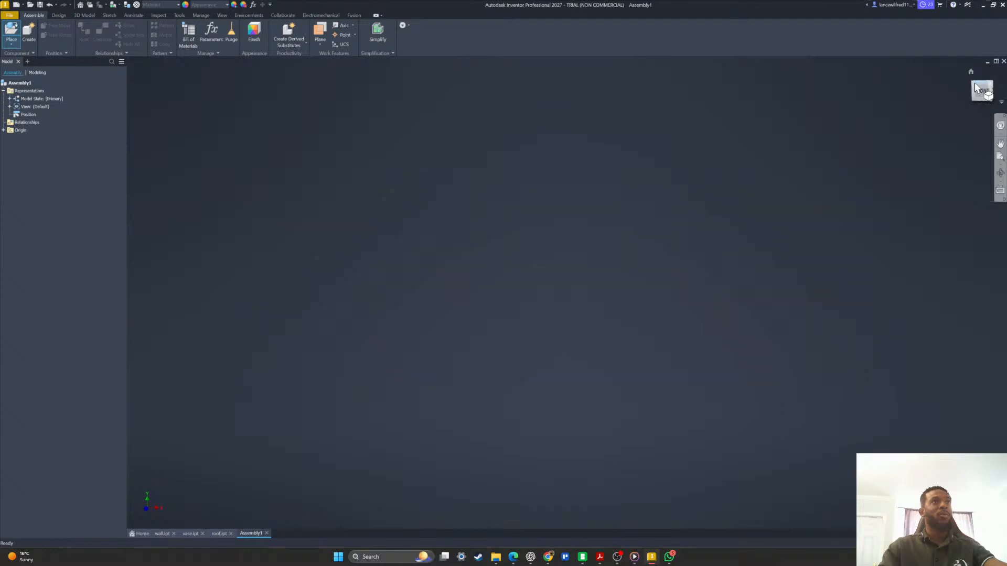
pyautogui.scroll(-3, 679, 227)
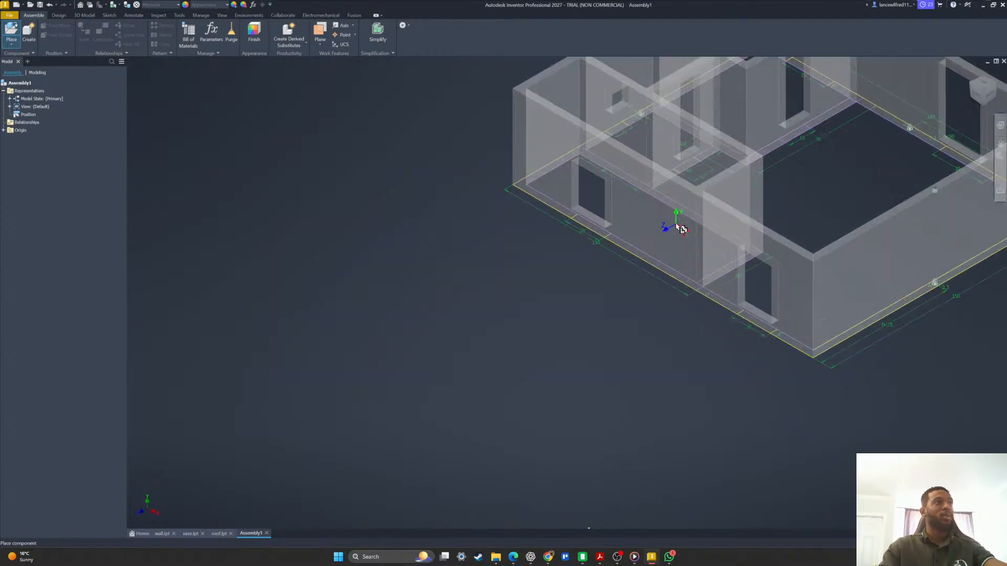
pyautogui.scroll(4, 673, 234)
pyautogui.scroll(-3, 596, 284)
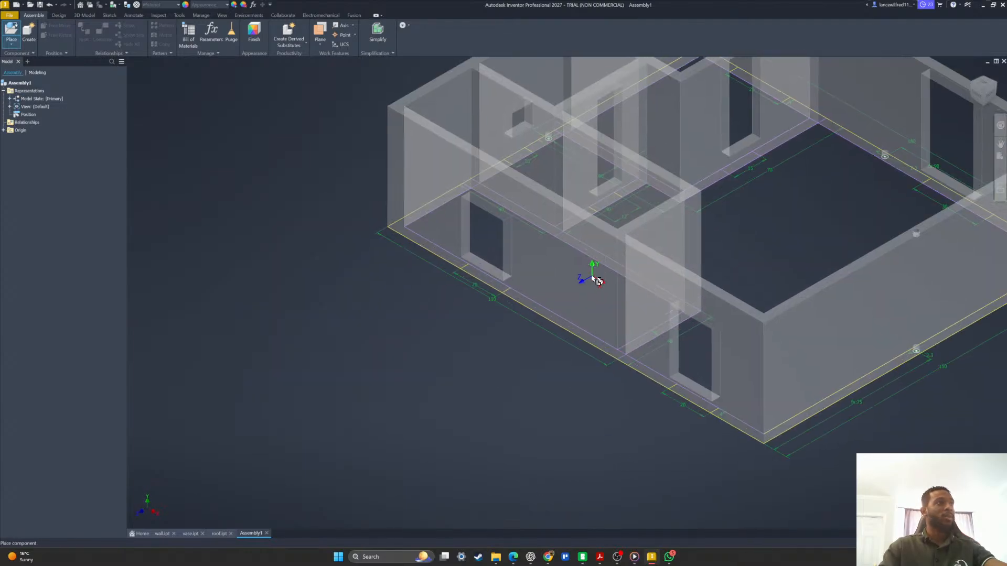
pyautogui.moveTo(593, 277); pyautogui.dragTo(557, 291, button='middle')
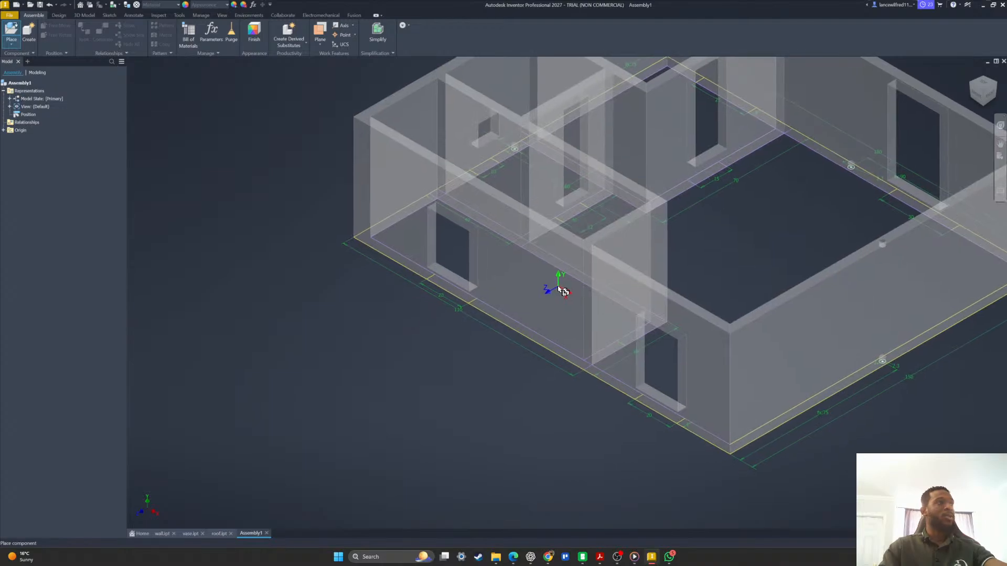
pyautogui.scroll(-4, 541, 278)
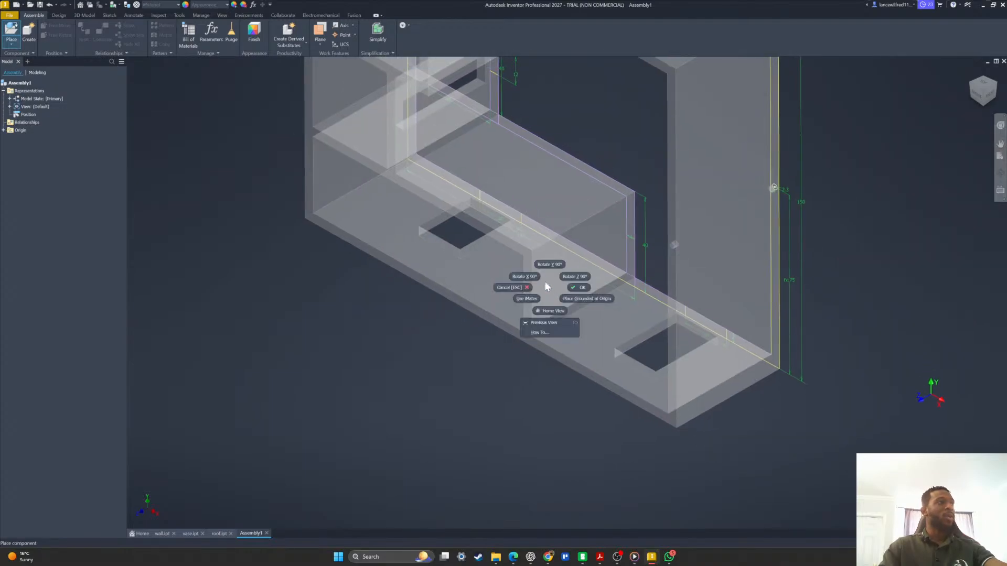
pyautogui.scroll(5, 539, 272)
pyautogui.rightClick(728, 227)
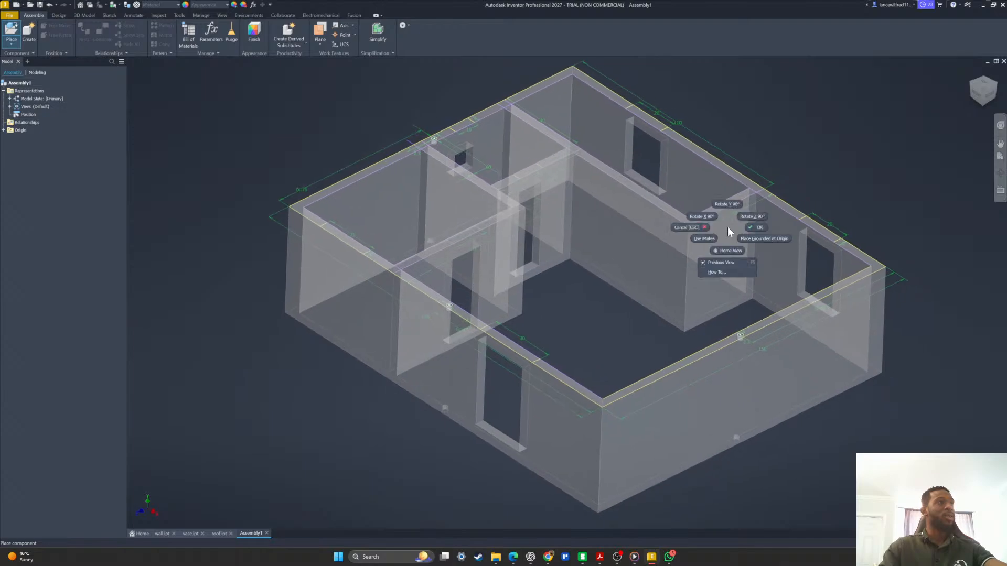
pyautogui.click(752, 239)
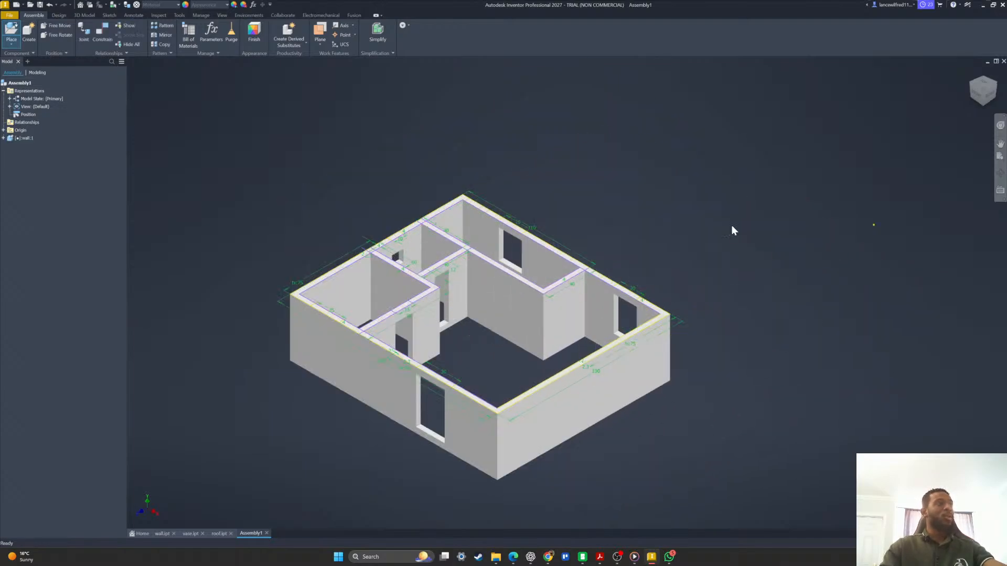
# Insert one instance of the vase part, the concrete floor slab, into free space below the walls.
pyautogui.keyDown('shift'); pyautogui.moveTo(614, 351); pyautogui.dragTo(488, 257, button='middle'); pyautogui.keyUp('shift')
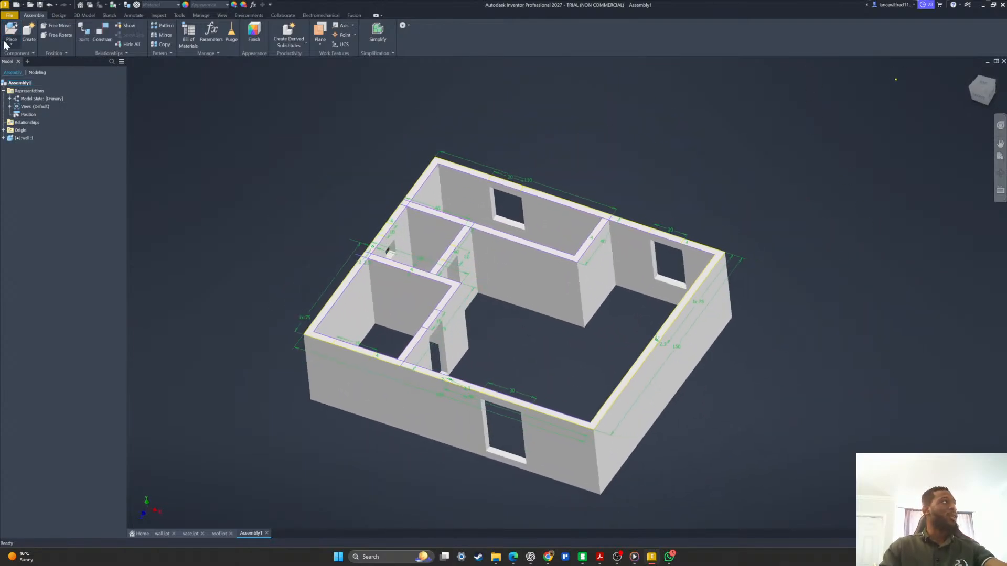
pyautogui.click(11, 31)
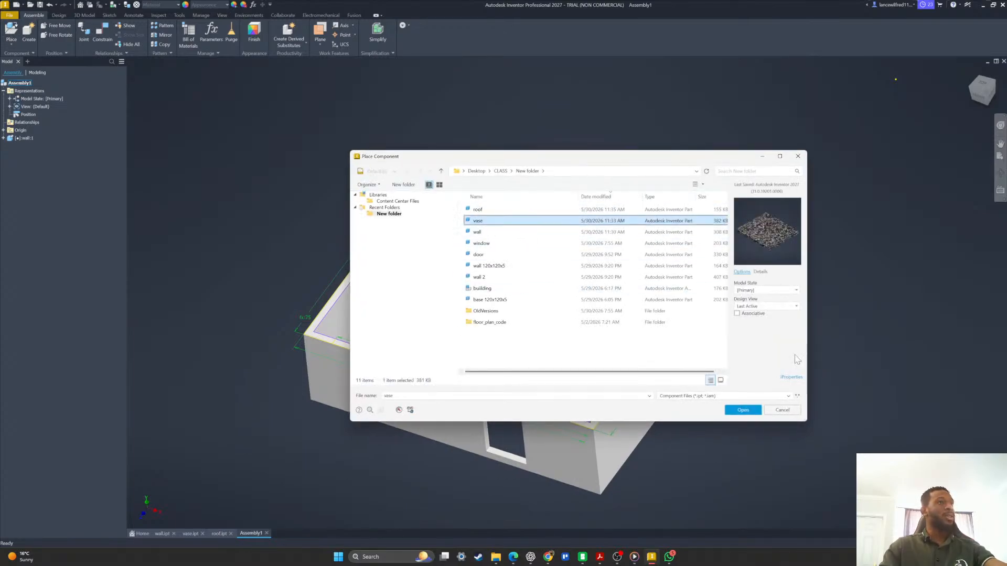
pyautogui.click(738, 416)
pyautogui.keyDown('shift'); pyautogui.moveTo(627, 361); pyautogui.dragTo(764, 405, button='middle'); pyautogui.keyUp('shift')
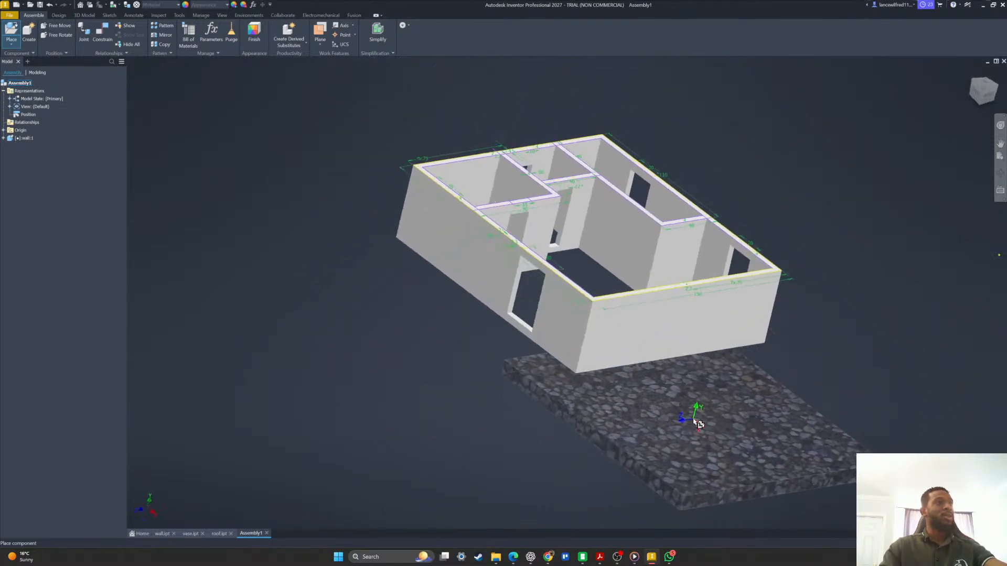
pyautogui.click(696, 418)
pyautogui.keyDown('shift'); pyautogui.moveTo(661, 381); pyautogui.dragTo(777, 422, button='middle'); pyautogui.keyUp('shift')
pyautogui.press('Escape')
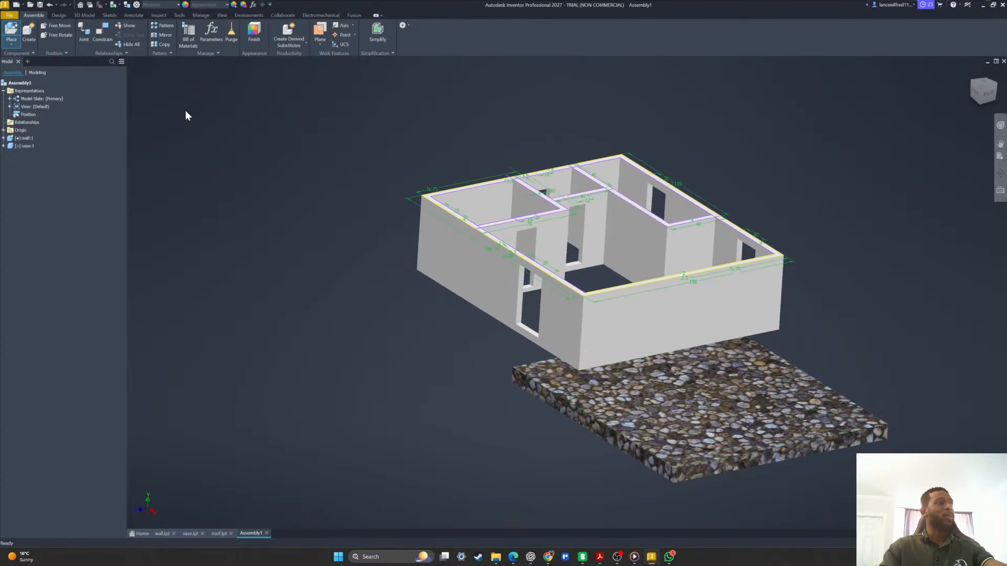
# Insert one instance of the roof part into free space beside the walls.
pyautogui.click(11, 32)
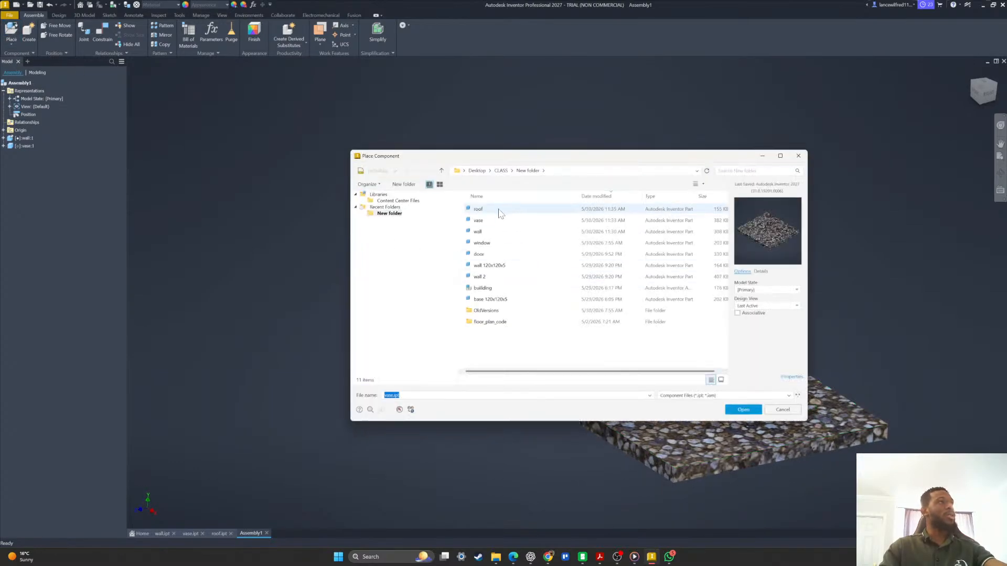
pyautogui.click(743, 410)
pyautogui.scroll(5, 914, 209)
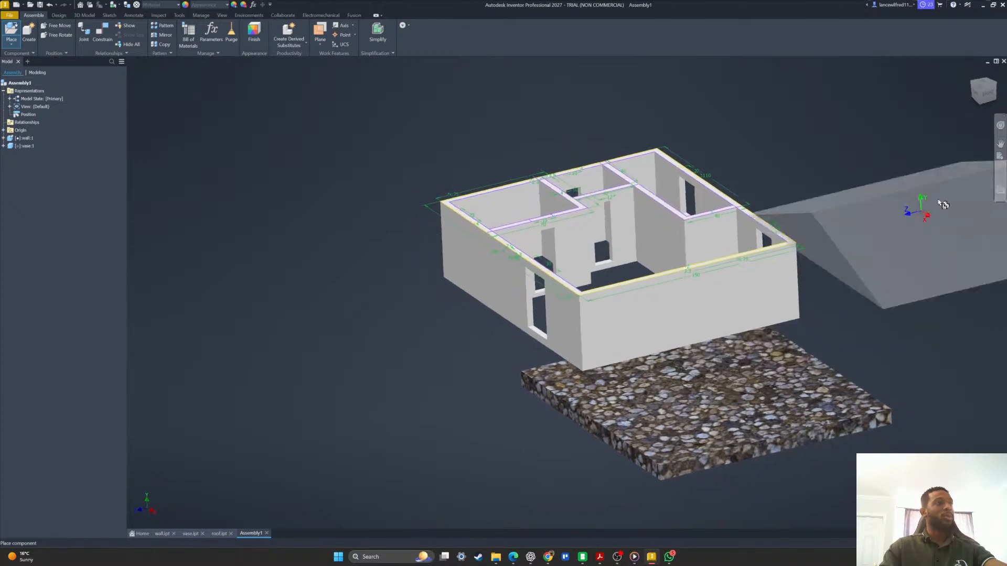
pyautogui.click(847, 172)
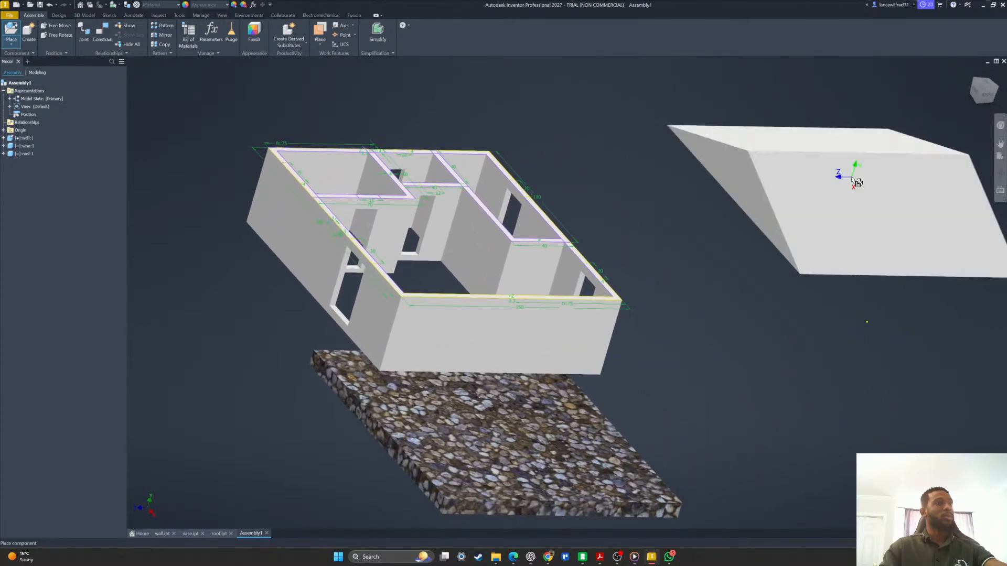
pyautogui.scroll(-3, 784, 226)
pyautogui.press('Escape')
pyautogui.keyDown('shift'); pyautogui.moveTo(687, 251); pyautogui.dragTo(575, 285, button='middle'); pyautogui.keyUp('shift')
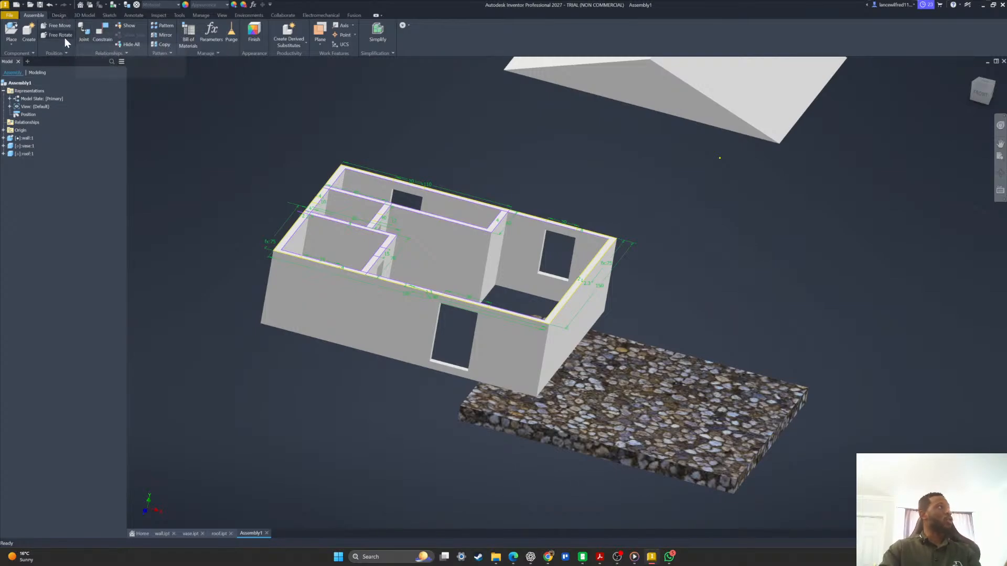
pyautogui.click(101, 35)
pyautogui.keyDown('shift'); pyautogui.moveTo(540, 281); pyautogui.dragTo(698, 387, button='middle'); pyautogui.keyUp('shift')
pyautogui.scroll(-5, 740, 397)
pyautogui.click(760, 376)
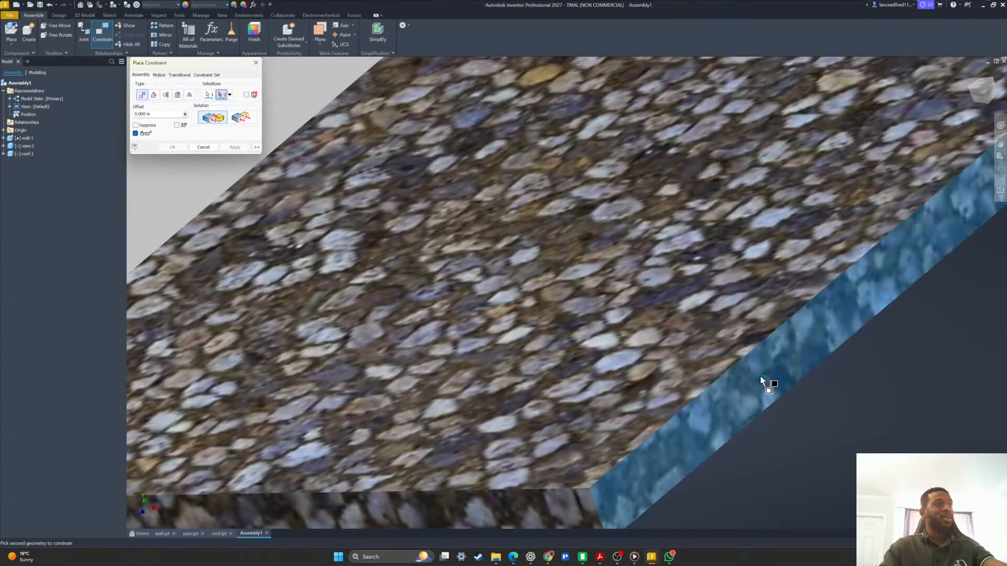
pyautogui.scroll(6, 760, 375)
pyautogui.keyDown('shift'); pyautogui.moveTo(760, 375); pyautogui.dragTo(599, 274, button='middle'); pyautogui.keyUp('shift')
pyautogui.click(603, 276)
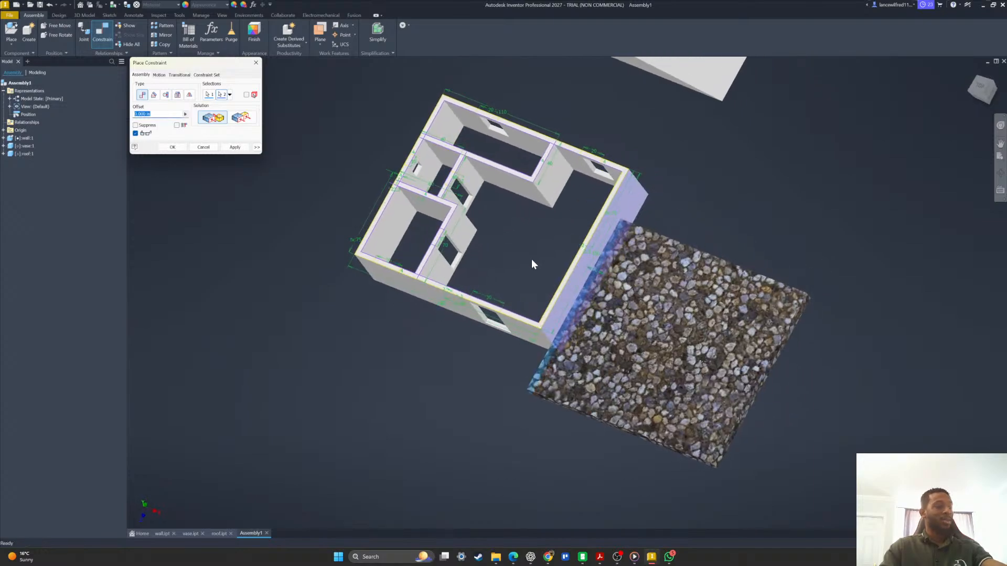
pyautogui.press('Escape')
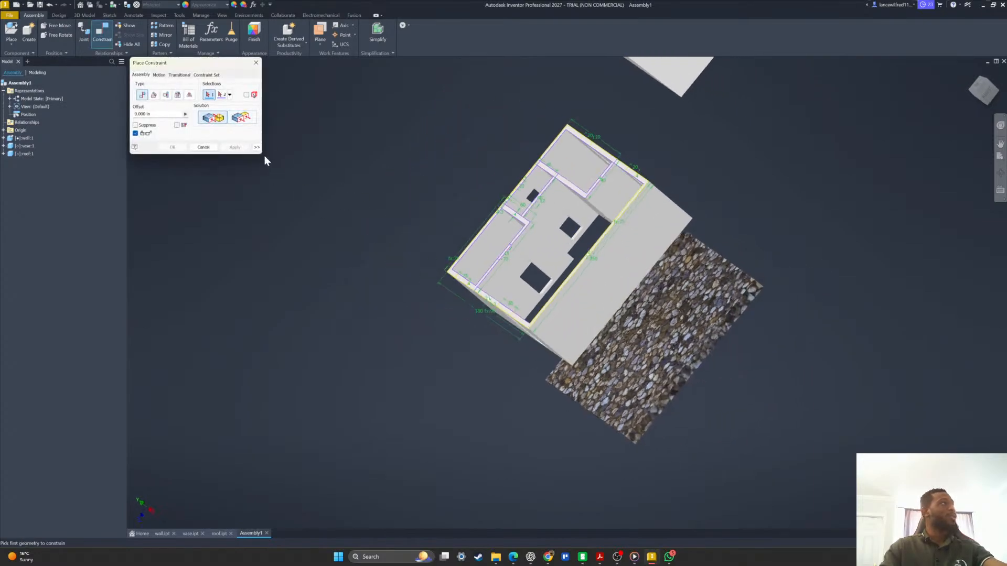
# Constrain a side face of the slab flush with the plain, windowless outer face of the wall part at zero offset.
pyautogui.click(247, 114)
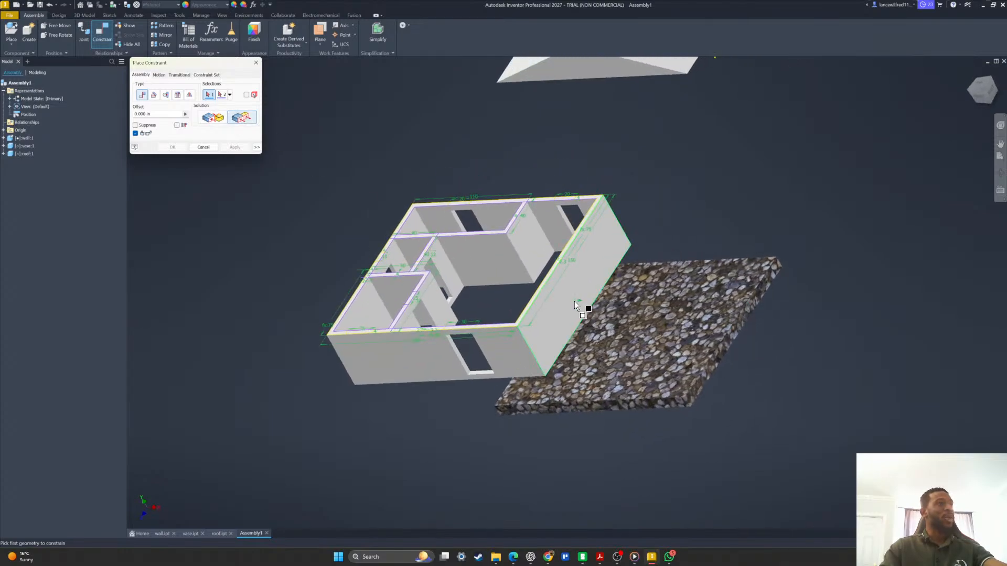
pyautogui.click(574, 301)
pyautogui.scroll(5, 709, 386)
pyautogui.keyDown('shift'); pyautogui.moveTo(705, 373); pyautogui.dragTo(211, 155, button='middle'); pyautogui.keyUp('shift')
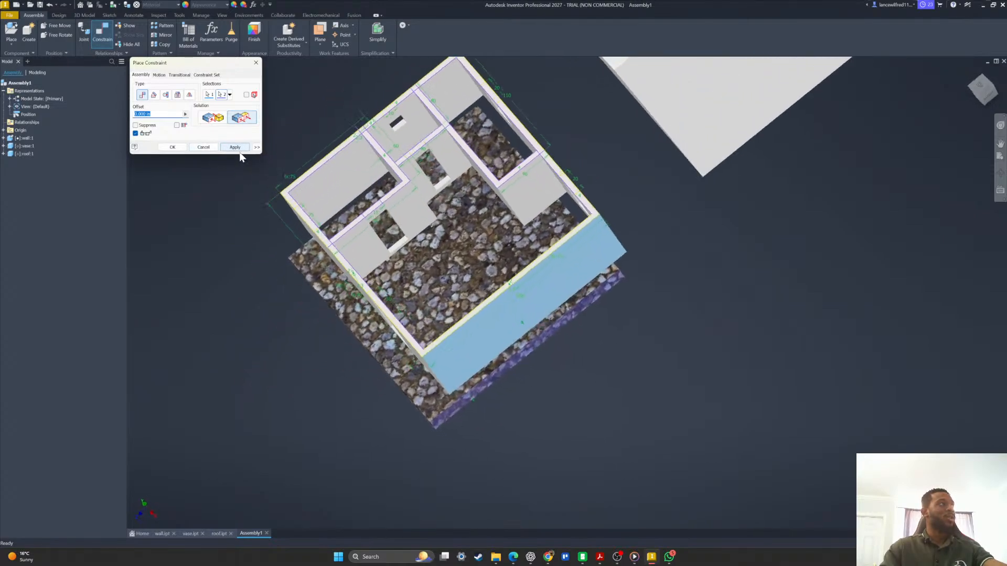
pyautogui.click(238, 150)
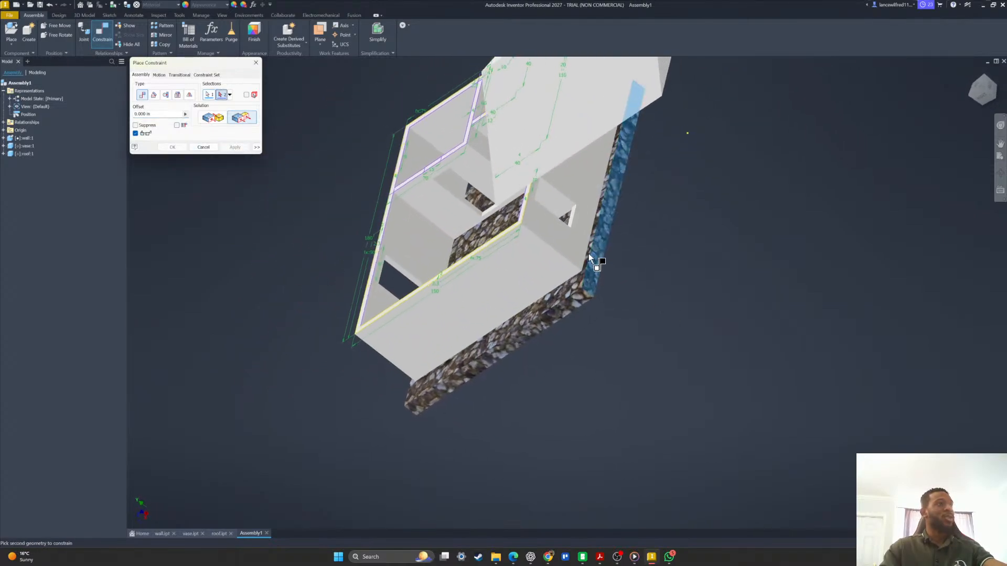
# Constrain the adjacent side of the slab flush with the outer wall face that has two windows, at zero offset.
pyautogui.click(584, 235)
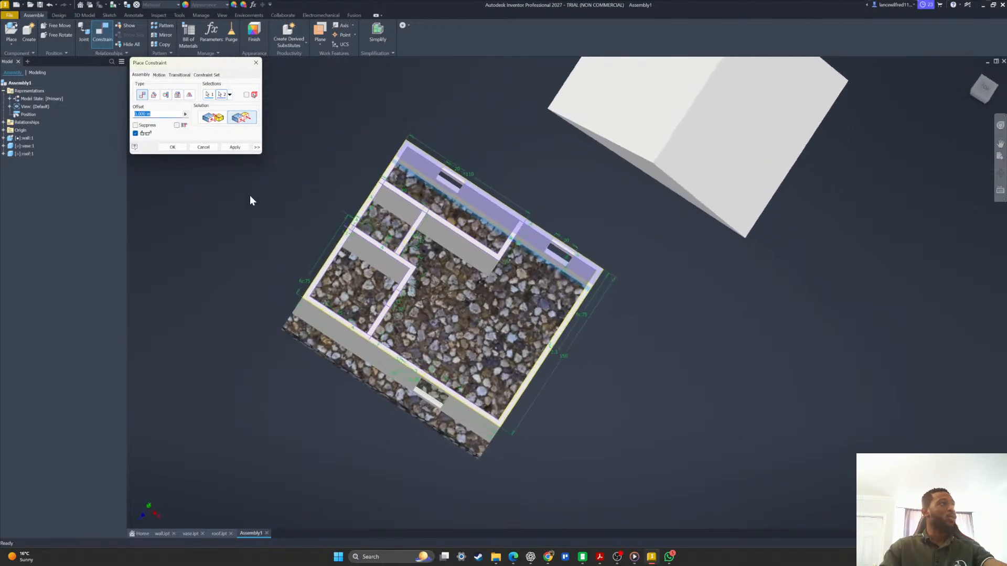
pyautogui.click(235, 147)
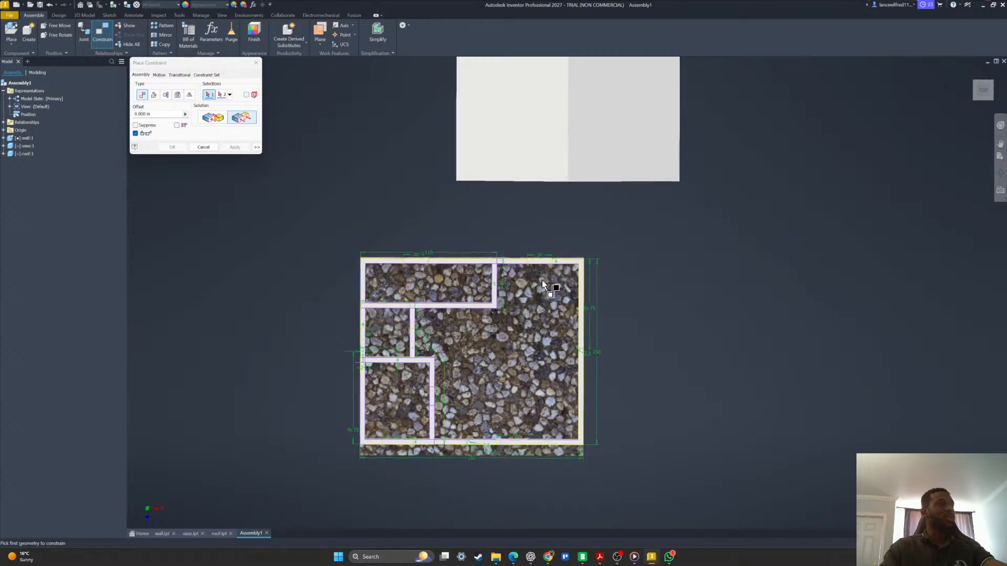
pyautogui.keyDown('shift'); pyautogui.moveTo(542, 280); pyautogui.dragTo(511, 273, button='middle'); pyautogui.keyUp('shift')
pyautogui.scroll(-3, 471, 243)
pyautogui.click(440, 409)
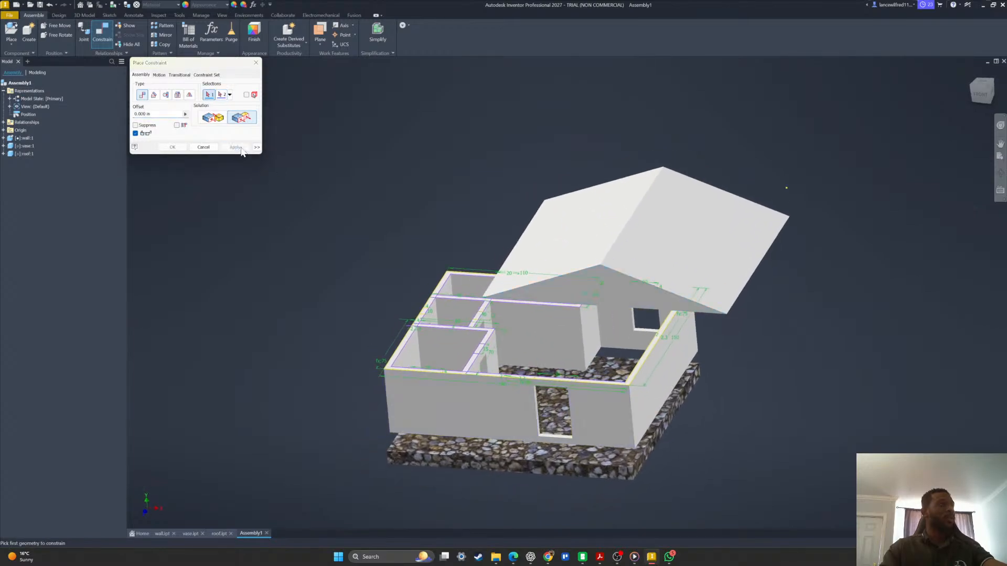
pyautogui.click(235, 147)
pyautogui.moveTo(603, 231)
pyautogui.keyDown('shift'); pyautogui.mouseDown(button='middle')
pyautogui.moveTo(661, 337)
pyautogui.moveTo(619, 375)
pyautogui.moveTo(492, 348)
pyautogui.moveTo(542, 378)
pyautogui.moveTo(561, 345)
pyautogui.moveTo(657, 292)
pyautogui.mouseUp(button='middle'); pyautogui.keyUp('shift')
pyautogui.press('Escape')
# Move the roof freely so it sits roughly centred just above the walls.
pyautogui.scroll(3, 605, 257)
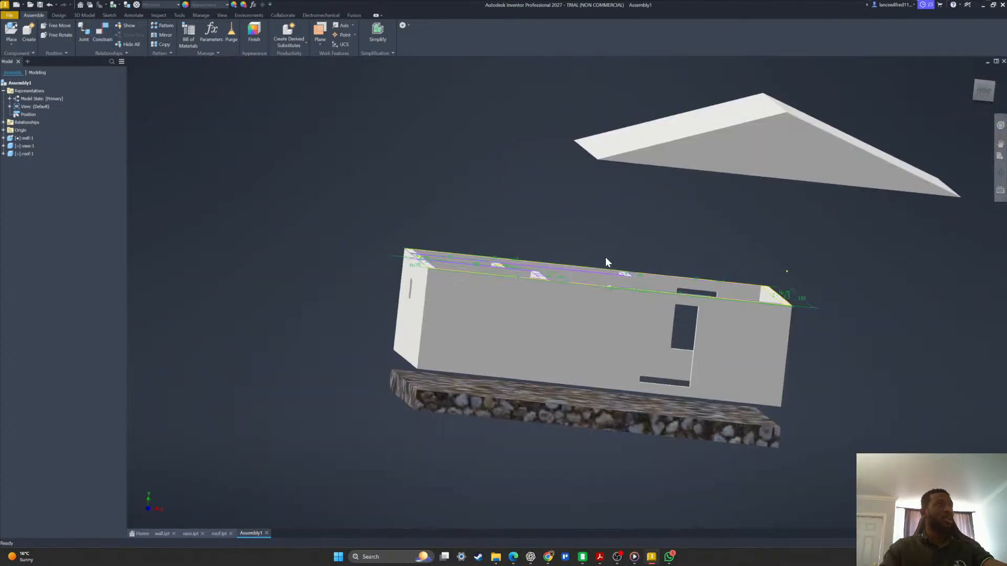
pyautogui.moveTo(743, 198); pyautogui.dragTo(594, 310)
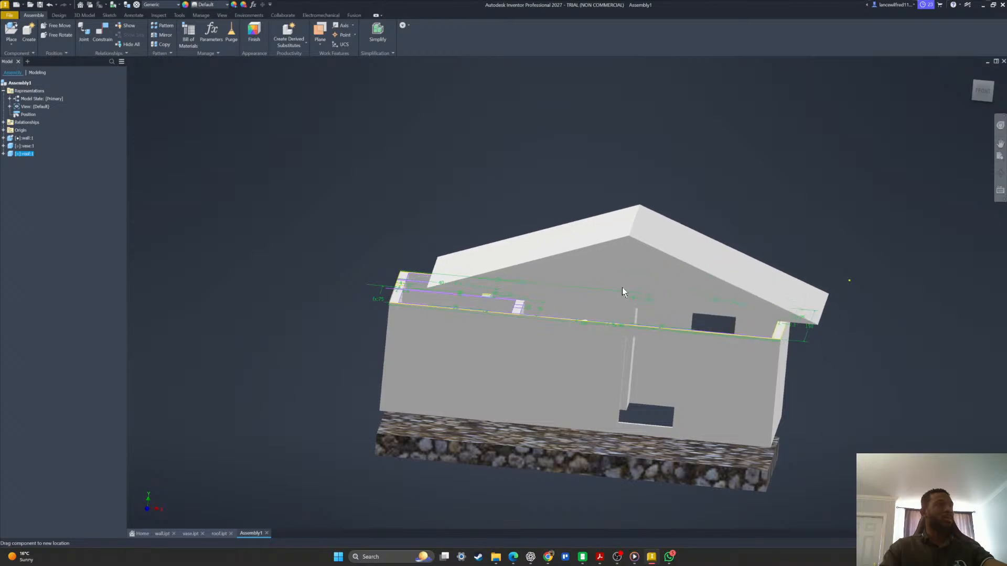
pyautogui.moveTo(597, 274); pyautogui.dragTo(601, 255)
# Constrain the roof's gable end face flush with the outer face of the two-window wall at zero offset.
pyautogui.keyDown('shift'); pyautogui.moveTo(687, 309); pyautogui.dragTo(769, 322, button='middle'); pyautogui.keyUp('shift')
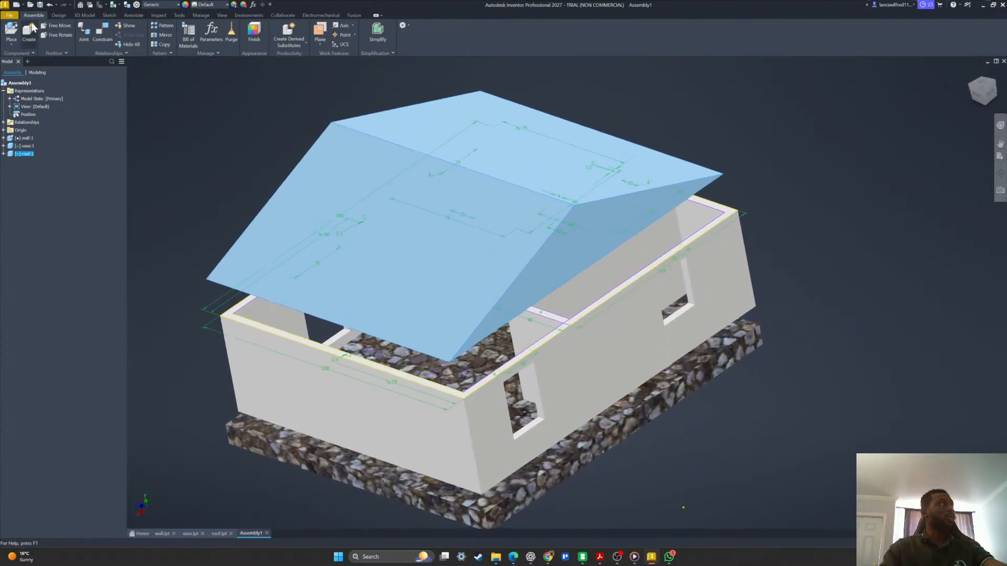
pyautogui.click(100, 34)
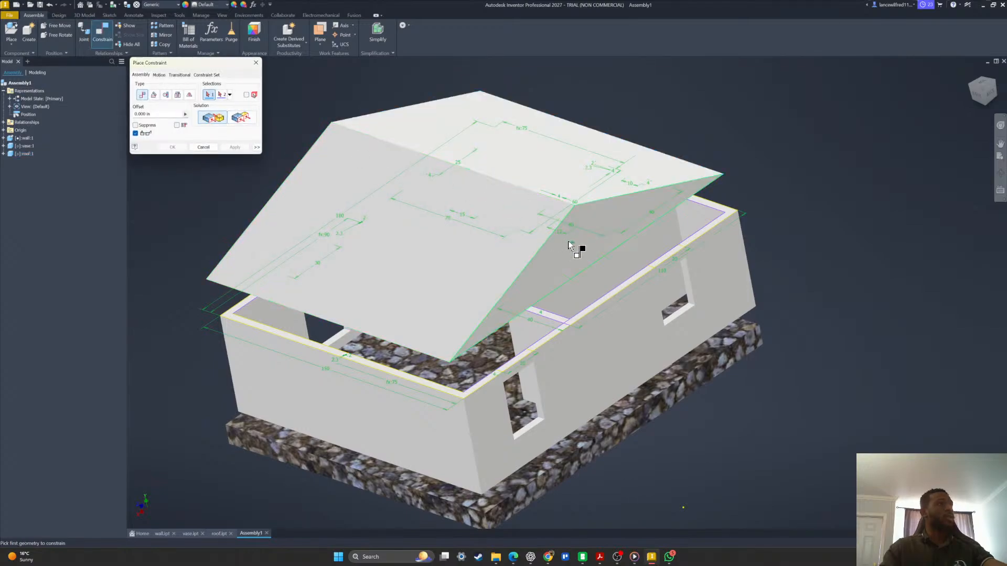
pyautogui.click(240, 122)
pyautogui.keyDown('shift'); pyautogui.moveTo(579, 274); pyautogui.dragTo(571, 243, button='middle'); pyautogui.keyUp('shift')
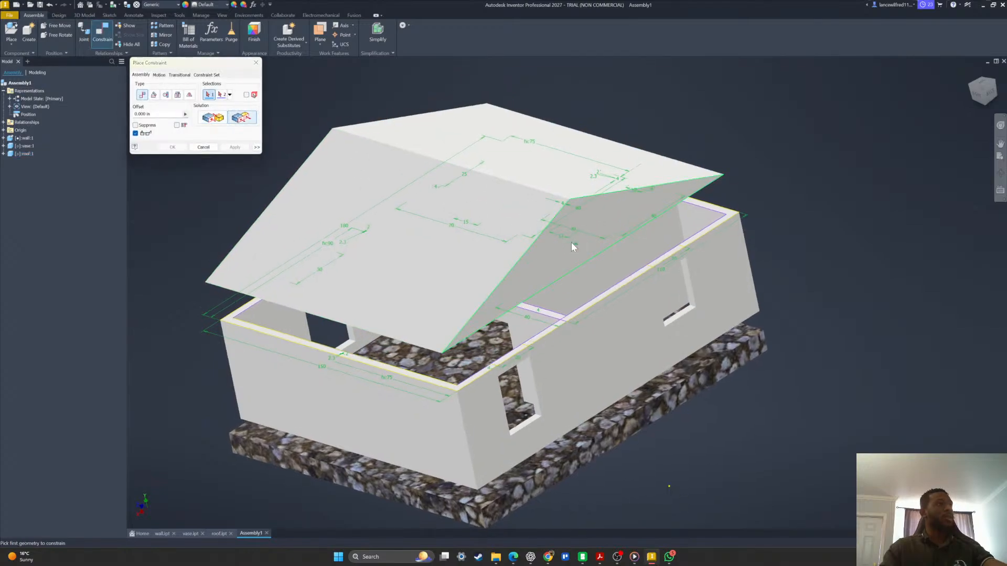
pyautogui.click(572, 243)
pyautogui.click(631, 318)
pyautogui.click(234, 149)
# Examine the roof's alignment over the walls and slab from above and from several angles.
pyautogui.keyDown('shift'); pyautogui.moveTo(241, 159); pyautogui.dragTo(430, 239, button='middle'); pyautogui.keyUp('shift')
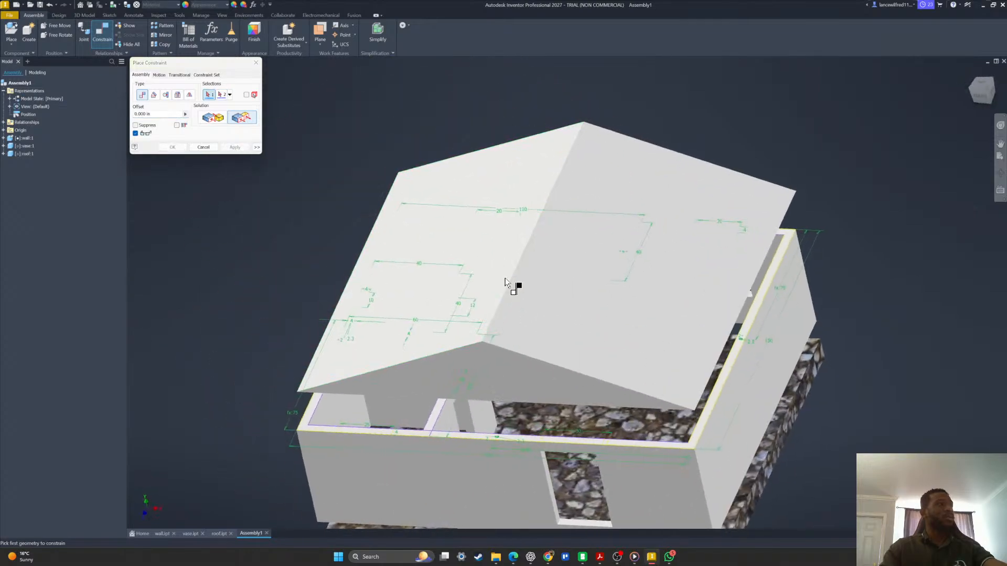
pyautogui.keyDown('shift'); pyautogui.moveTo(505, 281); pyautogui.dragTo(546, 322, button='middle'); pyautogui.keyUp('shift')
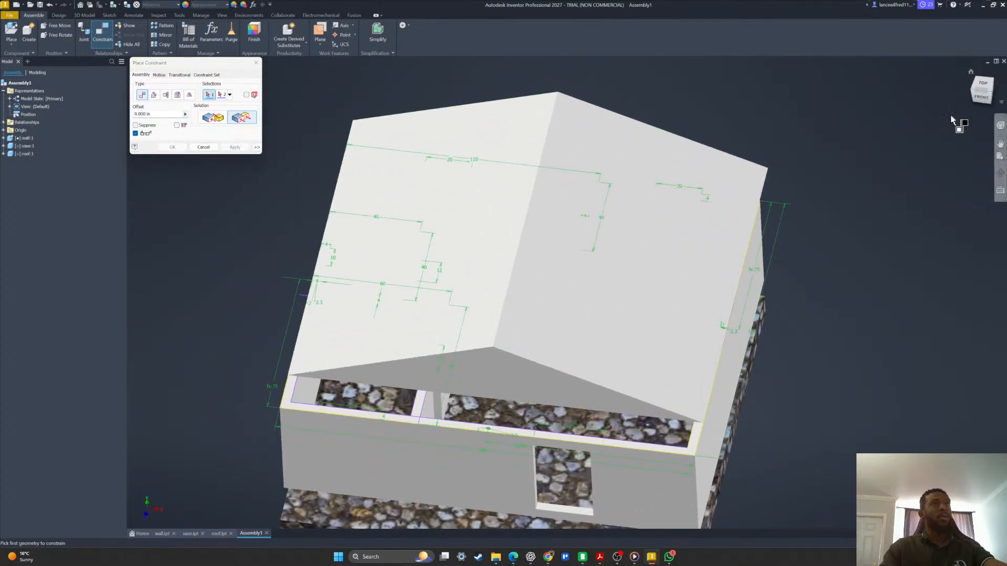
pyautogui.click(982, 85)
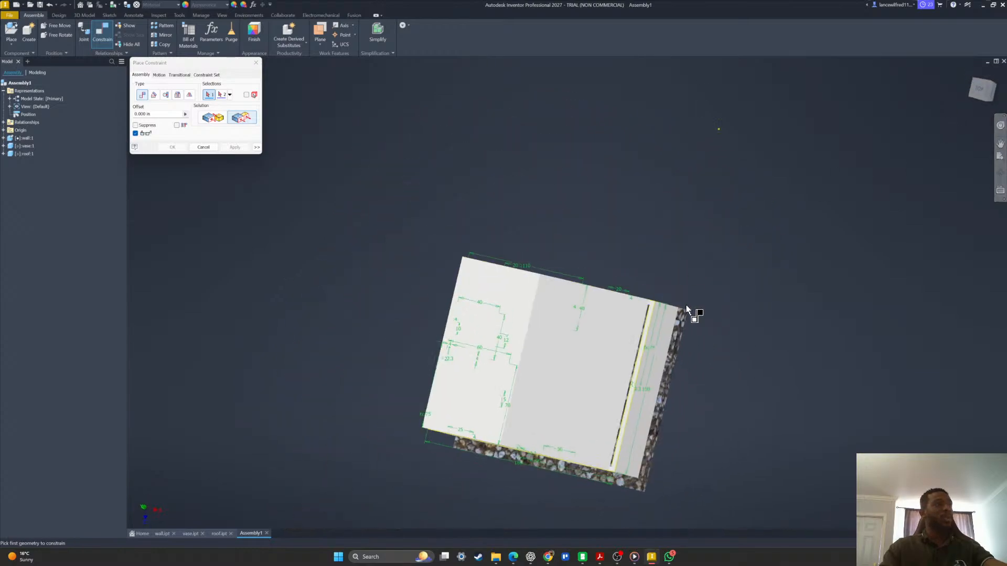
pyautogui.keyDown('shift'); pyautogui.moveTo(686, 306); pyautogui.dragTo(538, 310, button='middle'); pyautogui.keyUp('shift')
pyautogui.scroll(-3, 517, 334)
pyautogui.press('Escape')
pyautogui.keyDown('shift'); pyautogui.moveTo(524, 193); pyautogui.dragTo(512, 299, button='middle'); pyautogui.keyUp('shift')
pyautogui.scroll(-3, 569, 208)
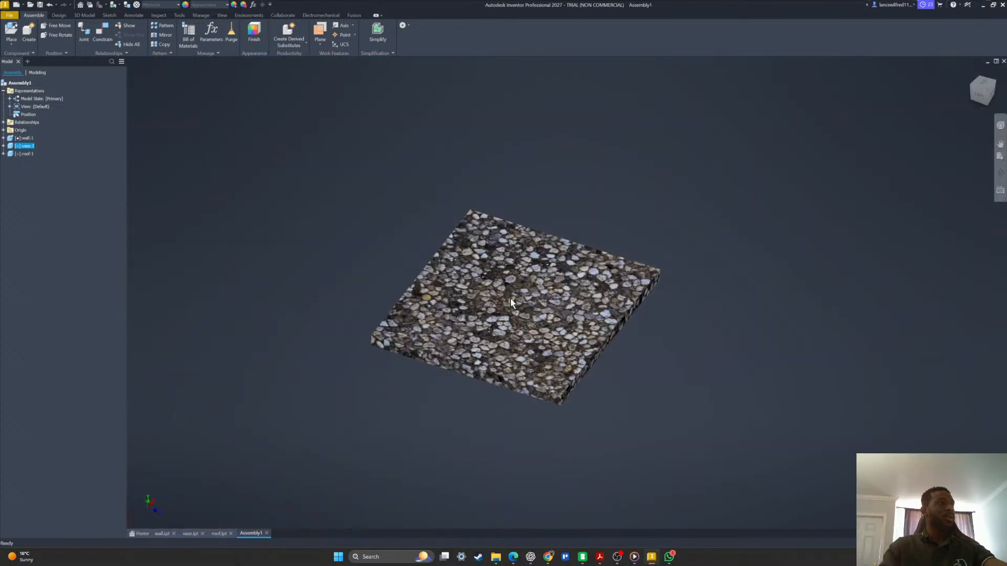
# Close the open vase, roof and wall part documents, keeping only the assembly open.
pyautogui.click(202, 533)
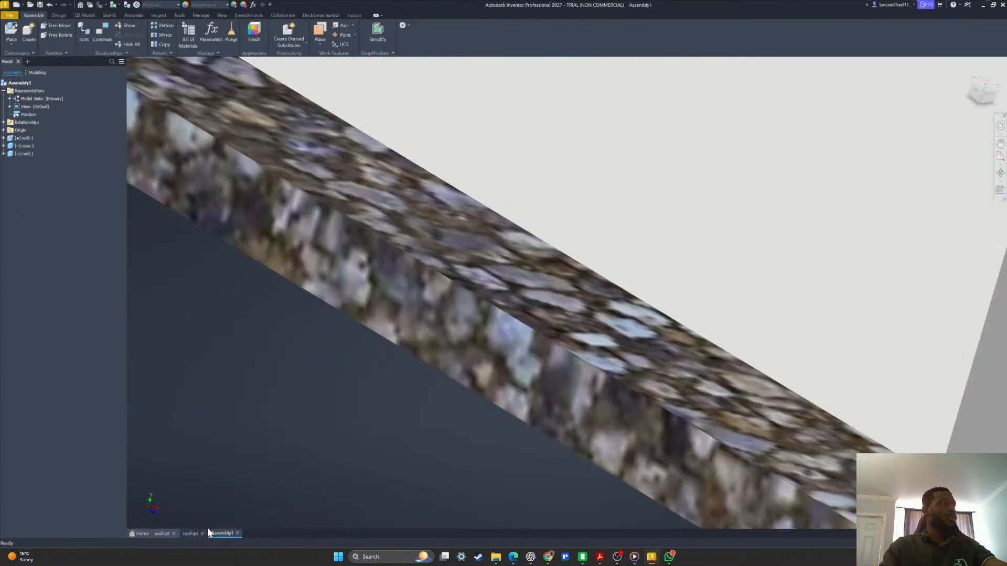
pyautogui.click(191, 533)
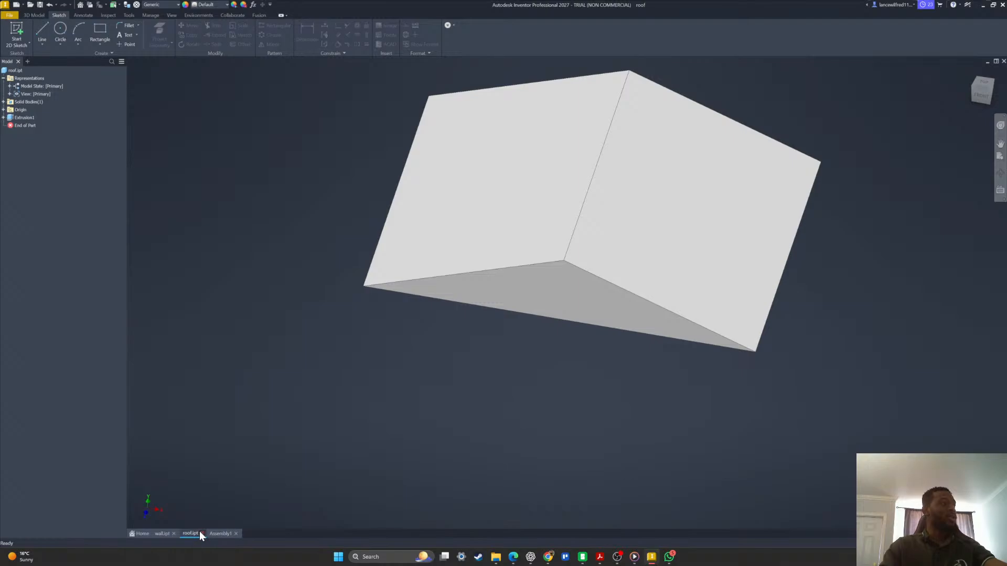
pyautogui.click(201, 533)
pyautogui.click(173, 533)
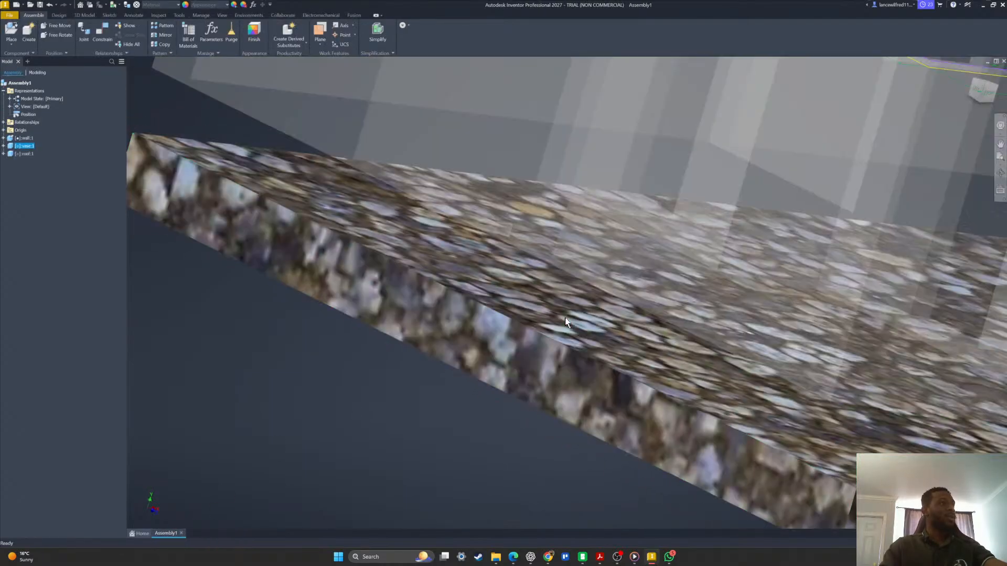
# Open the concrete slab for editing within the assembly and start a 2D sketch on its top face.
pyautogui.doubleClick(565, 316)
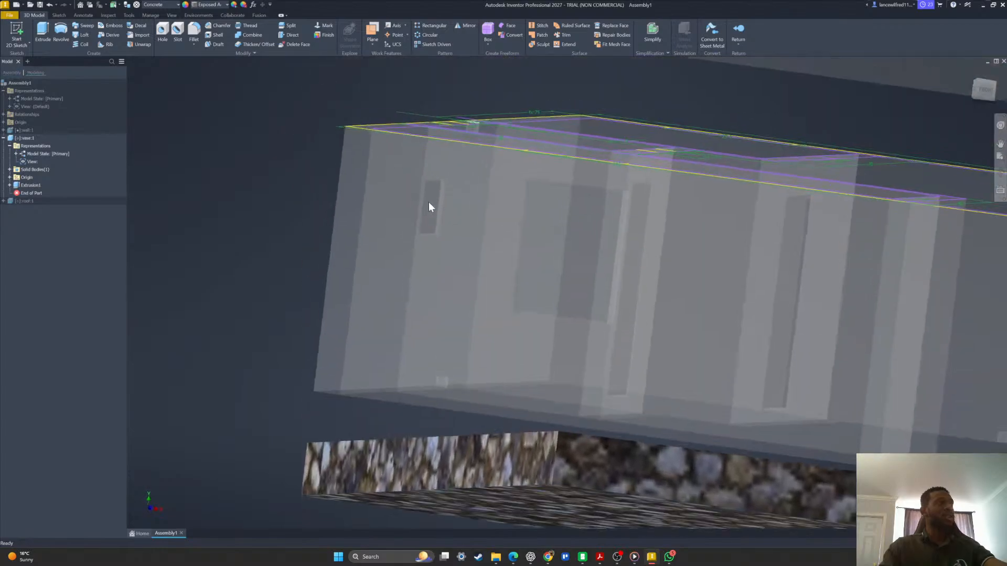
pyautogui.keyDown('shift'); pyautogui.moveTo(429, 202); pyautogui.dragTo(441, 273, button='middle'); pyautogui.keyUp('shift')
pyautogui.scroll(-3, 438, 282)
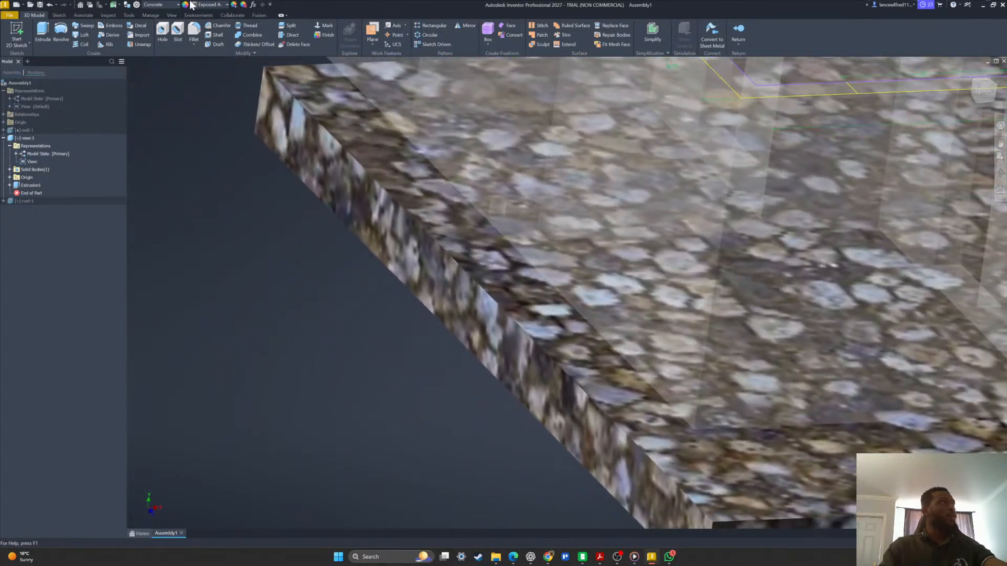
pyautogui.click(12, 33)
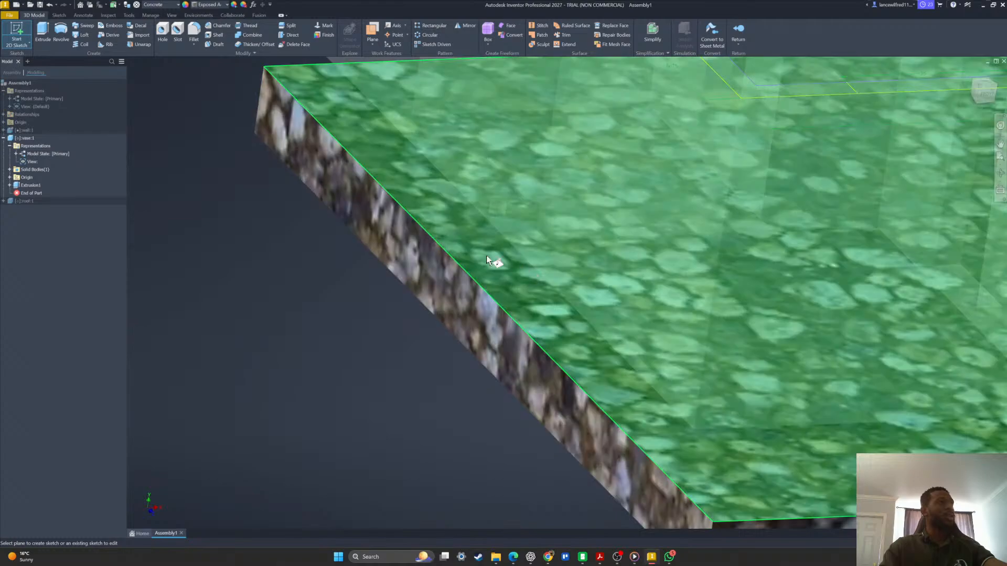
pyautogui.click(487, 259)
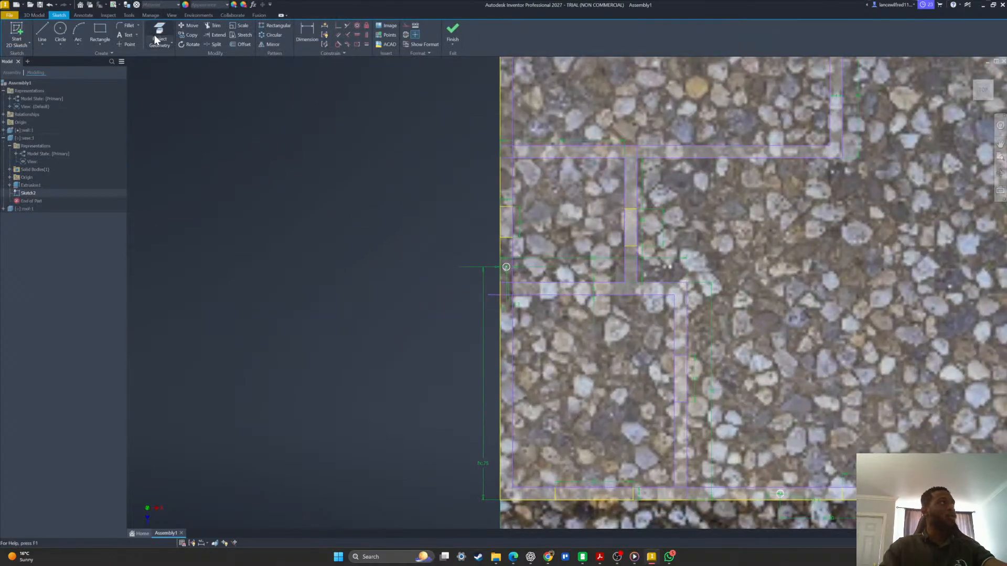
# Project the small circles in the wall part's outer walls onto the slab's sketch.
pyautogui.click(154, 34)
pyautogui.scroll(-5, 508, 267)
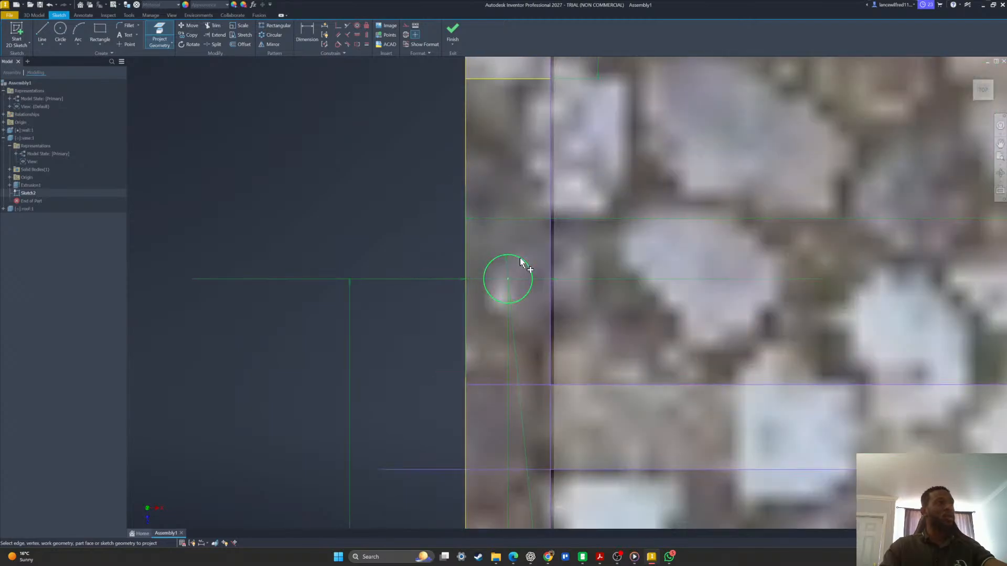
pyautogui.click(519, 259)
pyautogui.scroll(8, 522, 262)
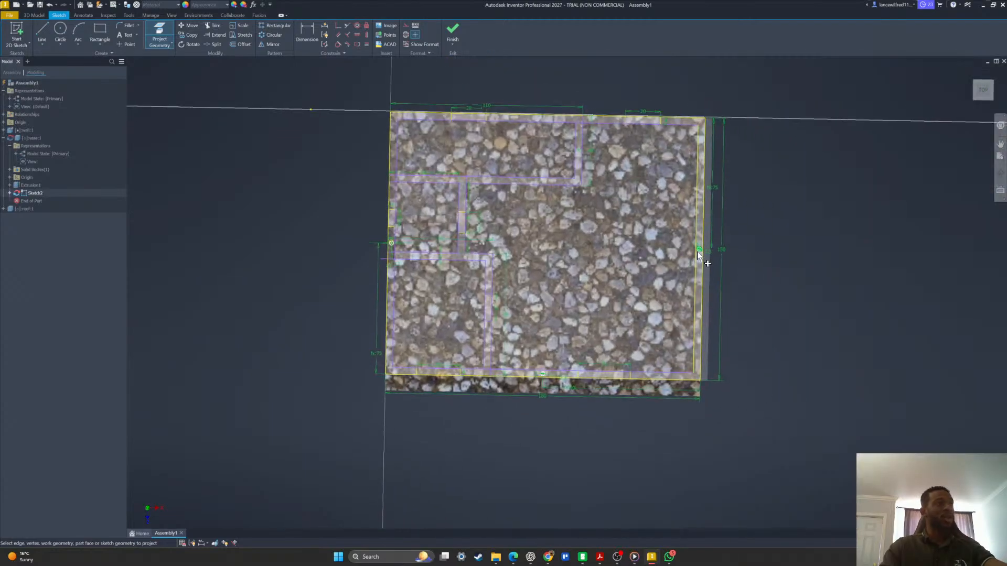
pyautogui.scroll(-6, 698, 256)
pyautogui.scroll(6, 692, 263)
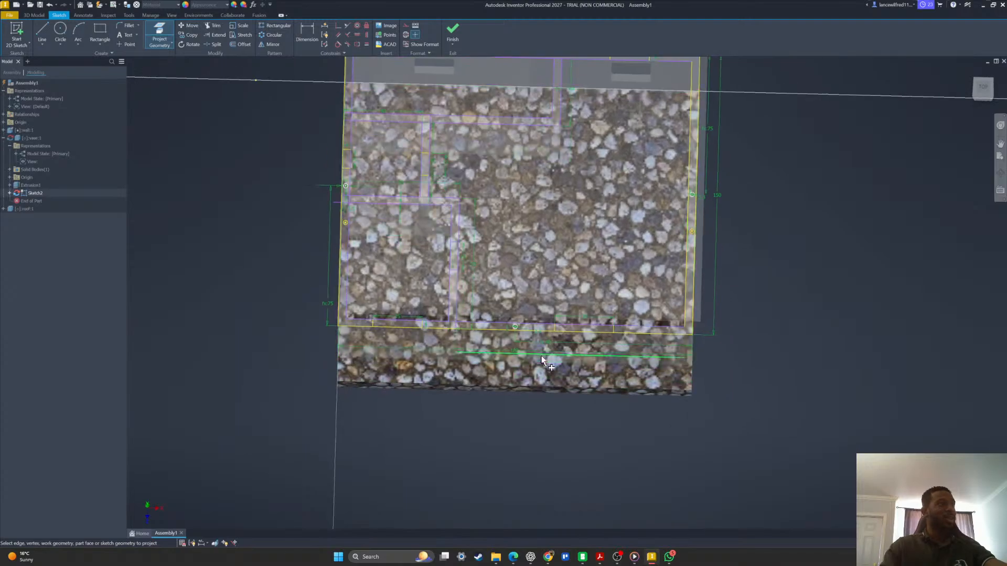
pyautogui.scroll(-7, 506, 315)
pyautogui.click(510, 304)
pyautogui.scroll(6, 512, 308)
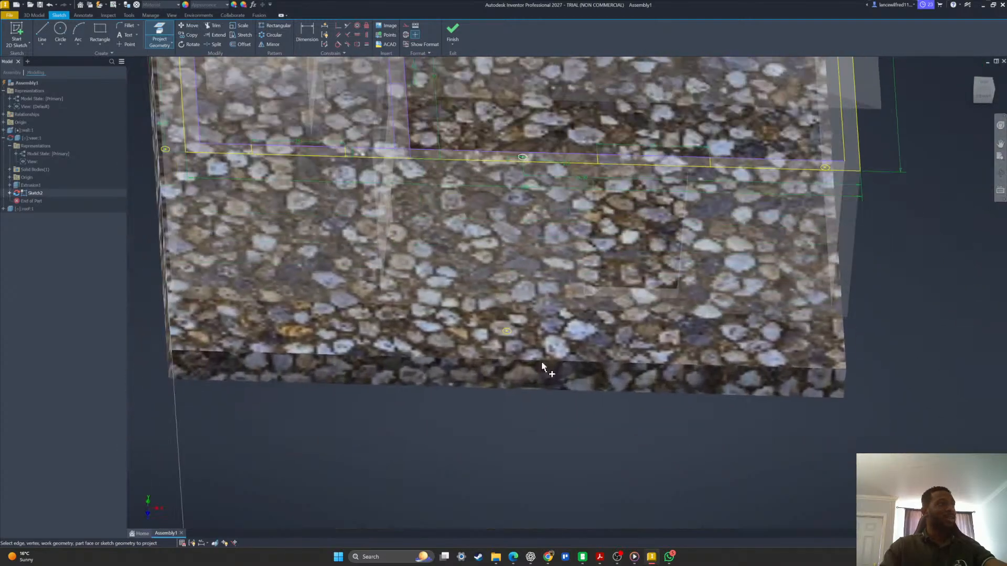
# Start an extrusion from the slab's sketch and select three of the projected circles as profiles.
pyautogui.keyDown('shift'); pyautogui.moveTo(541, 362); pyautogui.dragTo(553, 335, button='middle'); pyautogui.keyUp('shift')
pyautogui.scroll(-5, 535, 312)
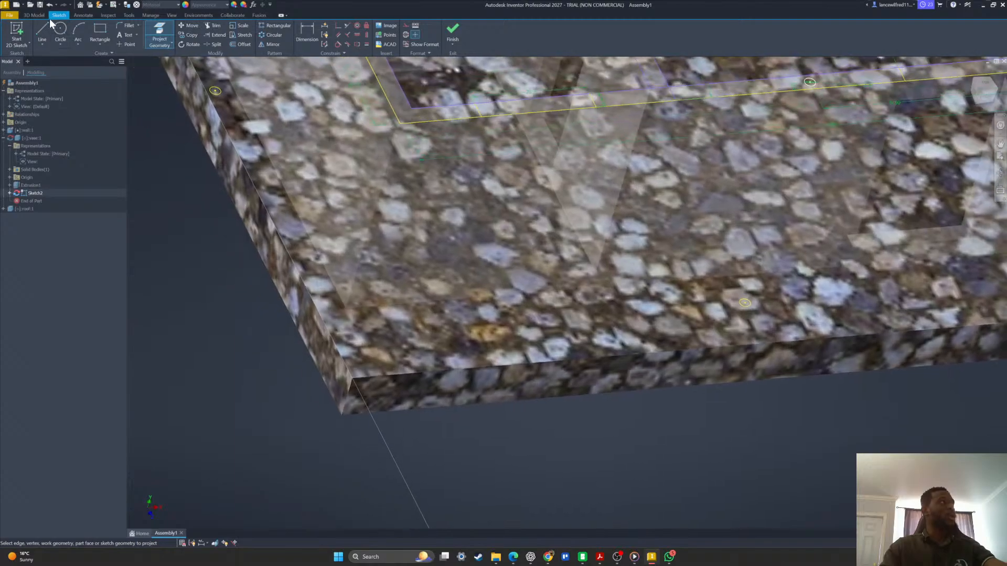
pyautogui.click(35, 15)
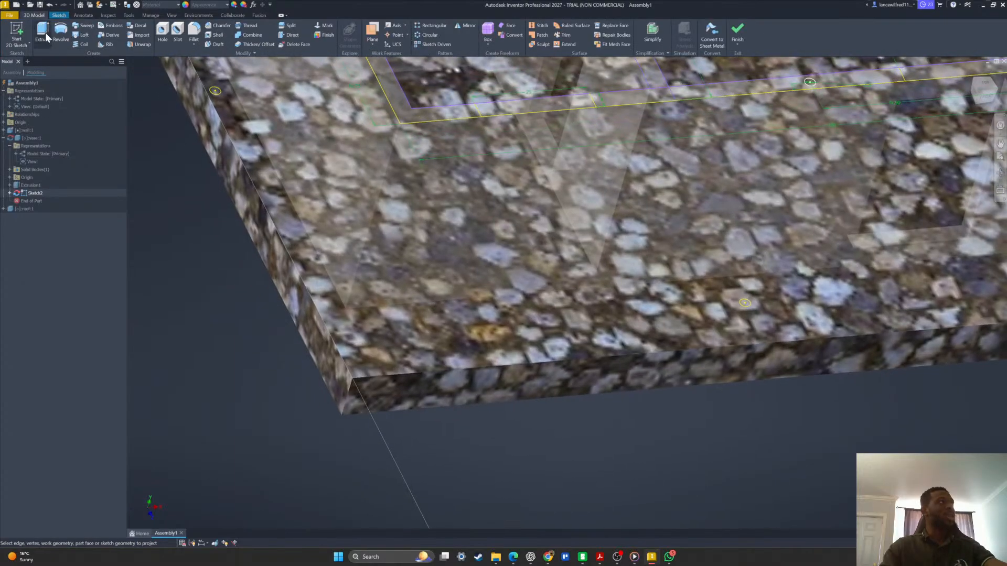
pyautogui.click(43, 33)
pyautogui.scroll(-8, 267, 176)
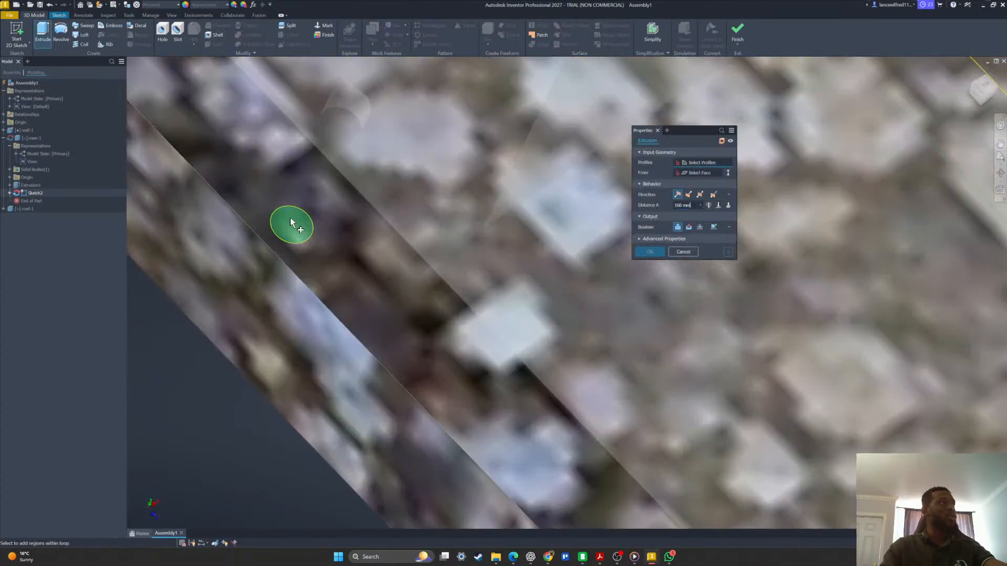
pyautogui.click(312, 216)
pyautogui.scroll(10, 313, 216)
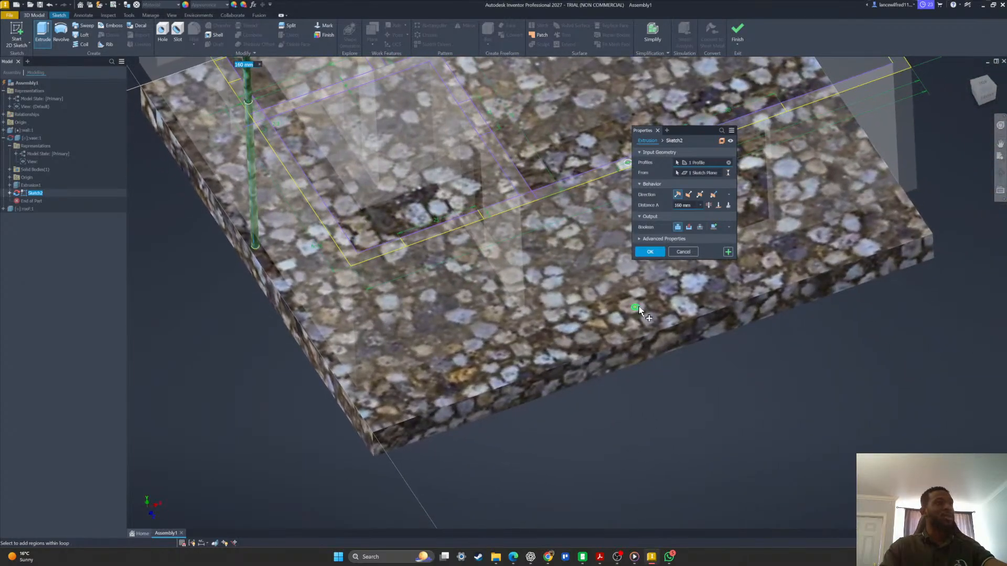
pyautogui.click(639, 308)
pyautogui.keyDown('shift'); pyautogui.moveTo(640, 308); pyautogui.dragTo(750, 304, button='middle'); pyautogui.keyUp('shift')
pyautogui.scroll(3, 749, 288)
pyautogui.scroll(-6, 729, 333)
pyautogui.click(712, 350)
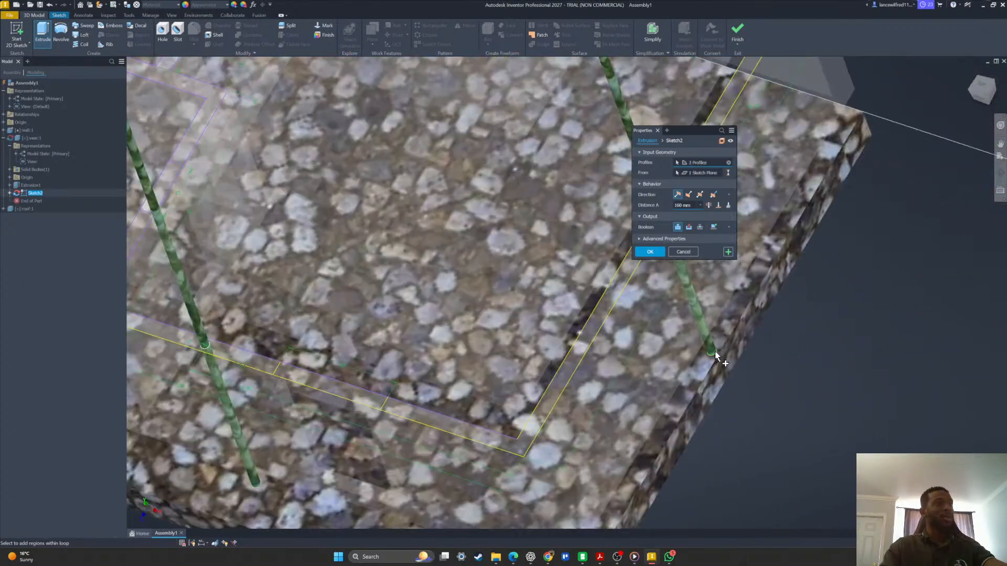
pyautogui.scroll(3, 703, 278)
pyautogui.keyDown('shift'); pyautogui.moveTo(702, 274); pyautogui.dragTo(693, 271, button='middle'); pyautogui.keyUp('shift')
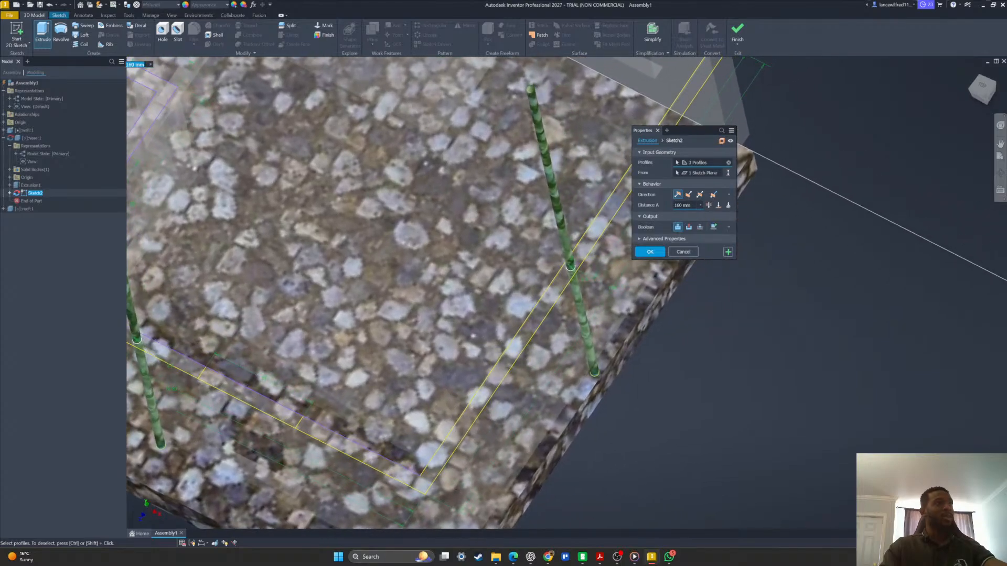
# Extrude the three circles 3 mm upward as pegs on the slab and return to the assembly.
pyautogui.write('2')
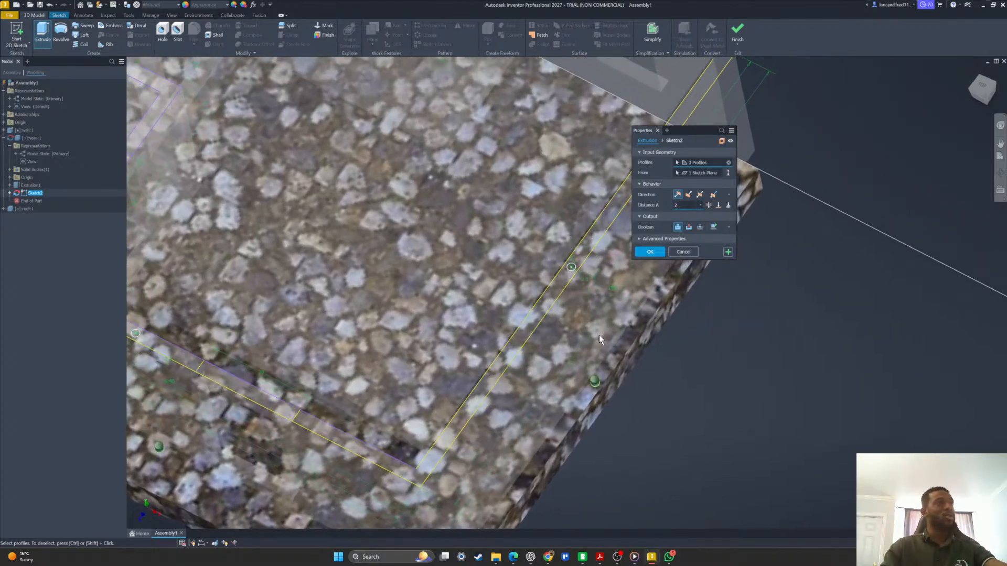
pyautogui.keyDown('shift'); pyautogui.moveTo(599, 335); pyautogui.dragTo(546, 434, button='middle'); pyautogui.keyUp('shift')
pyautogui.scroll(-5, 593, 419)
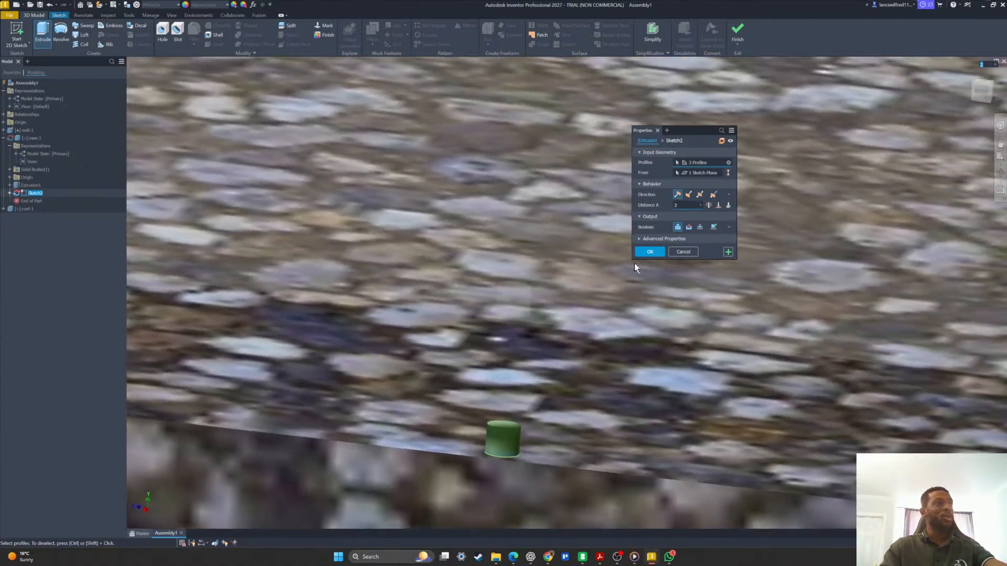
pyautogui.click(638, 252)
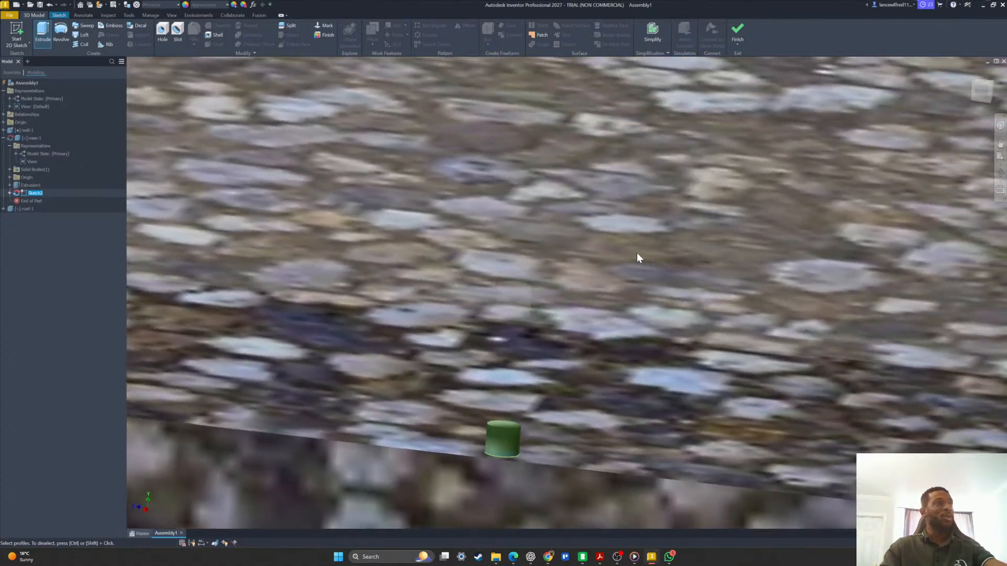
pyautogui.scroll(2, 511, 384)
pyautogui.keyDown('shift'); pyautogui.moveTo(511, 384); pyautogui.dragTo(609, 137, button='middle'); pyautogui.keyUp('shift')
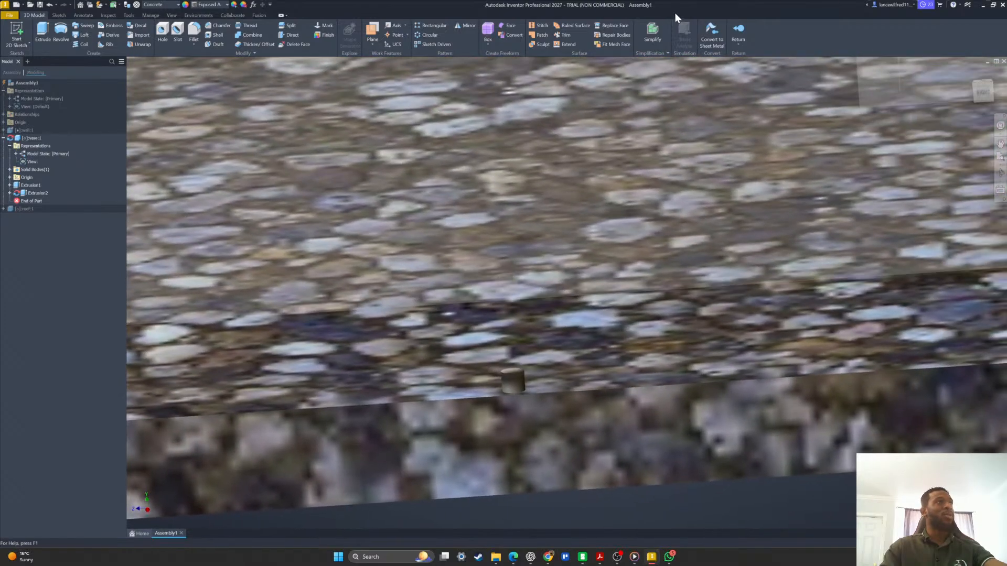
pyautogui.click(733, 33)
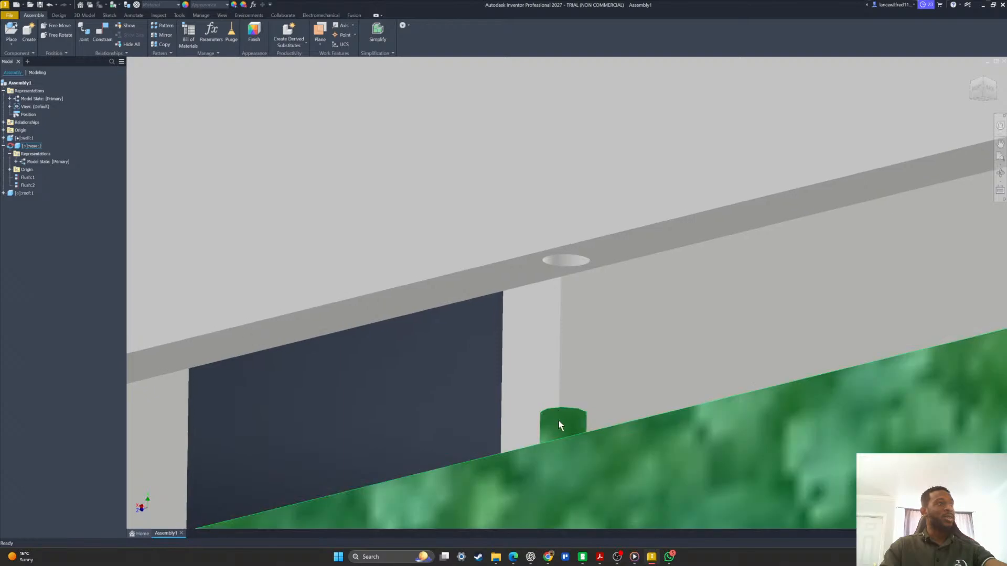
# Mate the underside of the walls to the slab's top face with an offset of 0.000 in.
pyautogui.click(559, 423)
pyautogui.keyDown('shift'); pyautogui.moveTo(558, 423); pyautogui.dragTo(366, 254, button='middle'); pyautogui.keyUp('shift')
pyautogui.scroll(-6, 547, 335)
pyautogui.click(185, 227)
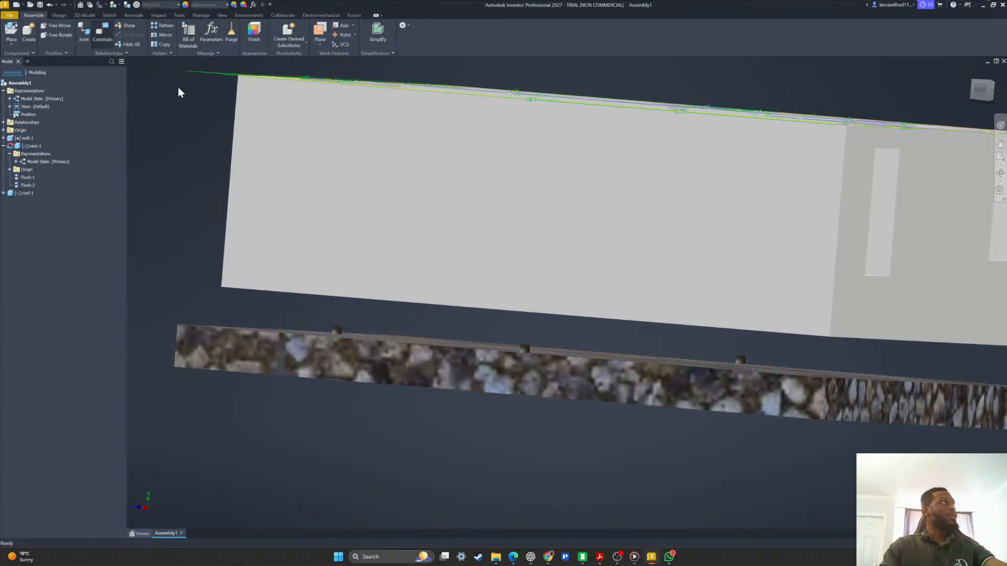
pyautogui.press('c')
pyautogui.keyDown('shift'); pyautogui.moveTo(178, 92); pyautogui.dragTo(270, 225, button='middle'); pyautogui.keyUp('shift')
pyautogui.keyDown('shift'); pyautogui.moveTo(416, 341); pyautogui.dragTo(388, 299, button='middle'); pyautogui.keyUp('shift')
pyautogui.scroll(3, 387, 307)
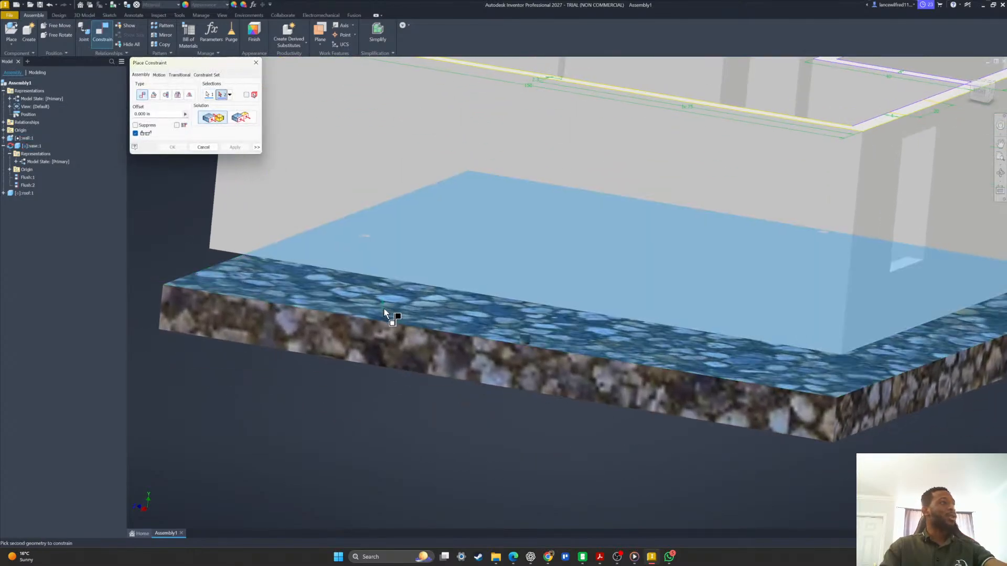
pyautogui.click(387, 313)
pyautogui.scroll(5, 370, 349)
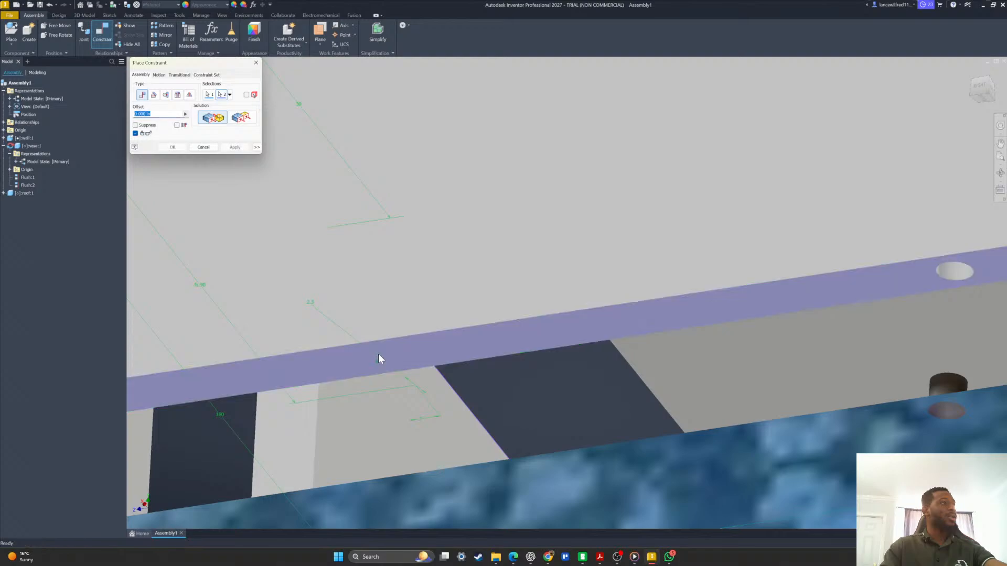
pyautogui.click(235, 147)
pyautogui.scroll(5, 364, 193)
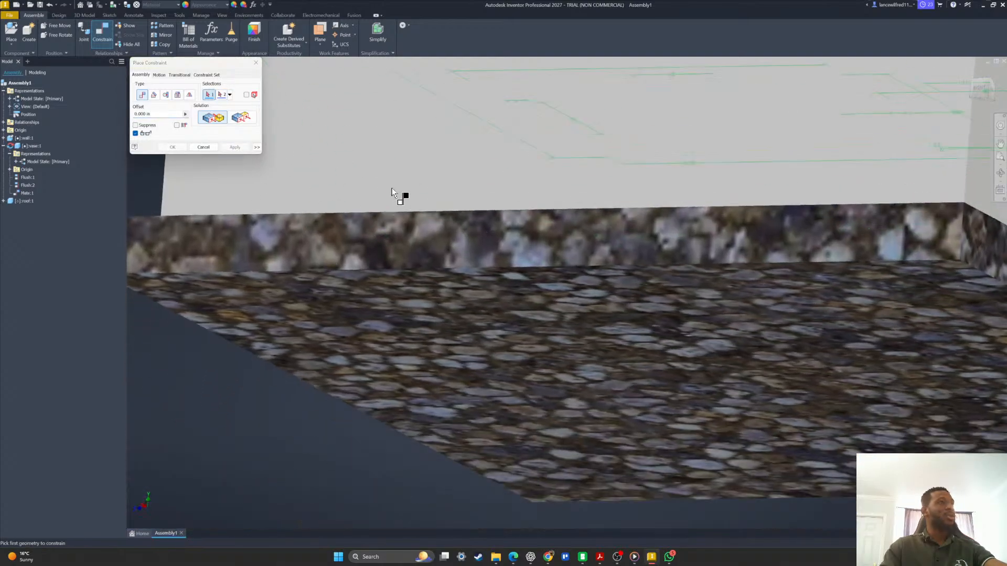
pyautogui.scroll(-5, 493, 204)
pyautogui.keyDown('shift'); pyautogui.moveTo(497, 209); pyautogui.dragTo(309, 201, button='middle'); pyautogui.keyUp('shift')
pyautogui.click(201, 149)
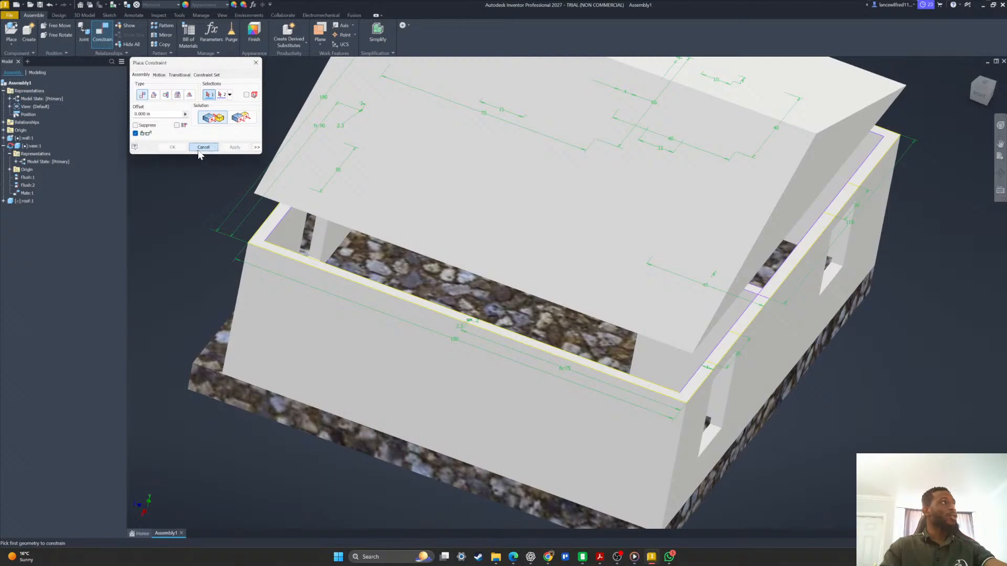
# Open the roof for editing within the assembly and start a 2D sketch on its underside.
pyautogui.keyDown('shift'); pyautogui.moveTo(420, 252); pyautogui.dragTo(573, 220, button='middle'); pyautogui.keyUp('shift')
pyautogui.doubleClick(556, 259)
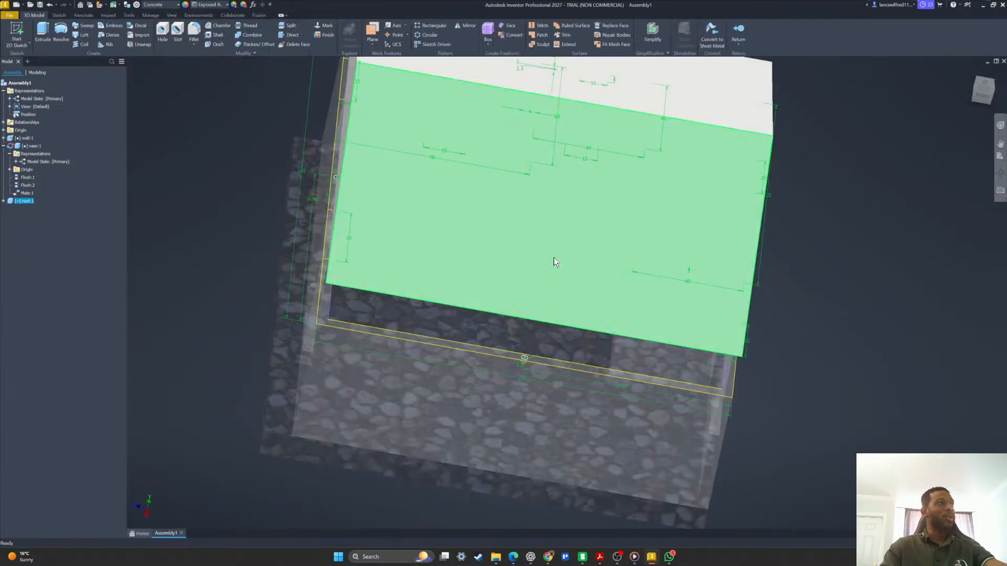
pyautogui.moveTo(576, 300)
pyautogui.keyDown('shift'); pyautogui.mouseDown(button='middle')
pyautogui.moveTo(543, 356)
pyautogui.moveTo(542, 384)
pyautogui.moveTo(480, 398)
pyautogui.moveTo(479, 383)
pyautogui.moveTo(513, 366)
pyautogui.moveTo(524, 346)
pyautogui.moveTo(514, 360)
pyautogui.moveTo(351, 265)
pyautogui.moveTo(285, 94)
pyautogui.moveTo(257, 69)
pyautogui.mouseUp(button='middle'); pyautogui.keyUp('shift')
pyautogui.scroll(-4, 524, 385)
pyautogui.click(16, 37)
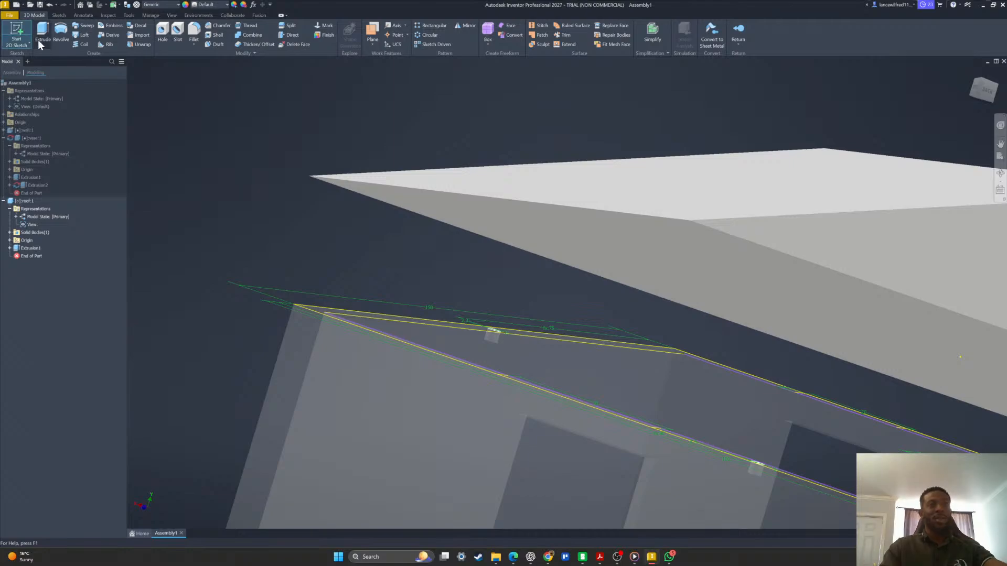
pyautogui.moveTo(427, 228)
pyautogui.keyDown('shift'); pyautogui.mouseDown(button='middle')
pyautogui.moveTo(425, 195)
pyautogui.moveTo(427, 225)
pyautogui.mouseUp(button='middle'); pyautogui.keyUp('shift')
pyautogui.click(475, 241)
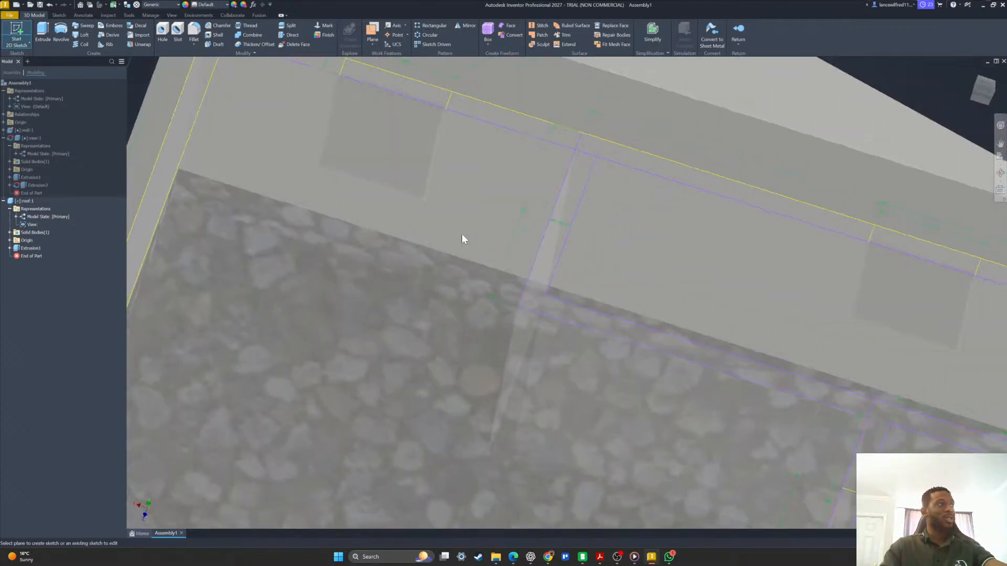
pyautogui.press('F6')
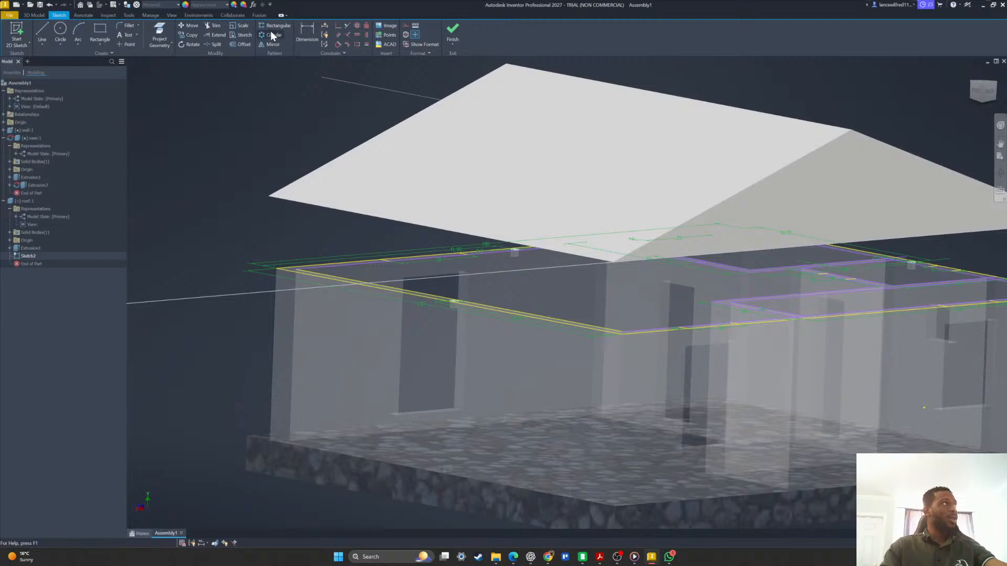
# Project the circular holes in the tops of the walls onto the roof's sketch.
pyautogui.click(159, 36)
pyautogui.scroll(-10, 488, 352)
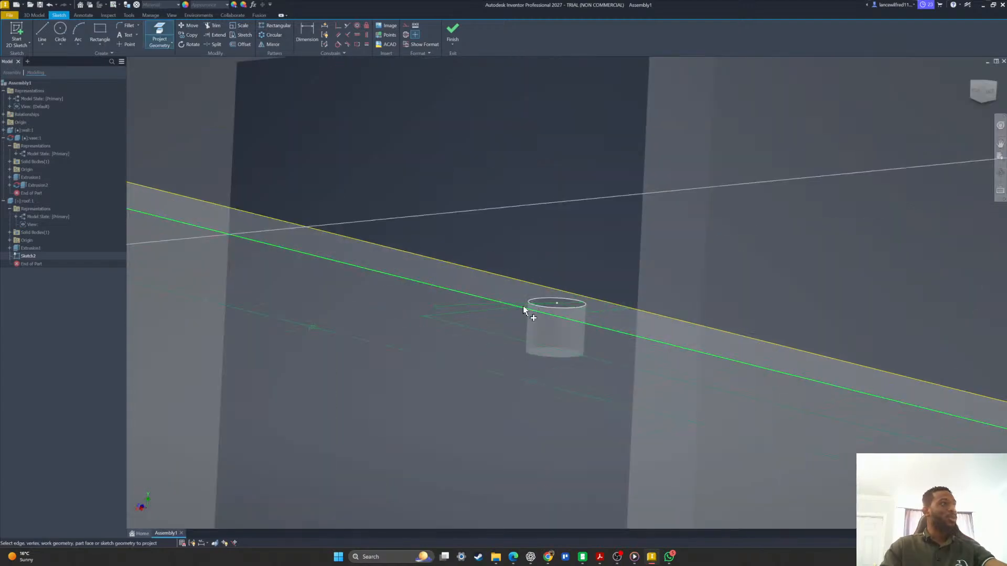
pyautogui.click(555, 317)
pyautogui.scroll(10, 625, 291)
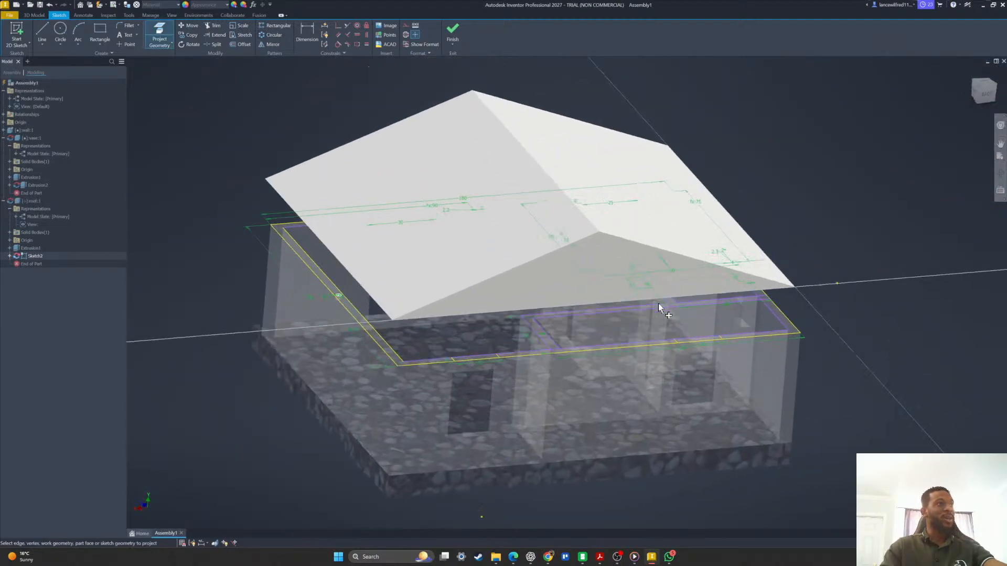
pyautogui.keyDown('shift'); pyautogui.moveTo(674, 306); pyautogui.dragTo(613, 318, button='middle'); pyautogui.keyUp('shift')
pyautogui.scroll(-10, 612, 318)
pyautogui.click(604, 313)
pyautogui.scroll(10, 604, 313)
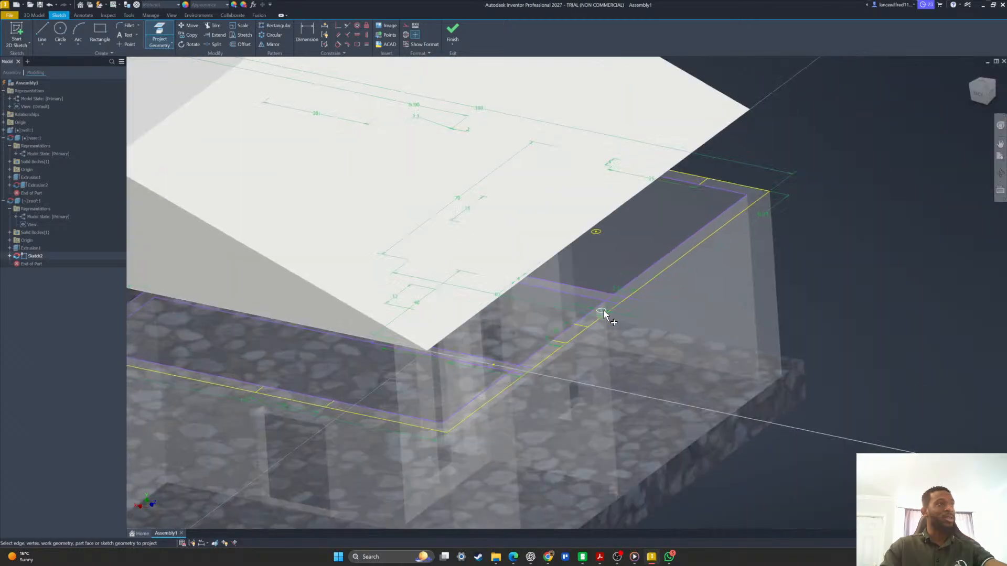
pyautogui.moveTo(755, 286)
pyautogui.keyDown('shift'); pyautogui.mouseDown(button='middle')
pyautogui.moveTo(691, 271)
pyautogui.moveTo(715, 322)
pyautogui.moveTo(687, 297)
pyautogui.moveTo(662, 332)
pyautogui.moveTo(606, 300)
pyautogui.moveTo(609, 370)
pyautogui.moveTo(586, 391)
pyautogui.moveTo(572, 355)
pyautogui.moveTo(634, 400)
pyautogui.moveTo(652, 371)
pyautogui.moveTo(644, 323)
pyautogui.mouseUp(button='middle'); pyautogui.keyUp('shift')
pyautogui.scroll(-5, 690, 238)
pyautogui.click(712, 272)
pyautogui.scroll(5, 708, 271)
pyautogui.scroll(3, 588, 383)
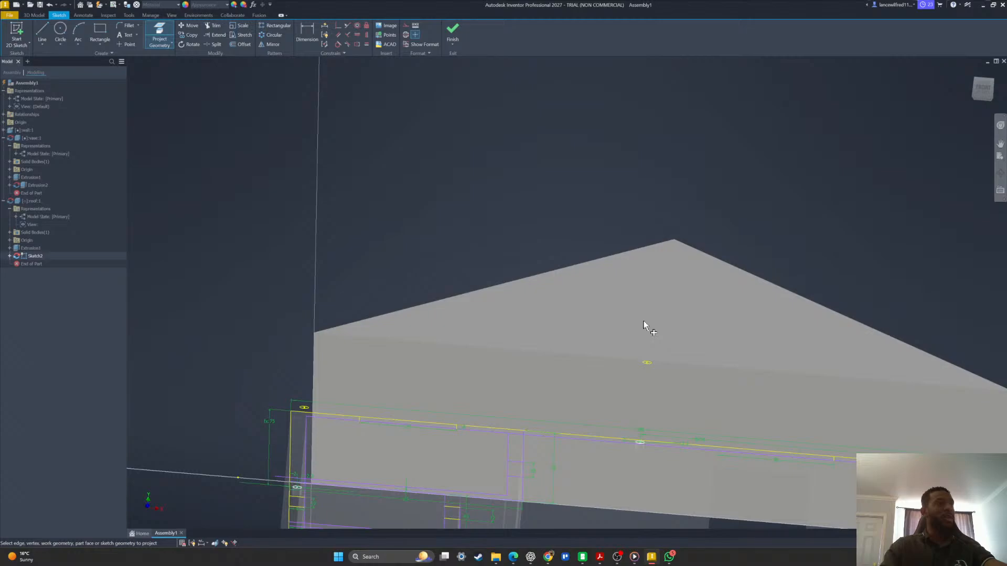
pyautogui.click(33, 15)
pyautogui.click(45, 32)
pyautogui.keyDown('shift'); pyautogui.moveTo(630, 346); pyautogui.dragTo(570, 281, button='middle'); pyautogui.keyUp('shift')
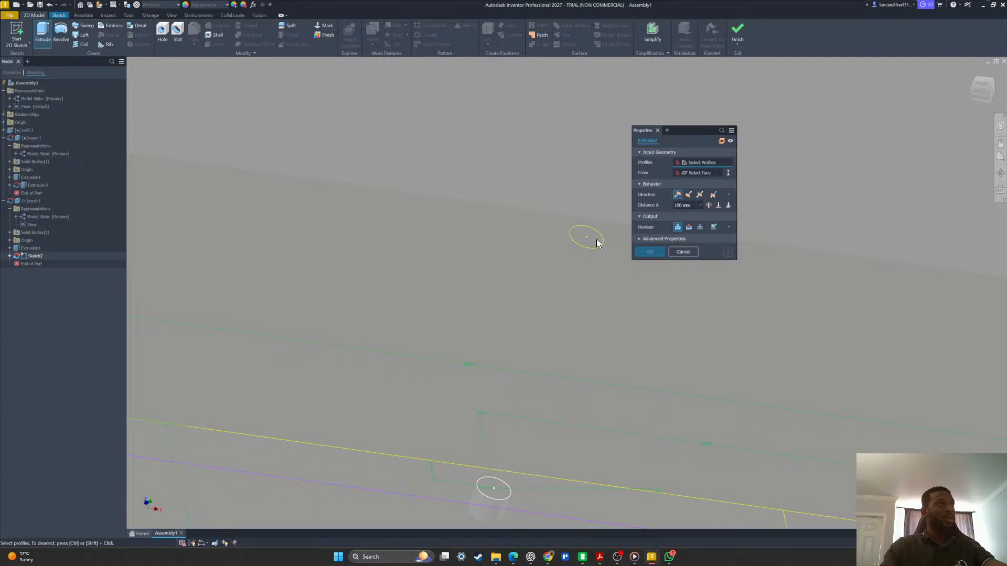
pyautogui.click(591, 240)
pyautogui.moveTo(590, 244)
pyautogui.keyDown('shift'); pyautogui.mouseDown(button='middle')
pyautogui.moveTo(544, 308)
pyautogui.moveTo(510, 330)
pyautogui.moveTo(631, 319)
pyautogui.moveTo(669, 279)
pyautogui.moveTo(685, 336)
pyautogui.moveTo(277, 309)
pyautogui.moveTo(296, 284)
pyautogui.moveTo(489, 322)
pyautogui.moveTo(465, 281)
pyautogui.moveTo(400, 259)
pyautogui.moveTo(514, 256)
pyautogui.moveTo(489, 244)
pyautogui.moveTo(473, 203)
pyautogui.moveTo(466, 247)
pyautogui.moveTo(483, 288)
pyautogui.moveTo(525, 309)
pyautogui.moveTo(543, 344)
pyautogui.moveTo(541, 308)
pyautogui.moveTo(558, 294)
pyautogui.moveTo(580, 297)
pyautogui.moveTo(463, 207)
pyautogui.mouseUp(button='middle'); pyautogui.keyUp('shift')
pyautogui.scroll(-5, 677, 340)
pyautogui.click(668, 342)
pyautogui.scroll(5, 668, 341)
pyautogui.scroll(-5, 321, 269)
pyautogui.press('Escape')
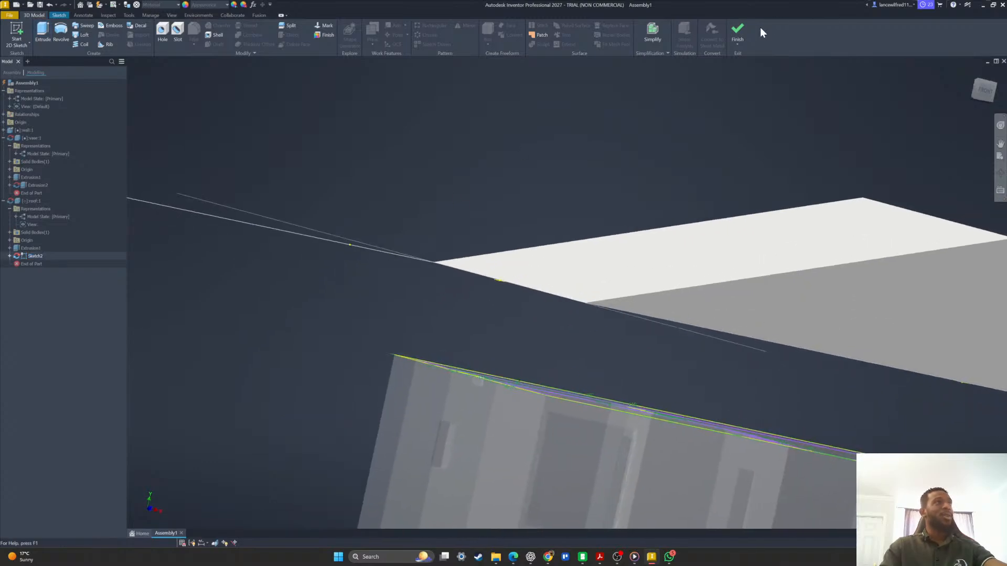
# Return to the assembly and mate the roof's lower eave edge to the walls' top outer edge with an offset of 0.000 in.
pyautogui.click(743, 30)
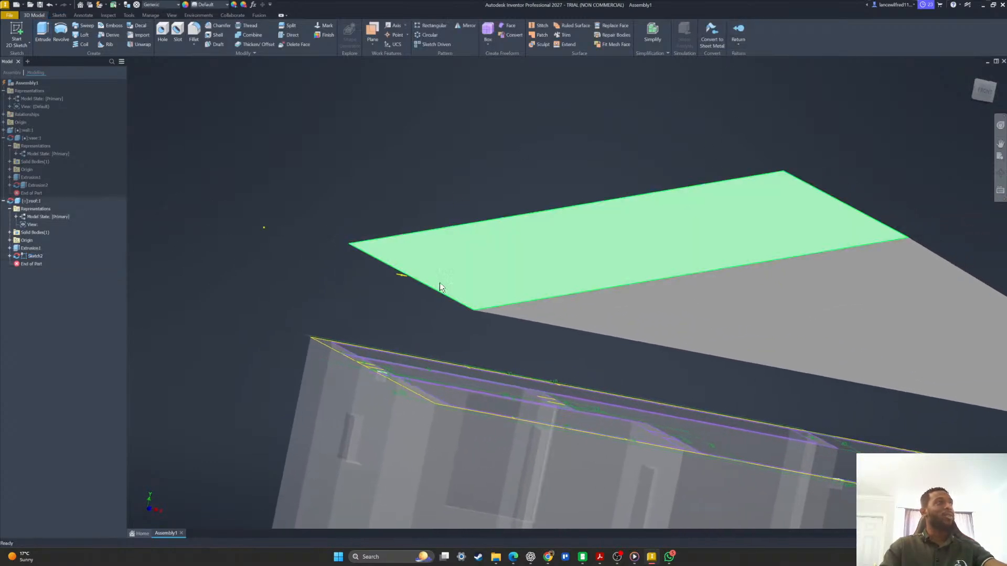
pyautogui.click(740, 28)
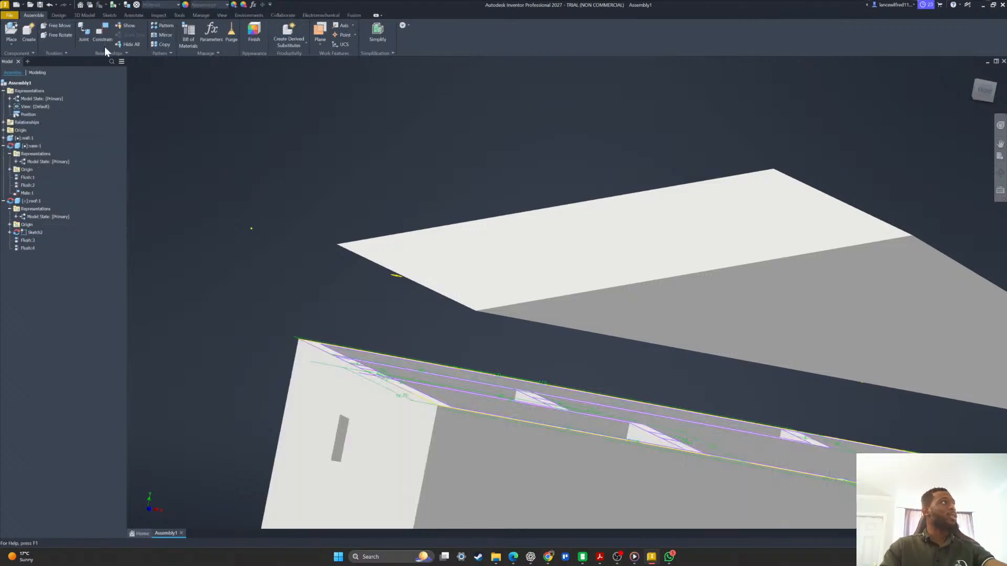
pyautogui.click(103, 37)
pyautogui.scroll(5, 445, 275)
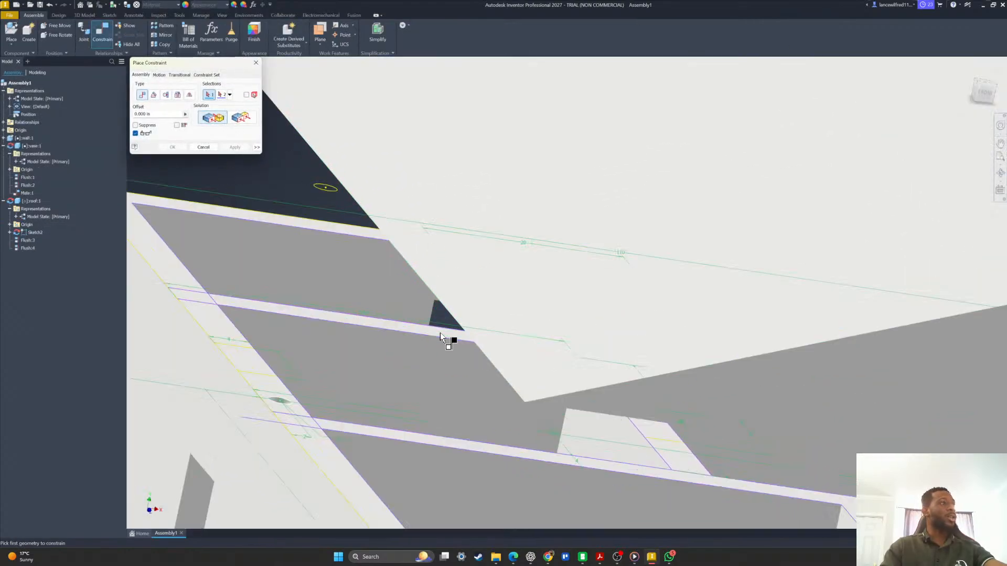
pyautogui.click(496, 343)
pyautogui.scroll(-2, 344, 303)
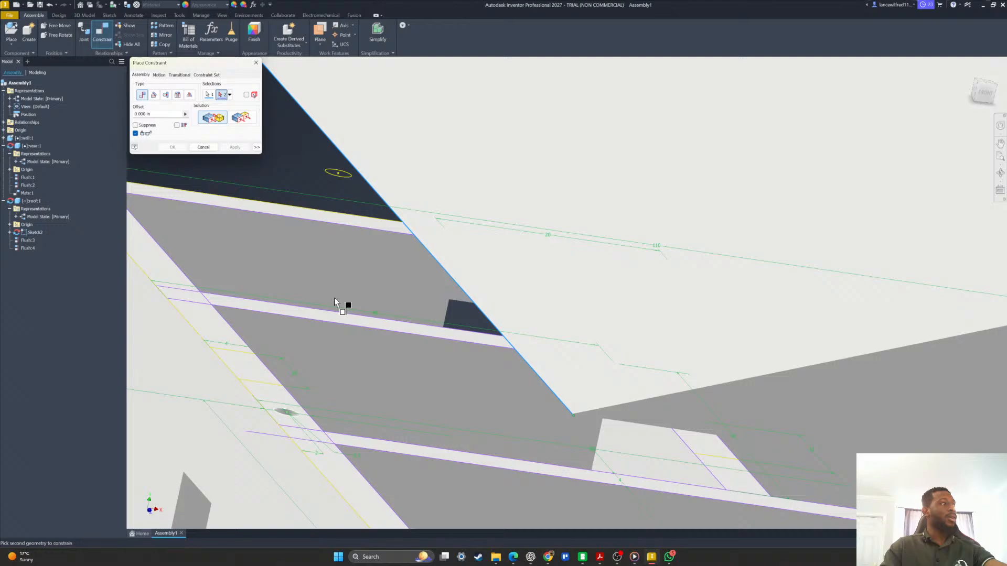
pyautogui.click(247, 403)
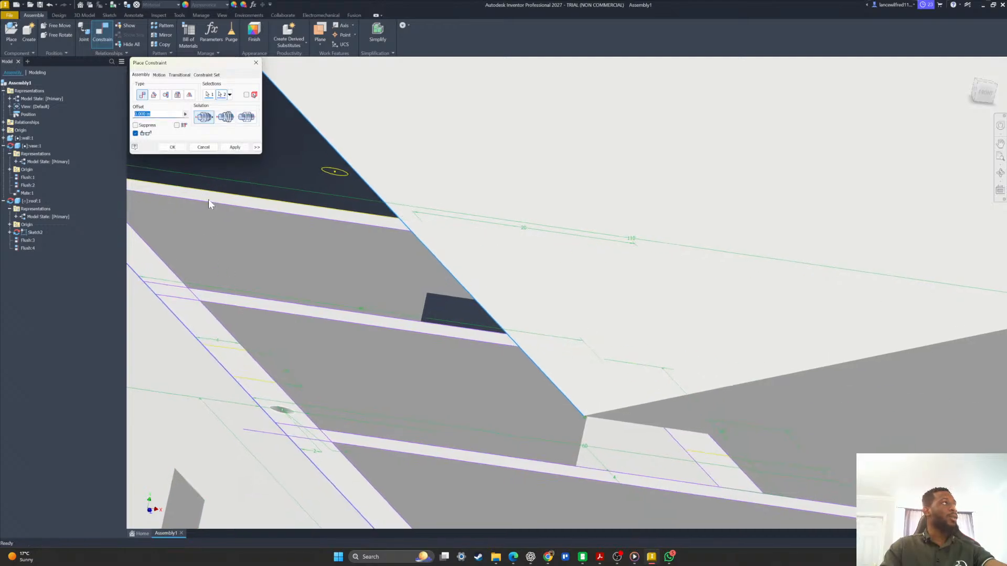
pyautogui.click(234, 146)
pyautogui.scroll(-5, 287, 161)
pyautogui.scroll(1, 378, 227)
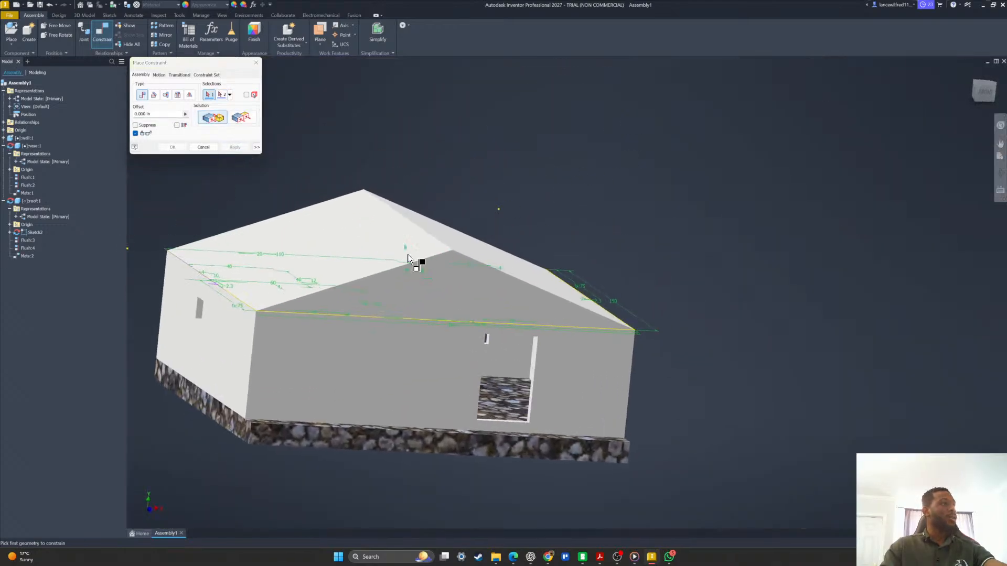
pyautogui.press('Escape')
# Open the roof for editing again and delete its sketch of projected circles.
pyautogui.click(430, 231)
pyautogui.keyDown('shift'); pyautogui.moveTo(433, 225); pyautogui.dragTo(321, 365, button='middle'); pyautogui.keyUp('shift')
pyautogui.doubleClick(540, 305)
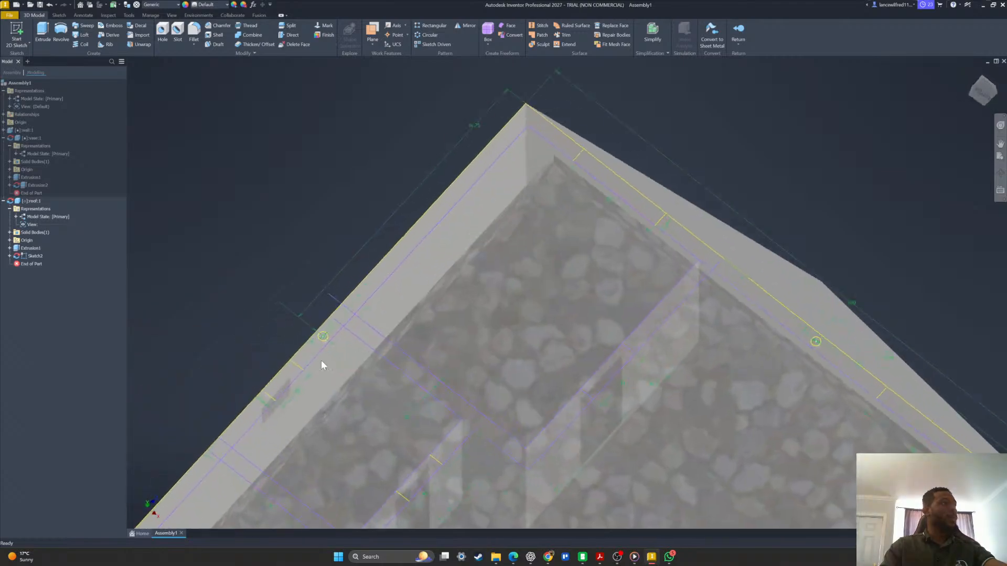
pyautogui.scroll(5, 327, 357)
pyautogui.keyDown('shift'); pyautogui.moveTo(330, 351); pyautogui.dragTo(344, 312); pyautogui.keyUp('shift')
pyautogui.keyDown('shift'); pyautogui.moveTo(344, 312); pyautogui.dragTo(273, 278, button='middle'); pyautogui.keyUp('shift')
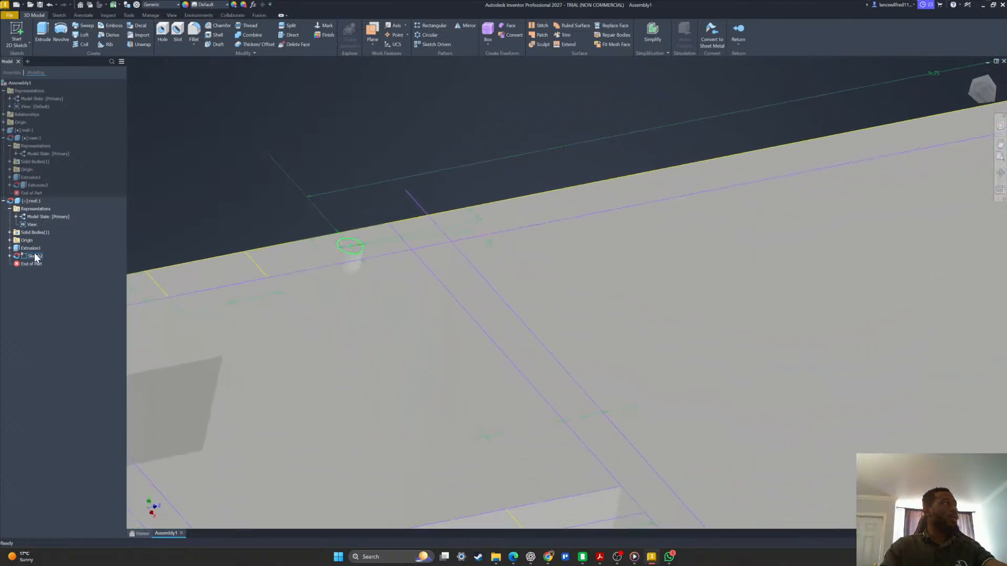
pyautogui.press('Delete')
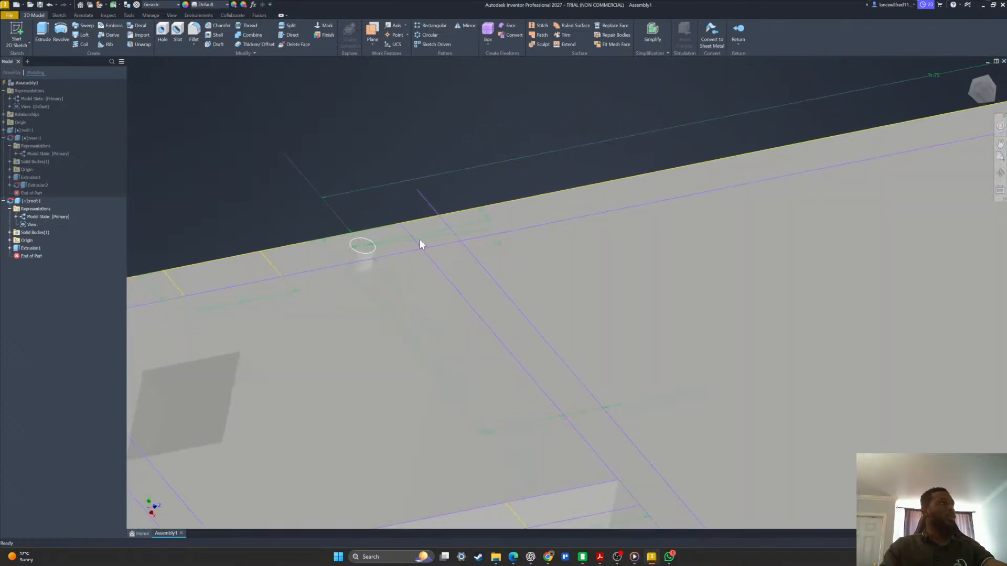
# Start a new 2D sketch on the underside of the roof.
pyautogui.scroll(-3, 419, 244)
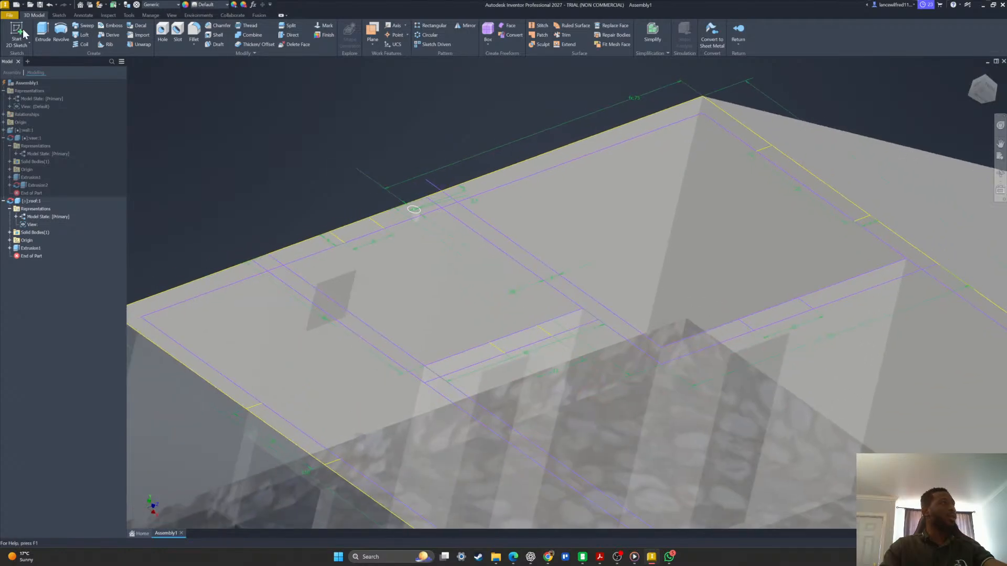
pyautogui.click(24, 34)
pyautogui.moveTo(804, 191)
pyautogui.keyDown('shift'); pyautogui.mouseDown(button='middle')
pyautogui.moveTo(889, 254)
pyautogui.moveTo(393, 294)
pyautogui.moveTo(477, 249)
pyautogui.mouseUp(button='middle'); pyautogui.keyUp('shift')
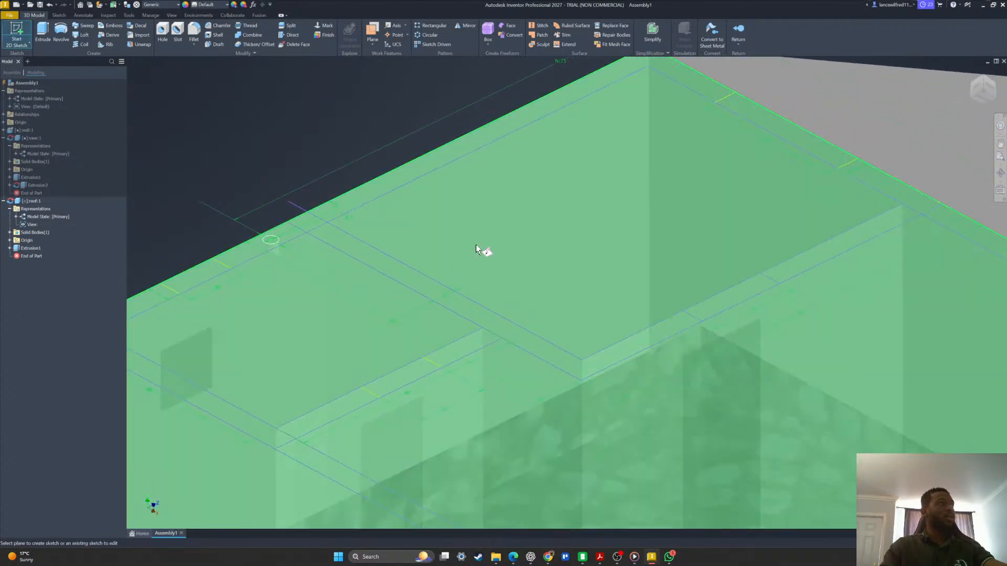
pyautogui.click(477, 249)
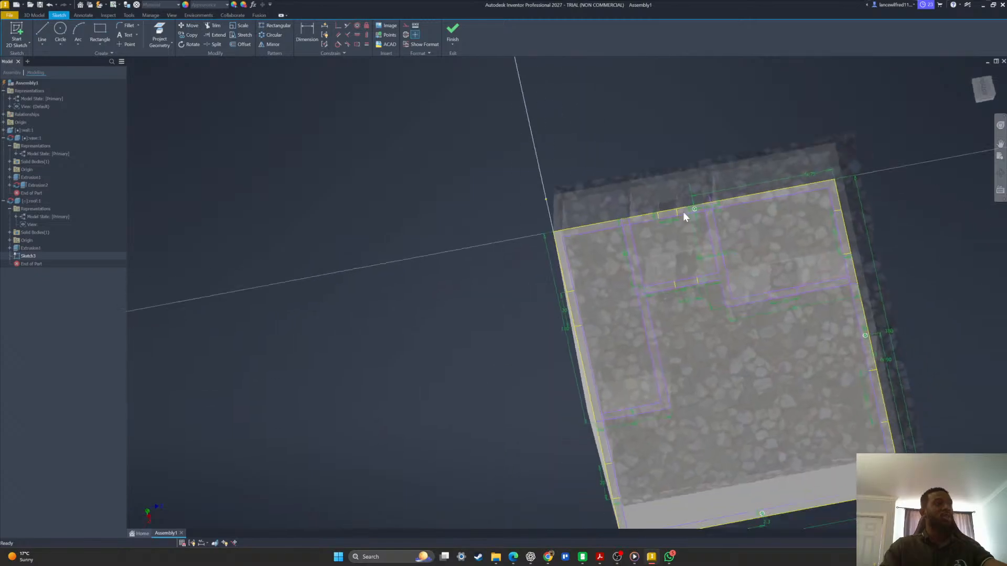
# Project the circular edges of the holes in the tops of the walls onto the roof's underside sketch.
pyautogui.keyDown('shift'); pyautogui.moveTo(683, 211); pyautogui.dragTo(159, 35, button='middle'); pyautogui.keyUp('shift')
pyautogui.scroll(3, 535, 244)
pyautogui.click(159, 35)
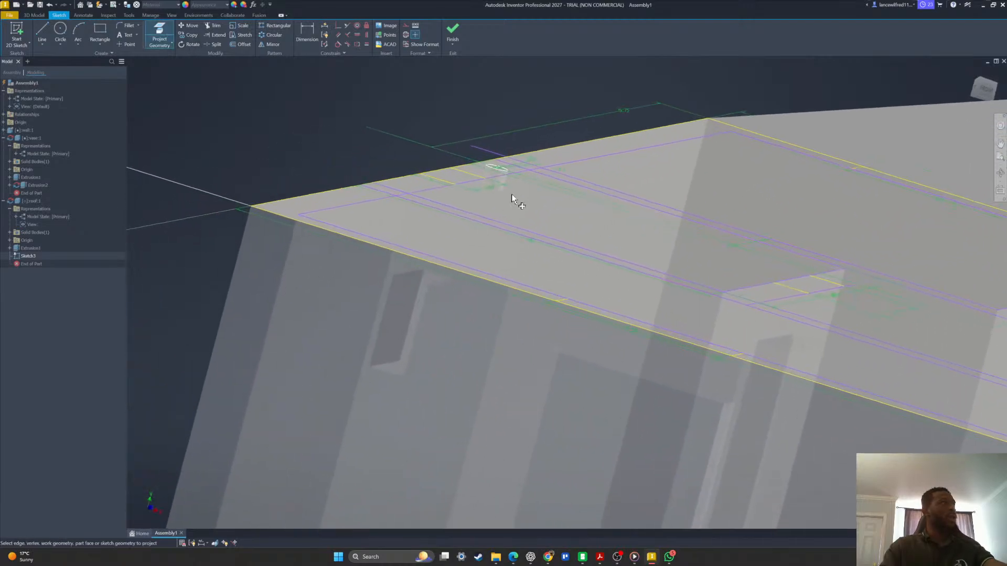
pyautogui.scroll(5, 509, 157)
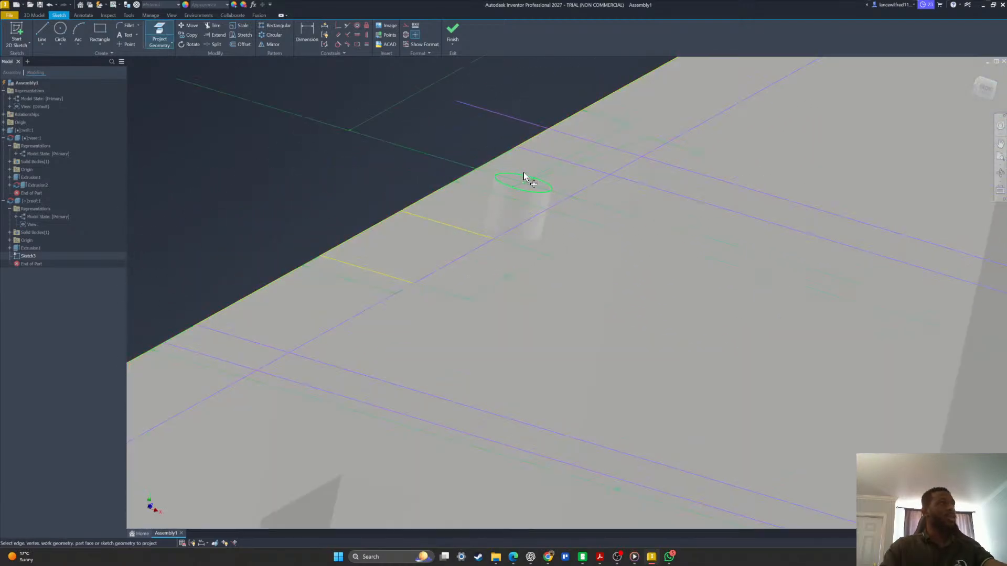
pyautogui.click(523, 173)
pyautogui.scroll(-5, 527, 177)
pyautogui.moveTo(528, 178)
pyautogui.keyDown('shift'); pyautogui.mouseDown(button='middle')
pyautogui.moveTo(551, 165)
pyautogui.moveTo(727, 215)
pyautogui.moveTo(407, 246)
pyautogui.moveTo(433, 223)
pyautogui.moveTo(517, 218)
pyautogui.moveTo(760, 309)
pyautogui.mouseUp(button='middle'); pyautogui.keyUp('shift')
pyautogui.scroll(5, 445, 217)
pyautogui.scroll(-5, 447, 216)
pyautogui.scroll(5, 718, 315)
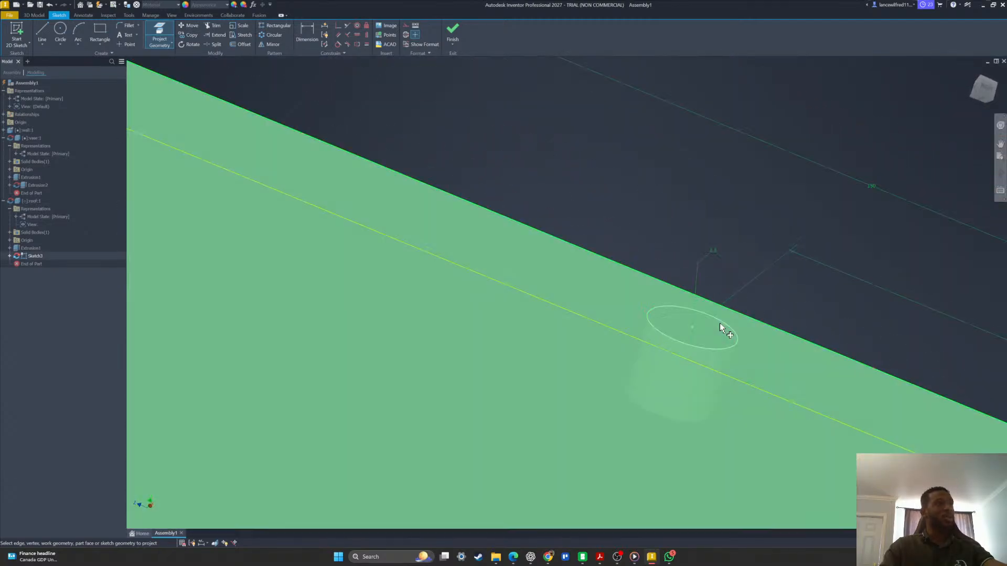
pyautogui.scroll(-5, 713, 312)
pyautogui.keyDown('shift'); pyautogui.moveTo(672, 277); pyautogui.dragTo(577, 243, button='middle'); pyautogui.keyUp('shift')
# Start an Extrude from the sketch and select the three projected circles along the roof's edges as profiles.
pyautogui.click(34, 15)
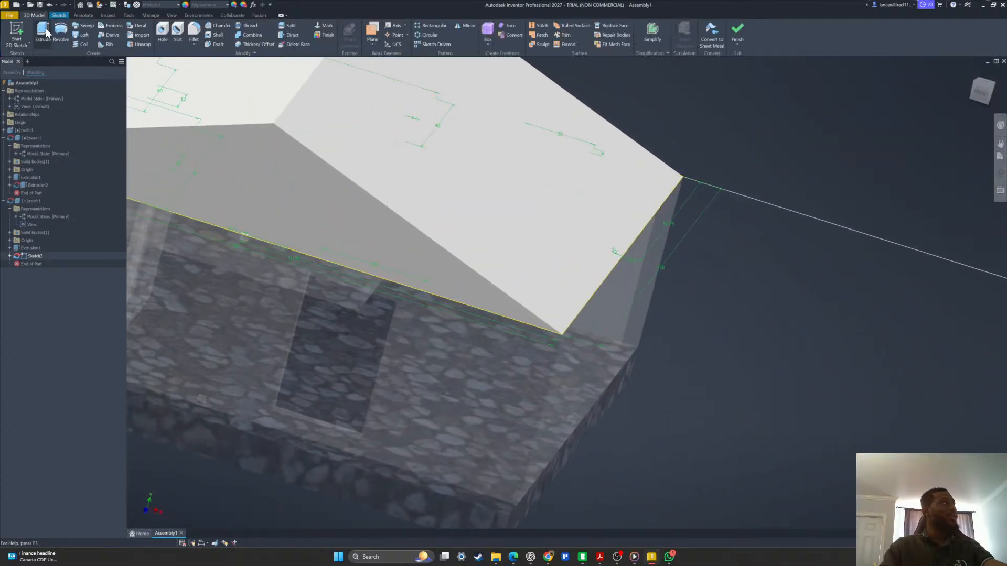
pyautogui.click(42, 33)
pyautogui.scroll(3, 633, 402)
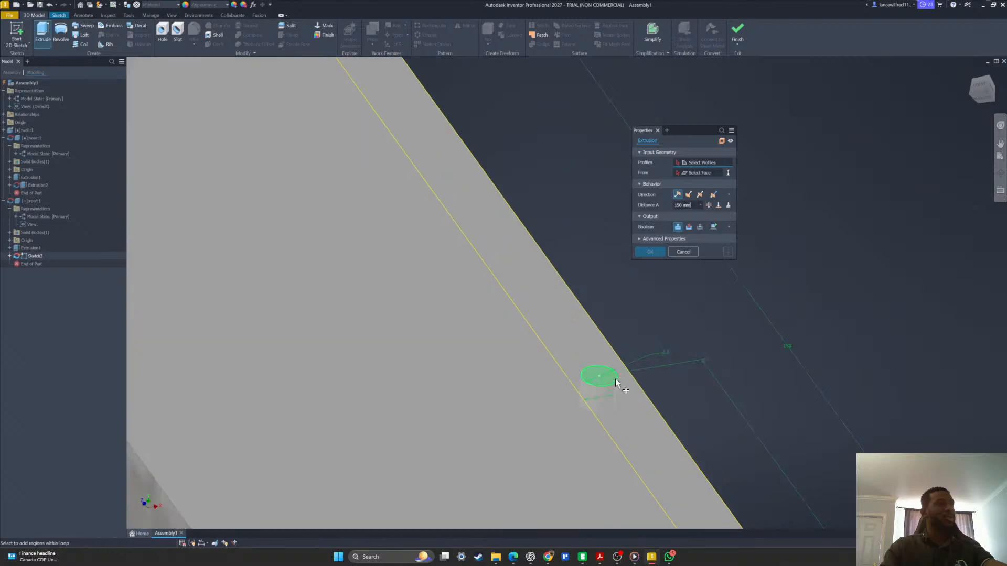
pyautogui.click(615, 379)
pyautogui.scroll(-3, 625, 336)
pyautogui.scroll(-5, 651, 273)
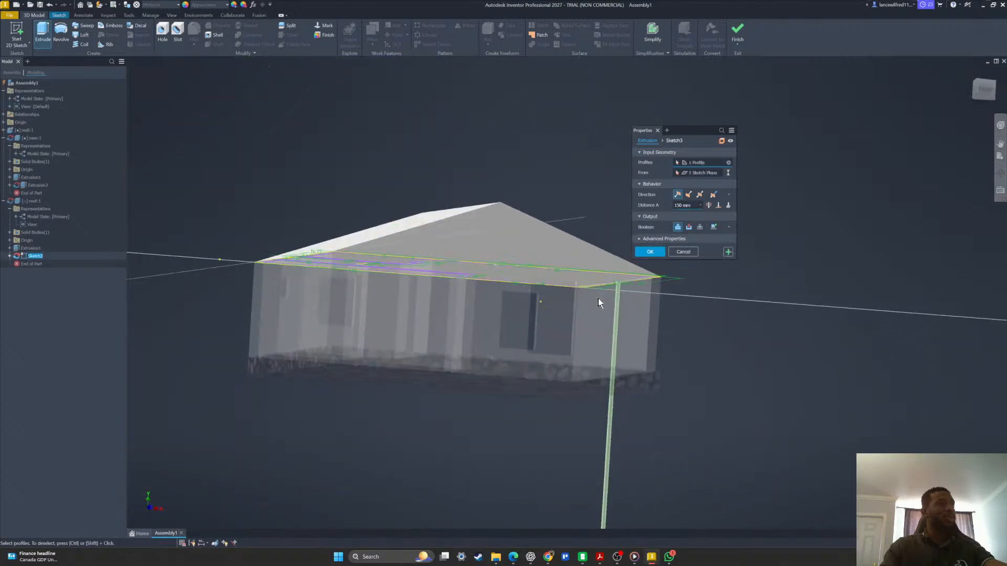
pyautogui.keyDown('shift'); pyautogui.moveTo(598, 297); pyautogui.dragTo(448, 316, button='middle'); pyautogui.keyUp('shift')
pyautogui.scroll(5, 448, 316)
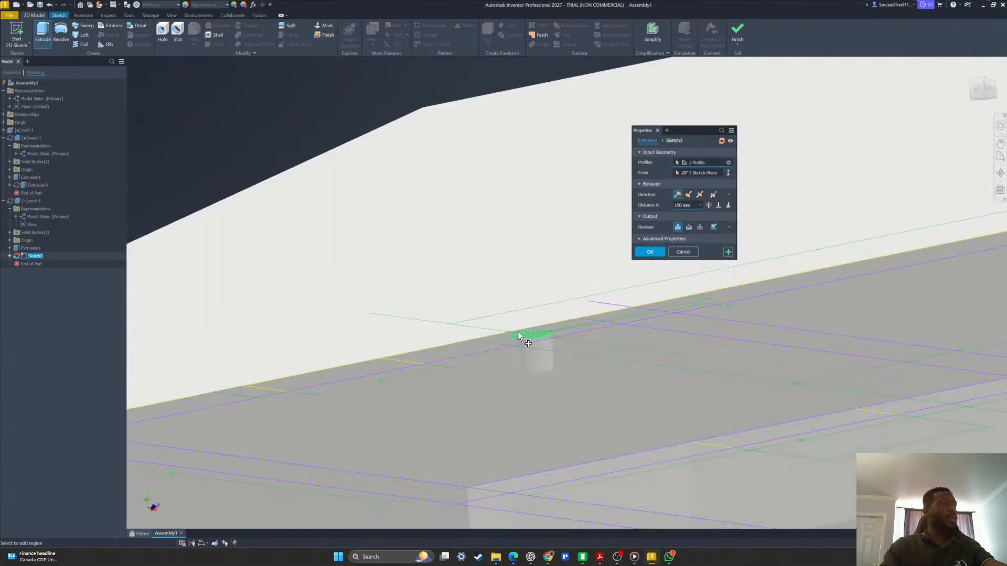
pyautogui.click(527, 332)
pyautogui.scroll(-3, 526, 332)
pyautogui.keyDown('shift'); pyautogui.moveTo(526, 333); pyautogui.dragTo(412, 302, button='middle'); pyautogui.keyUp('shift')
pyautogui.scroll(6, 411, 302)
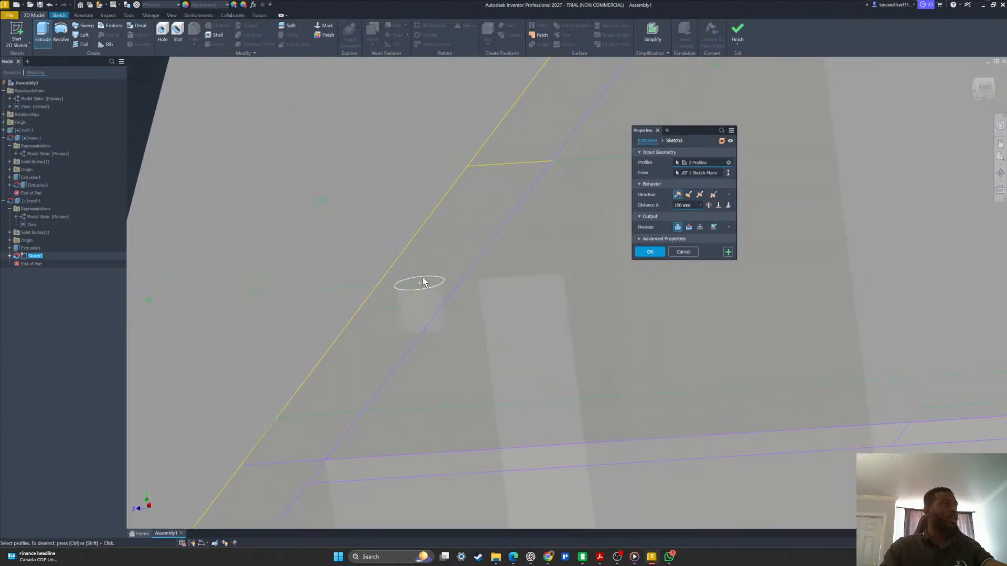
pyautogui.click(436, 279)
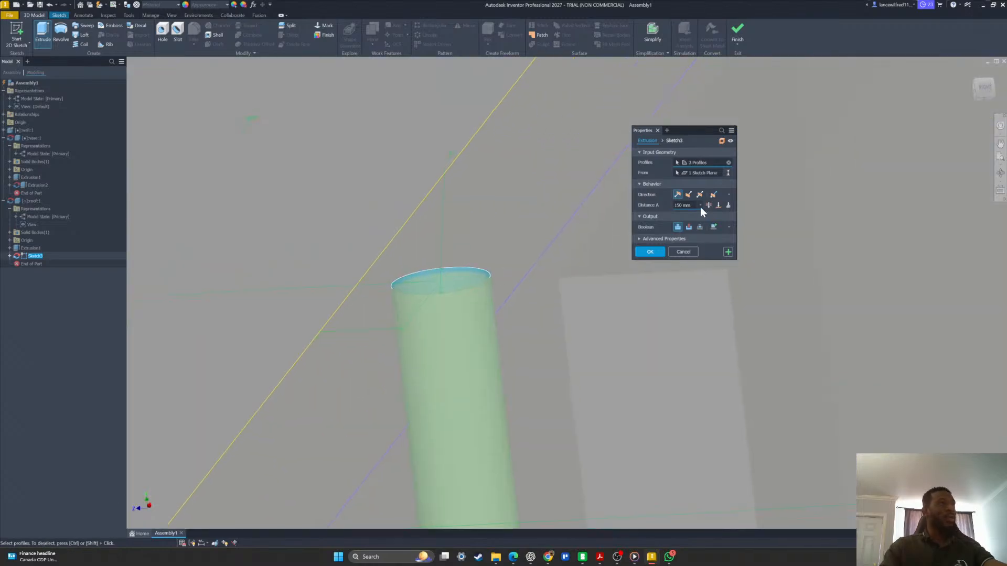
# Extrude the selected circles 2 mm downward as pegs on the roof and return to the assembly.
pyautogui.keyDown('shift'); pyautogui.moveTo(696, 204); pyautogui.dragTo(674, 218, button='middle'); pyautogui.keyUp('shift')
pyautogui.write('2')
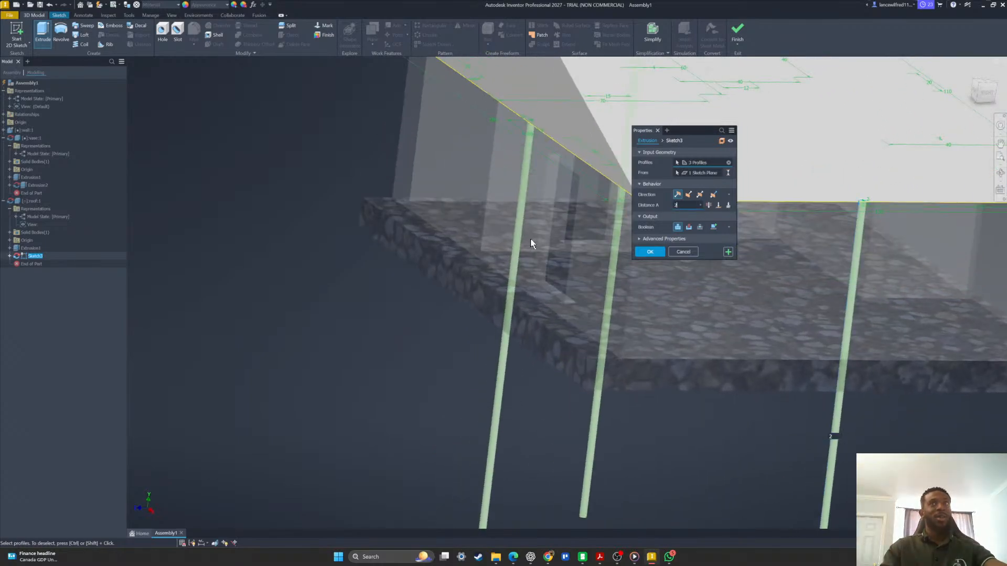
pyautogui.scroll(5, 530, 238)
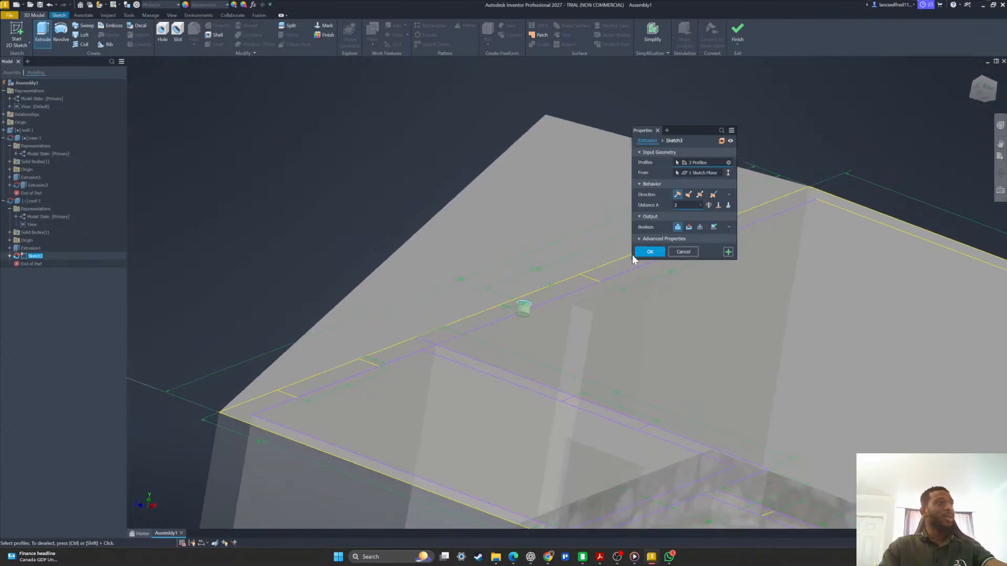
pyautogui.click(639, 252)
pyautogui.keyDown('shift'); pyautogui.moveTo(620, 256); pyautogui.dragTo(649, 260, button='middle'); pyautogui.keyUp('shift')
pyautogui.click(738, 35)
# Choose the window part from the New folder directory to place in the assembly.
pyautogui.keyDown('shift'); pyautogui.moveTo(659, 206); pyautogui.dragTo(19, 36, button='middle'); pyautogui.keyUp('shift')
pyautogui.click(16, 34)
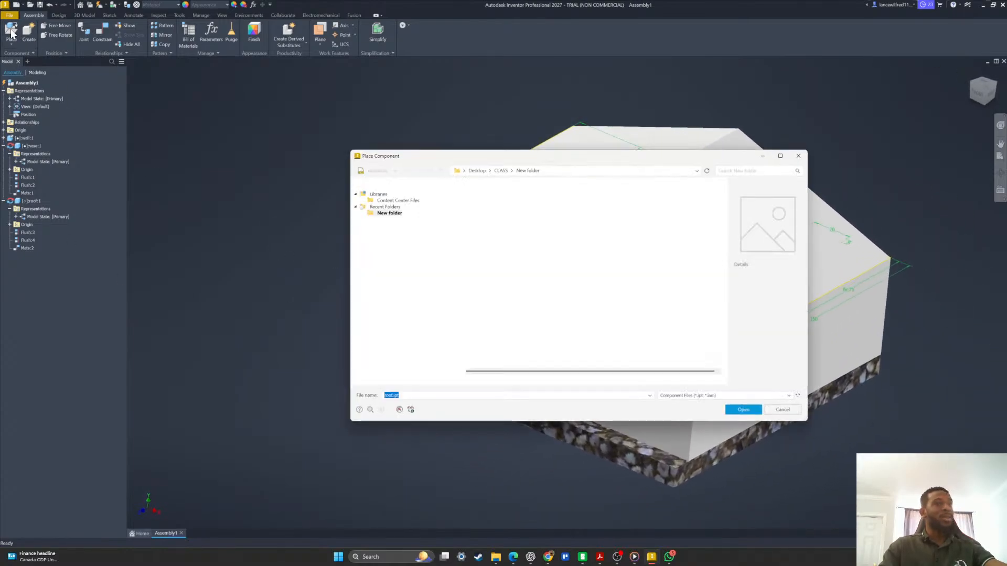
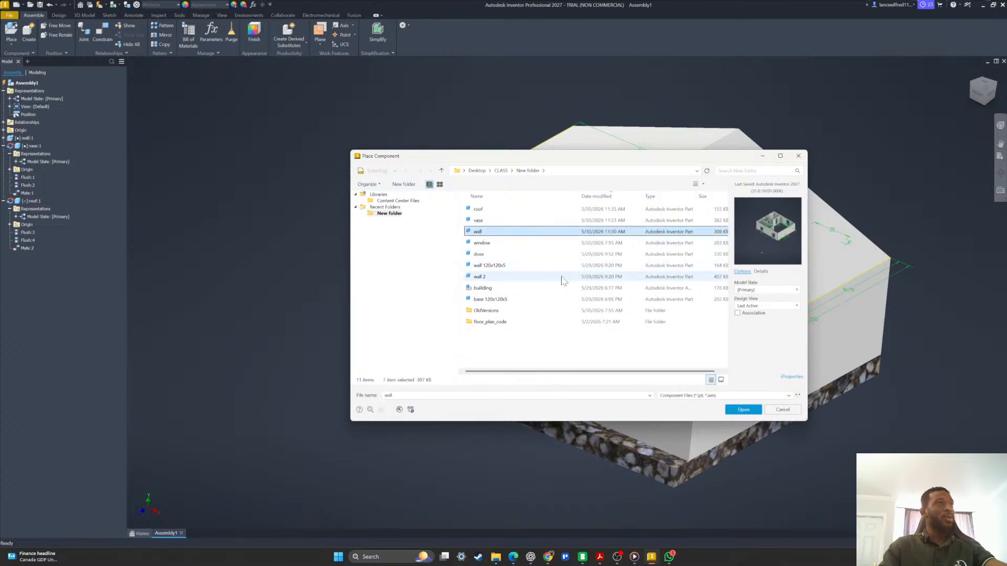
pyautogui.click(480, 255)
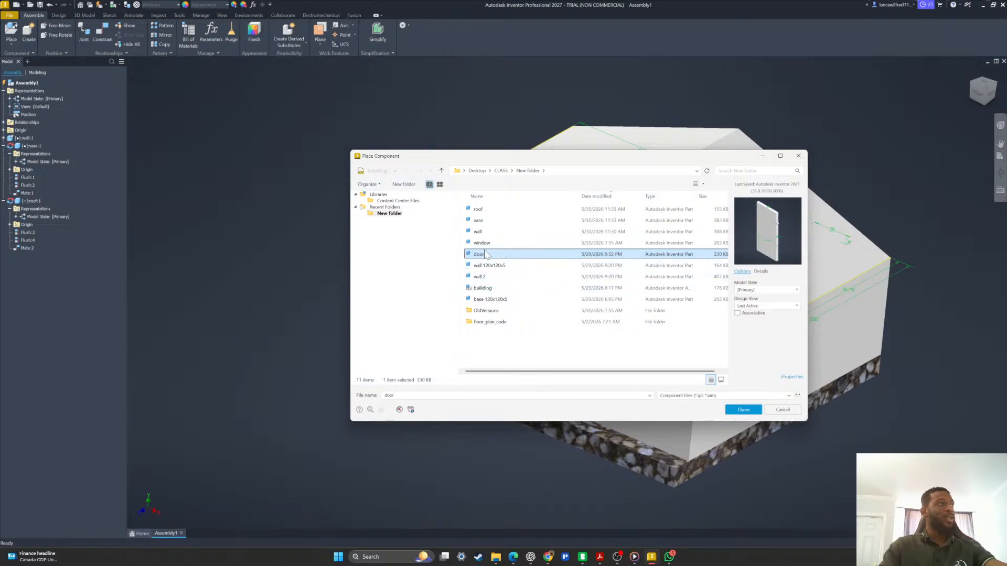
pyautogui.click(748, 411)
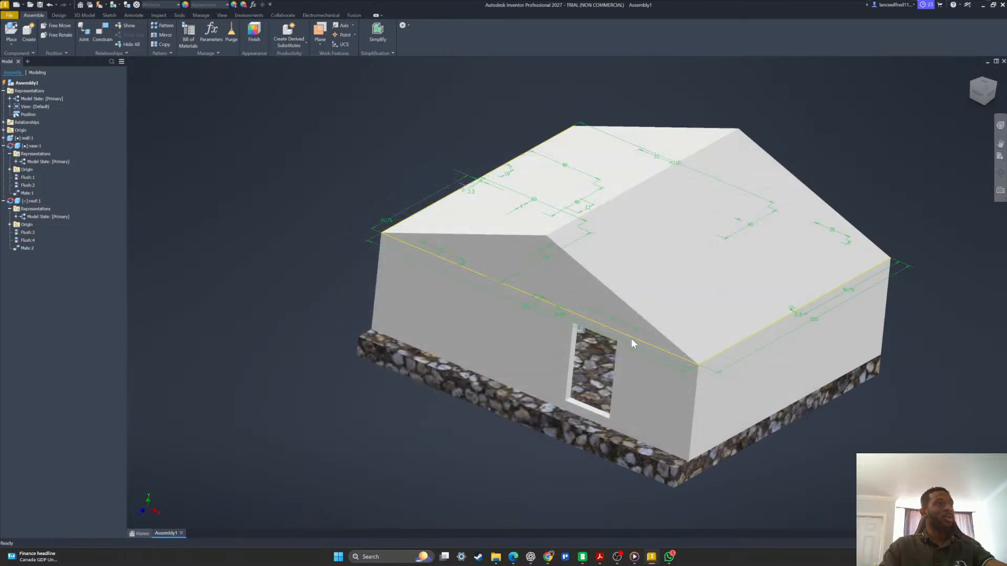
# Rotate the window about Y in 90° increments and place one instance in front of the wall with the small opening.
pyautogui.keyDown('shift'); pyautogui.moveTo(595, 341); pyautogui.dragTo(326, 355, button='middle'); pyautogui.keyUp('shift')
pyautogui.scroll(-3, 445, 279)
pyautogui.keyDown('shift'); pyautogui.moveTo(379, 290); pyautogui.dragTo(254, 355, button='middle'); pyautogui.keyUp('shift')
pyautogui.rightClick(253, 355)
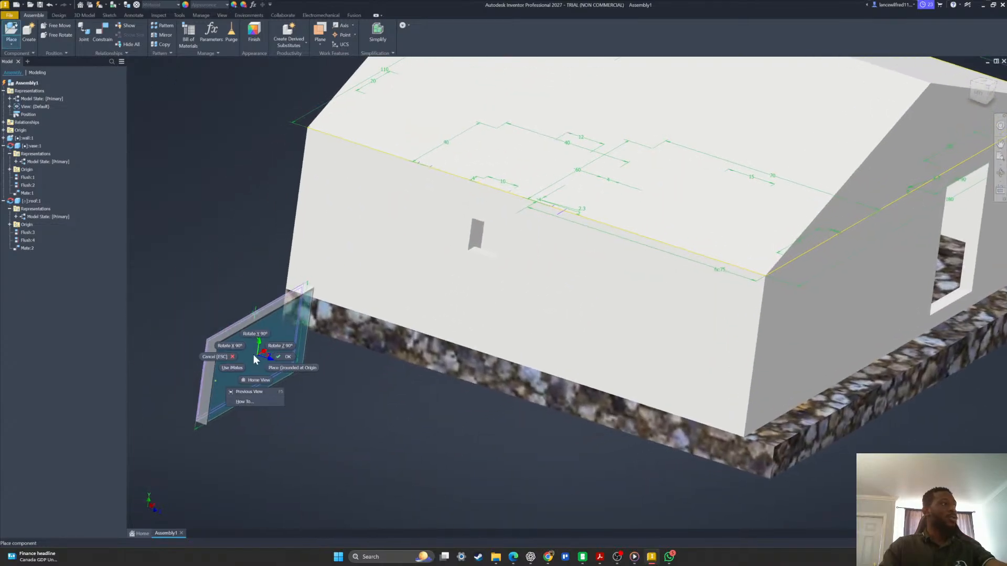
pyautogui.click(261, 334)
pyautogui.keyDown('shift'); pyautogui.moveTo(357, 343); pyautogui.dragTo(312, 397, button='middle'); pyautogui.keyUp('shift')
pyautogui.rightClick(313, 397)
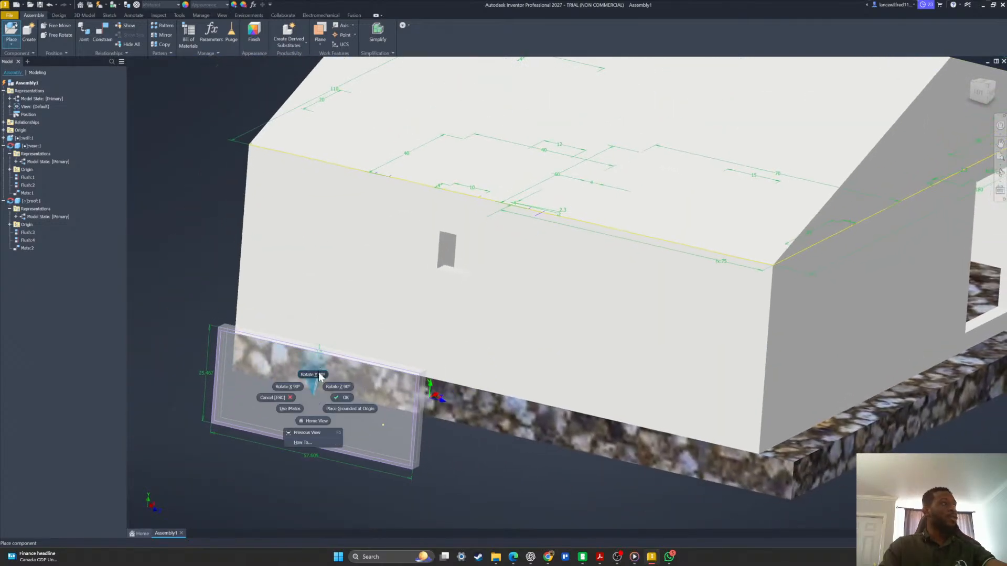
pyautogui.click(314, 374)
pyautogui.scroll(3, 311, 380)
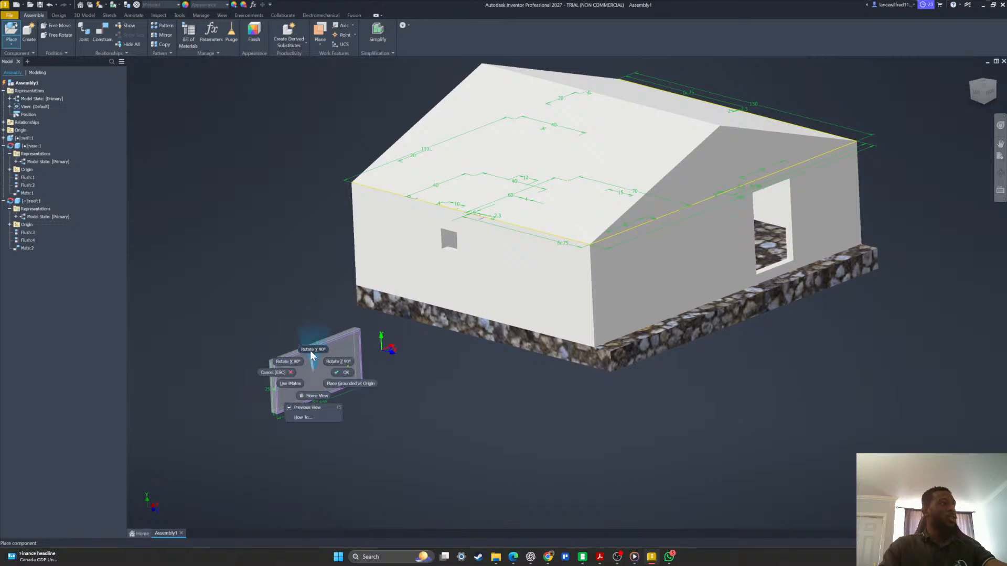
pyautogui.click(313, 349)
pyautogui.scroll(-5, 381, 347)
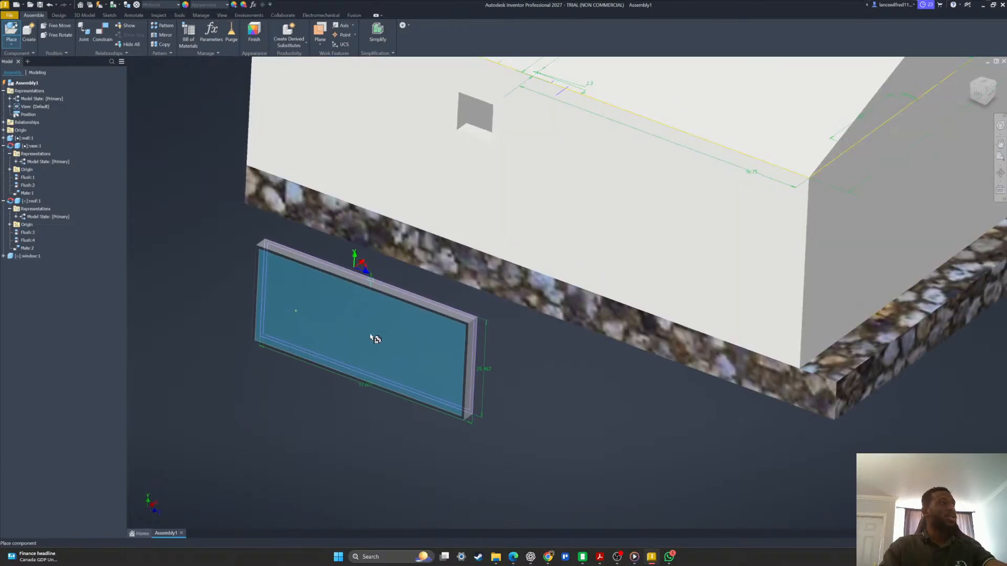
pyautogui.keyDown('shift'); pyautogui.moveTo(370, 337); pyautogui.dragTo(590, 319, button='middle'); pyautogui.keyUp('shift')
pyautogui.press('Escape')
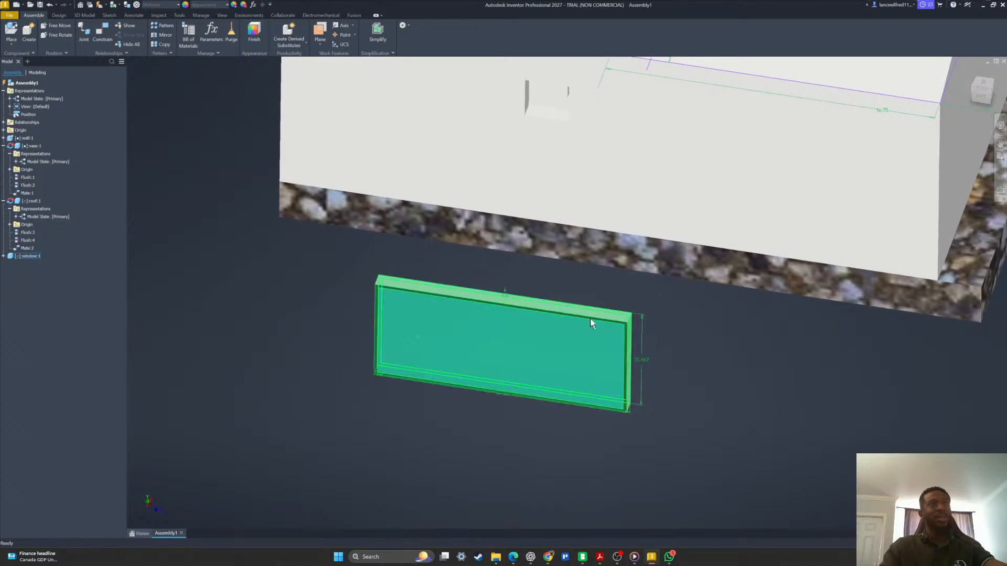
# Open the window part for editing within the assembly and set its width and height to 10 mm each.
pyautogui.click(538, 344)
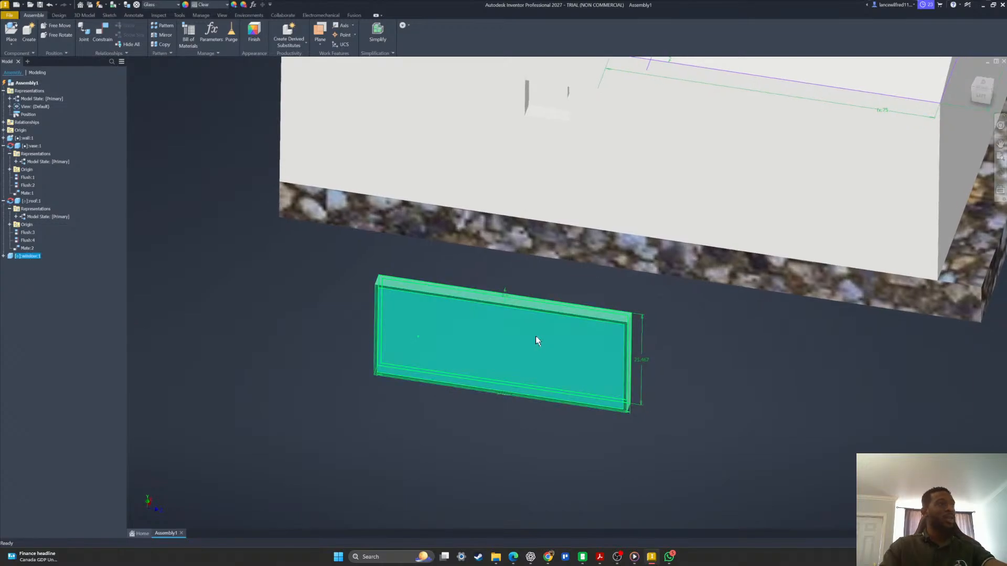
pyautogui.keyDown('shift'); pyautogui.moveTo(552, 336); pyautogui.dragTo(539, 344, button='middle'); pyautogui.keyUp('shift')
pyautogui.click(614, 366)
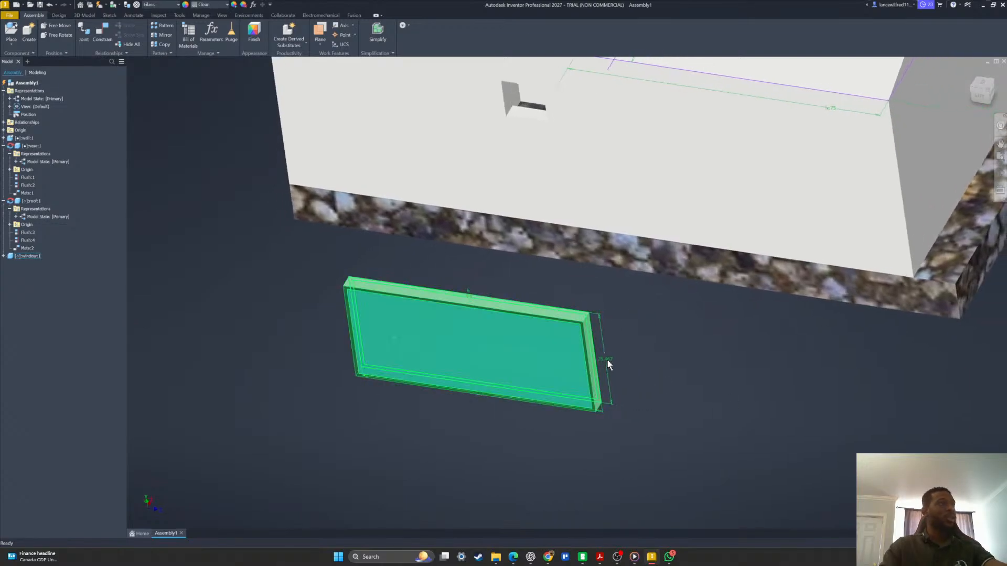
pyautogui.doubleClick(609, 365)
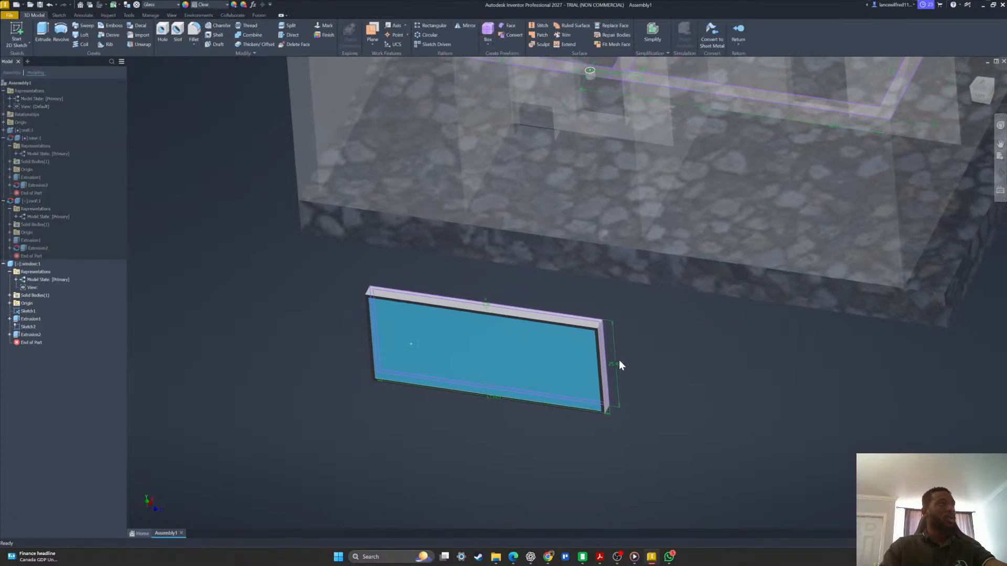
pyautogui.doubleClick(503, 405)
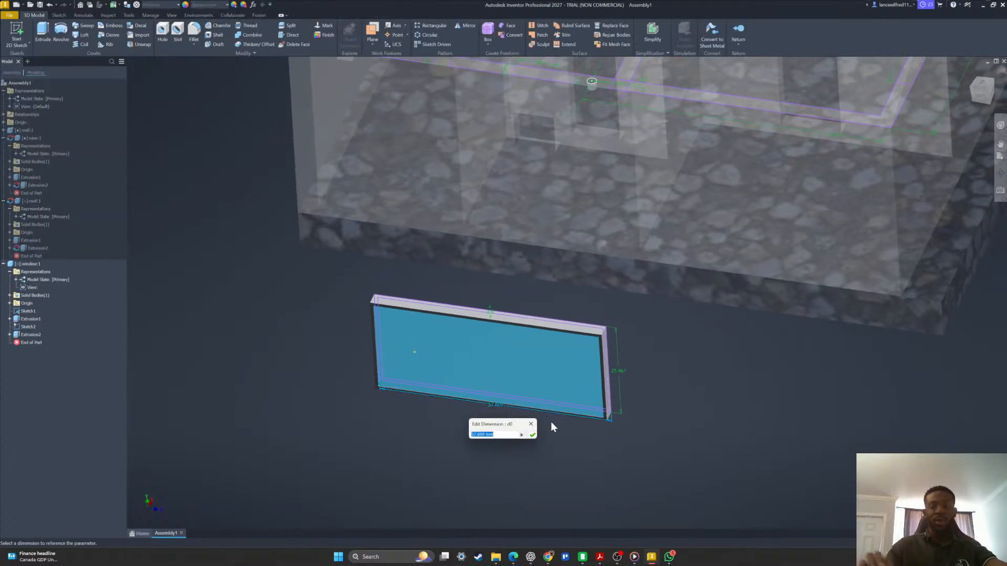
pyautogui.write('10')
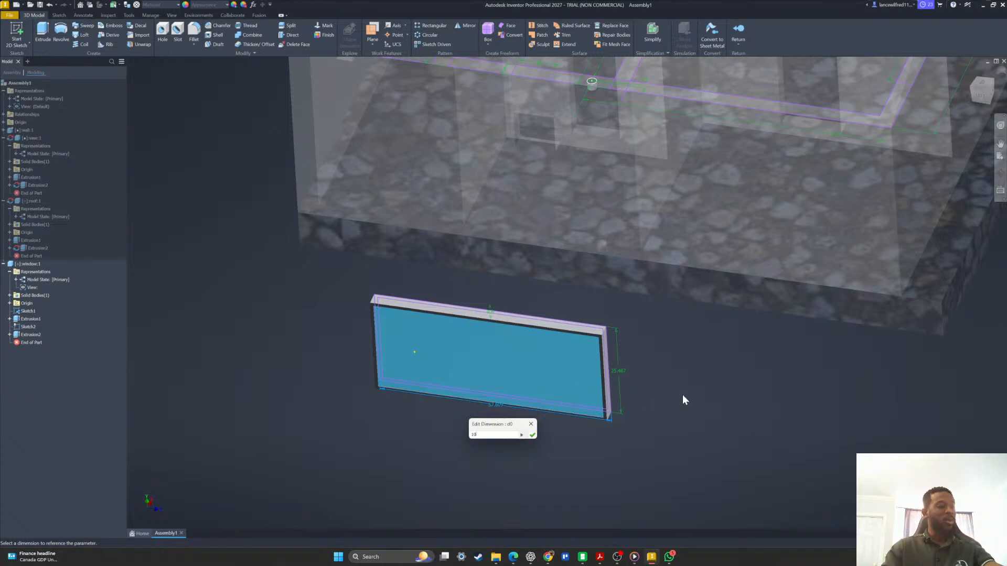
pyautogui.press('Return')
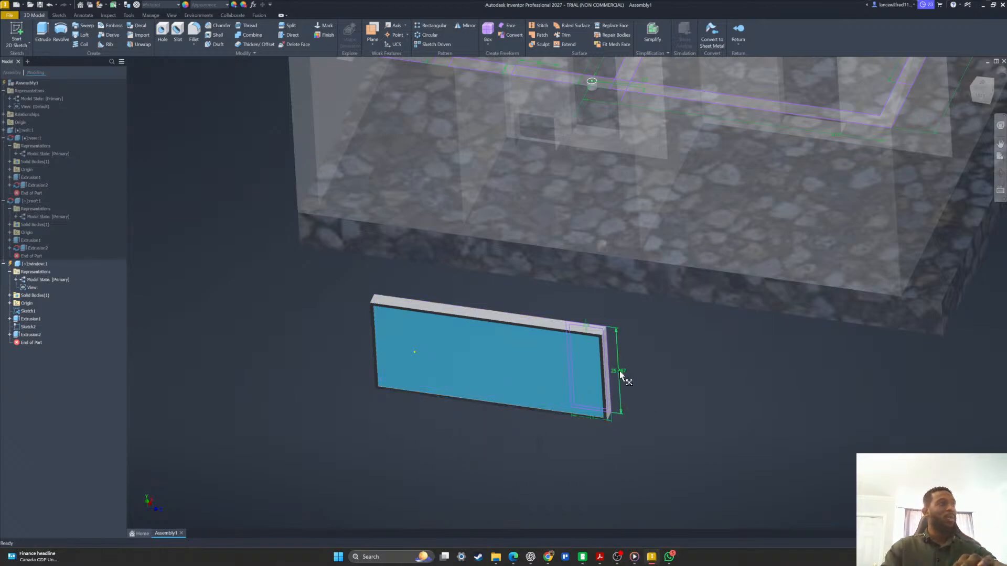
pyautogui.write('10')
pyautogui.press('Return')
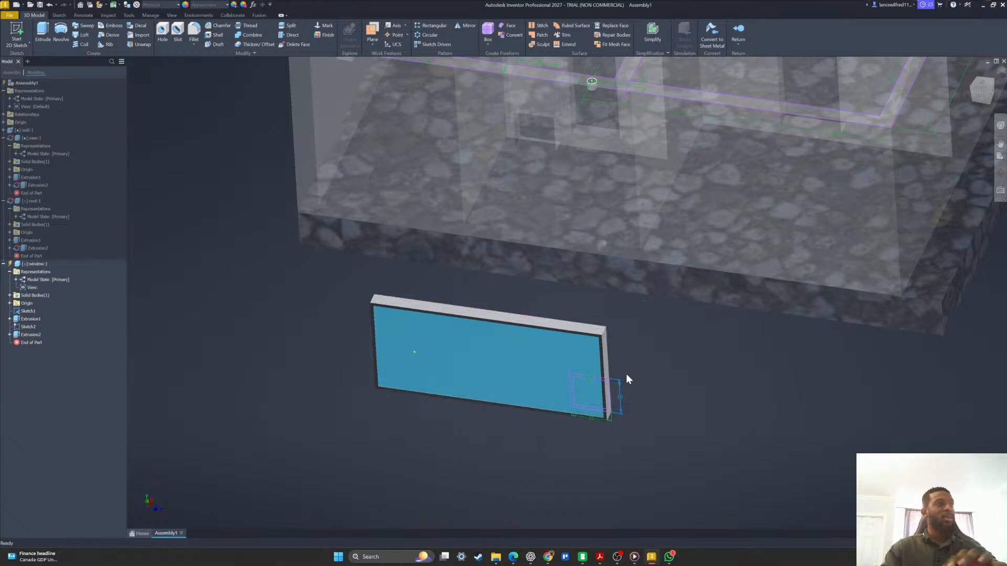
# Return to the assembly and move the resized window close to the wall, below the small opening.
pyautogui.click(738, 39)
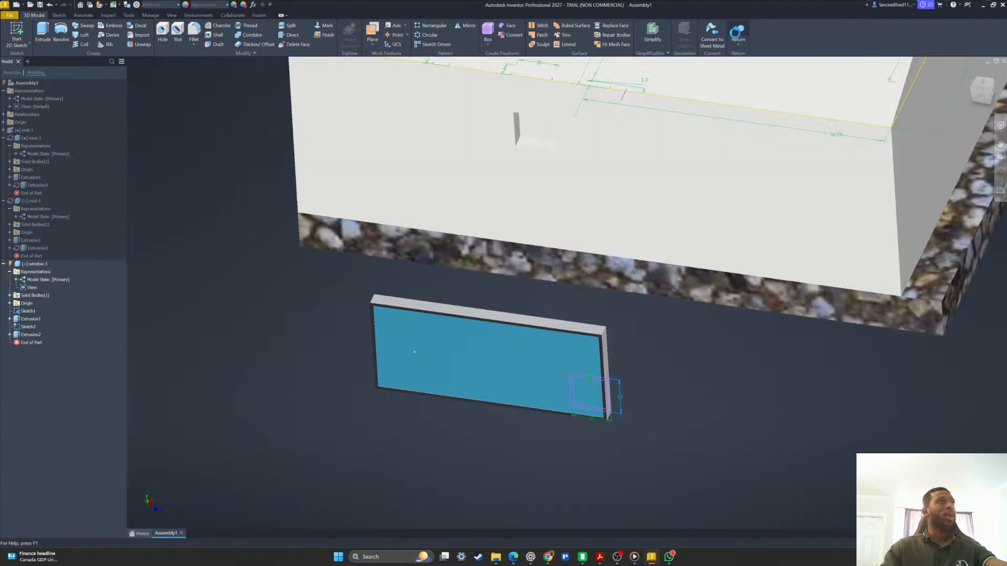
pyautogui.moveTo(622, 391); pyautogui.dragTo(519, 287)
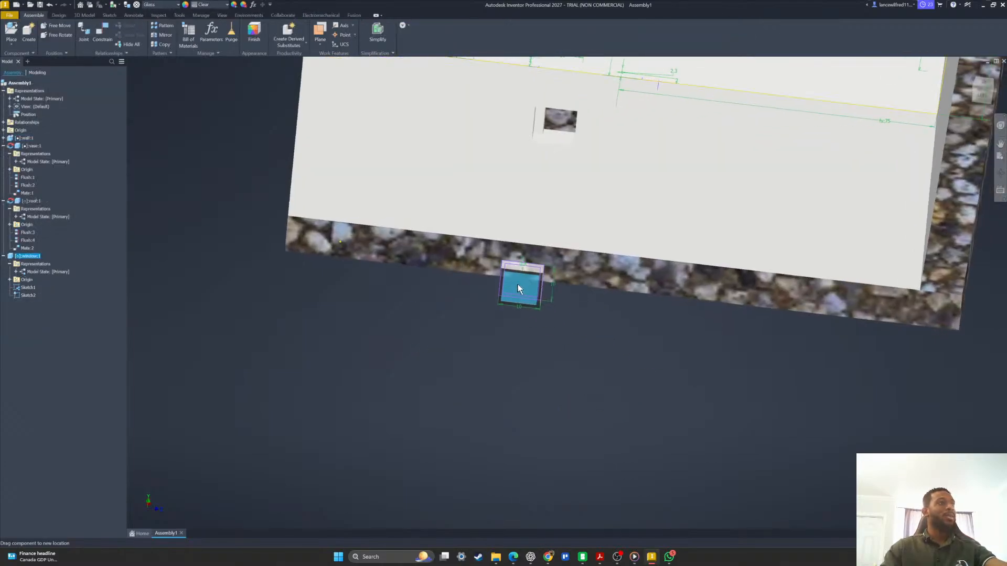
pyautogui.keyDown('shift'); pyautogui.moveTo(520, 286); pyautogui.dragTo(529, 342, button='middle'); pyautogui.keyUp('shift')
pyautogui.keyDown('shift'); pyautogui.moveTo(488, 286); pyautogui.dragTo(517, 322, button='middle'); pyautogui.keyUp('shift')
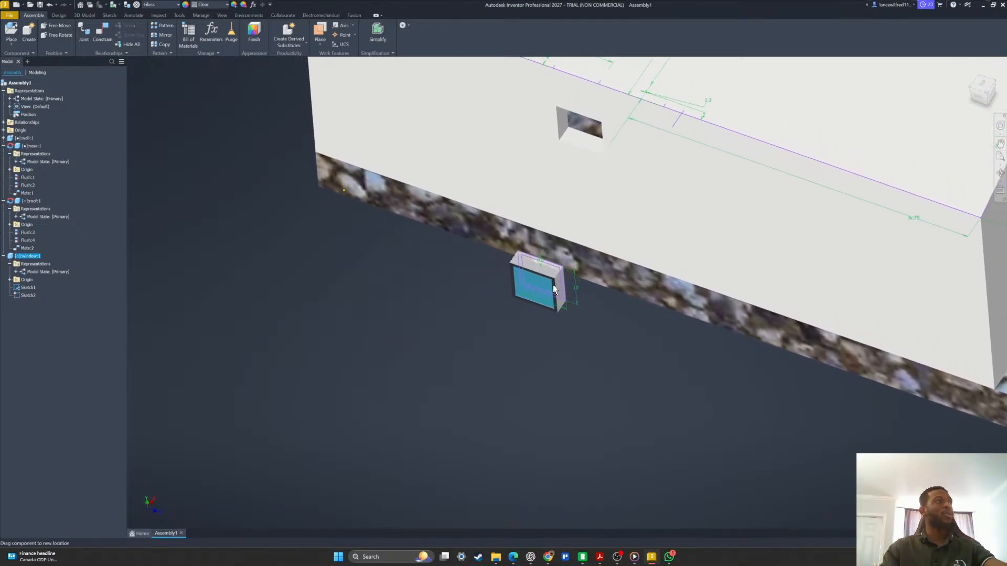
pyautogui.keyDown('shift'); pyautogui.moveTo(553, 284); pyautogui.dragTo(629, 404, button='middle'); pyautogui.keyUp('shift')
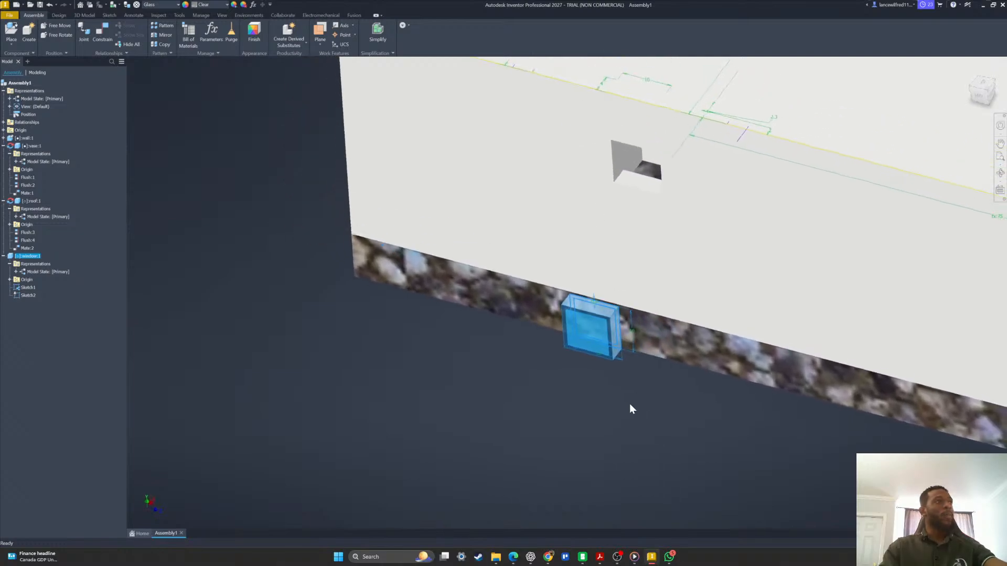
pyautogui.click(630, 404)
pyautogui.keyDown('shift'); pyautogui.moveTo(595, 357); pyautogui.dragTo(582, 213, button='middle'); pyautogui.keyUp('shift')
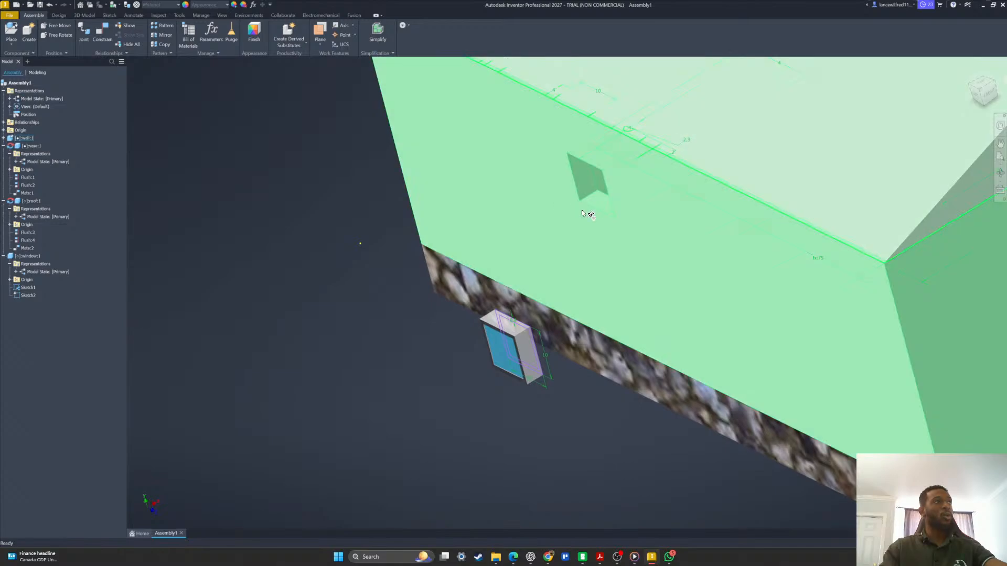
pyautogui.doubleClick(584, 212)
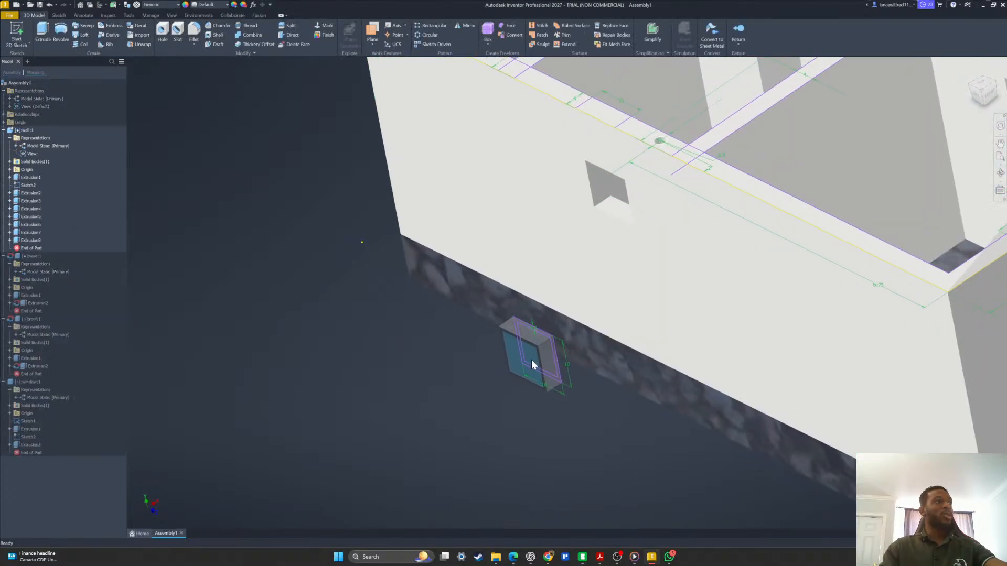
pyautogui.moveTo(562, 283); pyautogui.dragTo(563, 282)
pyautogui.keyDown('shift'); pyautogui.moveTo(530, 366); pyautogui.dragTo(575, 386, button='middle'); pyautogui.keyUp('shift')
pyautogui.click(738, 35)
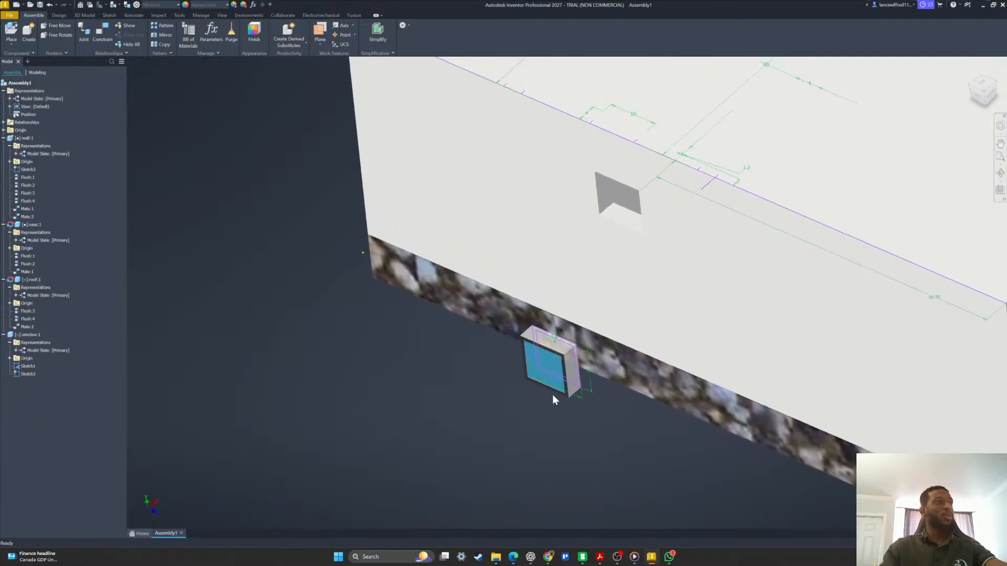
# Move the window slightly closer to the wall, just below the small opening.
pyautogui.click(564, 356)
pyautogui.moveTo(617, 222)
pyautogui.keyDown('shift'); pyautogui.mouseDown(button='middle')
pyautogui.moveTo(623, 212)
pyautogui.moveTo(625, 223)
pyautogui.mouseUp(button='middle'); pyautogui.keyUp('shift')
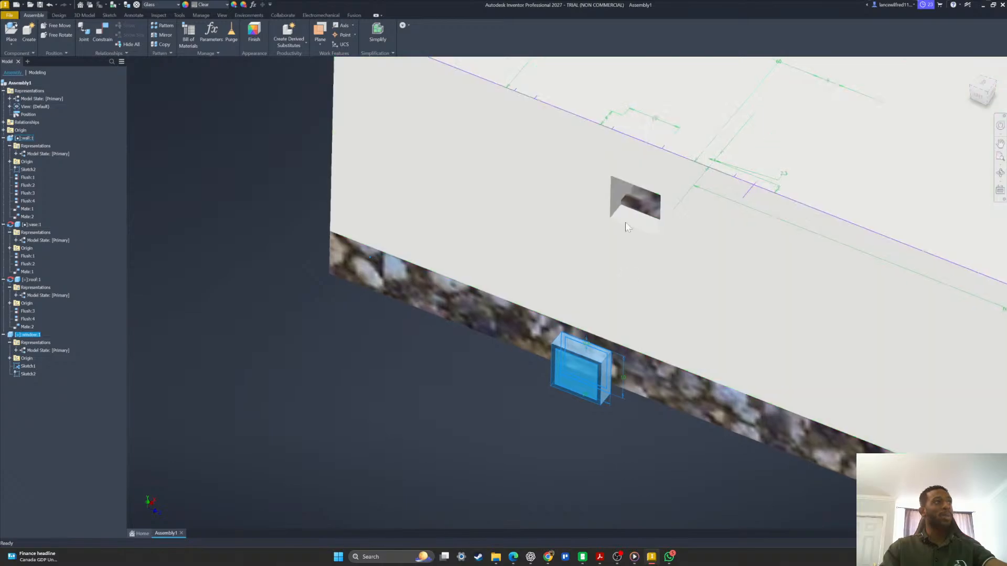
pyautogui.keyDown('shift'); pyautogui.moveTo(560, 396); pyautogui.dragTo(580, 370, button='middle'); pyautogui.keyUp('shift')
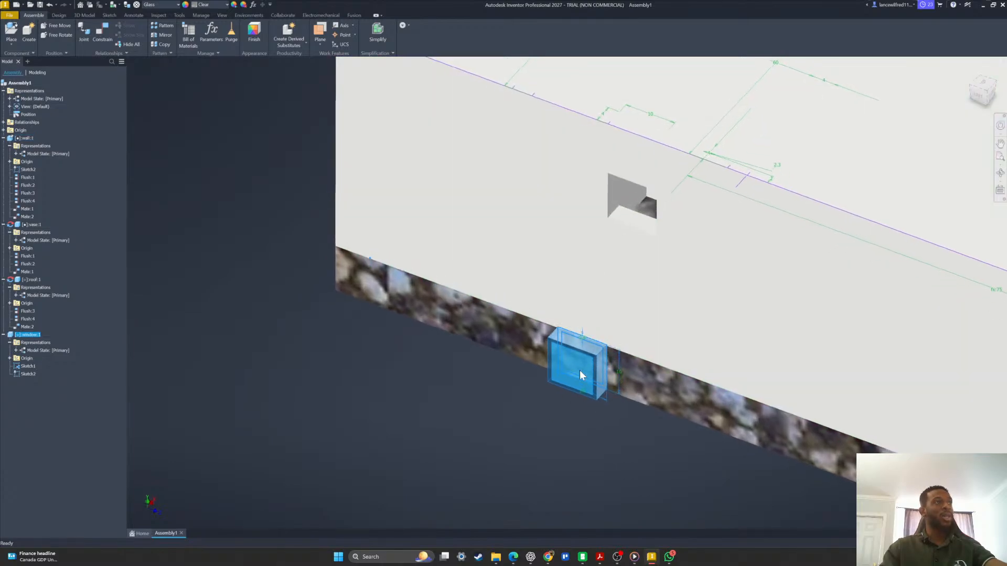
pyautogui.moveTo(580, 370); pyautogui.dragTo(572, 336)
pyautogui.keyDown('shift'); pyautogui.moveTo(569, 360); pyautogui.dragTo(586, 382, button='middle'); pyautogui.keyUp('shift')
pyautogui.click(604, 409)
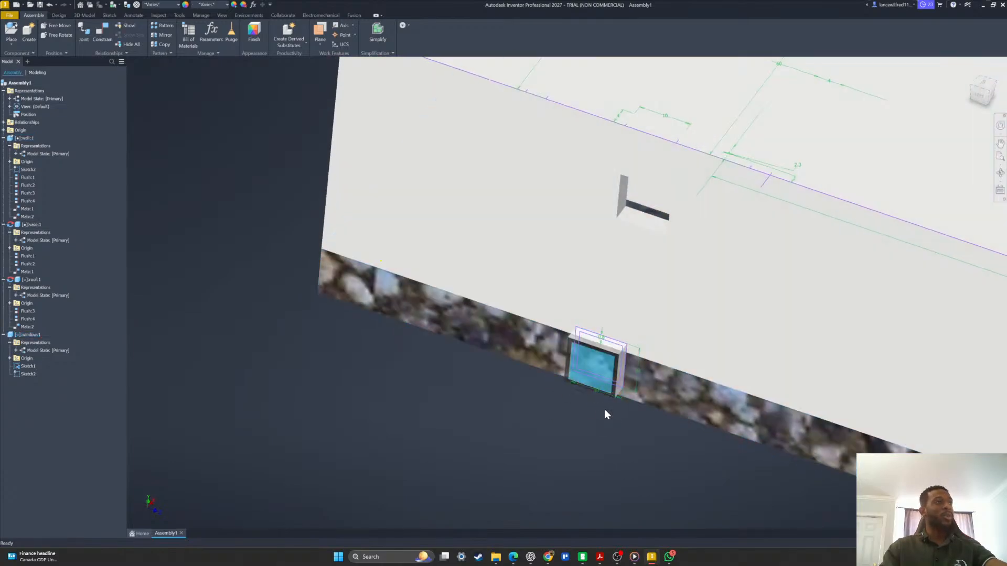
# Edit the window part in place, set its height and width to 9.5 mm each, and return to the assembly.
pyautogui.doubleClick(606, 379)
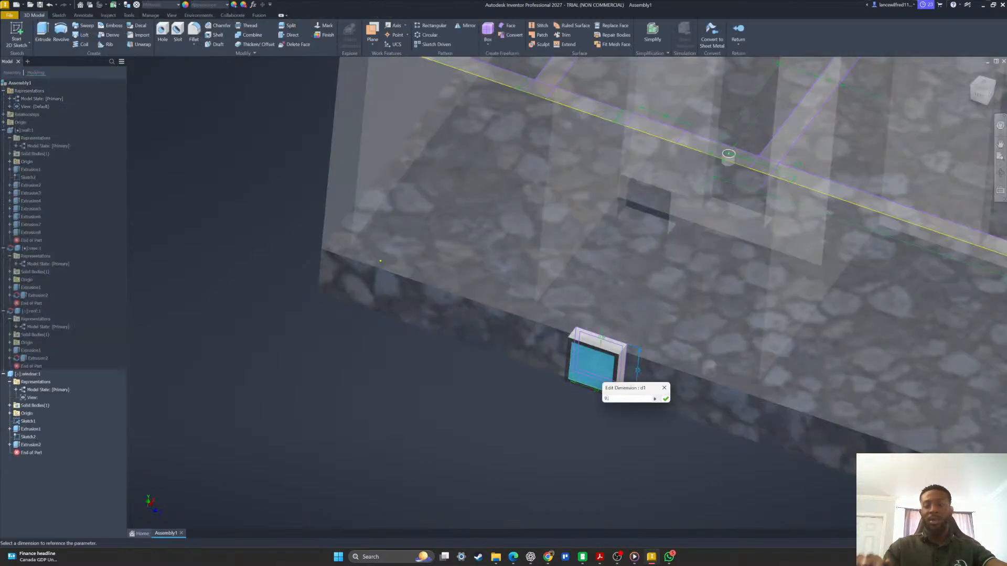
pyautogui.press('Return')
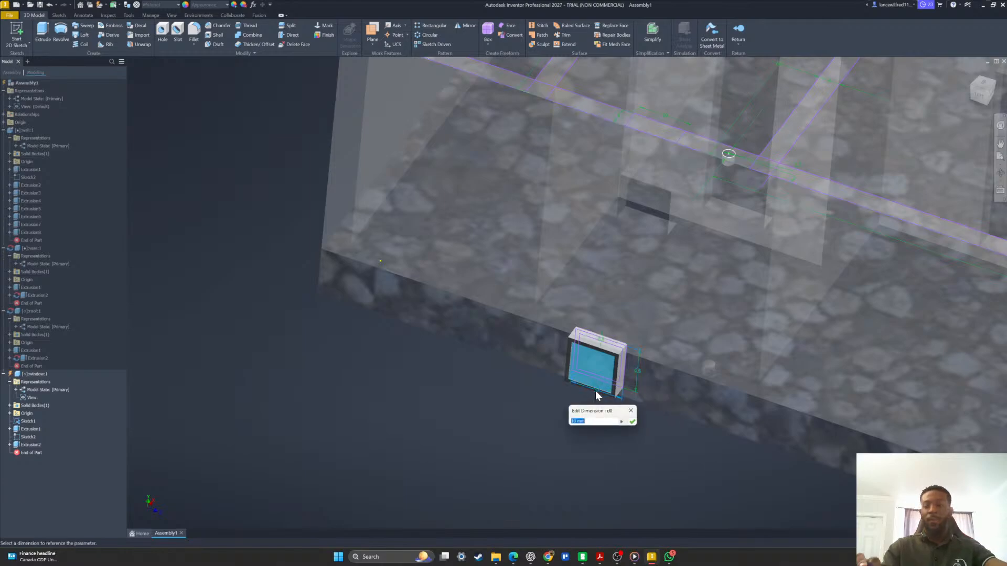
pyautogui.write('6')
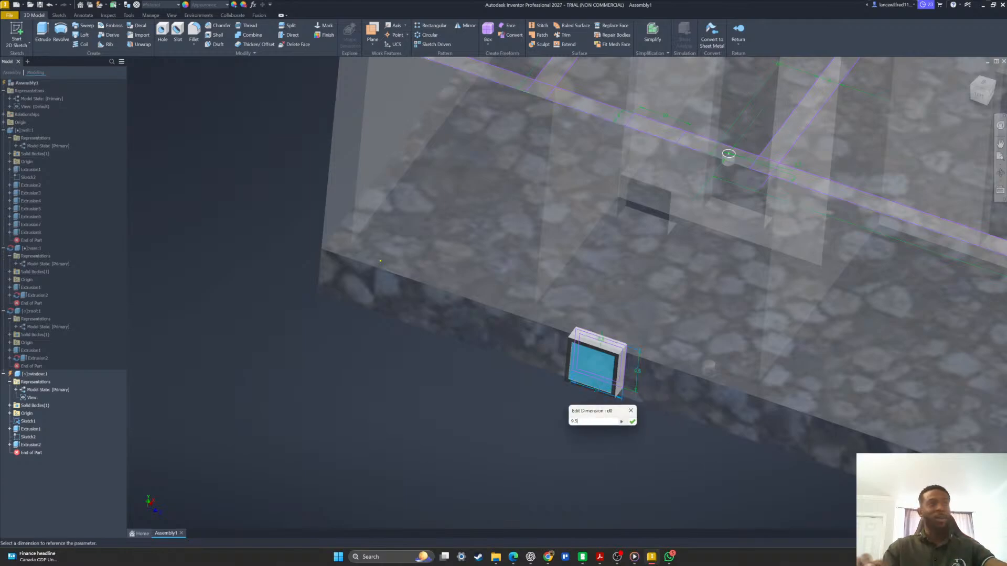
pyautogui.doubleClick(608, 326)
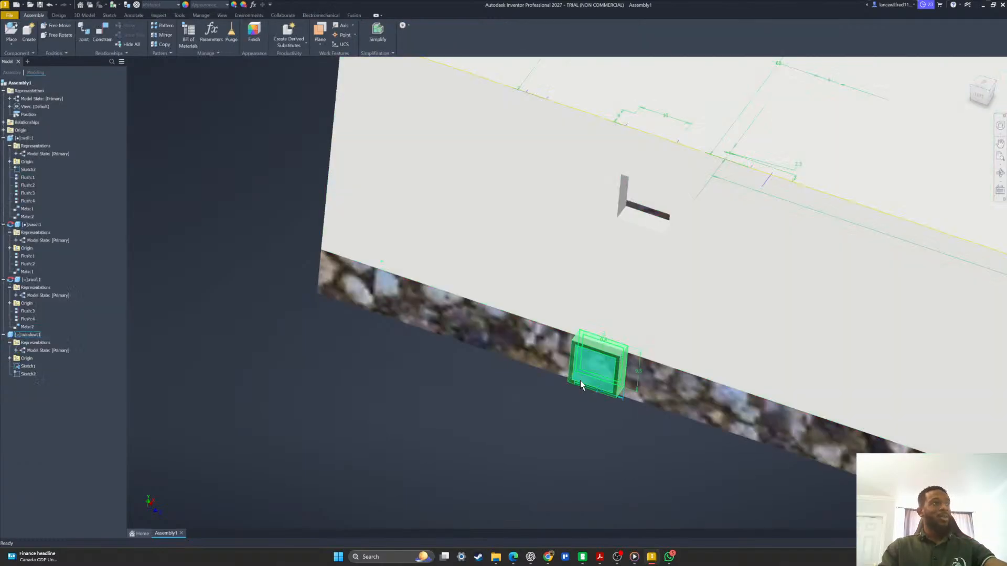
pyautogui.rightClick(570, 439)
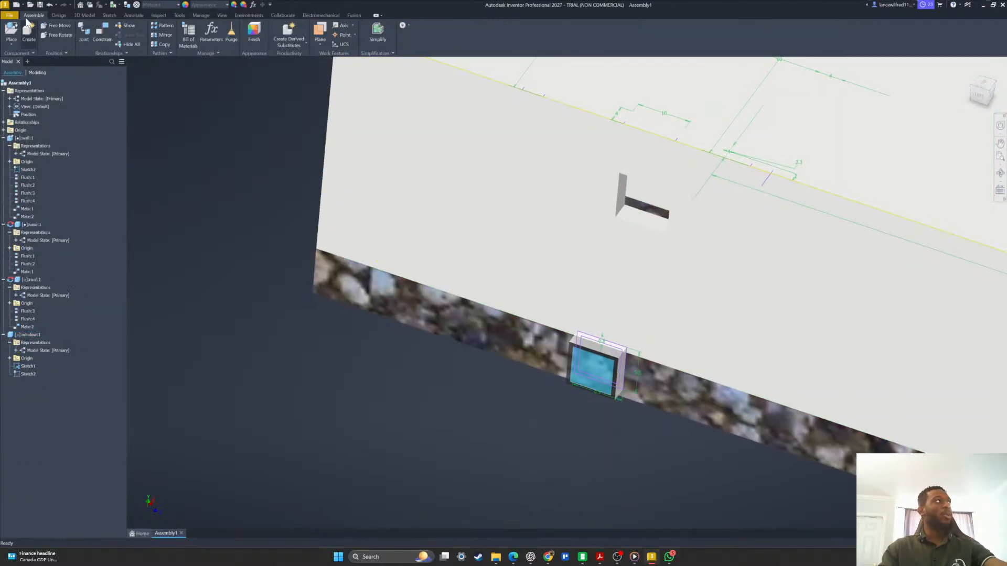
# Mate the window's side face to the matching side face of the small wall opening with zero offset.
pyautogui.keyDown('shift'); pyautogui.moveTo(378, 246); pyautogui.dragTo(637, 382, button='middle'); pyautogui.keyUp('shift')
pyautogui.scroll(-5, 631, 346)
pyautogui.click(631, 345)
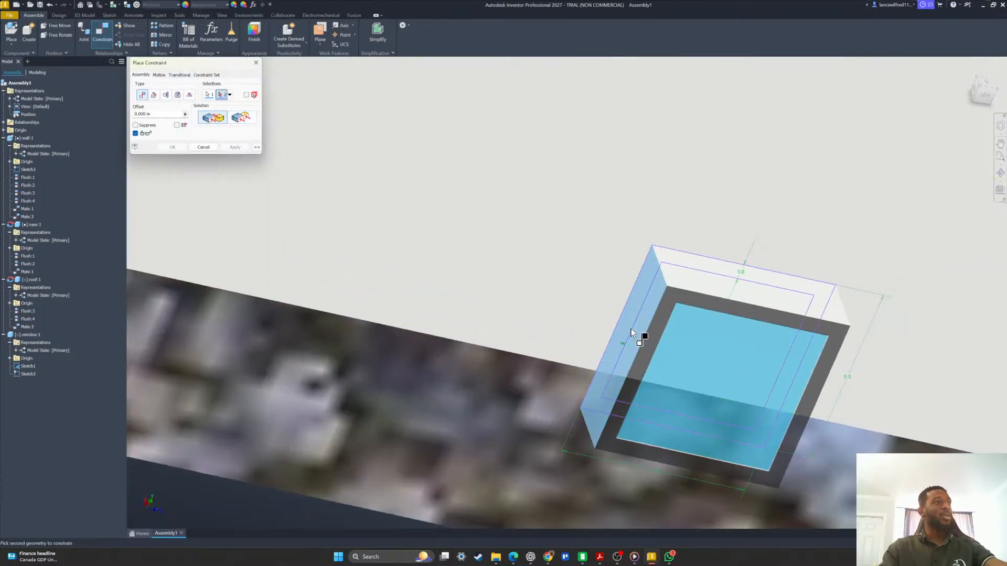
pyautogui.keyDown('shift'); pyautogui.moveTo(632, 335); pyautogui.dragTo(614, 199, button='middle'); pyautogui.keyUp('shift')
pyautogui.click(581, 143)
pyautogui.click(227, 144)
# Mate a second face of the window to the matching face of the small wall opening and finish constraining.
pyautogui.scroll(-5, 577, 174)
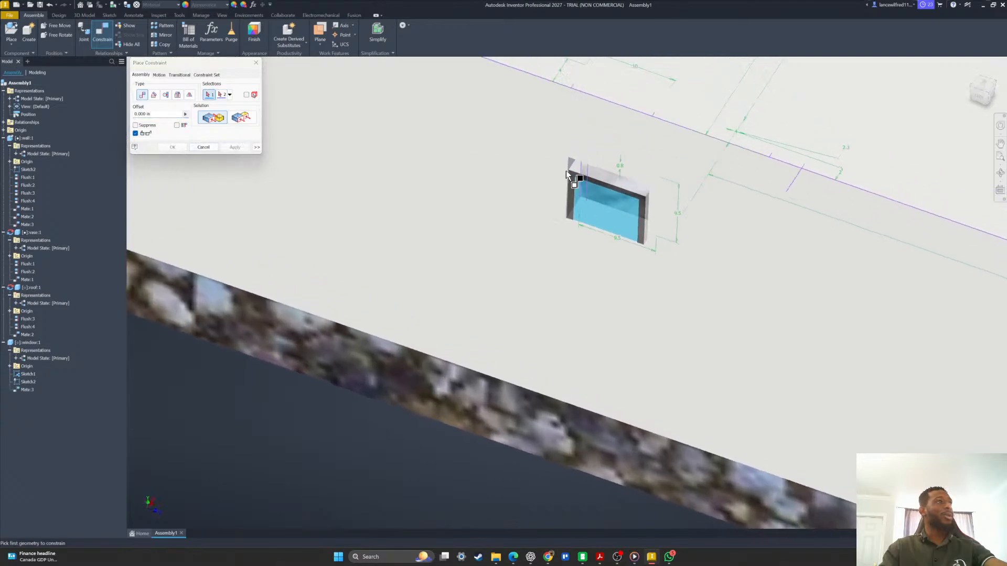
pyautogui.click(604, 185)
pyautogui.click(624, 140)
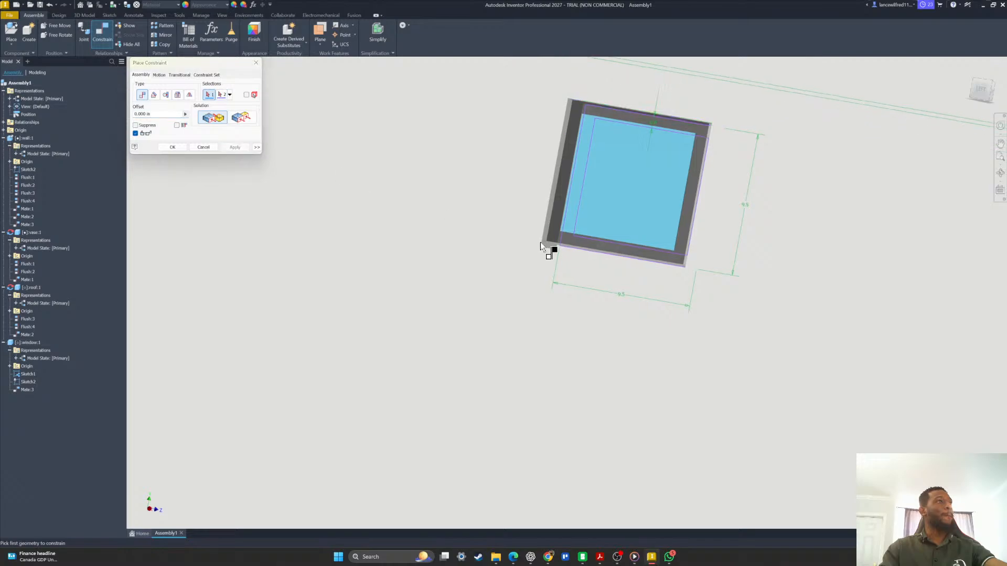
pyautogui.scroll(6, 602, 283)
pyautogui.keyDown('shift'); pyautogui.moveTo(619, 262); pyautogui.dragTo(711, 343, button='middle'); pyautogui.keyUp('shift')
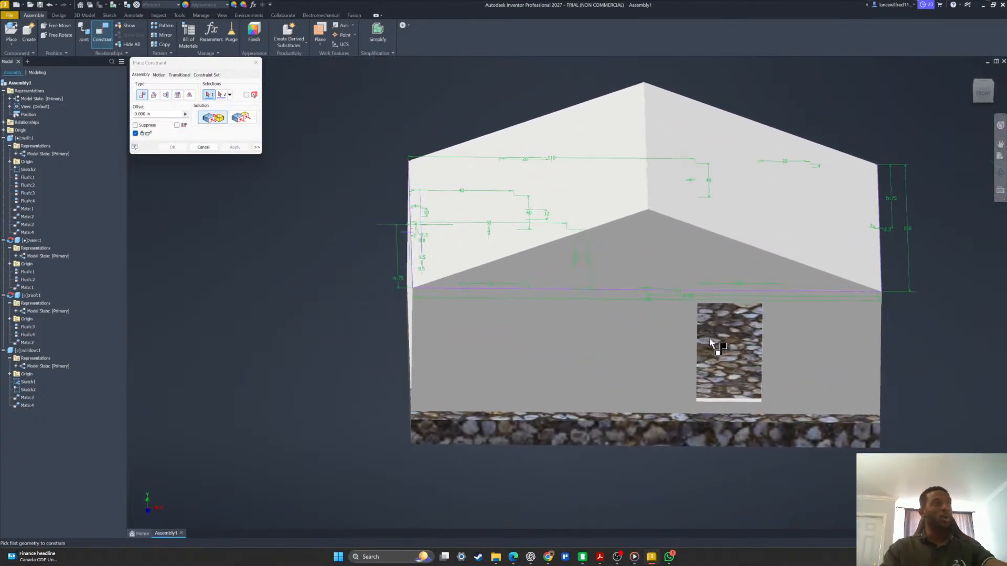
pyautogui.press('F6')
pyautogui.click(204, 147)
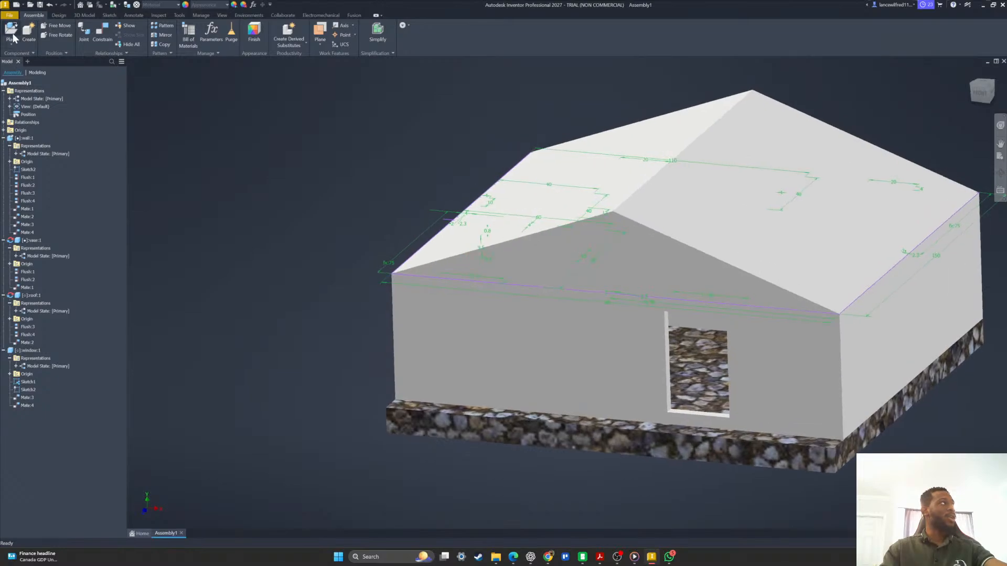
# Place one instance of the door part in front of the wall with the door opening.
pyautogui.click(18, 32)
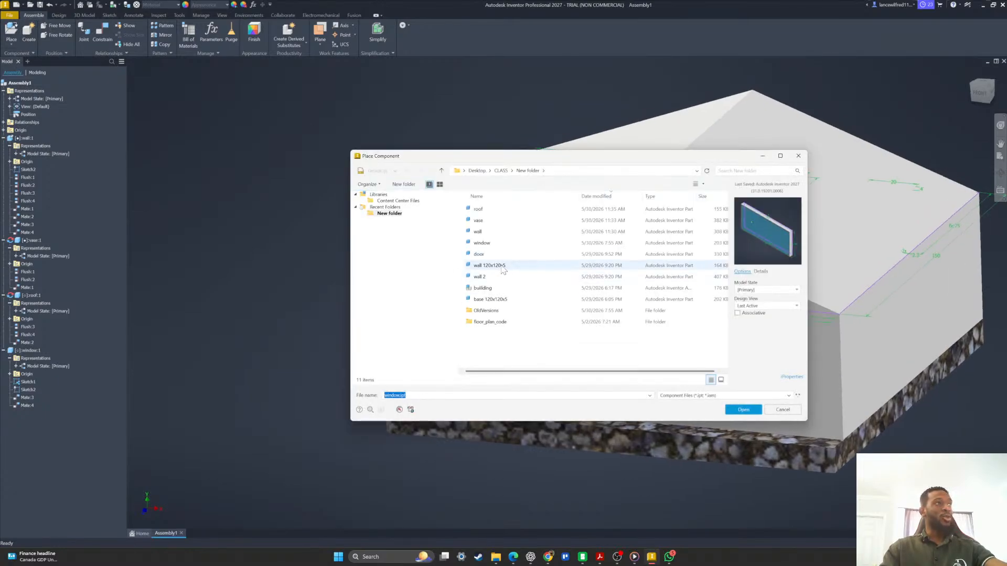
pyautogui.click(492, 256)
pyautogui.click(743, 410)
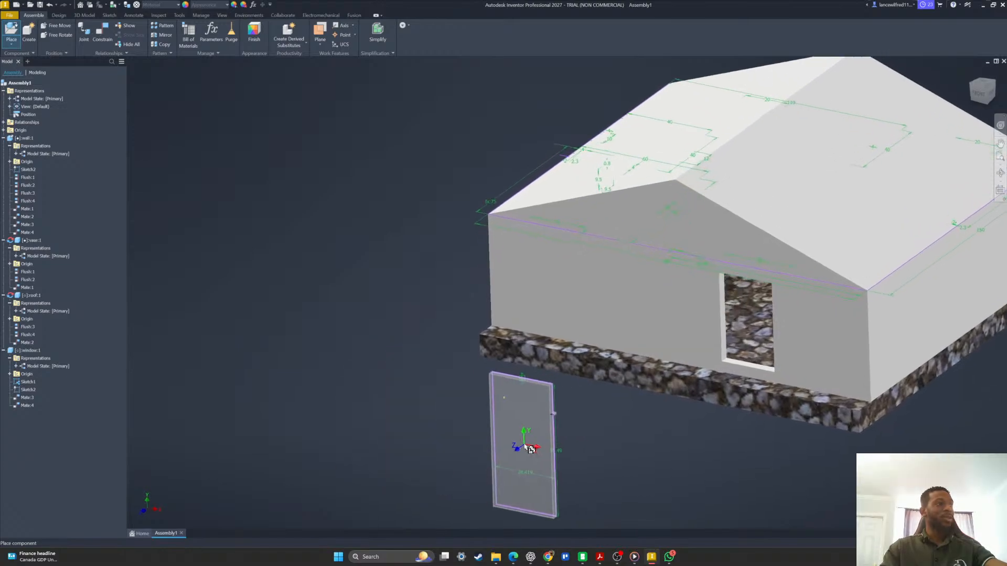
pyautogui.click(525, 446)
pyautogui.press('Escape')
pyautogui.keyDown('shift'); pyautogui.moveTo(615, 454); pyautogui.dragTo(717, 411, button='middle'); pyautogui.keyUp('shift')
pyautogui.scroll(8, 780, 326)
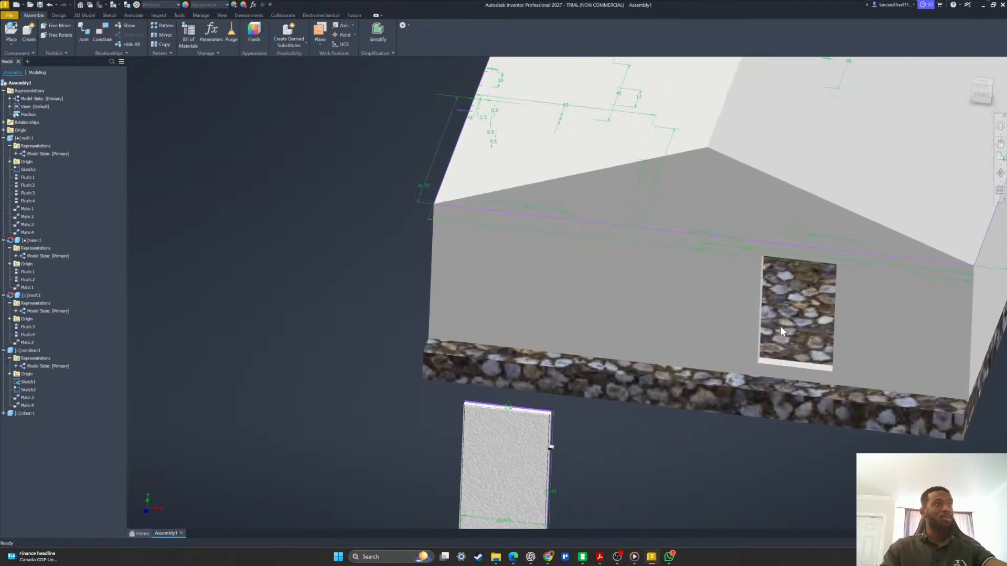
pyautogui.scroll(-5, 798, 310)
pyautogui.keyDown('shift'); pyautogui.moveTo(766, 287); pyautogui.dragTo(664, 430, button='middle'); pyautogui.keyUp('shift')
pyautogui.scroll(4, 680, 281)
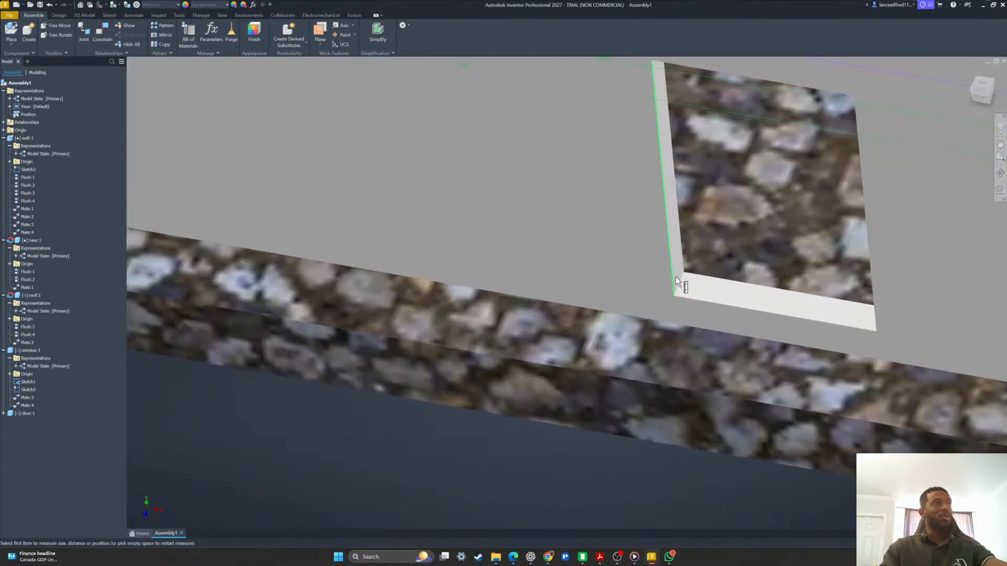
pyautogui.moveTo(962, 18); pyautogui.dragTo(533, 354)
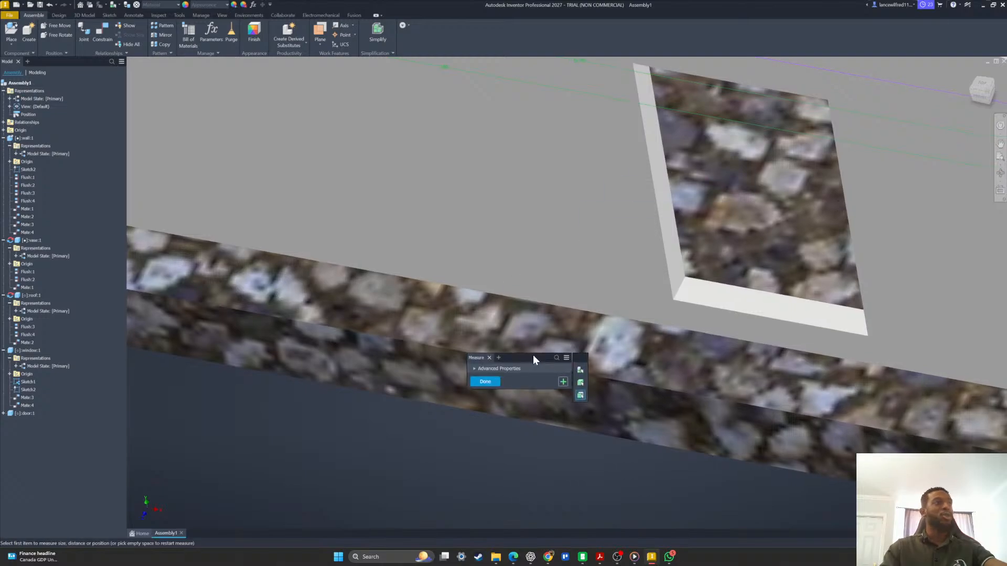
pyautogui.press('Escape')
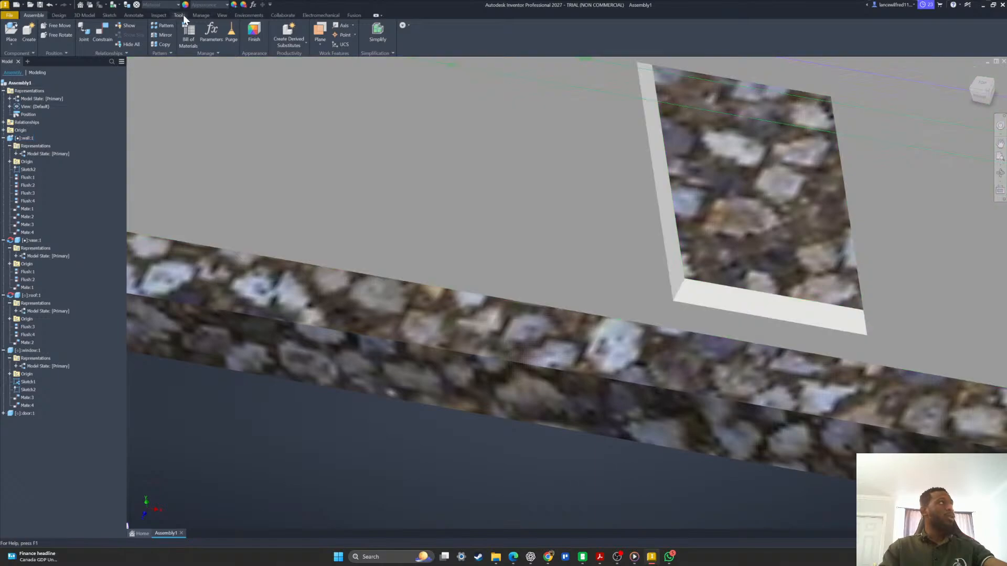
# Measure the distance between the side faces of the door opening.
pyautogui.click(181, 14)
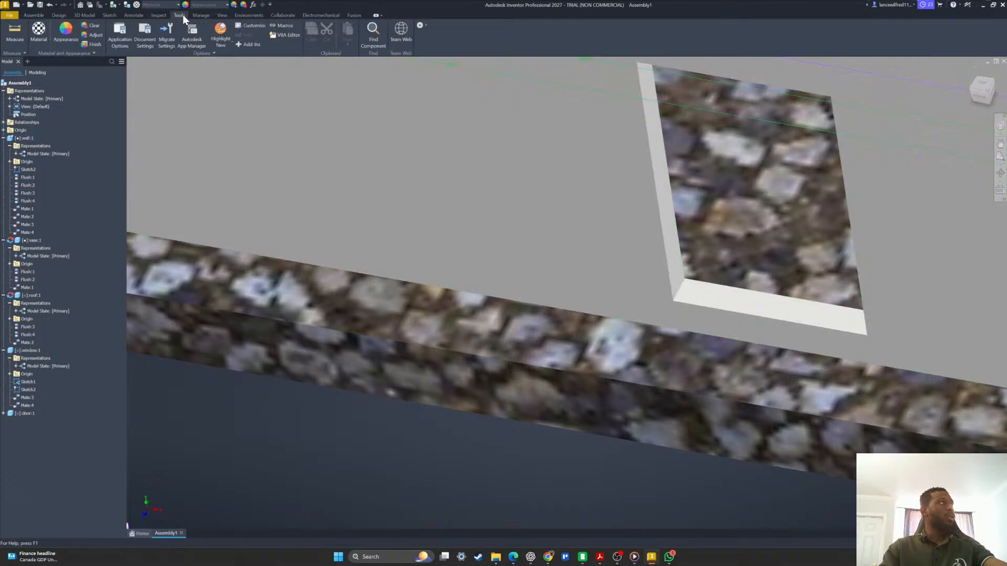
pyautogui.click(18, 30)
pyautogui.keyDown('shift'); pyautogui.moveTo(793, 188); pyautogui.dragTo(755, 204, button='middle'); pyautogui.keyUp('shift')
pyautogui.click(648, 262)
pyautogui.keyDown('shift'); pyautogui.moveTo(740, 297); pyautogui.dragTo(695, 276, button='middle'); pyautogui.keyUp('shift')
pyautogui.click(801, 276)
pyautogui.press('Escape')
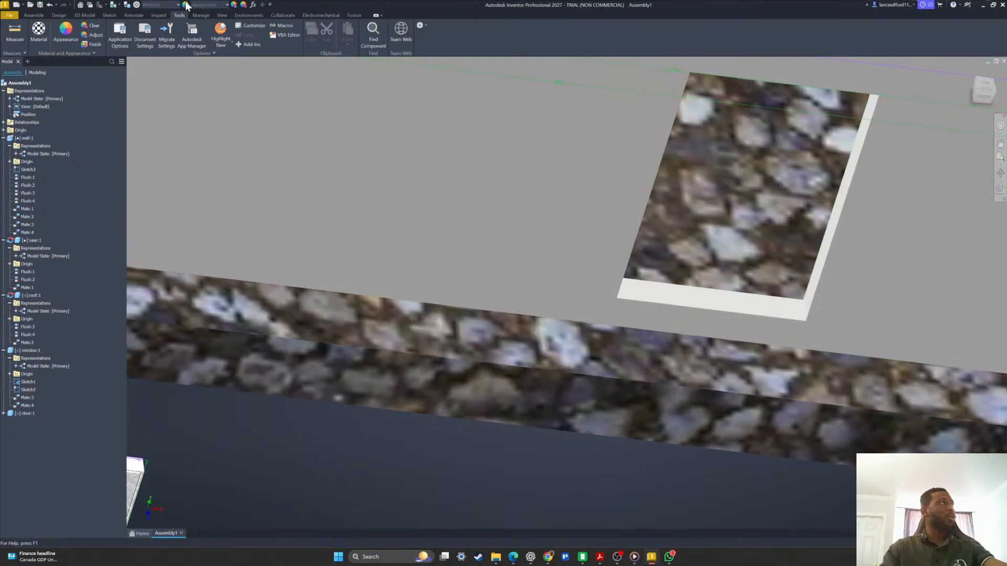
# Set the assembly document's length unit to millimeter.
pyautogui.click(50, 5)
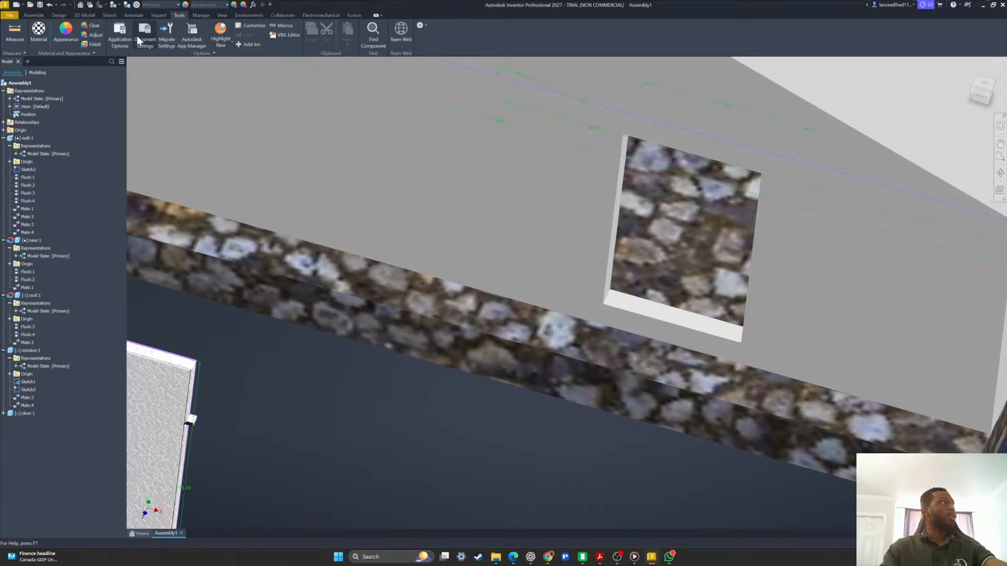
pyautogui.click(140, 35)
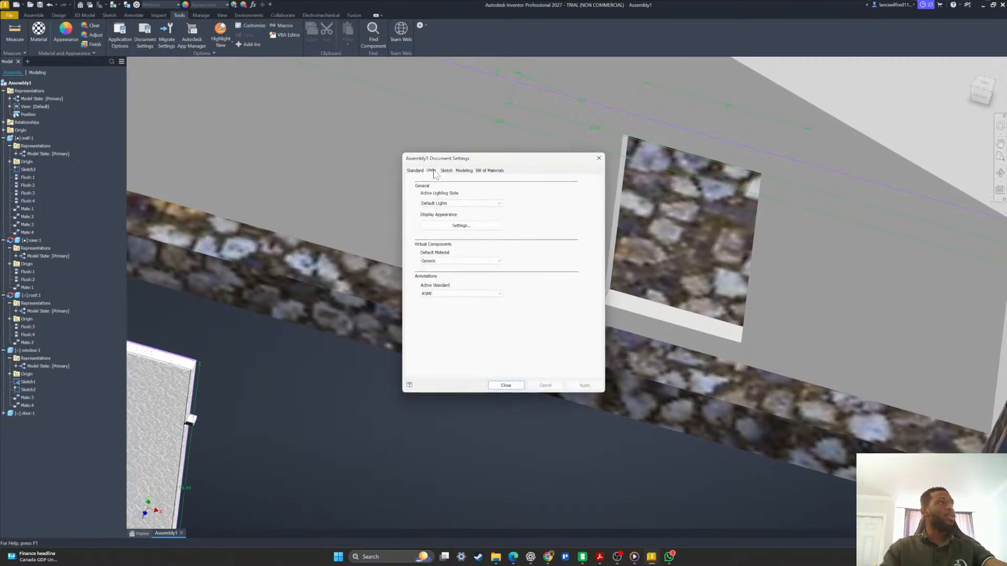
pyautogui.click(431, 171)
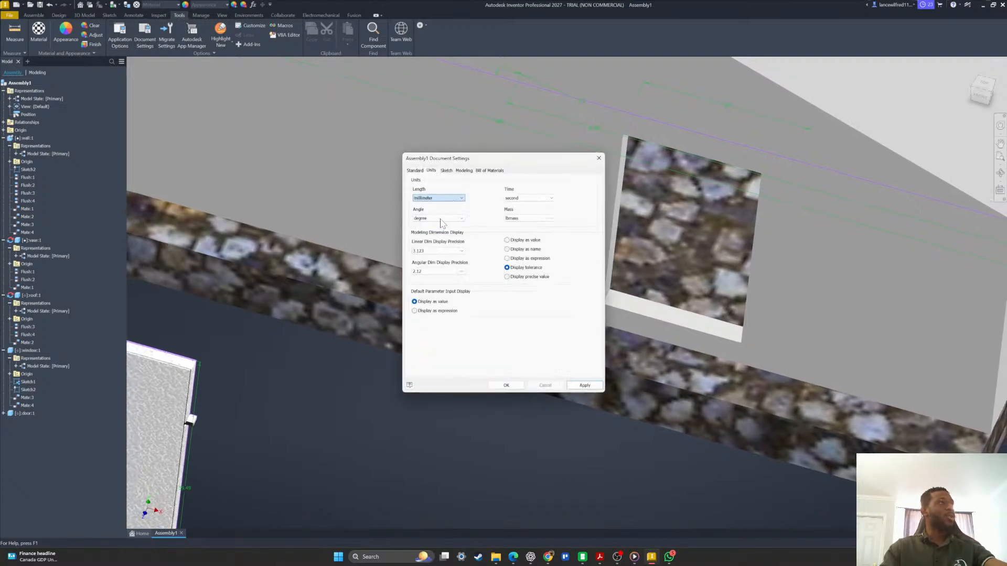
pyautogui.click(505, 386)
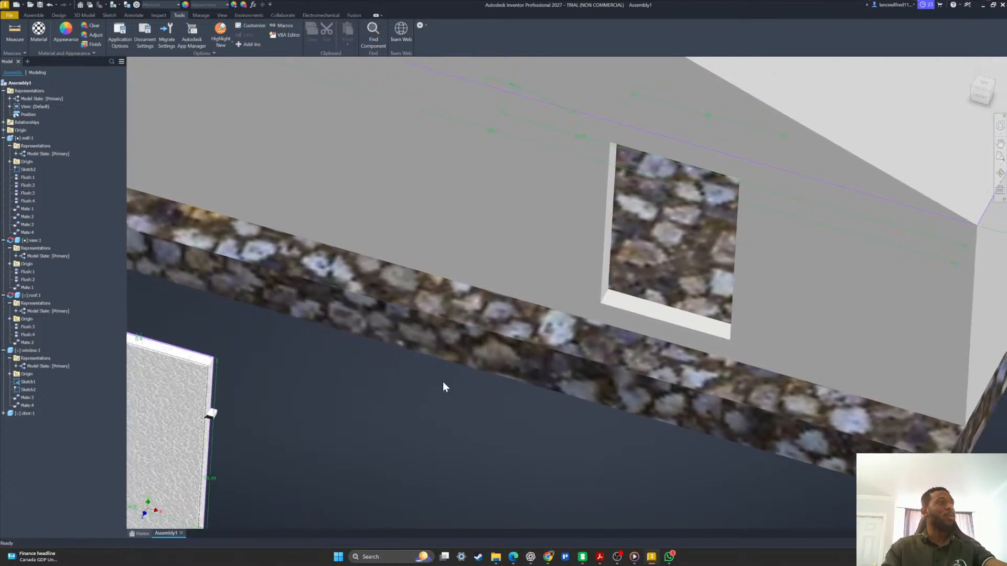
# Measure the door opening's width and height between its opposite inner faces.
pyautogui.press('m')
pyautogui.click(609, 283)
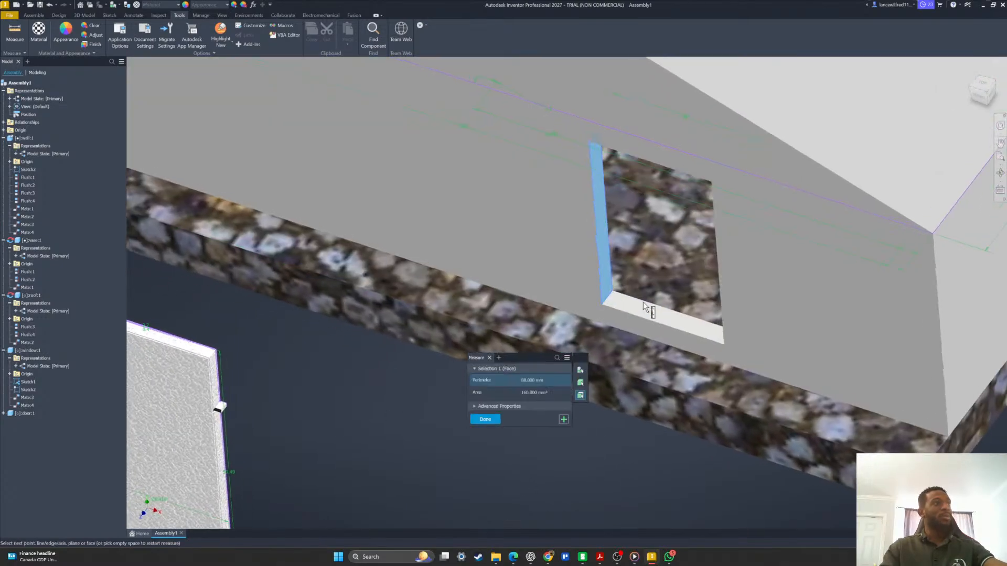
pyautogui.click(690, 312)
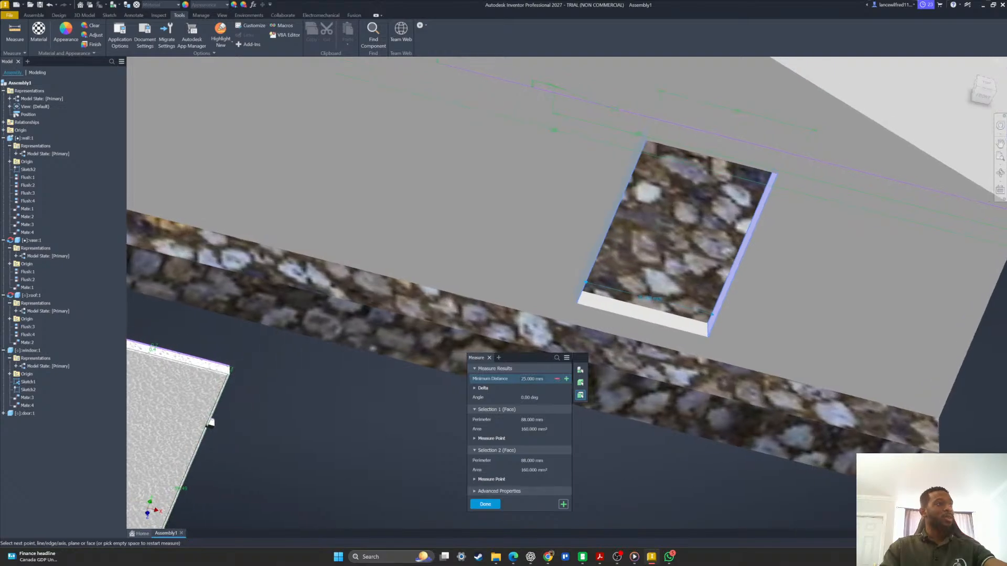
pyautogui.click(632, 315)
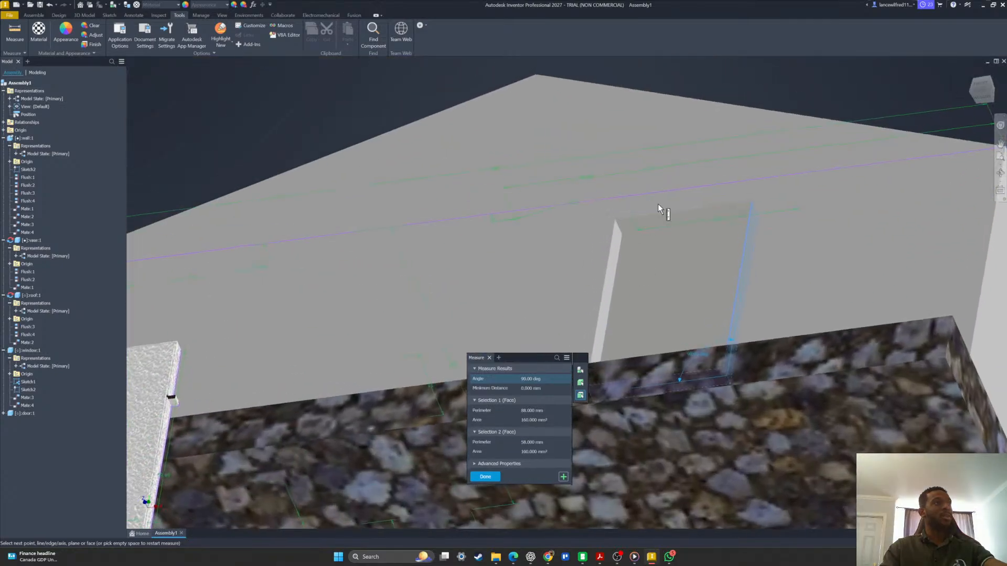
pyautogui.click(664, 217)
pyautogui.keyDown('shift'); pyautogui.moveTo(664, 217); pyautogui.dragTo(643, 285, button='middle'); pyautogui.keyUp('shift')
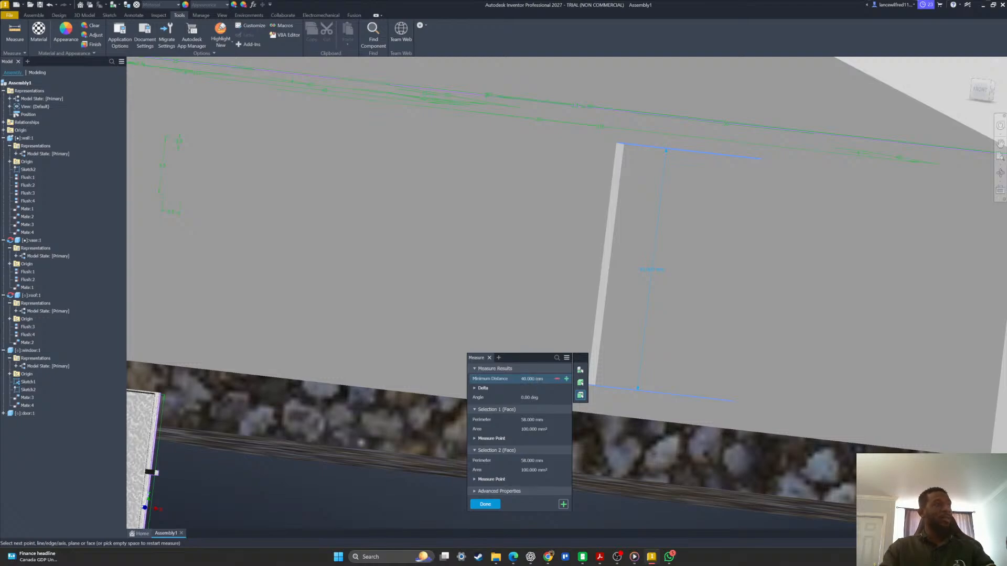
pyautogui.doubleClick(531, 379)
pyautogui.press('Escape')
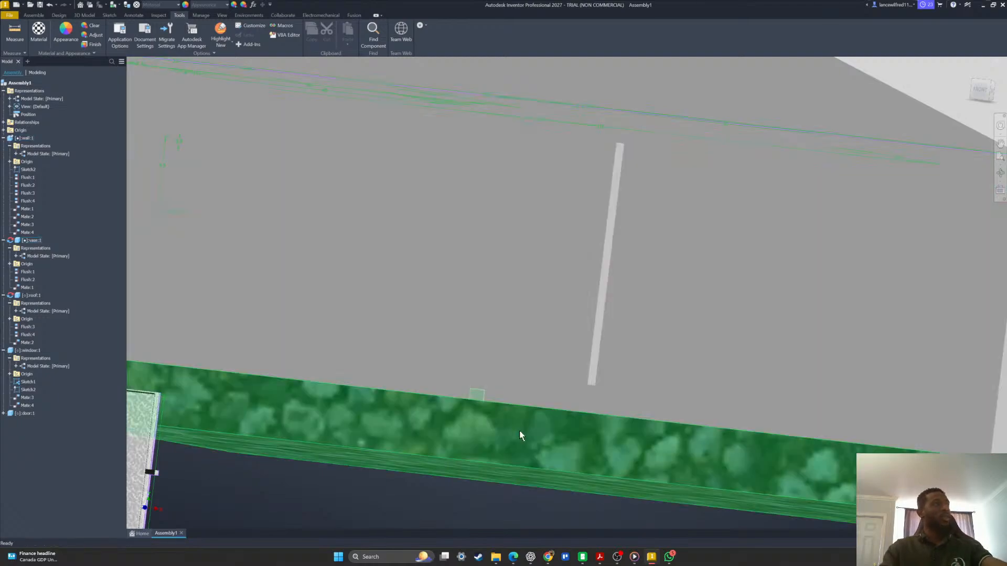
# Edit the door part in place, reposition its width dimension above the door, and set the width to 25 mm.
pyautogui.scroll(-5, 519, 430)
pyautogui.keyDown('shift'); pyautogui.moveTo(483, 442); pyautogui.dragTo(388, 444, button='middle'); pyautogui.keyUp('shift')
pyautogui.doubleClick(388, 444)
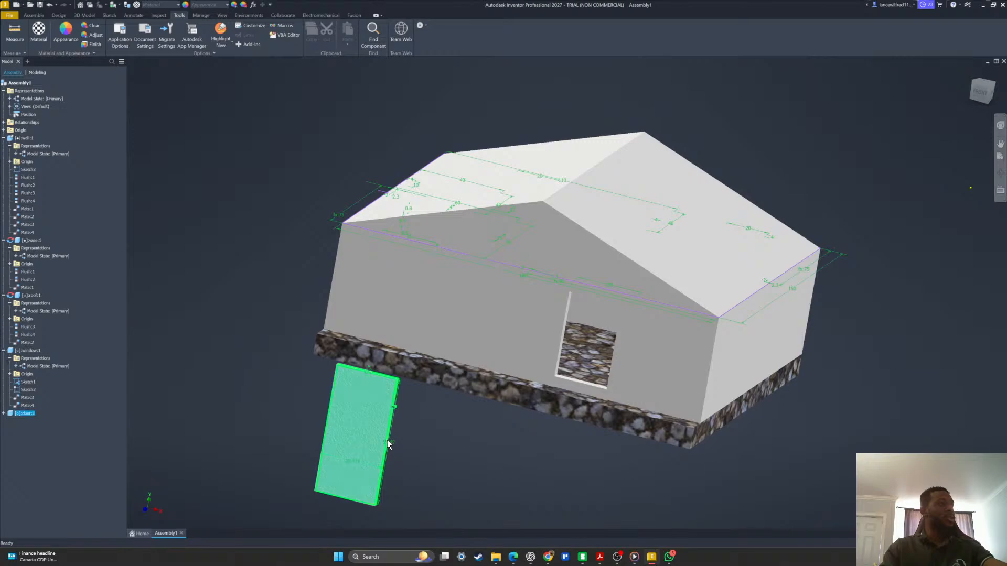
pyautogui.scroll(5, 369, 460)
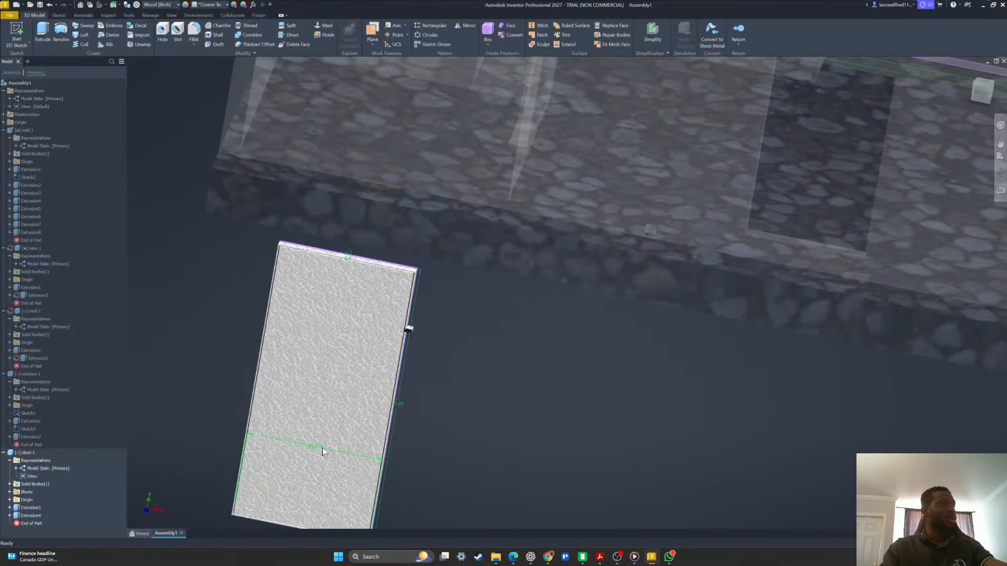
pyautogui.moveTo(322, 447); pyautogui.dragTo(358, 332)
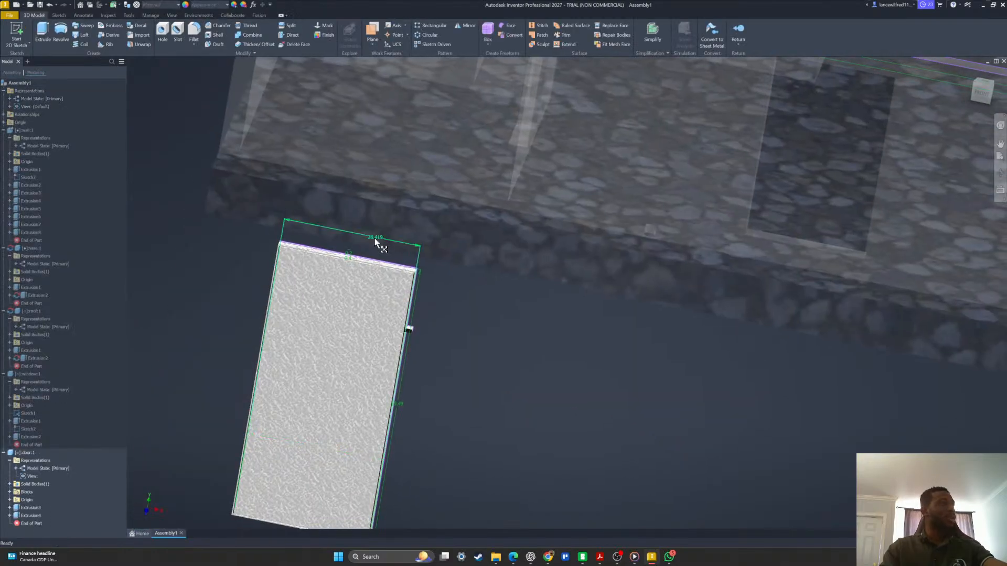
pyautogui.write('25')
pyautogui.press('Return')
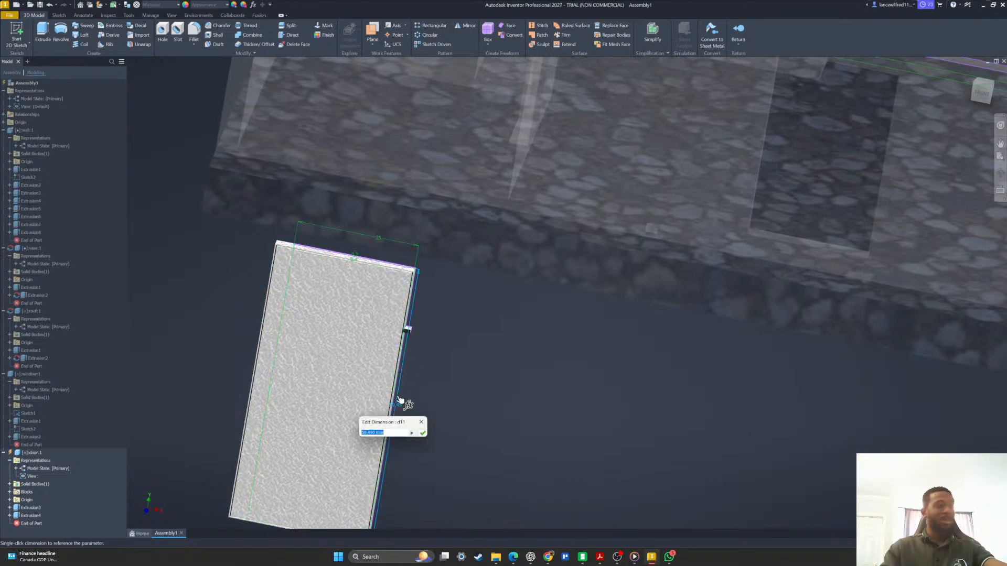
# Finish editing the door's height, return to the assembly, and move the door closer to the door opening.
pyautogui.keyDown('shift'); pyautogui.moveTo(373, 272); pyautogui.dragTo(455, 285, button='middle'); pyautogui.keyUp('shift')
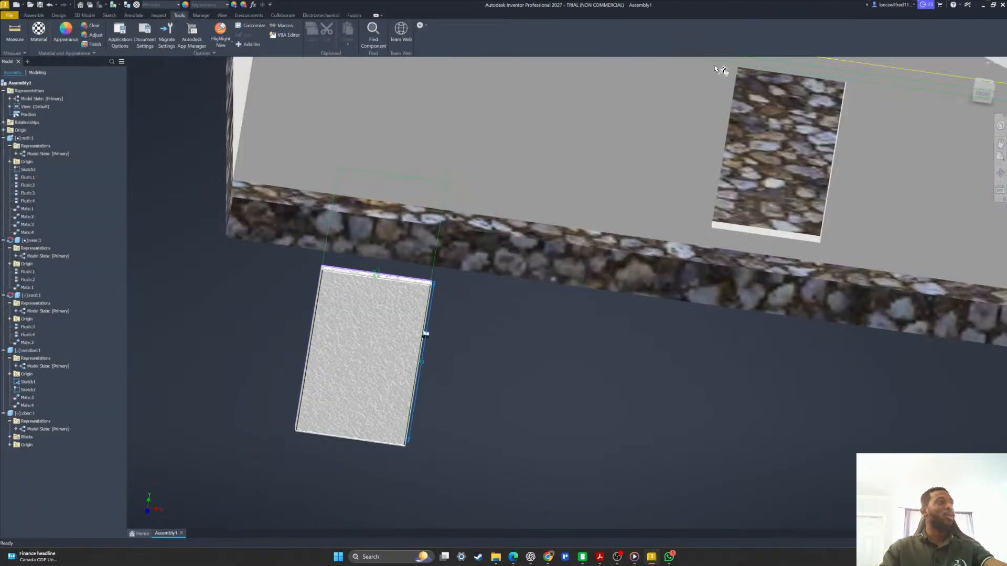
pyautogui.keyDown('shift'); pyautogui.moveTo(414, 346); pyautogui.dragTo(370, 383, button='middle'); pyautogui.keyUp('shift')
pyautogui.click(426, 366)
pyautogui.keyDown('shift'); pyautogui.moveTo(426, 366); pyautogui.dragTo(452, 357, button='middle'); pyautogui.keyUp('shift')
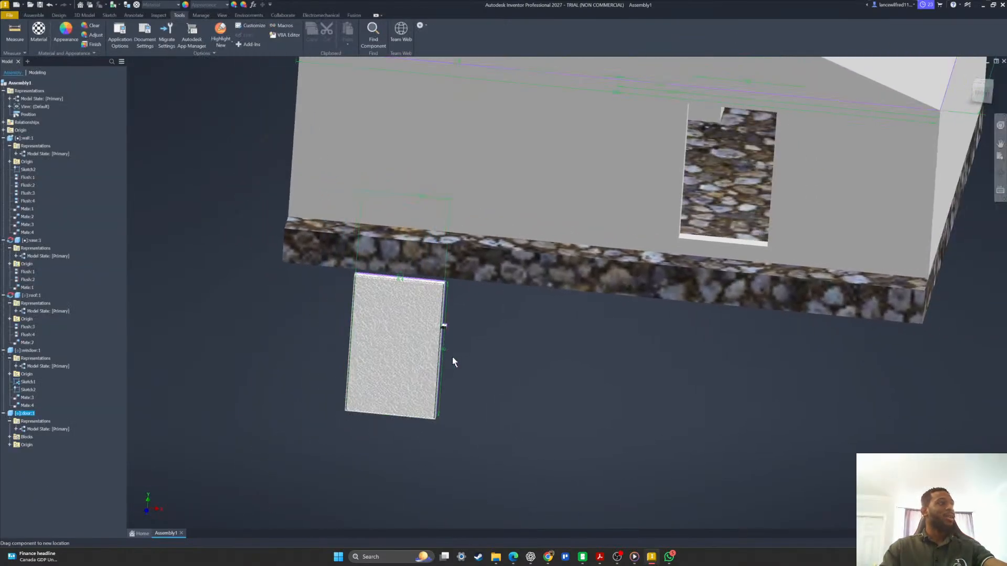
pyautogui.moveTo(442, 362); pyautogui.dragTo(629, 387)
pyautogui.keyDown('shift'); pyautogui.moveTo(629, 387); pyautogui.dragTo(745, 405, button='middle'); pyautogui.keyUp('shift')
pyautogui.click(738, 402)
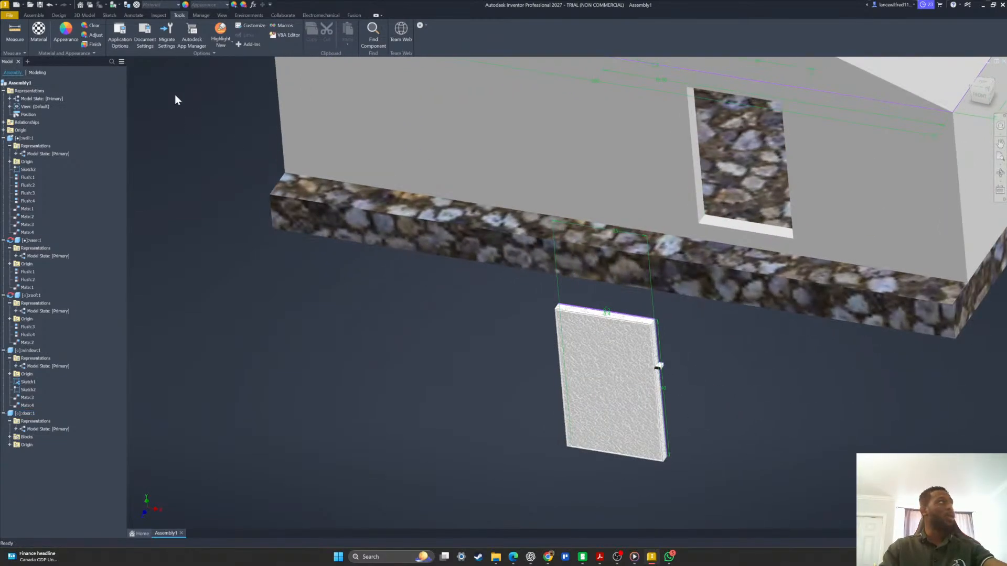
pyautogui.click(75, 16)
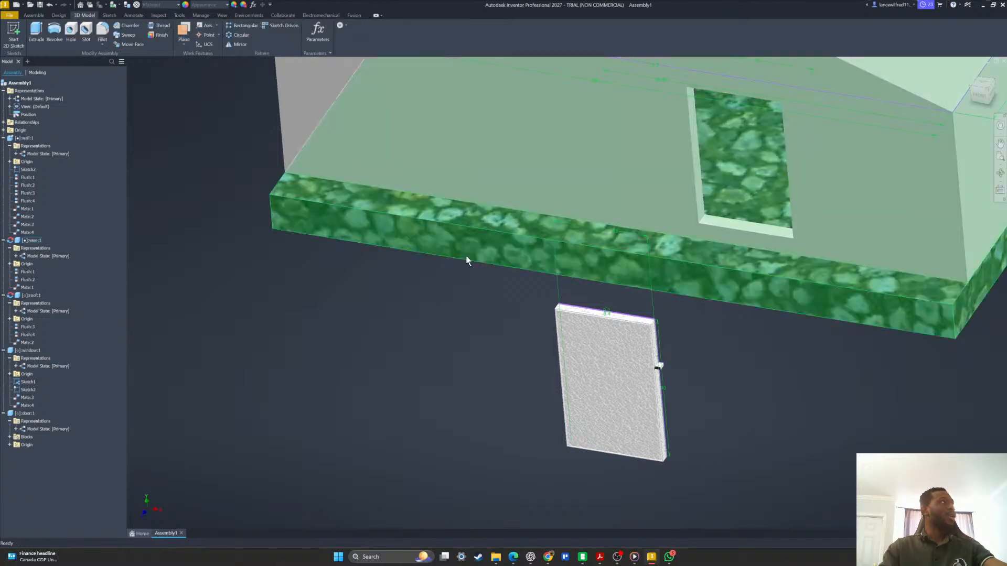
pyautogui.click(32, 16)
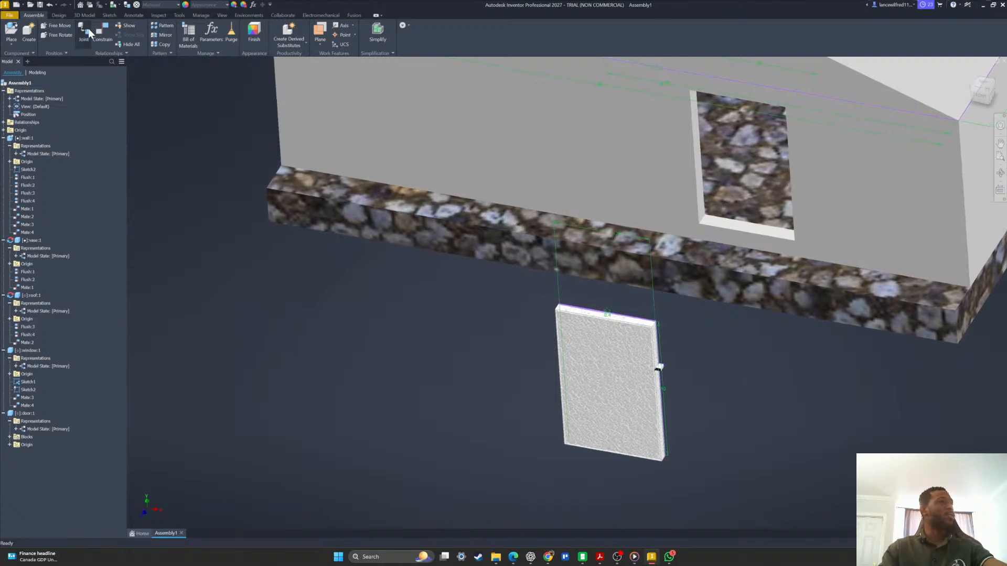
# Edit the door in place to set its width to 24.5 mm, adjust its height, and return to the assembly.
pyautogui.keyDown('shift'); pyautogui.moveTo(549, 202); pyautogui.dragTo(639, 268, button='middle'); pyautogui.keyUp('shift')
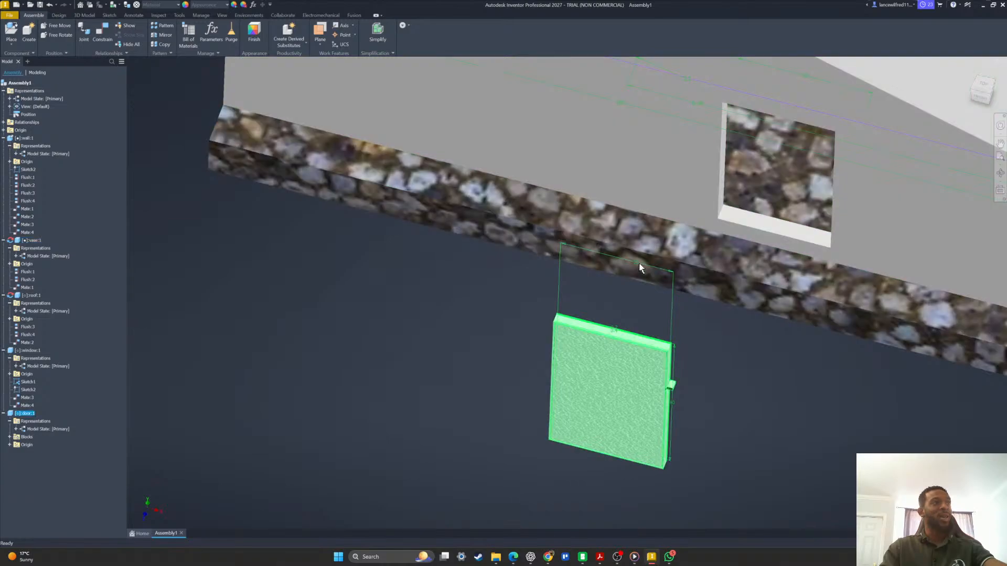
pyautogui.doubleClick(639, 268)
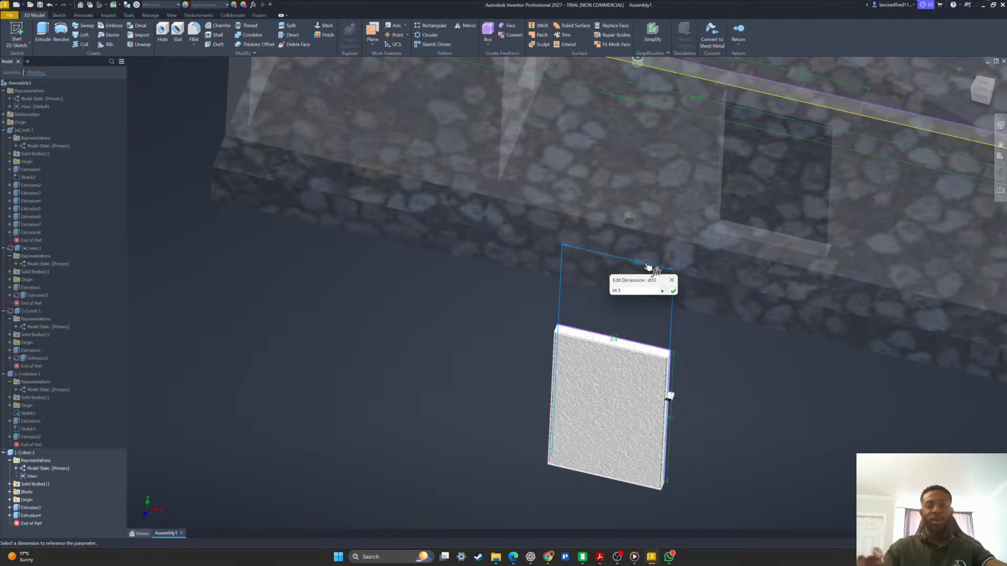
pyautogui.press('Return')
pyautogui.click(674, 418)
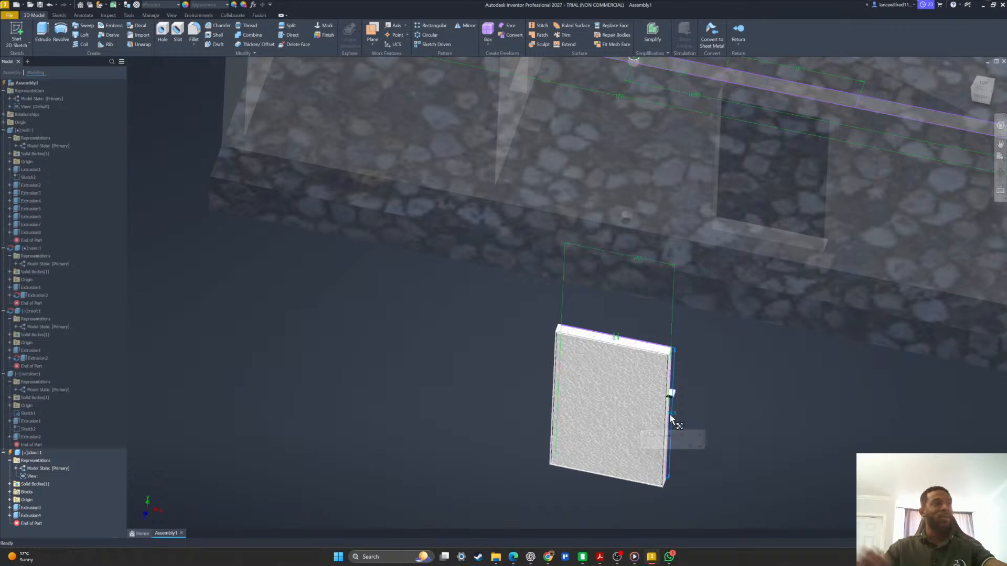
pyautogui.keyDown('shift'); pyautogui.moveTo(742, 379); pyautogui.dragTo(754, 377, button='middle'); pyautogui.keyUp('shift')
pyautogui.click(747, 32)
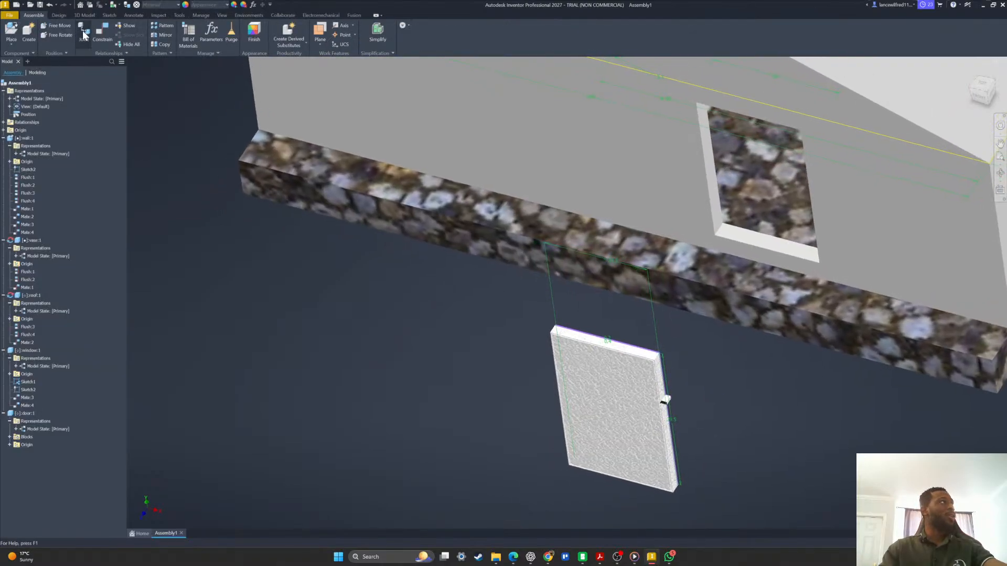
# Mate the door's top face to the upper inner face of the door opening with zero offset.
pyautogui.click(107, 32)
pyautogui.keyDown('shift'); pyautogui.moveTo(194, 146); pyautogui.dragTo(273, 197, button='middle'); pyautogui.keyUp('shift')
pyautogui.scroll(-6, 577, 327)
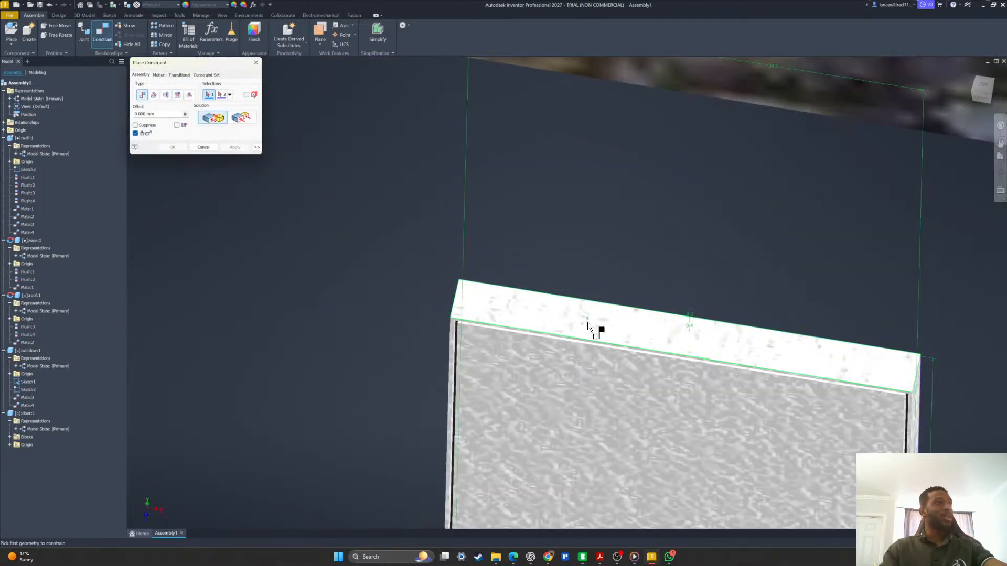
pyautogui.click(589, 319)
pyautogui.scroll(7, 590, 325)
pyautogui.keyDown('shift'); pyautogui.moveTo(603, 299); pyautogui.dragTo(697, 250); pyautogui.keyUp('shift')
pyautogui.keyDown('shift'); pyautogui.moveTo(698, 249); pyautogui.dragTo(711, 198, button='middle'); pyautogui.keyUp('shift')
pyautogui.scroll(-6, 729, 231)
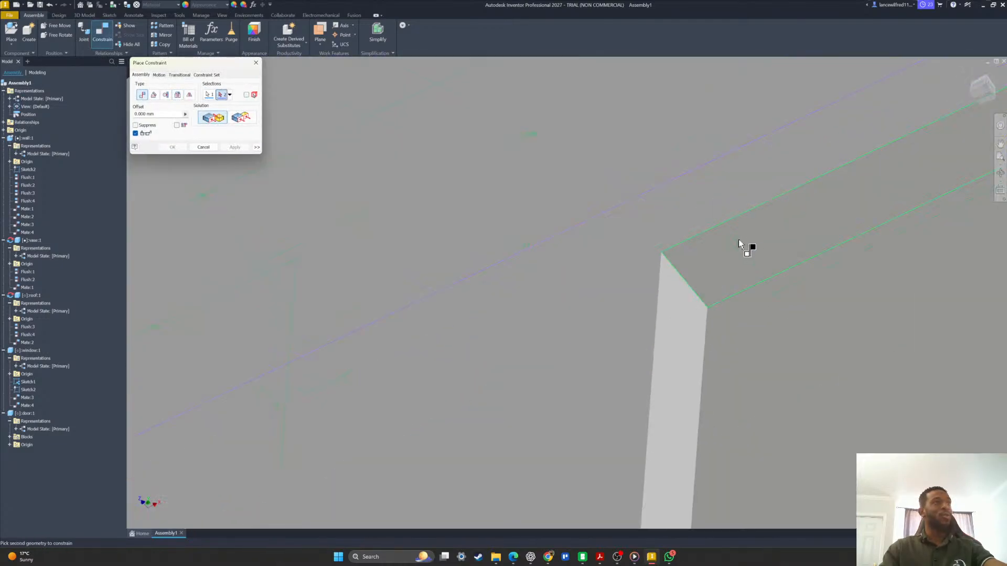
pyautogui.click(750, 243)
pyautogui.scroll(6, 750, 244)
pyautogui.keyDown('shift'); pyautogui.moveTo(750, 244); pyautogui.dragTo(635, 309, button='middle'); pyautogui.keyUp('shift')
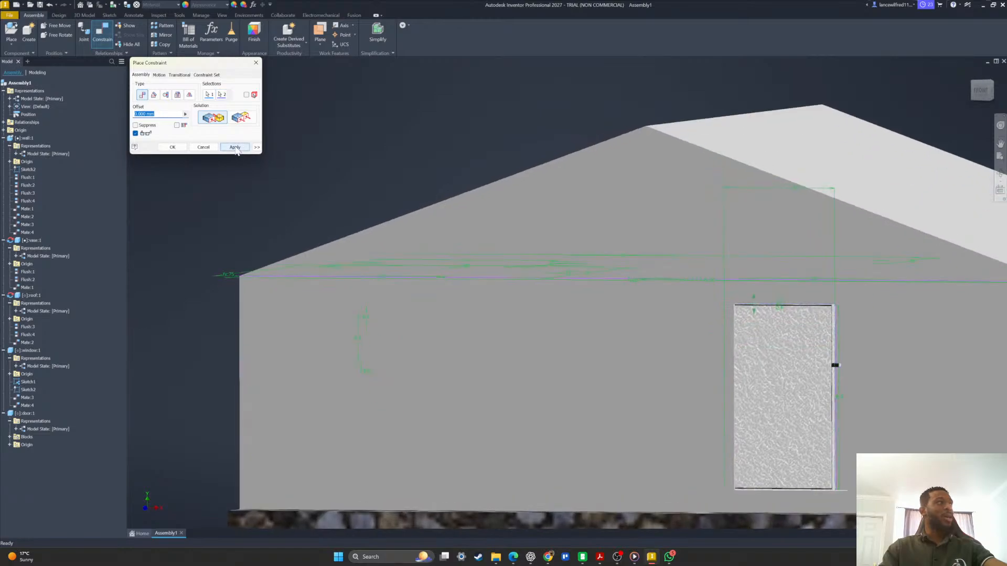
pyautogui.click(235, 147)
# Mate the door's handle-side edge face to the adjacent inner side face of the door opening with zero offset.
pyautogui.keyDown('shift'); pyautogui.moveTo(729, 315); pyautogui.dragTo(748, 359, button='middle'); pyautogui.keyUp('shift')
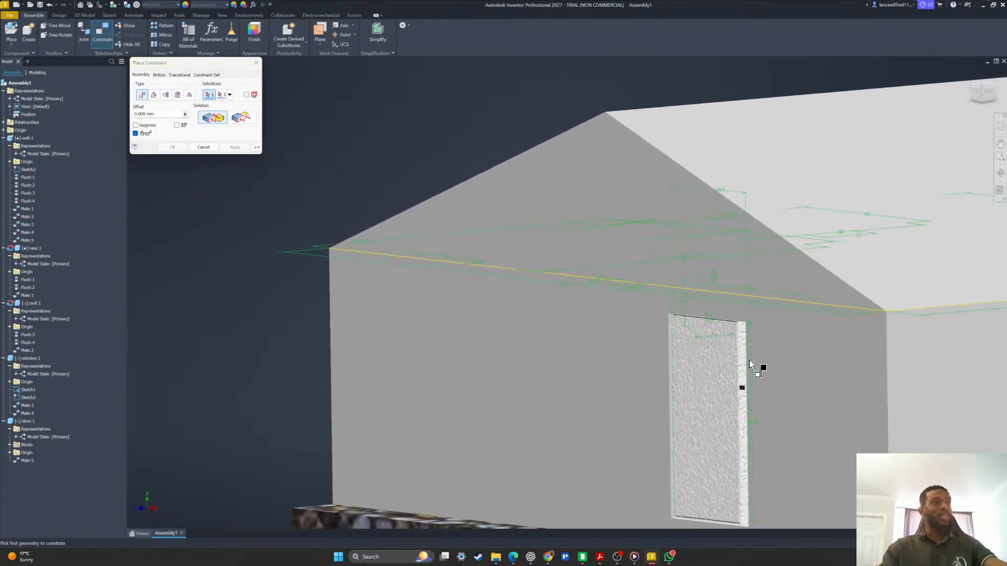
pyautogui.scroll(-3, 741, 381)
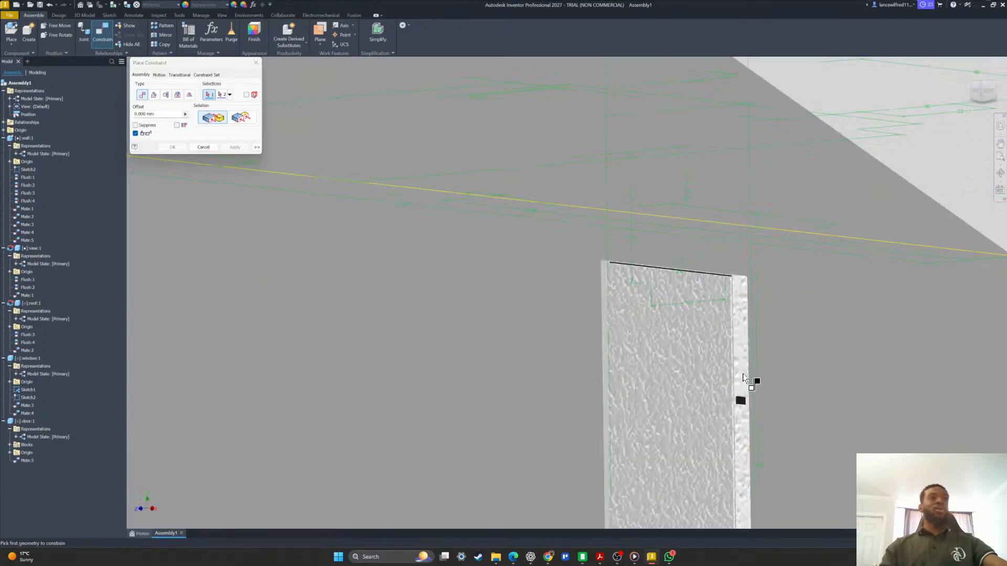
pyautogui.scroll(-2, 732, 337)
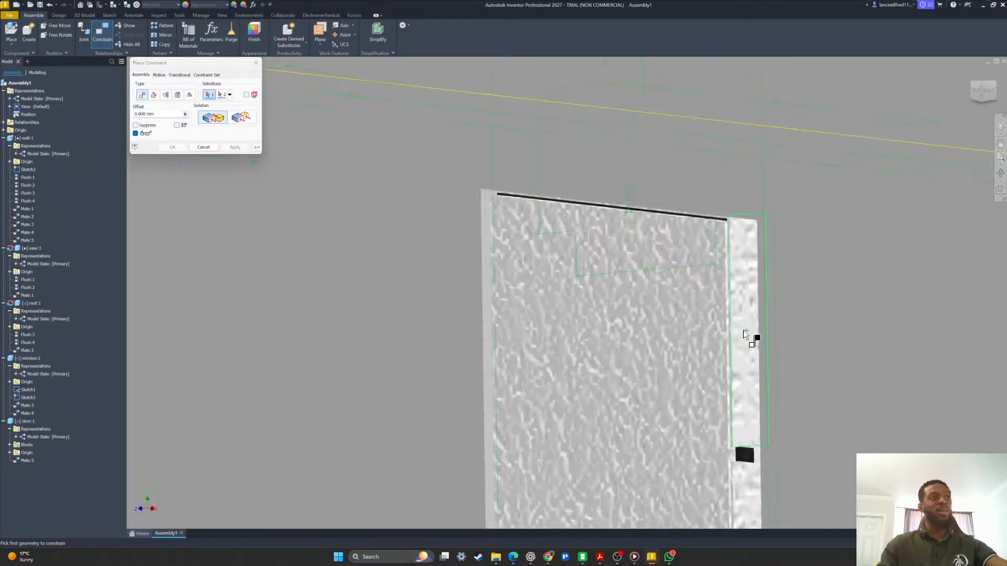
pyautogui.click(744, 323)
pyautogui.scroll(3, 743, 325)
pyautogui.keyDown('shift'); pyautogui.moveTo(744, 325); pyautogui.dragTo(525, 367, button='middle'); pyautogui.keyUp('shift')
pyautogui.click(803, 374)
pyautogui.scroll(2, 525, 367)
pyautogui.click(232, 145)
pyautogui.scroll(3, 367, 225)
pyautogui.keyDown('shift'); pyautogui.moveTo(367, 225); pyautogui.dragTo(265, 160, button='middle'); pyautogui.keyUp('shift')
pyautogui.scroll(2, 521, 314)
pyautogui.keyDown('shift'); pyautogui.moveTo(520, 315); pyautogui.dragTo(572, 367, button='middle'); pyautogui.keyUp('shift')
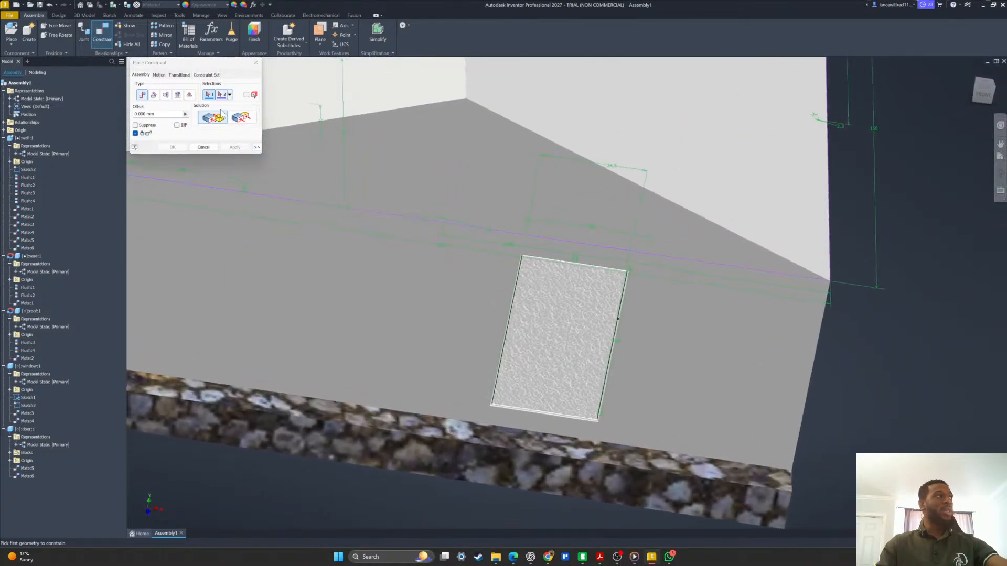
pyautogui.click(209, 149)
# Place one instance of the window part in front of the back wall with the two openings.
pyautogui.scroll(2, 566, 308)
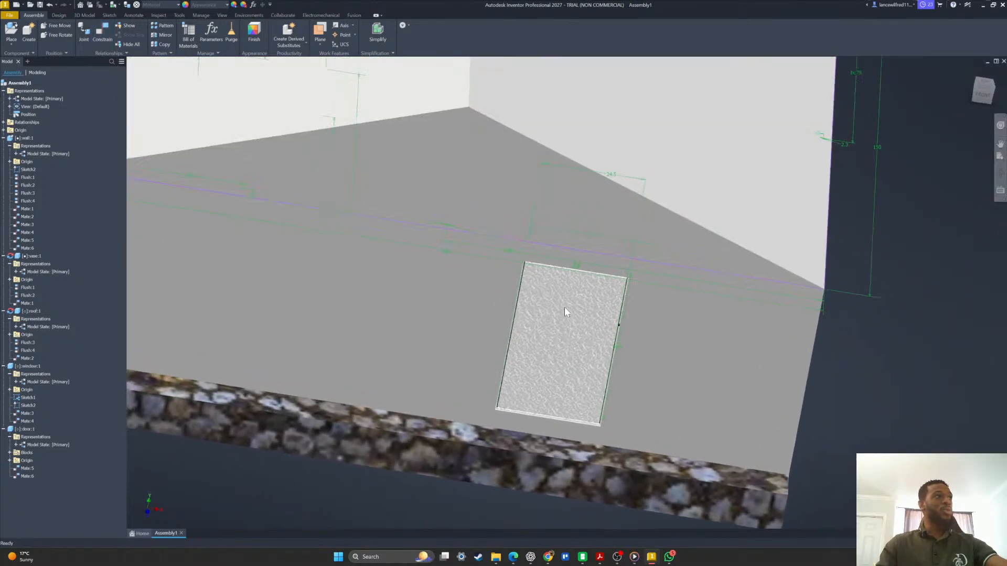
pyautogui.keyDown('shift'); pyautogui.moveTo(564, 308); pyautogui.dragTo(486, 313, button='middle'); pyautogui.keyUp('shift')
pyautogui.scroll(2, 507, 312)
pyautogui.scroll(-3, 744, 373)
pyautogui.keyDown('shift'); pyautogui.moveTo(745, 372); pyautogui.dragTo(650, 374, button='middle'); pyautogui.keyUp('shift')
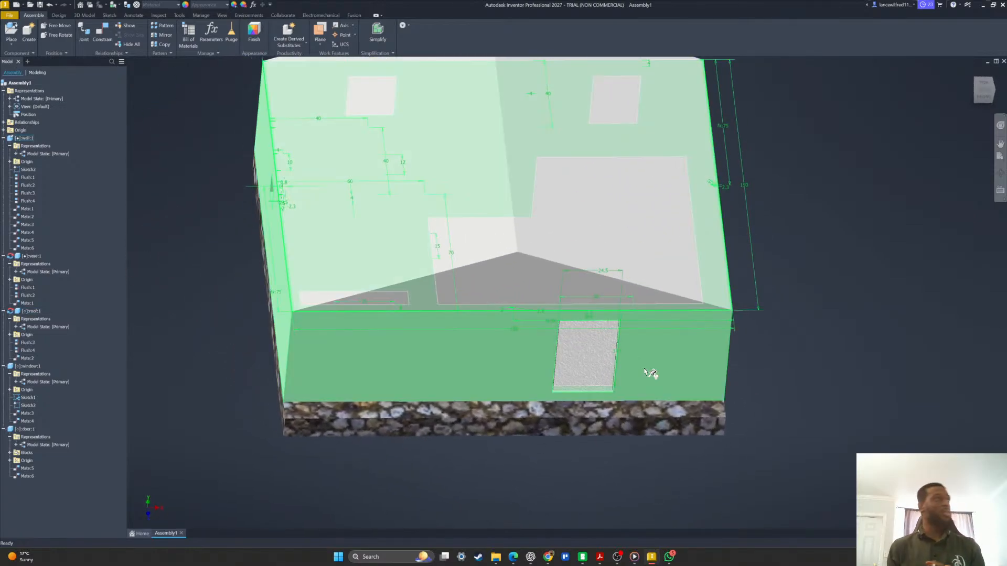
pyautogui.keyDown('shift'); pyautogui.moveTo(658, 386); pyautogui.dragTo(221, 166, button='middle'); pyautogui.keyUp('shift')
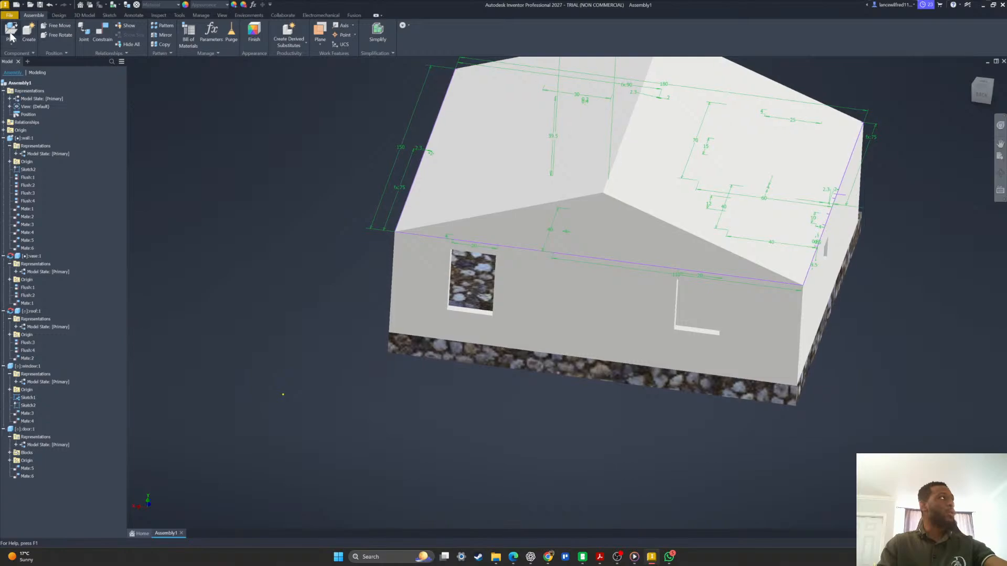
pyautogui.click(10, 35)
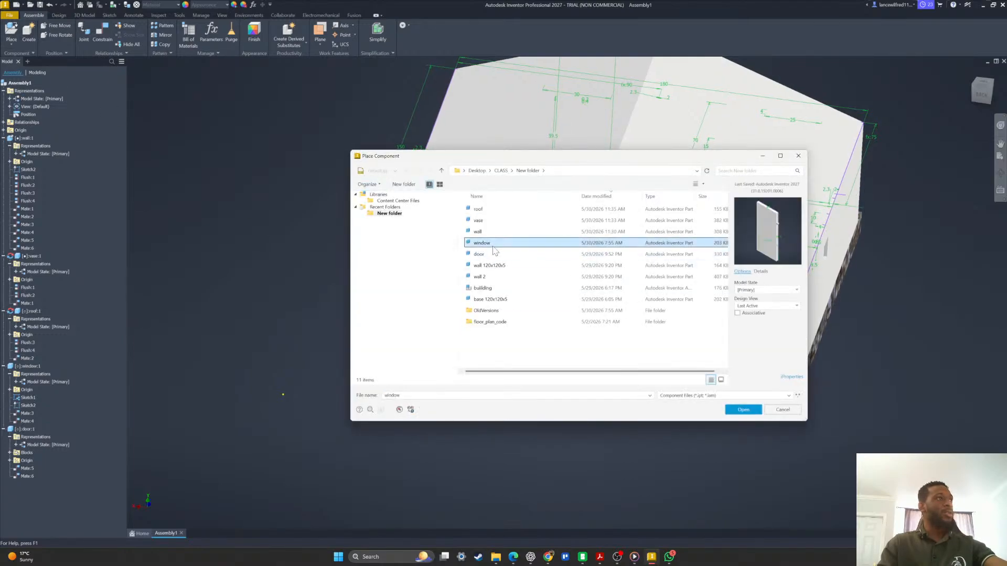
pyautogui.click(742, 409)
pyautogui.scroll(-2, 388, 380)
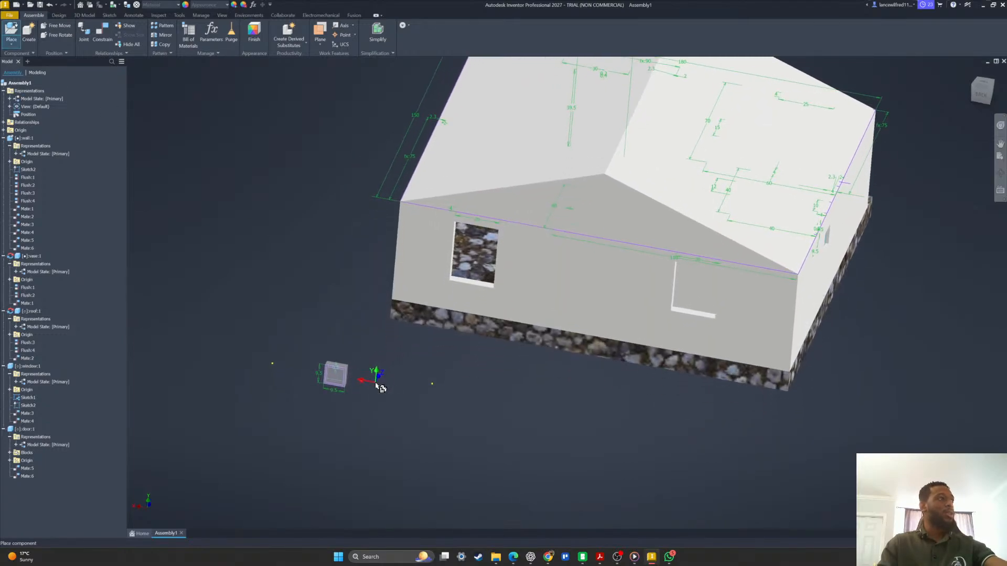
pyautogui.press('Escape')
# Assign the material PVC, Unplasticized to the roof.
pyautogui.keyDown('shift'); pyautogui.moveTo(487, 160); pyautogui.dragTo(486, 217, button='middle'); pyautogui.keyUp('shift')
pyautogui.click(498, 181)
pyautogui.click(486, 217)
pyautogui.click(173, 5)
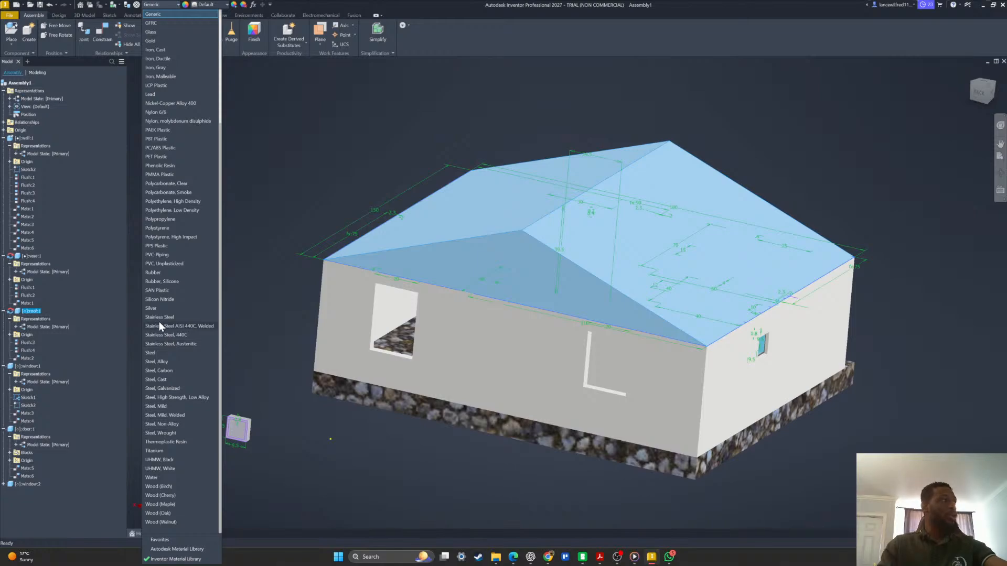
pyautogui.click(160, 263)
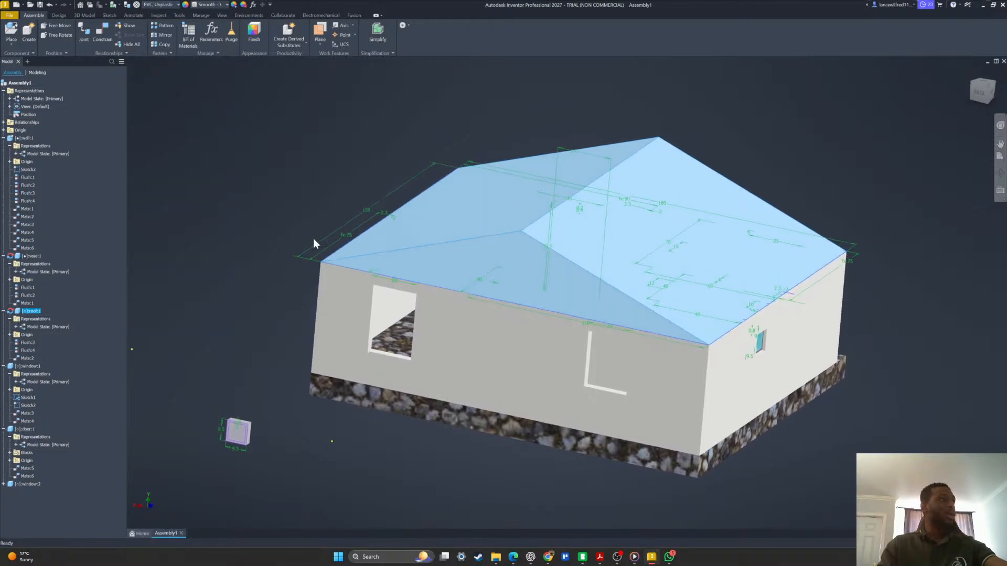
# Change the roof's appearance to Sky Blue Dark.
pyautogui.click(411, 251)
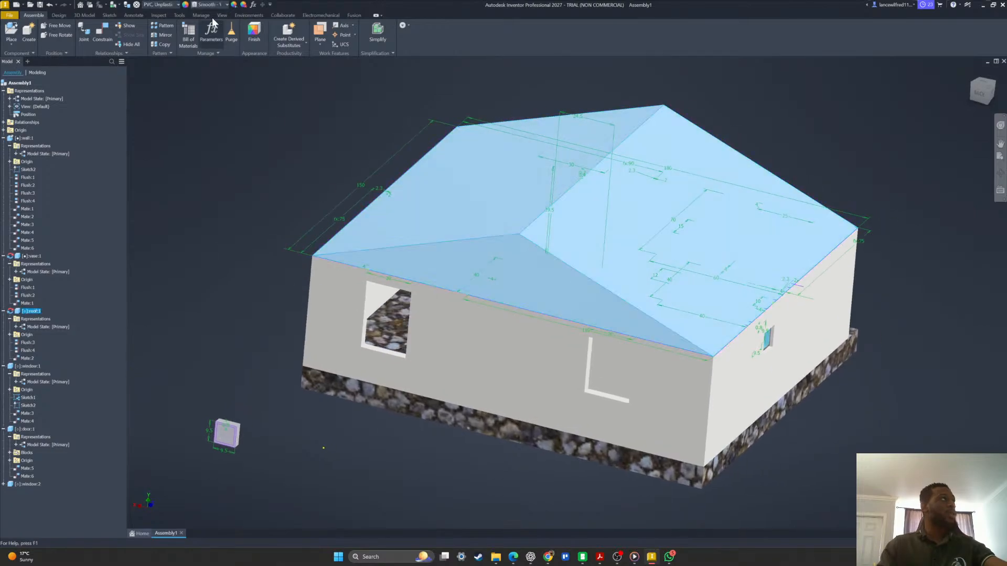
pyautogui.click(226, 5)
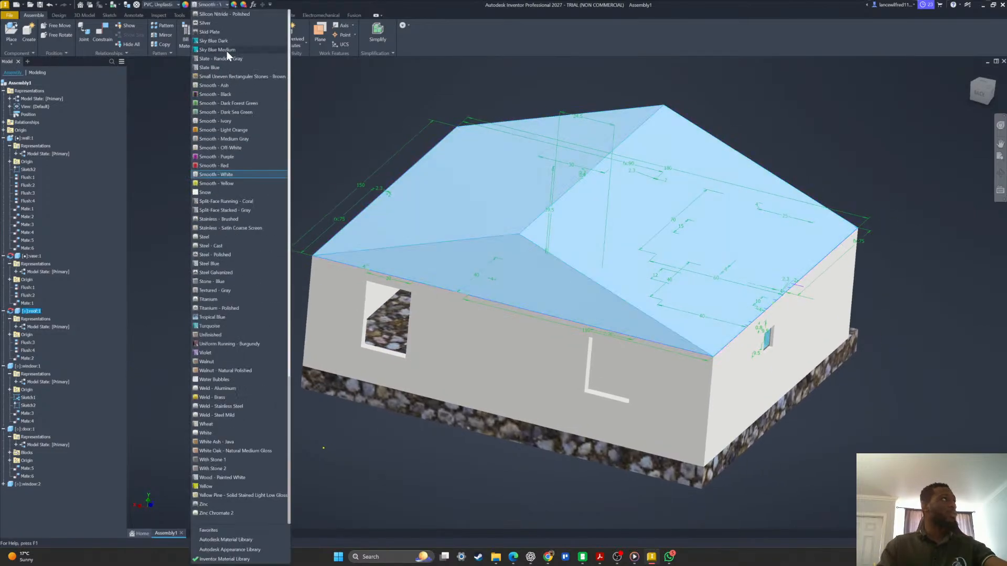
pyautogui.click(215, 40)
# Measure the height of the back wall's opening near the corner, between its lower and upper inner faces.
pyautogui.keyDown('shift'); pyautogui.moveTo(236, 131); pyautogui.dragTo(395, 345, button='middle'); pyautogui.keyUp('shift')
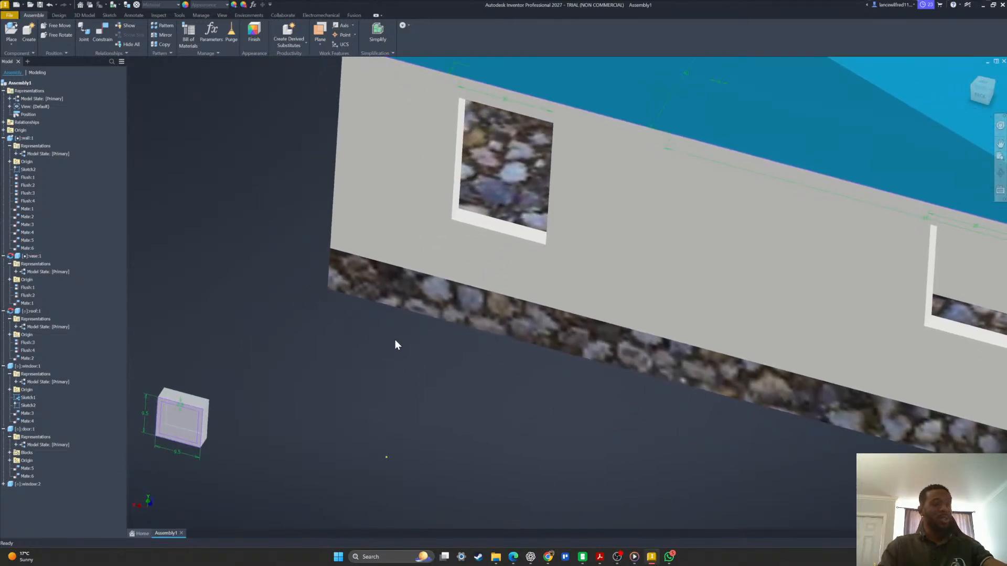
pyautogui.press('m')
pyautogui.scroll(-5, 478, 221)
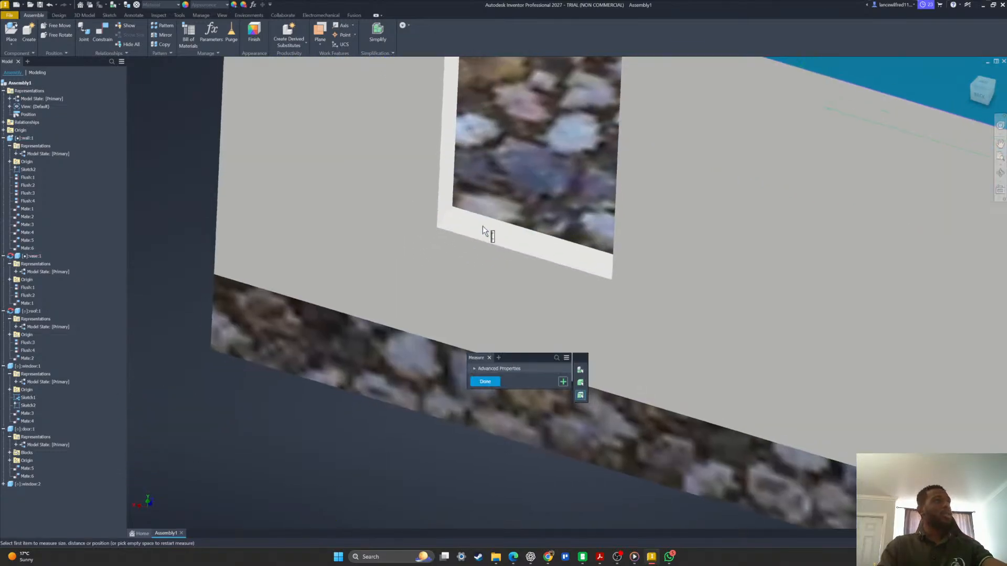
pyautogui.click(483, 230)
pyautogui.scroll(5, 472, 221)
pyautogui.keyDown('shift'); pyautogui.moveTo(462, 211); pyautogui.dragTo(561, 260, button='middle'); pyautogui.keyUp('shift')
pyautogui.click(520, 208)
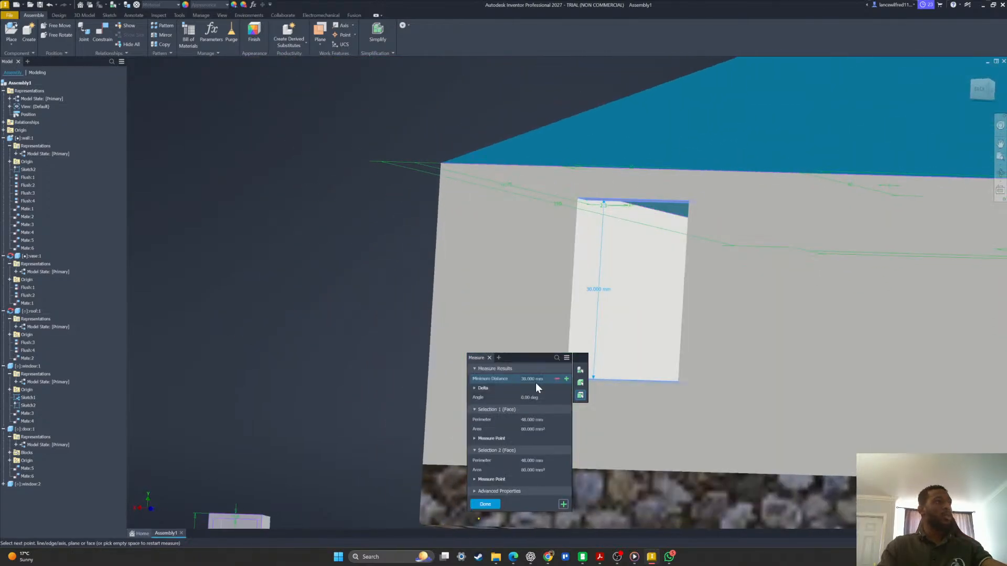
pyautogui.click(490, 358)
# Place another window instance rotated 90° about Y near the back wall's corner opening, and remove the earlier loose window.
pyautogui.keyDown('shift'); pyautogui.moveTo(449, 246); pyautogui.dragTo(320, 299, button='middle'); pyautogui.keyUp('shift')
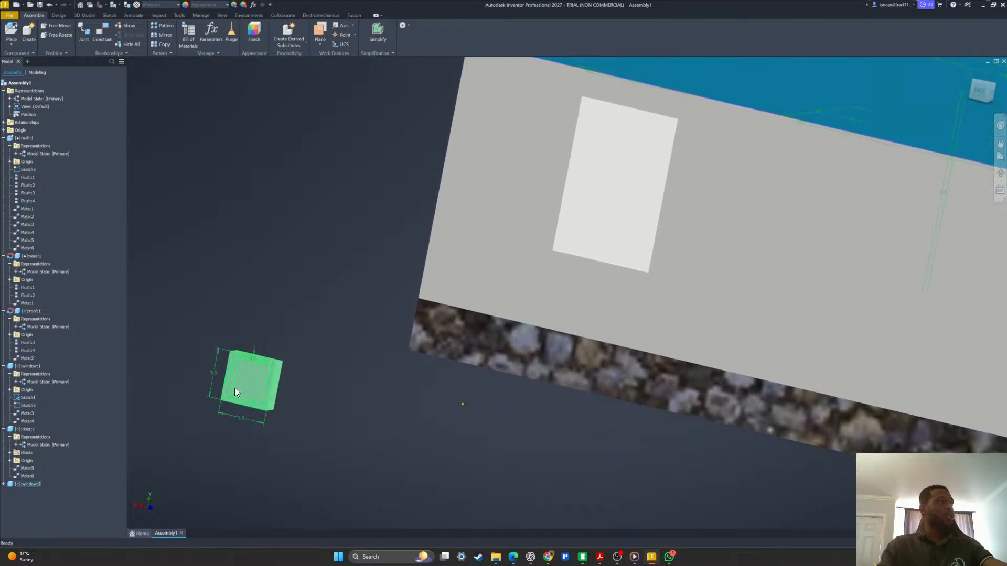
pyautogui.click(15, 34)
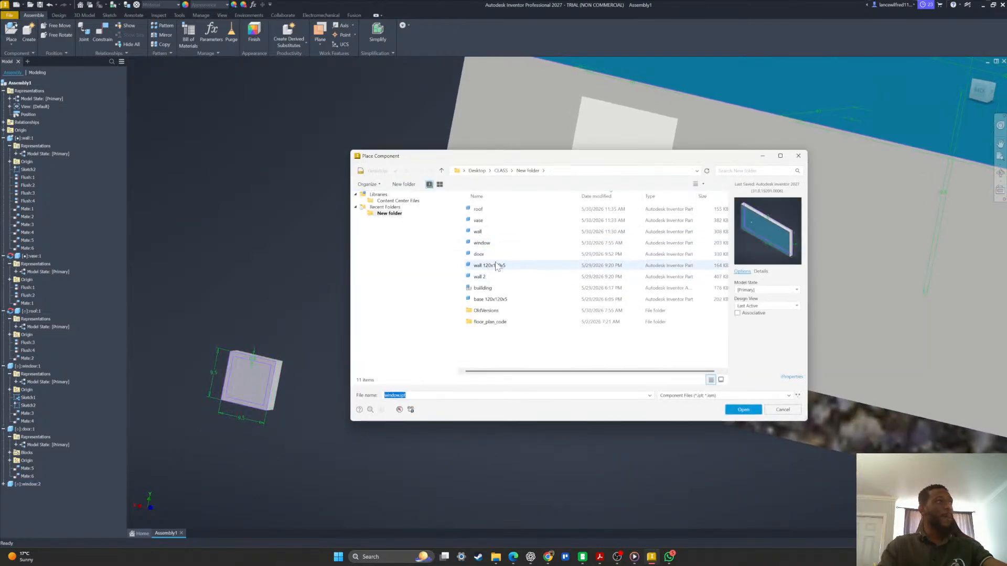
pyautogui.click(737, 412)
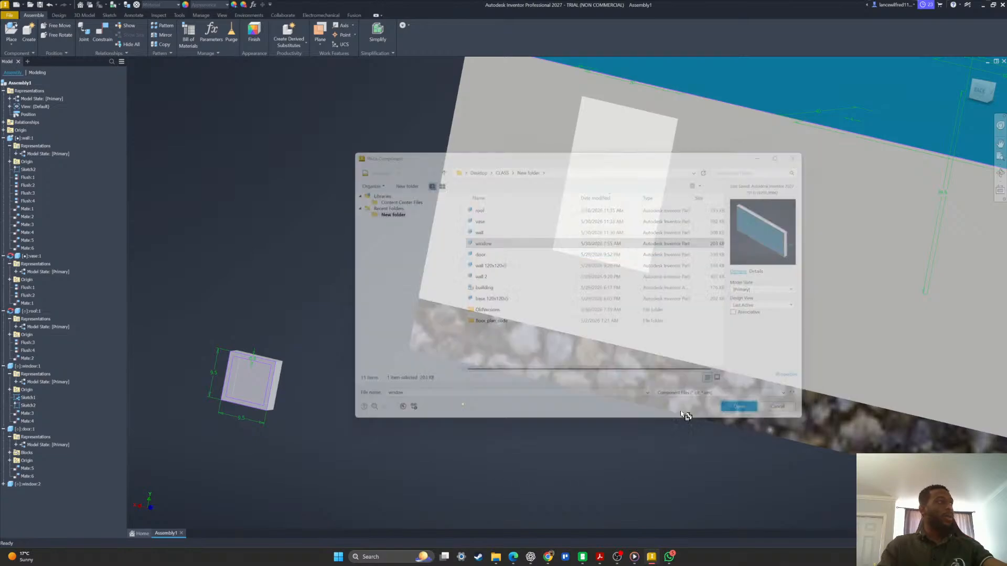
pyautogui.click(491, 420)
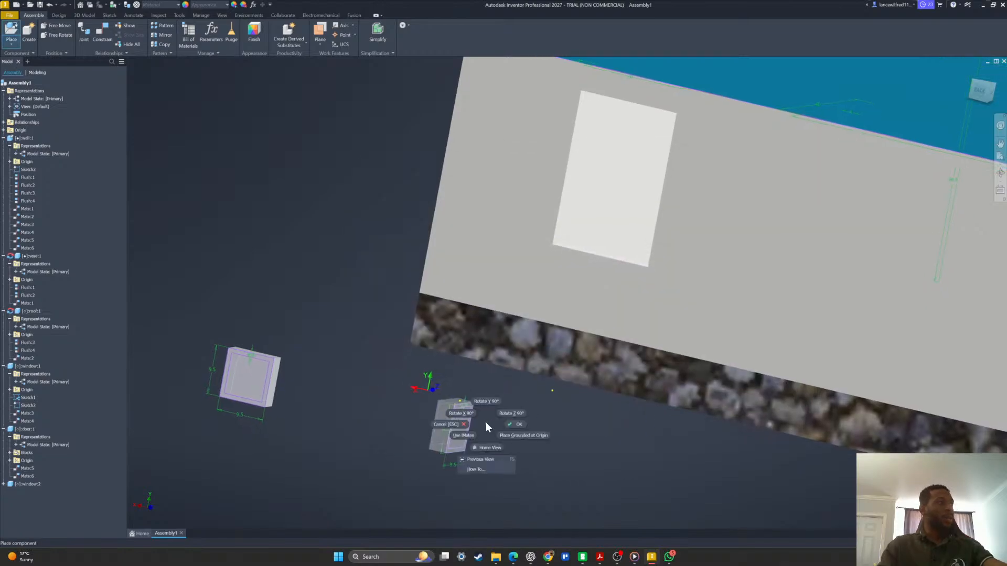
pyautogui.click(486, 403)
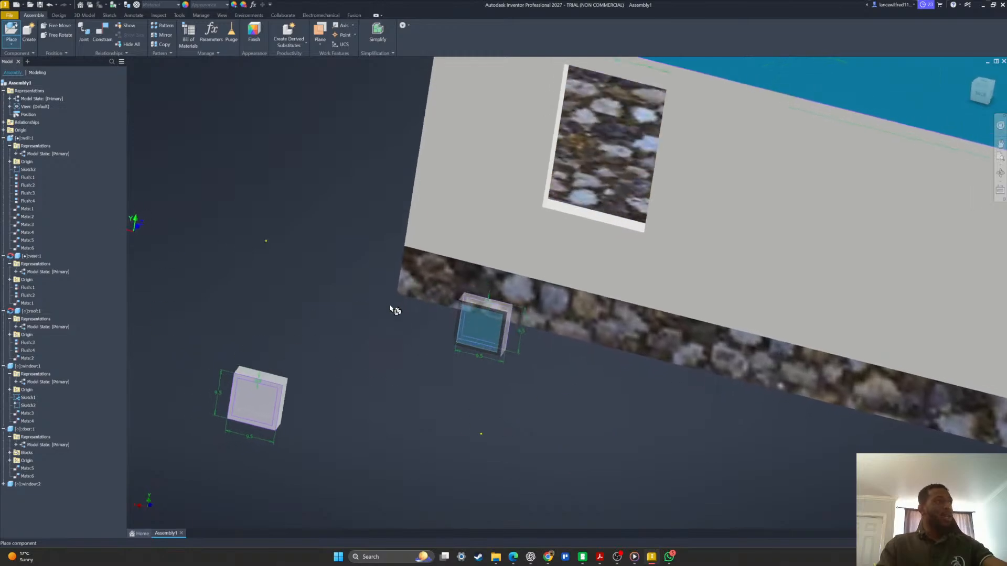
pyautogui.click(417, 318)
pyautogui.press('Escape')
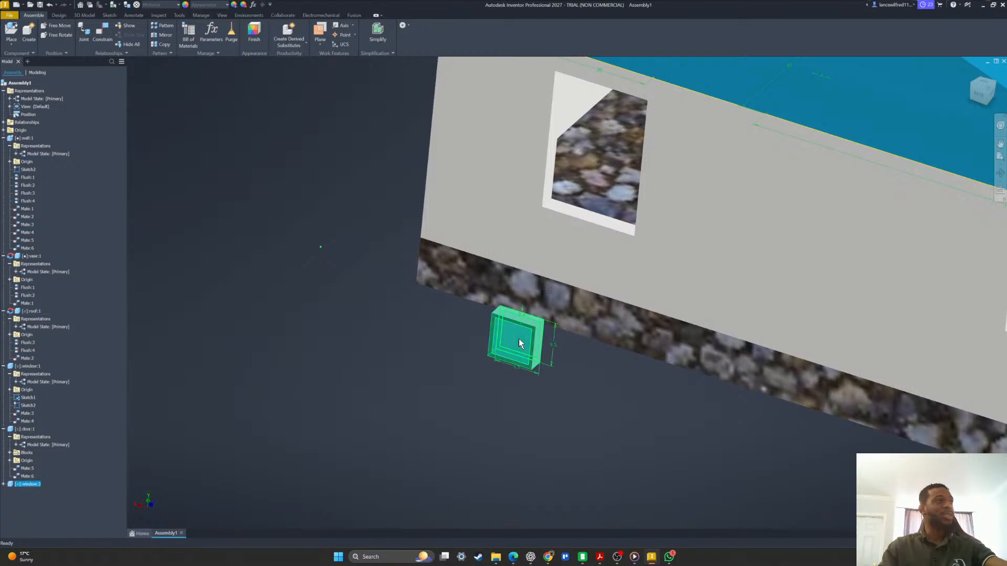
# Edit the newly placed window's sketch dimensions to a height of 34.5 mm and a width of 20 mm, and return to the assembly.
pyautogui.doubleClick(519, 343)
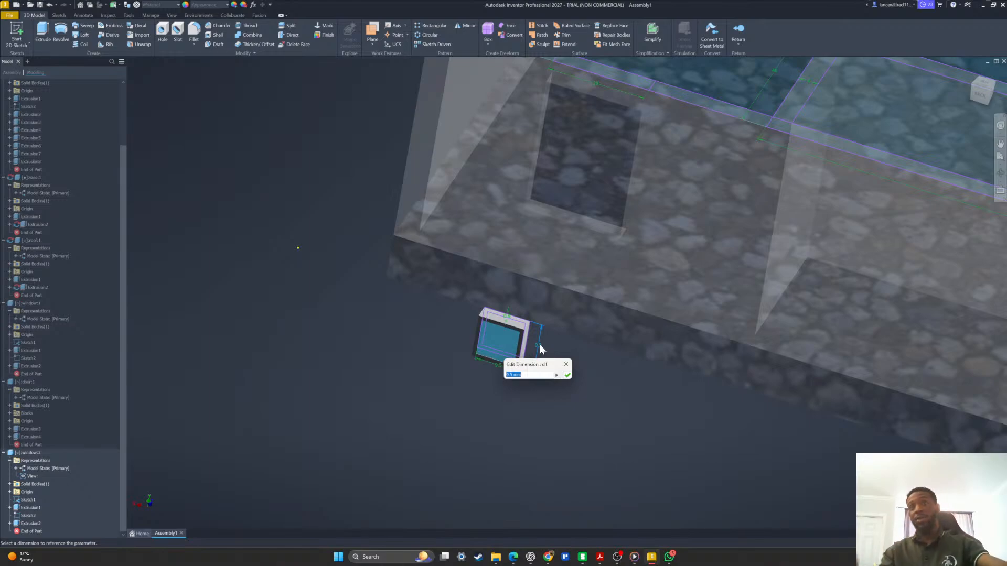
pyautogui.keyDown('shift'); pyautogui.moveTo(554, 324); pyautogui.dragTo(569, 343, button='middle'); pyautogui.keyUp('shift')
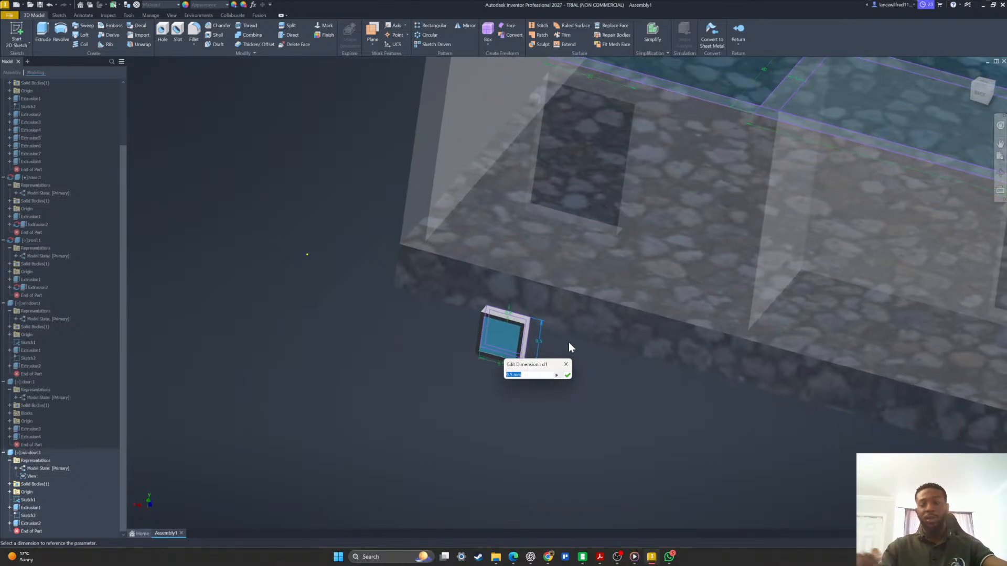
pyautogui.write('20')
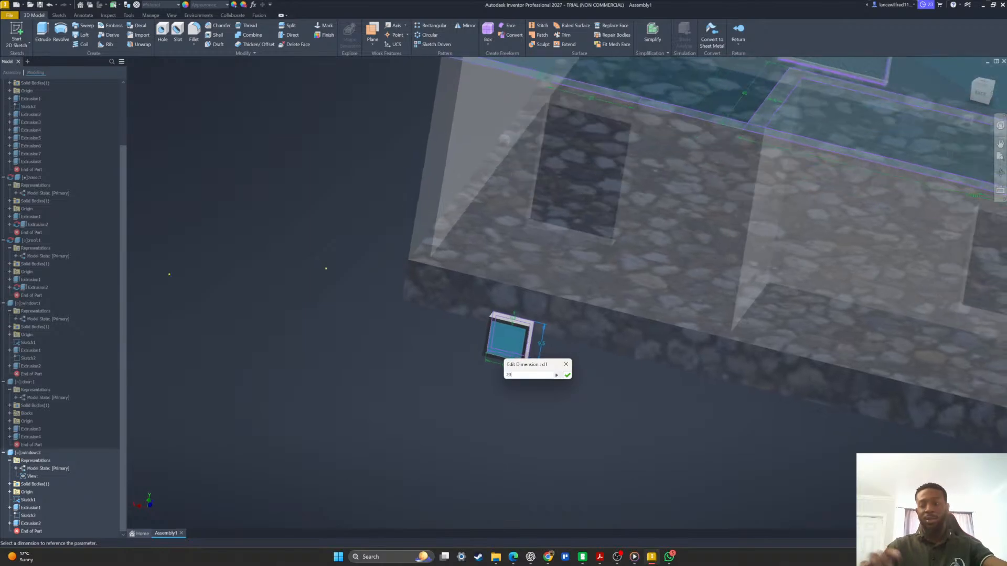
pyautogui.click(566, 364)
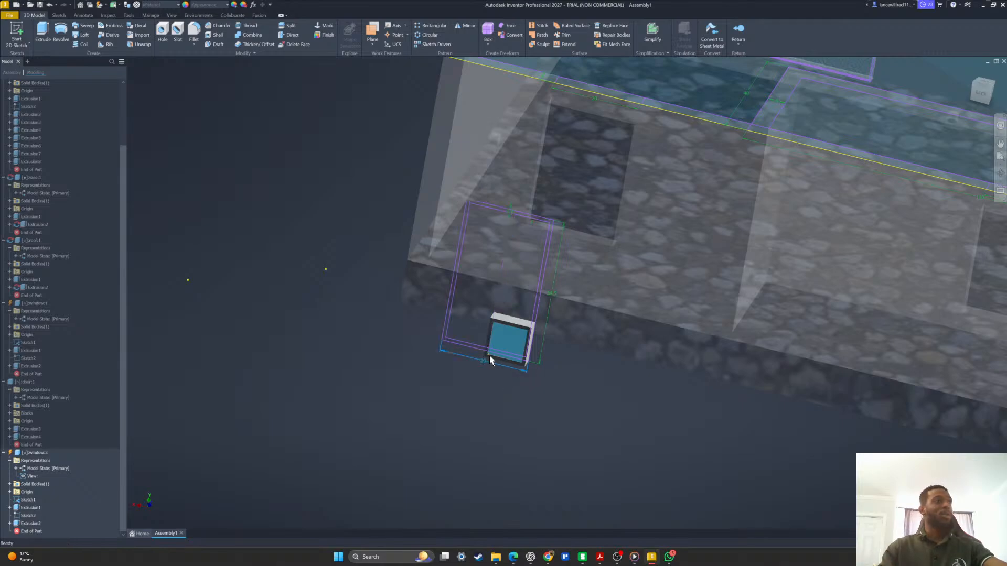
pyautogui.click(739, 34)
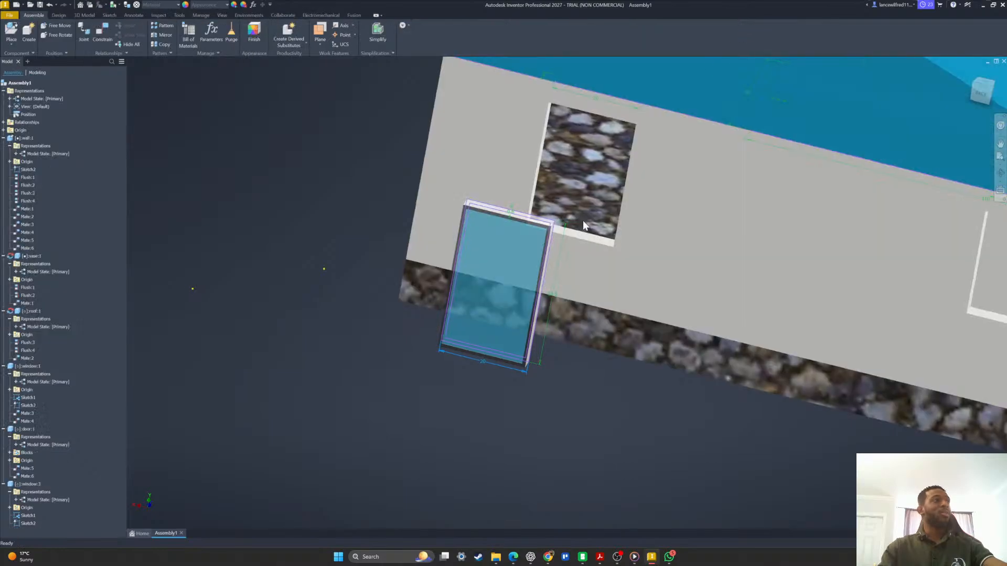
# Mate the resized window's top face to the upper inner face of the back wall's corner opening with 0 mm offset.
pyautogui.keyDown('shift'); pyautogui.moveTo(537, 370); pyautogui.dragTo(379, 259, button='middle'); pyautogui.keyUp('shift')
pyautogui.click(11, 30)
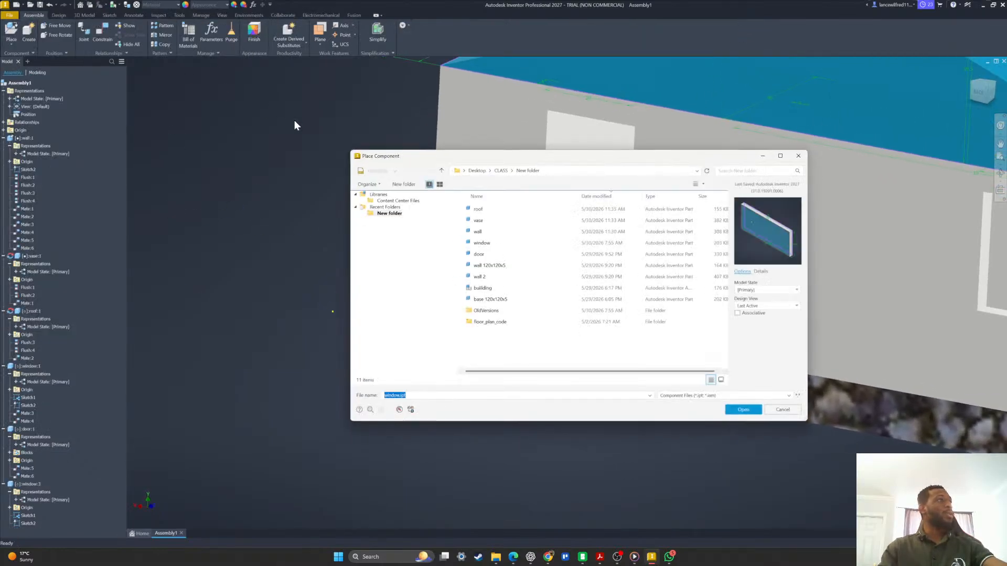
pyautogui.click(806, 155)
pyautogui.press('c')
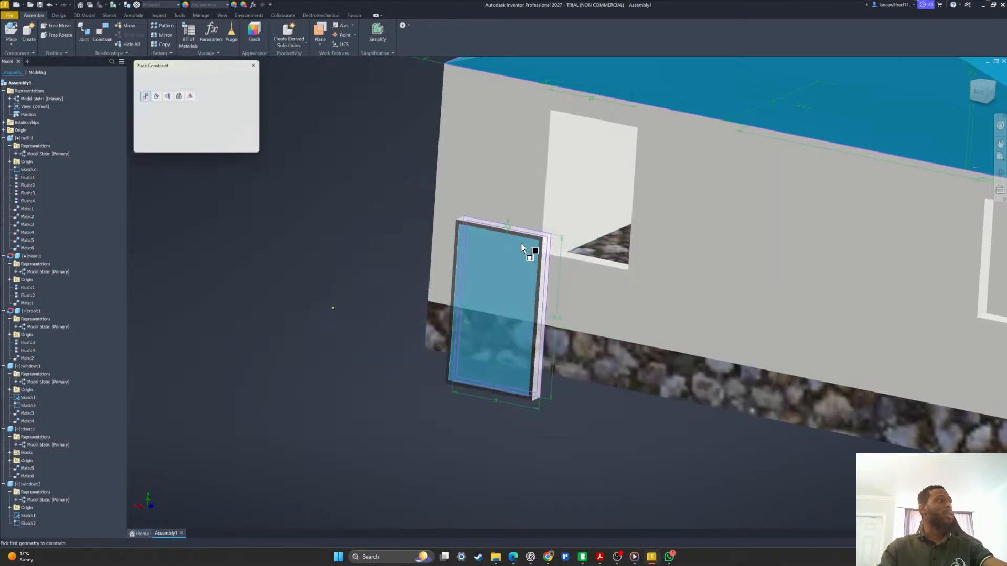
pyautogui.scroll(-3, 511, 246)
pyautogui.keyDown('shift'); pyautogui.moveTo(510, 243); pyautogui.dragTo(422, 224, button='middle'); pyautogui.keyUp('shift')
pyautogui.click(486, 236)
pyautogui.click(554, 221)
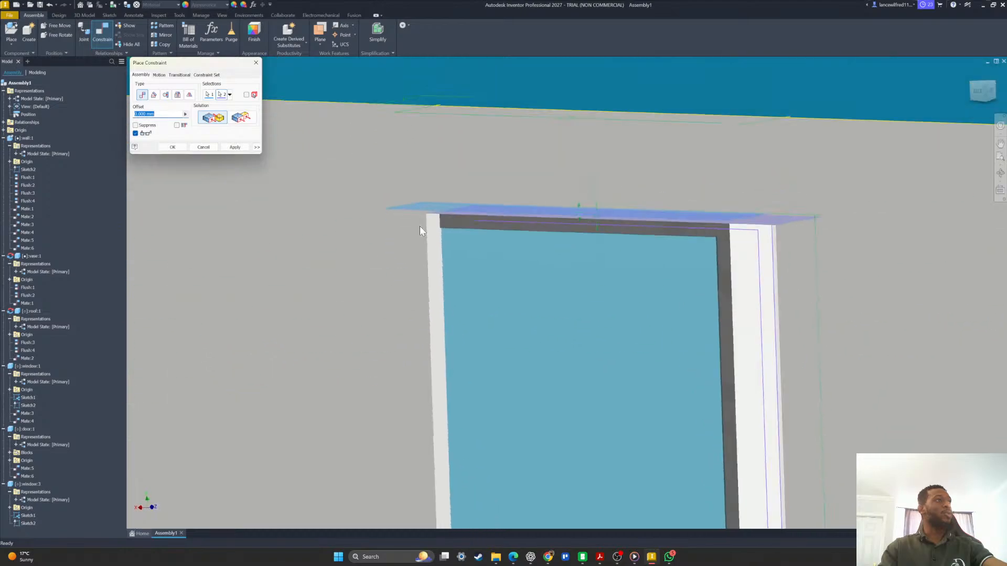
pyautogui.click(235, 147)
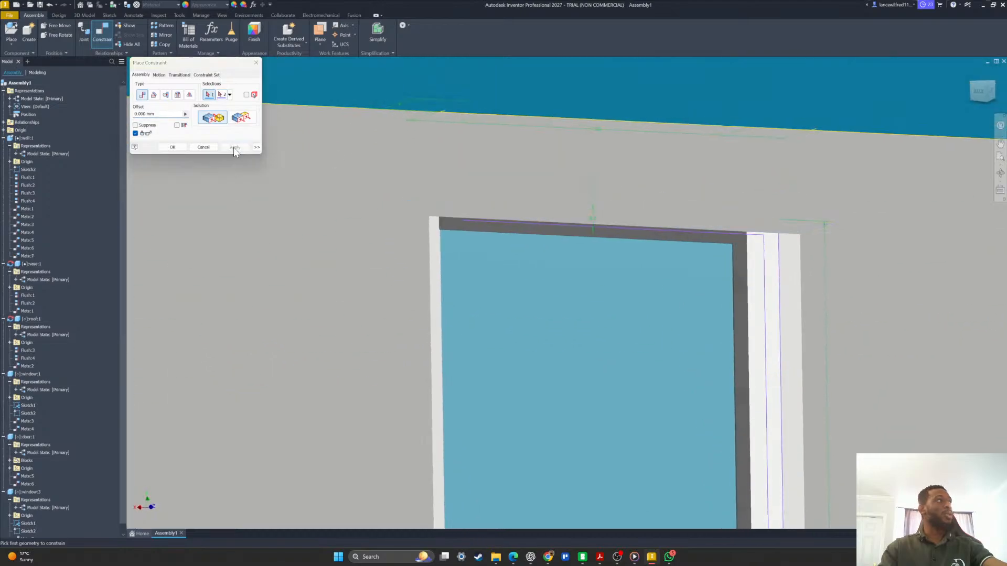
# Mate the window's side face to the corner opening's side face with 0 mm offset and finish constraining.
pyautogui.keyDown('shift'); pyautogui.moveTo(472, 263); pyautogui.dragTo(786, 336, button='middle'); pyautogui.keyUp('shift')
pyautogui.click(661, 314)
pyautogui.click(674, 345)
pyautogui.click(239, 144)
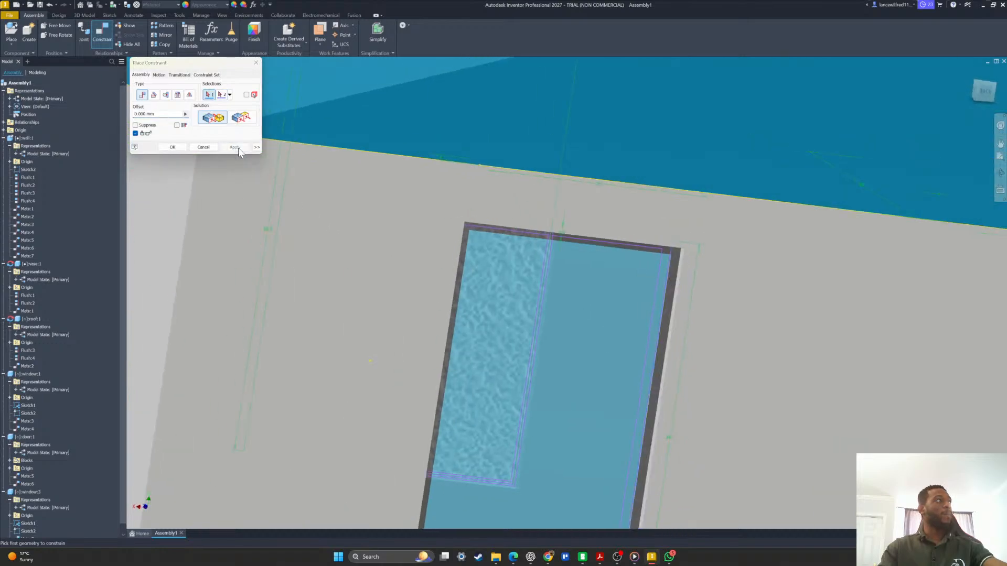
pyautogui.scroll(-4, 231, 140)
pyautogui.click(204, 147)
pyautogui.scroll(-4, 492, 253)
pyautogui.keyDown('shift'); pyautogui.moveTo(492, 256); pyautogui.dragTo(660, 427, button='middle'); pyautogui.keyUp('shift')
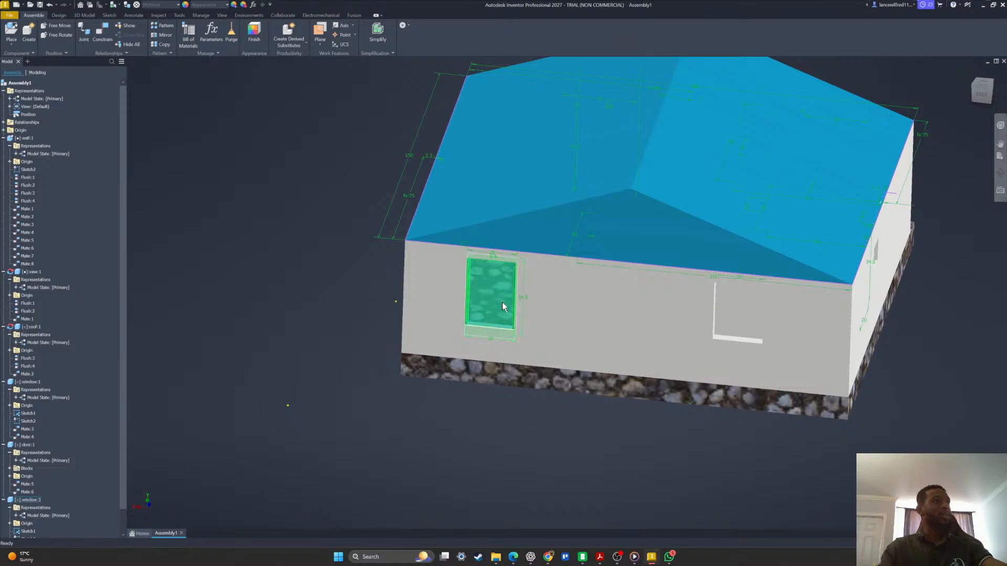
# Copy the fitted window and paste the copy in front of the back wall's other opening.
pyautogui.click(492, 313)
pyautogui.keyDown('shift'); pyautogui.moveTo(492, 310); pyautogui.dragTo(490, 305, button='middle'); pyautogui.keyUp('shift')
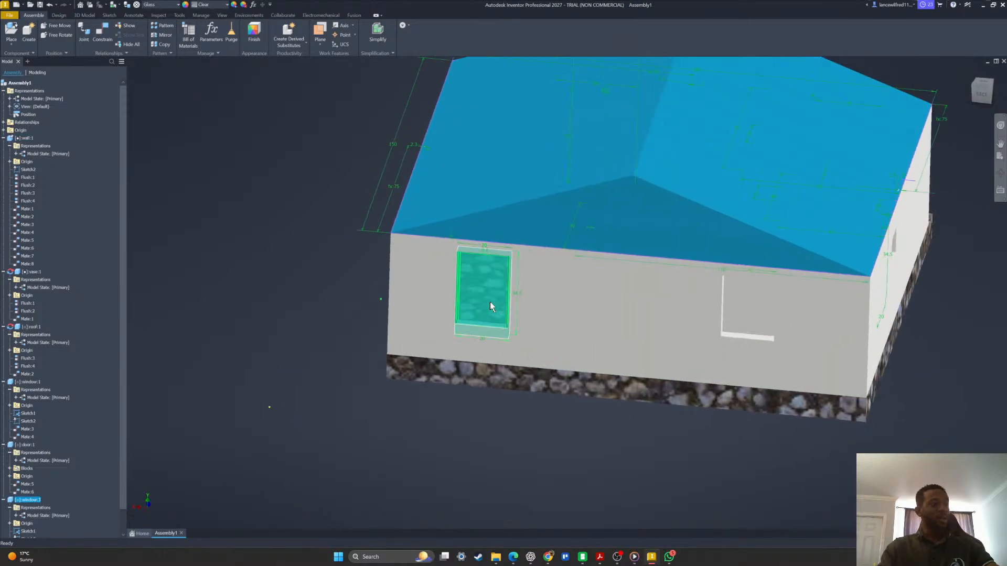
pyautogui.scroll(-3, 483, 304)
pyautogui.click(652, 406)
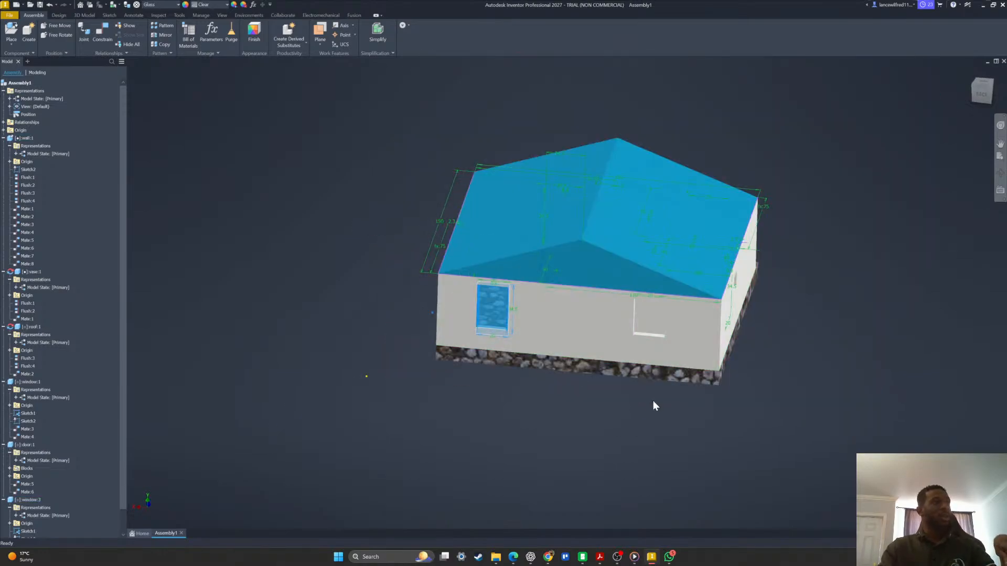
pyautogui.hotkey('ctrl', 'v')
pyautogui.scroll(5, 678, 394)
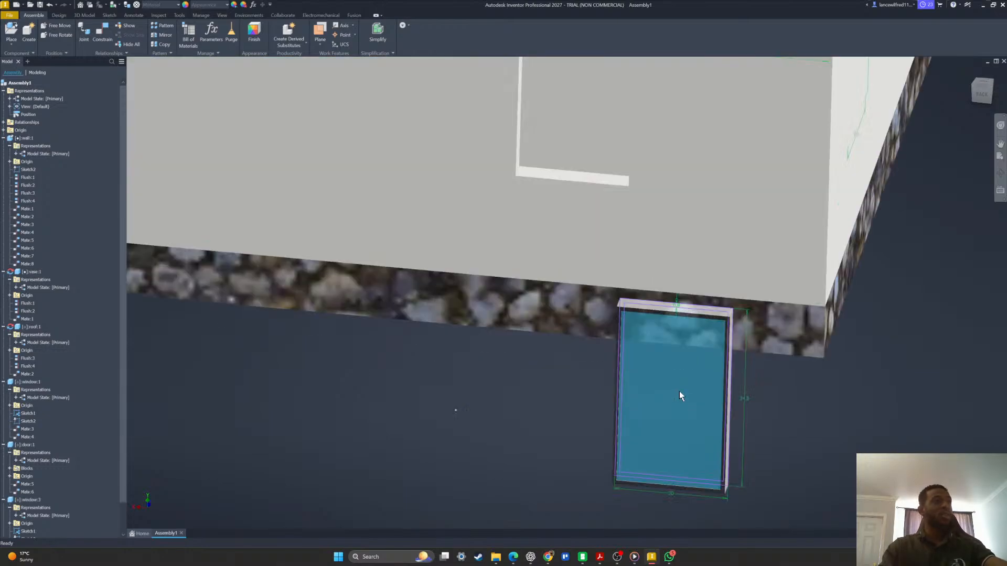
pyautogui.scroll(-3, 627, 358)
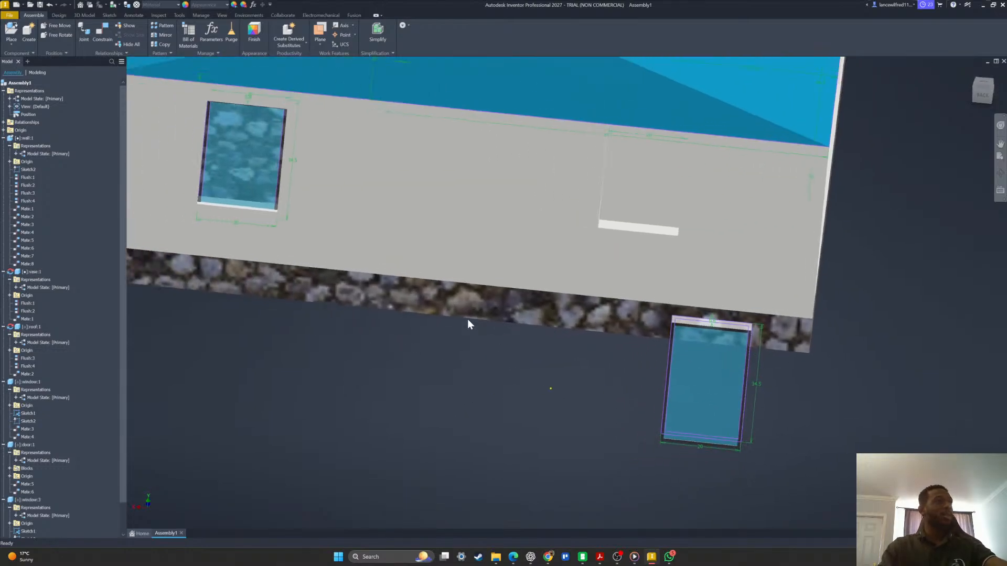
pyautogui.rightClick(266, 157)
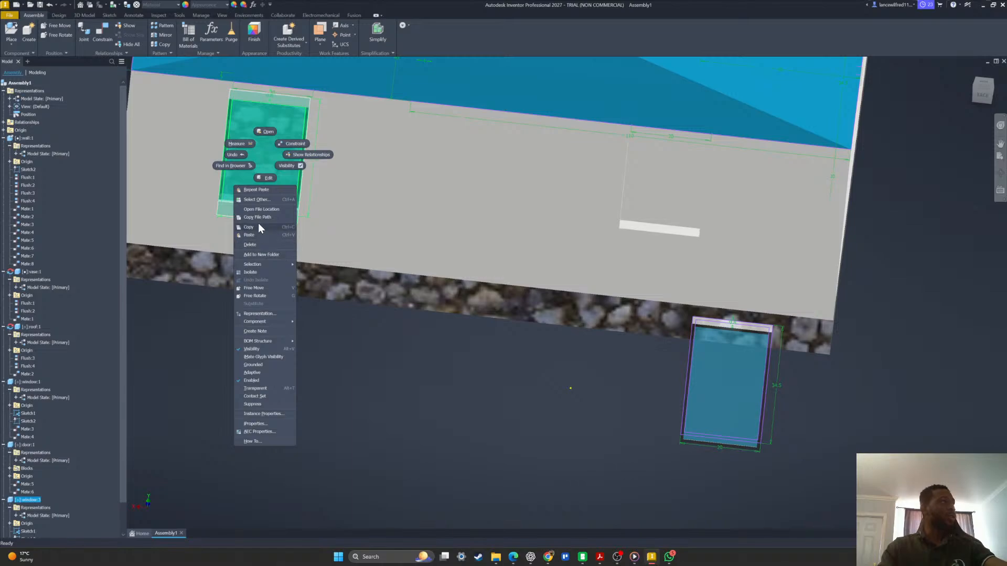
pyautogui.click(645, 369)
# Set the pasted window's sketch height to 24.5 mm and return to the assembly.
pyautogui.keyDown('shift'); pyautogui.moveTo(738, 358); pyautogui.dragTo(612, 426, button='middle'); pyautogui.keyUp('shift')
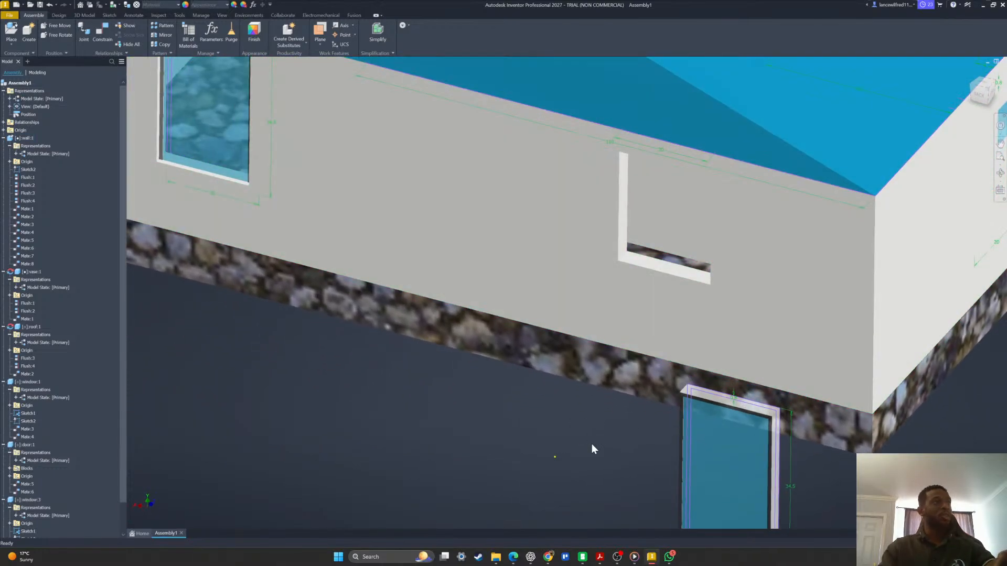
pyautogui.keyDown('shift'); pyautogui.moveTo(644, 247); pyautogui.dragTo(697, 442, button='middle'); pyautogui.keyUp('shift')
pyautogui.click(666, 240)
pyautogui.press('Escape')
pyautogui.keyDown('shift'); pyautogui.moveTo(807, 432); pyautogui.dragTo(746, 322, button='middle'); pyautogui.keyUp('shift')
pyautogui.doubleClick(743, 311)
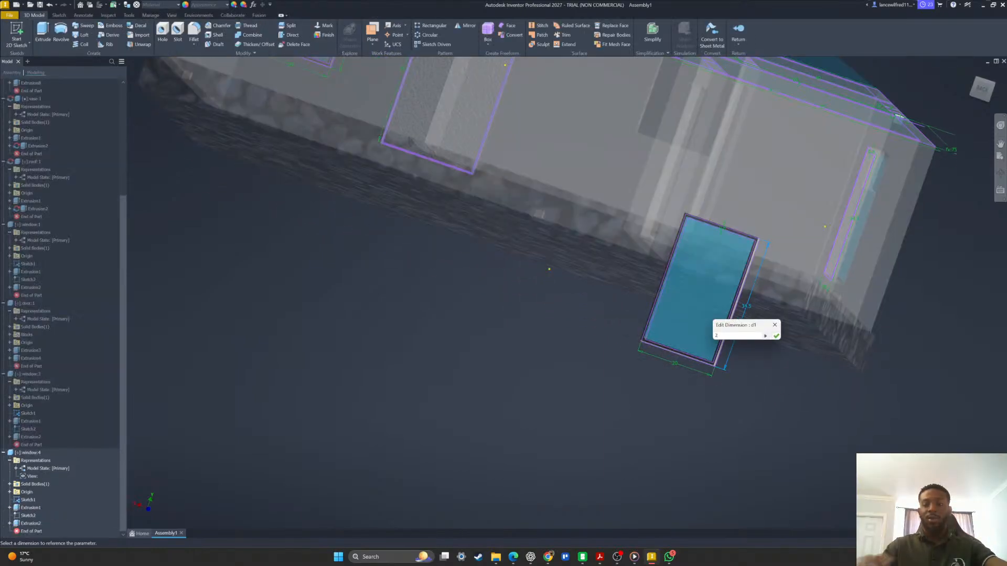
pyautogui.press('Escape')
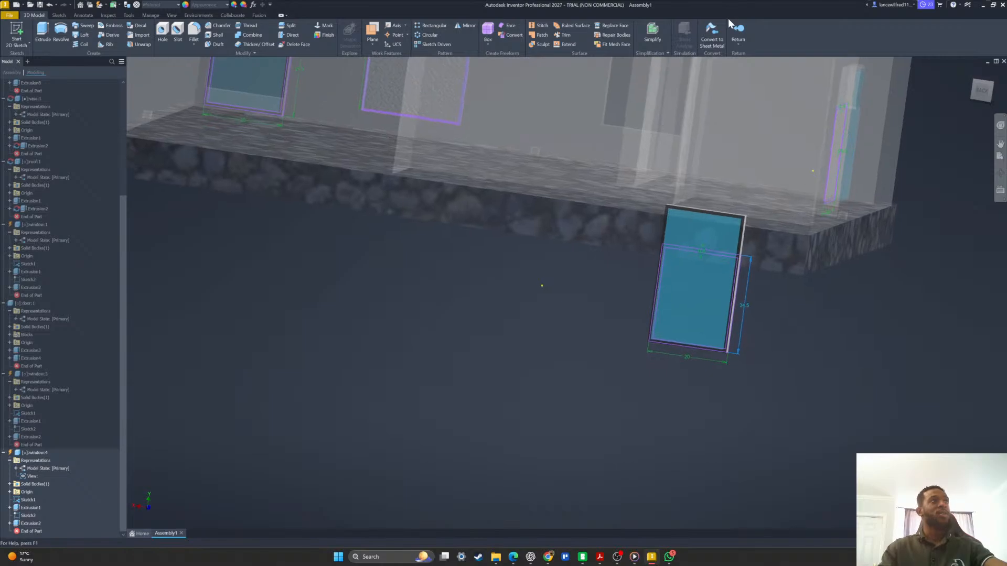
pyautogui.click(732, 24)
pyautogui.keyDown('shift'); pyautogui.moveTo(736, 283); pyautogui.dragTo(810, 354, button='middle'); pyautogui.keyUp('shift')
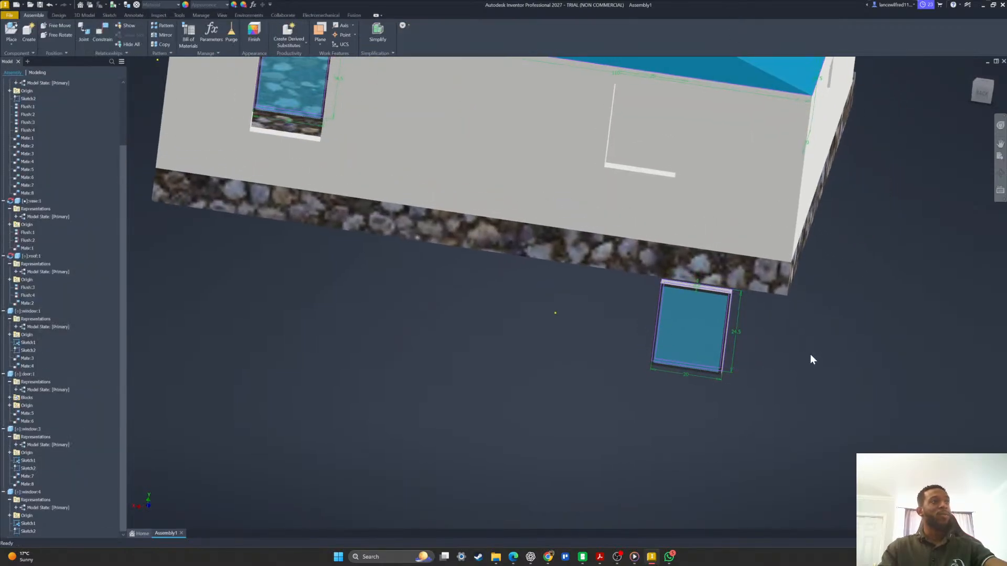
# Set up a mate between the pasted window's top face and the upper inner face of the back wall's other opening.
pyautogui.rightClick(810, 354)
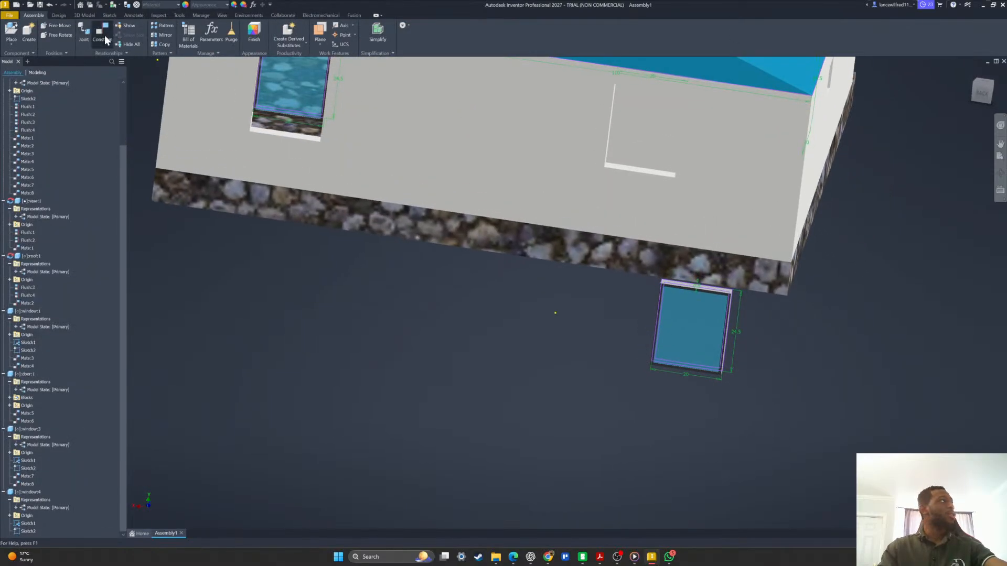
pyautogui.click(105, 39)
pyautogui.scroll(-6, 639, 304)
pyautogui.click(695, 336)
pyautogui.scroll(6, 693, 334)
pyautogui.keyDown('shift'); pyautogui.moveTo(693, 334); pyautogui.dragTo(666, 313, button='middle'); pyautogui.keyUp('shift')
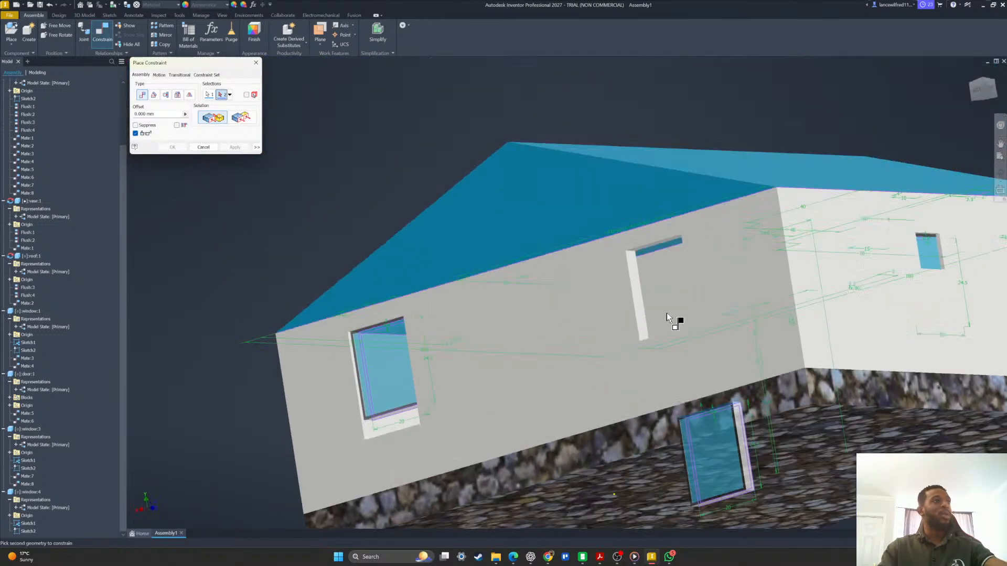
pyautogui.scroll(-5, 666, 313)
pyautogui.click(642, 267)
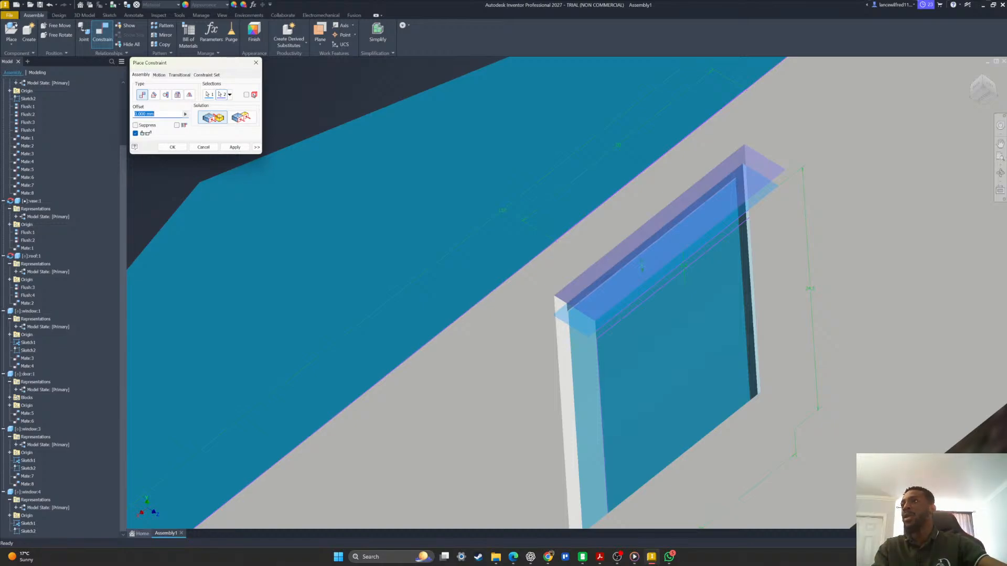
# Examine how both windows sit in the back wall's openings beneath the roof.
pyautogui.keyDown('shift'); pyautogui.moveTo(409, 294); pyautogui.dragTo(740, 338, button='middle'); pyautogui.keyUp('shift')
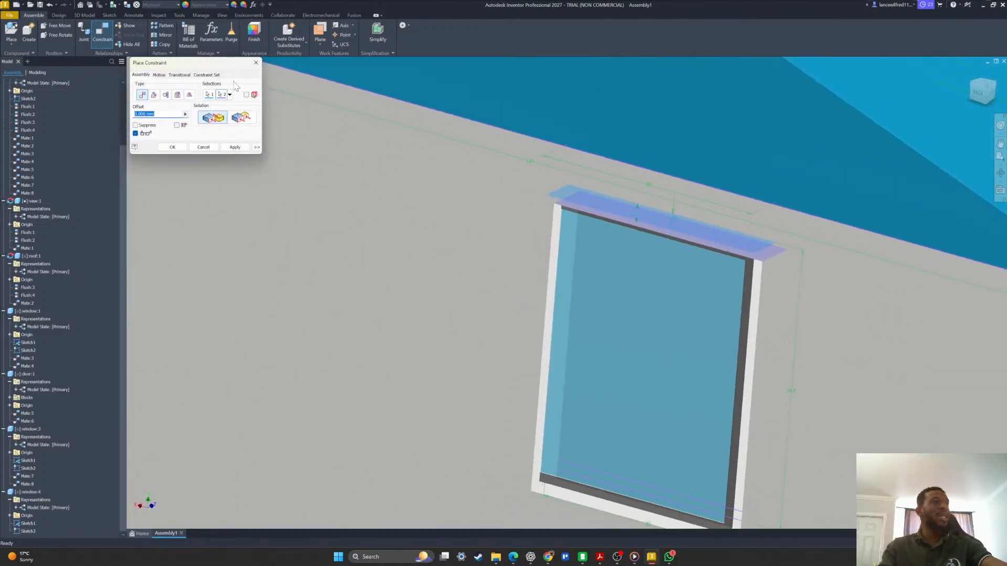
pyautogui.keyDown('shift'); pyautogui.moveTo(866, 286); pyautogui.dragTo(706, 307, button='middle'); pyautogui.keyUp('shift')
pyautogui.scroll(-6, 696, 302)
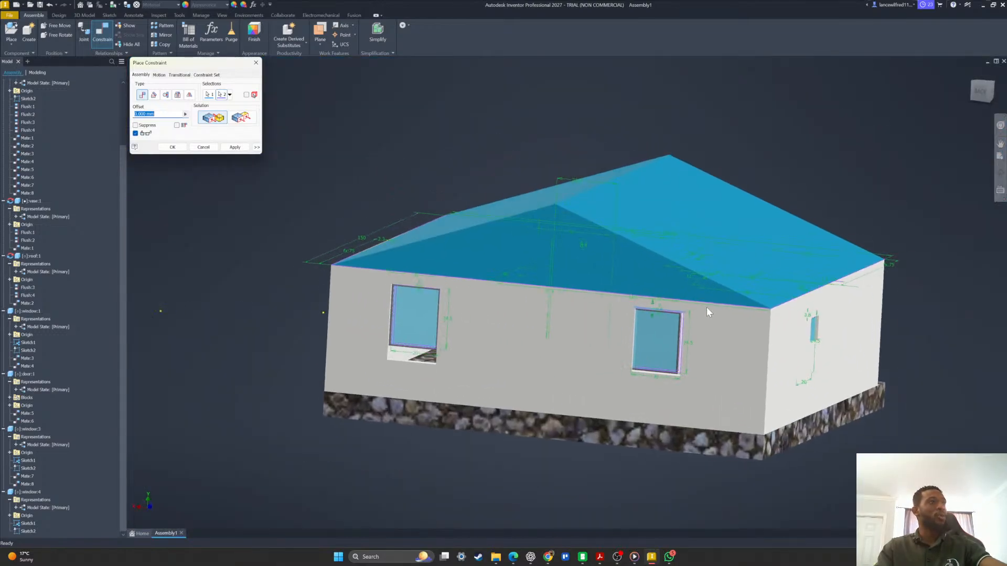
pyautogui.scroll(2, 525, 307)
pyautogui.scroll(5, 359, 304)
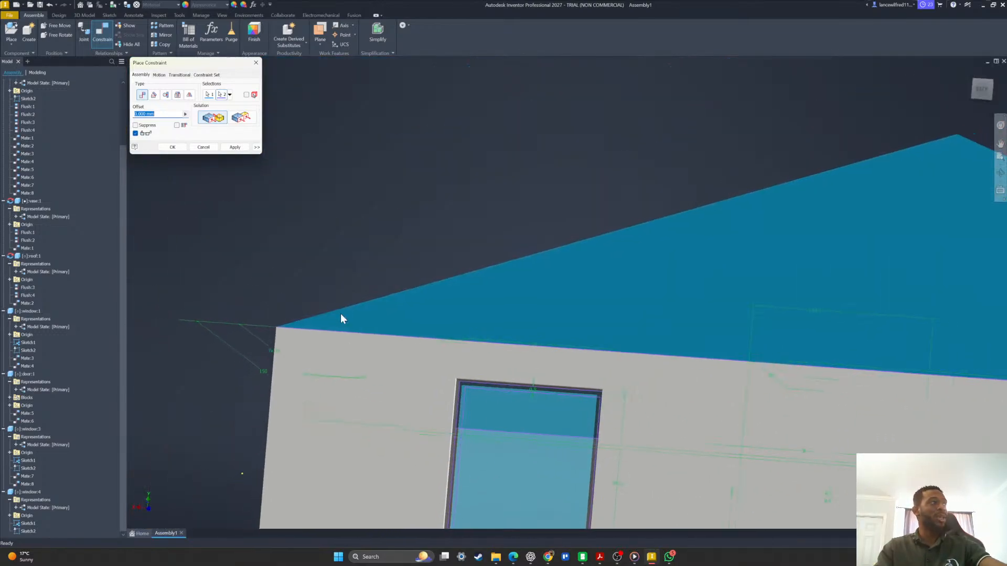
pyautogui.scroll(-4, 299, 324)
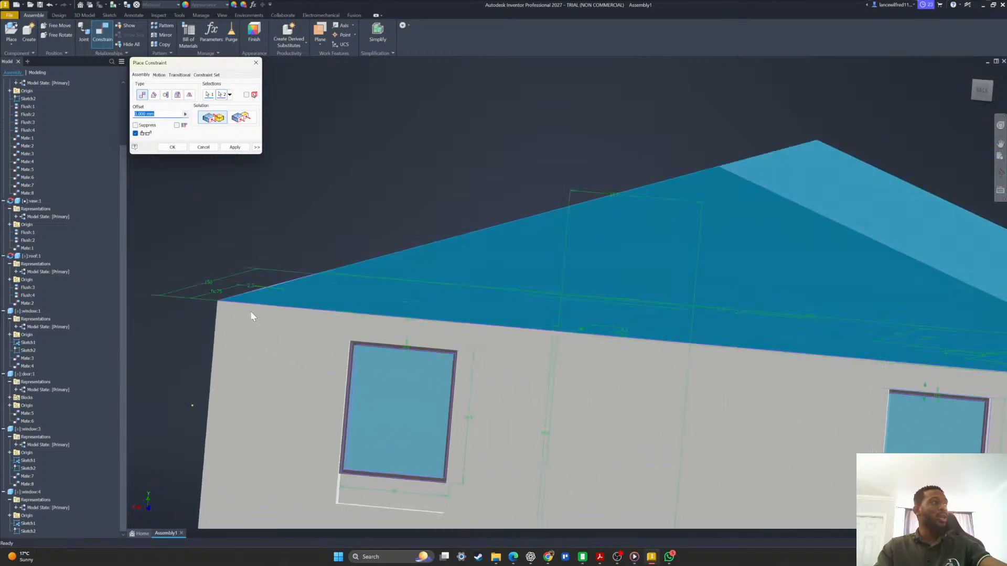
pyautogui.scroll(2, 222, 294)
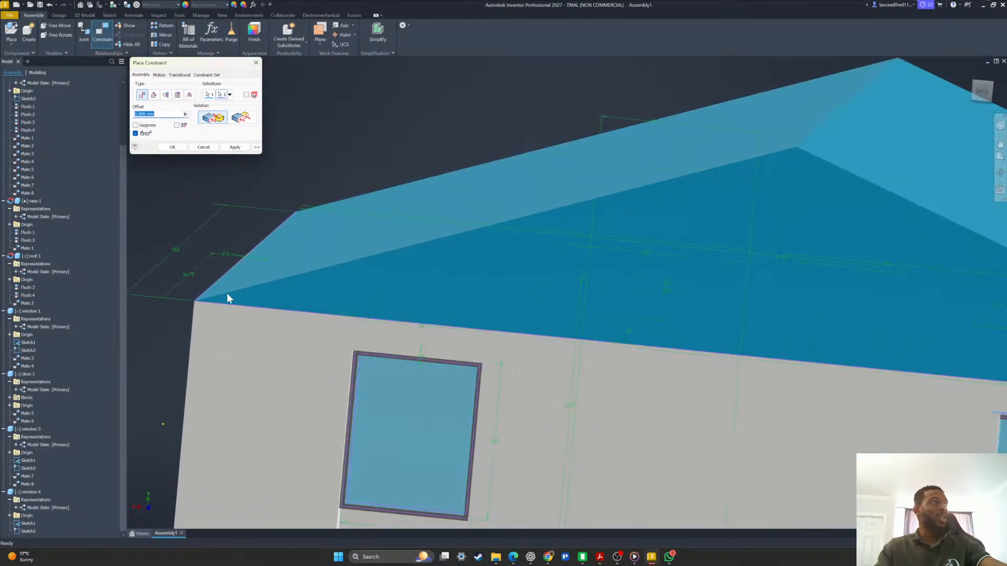
pyautogui.scroll(-3, 222, 291)
pyautogui.scroll(1, 703, 344)
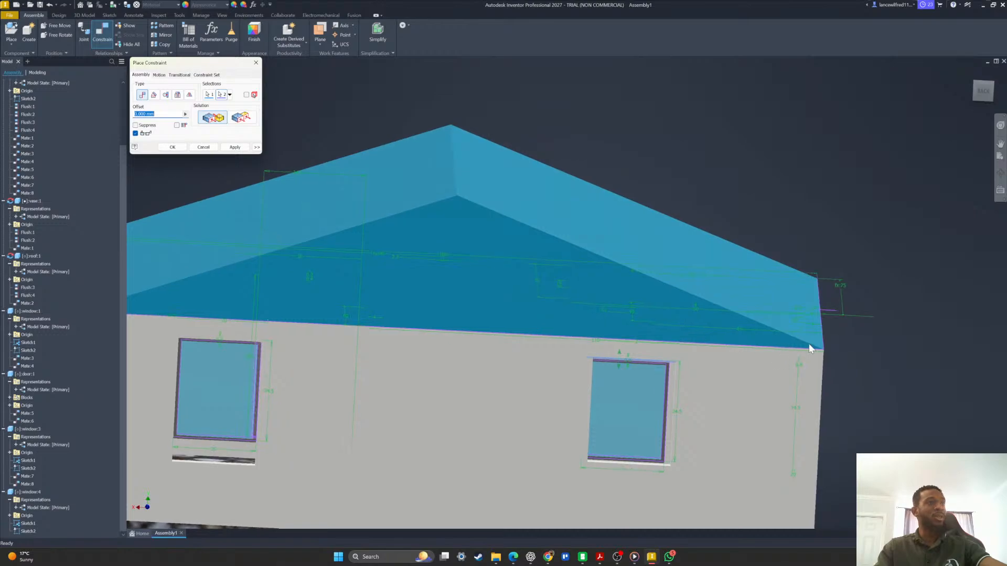
pyautogui.keyDown('shift'); pyautogui.moveTo(814, 348); pyautogui.dragTo(614, 345, button='middle'); pyautogui.keyUp('shift')
pyautogui.scroll(5, 681, 407)
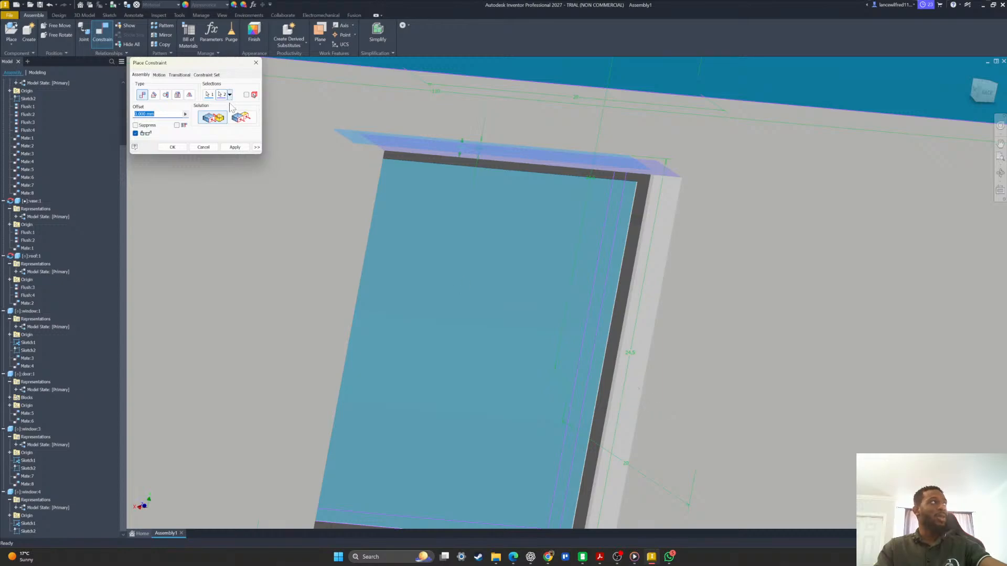
pyautogui.press('Escape')
# Mate the loose window's top face to the upper inner face of the back wall's empty opening with 0 mm offset.
pyautogui.scroll(-10, 478, 202)
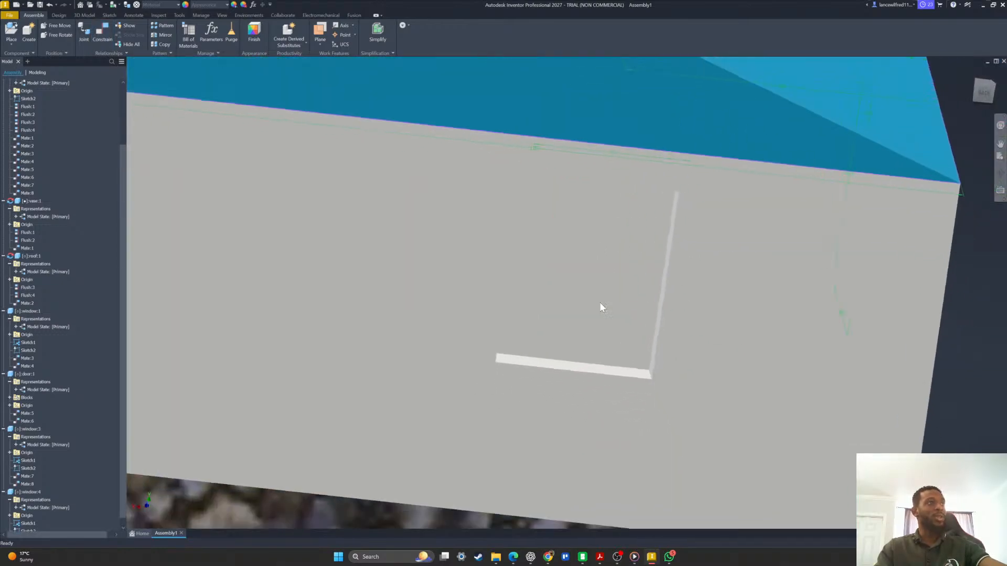
pyautogui.scroll(6, 627, 358)
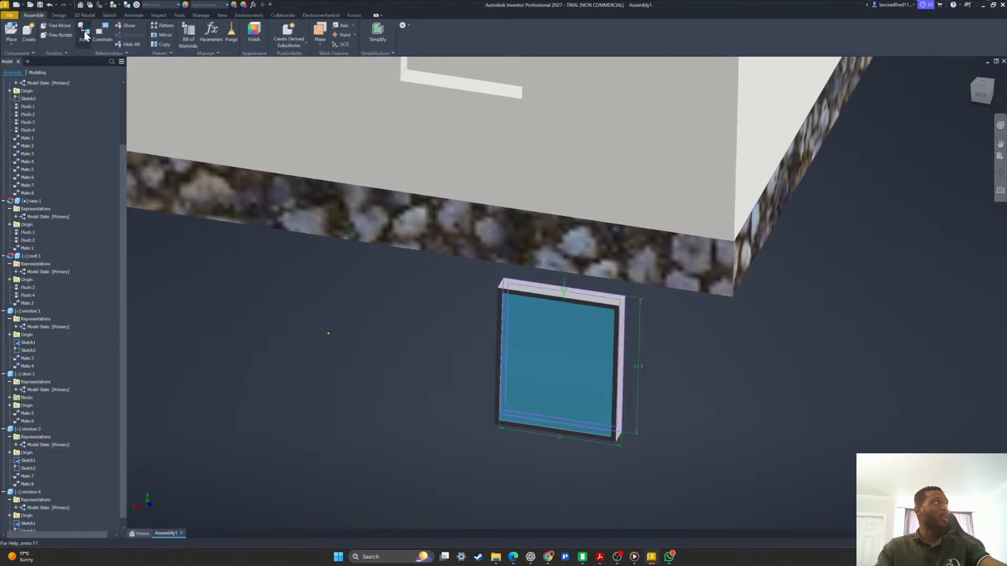
pyautogui.keyDown('shift'); pyautogui.moveTo(593, 294); pyautogui.dragTo(558, 285, button='middle'); pyautogui.keyUp('shift')
pyautogui.scroll(3, 558, 285)
pyautogui.click(510, 293)
pyautogui.scroll(-4, 507, 286)
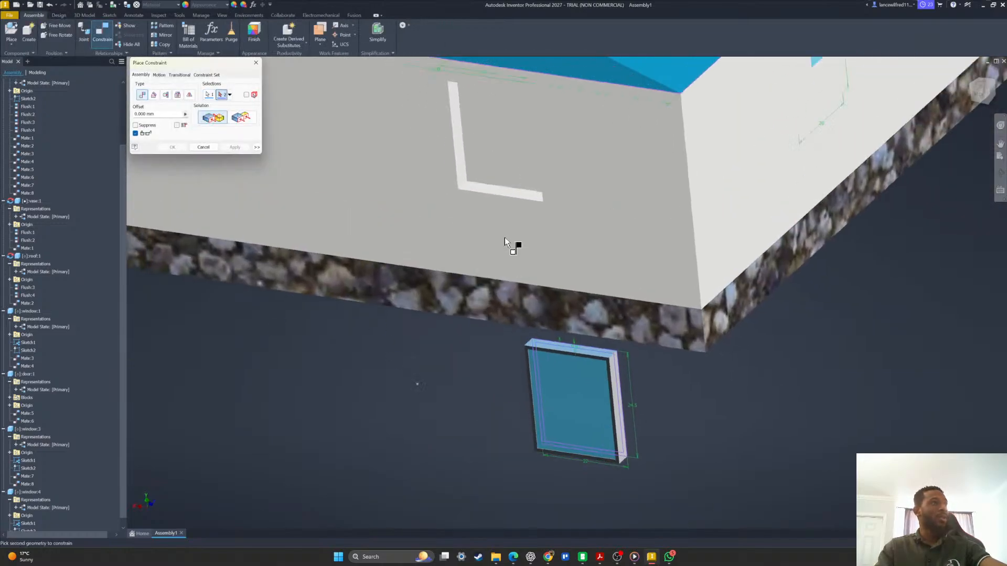
pyautogui.keyDown('shift'); pyautogui.moveTo(504, 237); pyautogui.dragTo(543, 217, button='middle'); pyautogui.keyUp('shift')
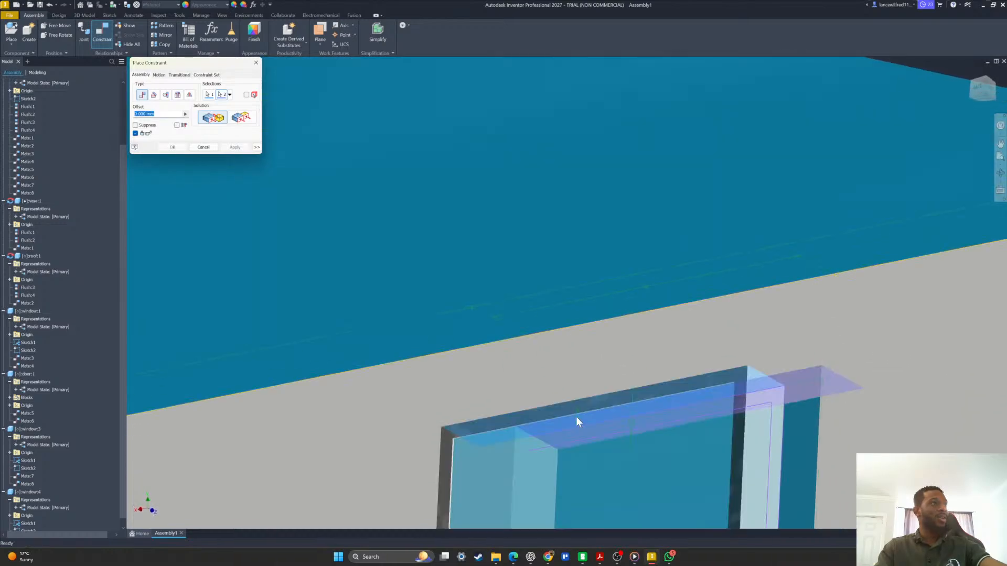
pyautogui.click(577, 420)
pyautogui.click(235, 147)
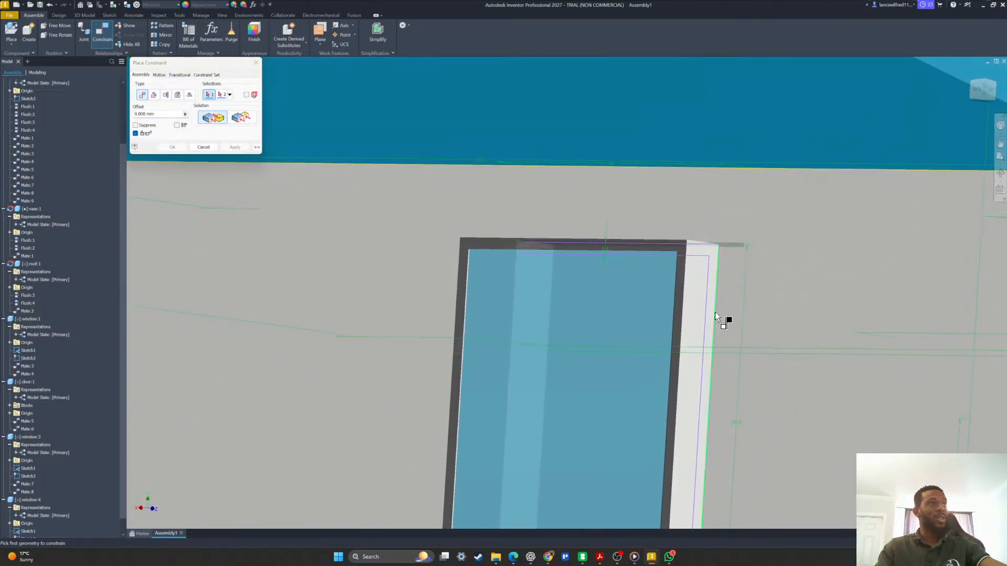
# Mate the window's side face to the side inner face of the opening and finish placing constraints.
pyautogui.click(696, 316)
pyautogui.keyDown('shift'); pyautogui.moveTo(696, 316); pyautogui.dragTo(582, 304, button='middle'); pyautogui.keyUp('shift')
pyautogui.click(665, 314)
pyautogui.keyDown('shift'); pyautogui.moveTo(320, 181); pyautogui.dragTo(365, 193, button='middle'); pyautogui.keyUp('shift')
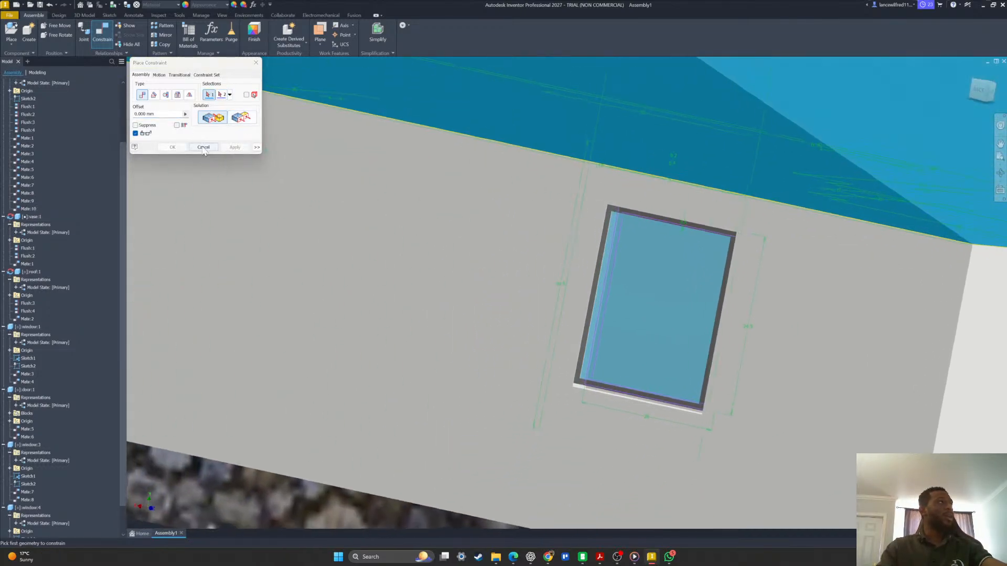
pyautogui.click(204, 147)
# Change the roof's appearance to Textured - Gray.
pyautogui.scroll(-4, 452, 210)
pyautogui.keyDown('shift'); pyautogui.moveTo(452, 210); pyautogui.dragTo(359, 202, button='middle'); pyautogui.keyUp('shift')
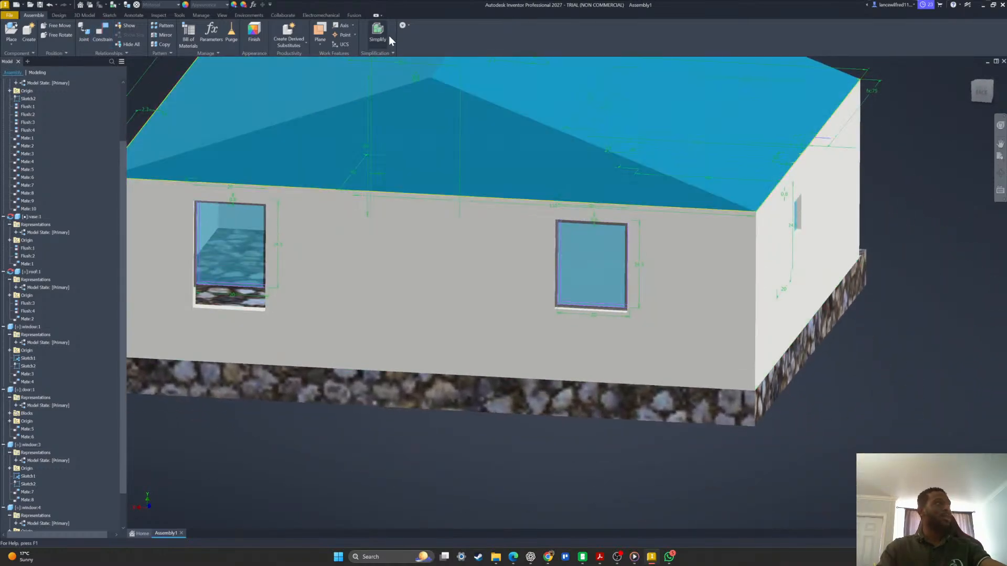
pyautogui.click(327, 106)
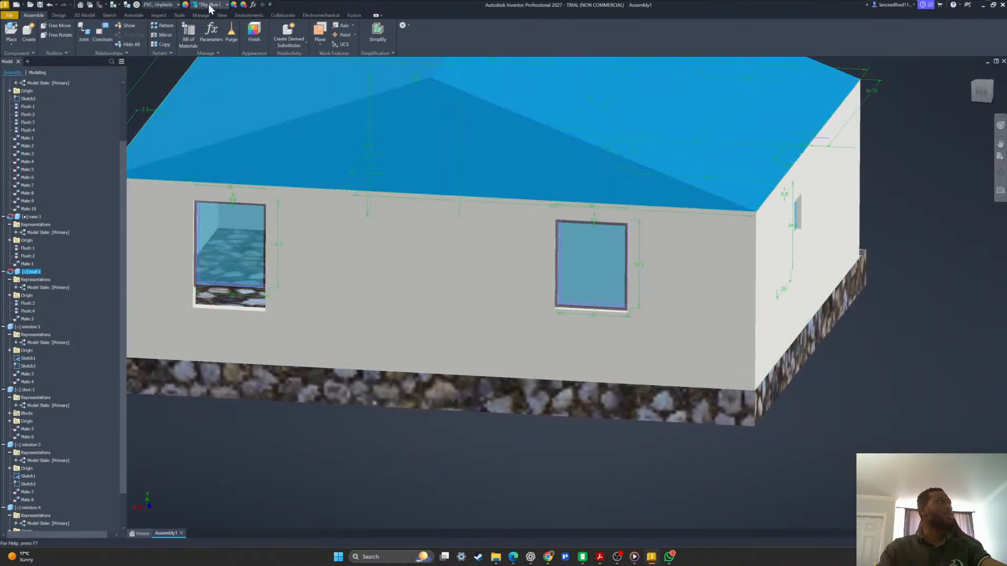
pyautogui.click(226, 5)
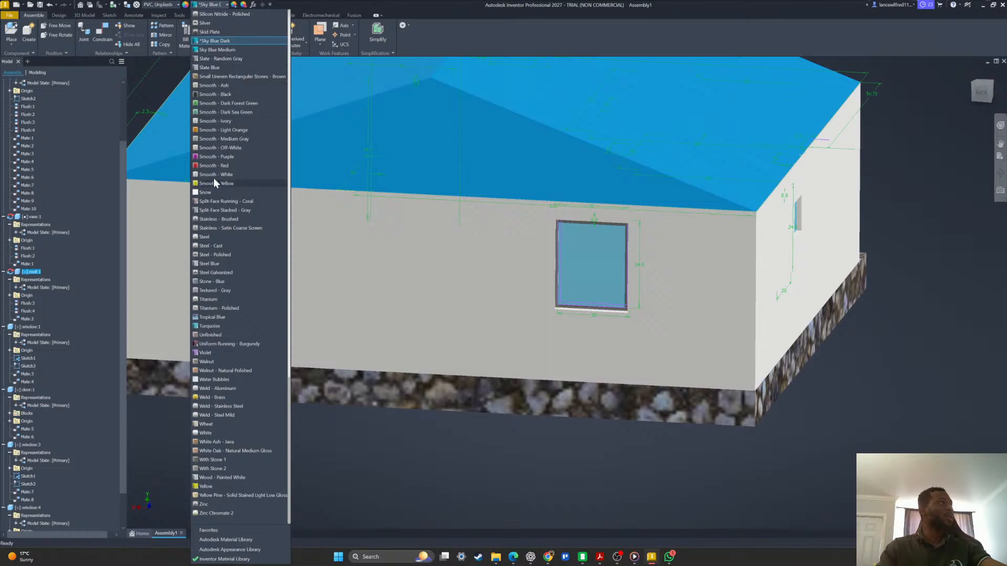
pyautogui.click(210, 290)
# Edit the back wall's other window in place, set its sketch height to 35 mm, and return to the assembly.
pyautogui.keyDown('shift'); pyautogui.moveTo(413, 388); pyautogui.dragTo(391, 338, button='middle'); pyautogui.keyUp('shift')
pyautogui.click(391, 340)
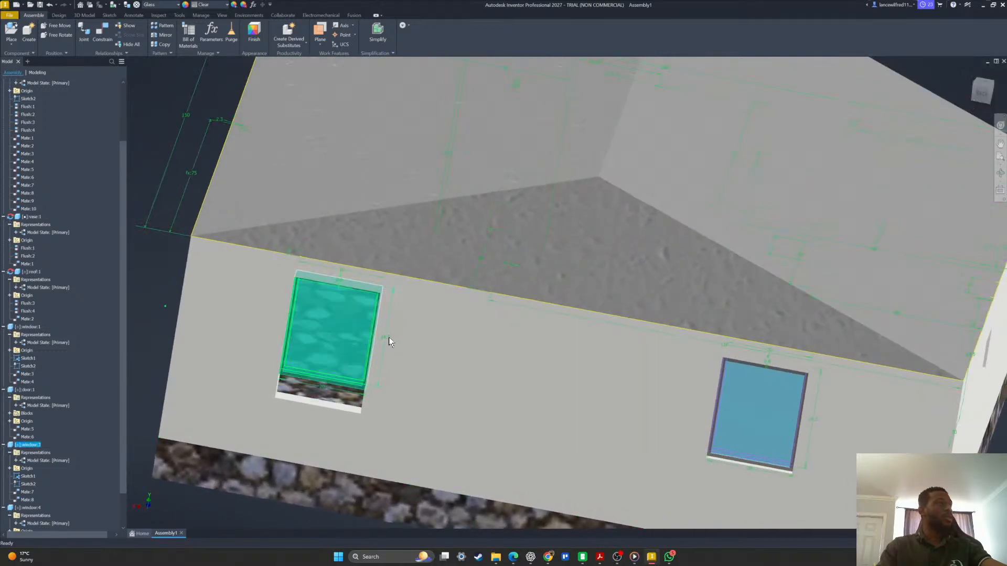
pyautogui.doubleClick(390, 342)
pyautogui.doubleClick(386, 338)
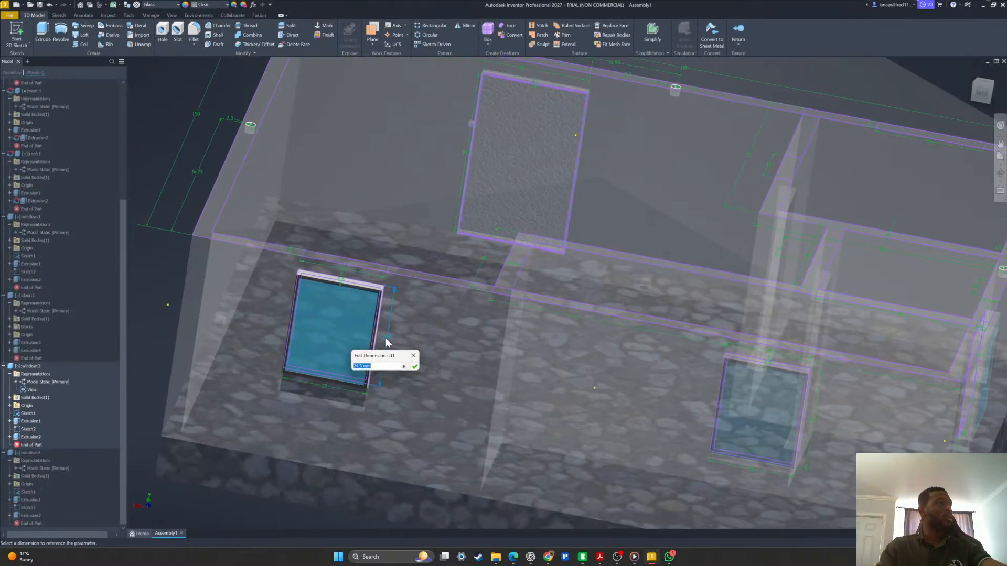
pyautogui.keyDown('shift'); pyautogui.moveTo(386, 338); pyautogui.dragTo(400, 322, button='middle'); pyautogui.keyUp('shift')
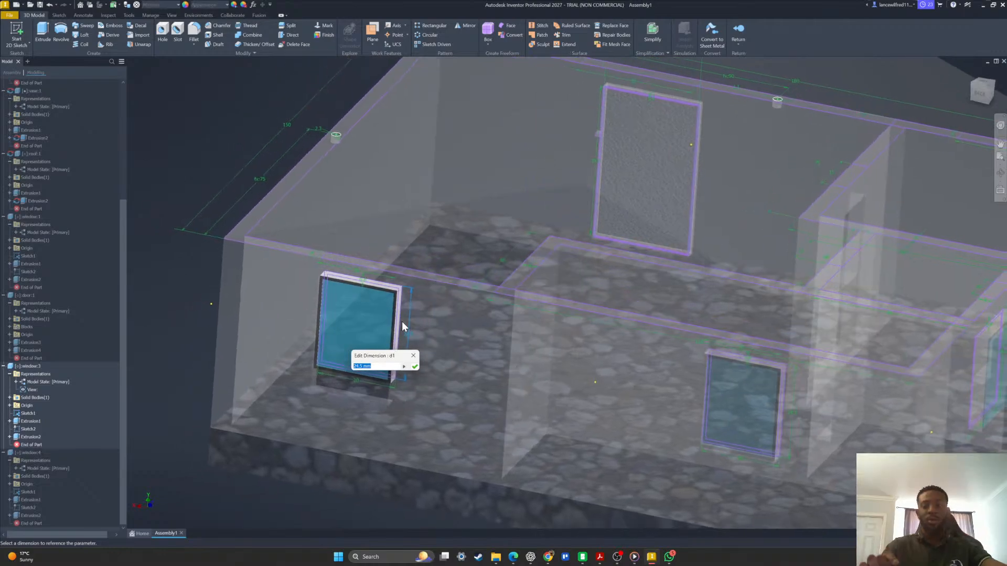
pyautogui.write('25')
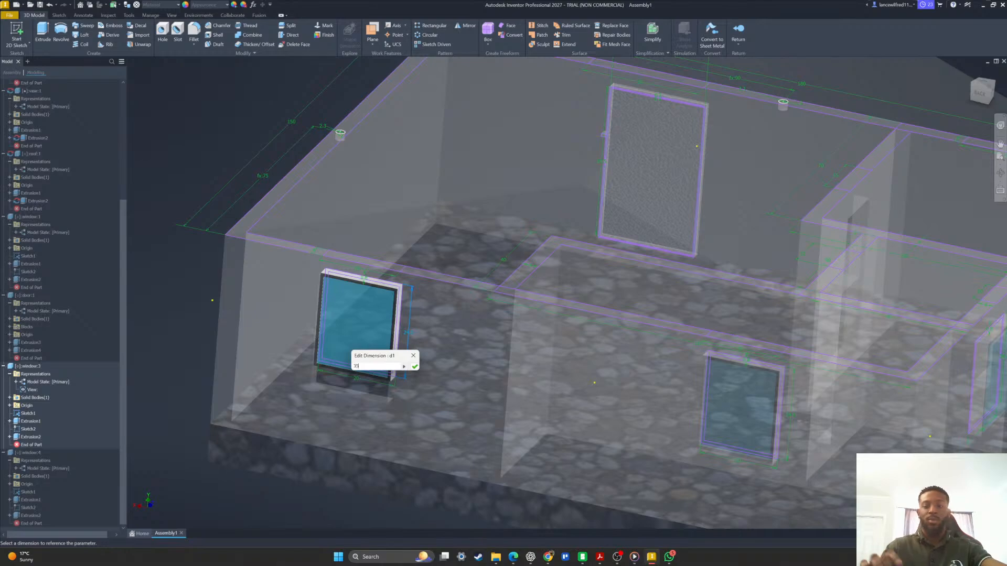
pyautogui.press('Return')
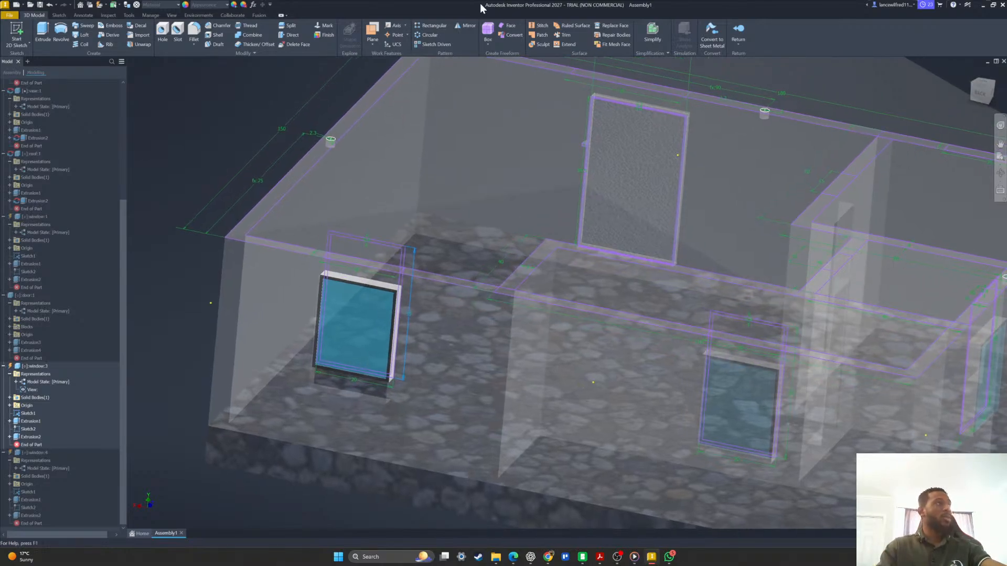
pyautogui.click(730, 34)
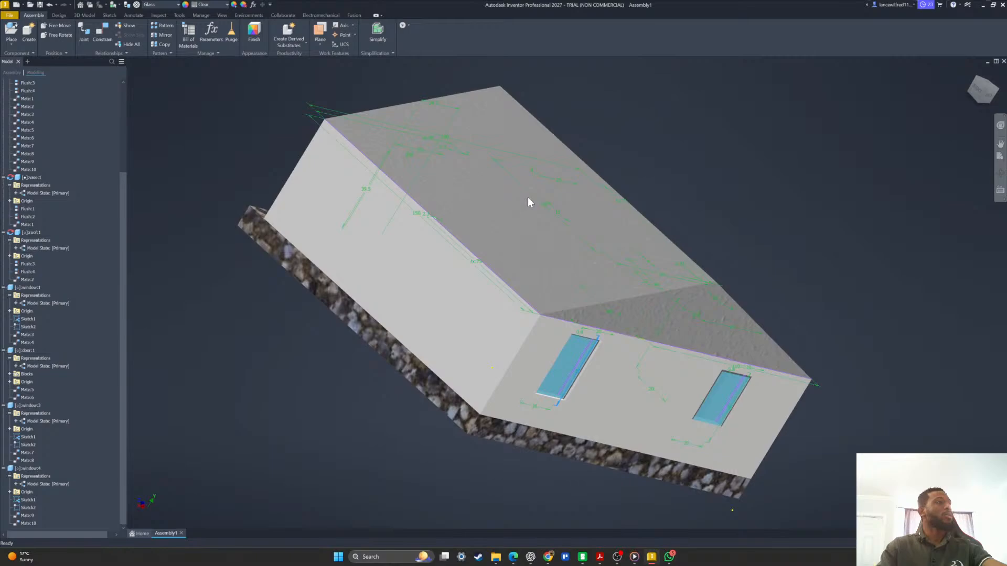
# Examine the resized windows, the door and the gray roof from several sides of the house.
pyautogui.keyDown('shift'); pyautogui.moveTo(528, 197); pyautogui.dragTo(417, 380, button='middle'); pyautogui.keyUp('shift')
pyautogui.scroll(4, 546, 333)
pyautogui.scroll(-5, 556, 317)
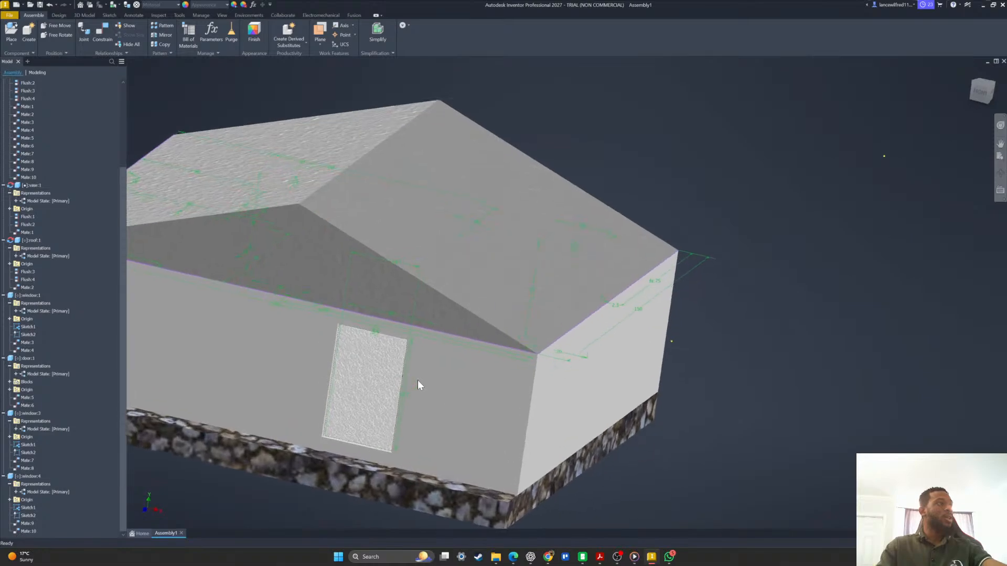
pyautogui.scroll(4, 464, 331)
pyautogui.keyDown('shift'); pyautogui.moveTo(463, 331); pyautogui.dragTo(579, 325, button='middle'); pyautogui.keyUp('shift')
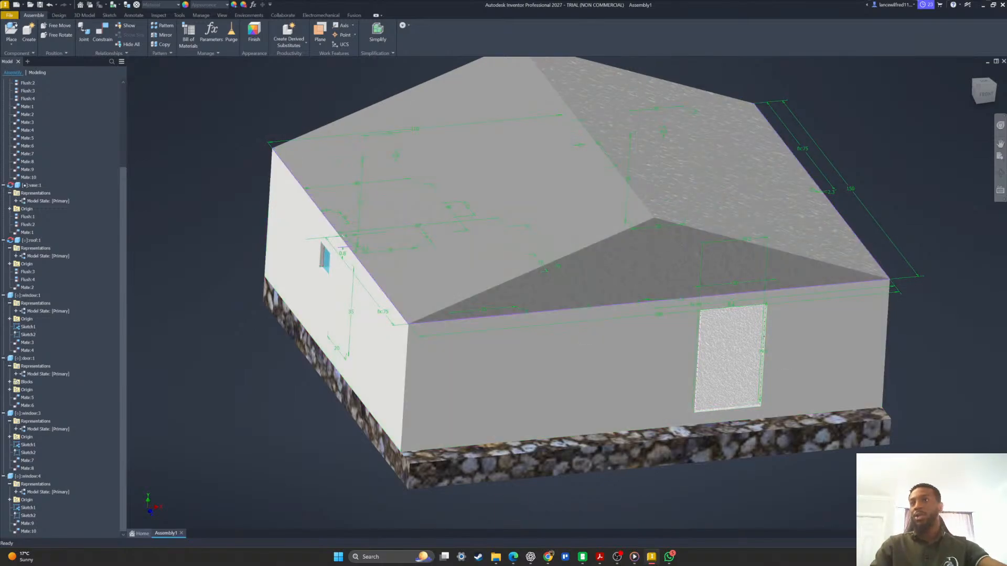
pyautogui.keyDown('shift'); pyautogui.moveTo(536, 459); pyautogui.dragTo(514, 367, button='middle'); pyautogui.keyUp('shift')
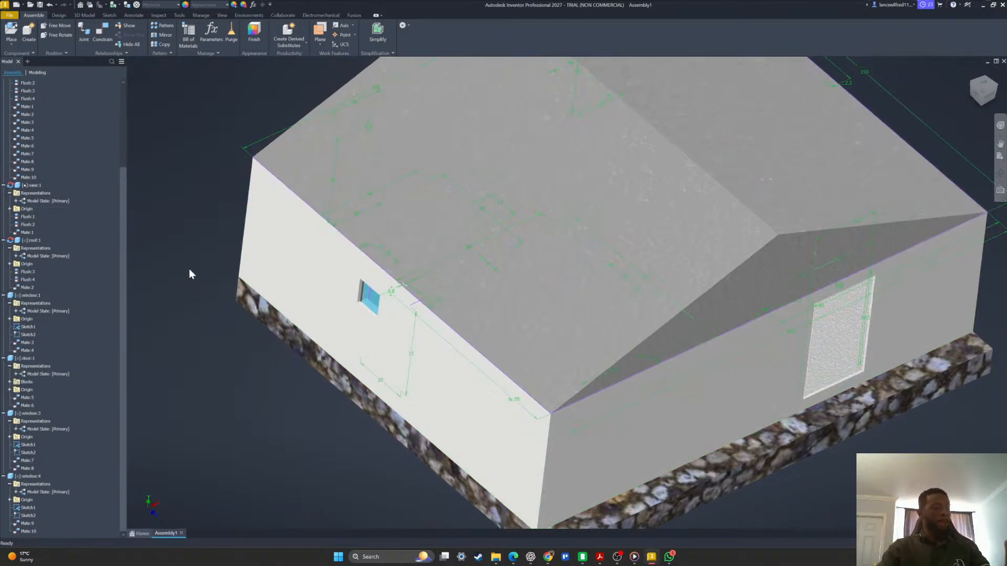
# Save the assembly as 3D BUILDING PROJECT in the New folder directory.
pyautogui.click(57, 15)
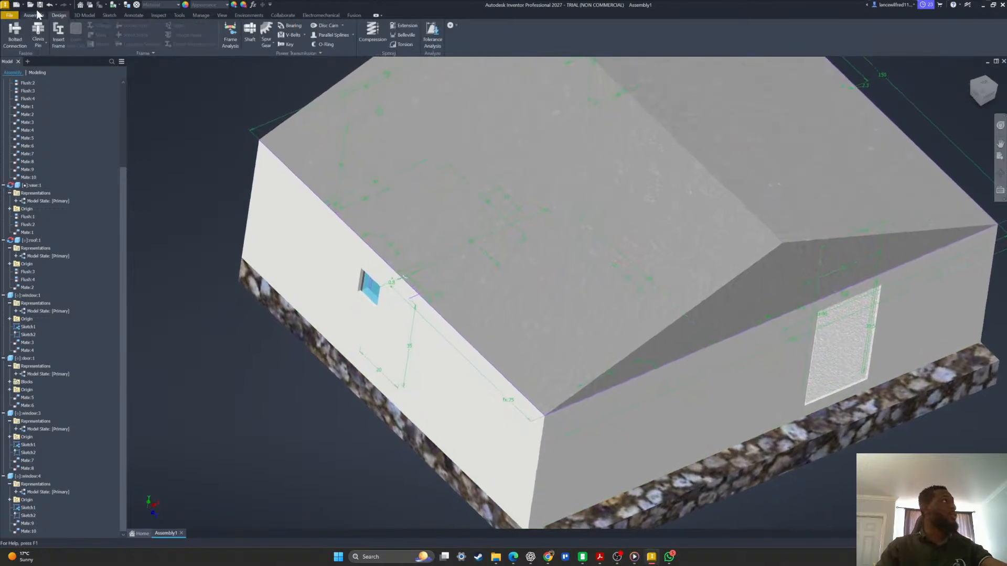
pyautogui.click(40, 4)
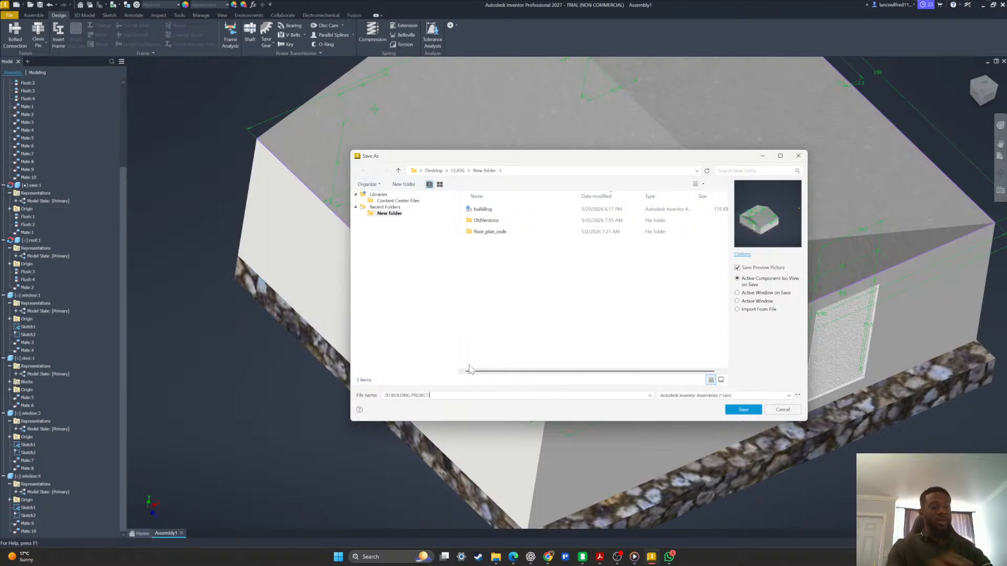
pyautogui.click(745, 410)
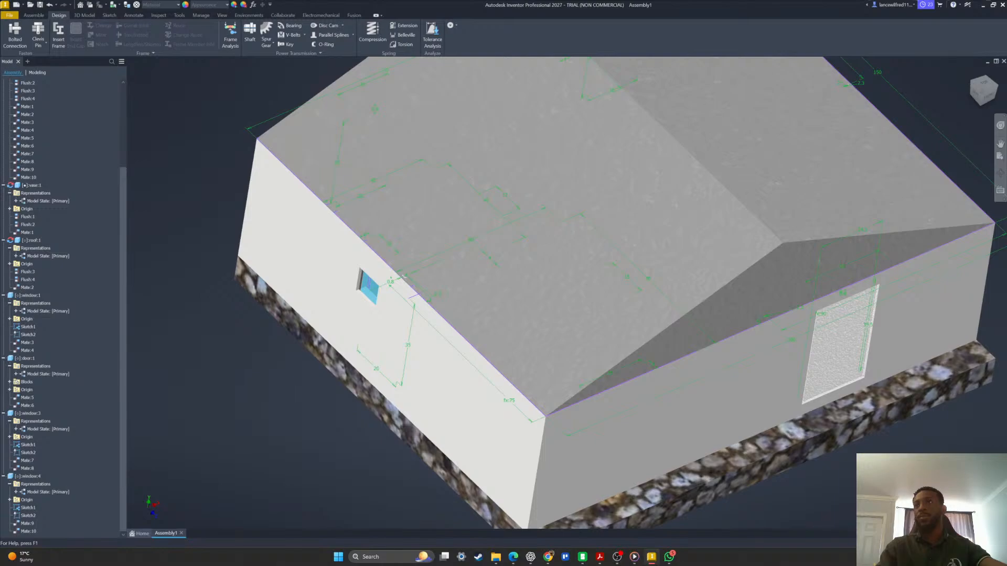
# Orbit around the saved house and highlight its door, side window and roof to review the finished assembly.
pyautogui.keyDown('shift'); pyautogui.moveTo(676, 290); pyautogui.dragTo(350, 295, button='middle'); pyautogui.keyUp('shift')
pyautogui.scroll(3, 729, 371)
pyautogui.scroll(-3, 630, 344)
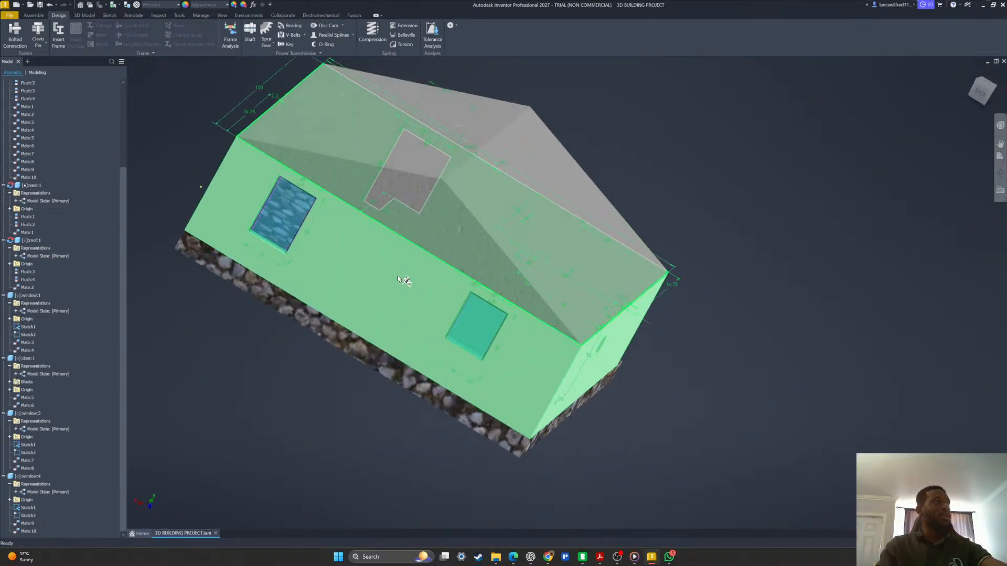
pyautogui.keyDown('shift'); pyautogui.moveTo(407, 278); pyautogui.dragTo(414, 401, button='middle'); pyautogui.keyUp('shift')
pyautogui.click(493, 212)
pyautogui.click(535, 397)
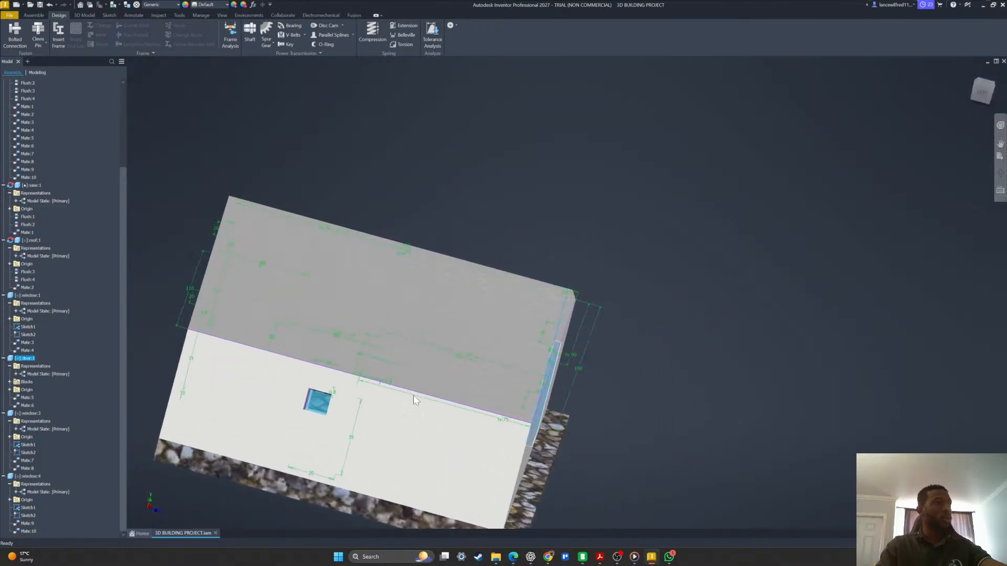
pyautogui.click(323, 408)
pyautogui.keyDown('shift'); pyautogui.moveTo(323, 407); pyautogui.dragTo(923, 294, button='middle'); pyautogui.keyUp('shift')
pyautogui.click(282, 366)
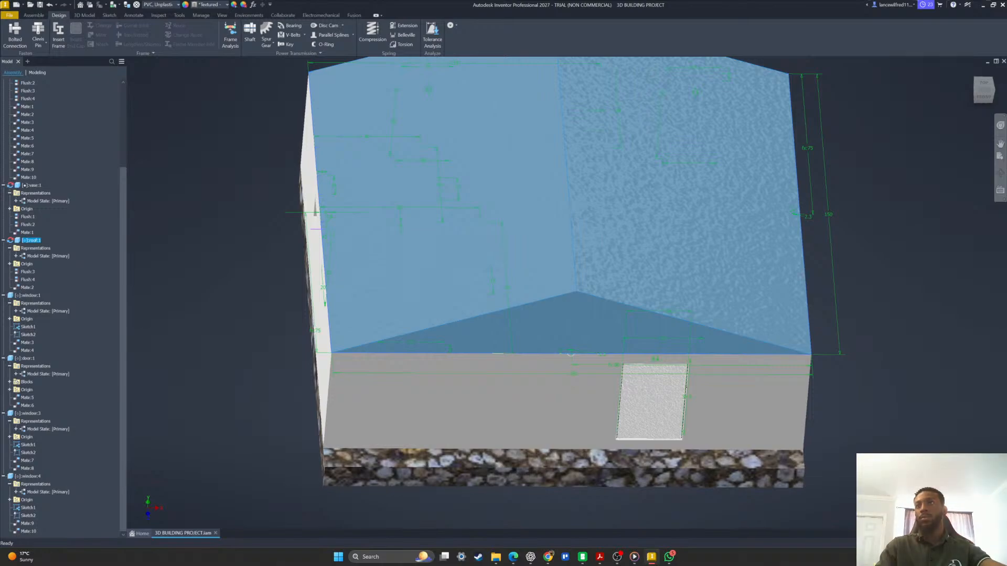
pyautogui.moveTo(570, 352)
pyautogui.keyDown('shift'); pyautogui.mouseDown(button='middle')
pyautogui.moveTo(781, 389)
pyautogui.moveTo(677, 295)
pyautogui.moveTo(572, 354)
pyautogui.mouseUp(button='middle'); pyautogui.keyUp('shift')
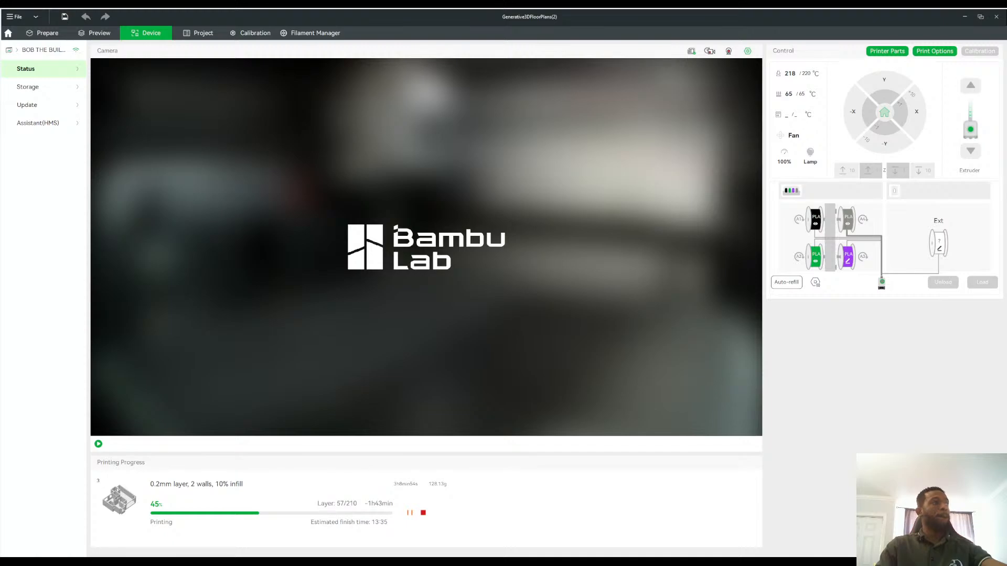
# Switch to Bambu Studio's plate preparation view and examine the floor plan model on the cutting template plate.
pyautogui.click(36, 37)
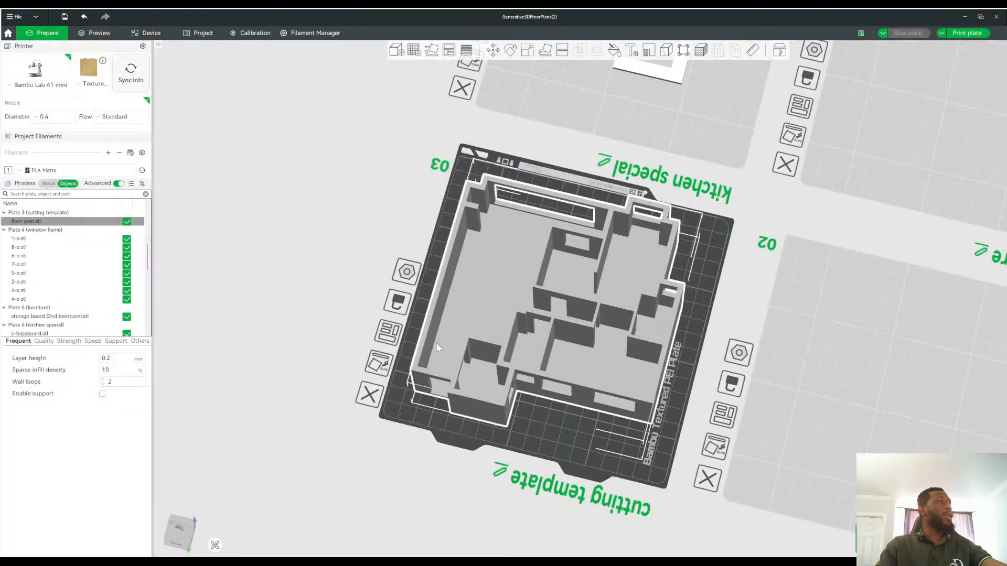
pyautogui.moveTo(359, 317); pyautogui.dragTo(704, 336)
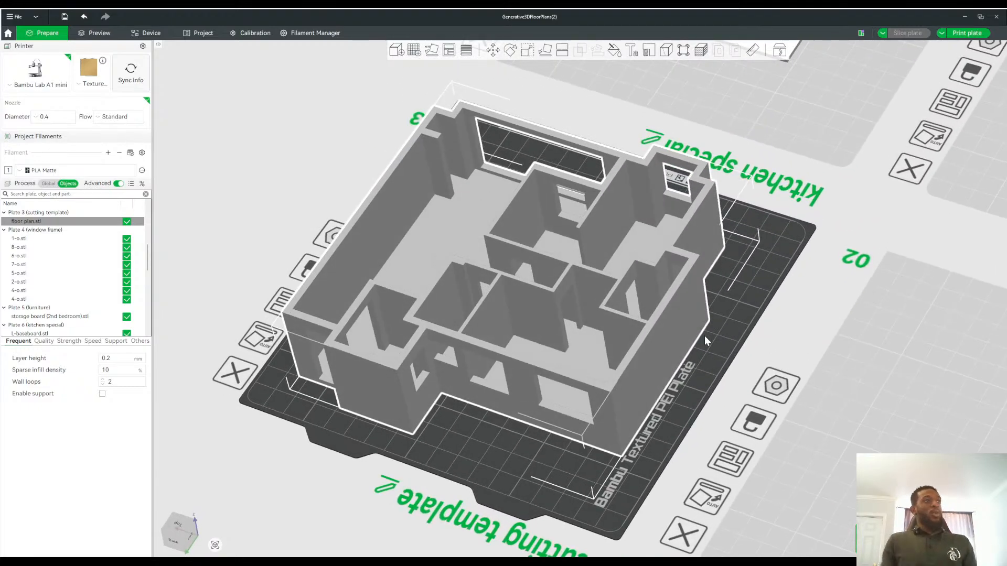
pyautogui.moveTo(703, 335); pyautogui.dragTo(587, 234)
pyautogui.scroll(-3, 686, 187)
pyautogui.scroll(-3, 629, 262)
pyautogui.moveTo(629, 263); pyautogui.dragTo(677, 380)
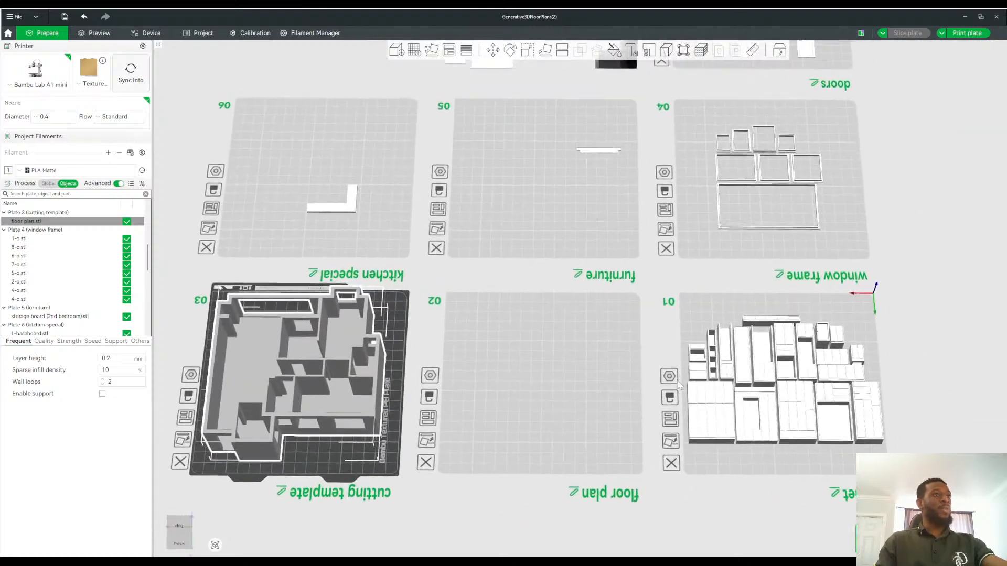
# Select the doors plate and examine the door parts laid out on it.
pyautogui.moveTo(582, 226); pyautogui.dragTo(571, 312, button='right')
pyautogui.scroll(4, 629, 252)
pyautogui.moveTo(724, 121); pyautogui.dragTo(735, 263, button='right')
pyautogui.scroll(3, 735, 257)
pyautogui.moveTo(750, 183); pyautogui.dragTo(663, 319, button='right')
pyautogui.scroll(1, 662, 265)
pyautogui.scroll(3, 663, 319)
pyautogui.moveTo(667, 320); pyautogui.dragTo(663, 322)
pyautogui.click(654, 305)
pyautogui.moveTo(653, 304); pyautogui.dragTo(614, 307, button='right')
pyautogui.scroll(-5, 615, 308)
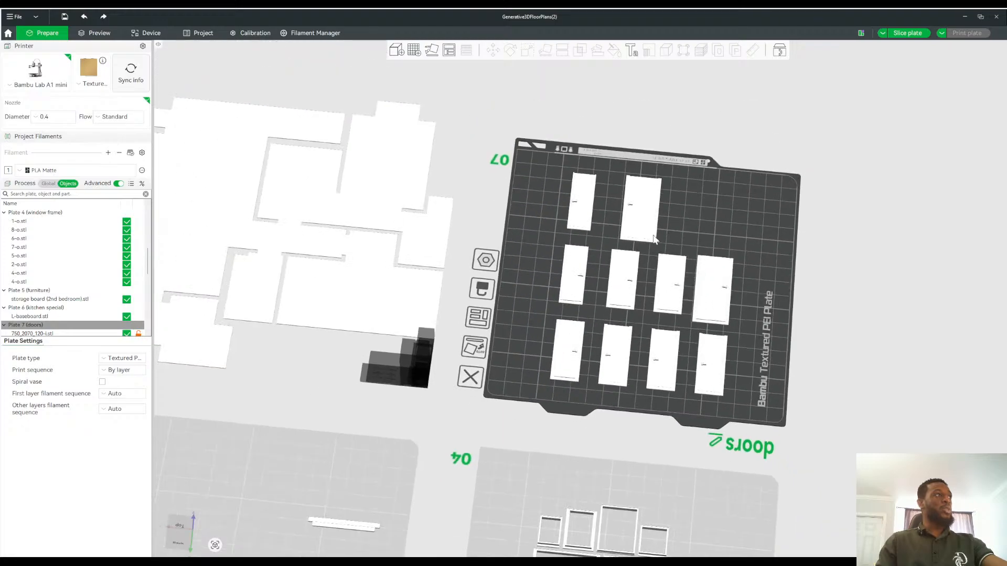
pyautogui.scroll(1, 654, 240)
pyautogui.scroll(5, 650, 252)
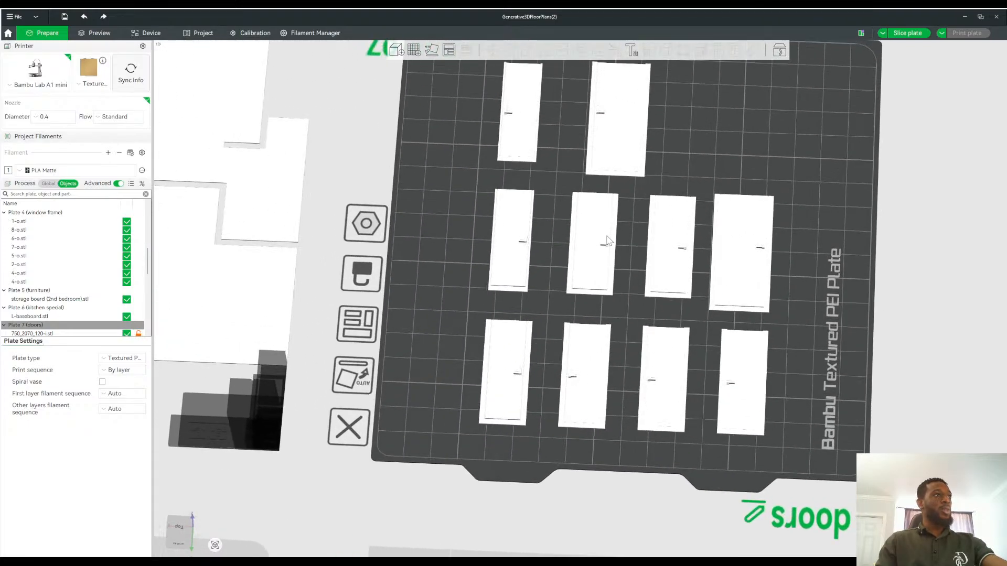
pyautogui.scroll(-8, 607, 242)
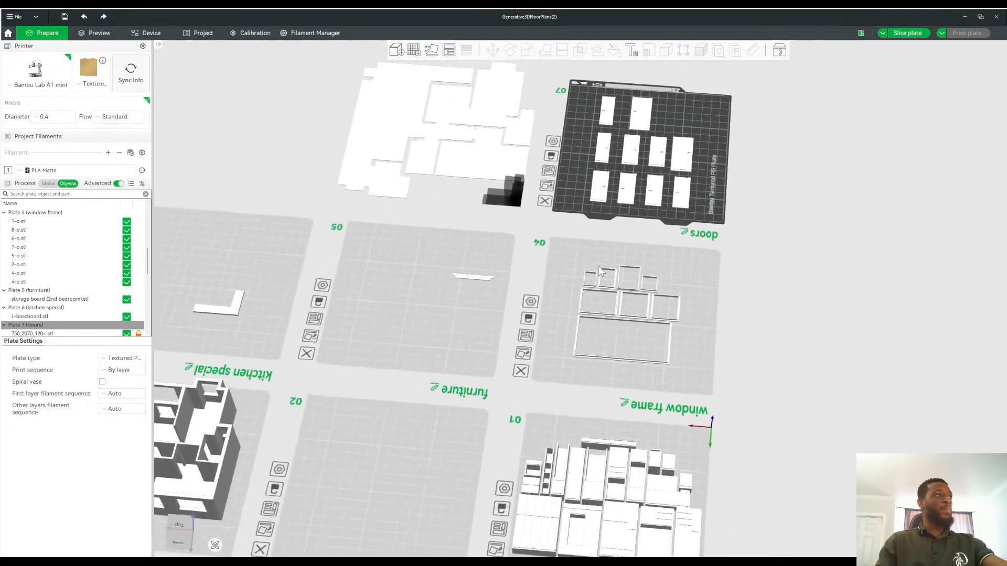
# Select the cabinet plate and examine its cabinet parts up close from an angle.
pyautogui.moveTo(599, 266); pyautogui.dragTo(600, 125, button='right')
pyautogui.scroll(2, 606, 269)
pyautogui.scroll(3, 585, 393)
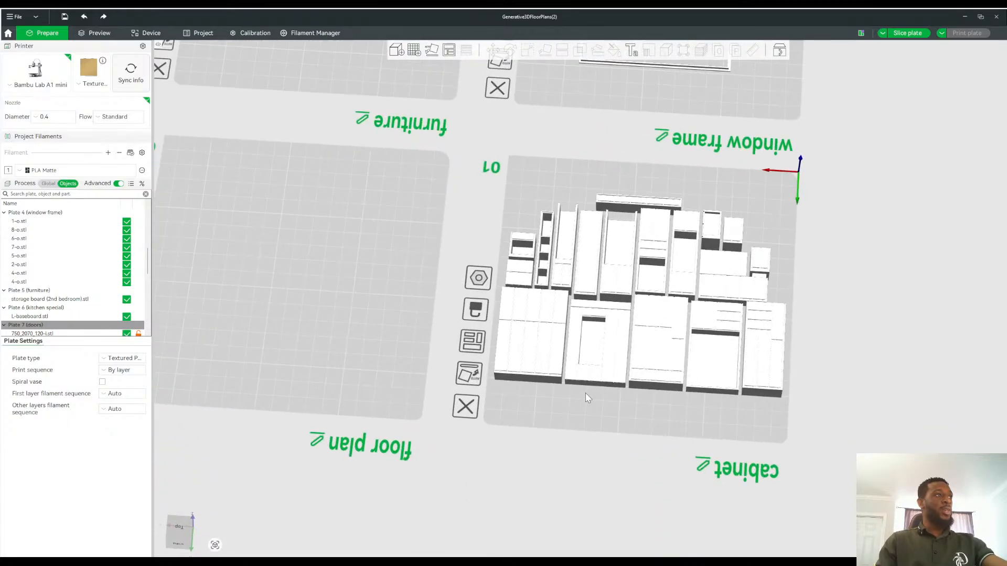
pyautogui.click(585, 392)
pyautogui.scroll(5, 583, 304)
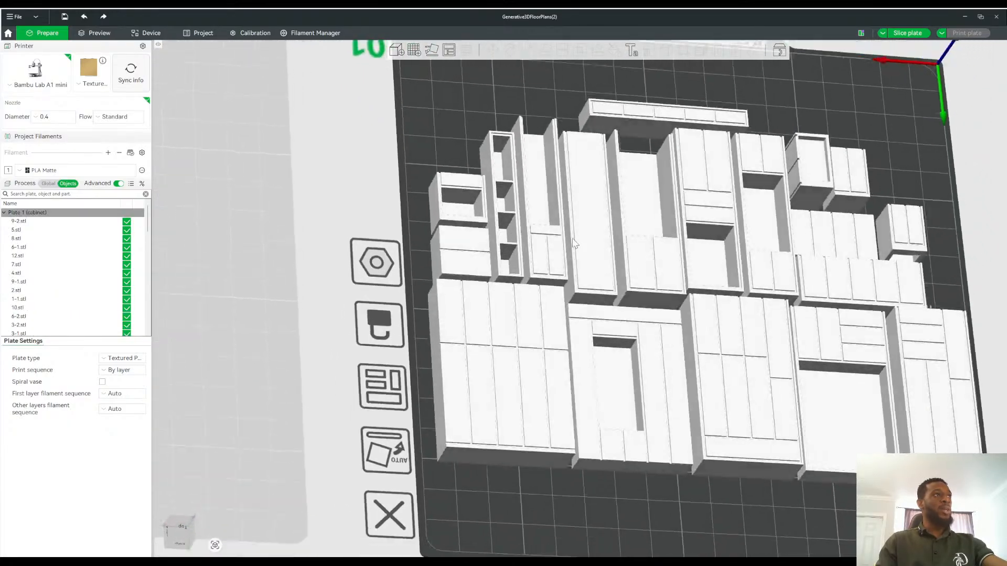
pyautogui.scroll(2, 573, 244)
pyautogui.moveTo(572, 243); pyautogui.dragTo(645, 221)
pyautogui.scroll(-2, 645, 221)
pyautogui.scroll(1, 805, 338)
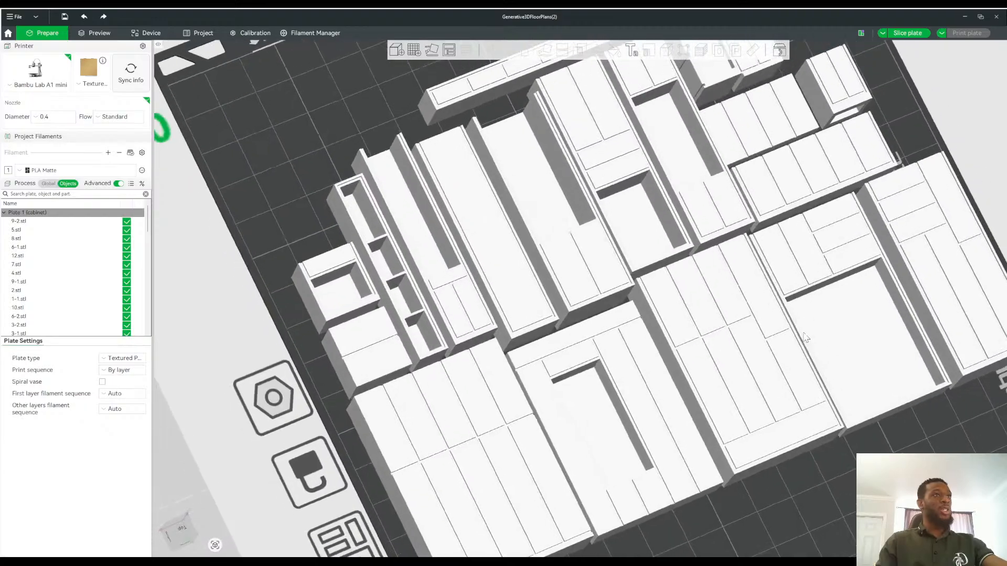
# Select the cutting template plate and examine its floor plan model up close.
pyautogui.scroll(-6, 806, 337)
pyautogui.scroll(3, 559, 349)
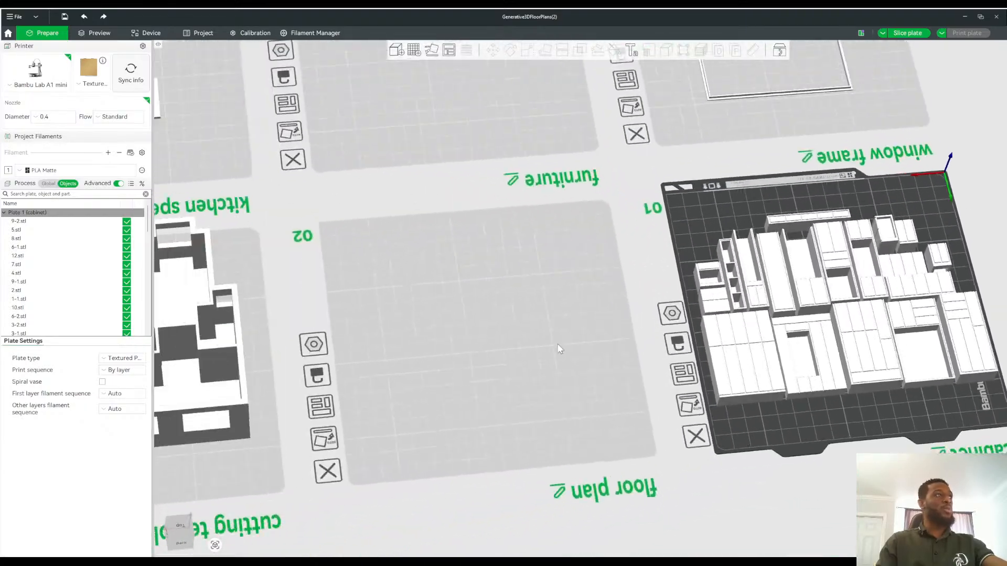
pyautogui.scroll(-3, 560, 349)
pyautogui.scroll(3, 391, 284)
pyautogui.click(373, 449)
pyautogui.moveTo(373, 449); pyautogui.dragTo(367, 397)
pyautogui.scroll(2, 458, 278)
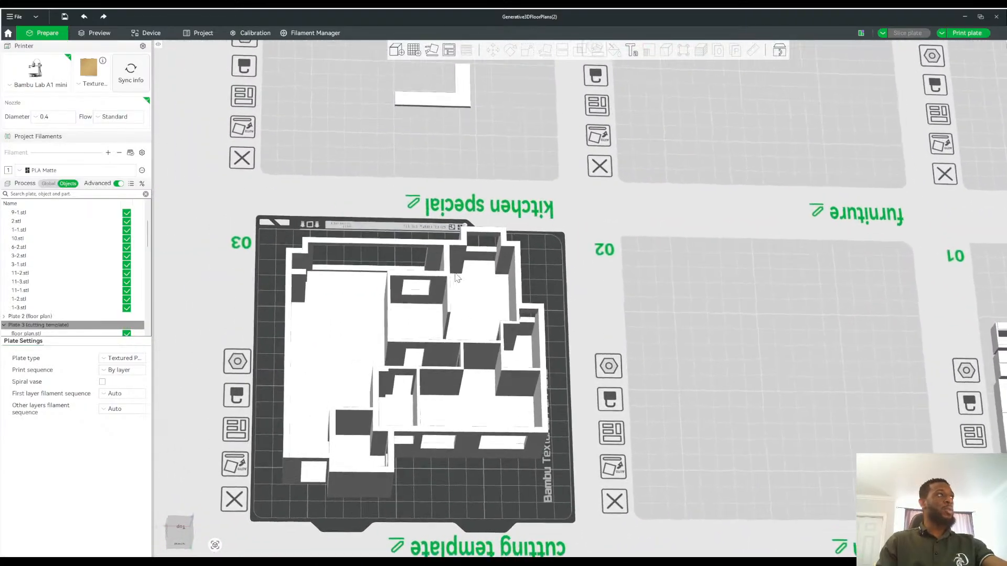
# Examine the window frame parts laid out on their plate up close and from an angle.
pyautogui.scroll(-5, 458, 278)
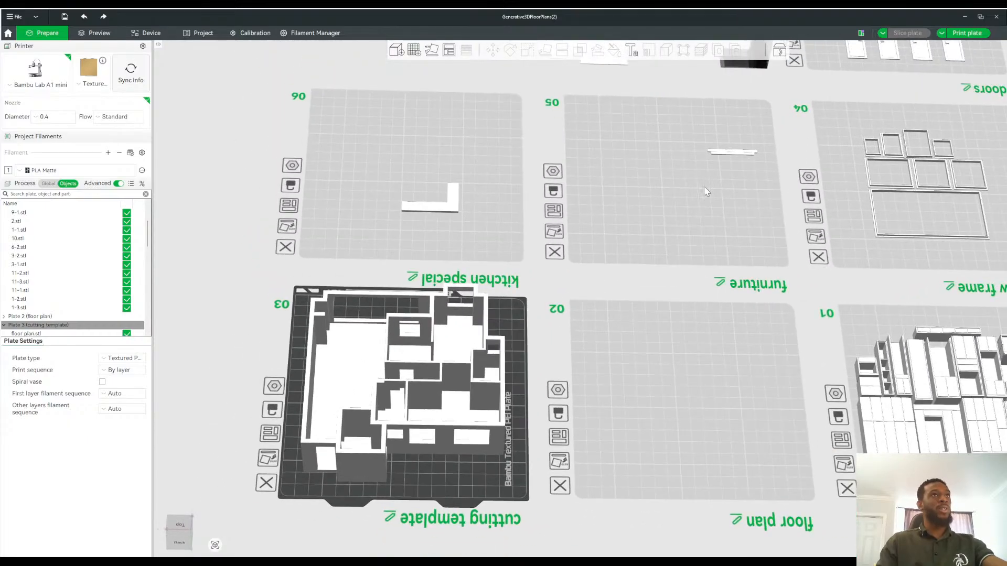
pyautogui.scroll(6, 912, 204)
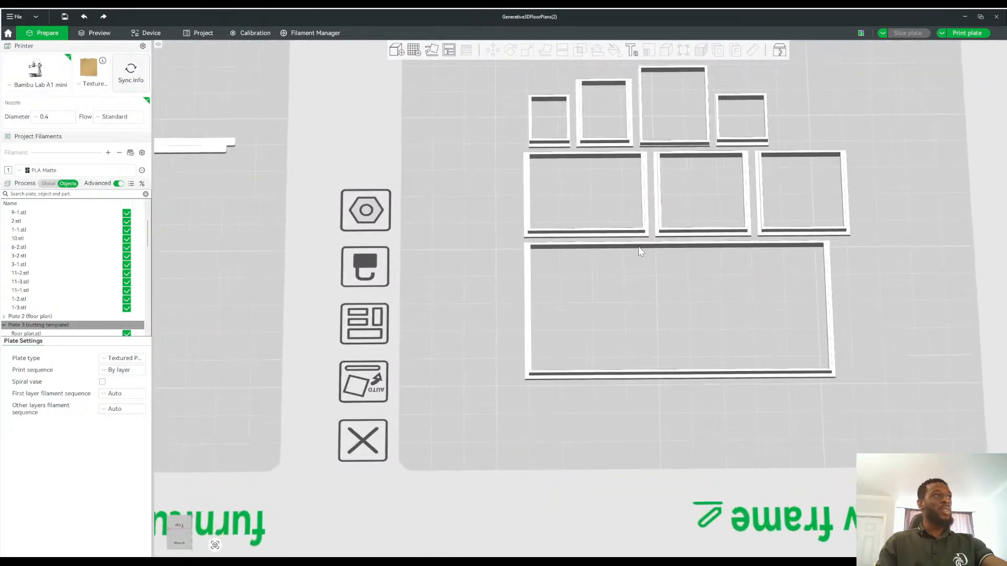
pyautogui.moveTo(640, 250); pyautogui.dragTo(549, 215)
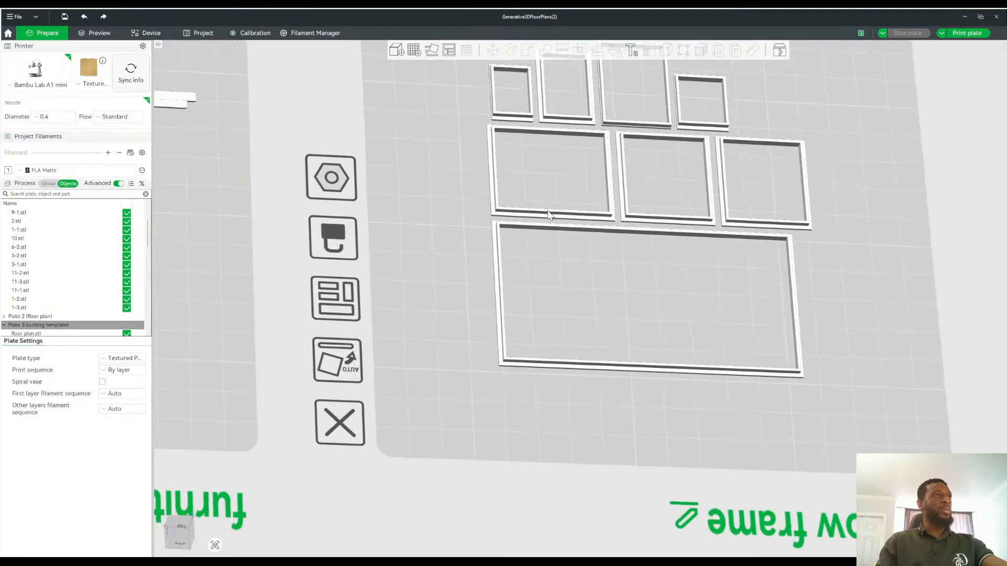
pyautogui.scroll(-8, 549, 215)
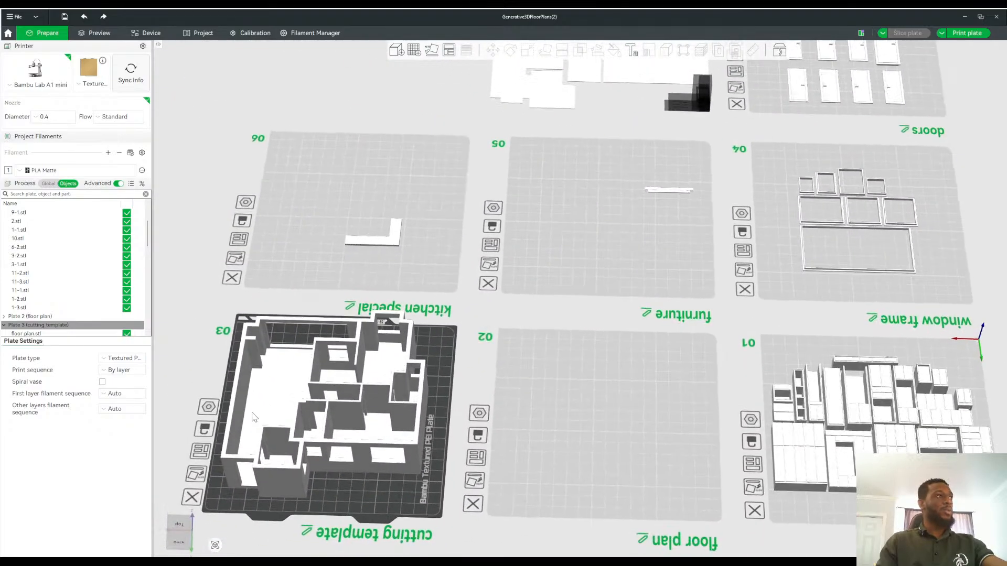
# Return to the floor plan model on the cutting template plate and open its sliced preview.
pyautogui.scroll(1, 252, 412)
pyautogui.moveTo(619, 309); pyautogui.dragTo(658, 297)
pyautogui.scroll(2, 662, 295)
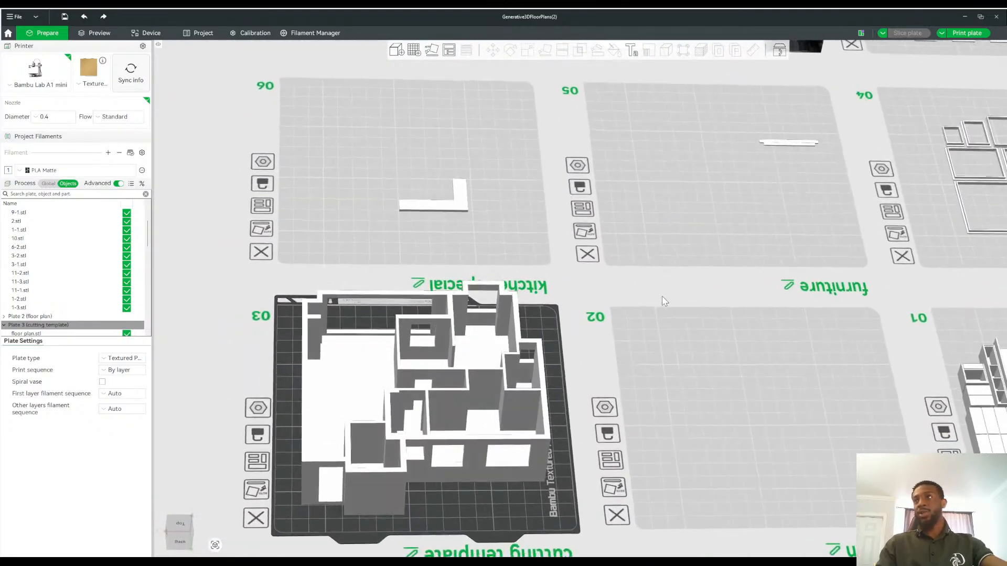
pyautogui.scroll(2, 662, 297)
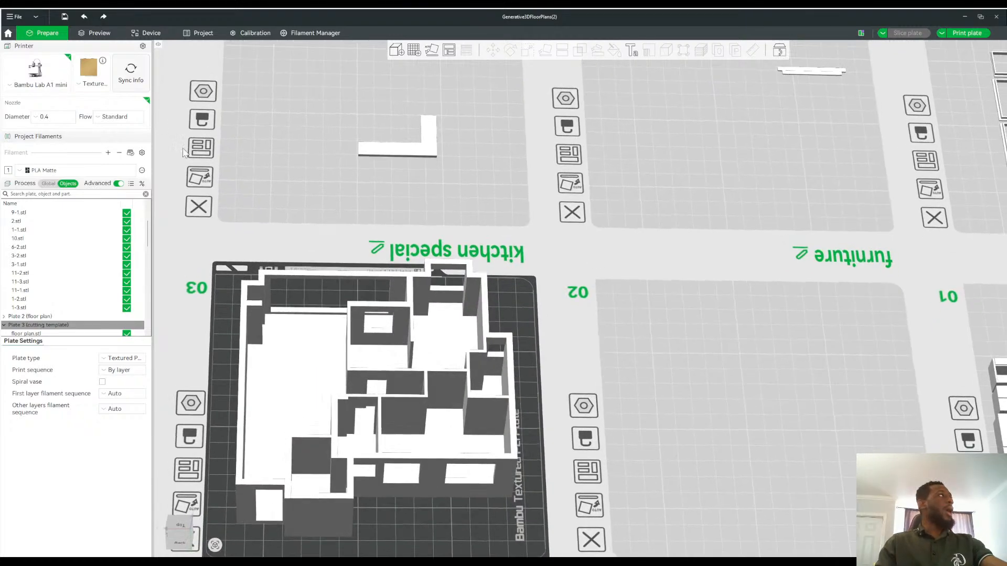
pyautogui.moveTo(242, 132); pyautogui.dragTo(242, 129, button='right')
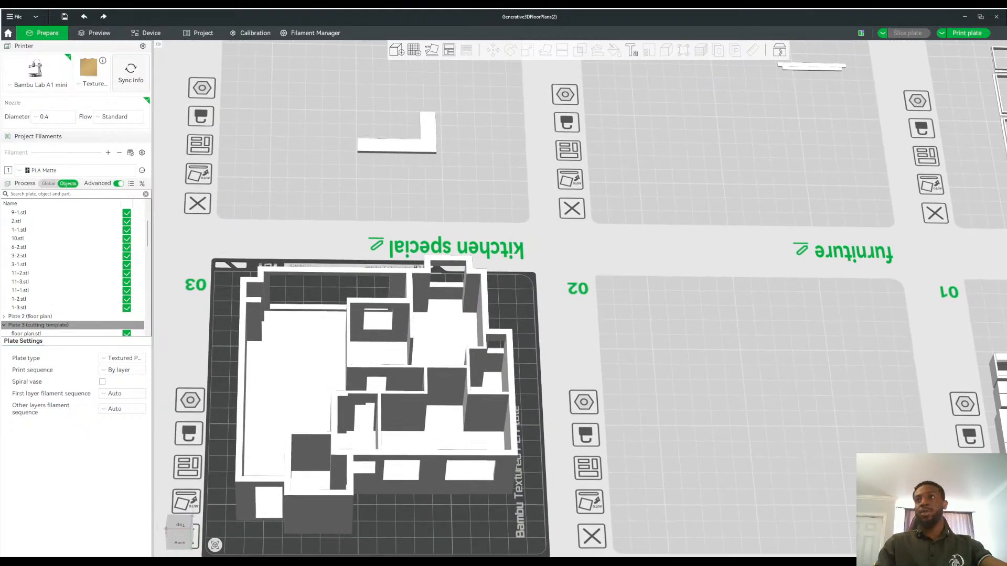
pyautogui.scroll(1, 579, 299)
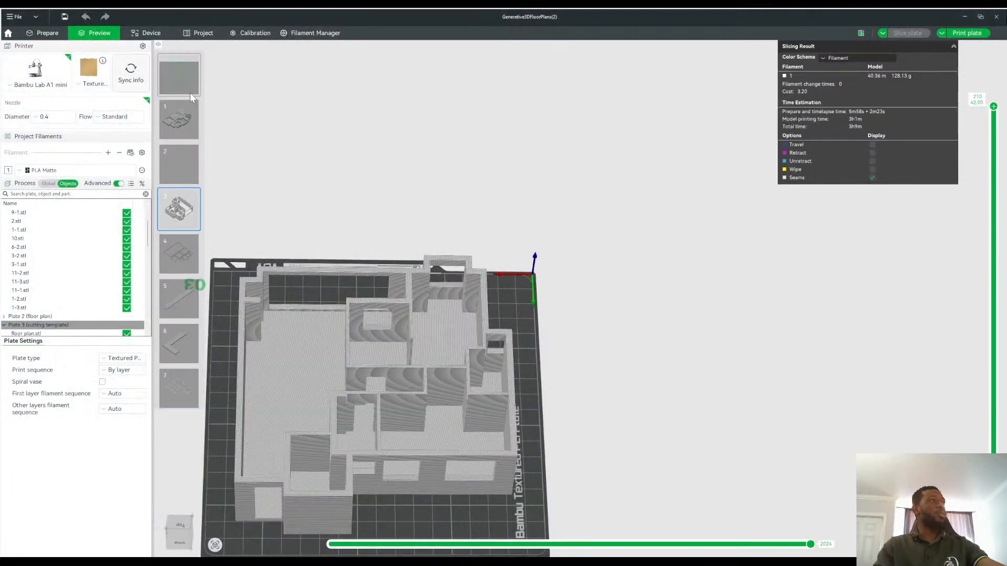
# Orbit the sliced floor plan and scrub the layer preview down to its solid base slab.
pyautogui.moveTo(545, 314); pyautogui.dragTo(676, 302)
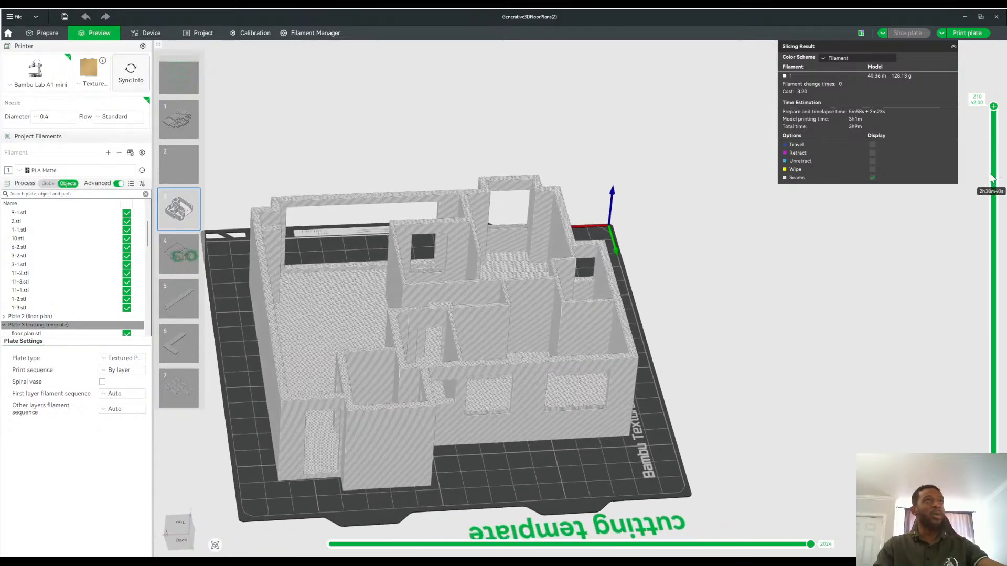
pyautogui.moveTo(990, 174); pyautogui.dragTo(968, 135)
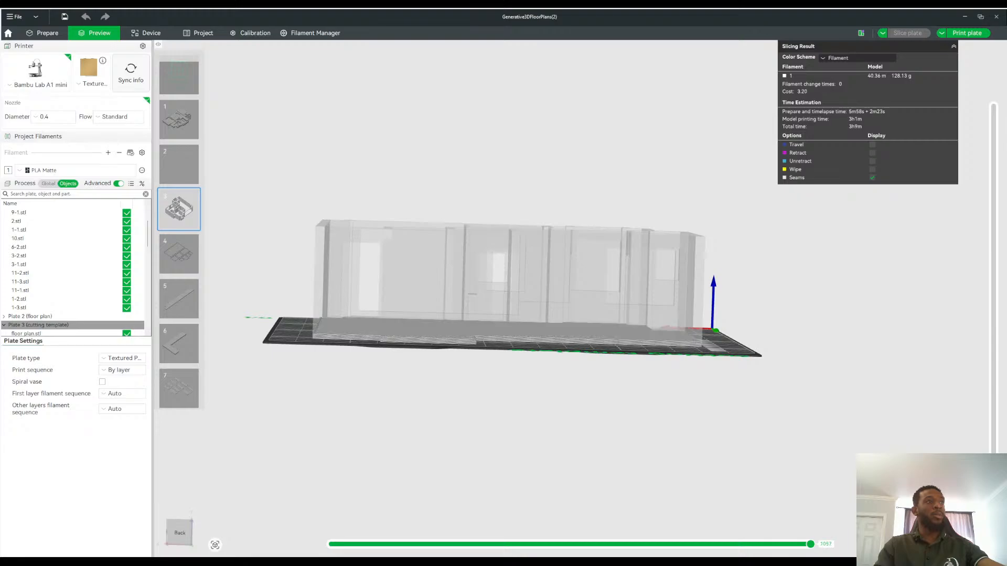
pyautogui.moveTo(990, 446); pyautogui.dragTo(990, 461)
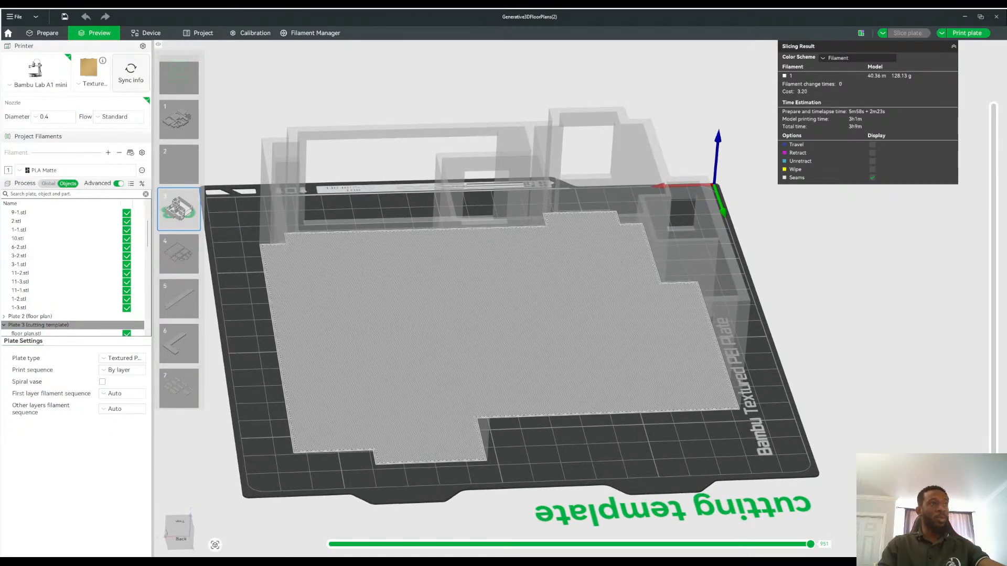
# Scrub the layer preview up through the walls to layer 143 at 28.60 mm and rewind that layer's toolpath to its start.
pyautogui.moveTo(991, 493); pyautogui.dragTo(993, 429)
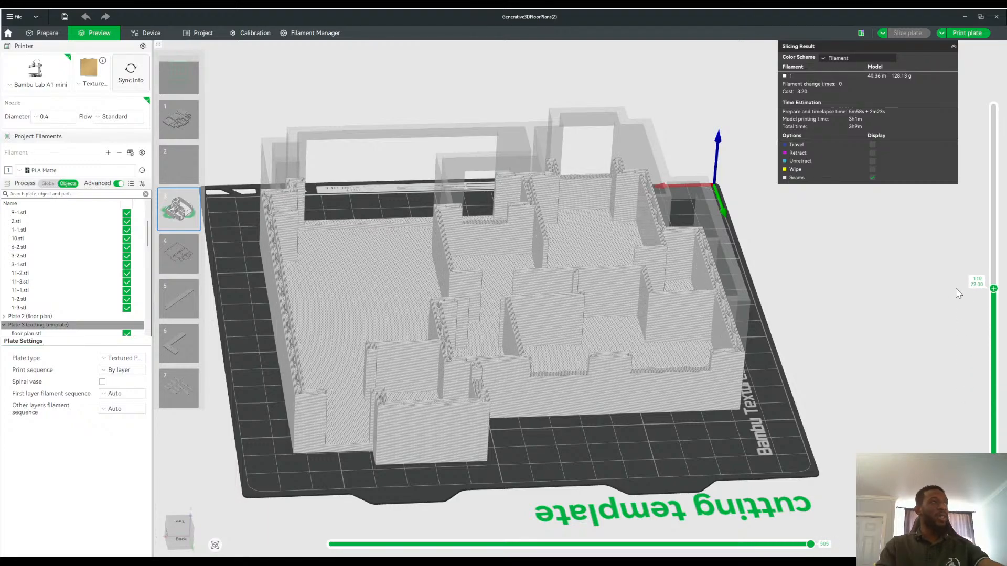
pyautogui.moveTo(955, 288); pyautogui.dragTo(943, 251)
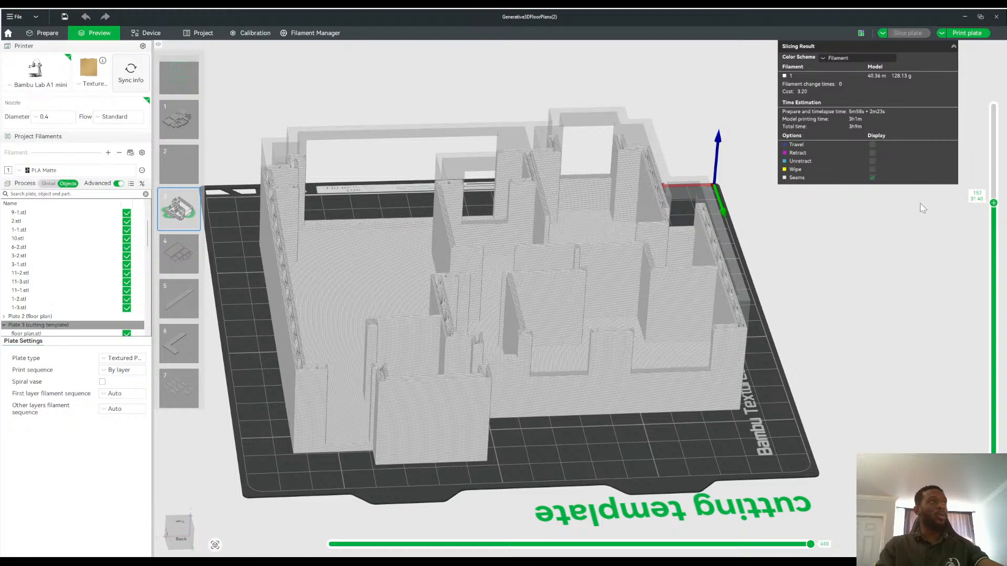
pyautogui.moveTo(913, 199); pyautogui.dragTo(876, 427)
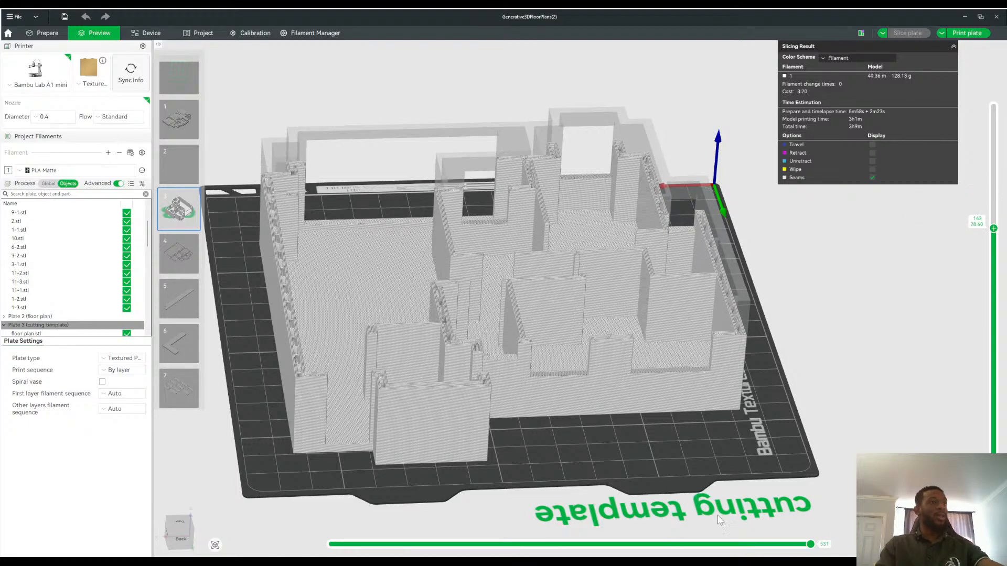
pyautogui.moveTo(811, 545); pyautogui.dragTo(334, 521)
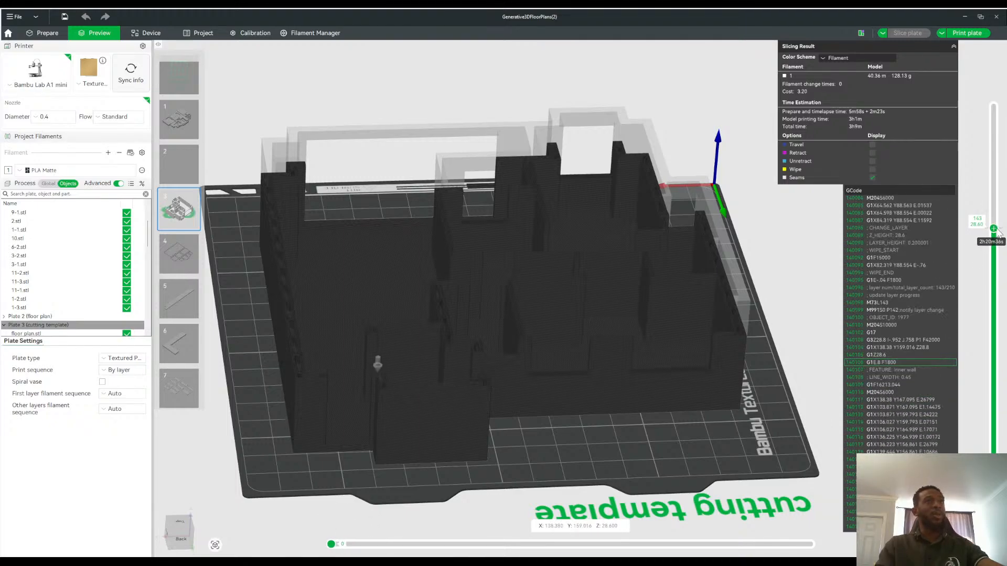
# Raise the layer preview to the full 210 layers and lower it to layer 199 to inspect the wall tops.
pyautogui.moveTo(993, 229); pyautogui.dragTo(990, 106)
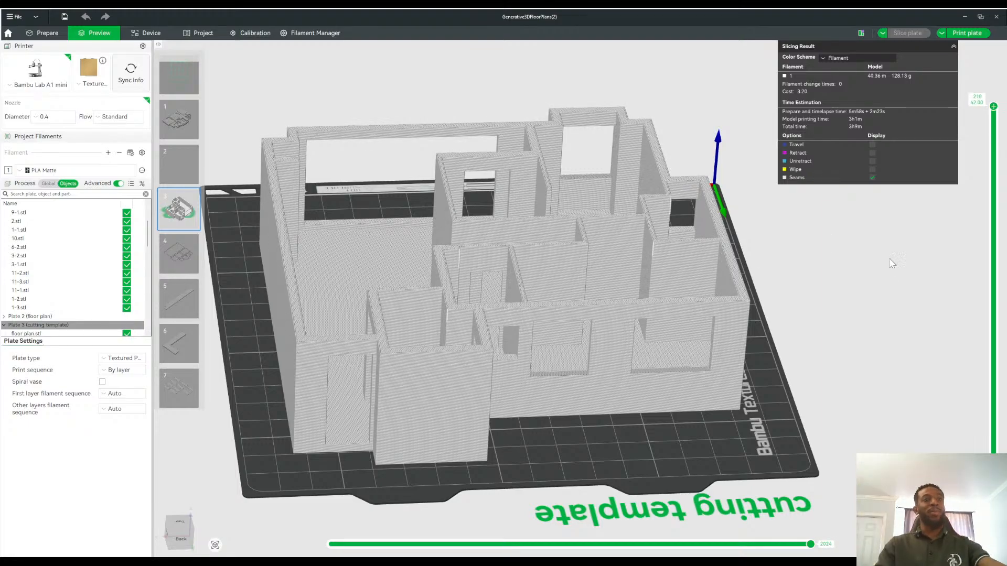
pyautogui.moveTo(689, 240); pyautogui.dragTo(689, 240)
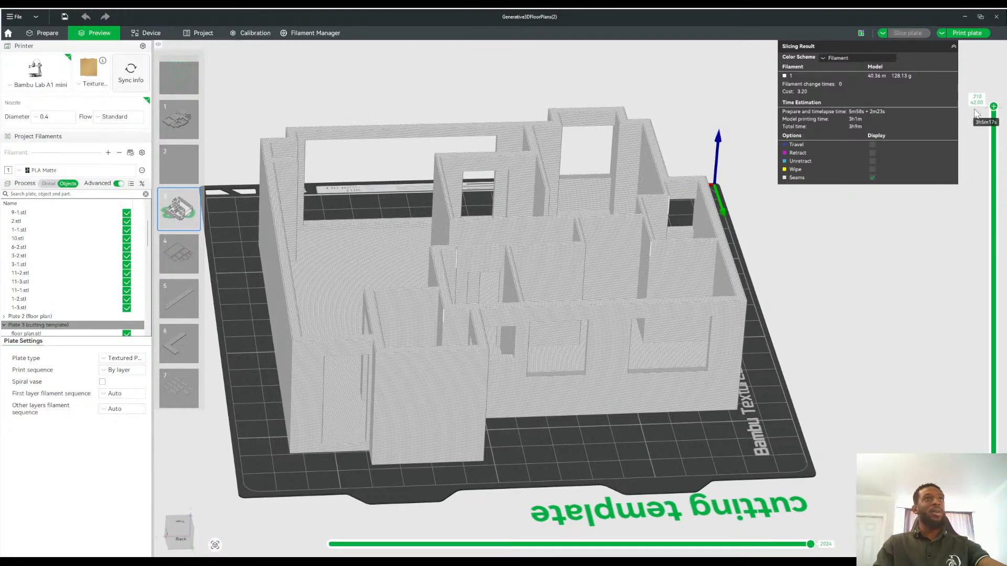
pyautogui.moveTo(994, 107); pyautogui.dragTo(994, 127)
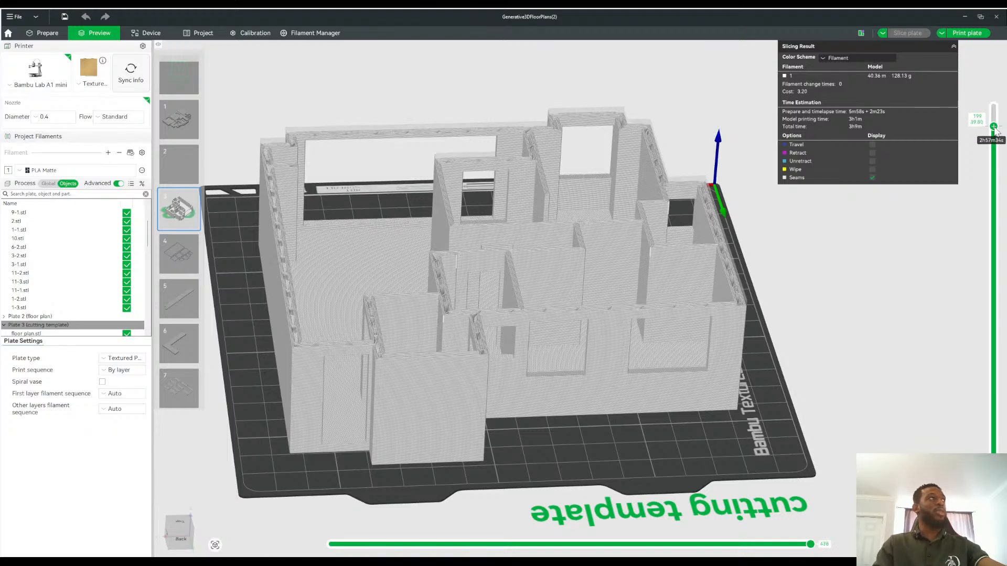